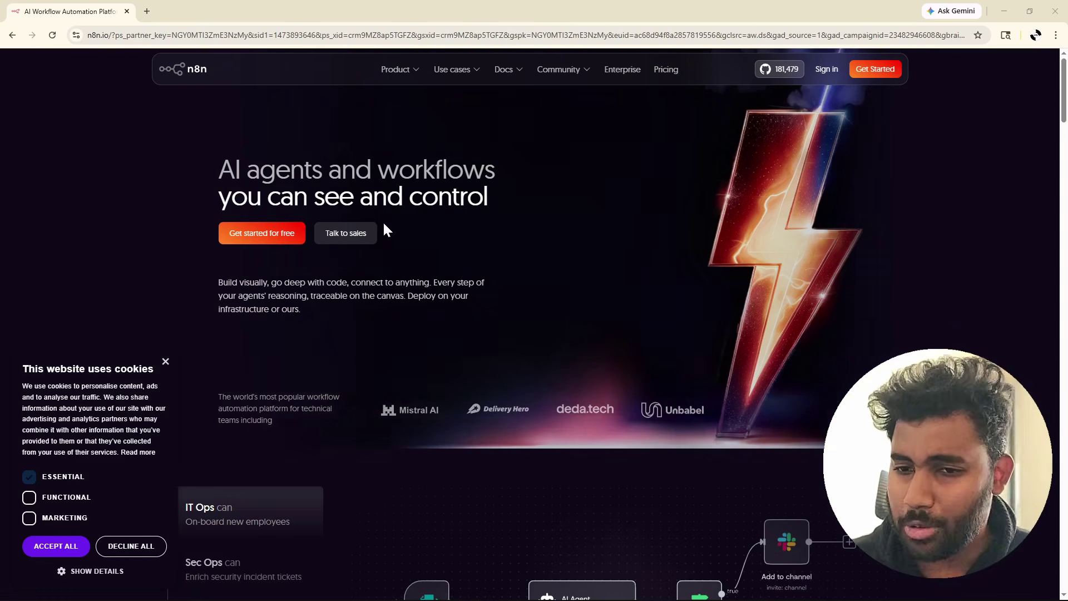
Return to the n8n homepage from the Google results and dismiss the cookie notice.
left_click(12, 35)
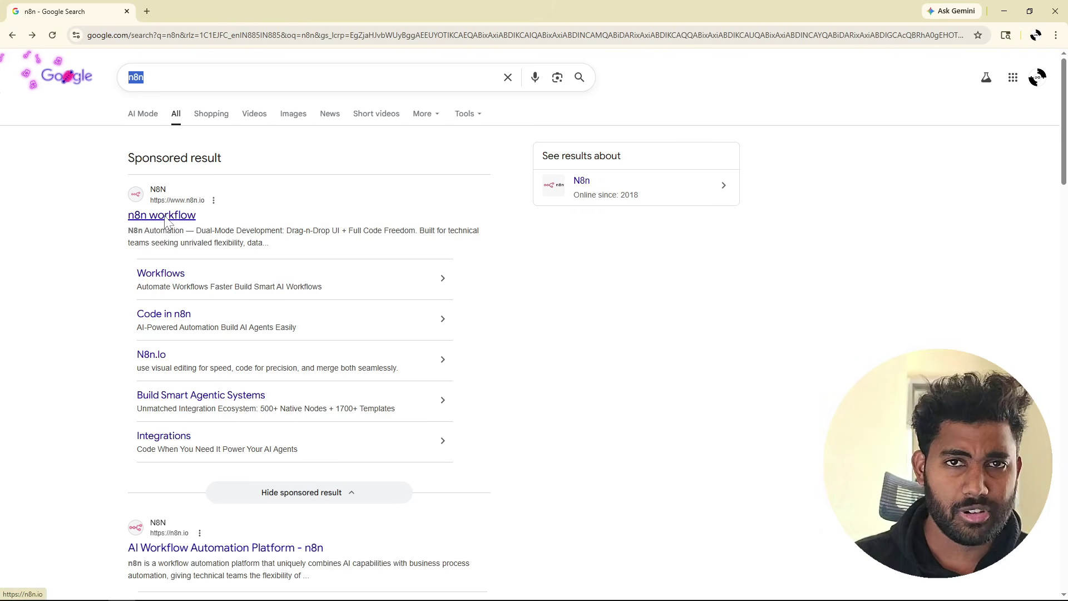
left_click(165, 222)
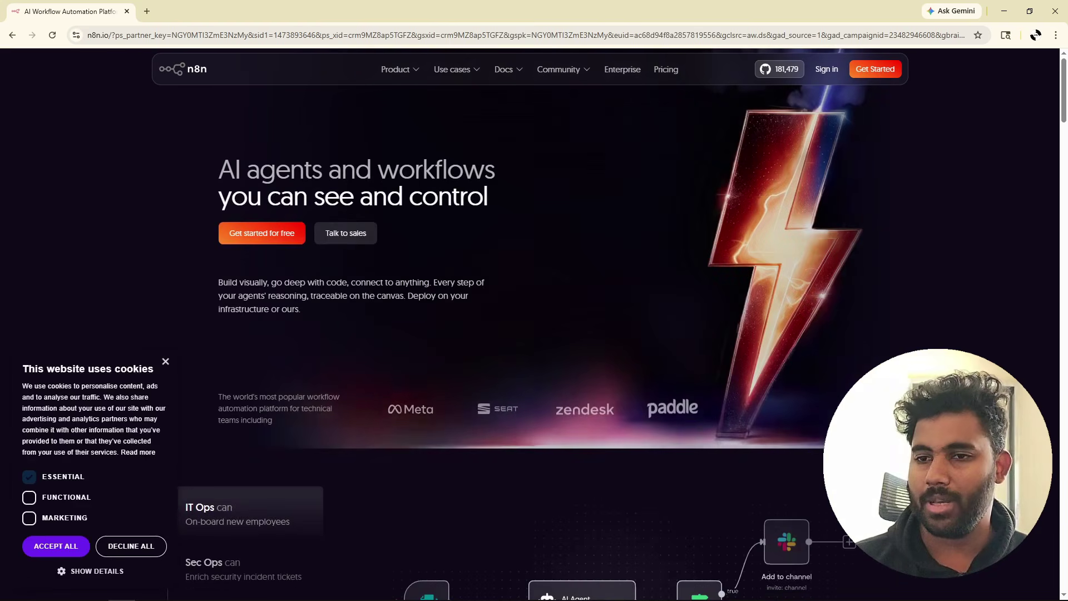
left_click(165, 361)
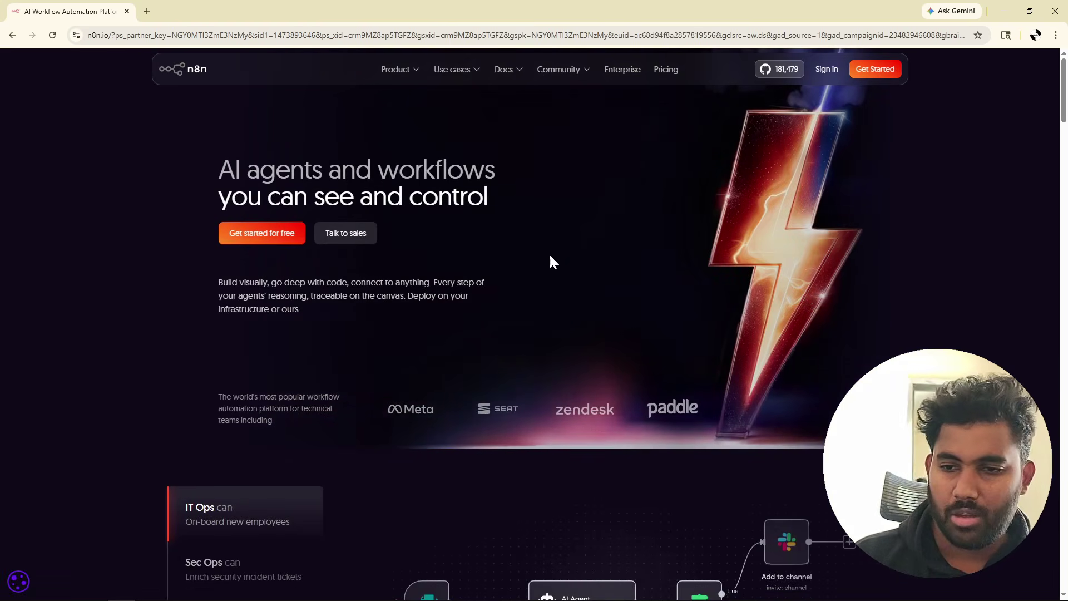
left_click_drag(219, 169, 501, 191)
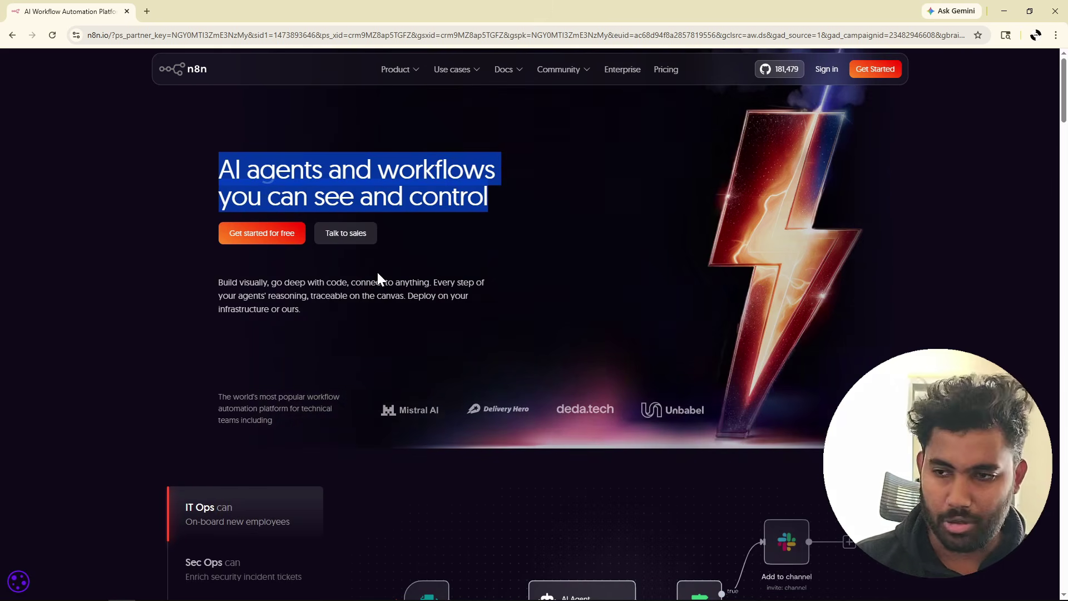
Scroll through the homepage's AI, enterprise and case-study sections.
scroll(377, 272, "down", 1)
scroll(376, 270, "up", 1)
scroll(377, 272, "down", 5)
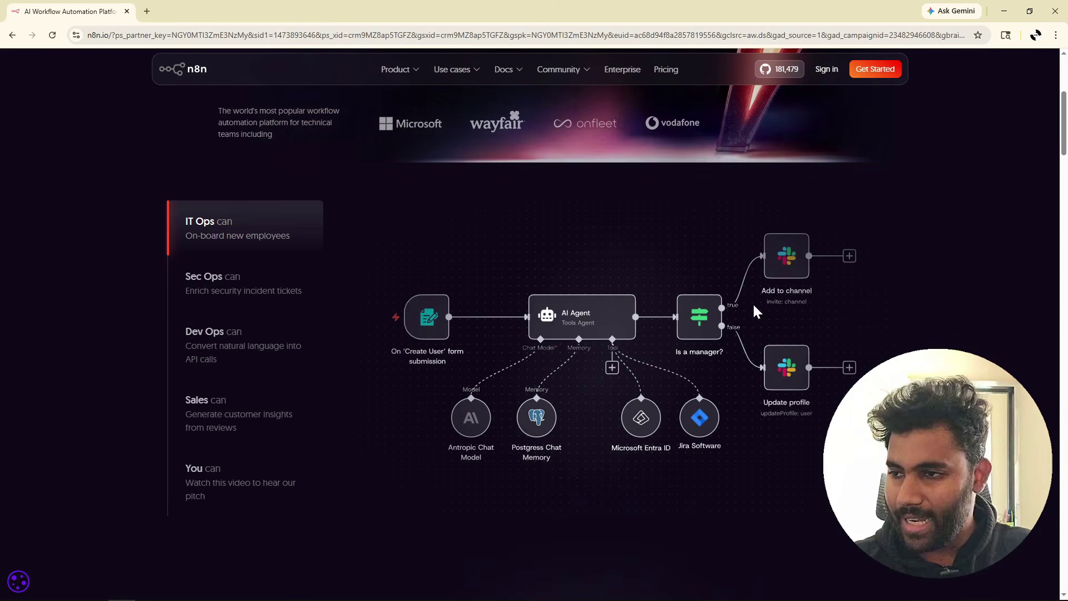
scroll(562, 242, "down", 2)
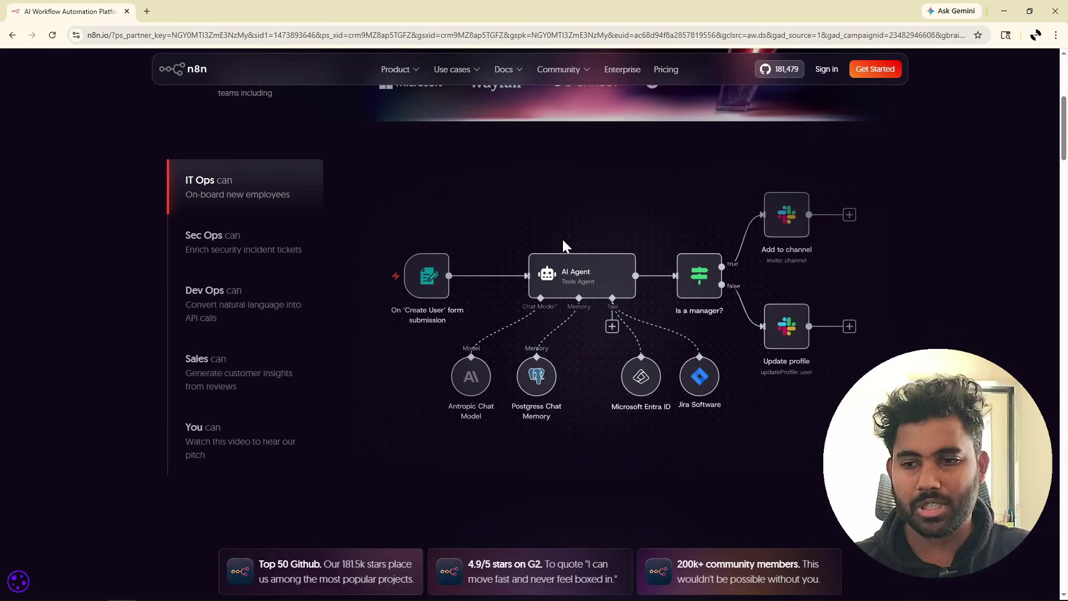
scroll(562, 239, "down", 7)
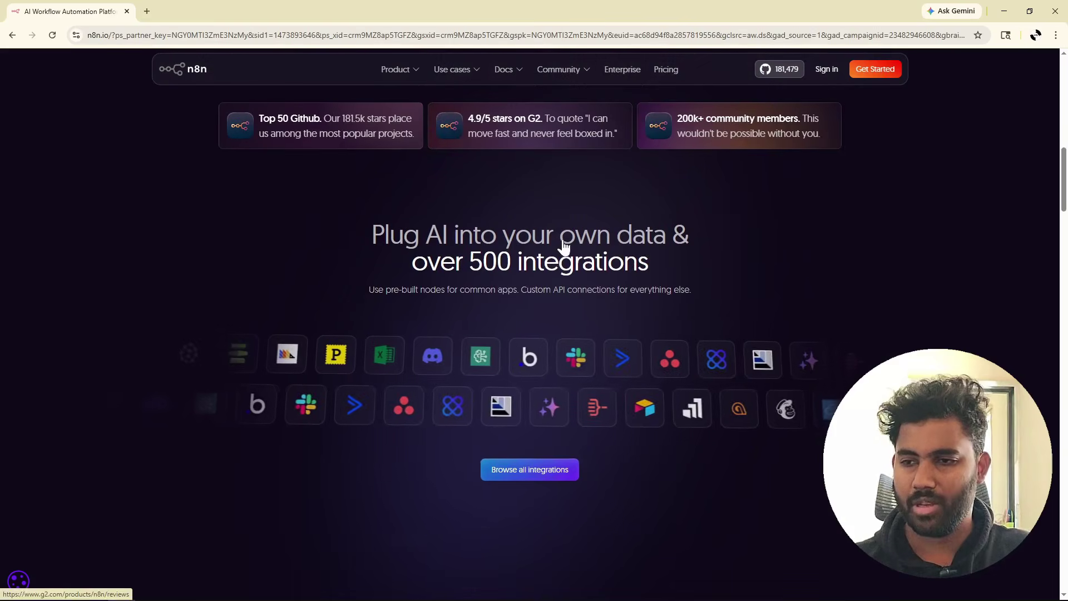
scroll(533, 322, "down", 1)
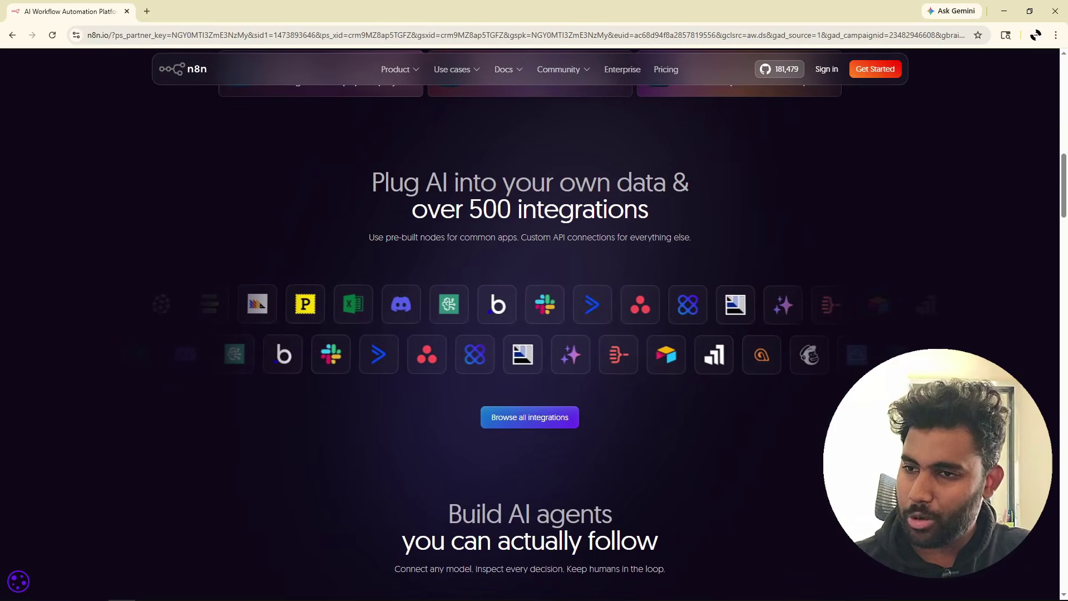
scroll(534, 323, "down", 1)
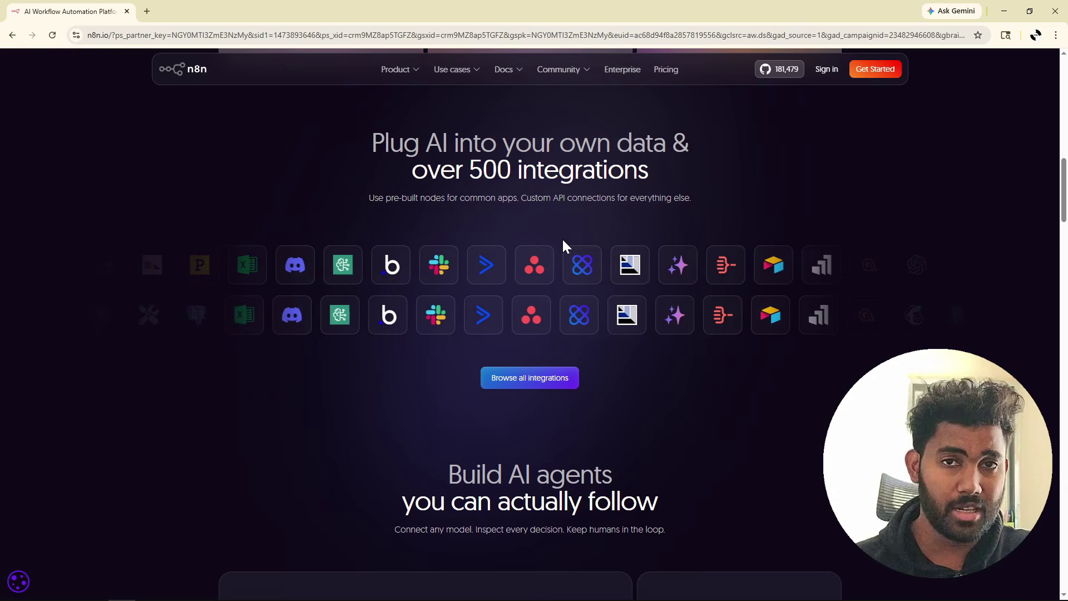
scroll(562, 241, "down", 3)
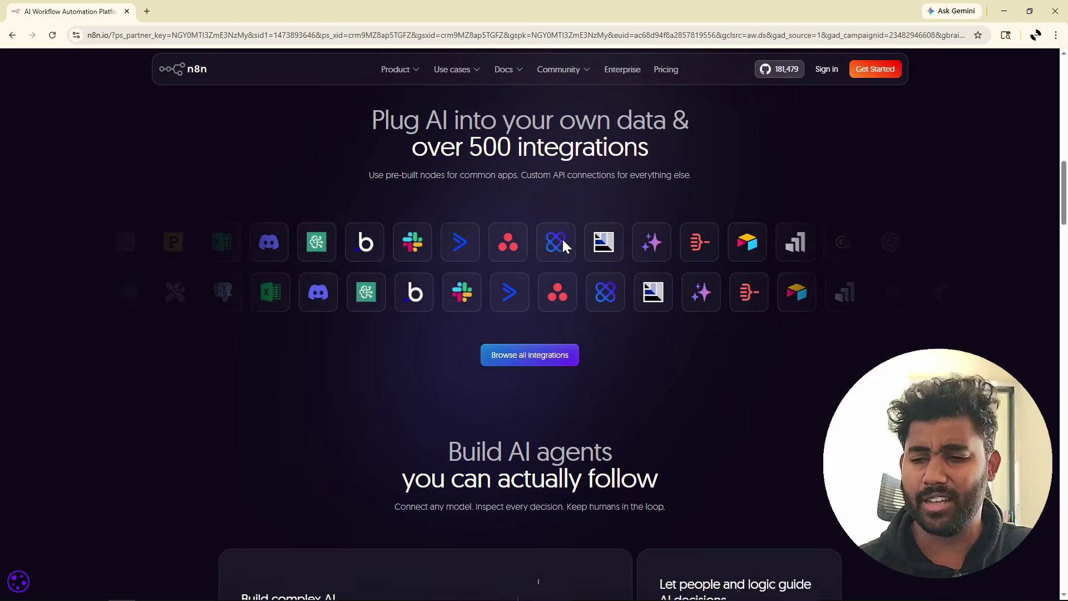
scroll(563, 241, "down", 3)
scroll(562, 242, "down", 3)
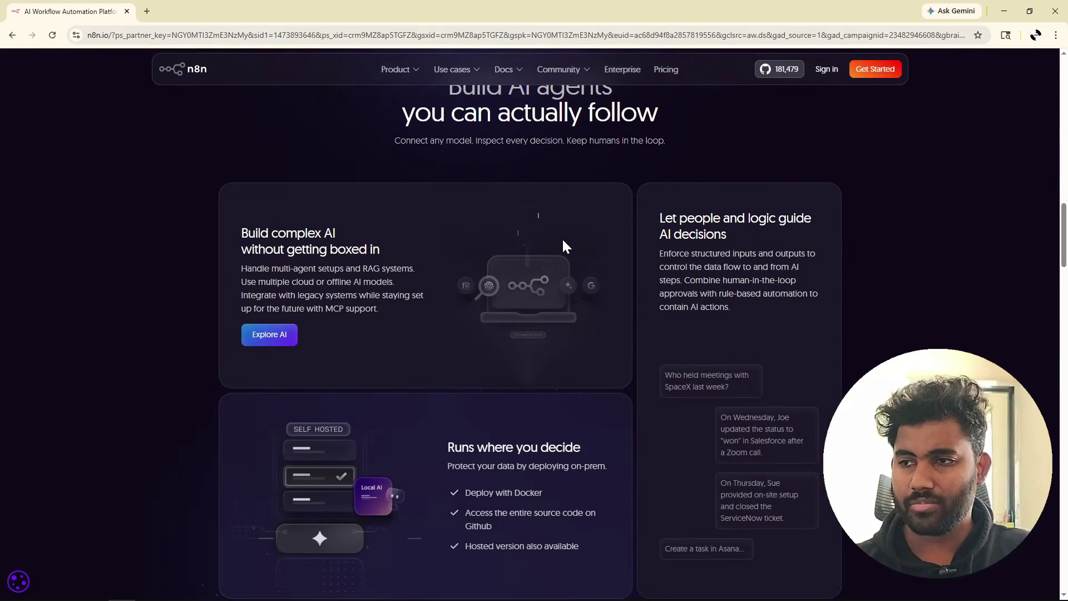
scroll(563, 245, "down", 6)
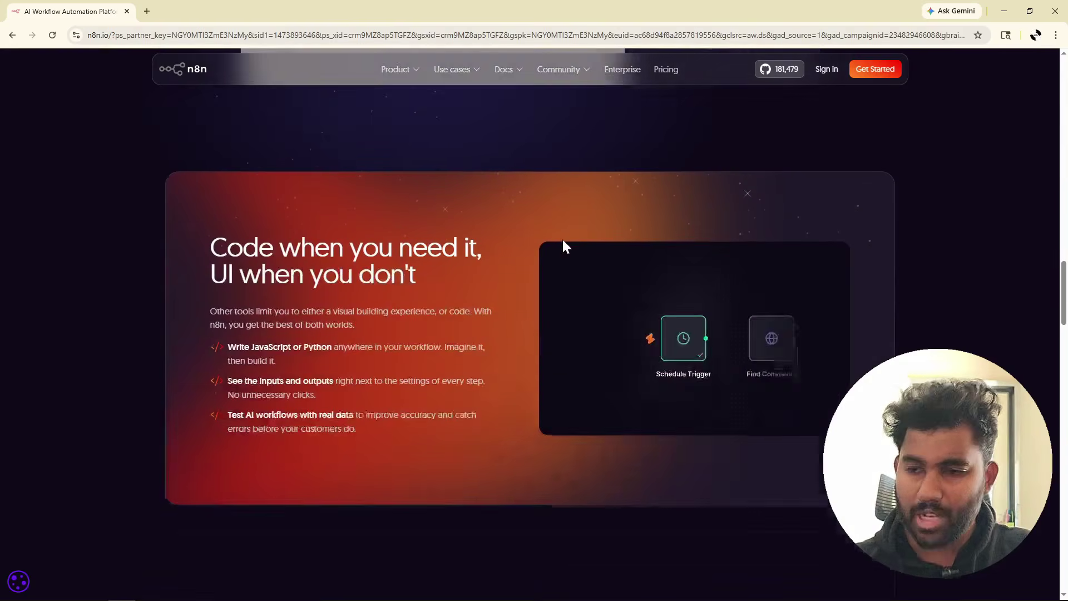
scroll(562, 240, "down", 10)
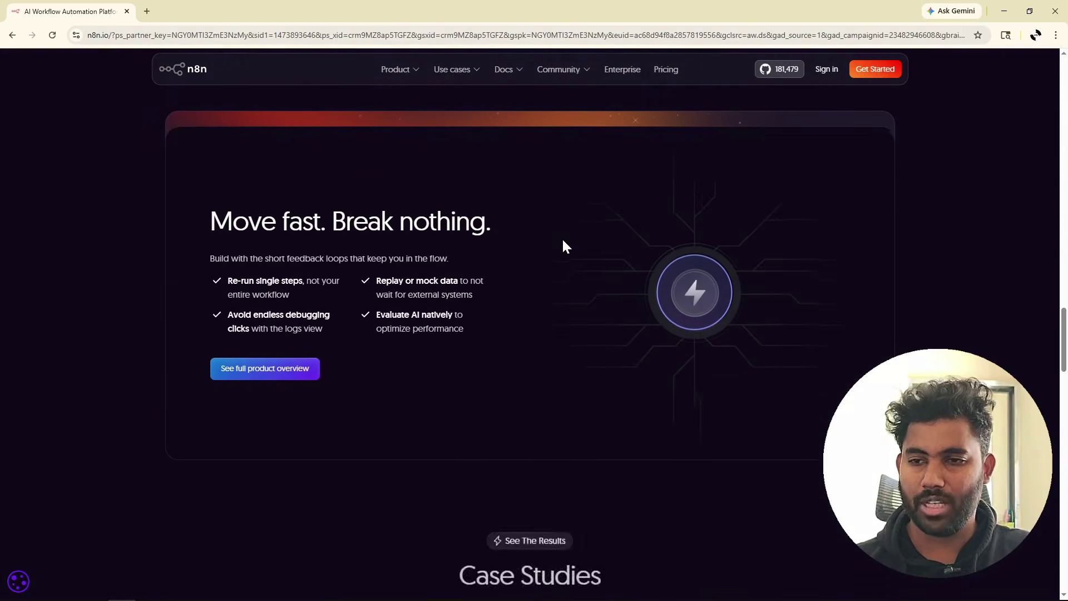
scroll(562, 239, "down", 10)
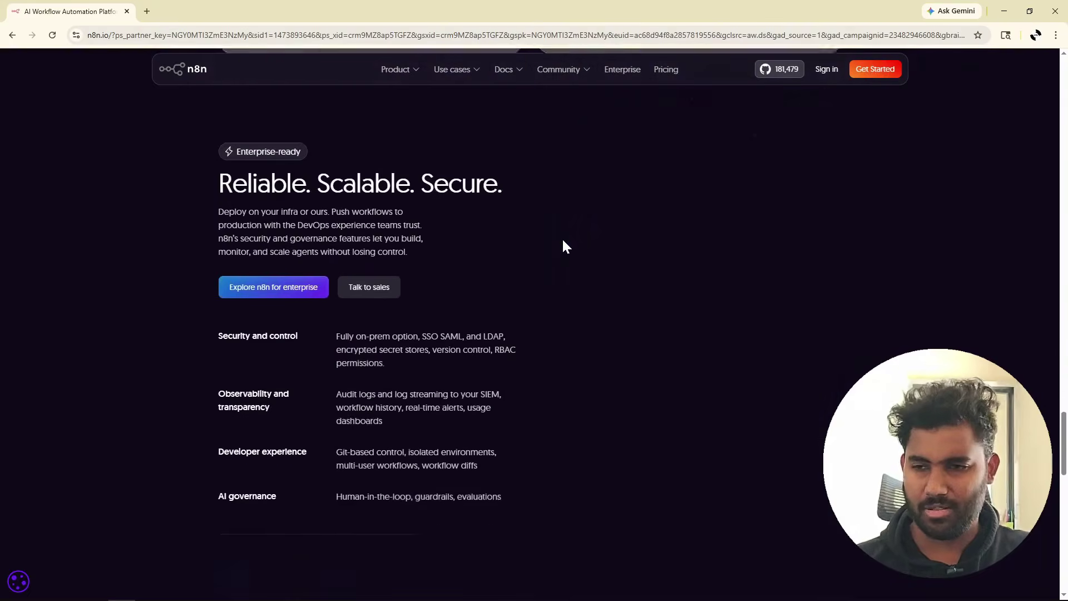
scroll(563, 245, "down", 6)
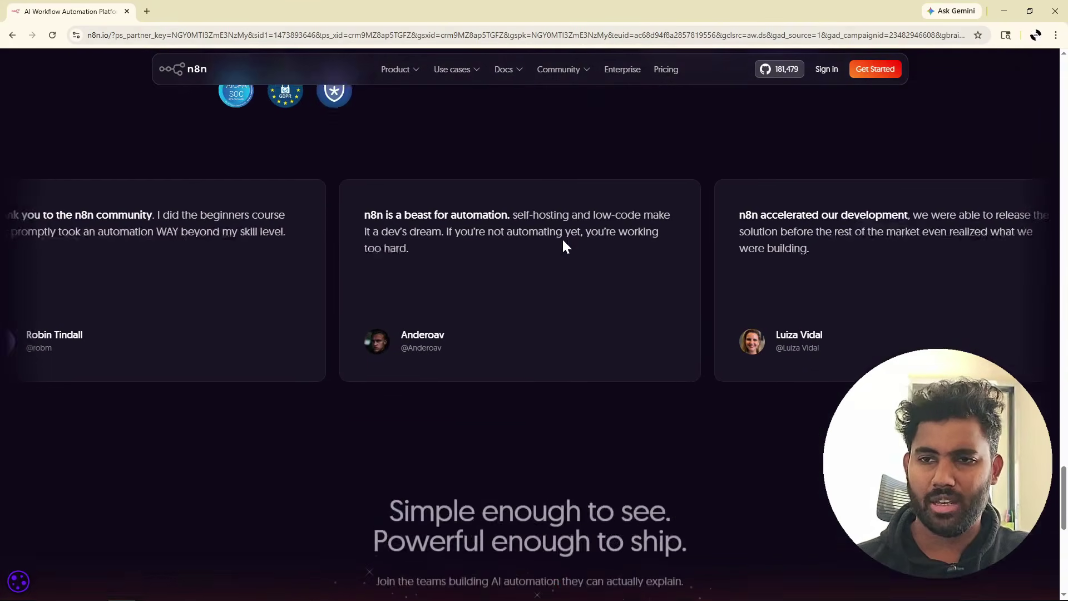
scroll(561, 238, "down", 5)
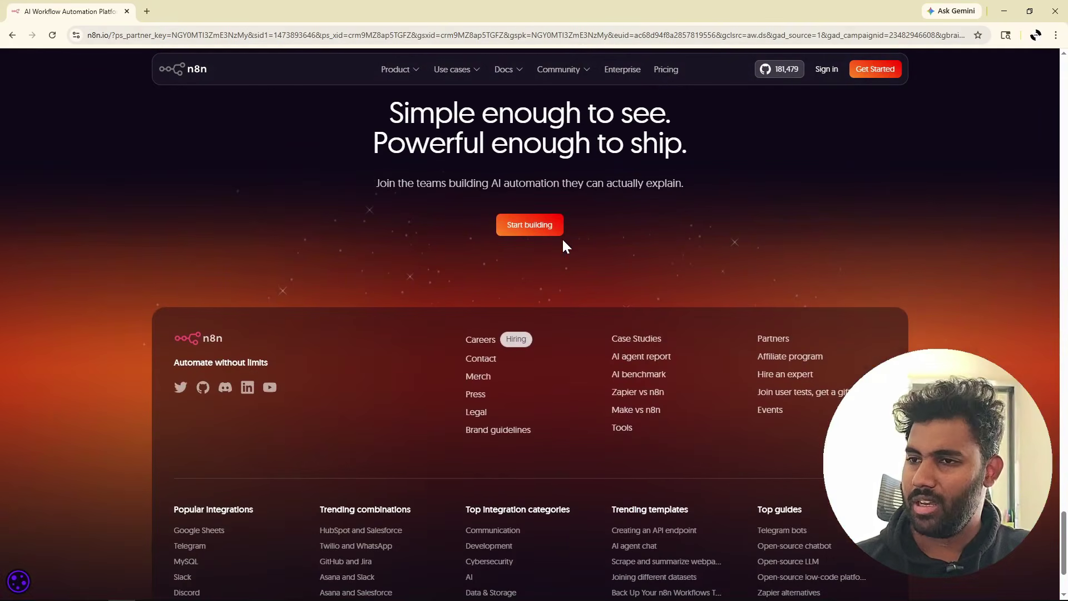
scroll(563, 243, "down", 2)
scroll(563, 242, "up", 20)
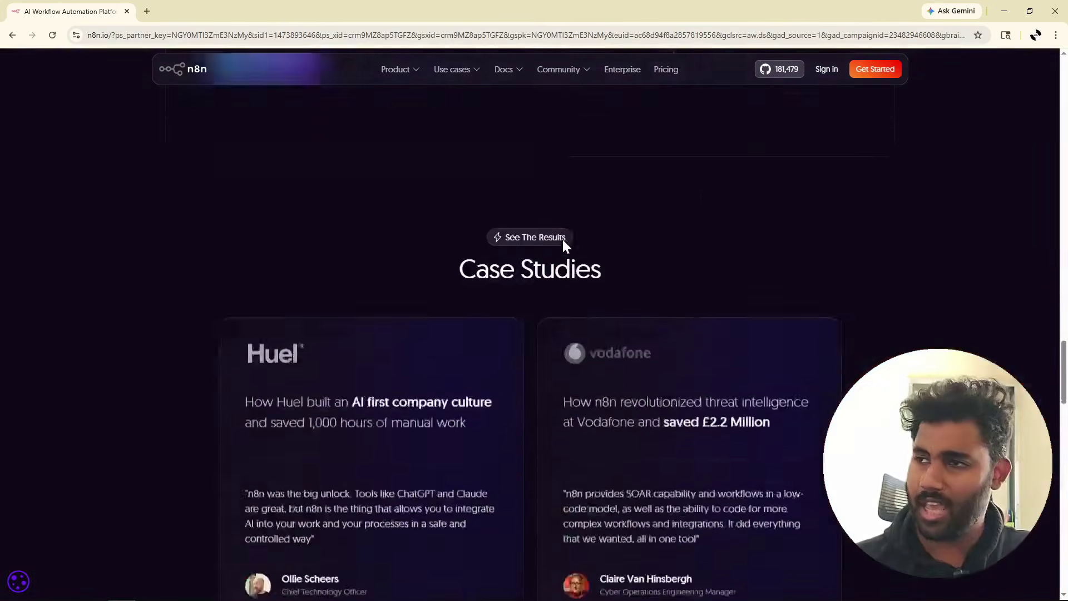
scroll(562, 239, "up", 12)
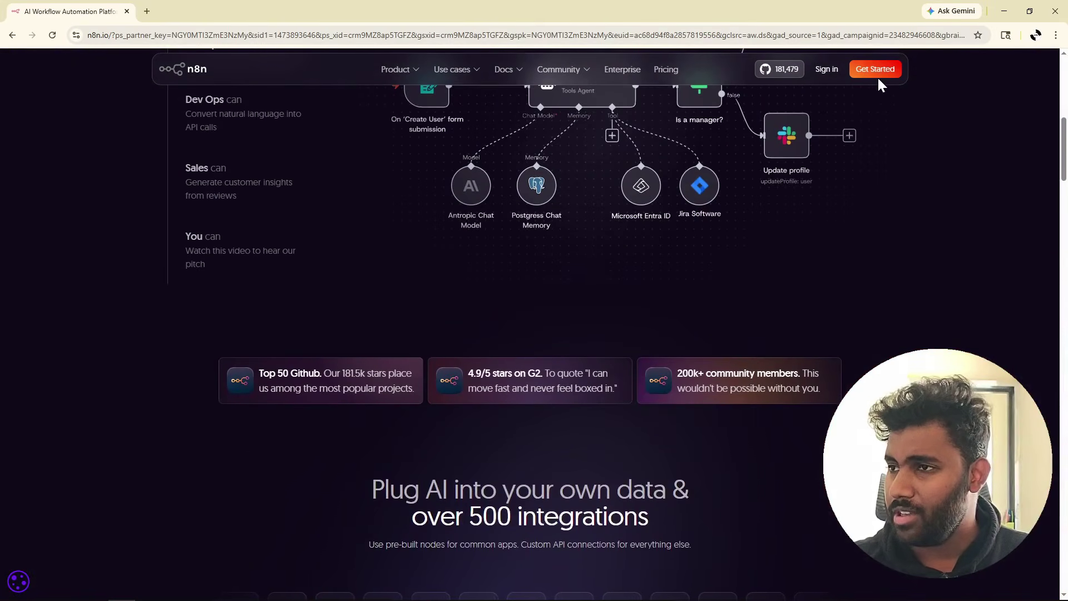
Sign up with the saved company e-mail and submit the verification code from Gmail.
left_click(868, 73)
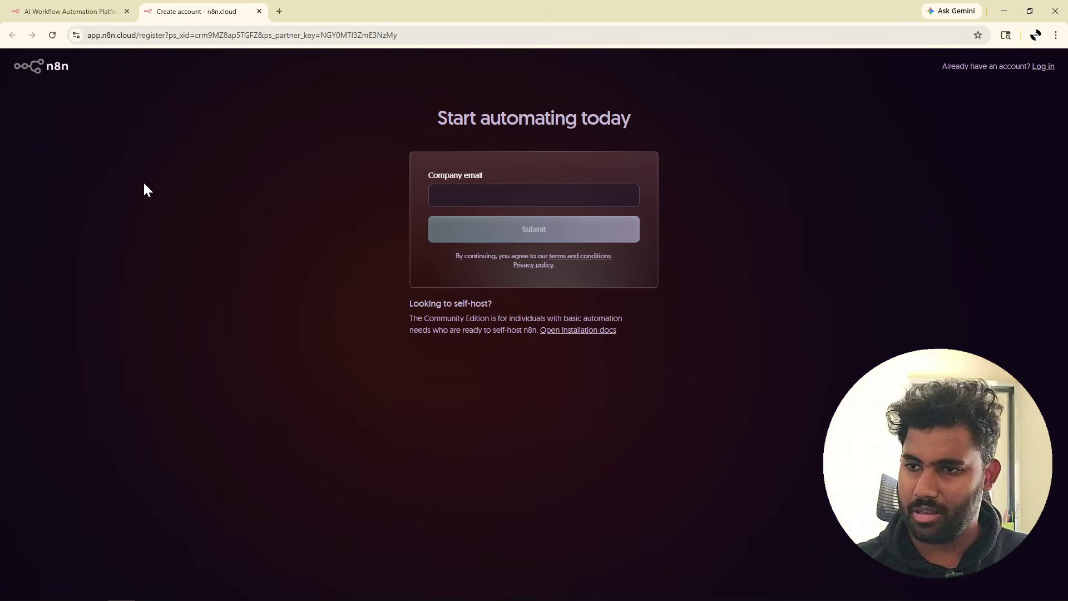
left_click(501, 195)
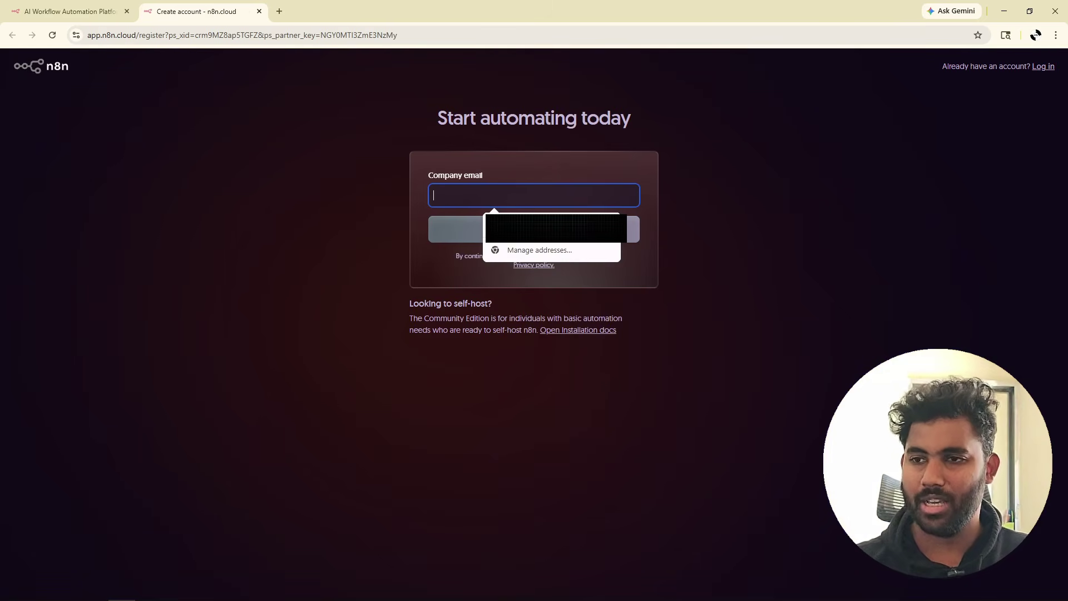
key("Down")
key("Return")
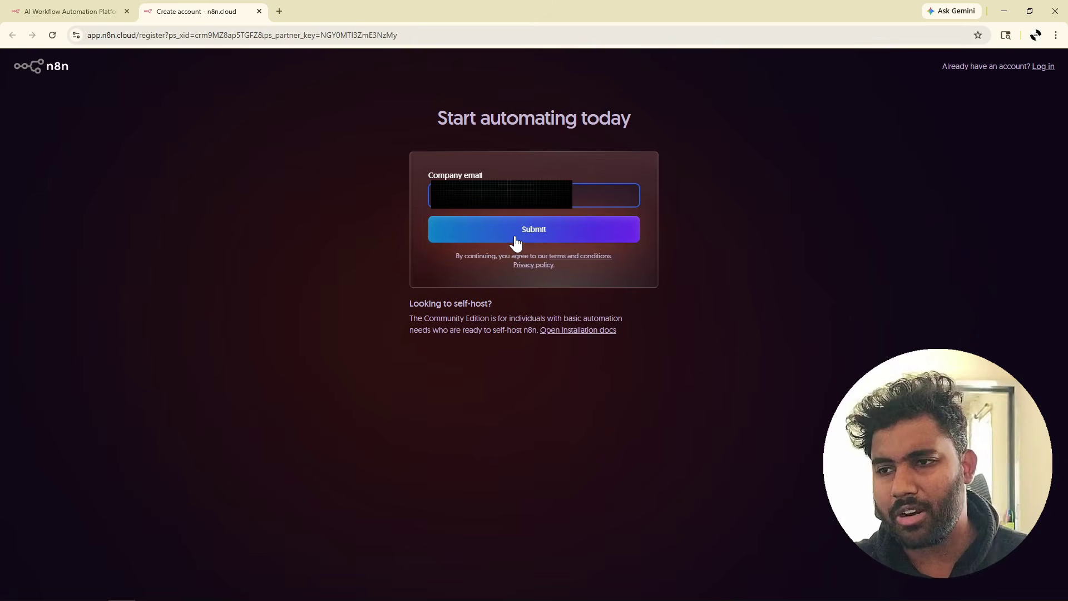
left_click(515, 238)
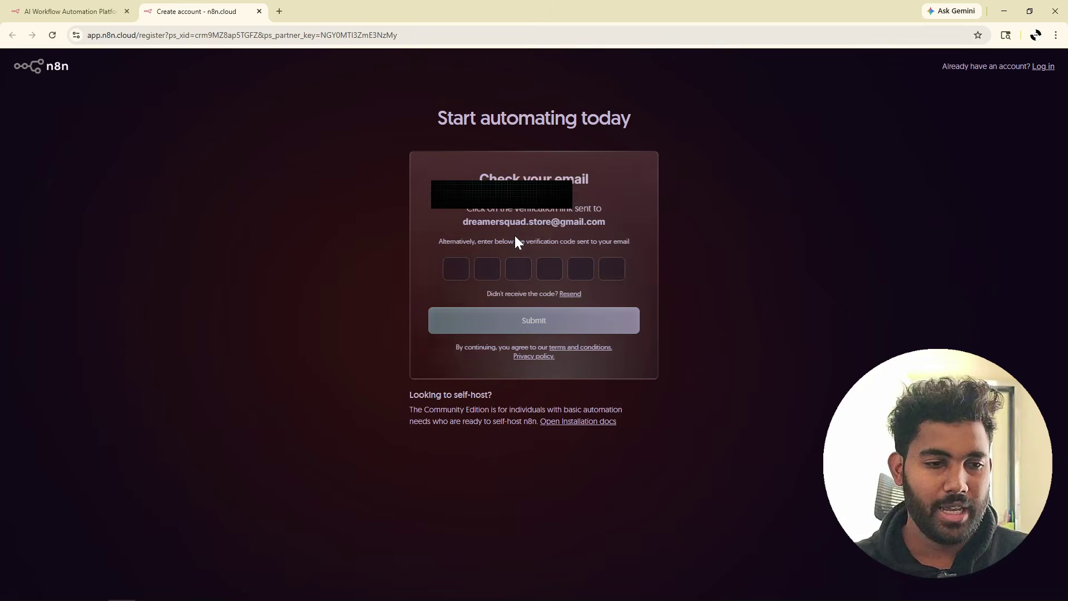
left_click(278, 11)
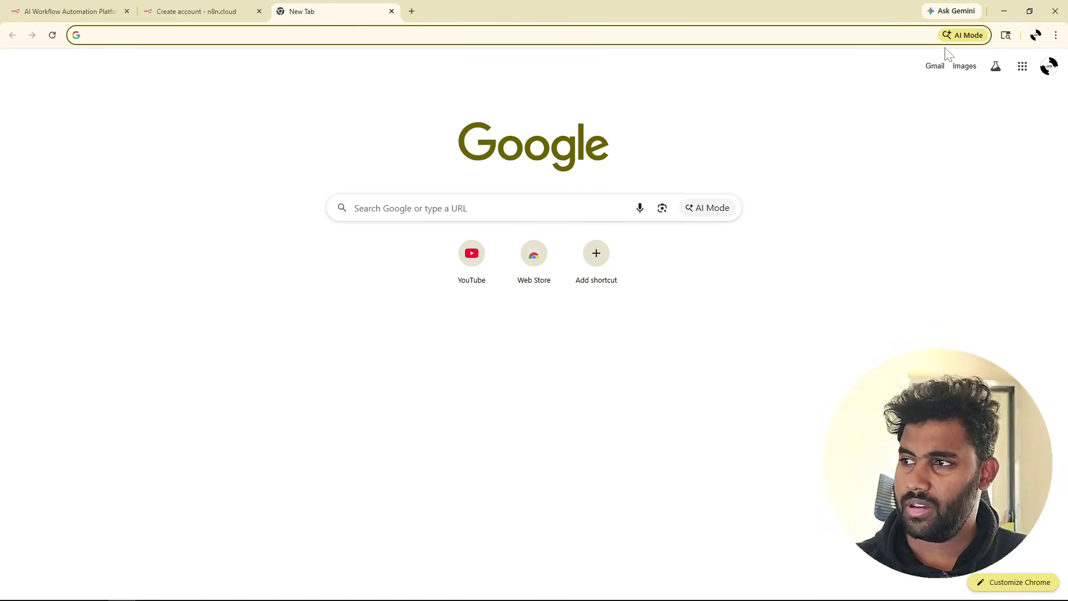
left_click(934, 67)
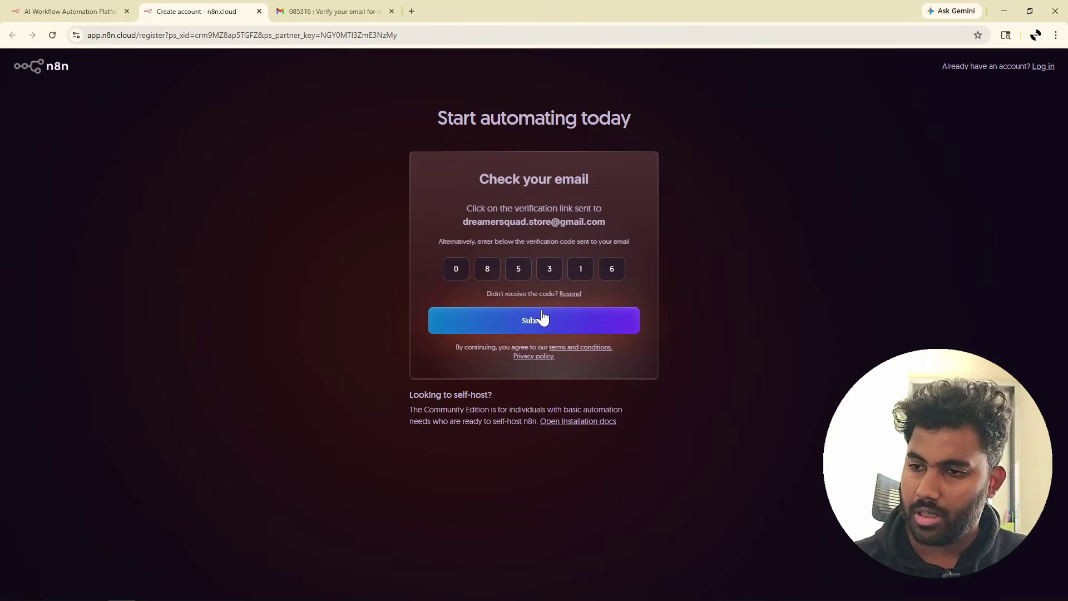
left_click(515, 311)
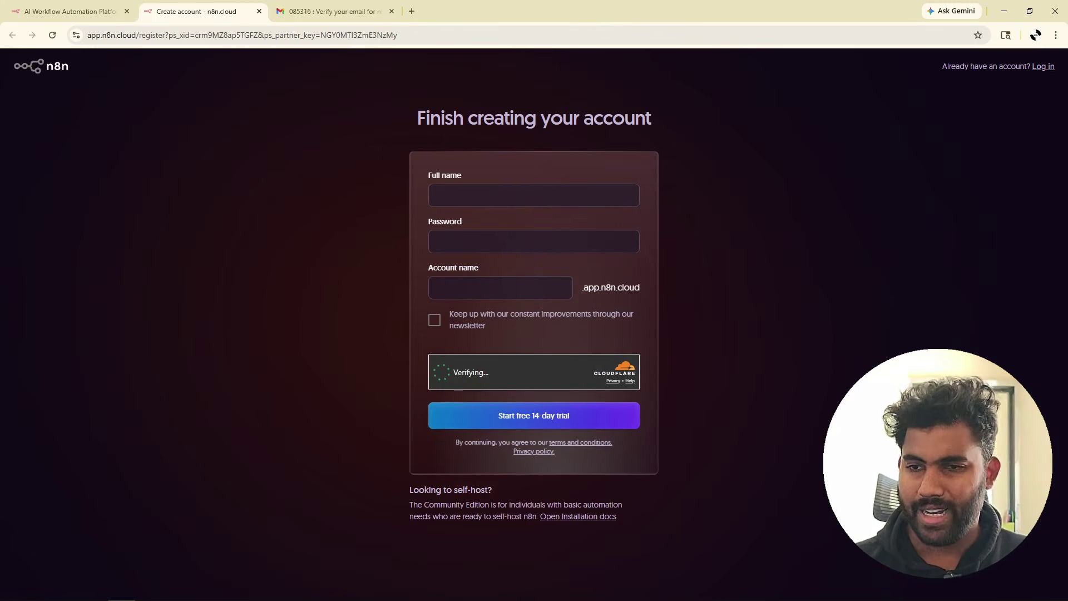
Enter the full name and account name, then start the free 14-day trial.
left_click(481, 207)
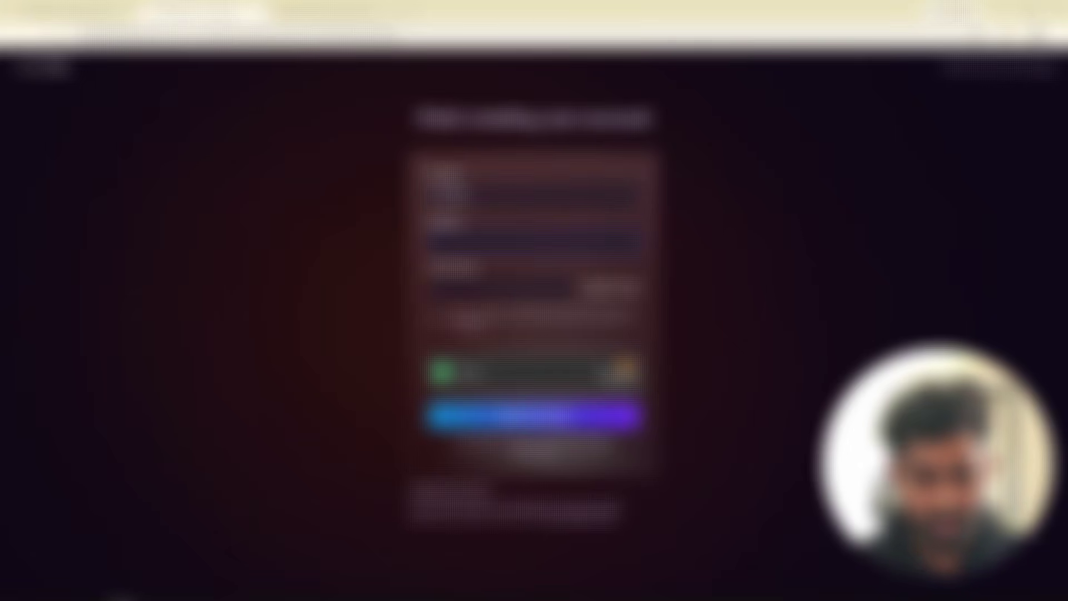
type("te")
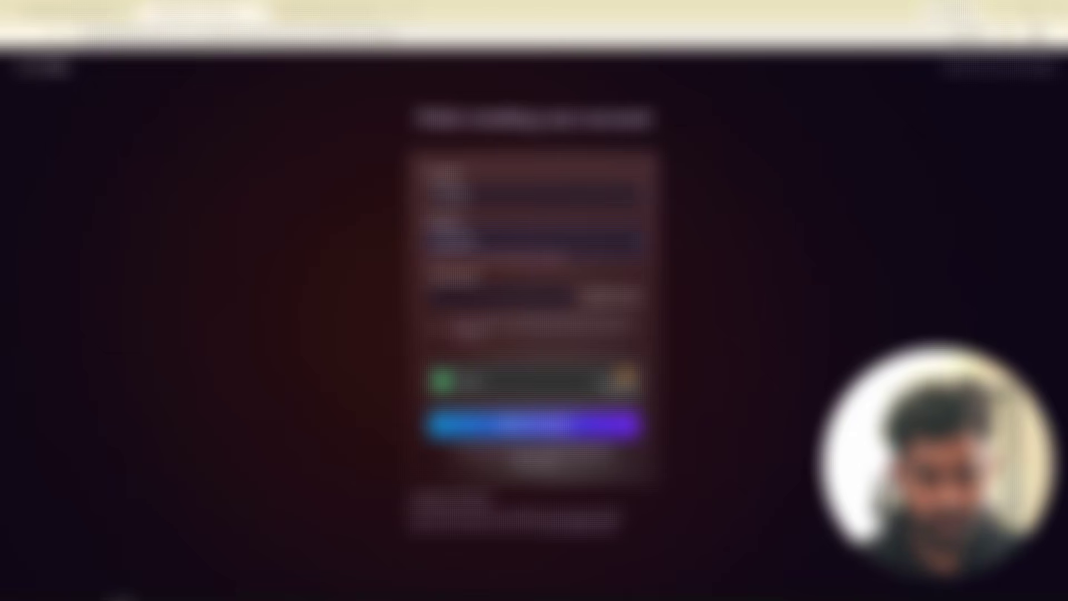
type("om")
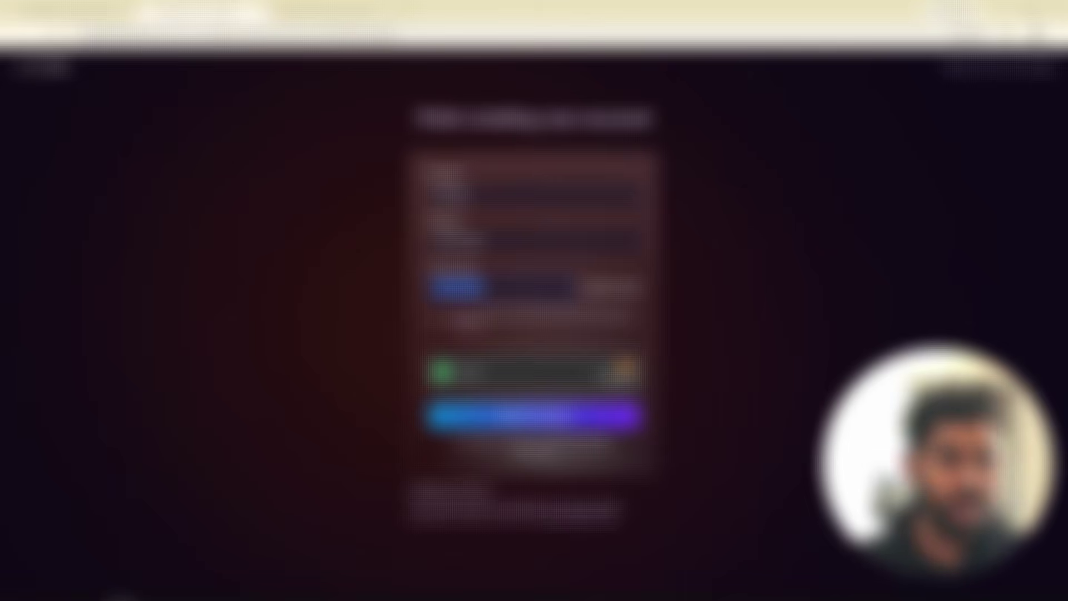
left_click(407, 296)
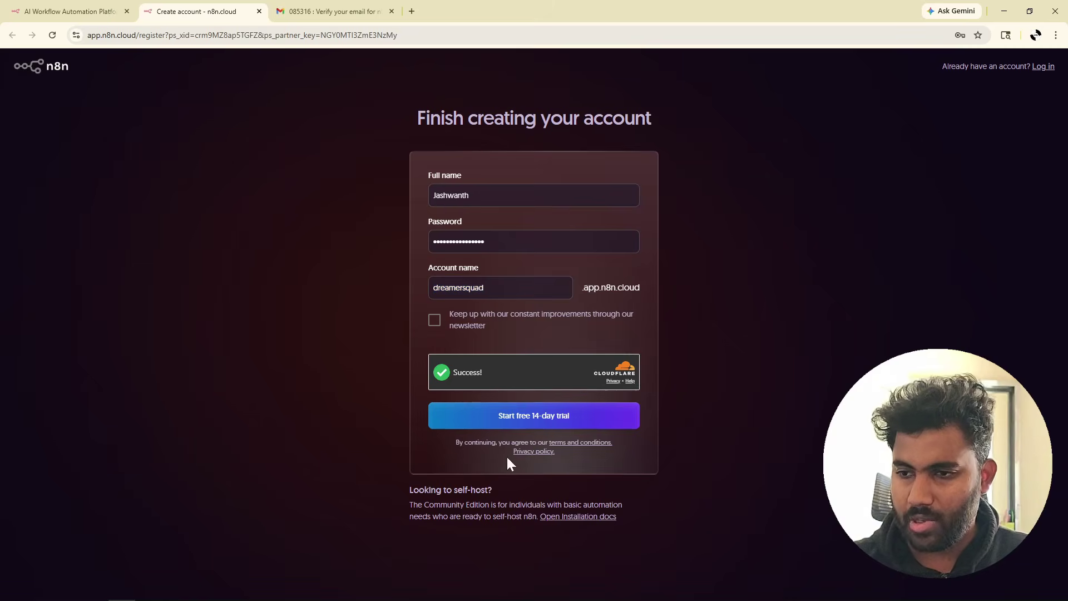
left_click(561, 423)
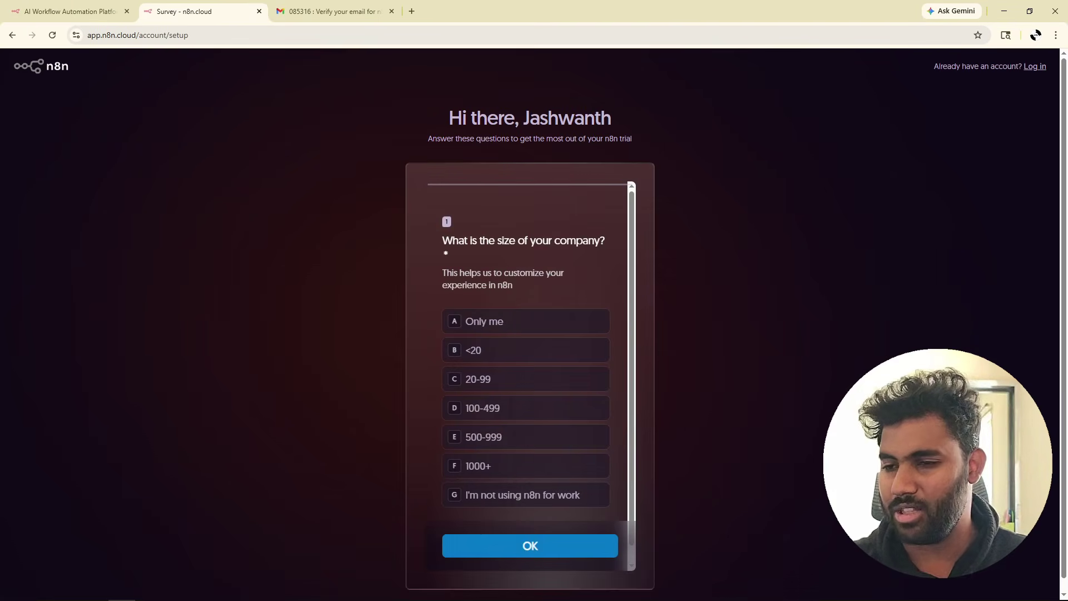
Answer company size with 'Only me' and team with 'IT'.
left_click(521, 320)
left_click(541, 556)
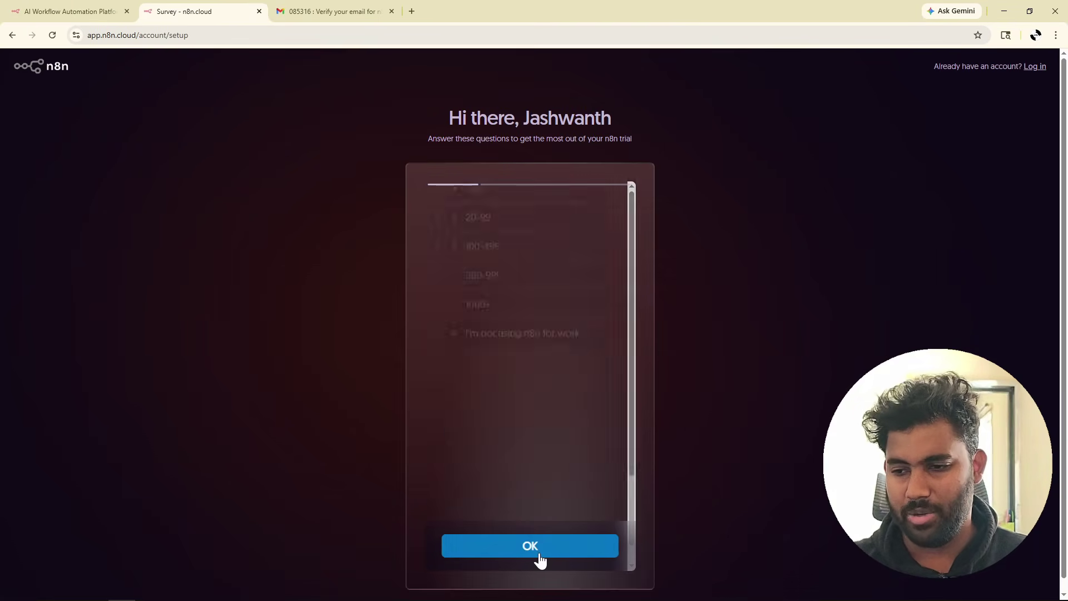
left_click(502, 310)
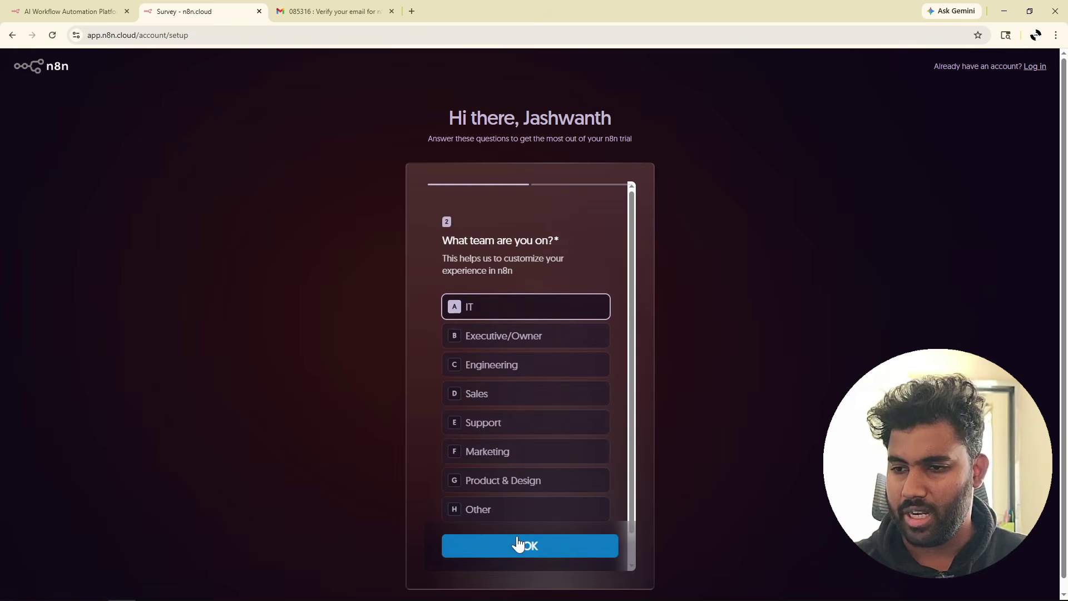
left_click(518, 546)
Select JavaScript, SQL and API authentication skills, choose Google as referral, and submit.
left_click(529, 347)
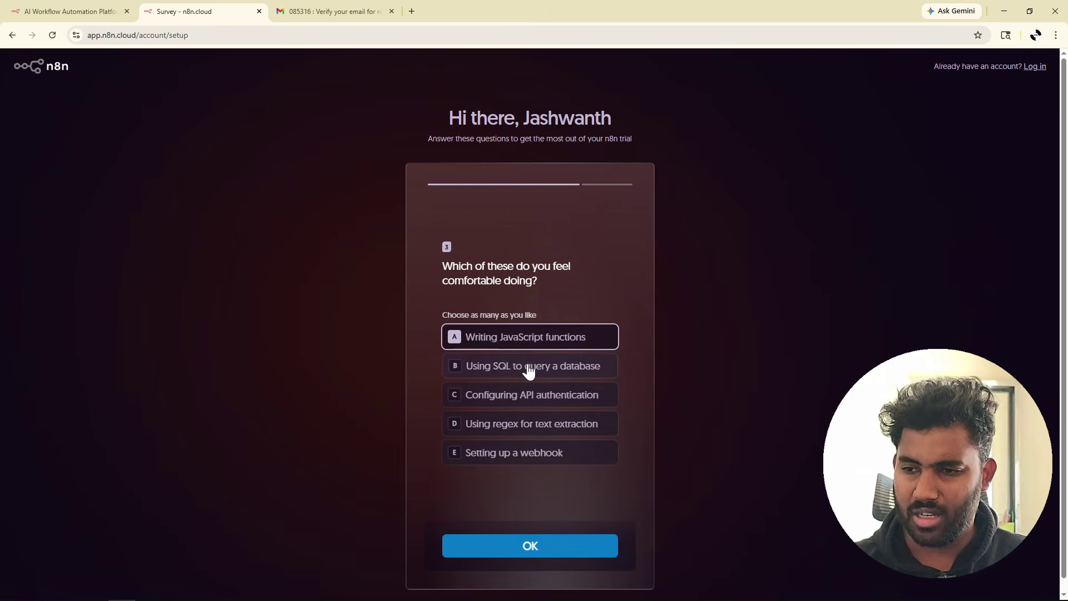
left_click(529, 368)
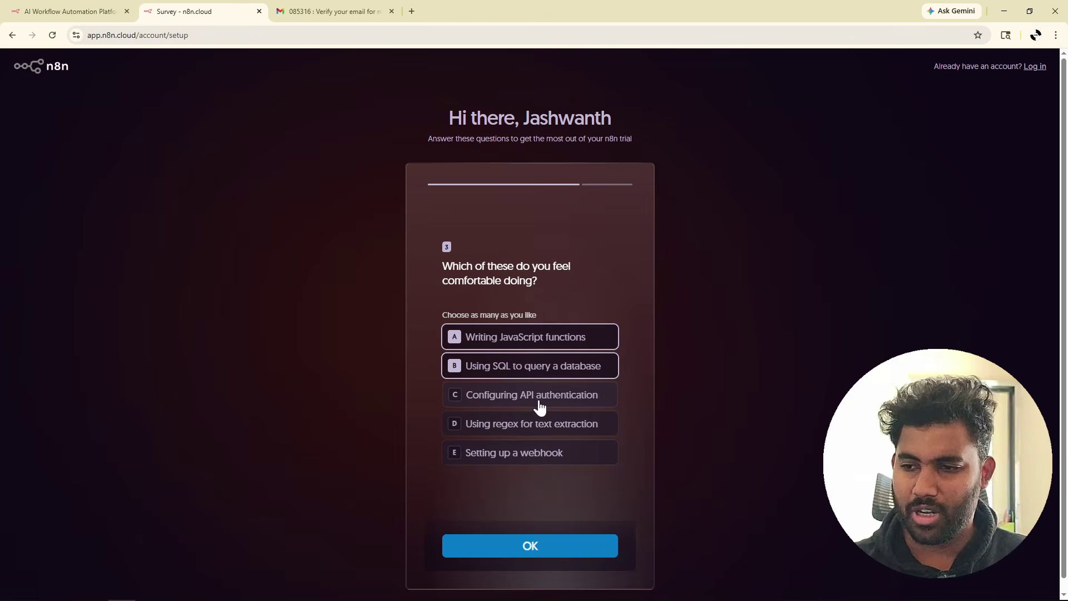
left_click(538, 403)
left_click(527, 547)
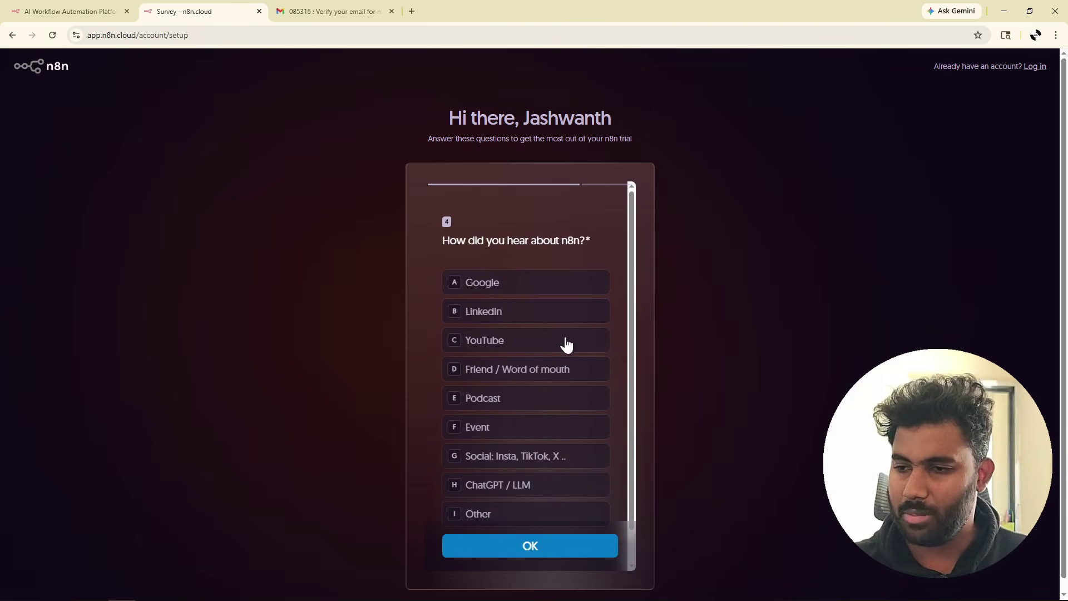
left_click(497, 293)
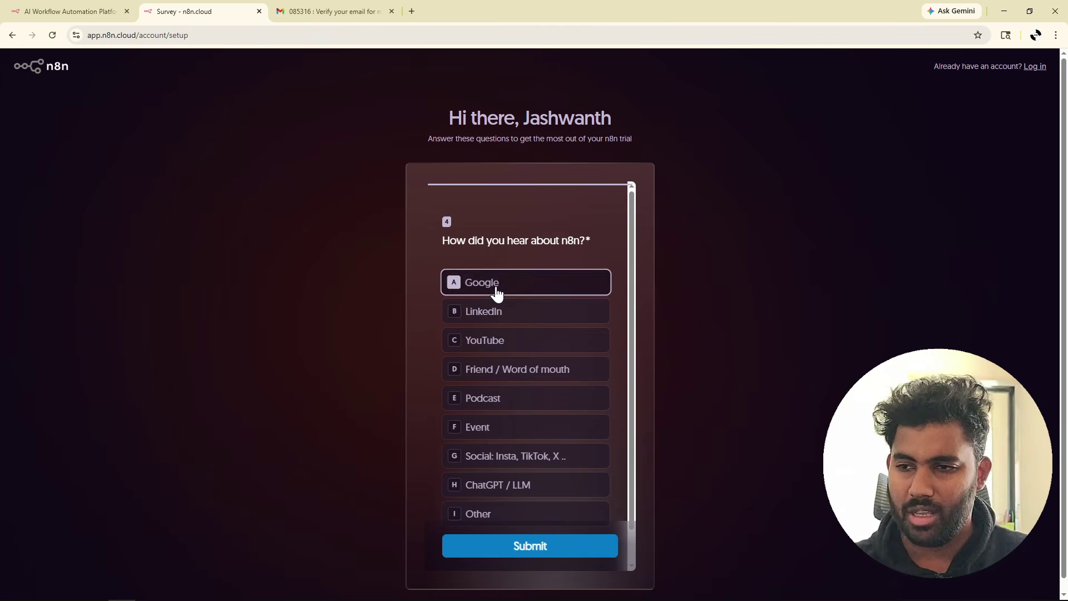
left_click(518, 544)
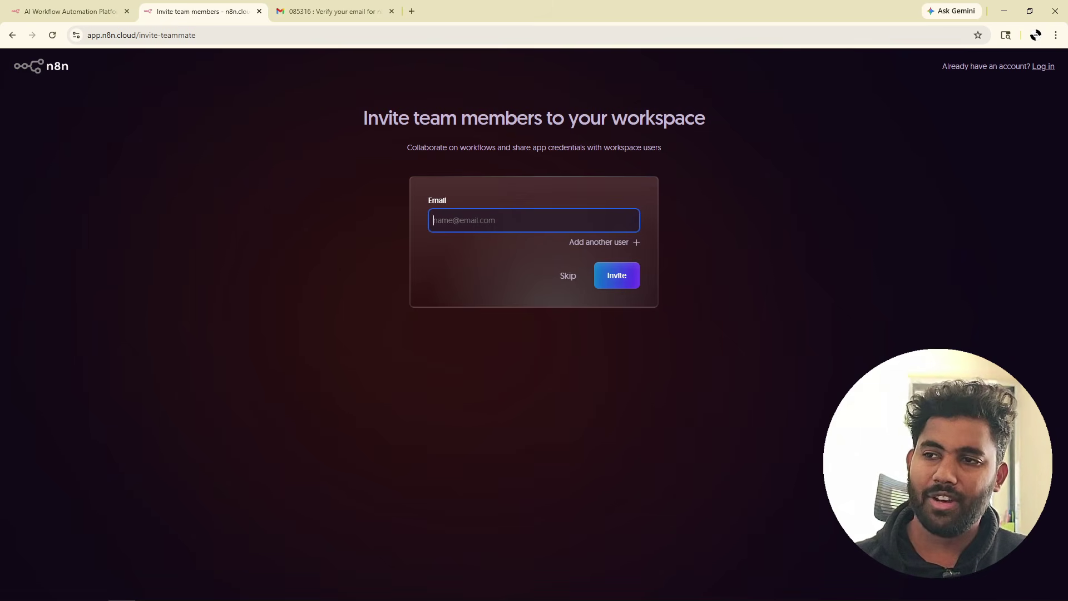
Skip inviting team members and look over the '14 days left' trial notice.
left_click_drag(366, 118, 807, 120)
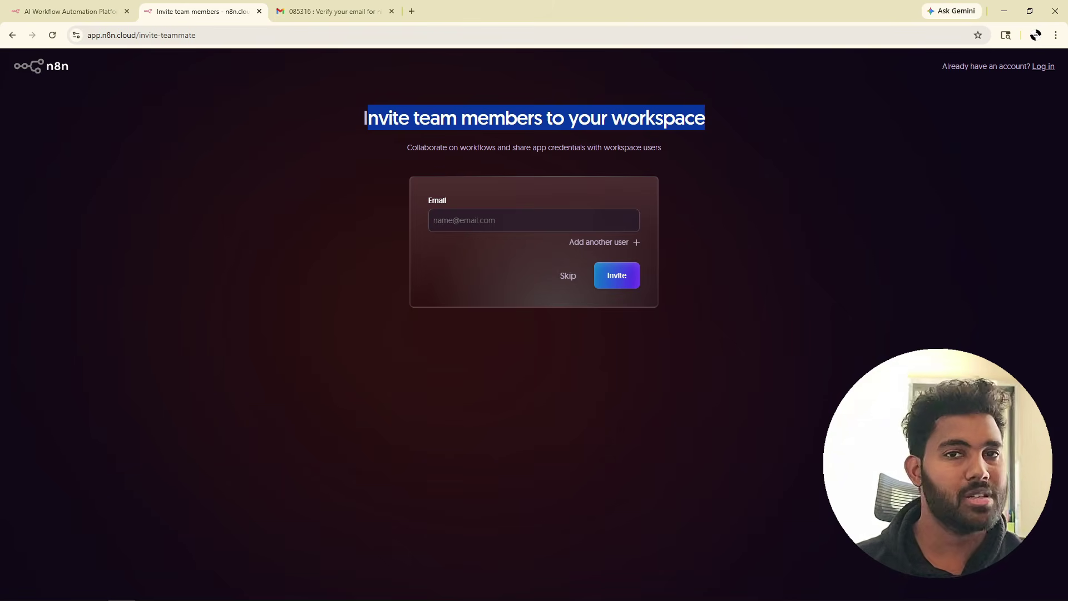
left_click(571, 276)
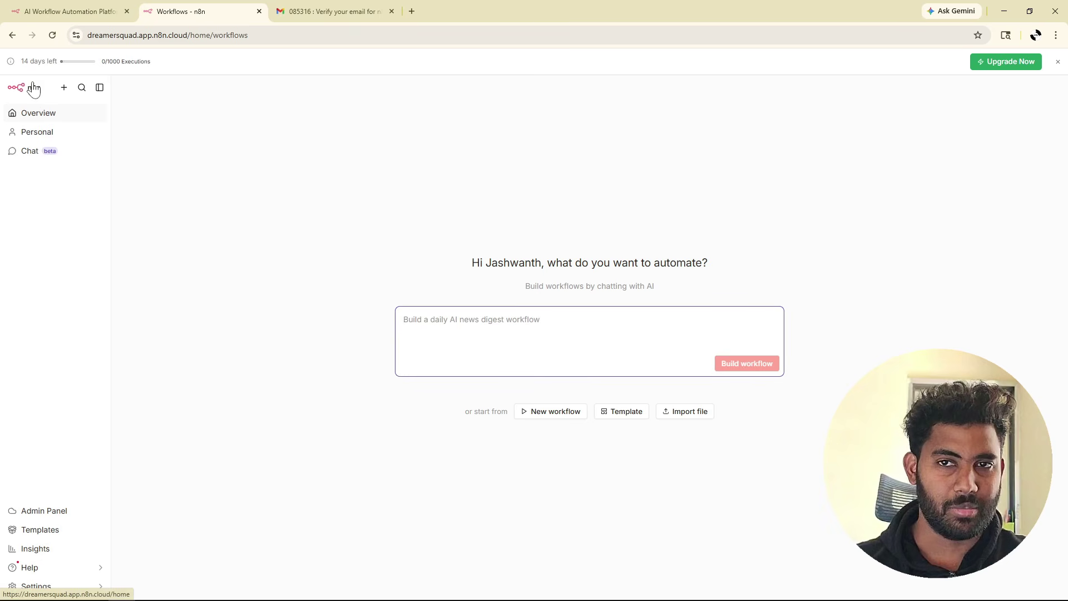
left_click_drag(21, 61, 56, 61)
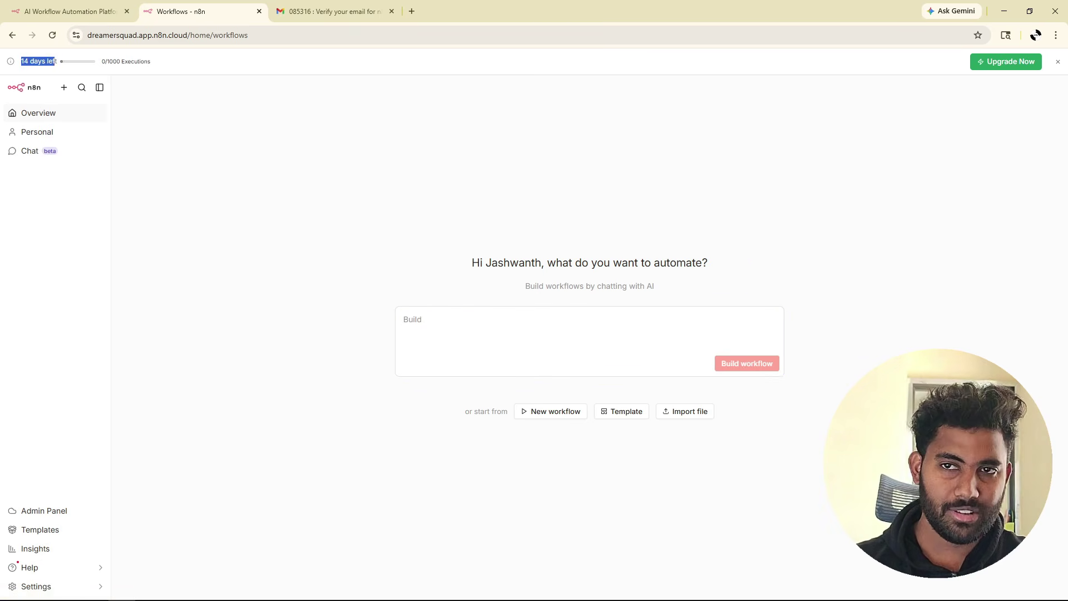
left_click(64, 66)
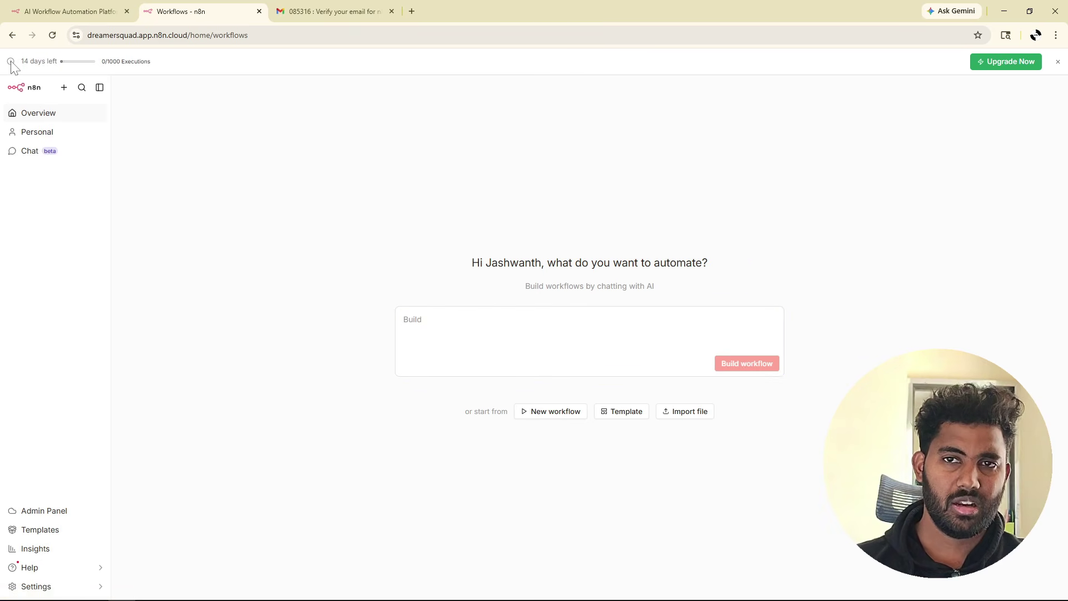
left_click_drag(20, 62, 61, 63)
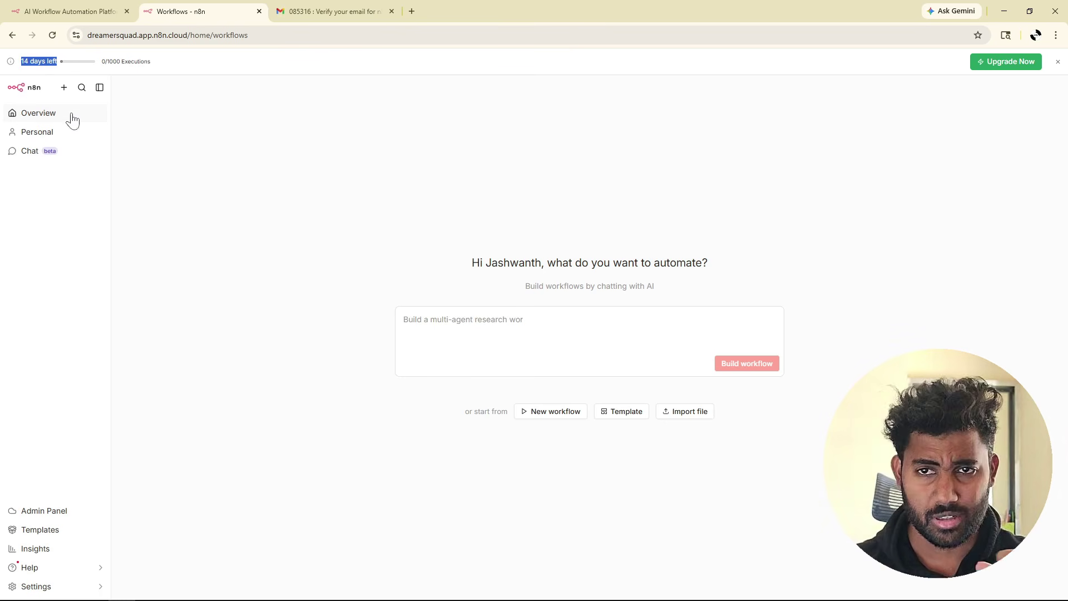
left_click(221, 167)
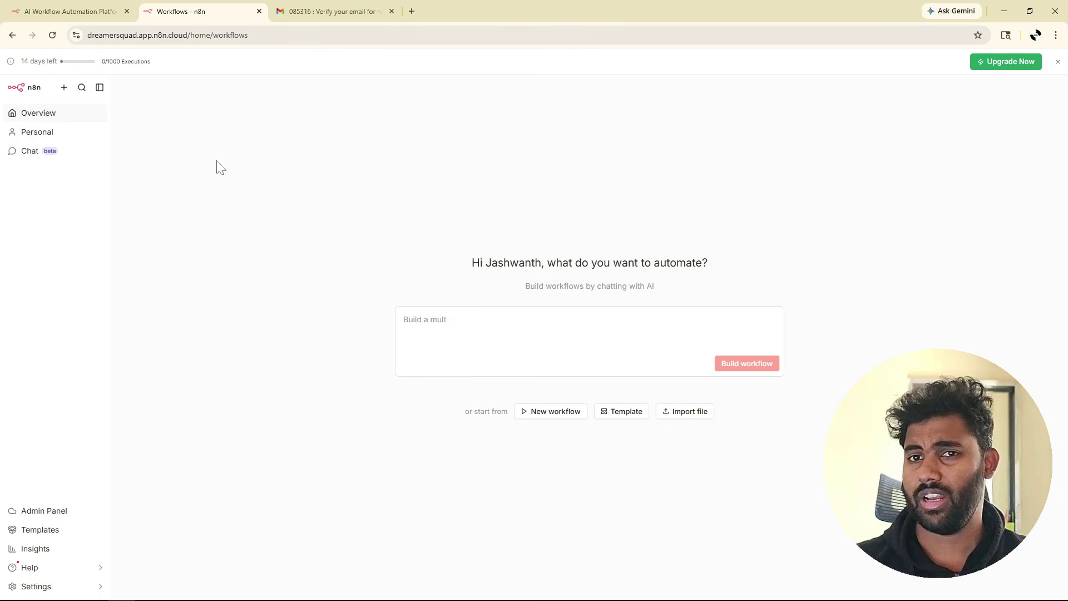
Close the Gmail and platform tabs and create a new workflow in the Personal space.
left_click(391, 11)
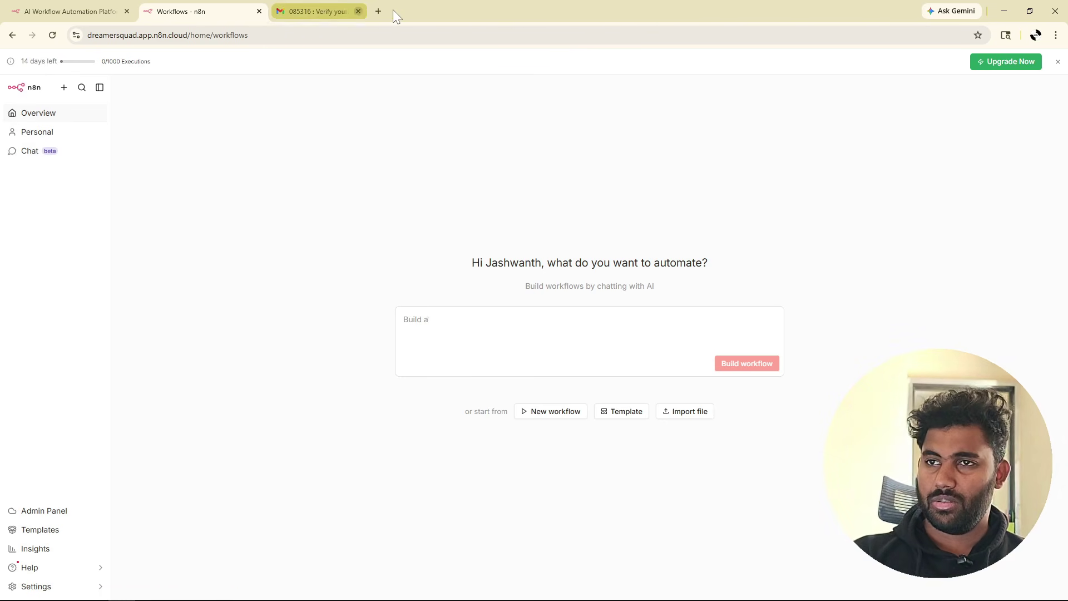
left_click(128, 12)
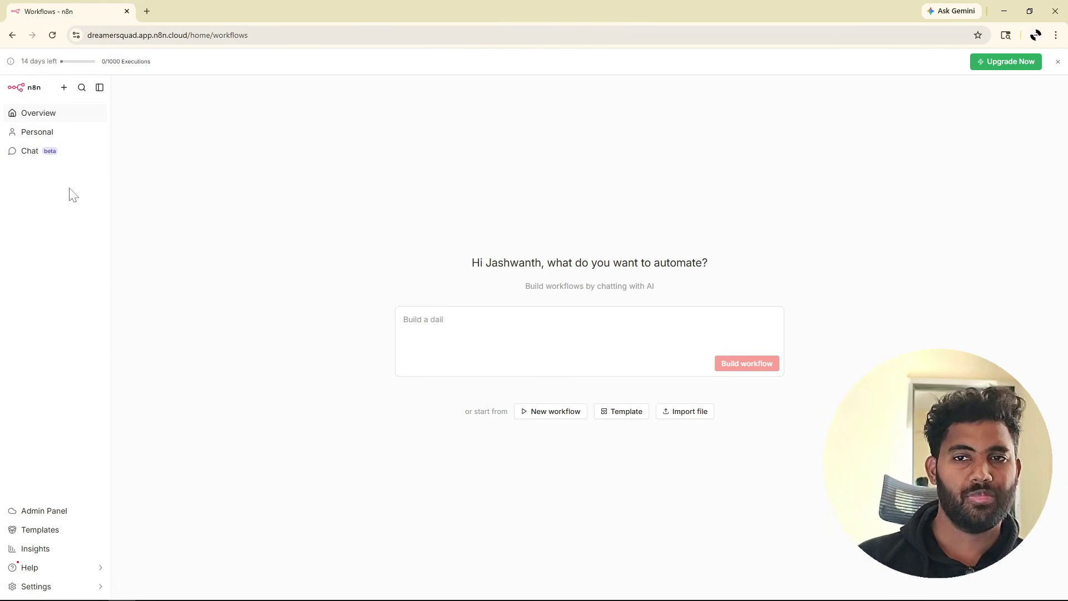
left_click(64, 89)
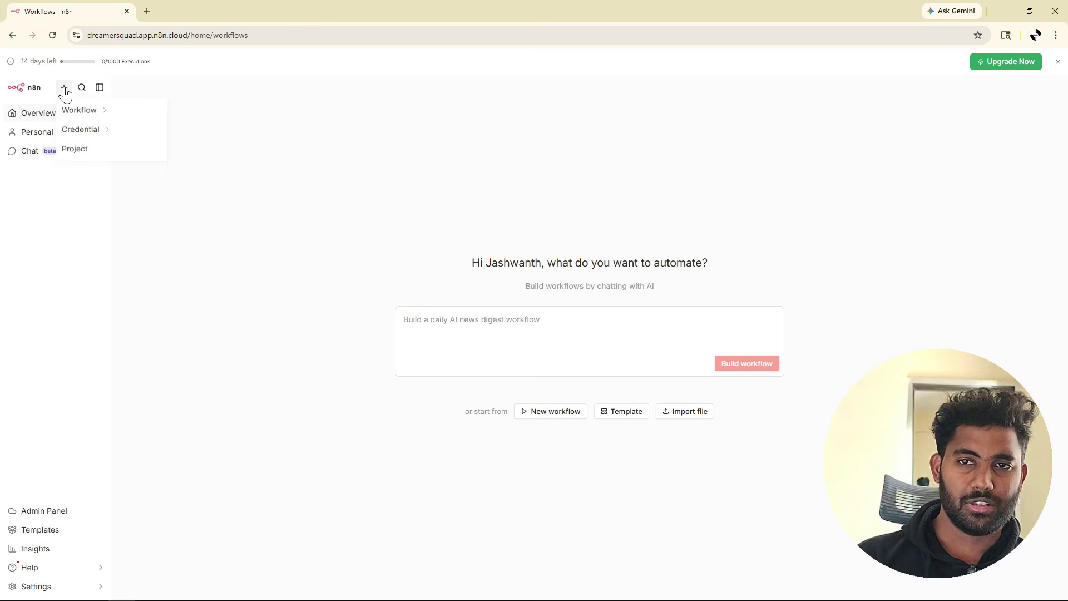
mouse_move(76, 113)
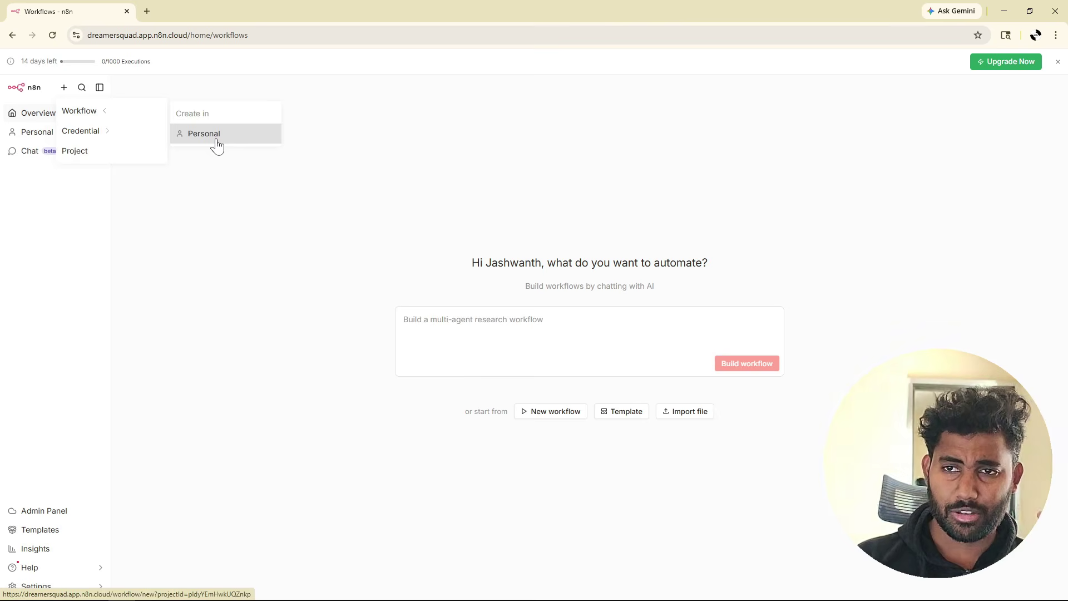
left_click(217, 144)
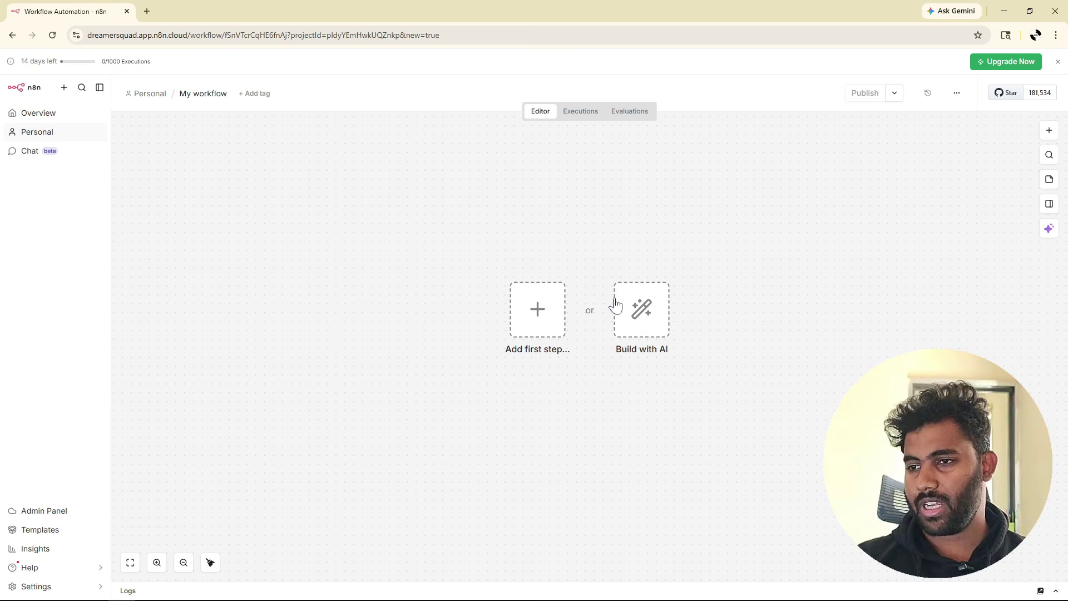
Zoom the empty My workflow canvas in and out, then reset it to default zoom.
scroll(602, 258, "up", 2)
scroll(602, 259, "down", 1)
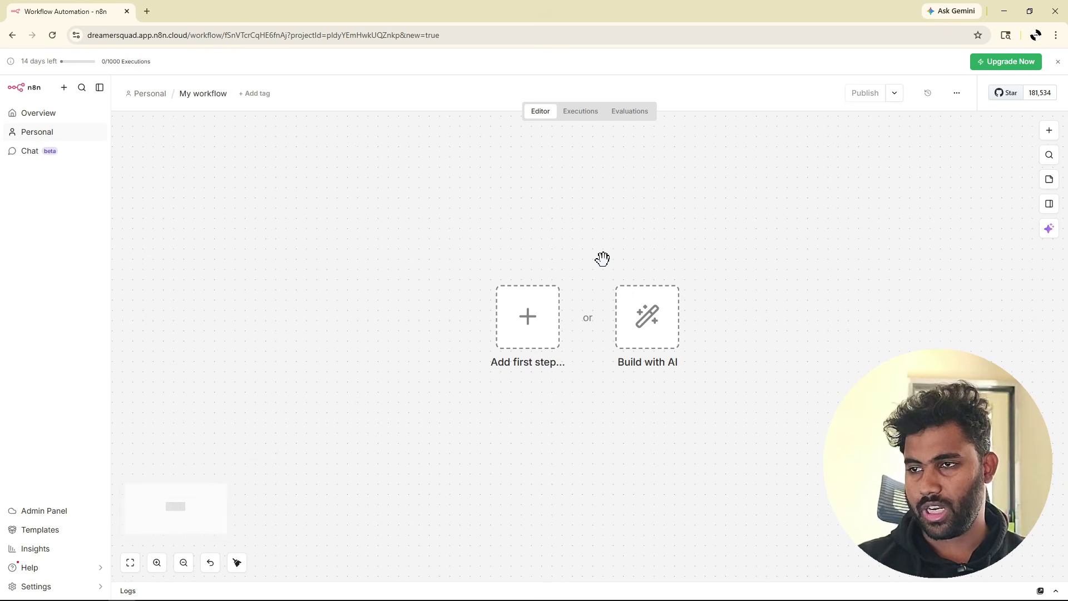
scroll(602, 259, "down", 2)
left_click_drag(633, 253, 543, 261)
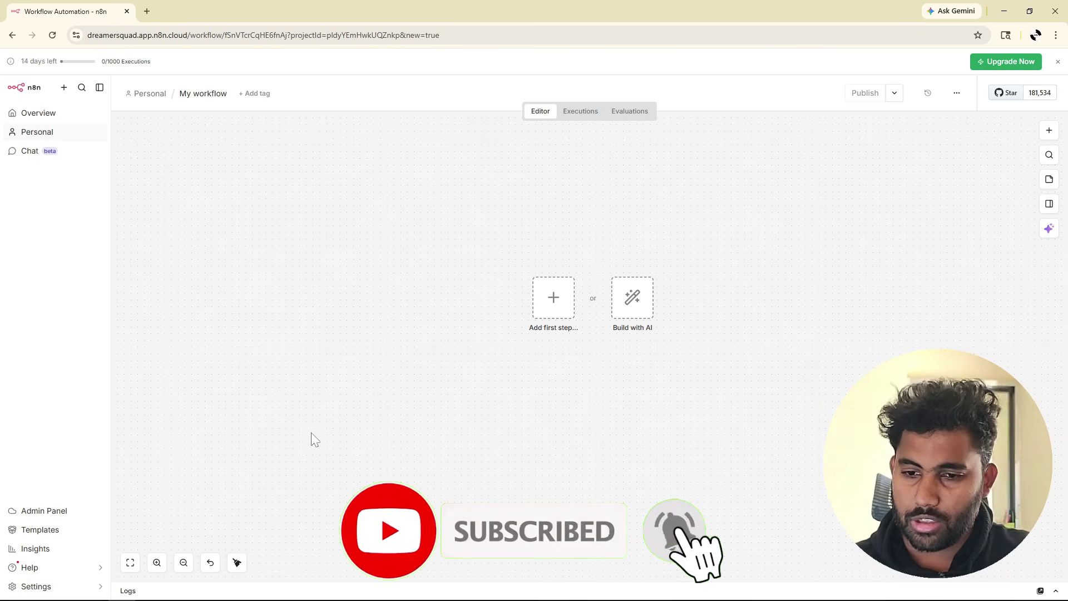
left_click(131, 564)
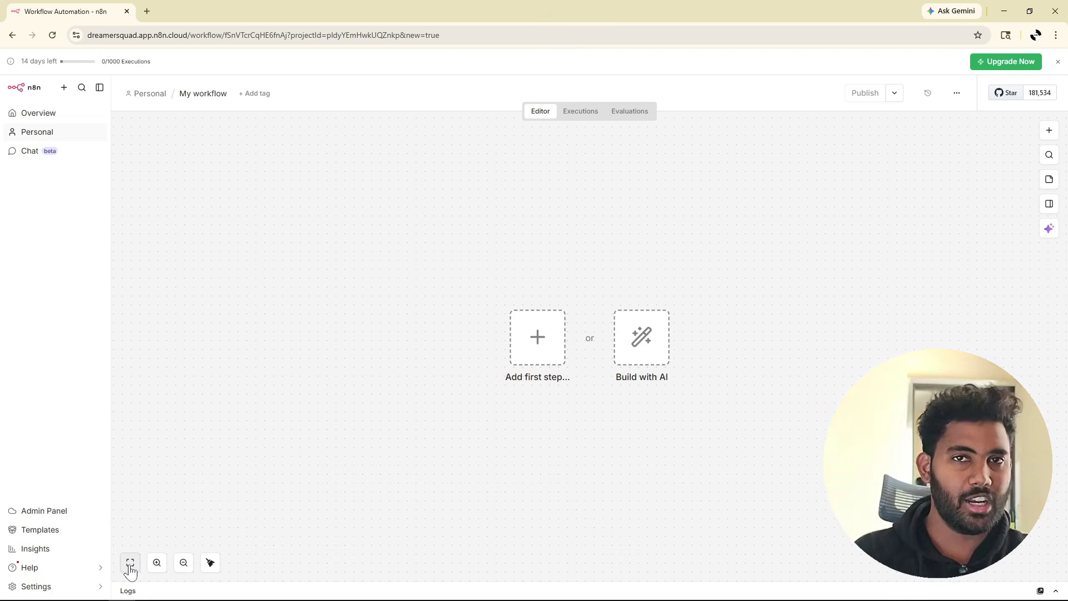
left_click(157, 562)
left_click(157, 563)
left_click(157, 563)
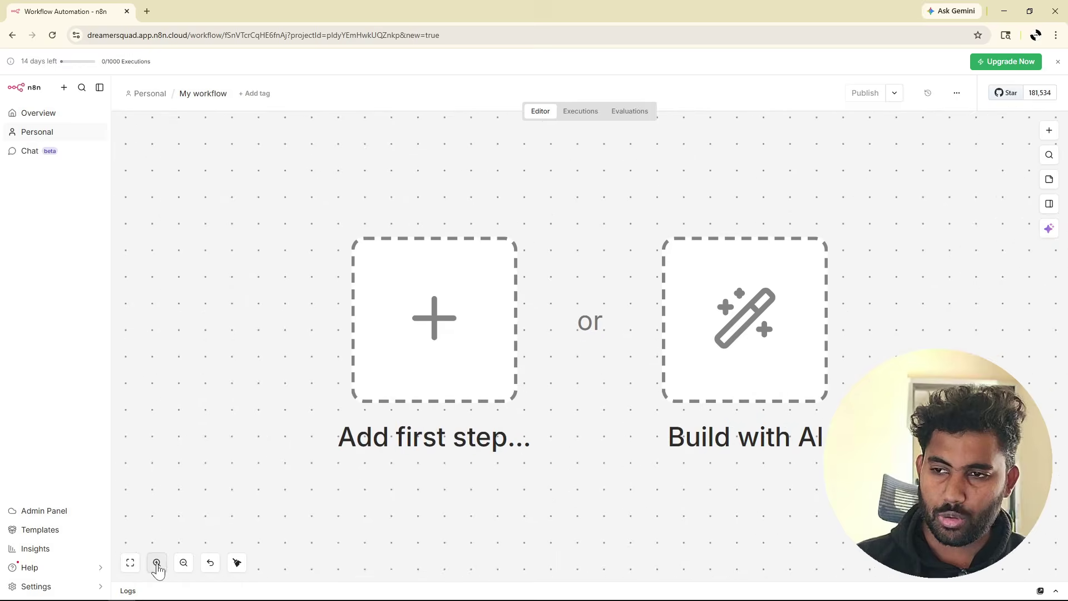
left_click(157, 563)
left_click(183, 562)
left_click(184, 562)
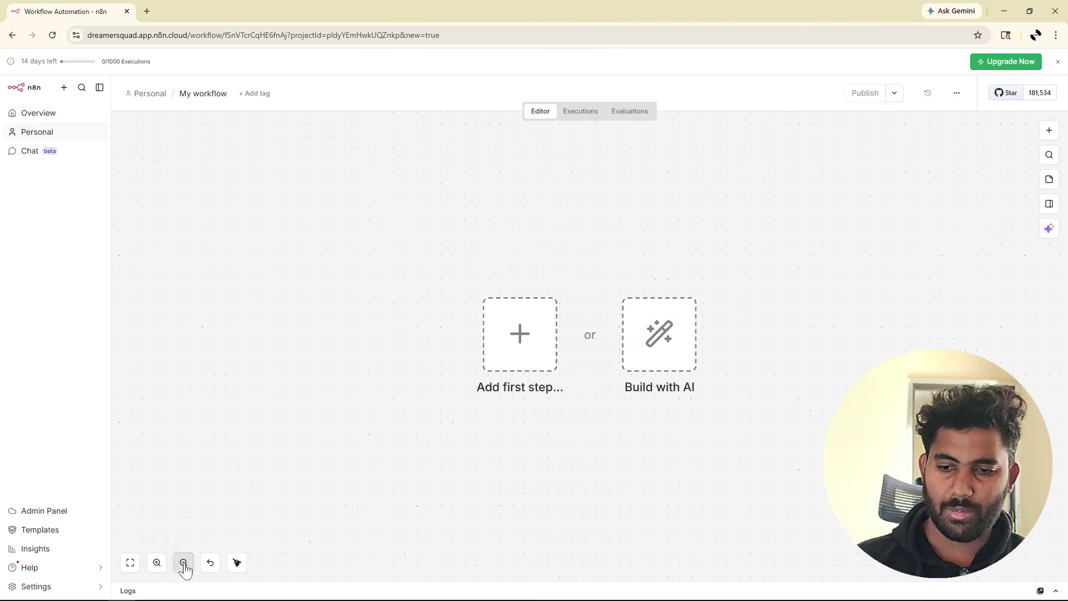
left_click(183, 562)
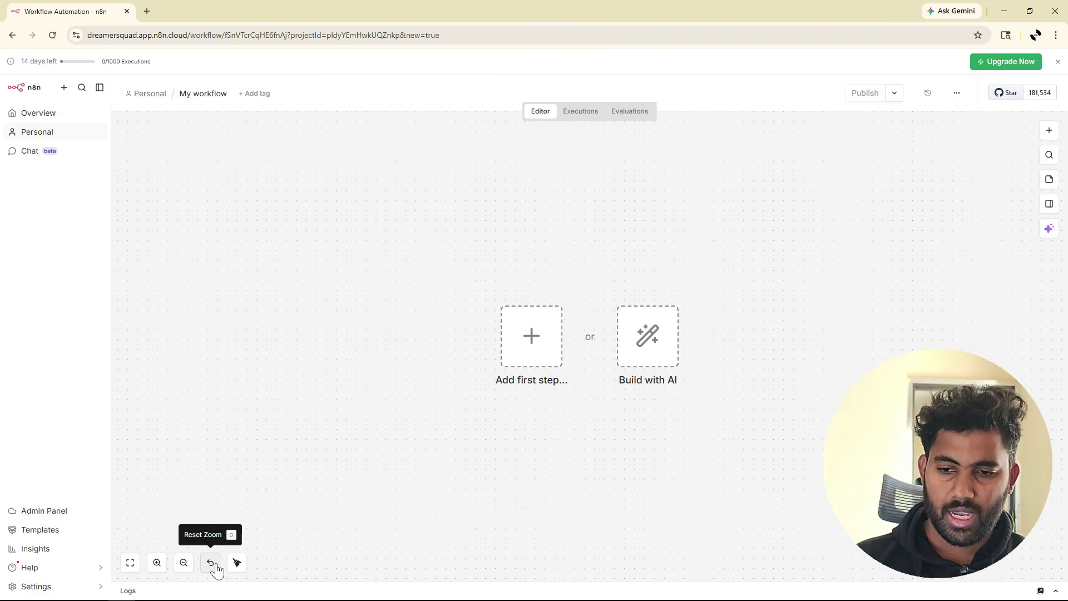
left_click(210, 563)
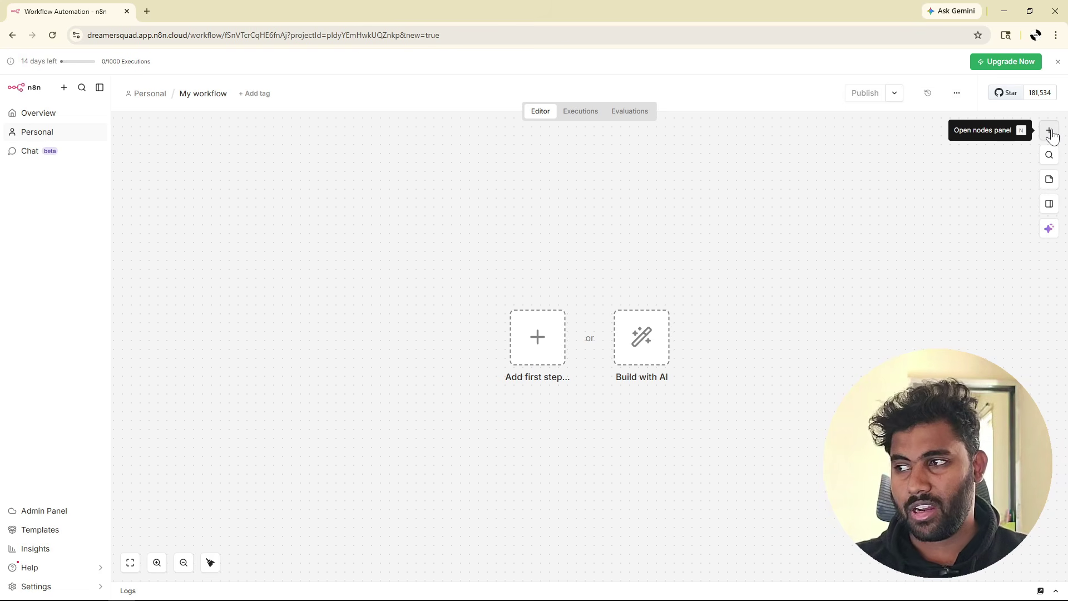
Add a Schedule Trigger node as the workflow's first step, left at every 1 day.
left_click(1050, 132)
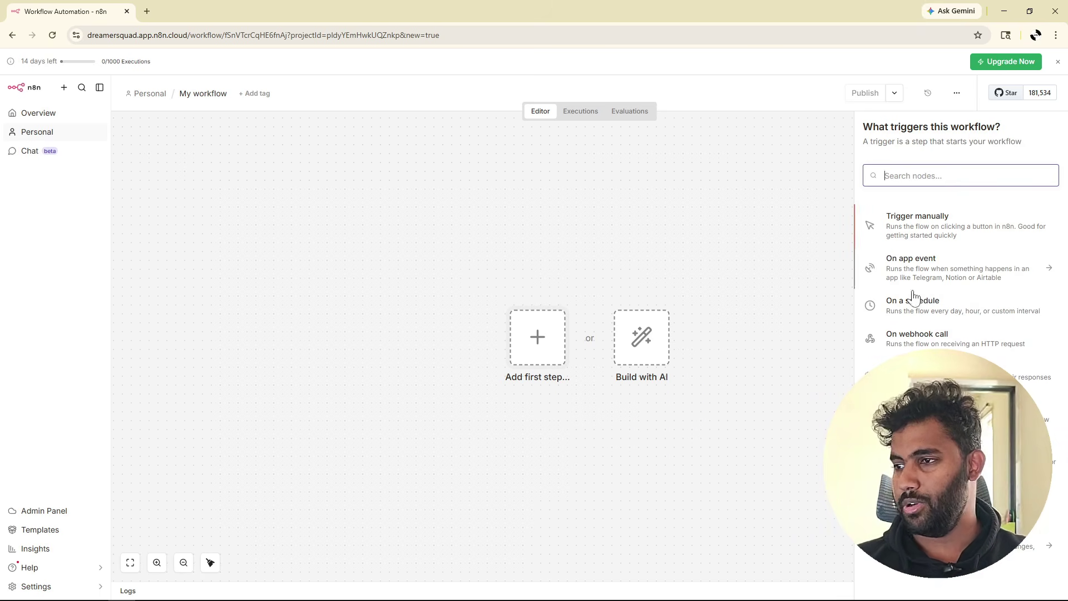
left_click(546, 351)
left_click(545, 352)
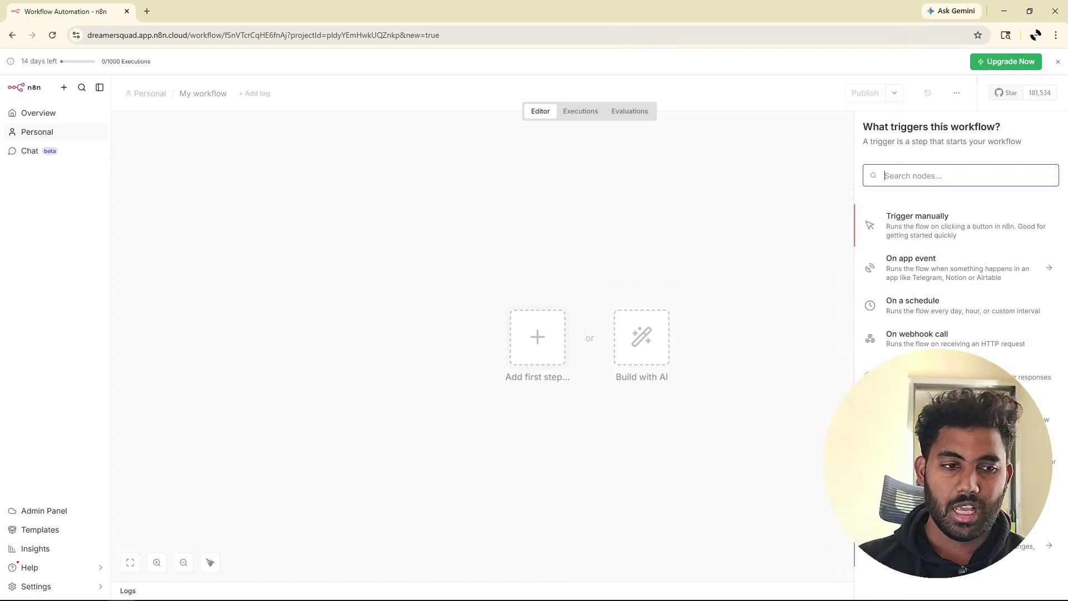
left_click(919, 307)
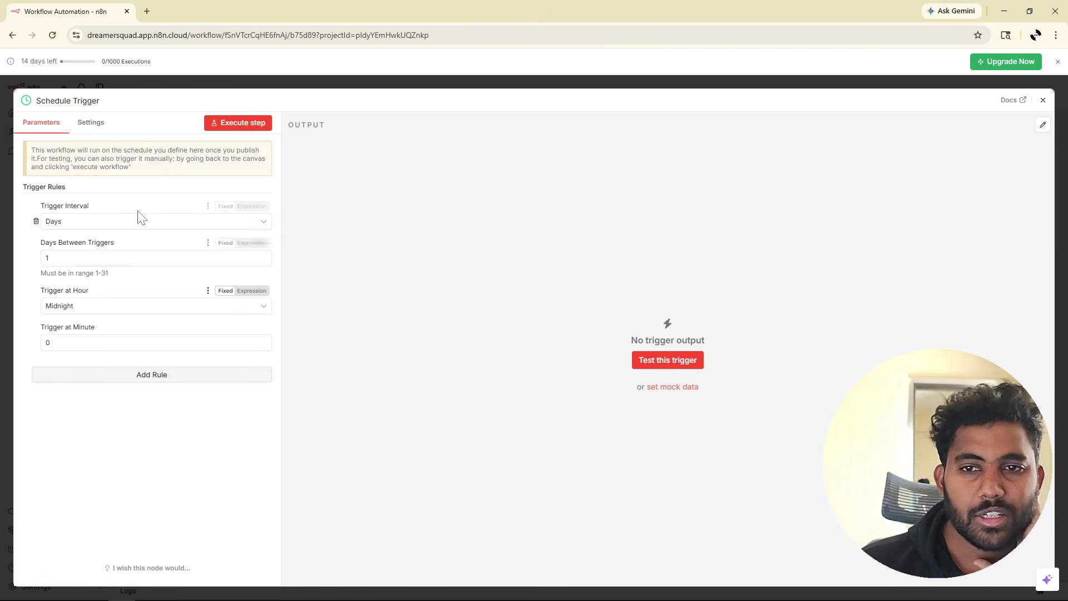
Set the Schedule Trigger to every 1 day at 6am and execute it for test output.
left_click(74, 225)
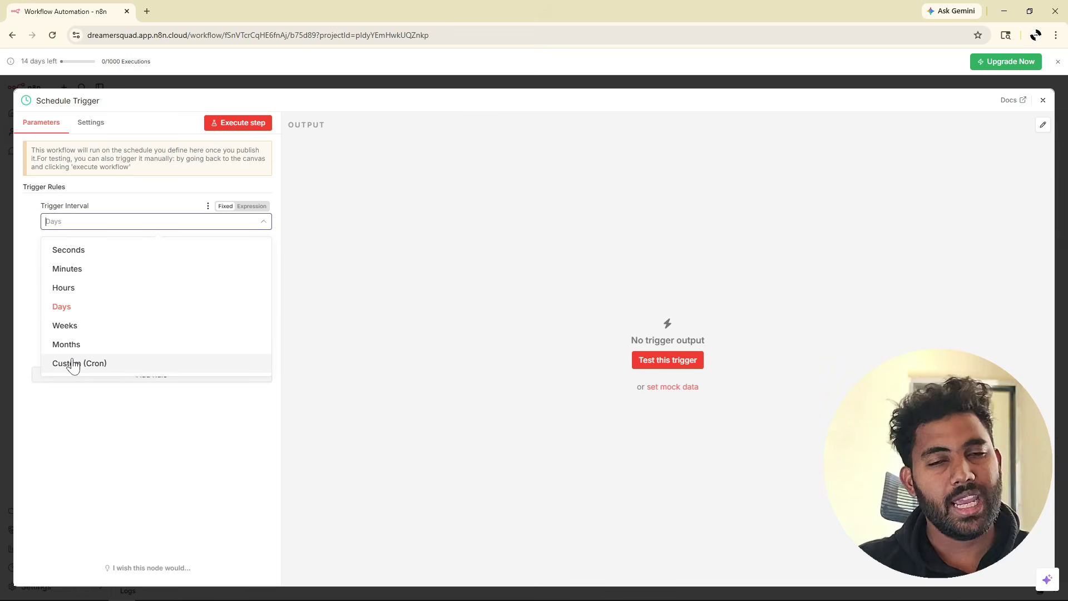
left_click(81, 307)
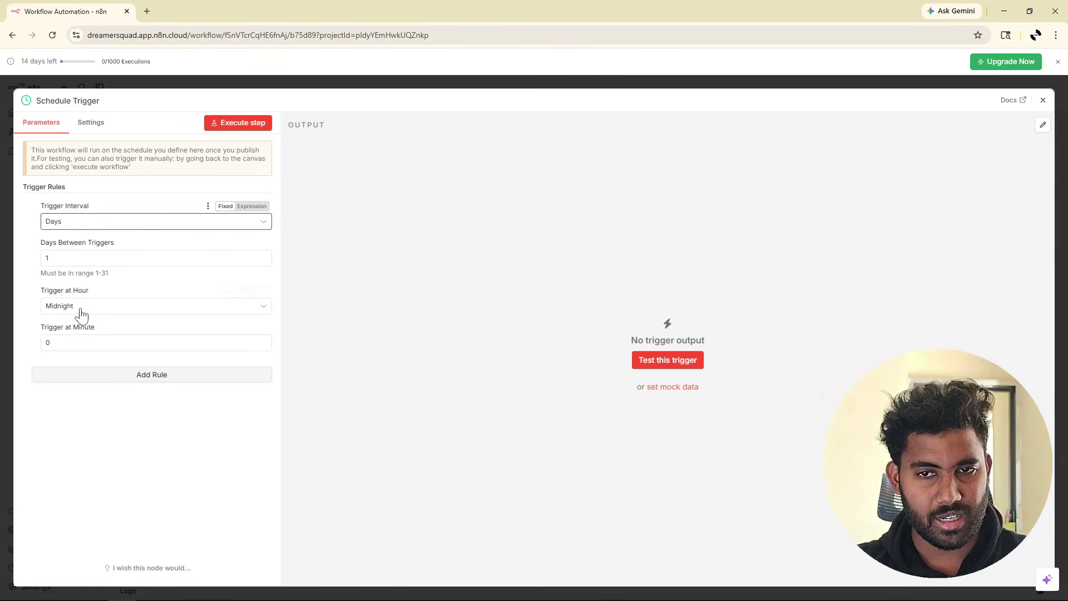
left_click_drag(39, 249, 116, 246)
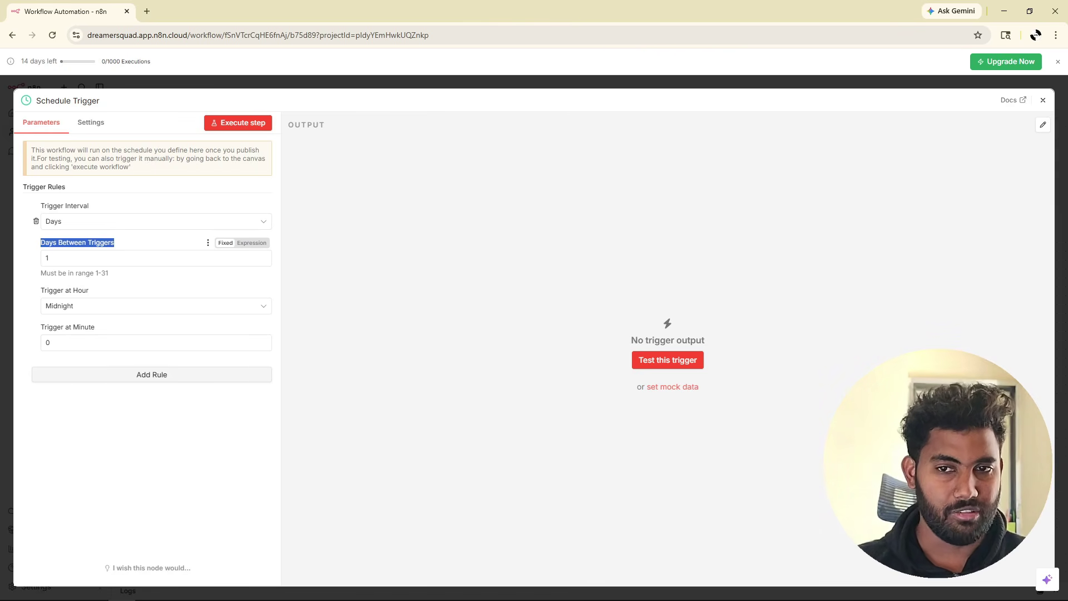
left_click(47, 258)
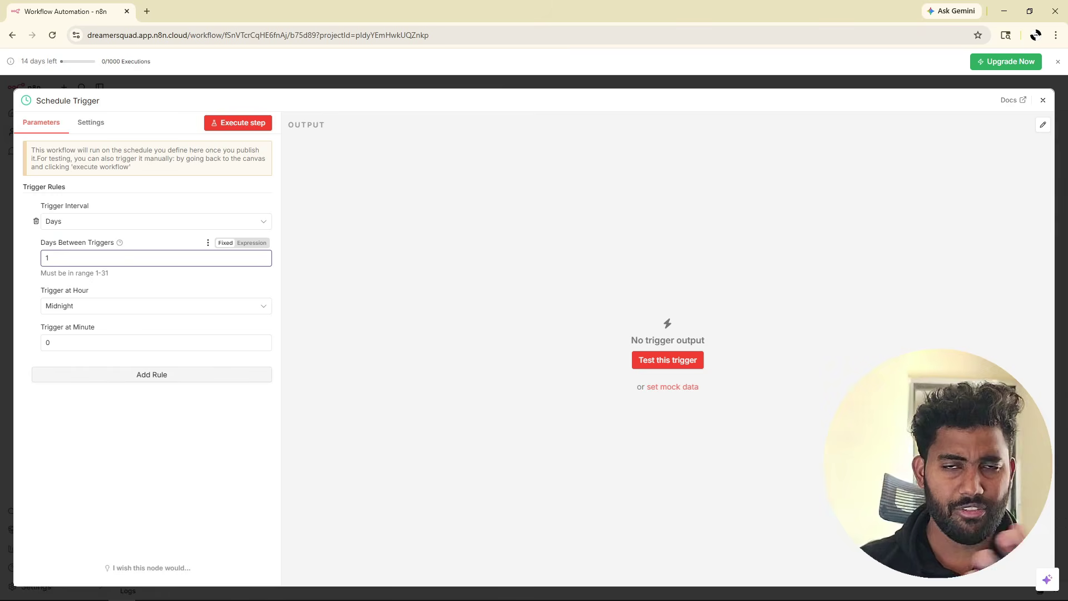
left_click(132, 275)
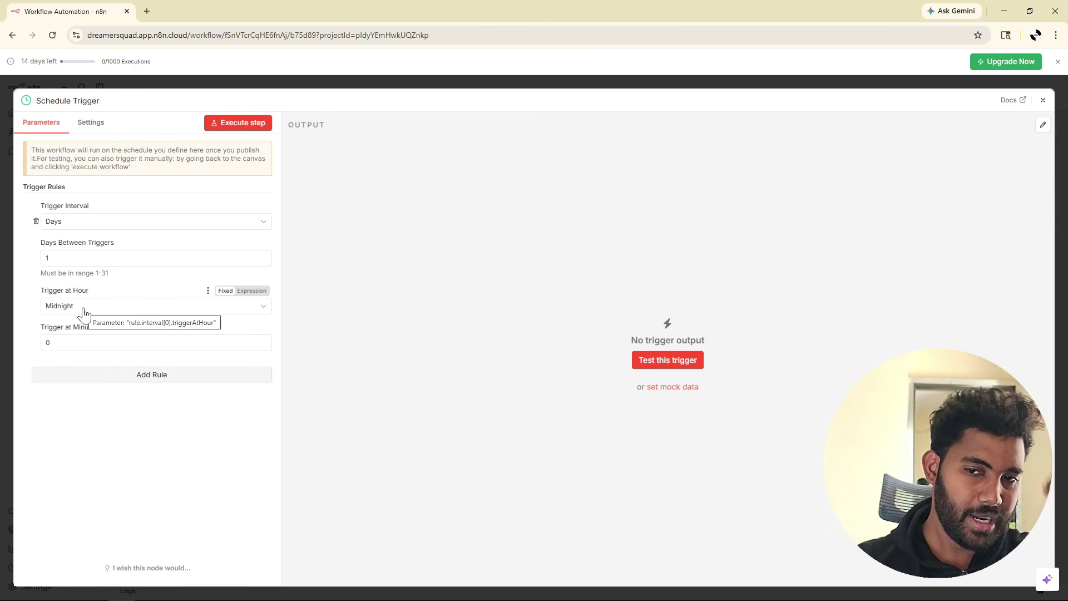
left_click(84, 310)
scroll(86, 392, "down", 3)
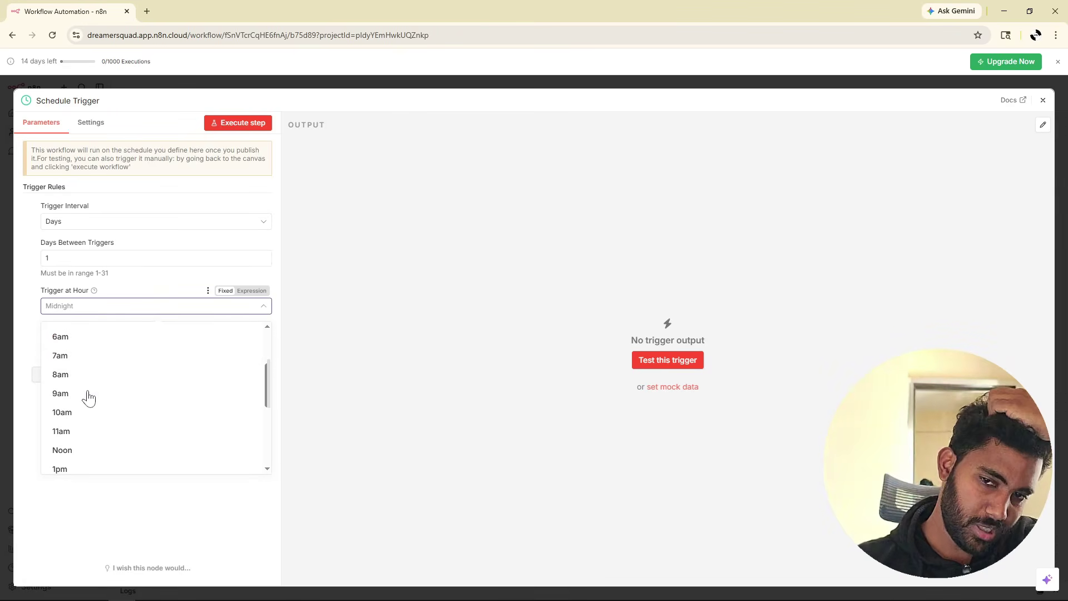
scroll(88, 397, "down", 5)
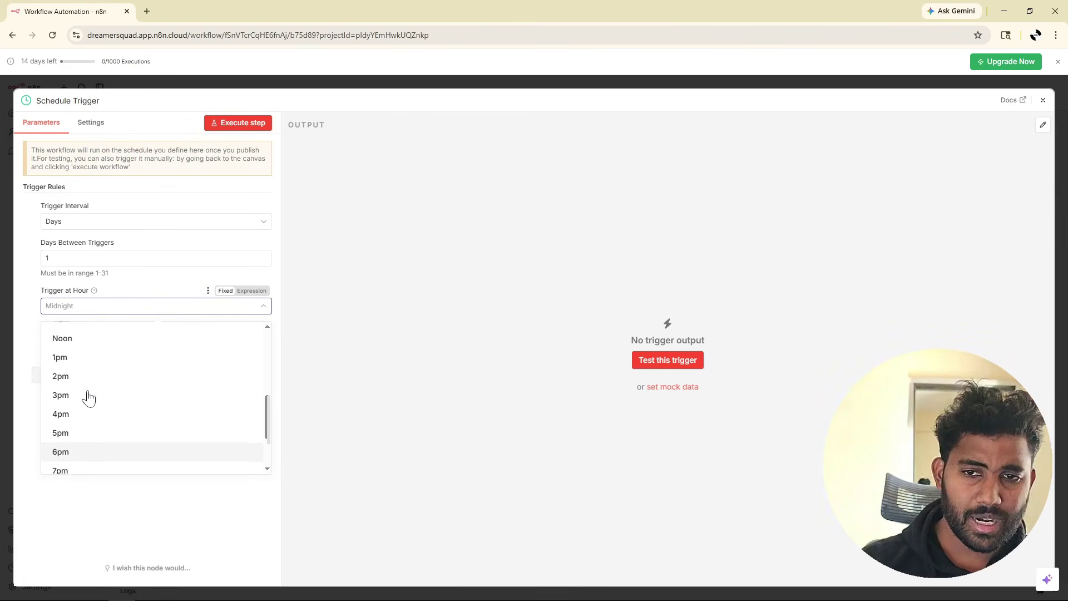
scroll(86, 397, "up", 5)
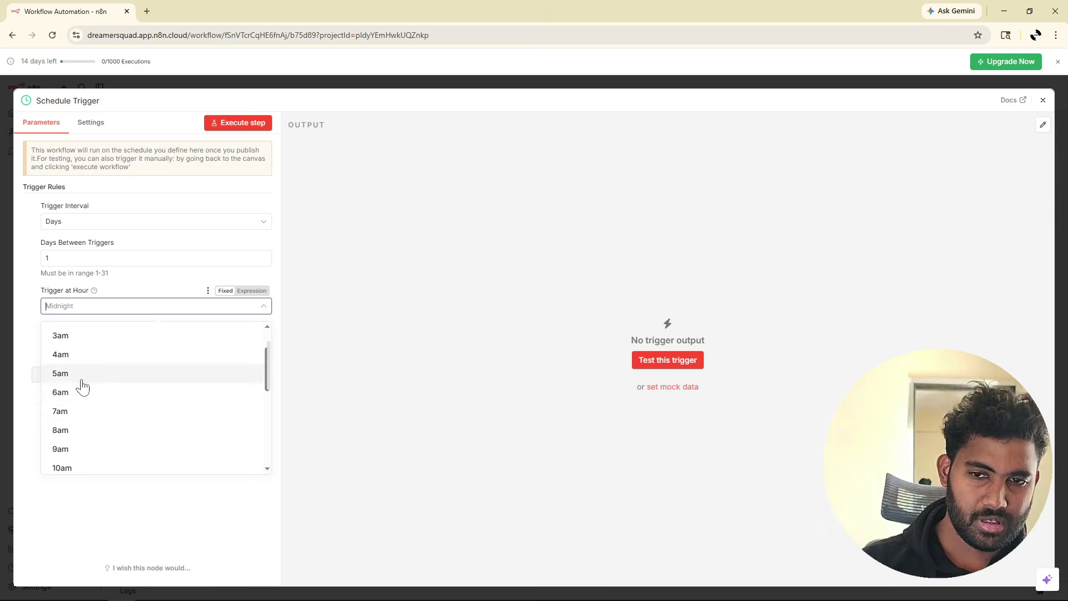
left_click(78, 394)
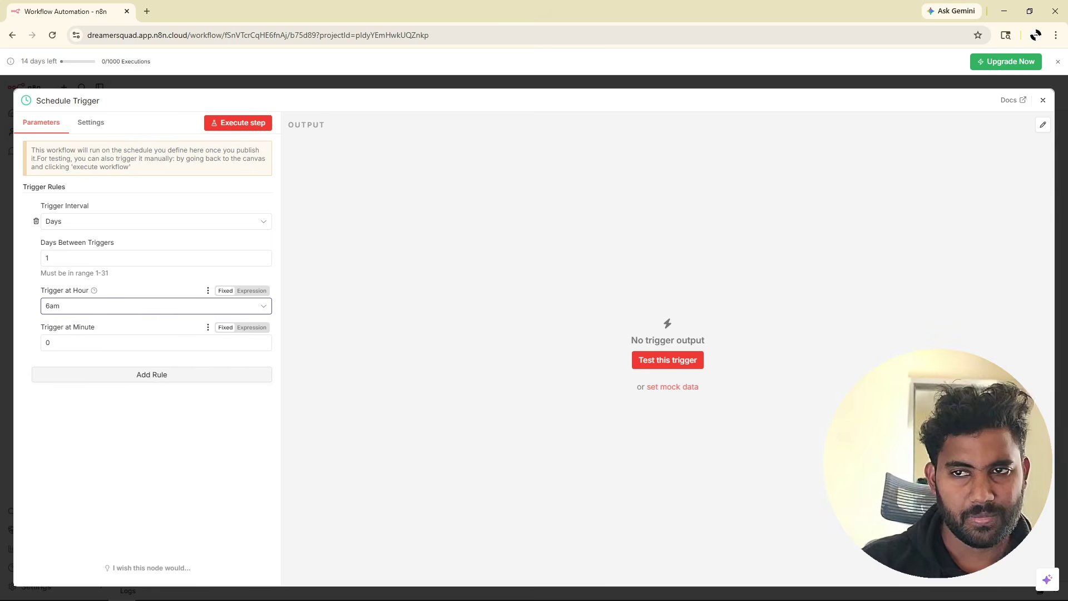
left_click(259, 124)
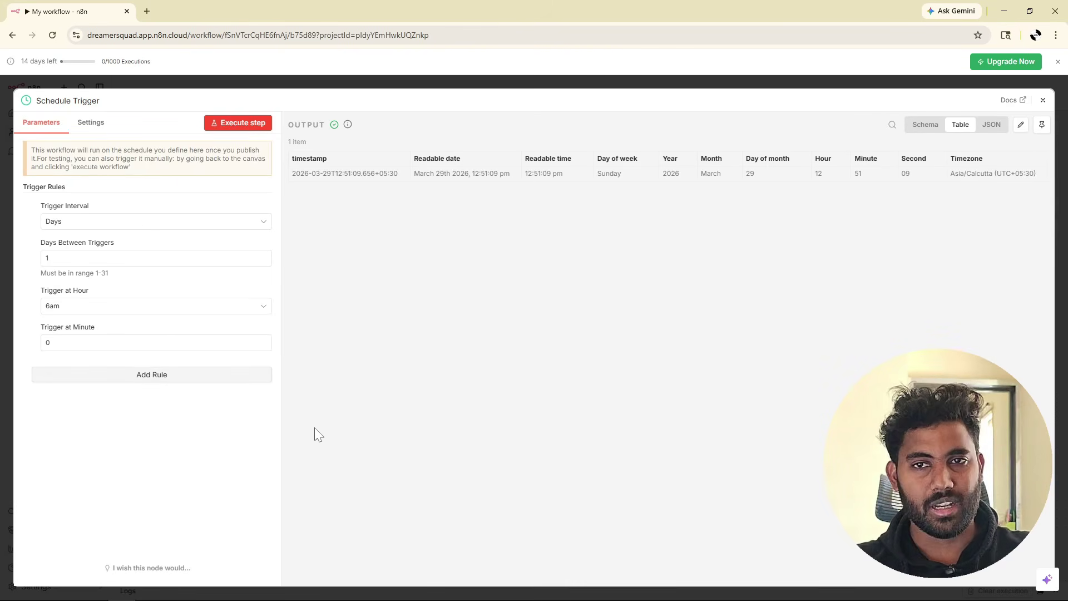
Pin the Schedule Trigger's output data and close its settings panel.
left_click(1041, 124)
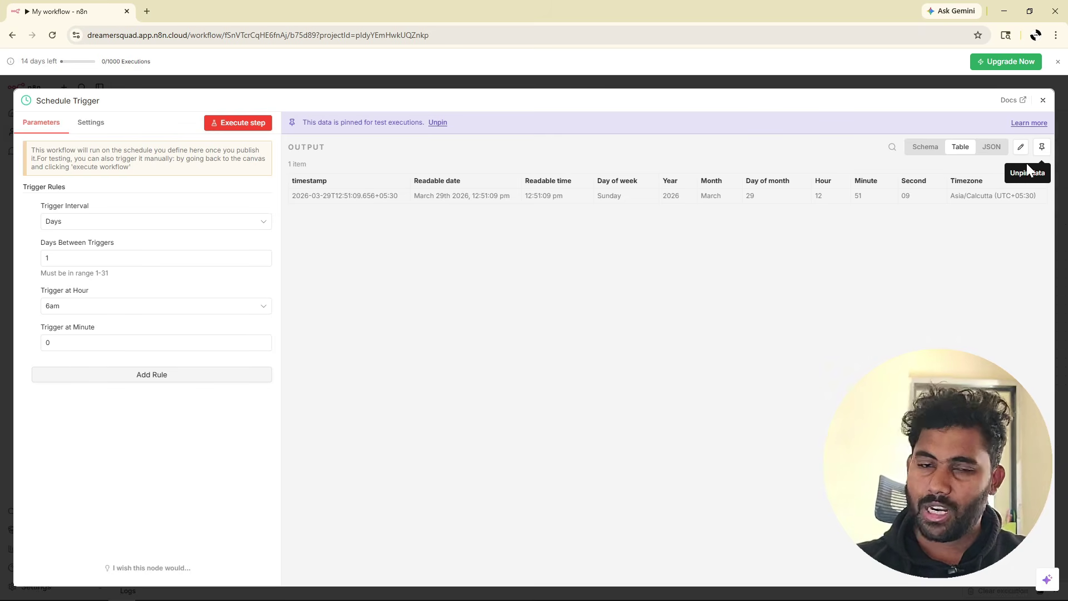
left_click(1043, 101)
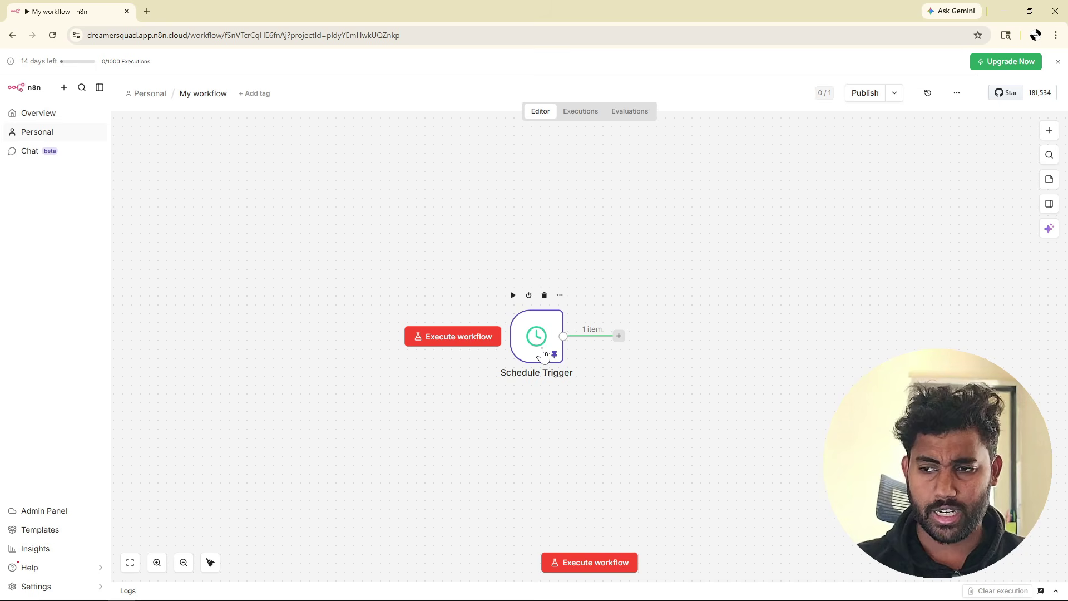
Add an HTTP Request node after the Schedule Trigger by searching 'http'.
left_click(619, 336)
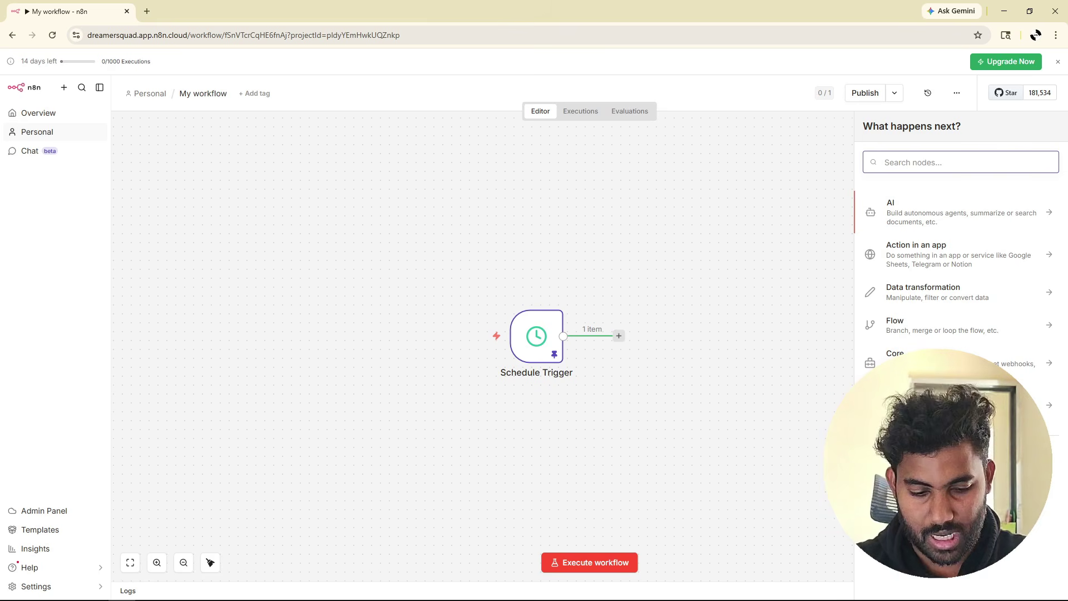
type("http")
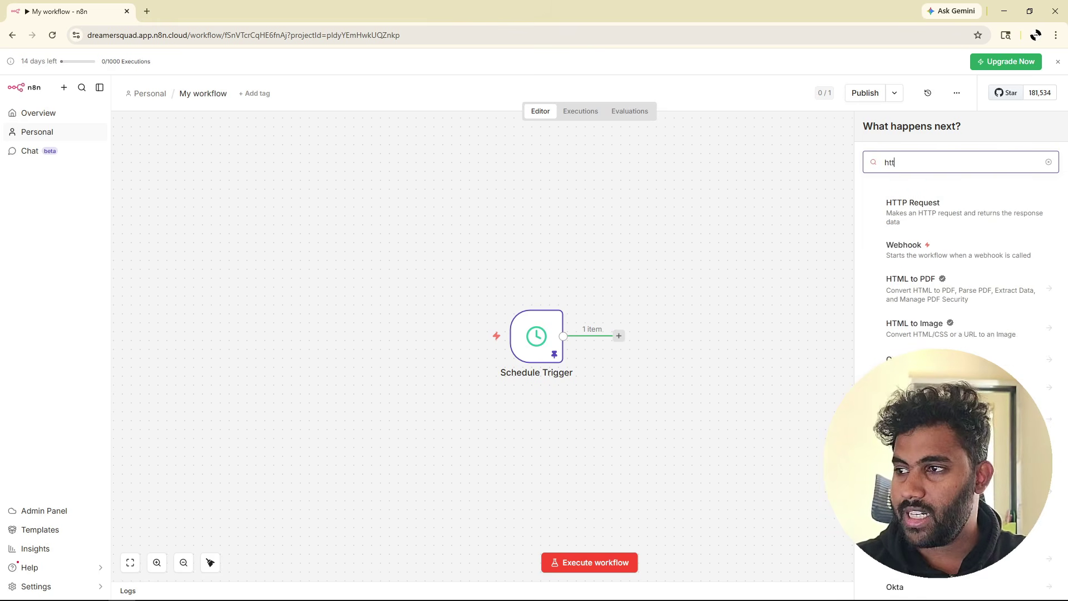
left_click(913, 217)
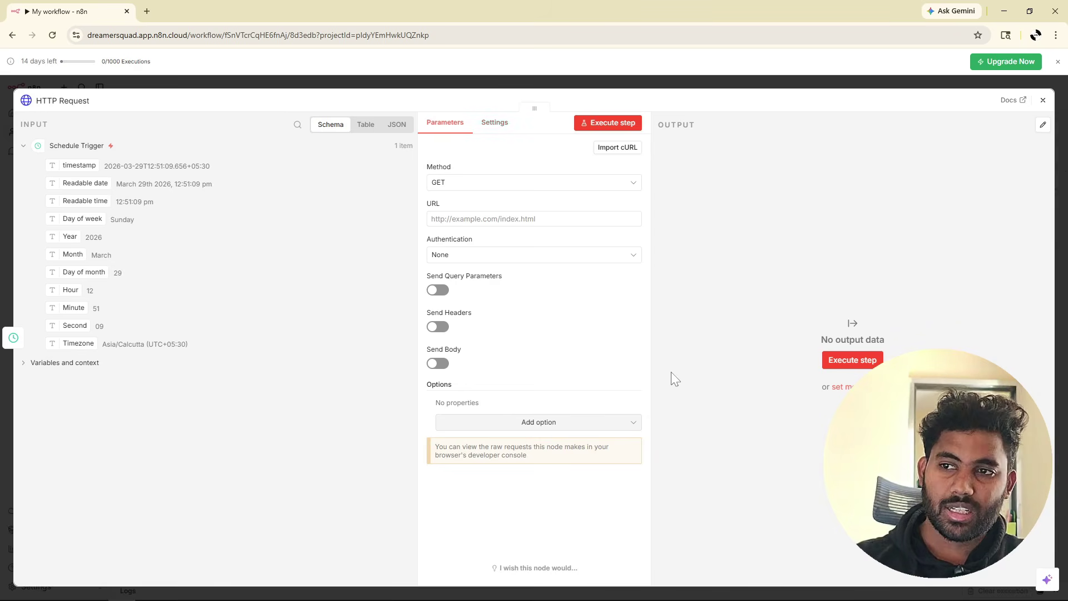
left_click(22, 145)
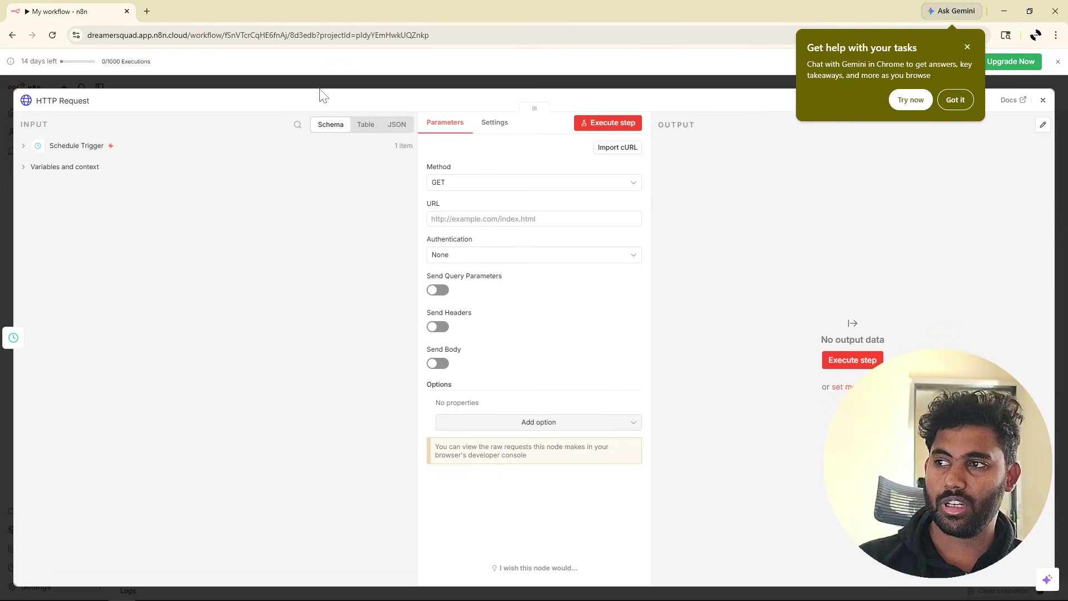
left_click(967, 47)
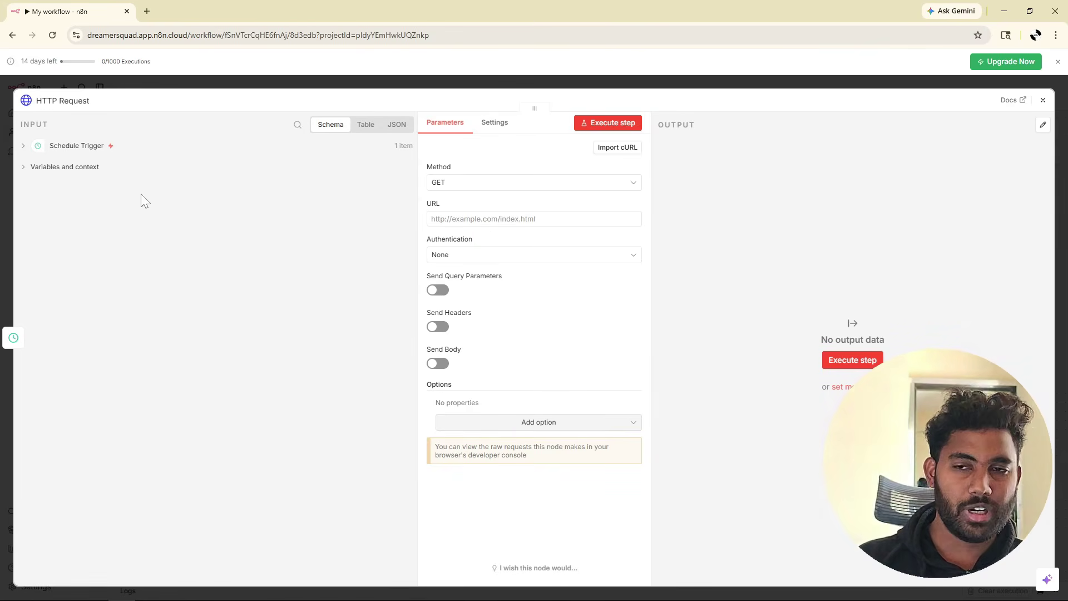
left_click(23, 148)
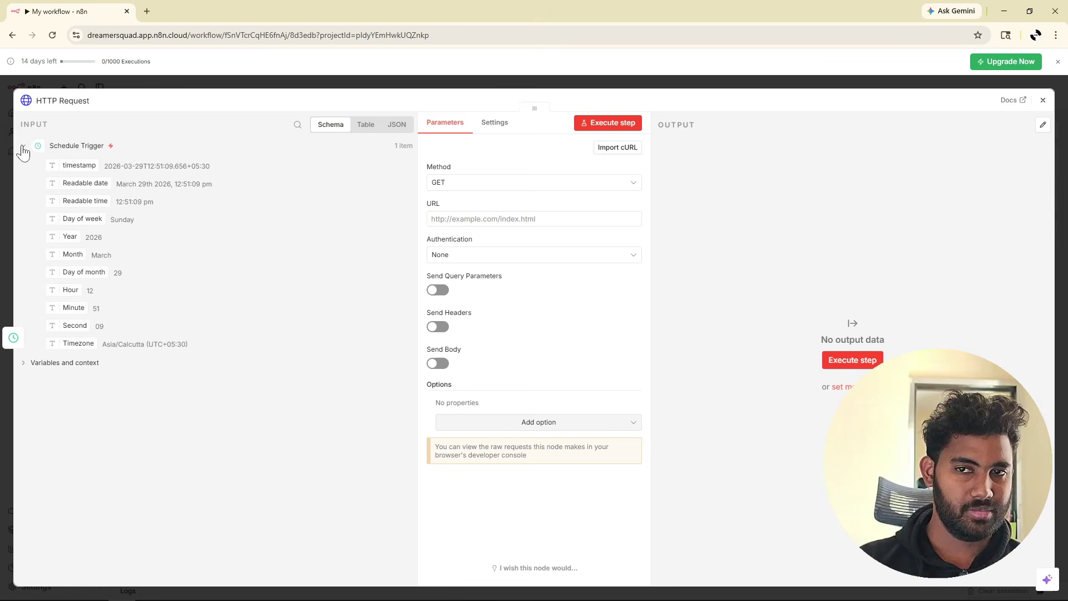
left_click(23, 148)
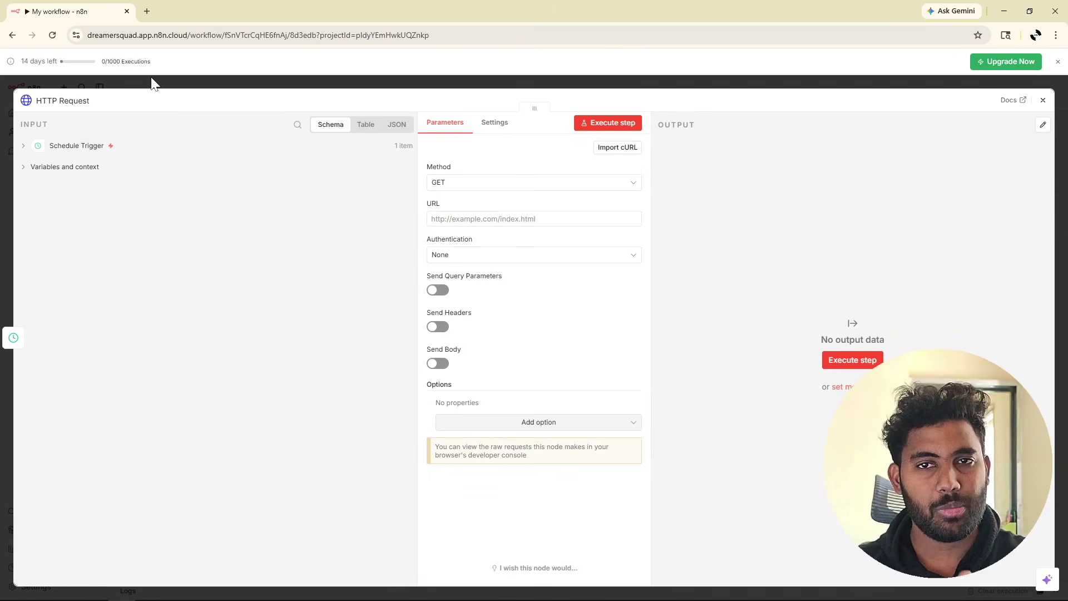
Go to newsapi.org in a new tab and open the API key registration form.
left_click(148, 10)
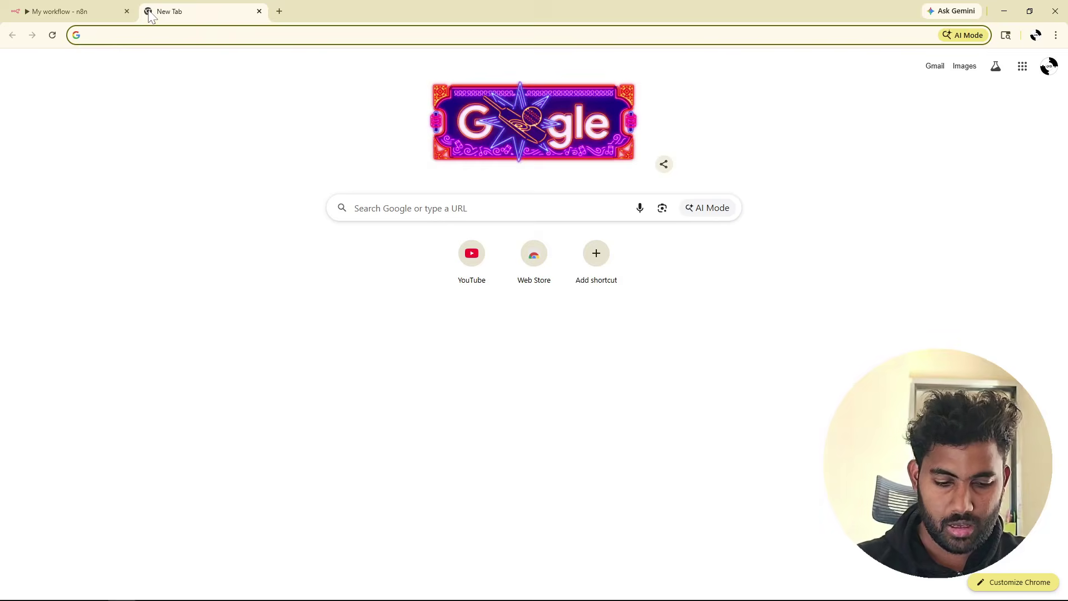
type("newsapi.")
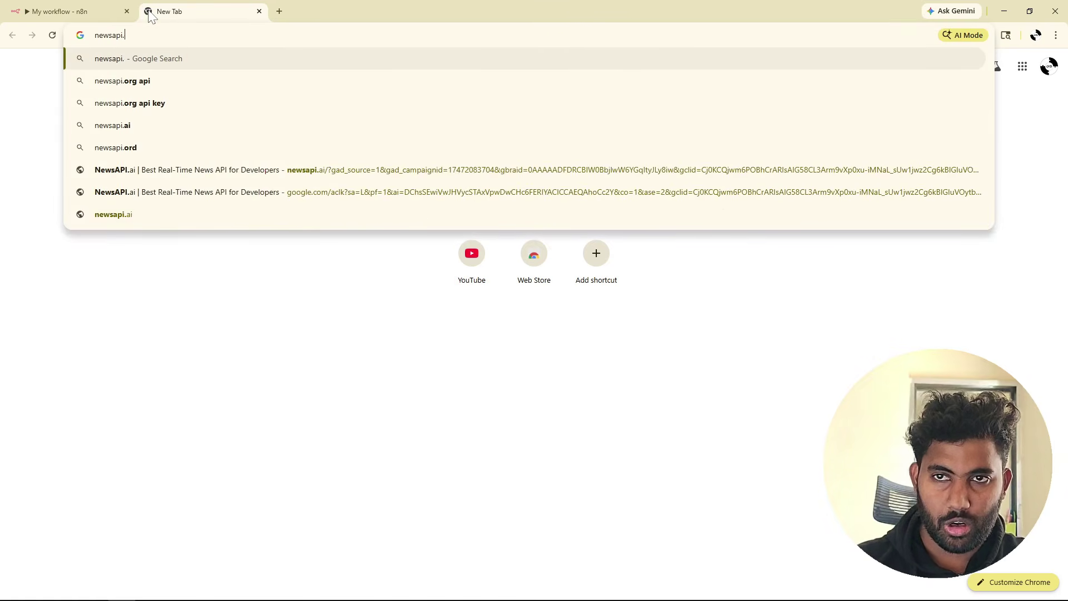
type("org")
key("Return")
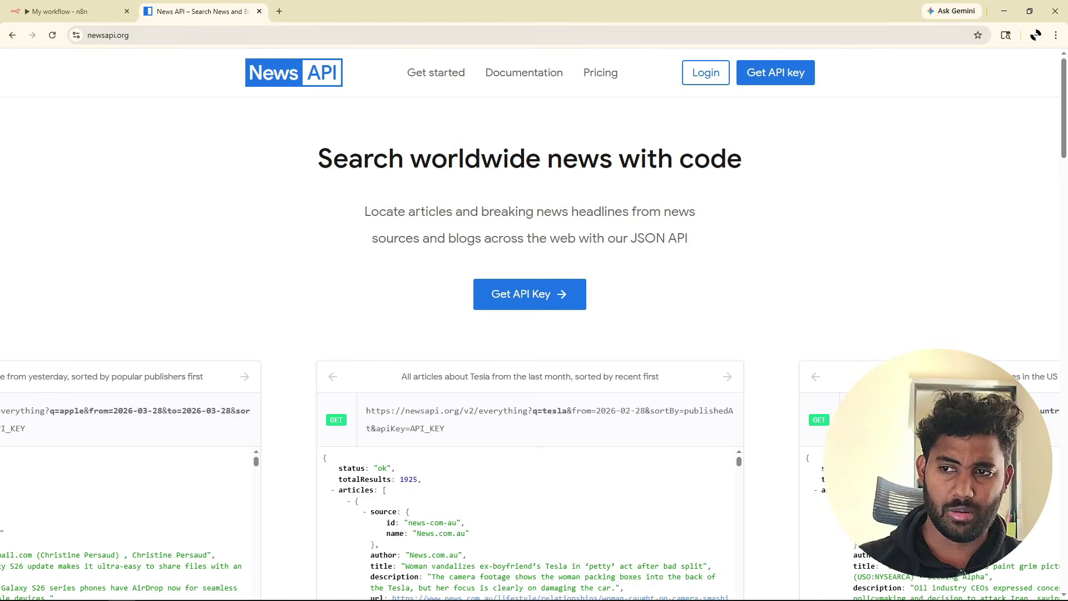
left_click(558, 306)
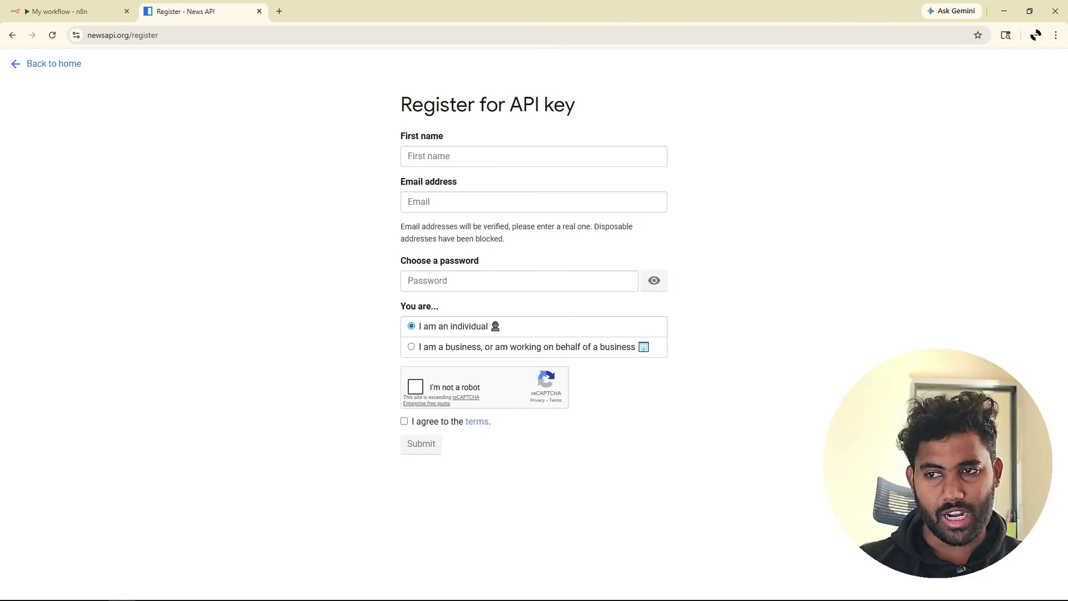
Enter the first name and a generated password, pass the captcha, accept terms, and submit.
left_click(475, 156)
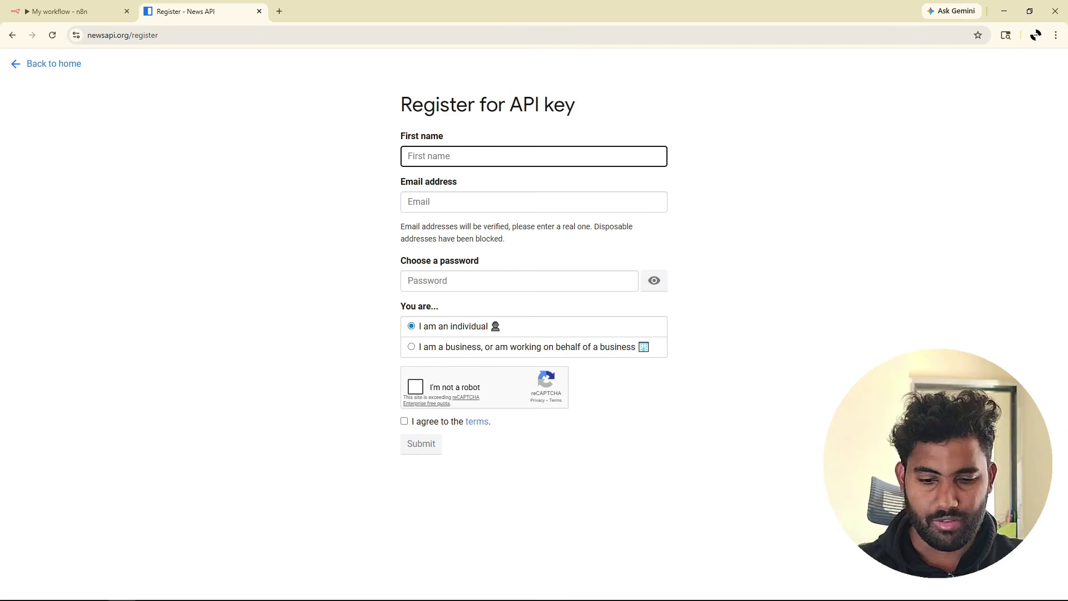
type("Jashwanth")
key("Tab")
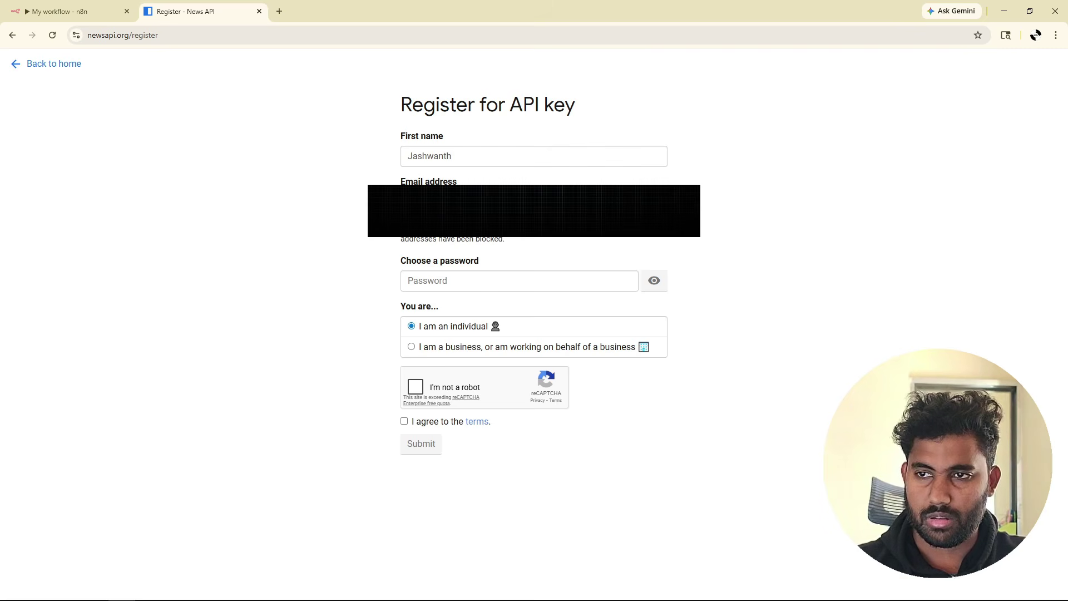
left_click(487, 280)
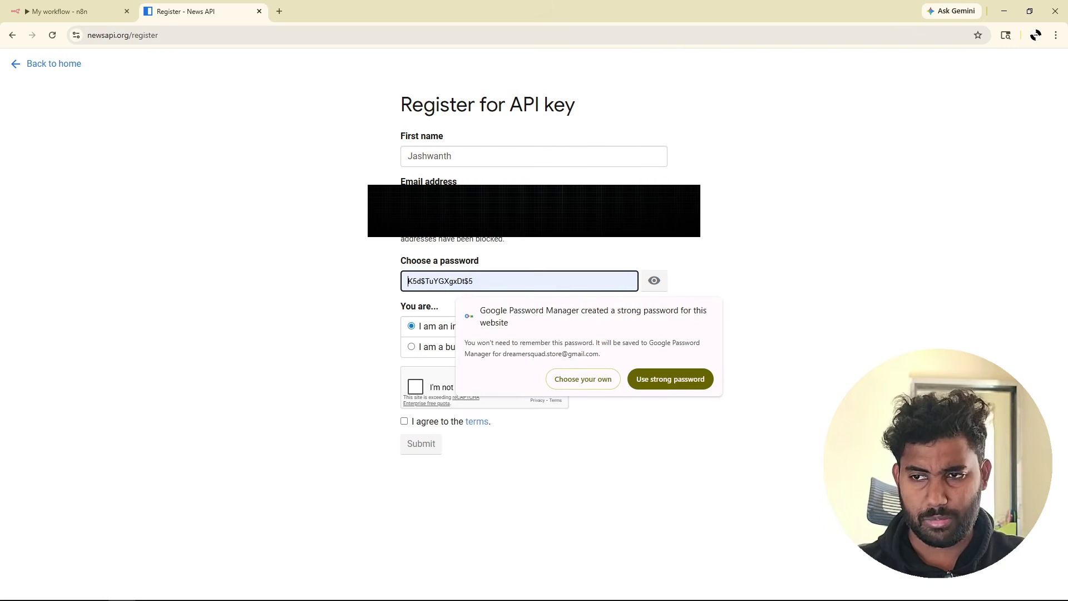
left_click(670, 379)
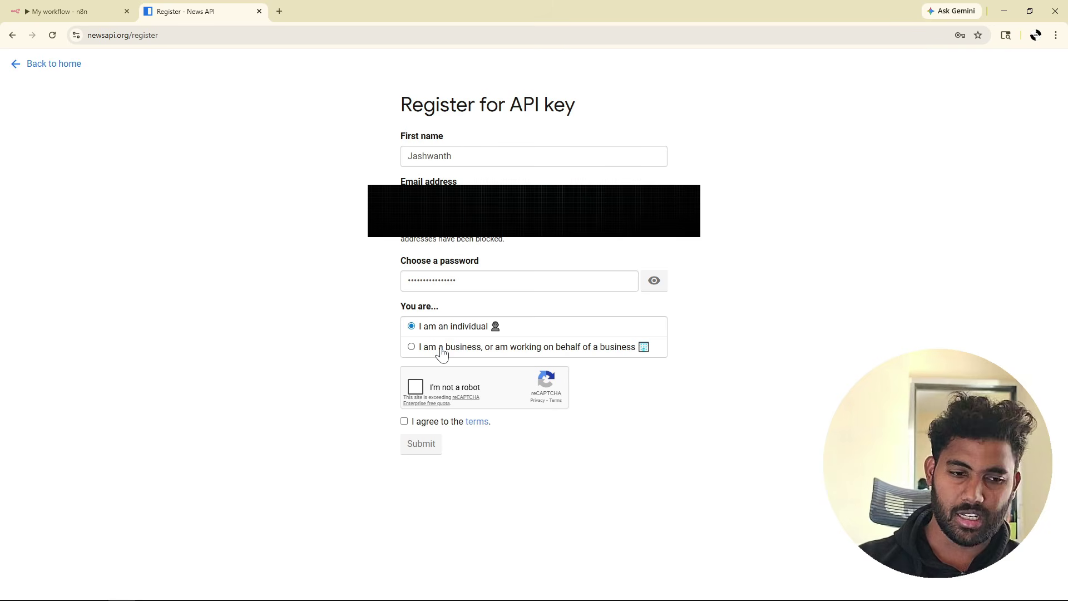
left_click(415, 386)
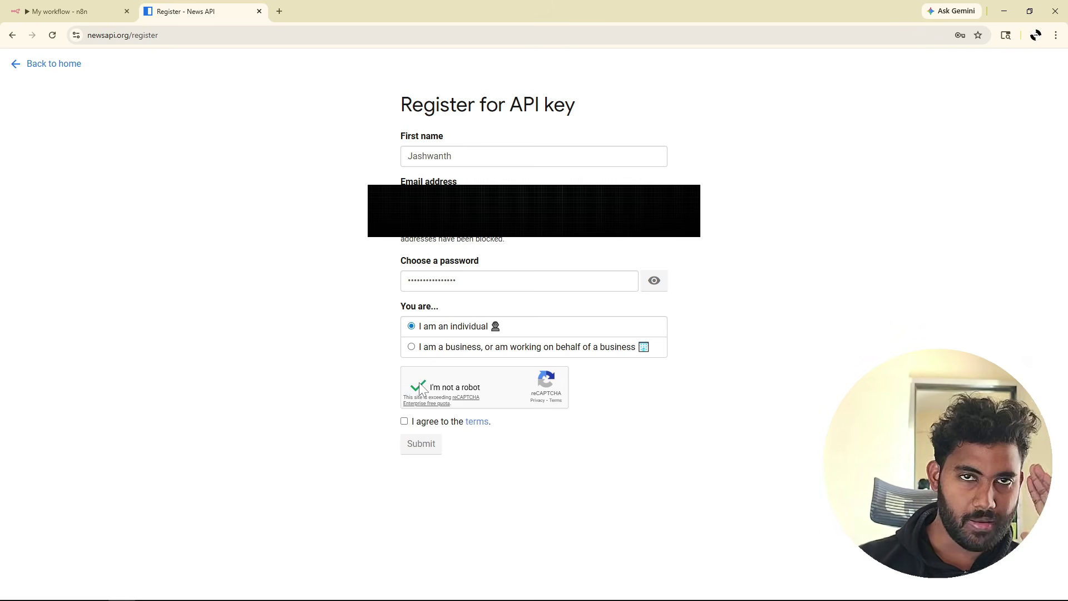
left_click(404, 421)
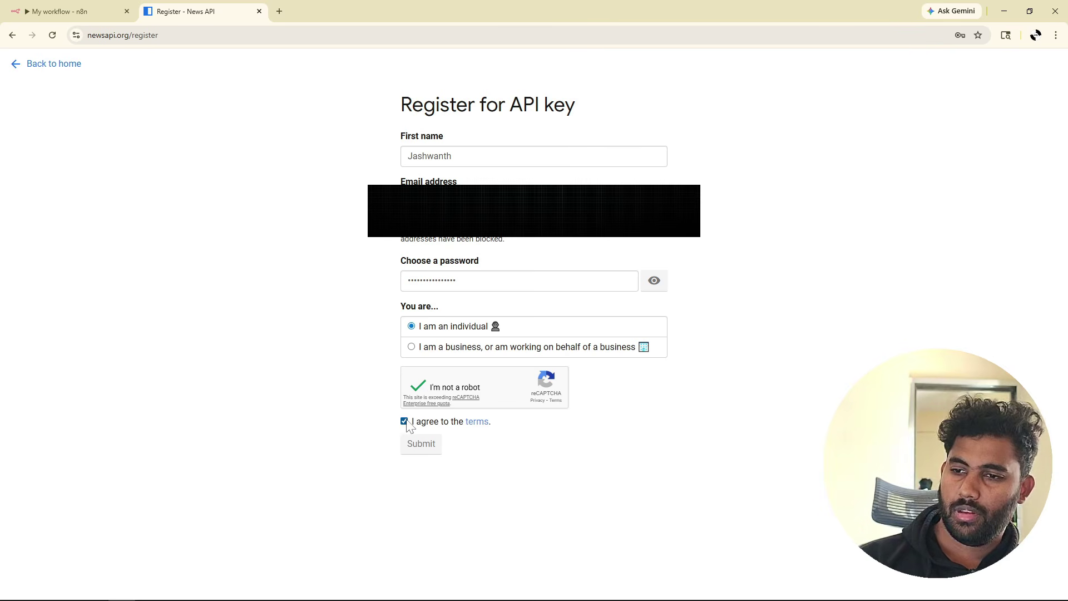
left_click(435, 447)
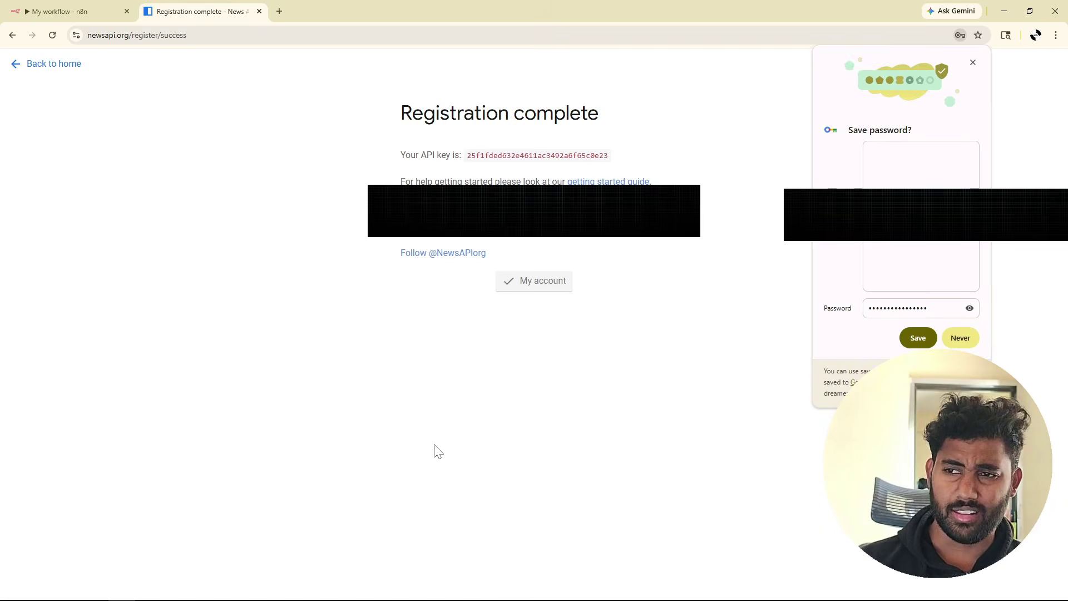
Decline Chrome's offer to save the password and select the new NewsAPI API key.
left_click(969, 333)
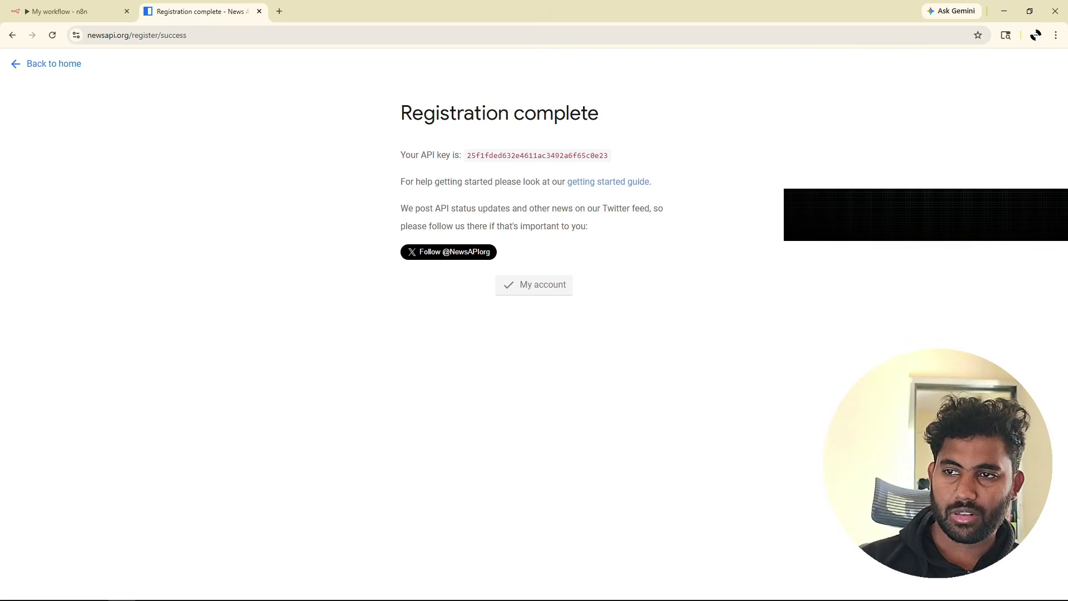
left_click_drag(466, 156, 614, 168)
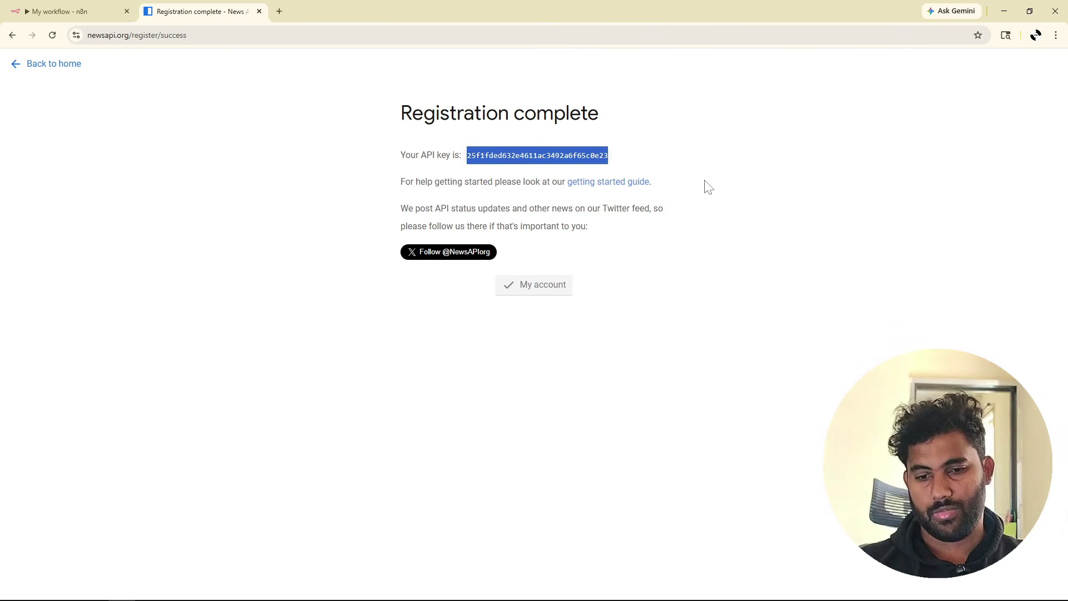
Read the getting started guide's keyword search and top headlines examples, then open the Everything docs.
left_click(620, 190)
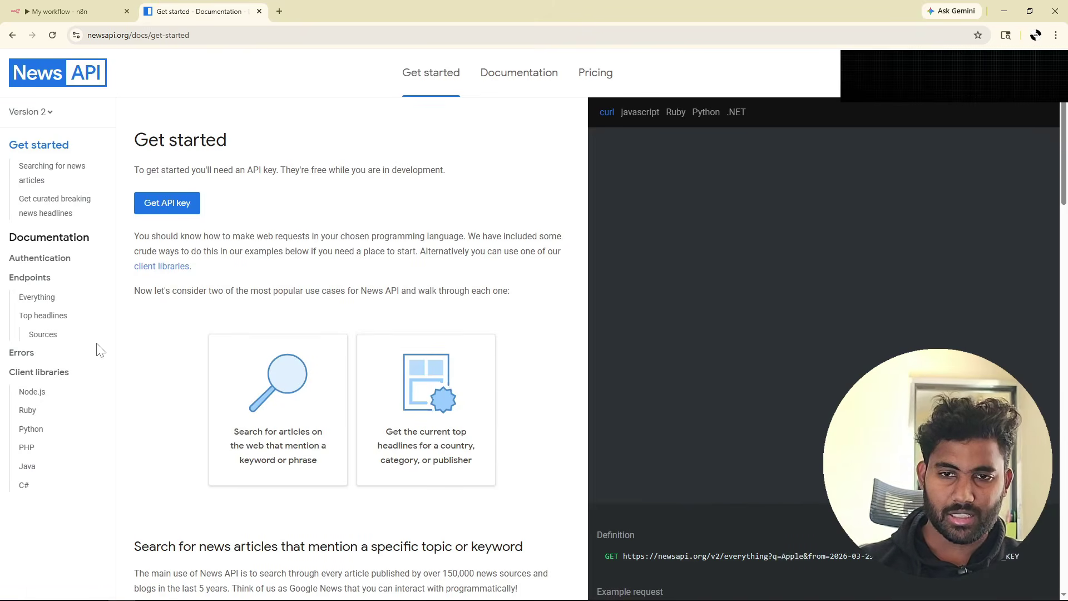
scroll(489, 198, "down", 3)
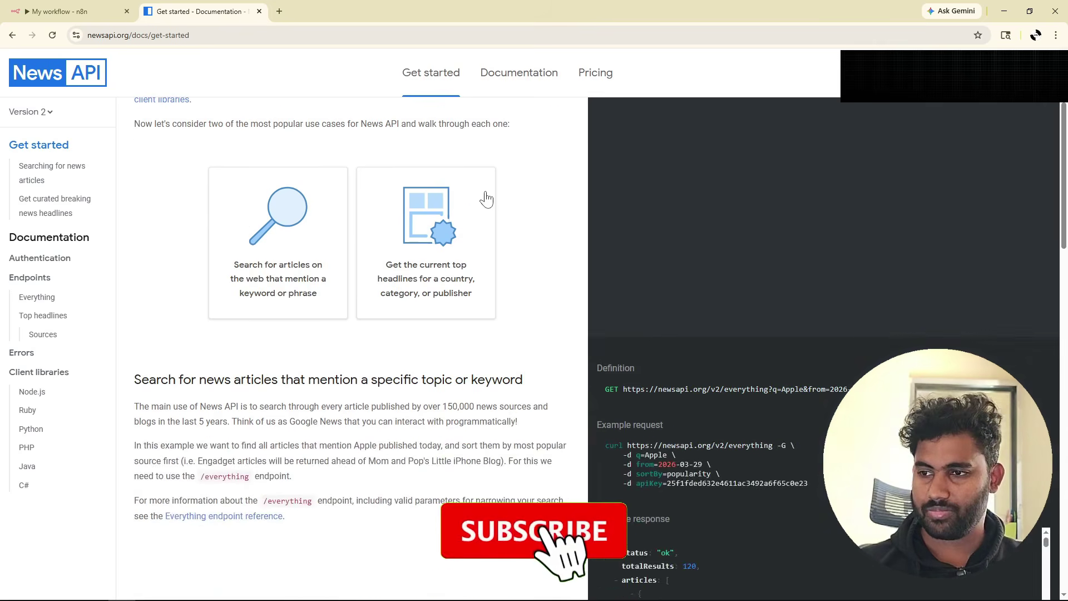
scroll(487, 197, "up", 2)
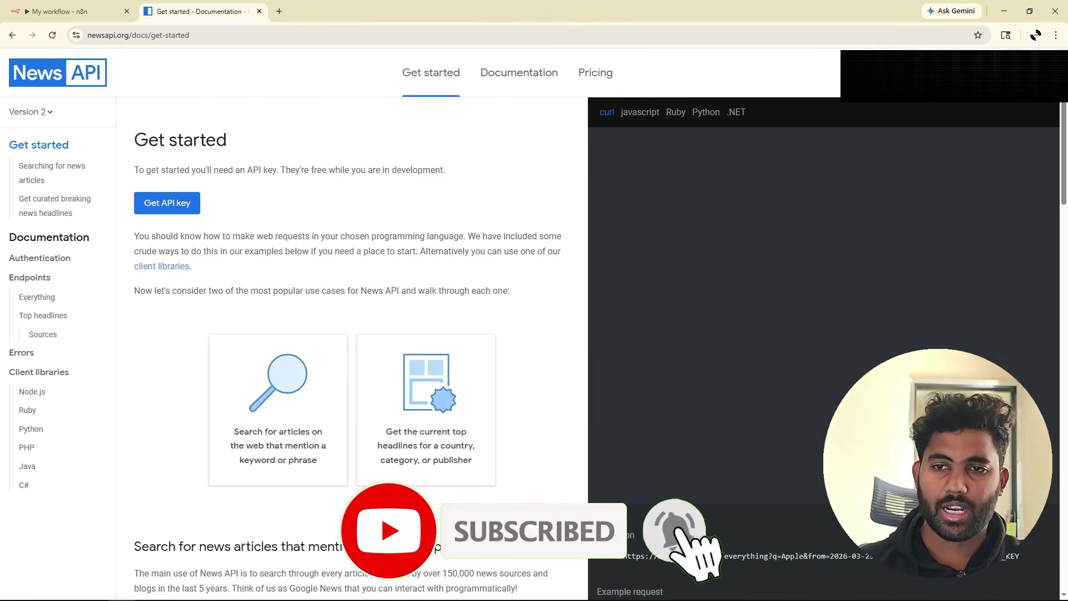
scroll(485, 197, "down", 3)
scroll(117, 212, "down", 3)
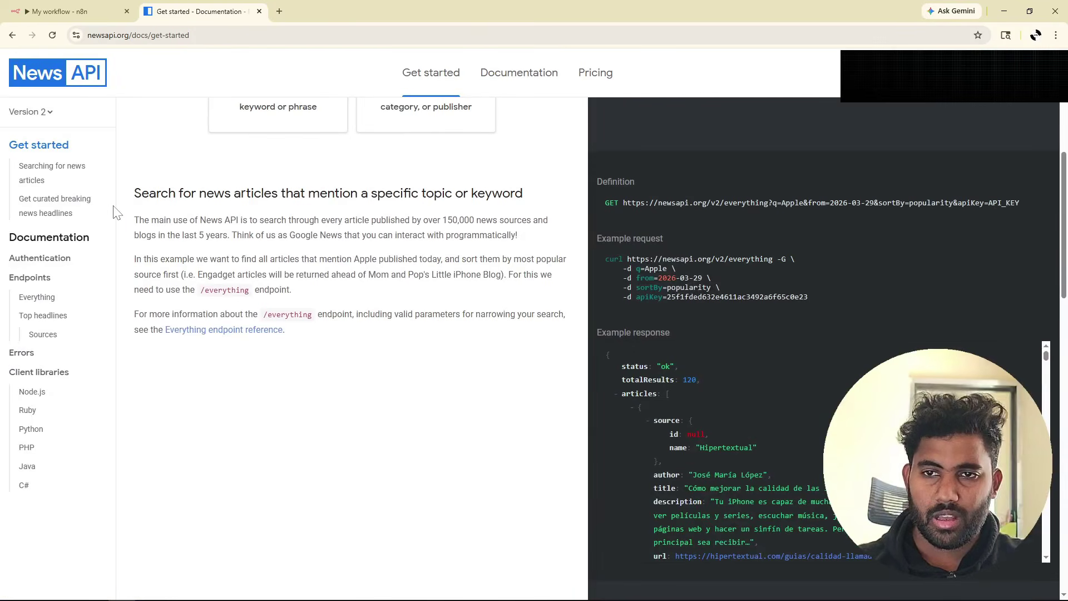
left_click_drag(133, 193, 544, 206)
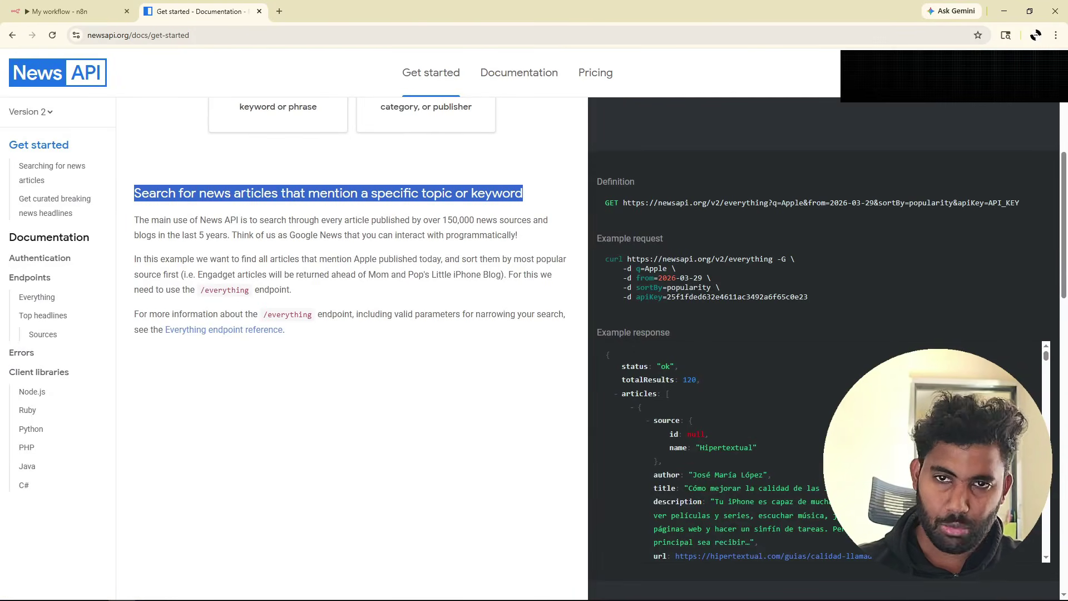
scroll(356, 333, "down", 8)
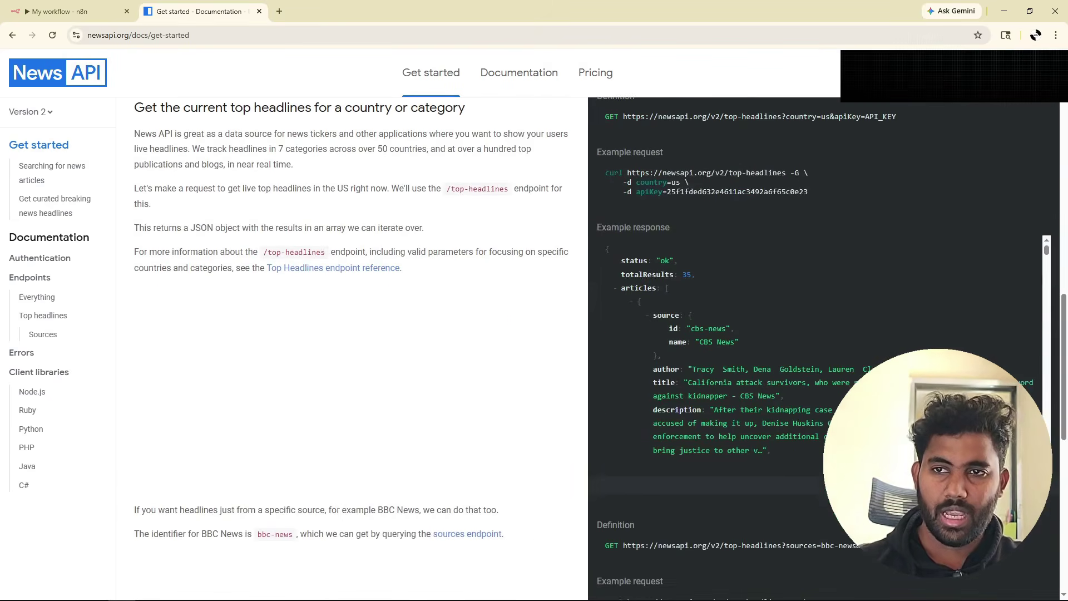
left_click_drag(133, 152, 481, 156)
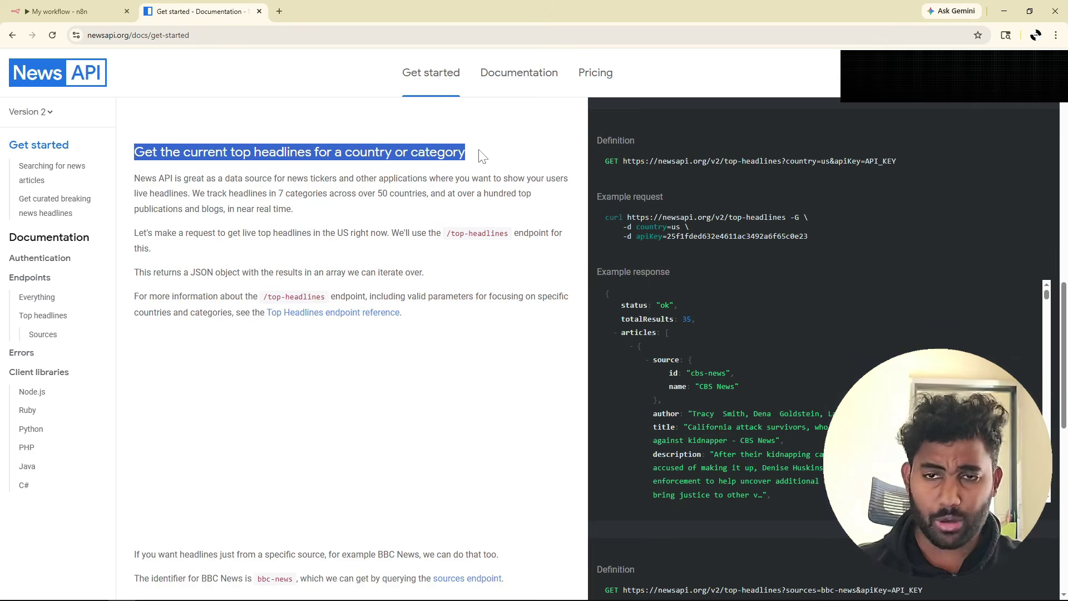
scroll(482, 156, "down", 10)
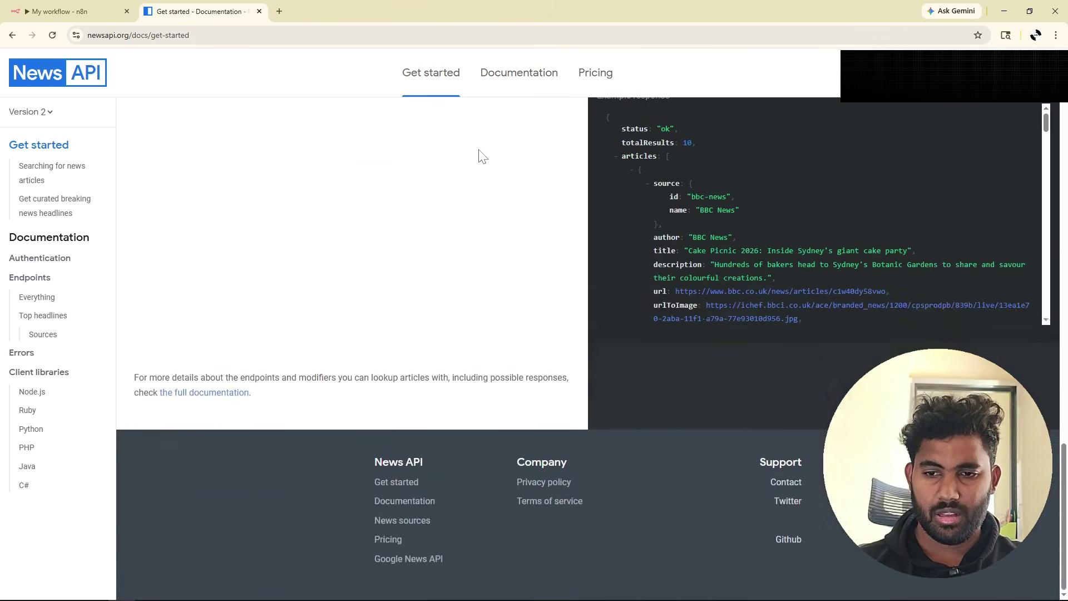
scroll(482, 157, "up", 8)
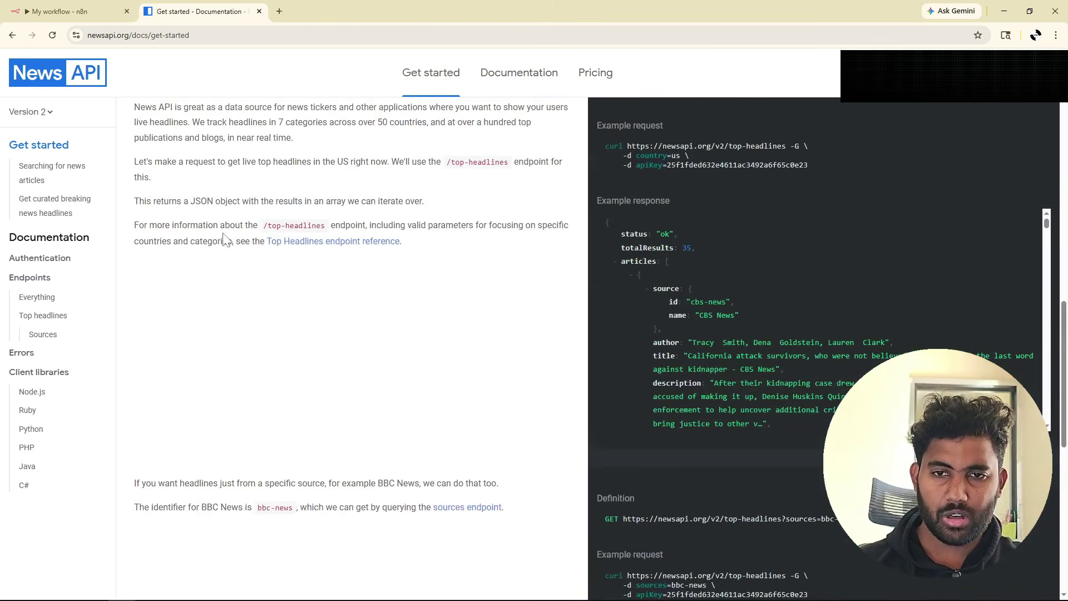
left_click(34, 300)
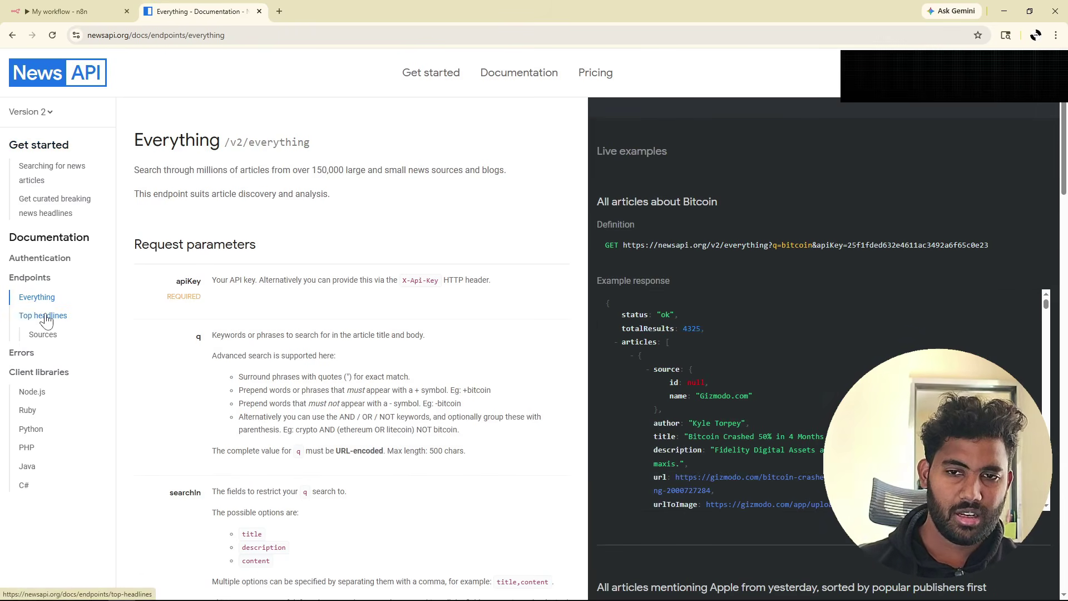
Compare Top headlines with Everything, then select the Bitcoin example request URL containing the API key.
left_click(45, 317)
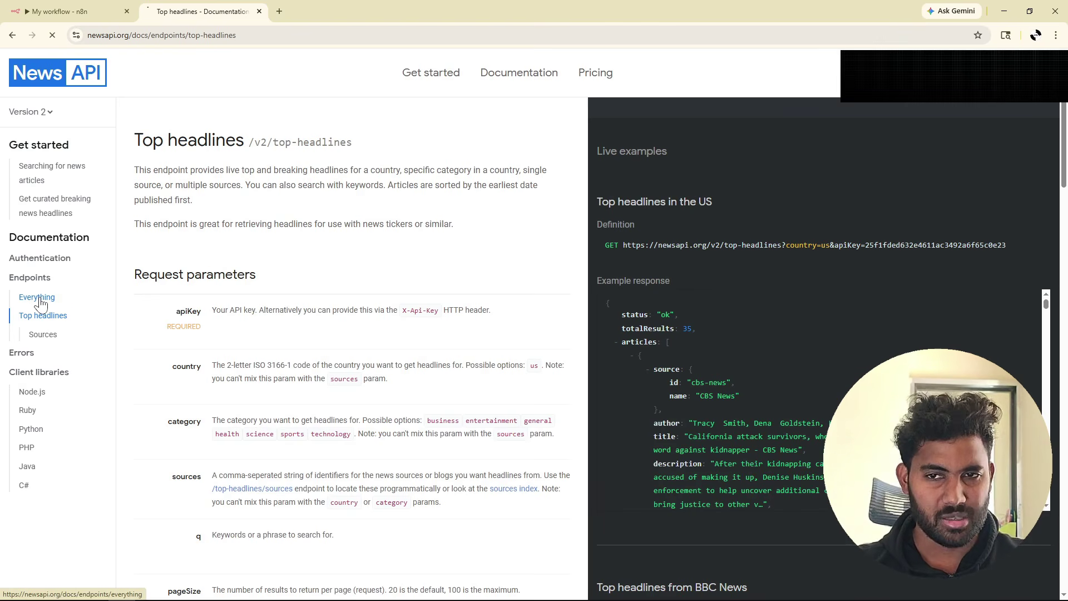
left_click(38, 298)
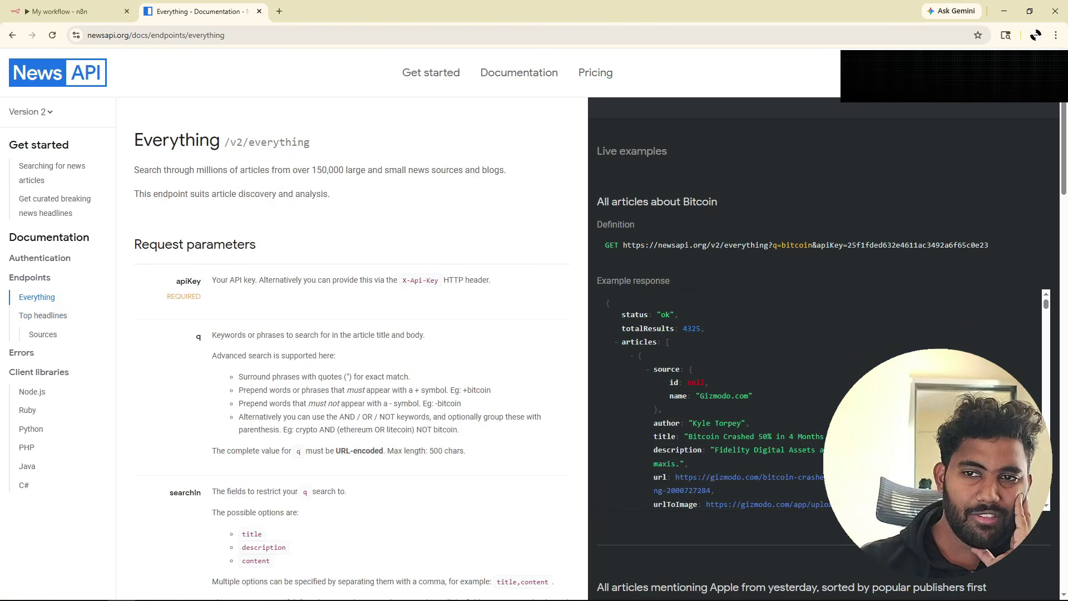
left_click_drag(134, 170, 499, 172)
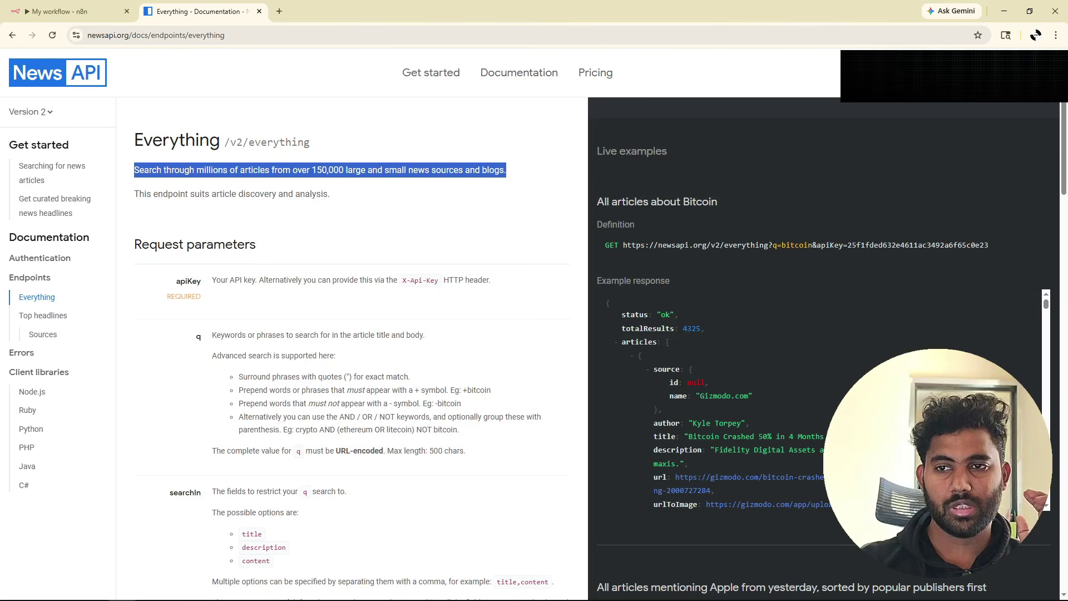
scroll(295, 198, "down", 2)
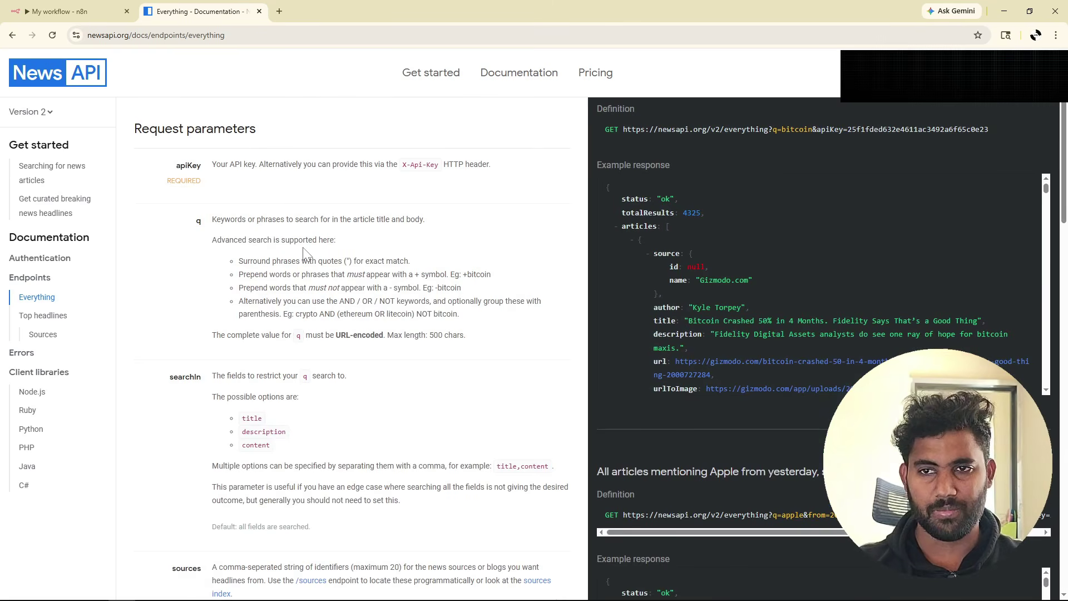
scroll(305, 253, "up", 2)
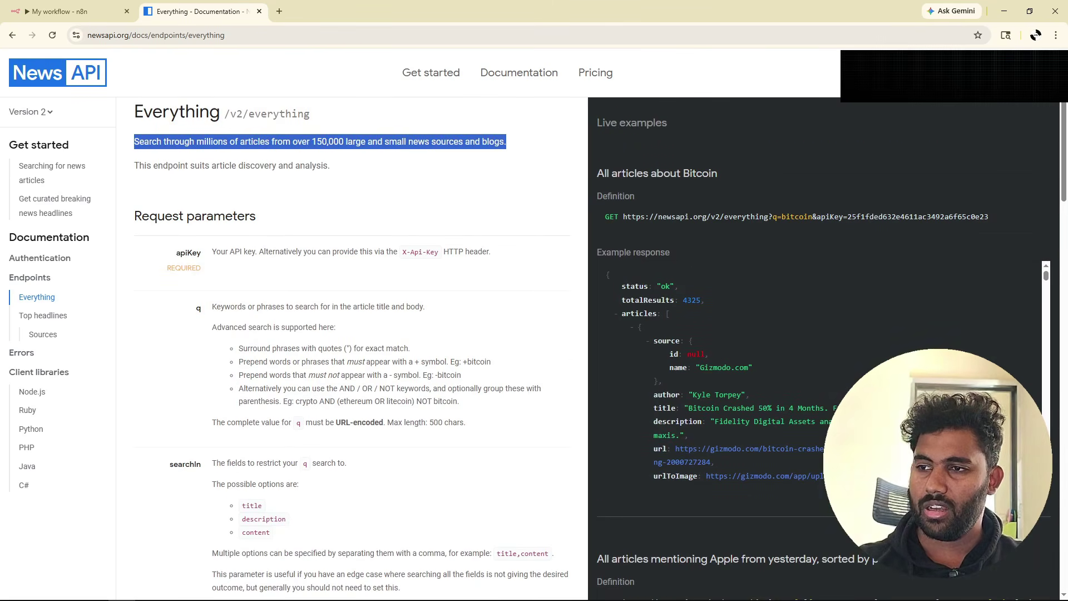
double_click(611, 217)
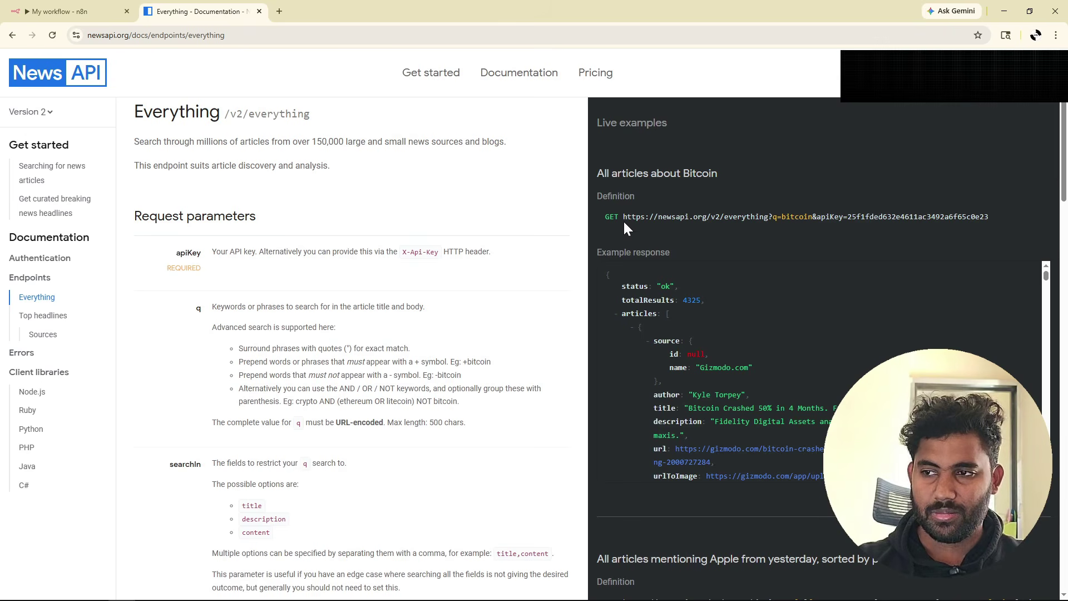
left_click_drag(623, 217, 989, 222)
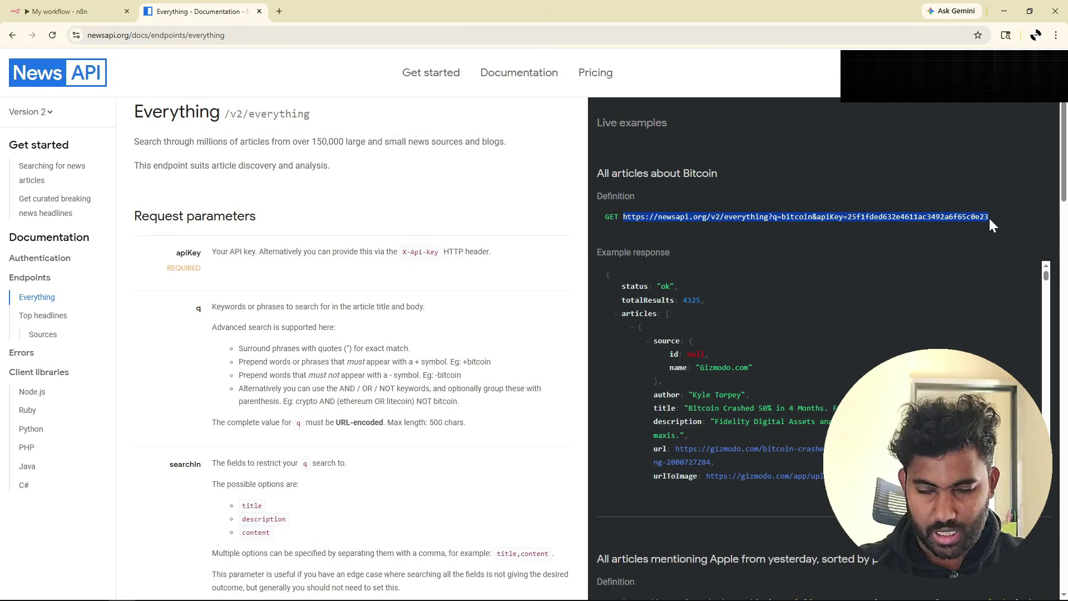
Point the HTTP Request node at the pasted NewsAPI Everything q=bitcoin URL, method GET, authentication None.
left_click(45, 10)
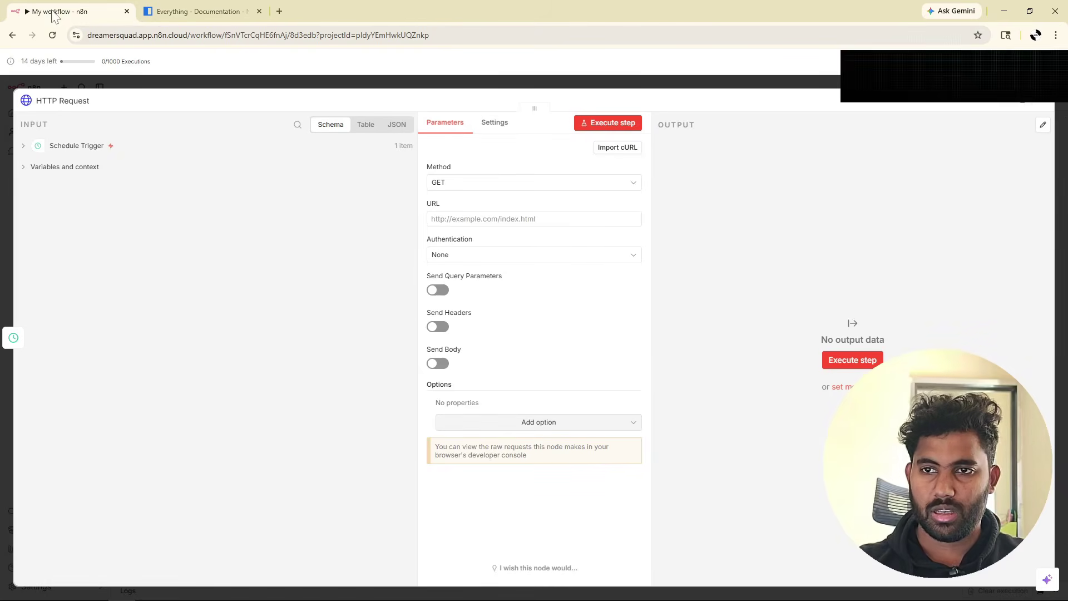
left_click(492, 184)
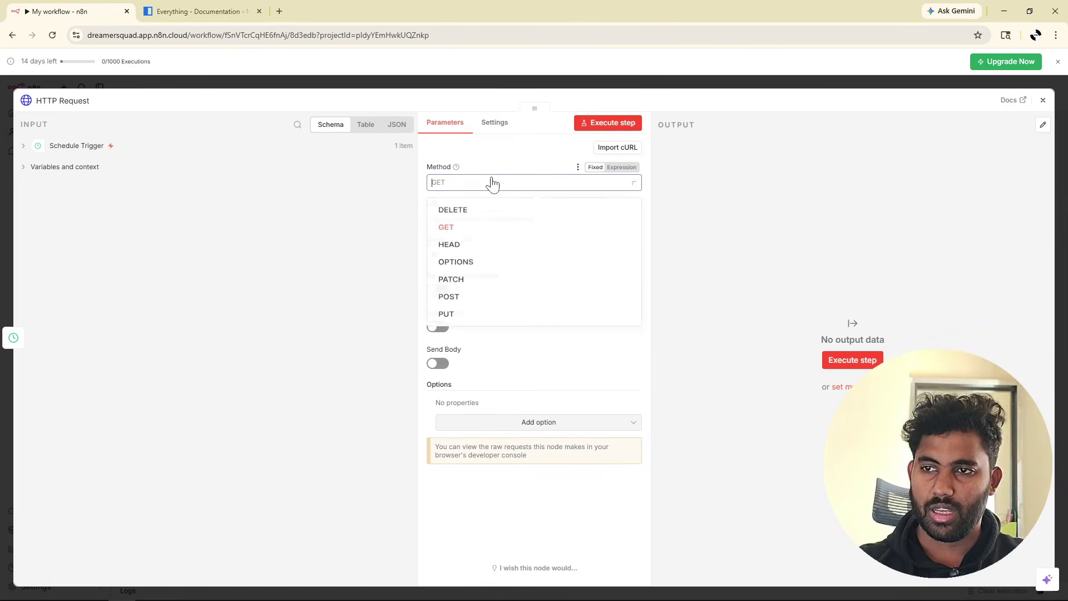
left_click(463, 229)
left_click(489, 219)
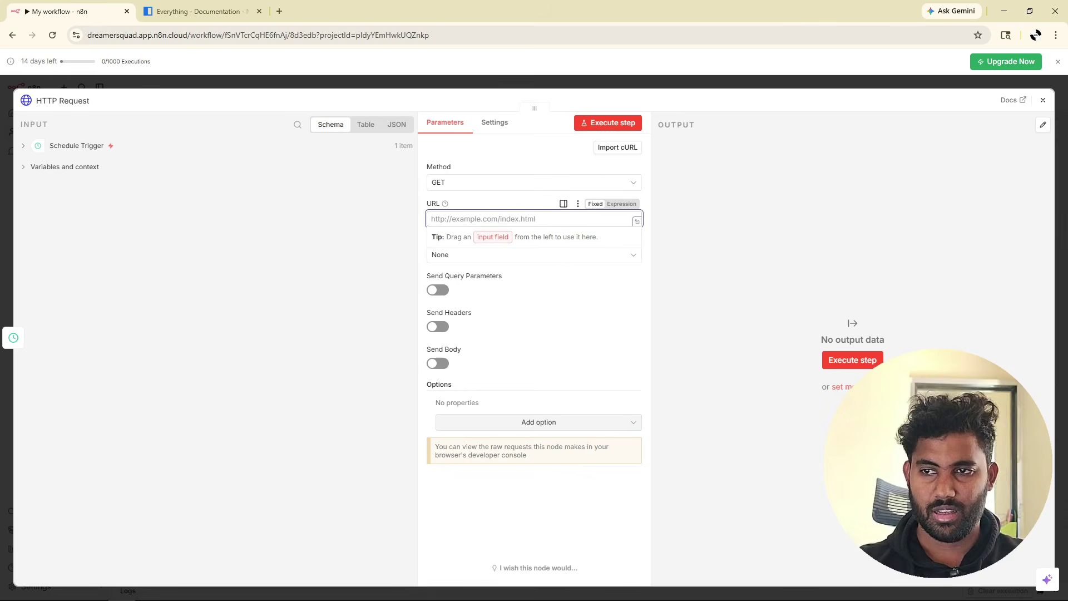
key("ctrl+v")
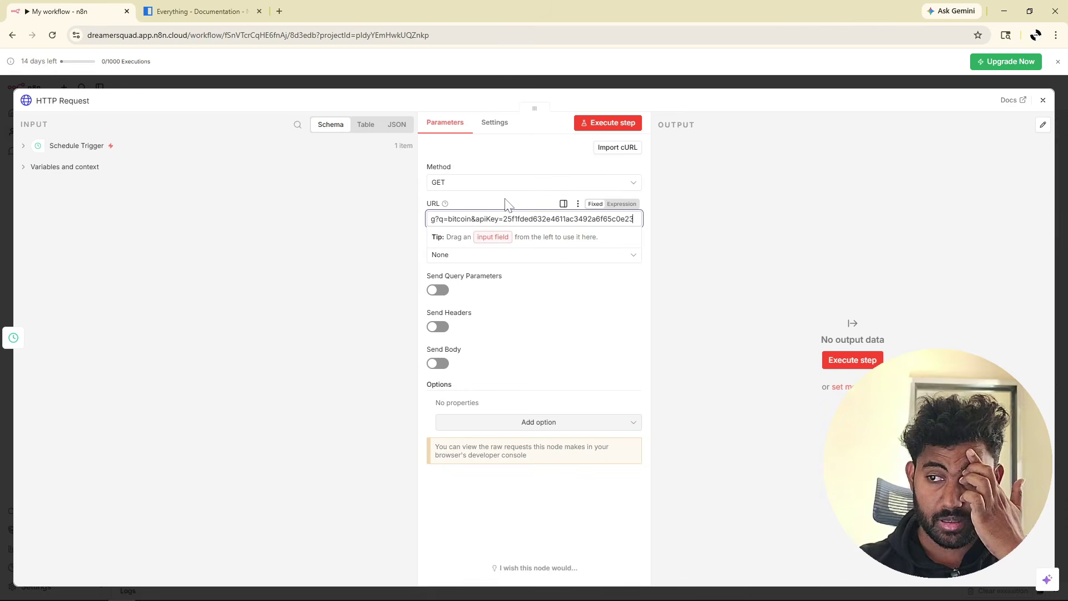
left_click(504, 205)
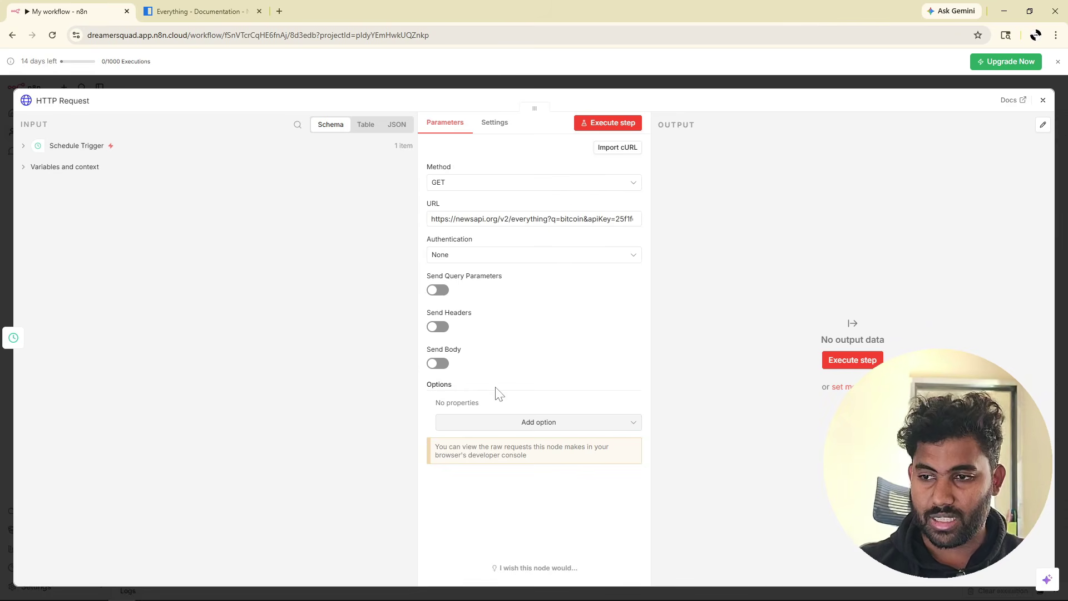
left_click(462, 256)
left_click(462, 257)
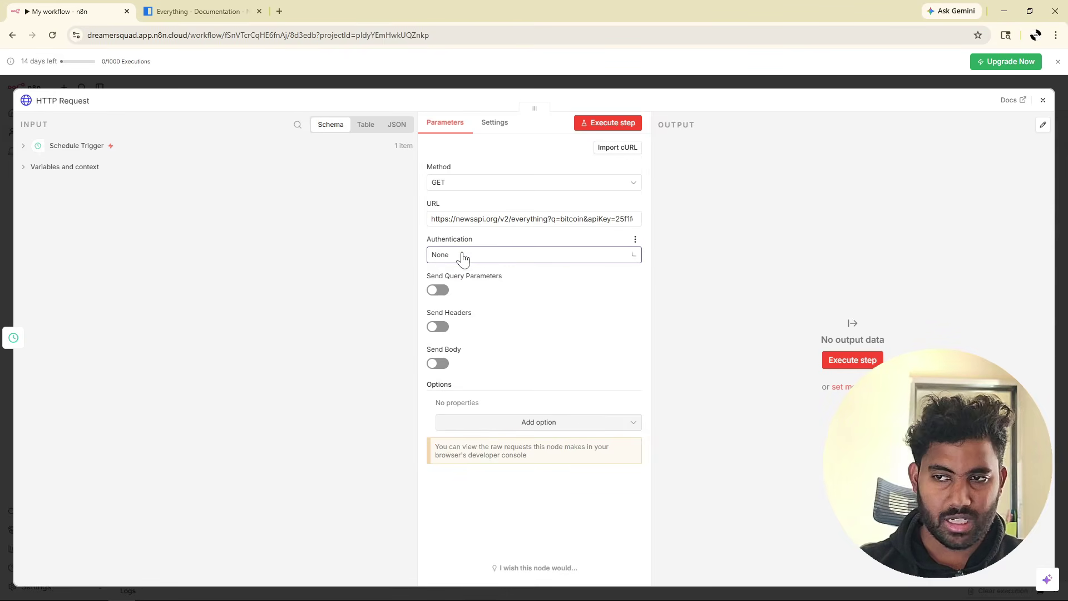
left_click_drag(581, 219, 634, 219)
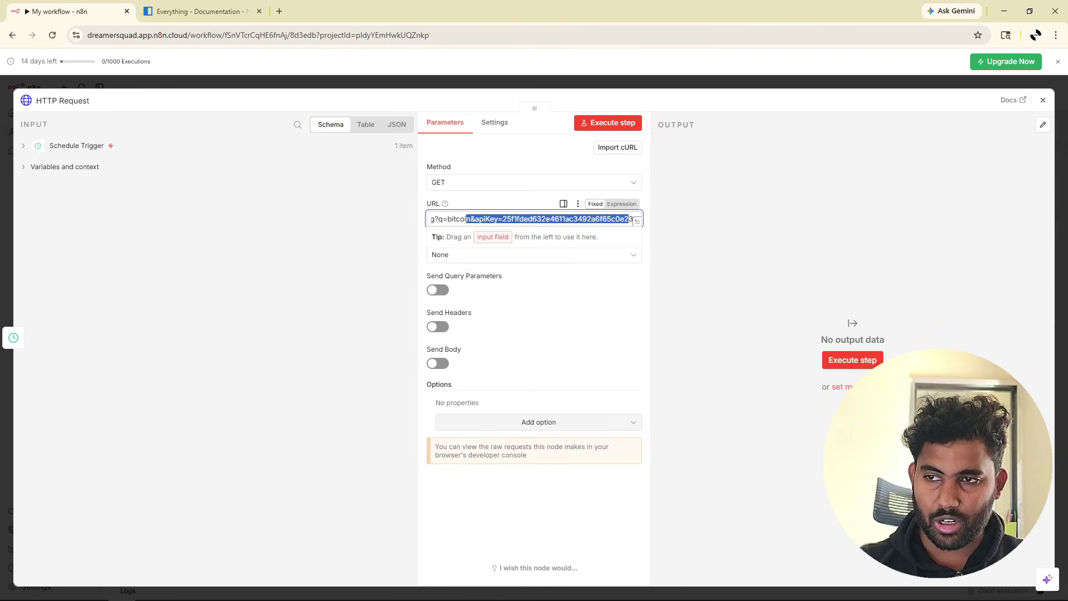
left_click(539, 206)
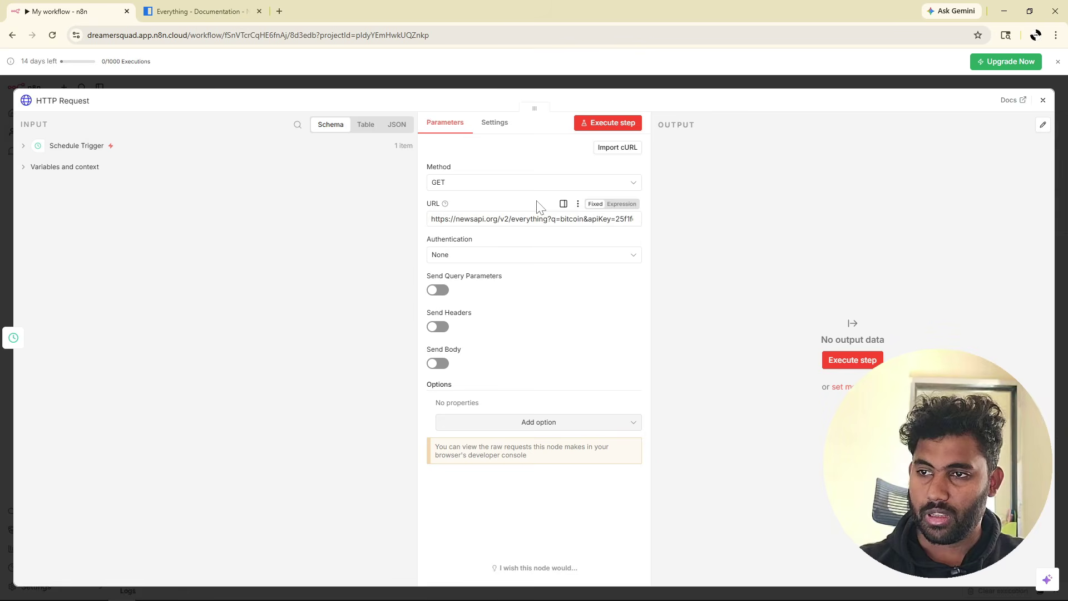
Run the HTTP Request node to fetch the NewsAPI bitcoin articles.
left_click(596, 126)
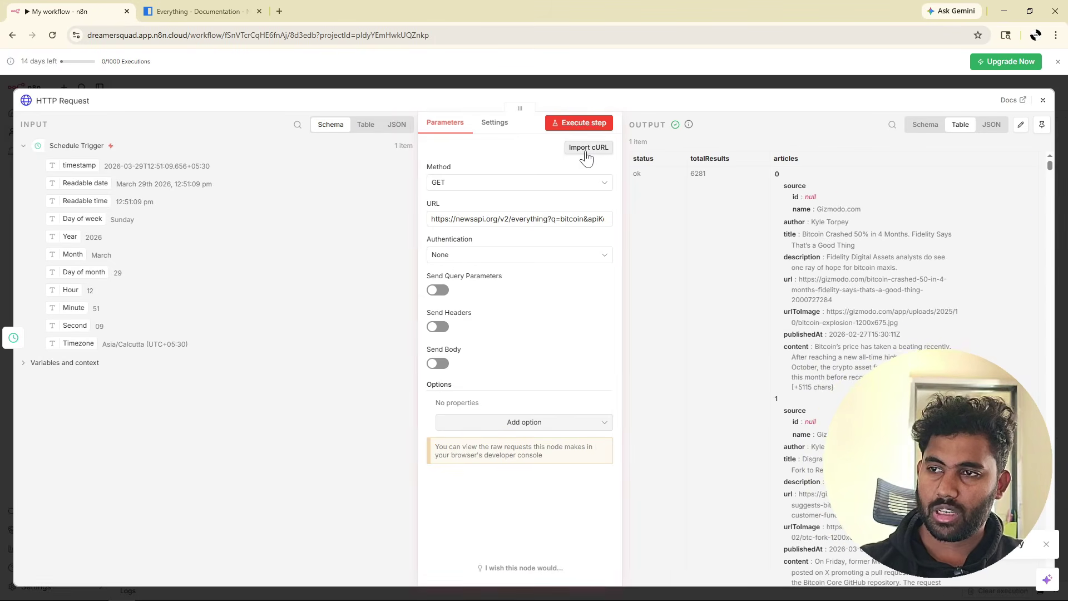
left_click_drag(590, 156, 419, 156)
scroll(747, 304, "down", 3)
scroll(654, 378, "down", 2)
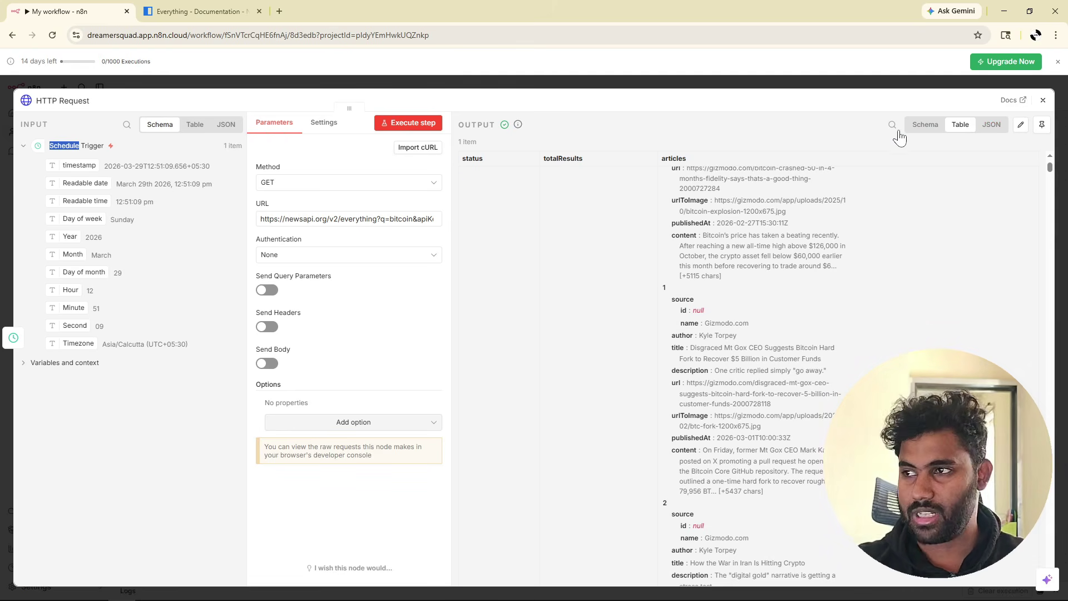
Examine the articles list in Schema view, then in JSON view, highlighting the first two articles.
left_click(925, 124)
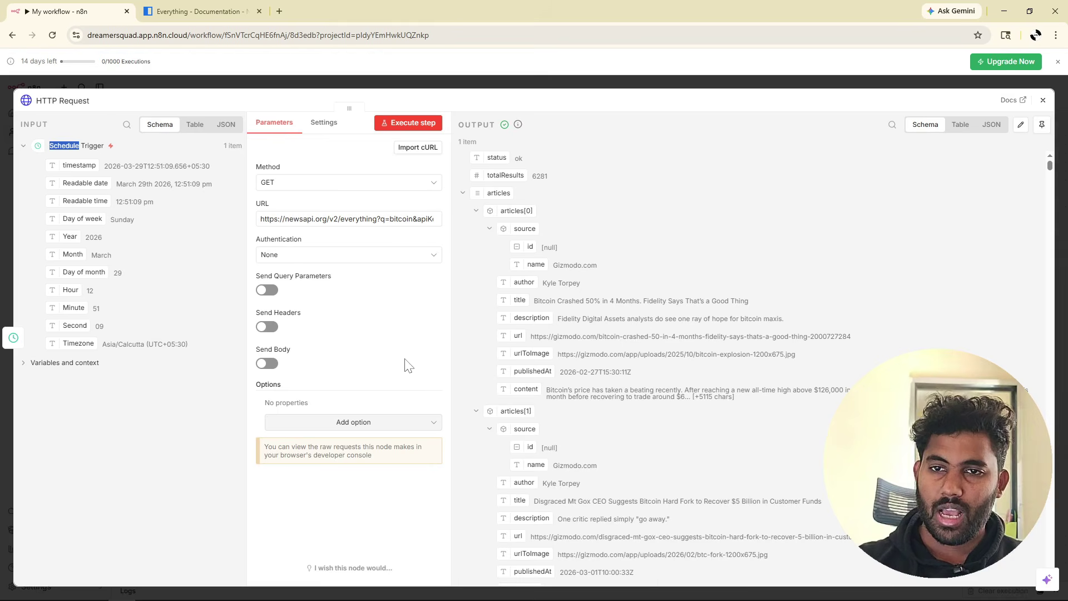
left_click(462, 193)
left_click(464, 193)
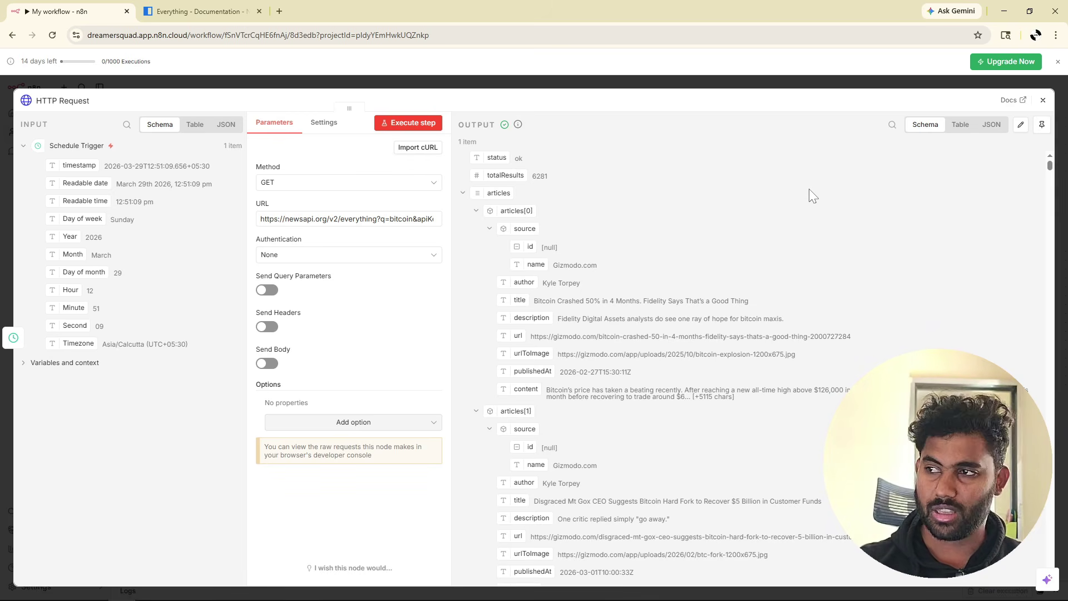
left_click(993, 128)
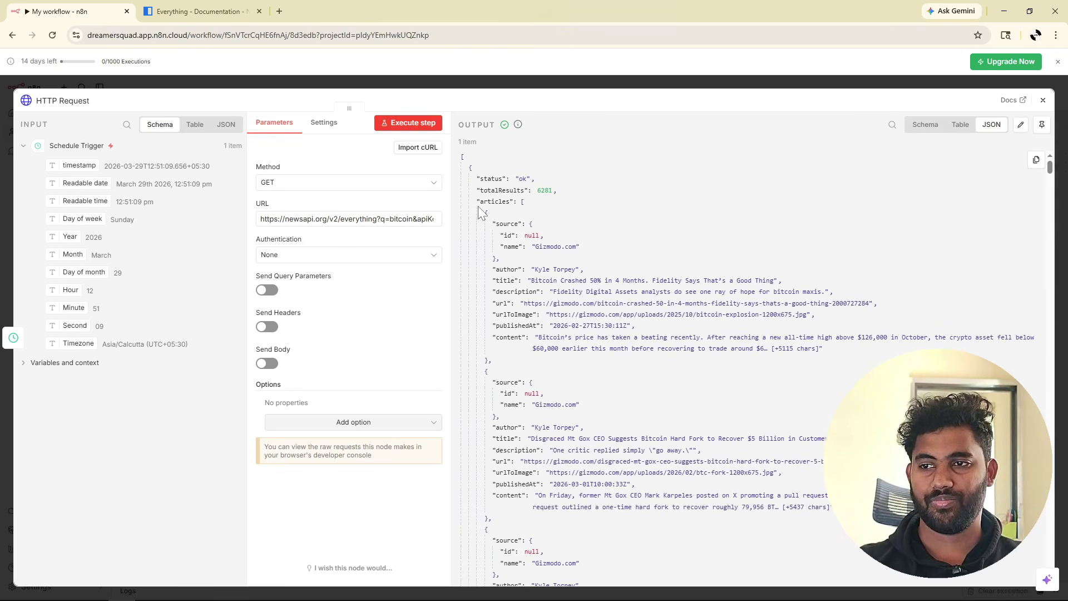
left_click_drag(476, 202, 521, 201)
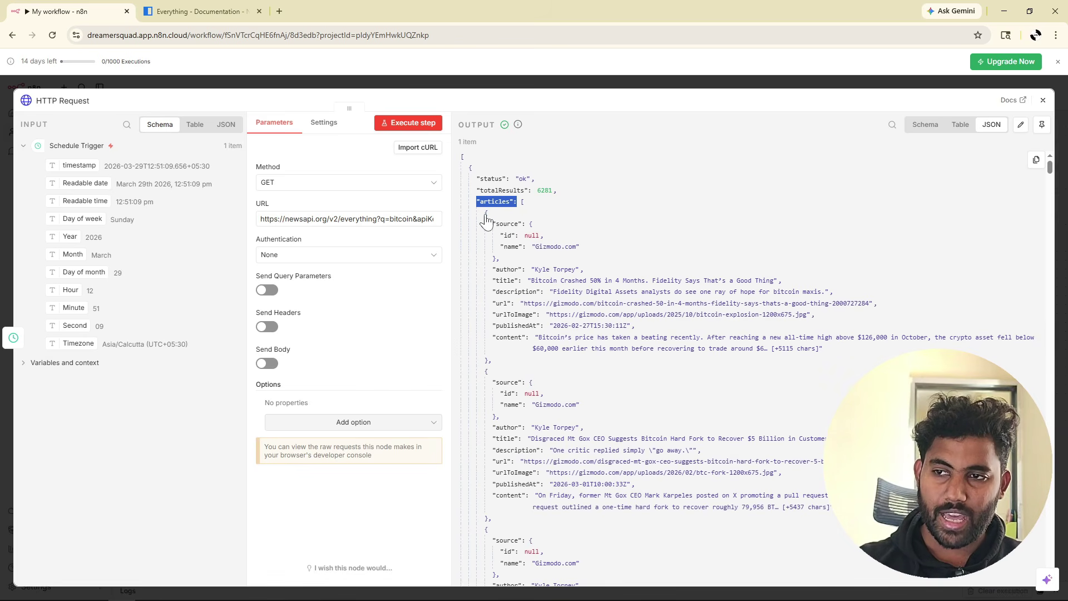
left_click_drag(501, 358, 486, 218)
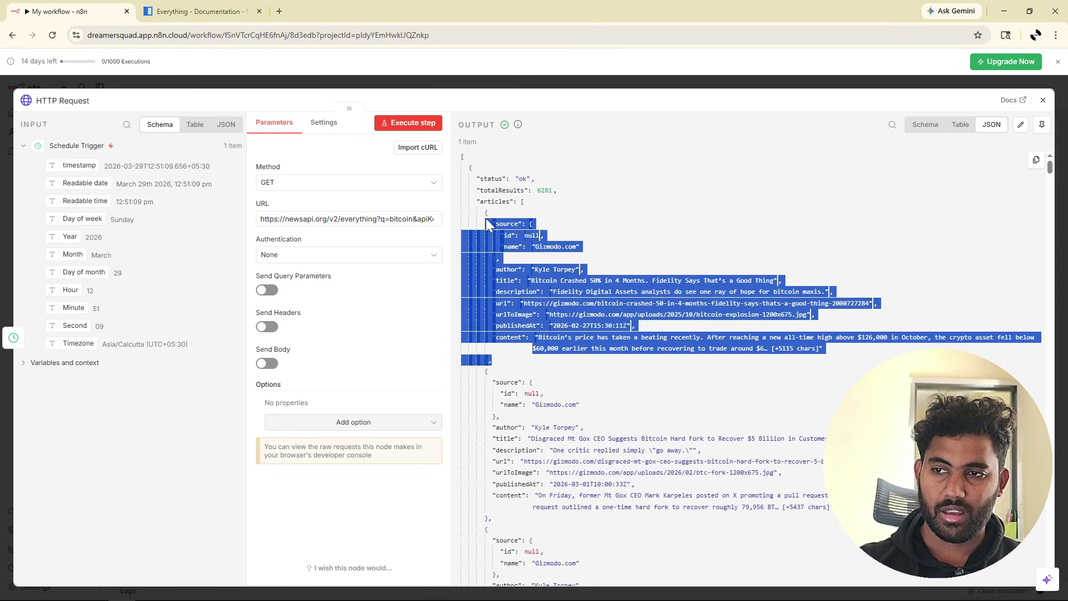
left_click_drag(493, 517, 485, 371)
left_click(634, 351)
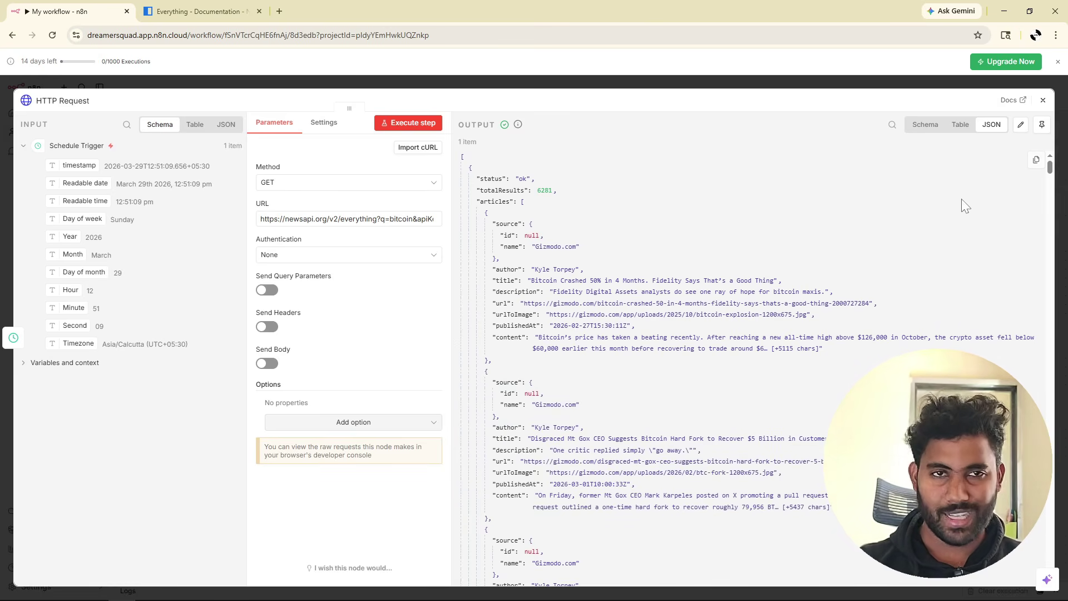
Pin the HTTP Request node's NewsAPI output and close the node.
left_click(1040, 127)
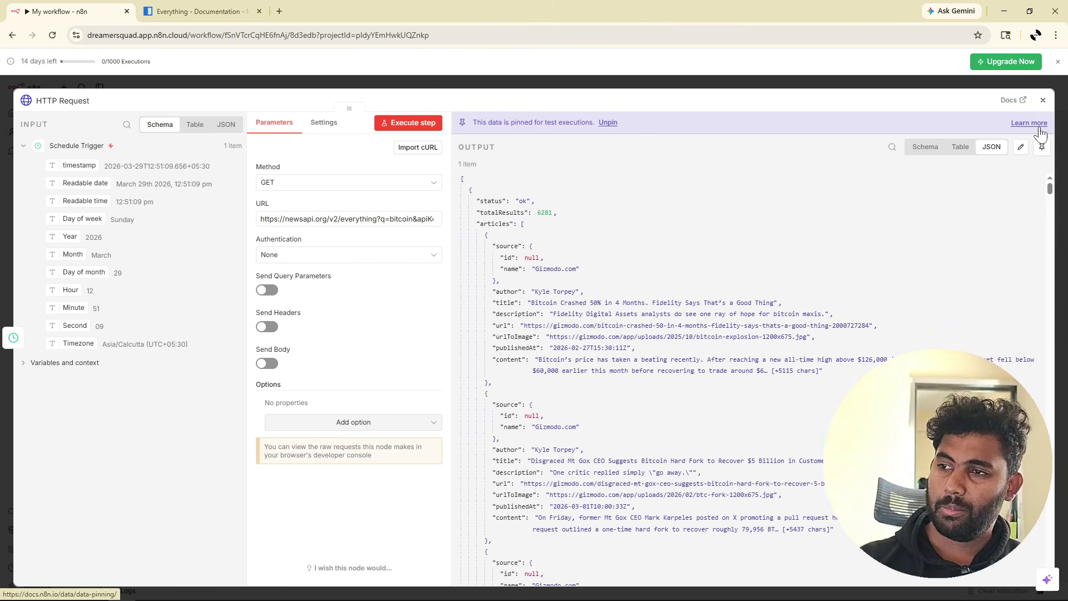
left_click(1043, 101)
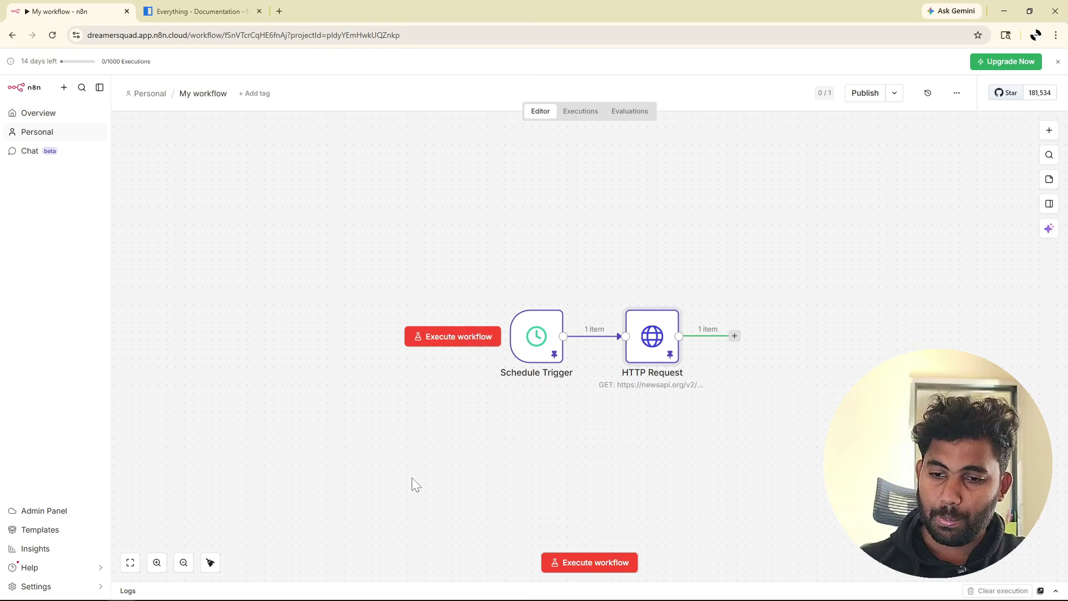
scroll(628, 380, "down", 2)
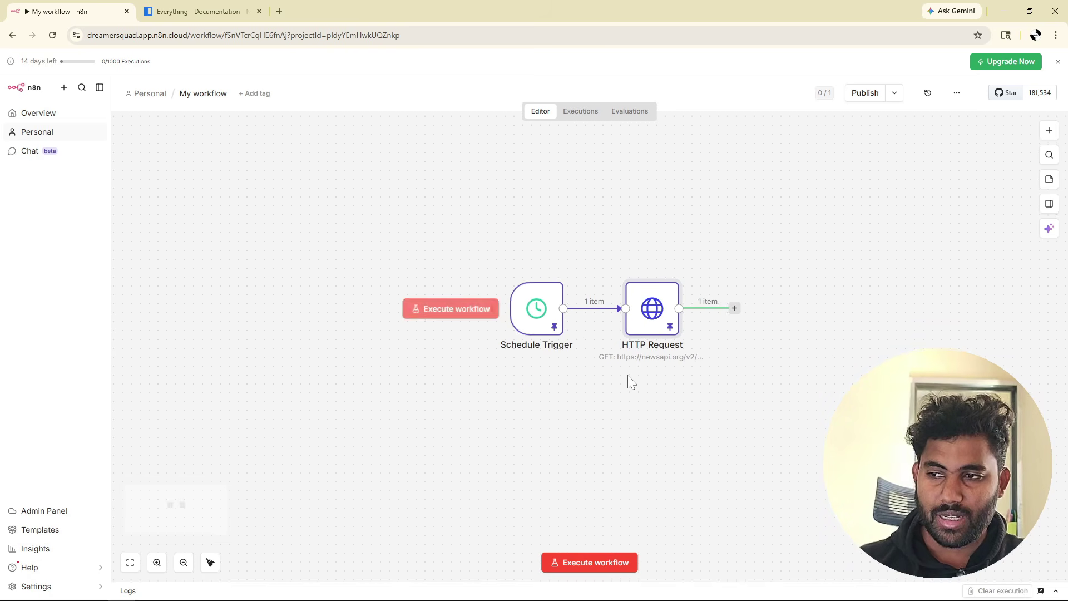
double_click(652, 288)
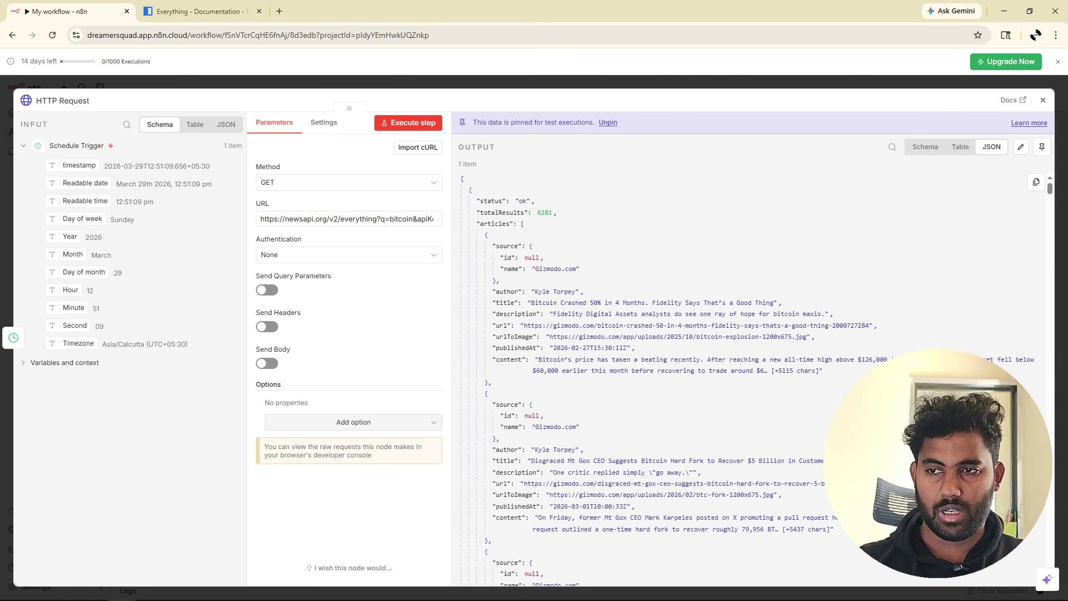
left_click_drag(476, 224, 532, 553)
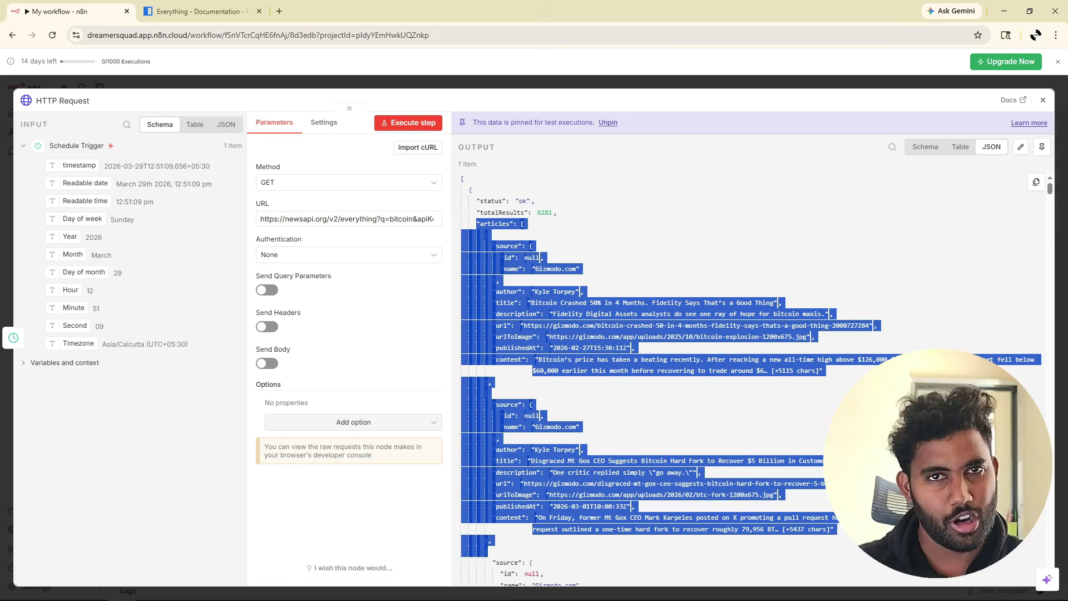
left_click(583, 252)
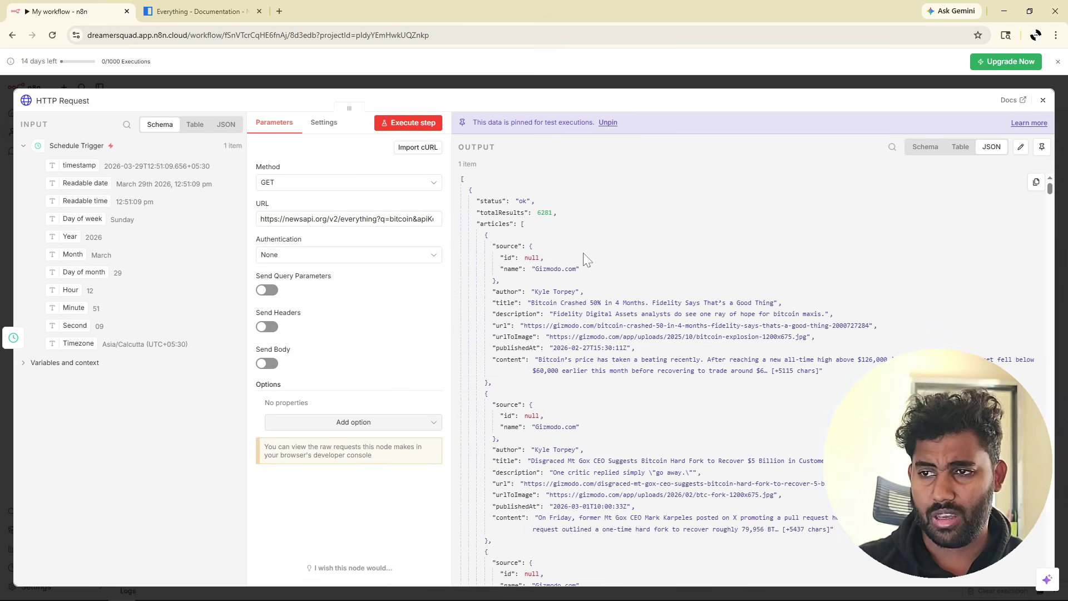
left_click(1042, 100)
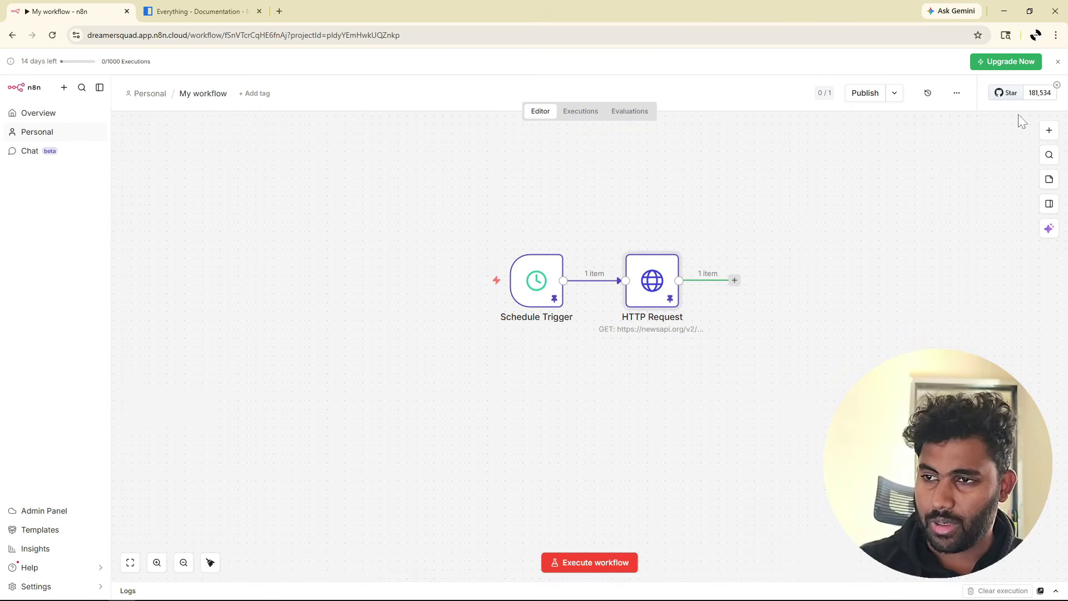
double_click(652, 279)
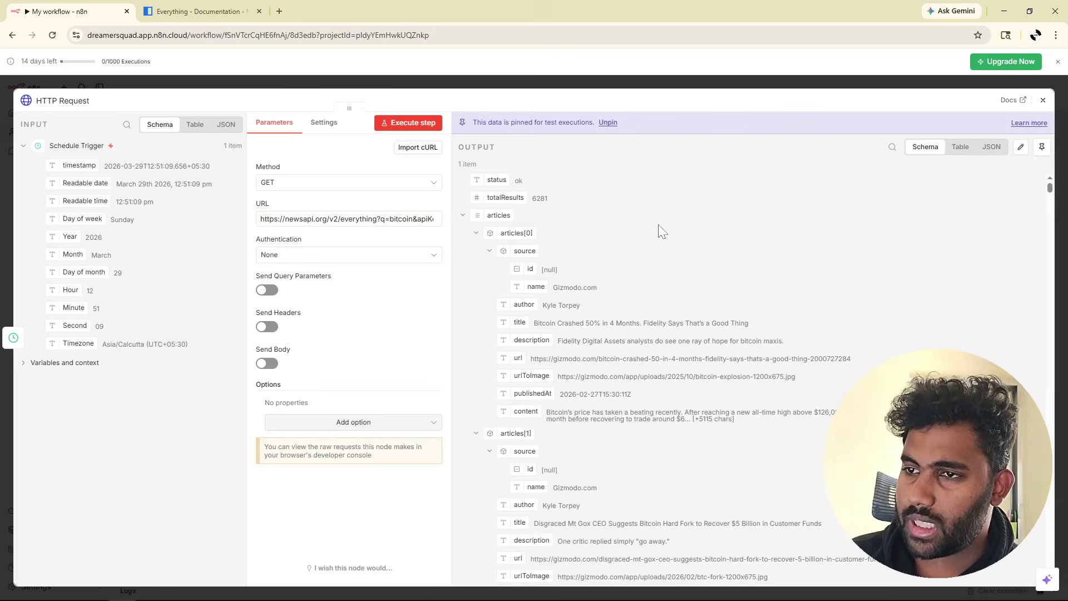
left_click(476, 232)
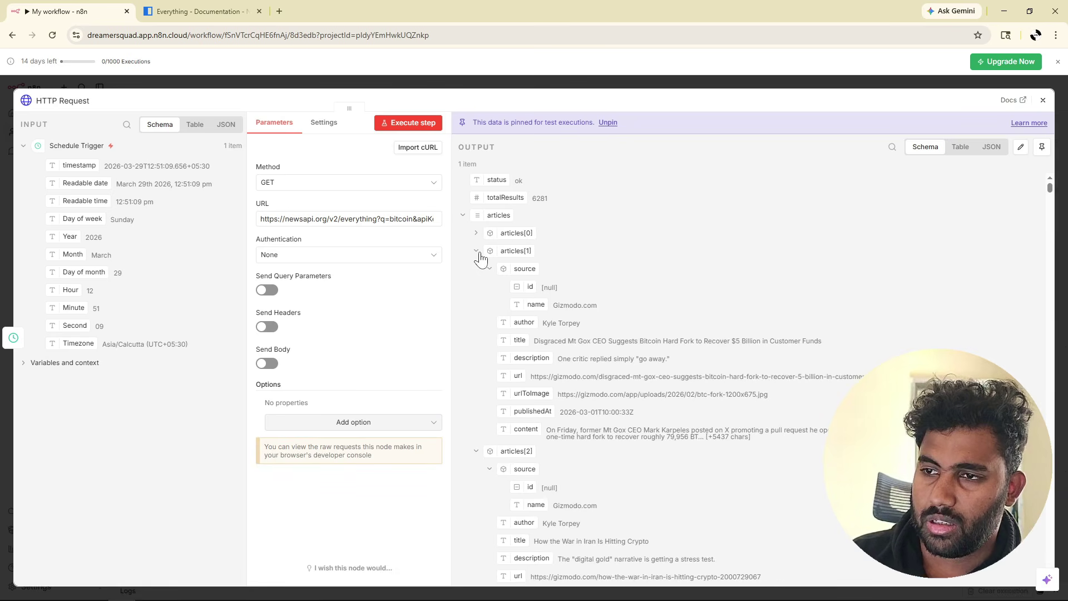
left_click(476, 251)
left_click(476, 268)
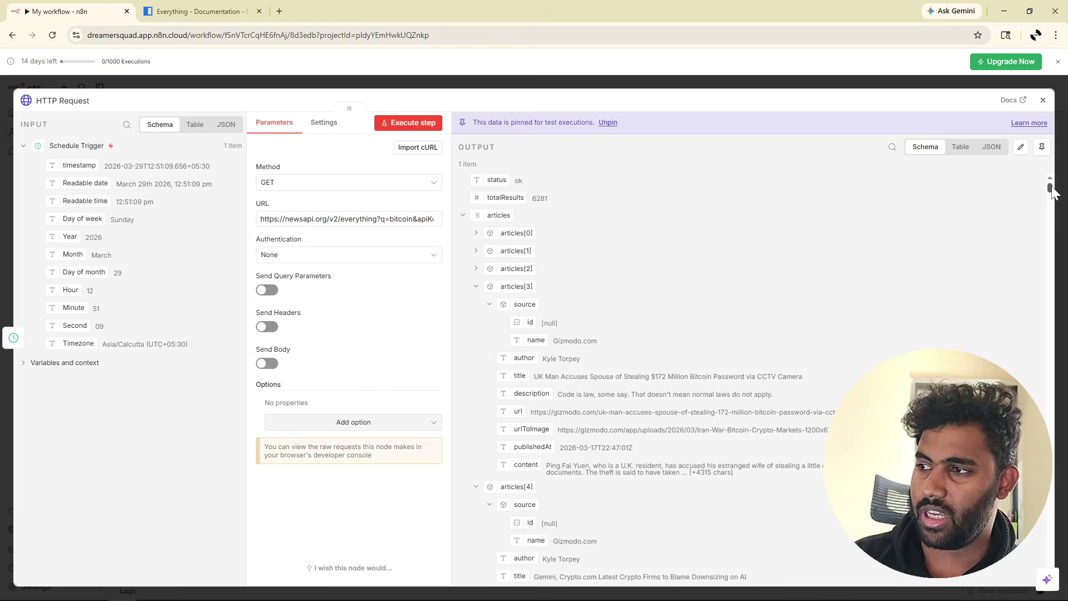
left_click_drag(1049, 186, 1042, 565)
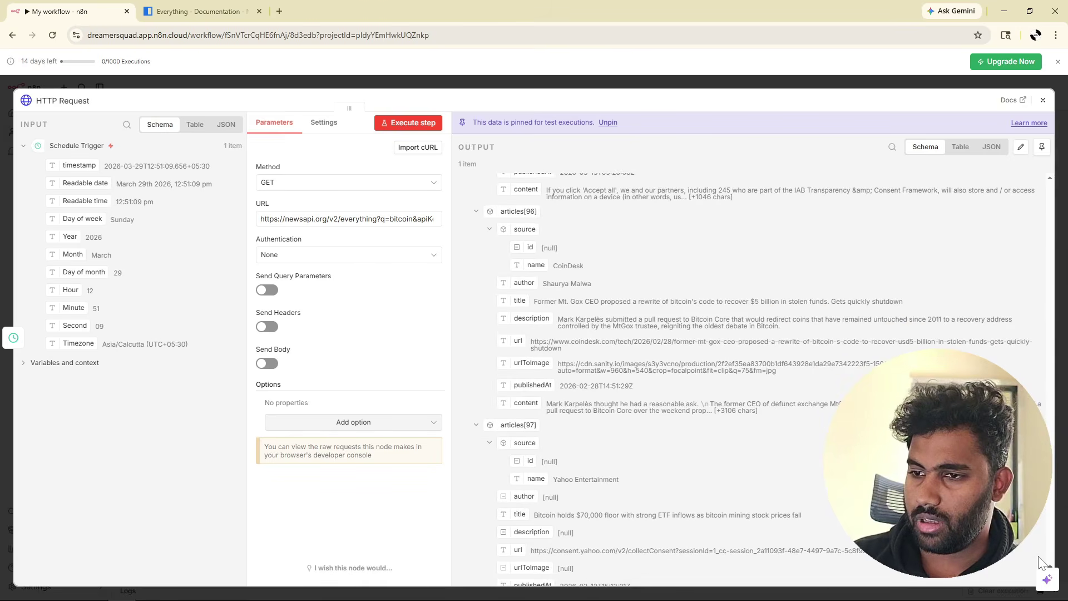
scroll(565, 406, "down", 2)
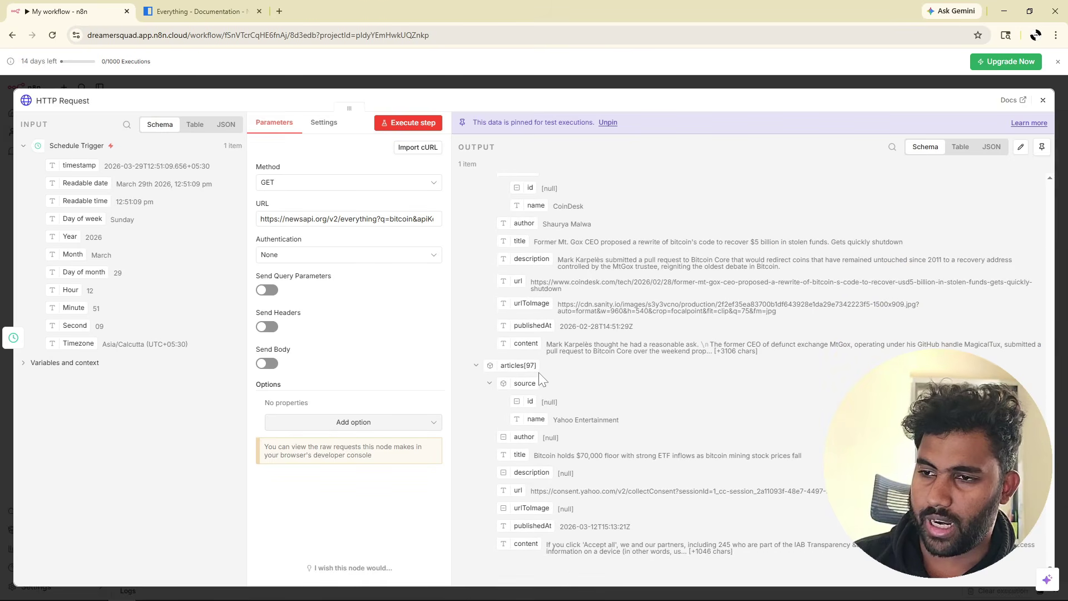
triple_click(517, 365)
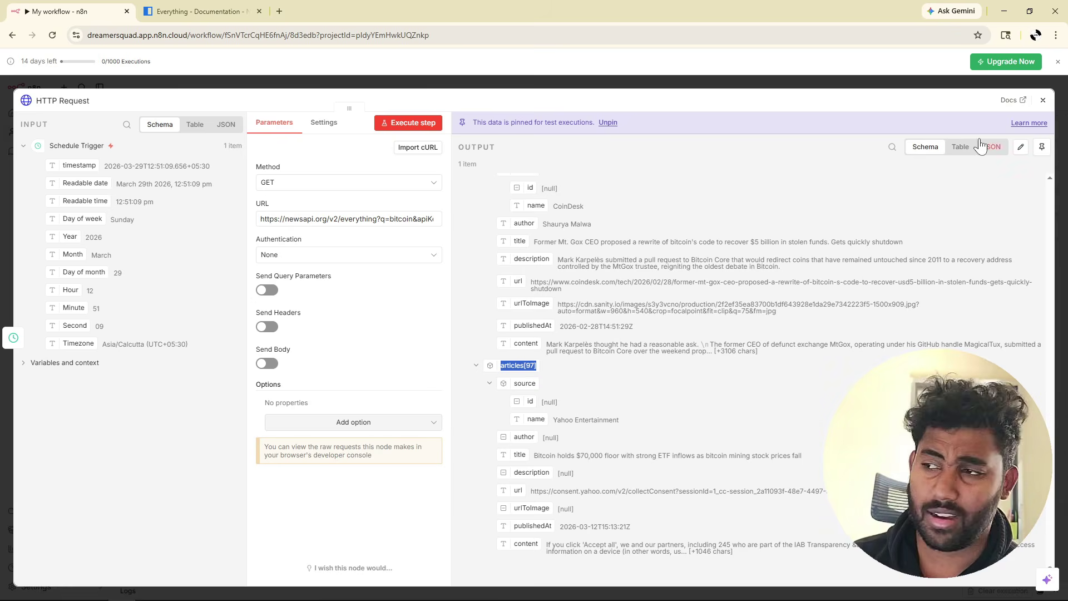
left_click(1043, 102)
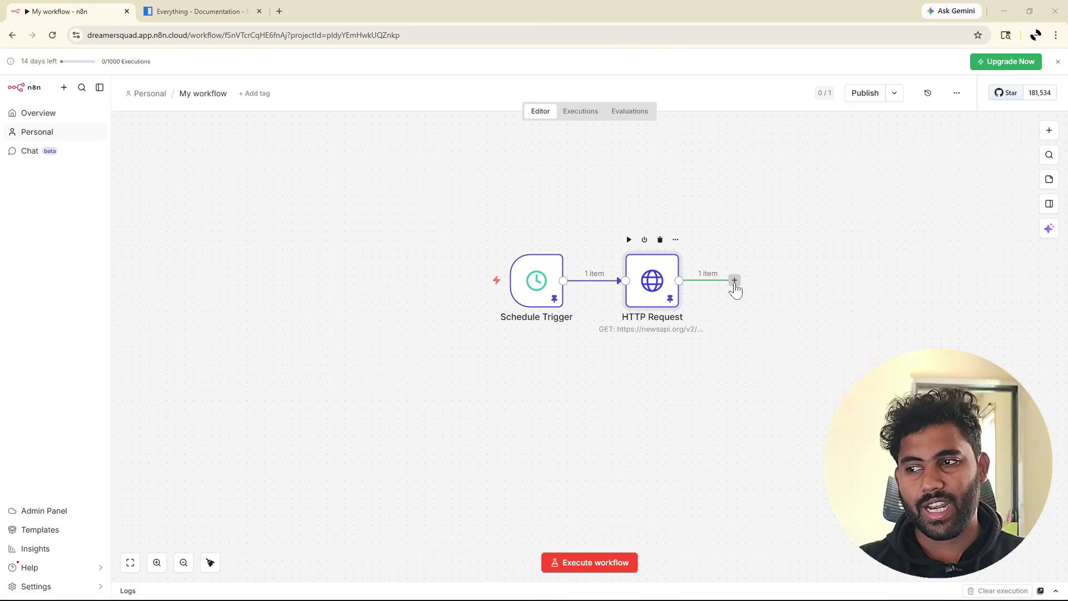
Add a Split Out node after the HTTP Request node.
left_click(734, 281)
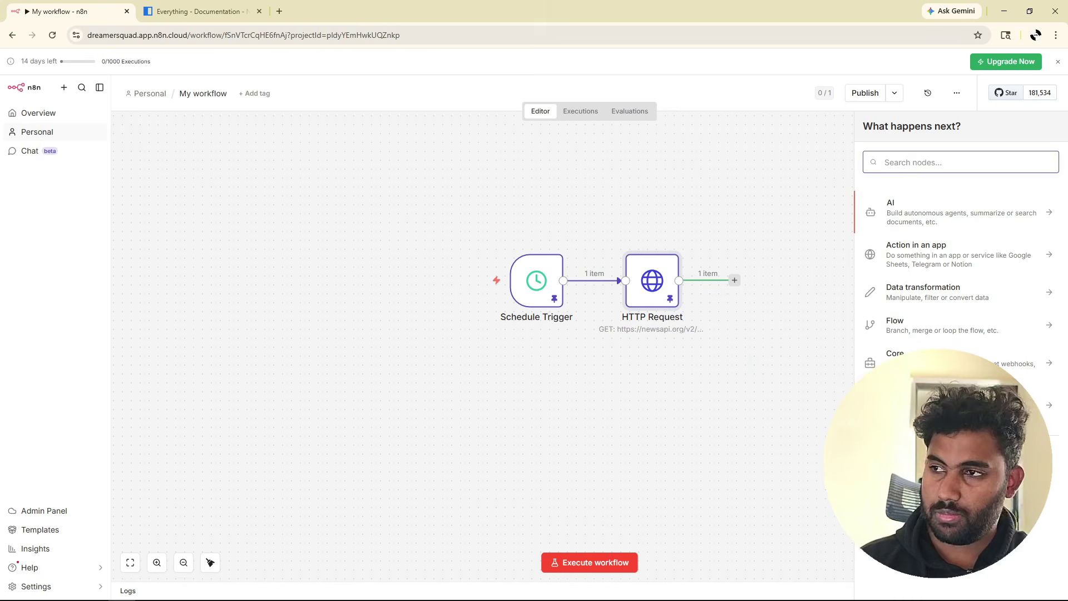
type("spli")
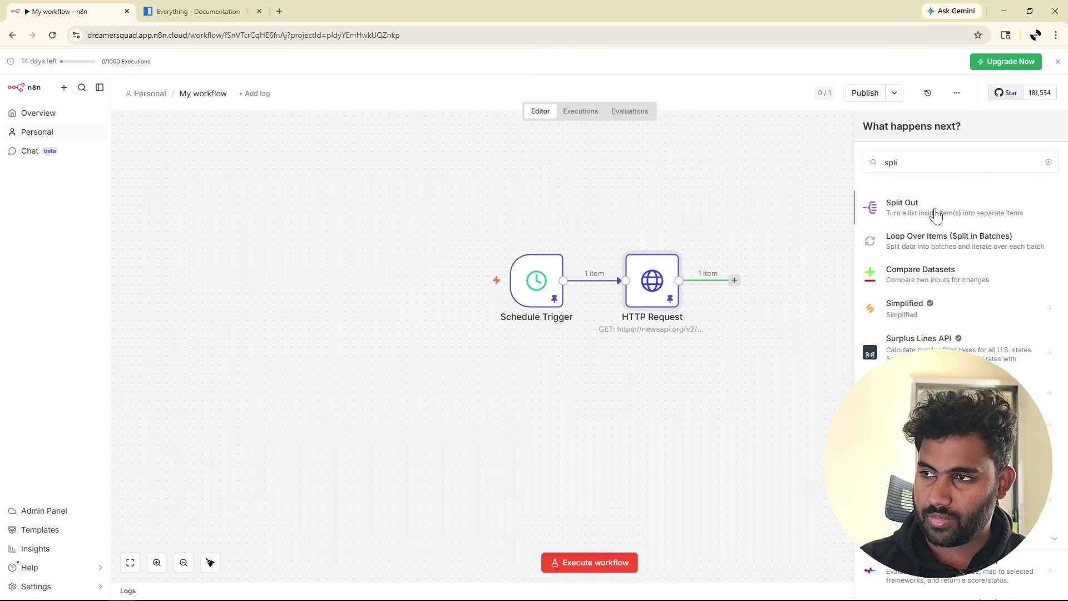
left_click(936, 214)
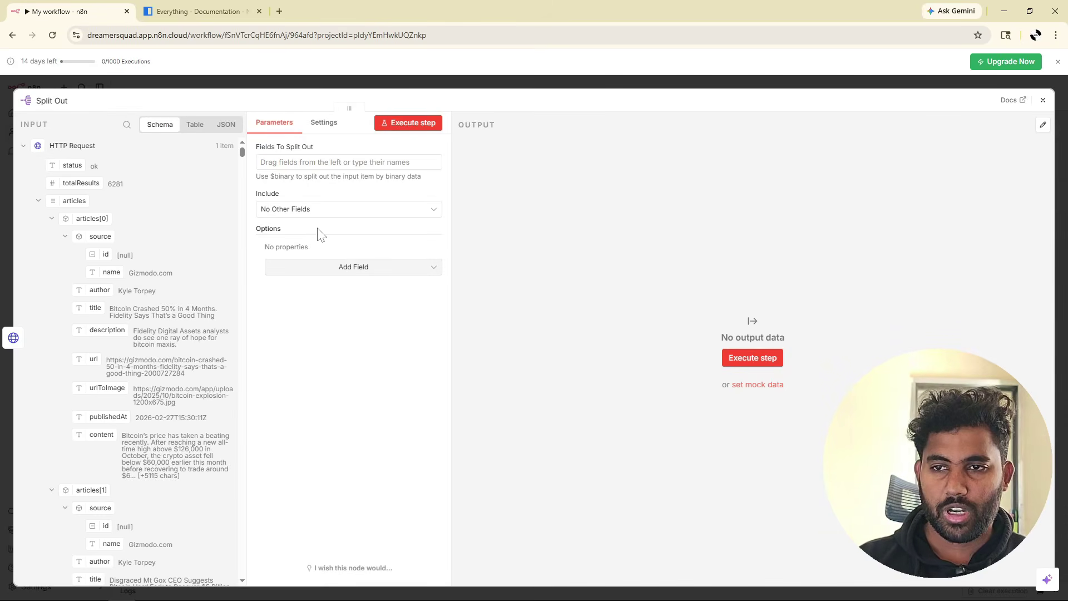
Split out the articles field into 98 items, pin the output, and close the node.
left_click(39, 201)
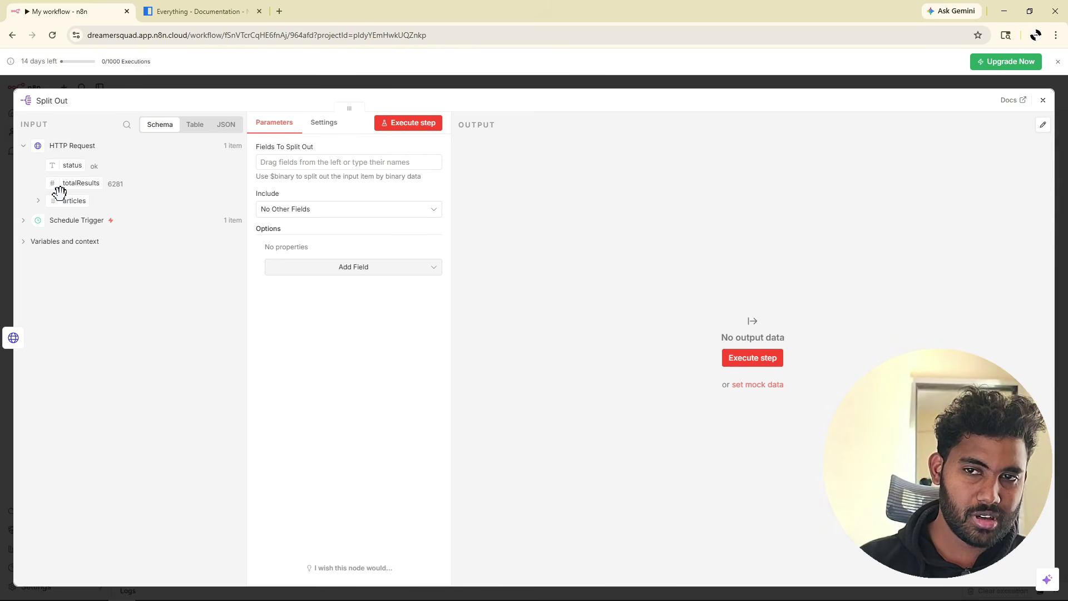
left_click(38, 202)
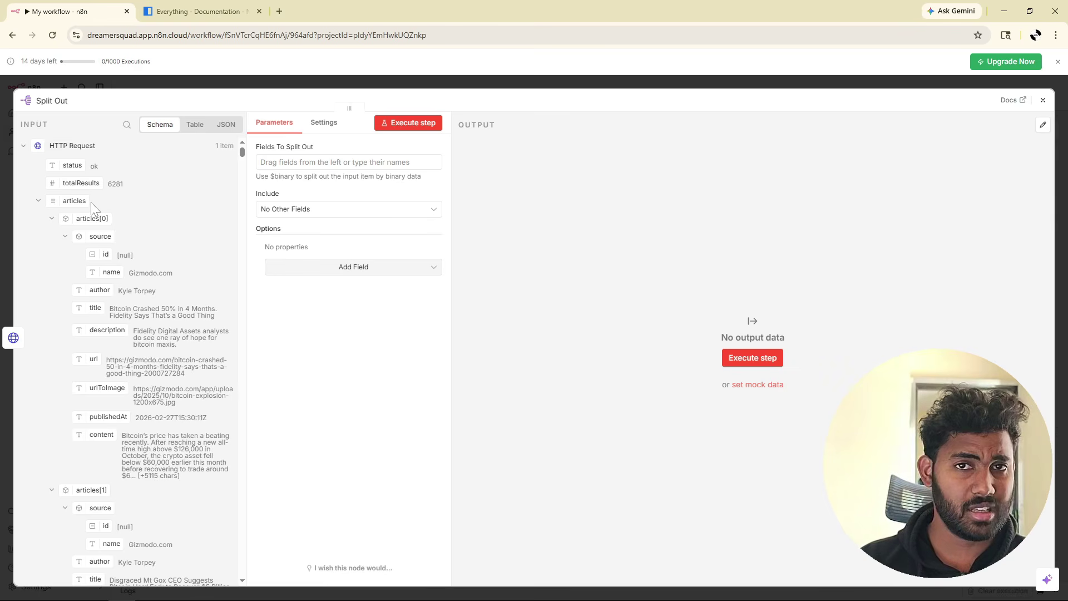
left_click_drag(55, 200, 295, 163)
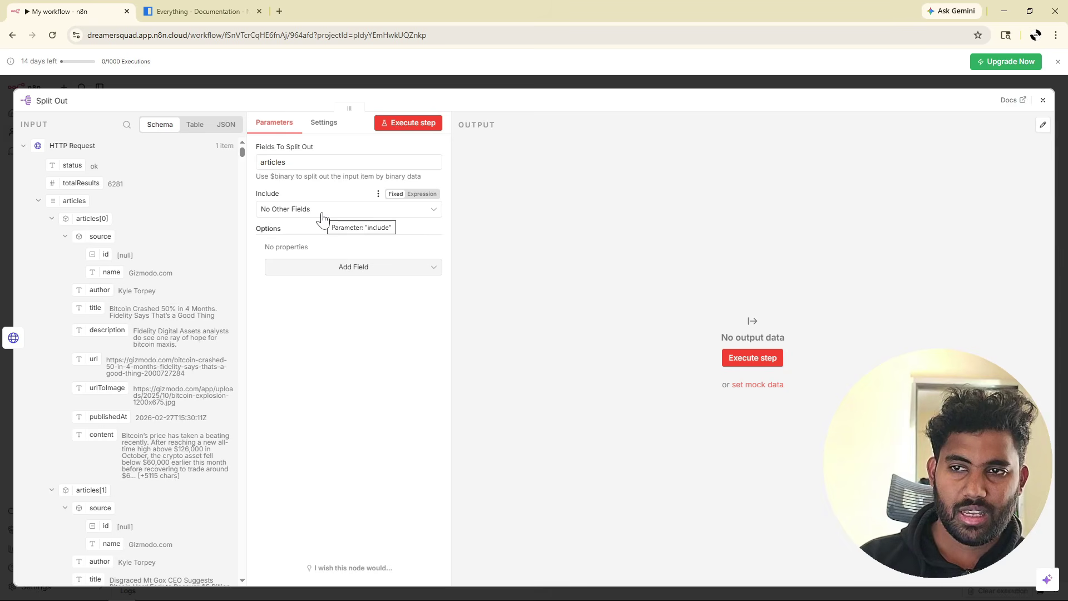
left_click(403, 119)
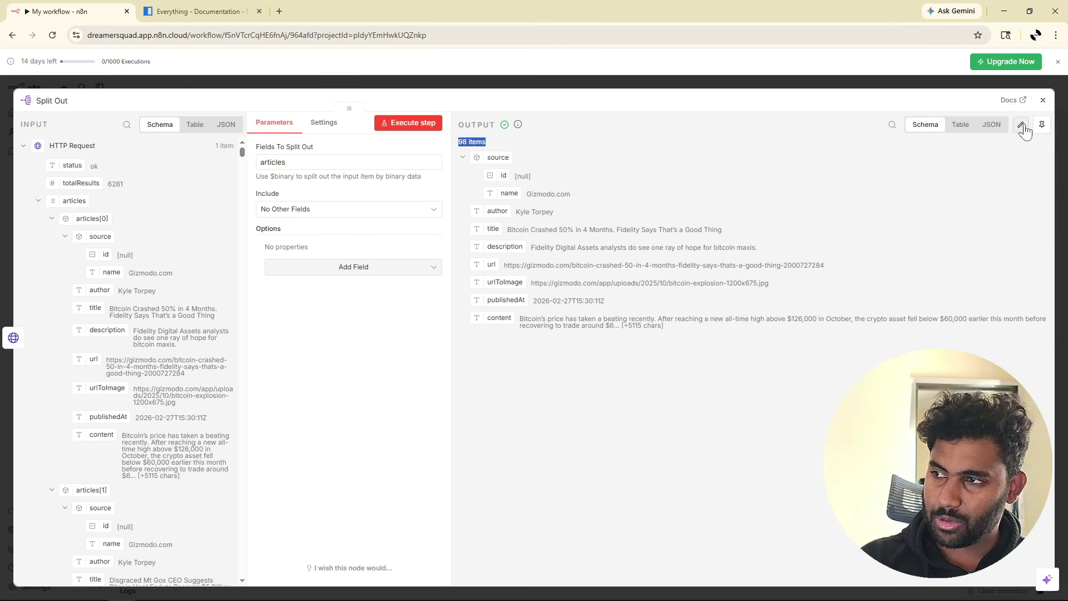
left_click(1042, 124)
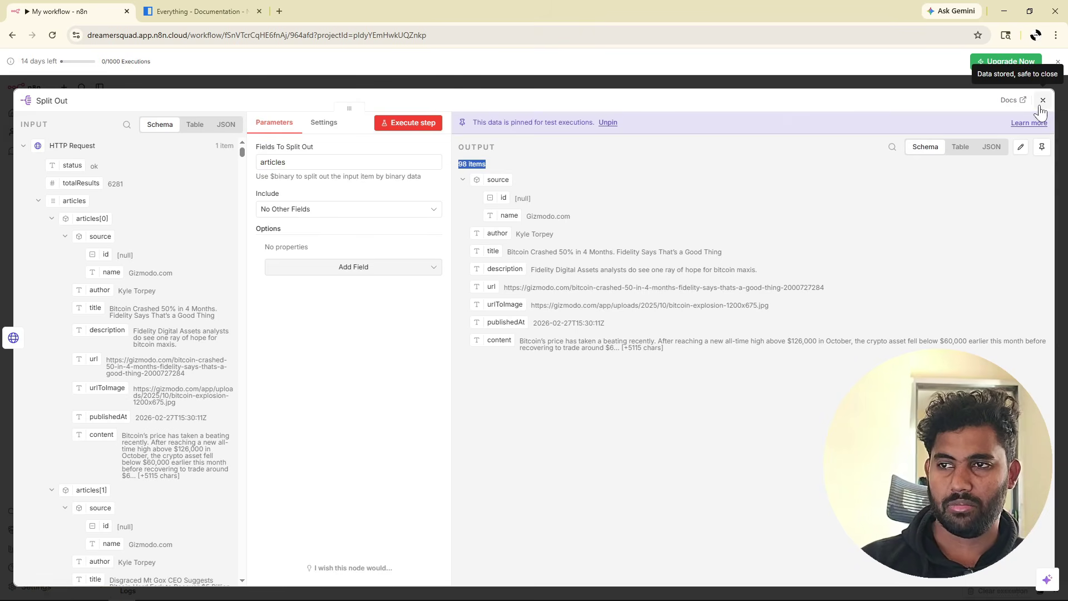
left_click(1040, 104)
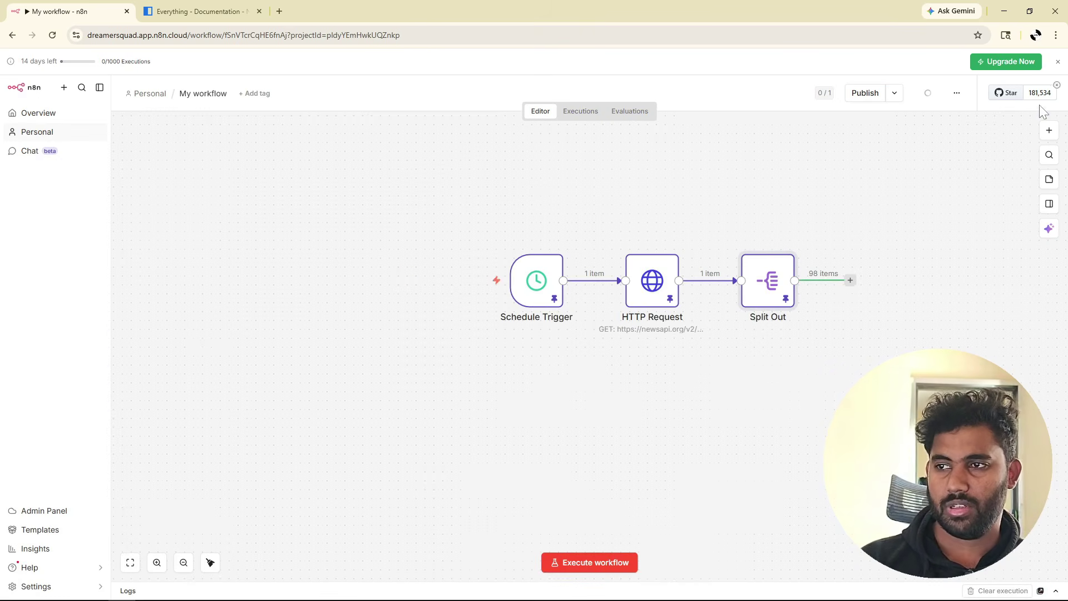
Add a Limit node after the Split Out node.
left_click(678, 399)
scroll(678, 398, "right", 2)
scroll(678, 399, "right", 5)
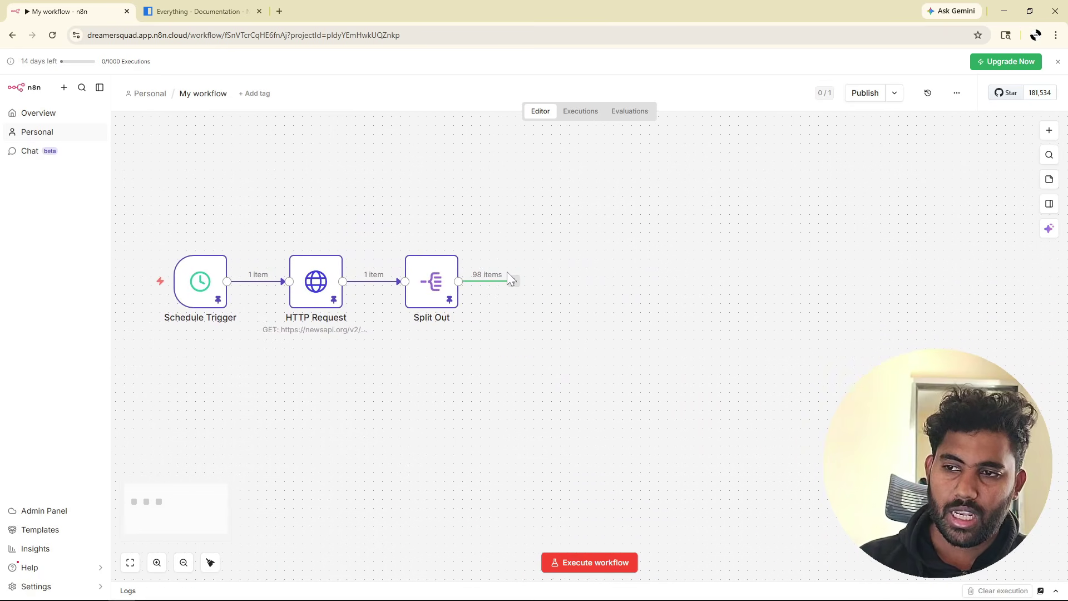
left_click(514, 282)
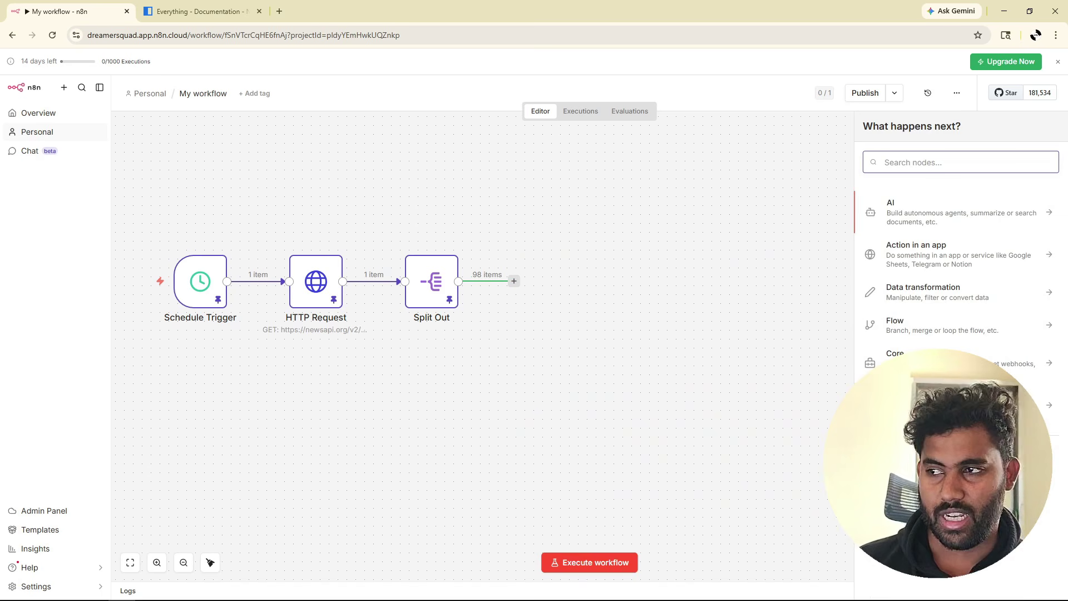
type("l")
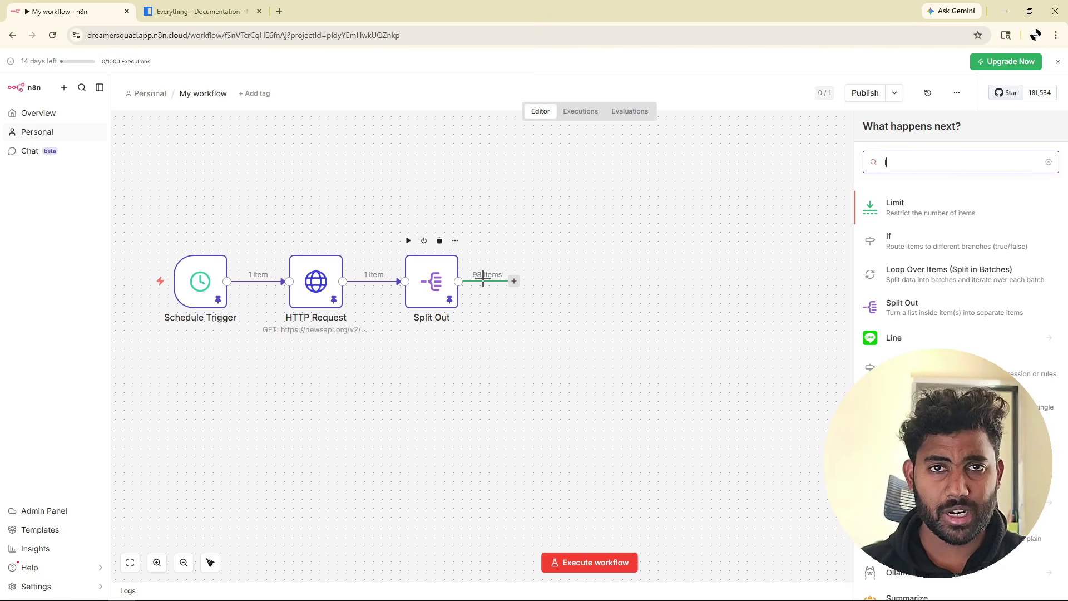
left_click(917, 211)
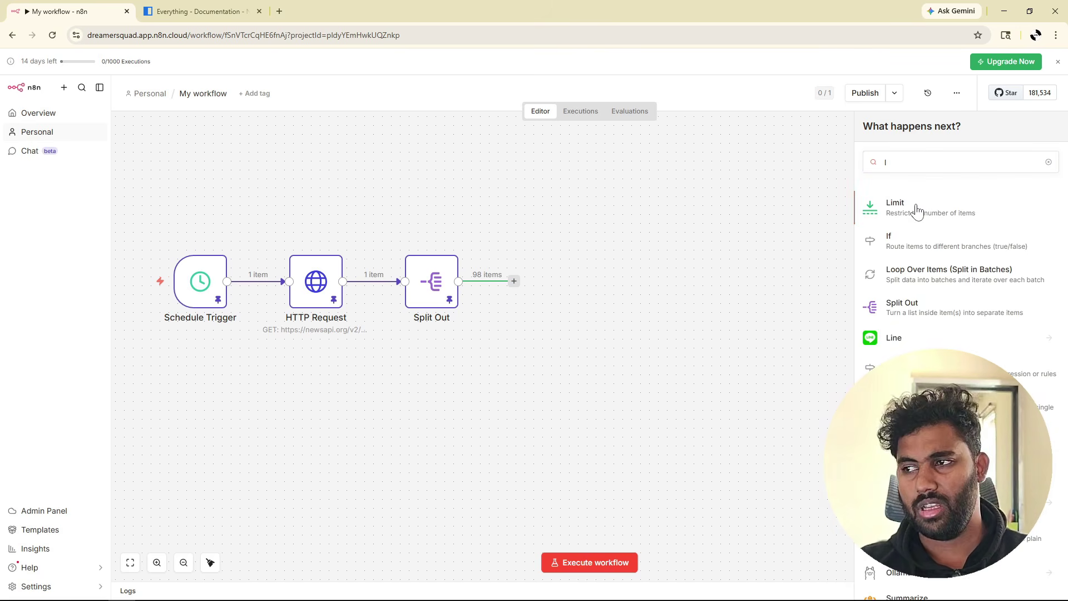
left_click(917, 210)
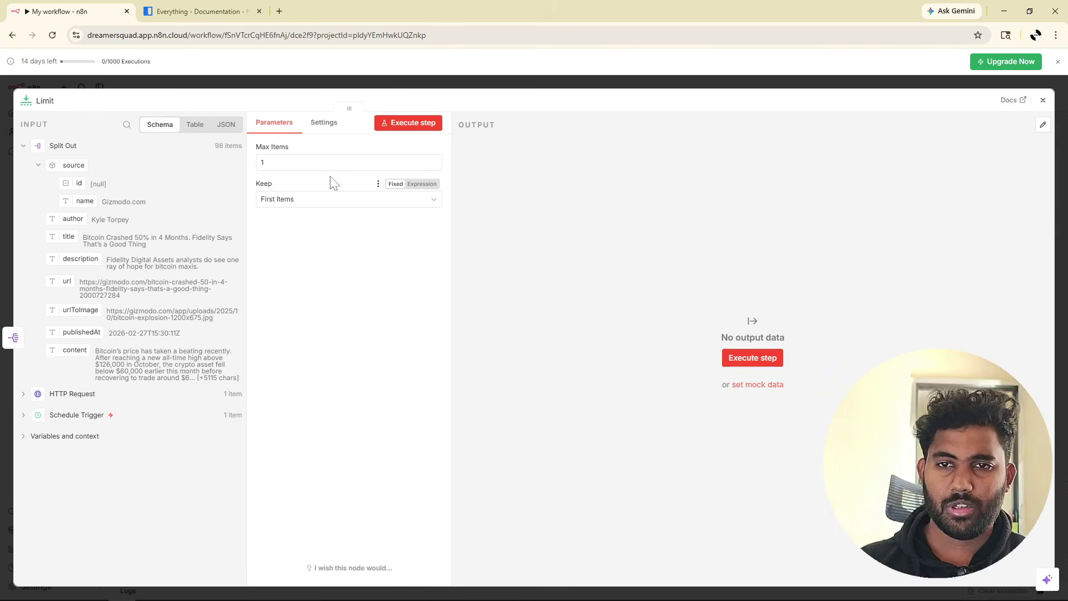
Set the Limit node's Max Items to 10, run it, and pin the 10-item output.
left_click(263, 162)
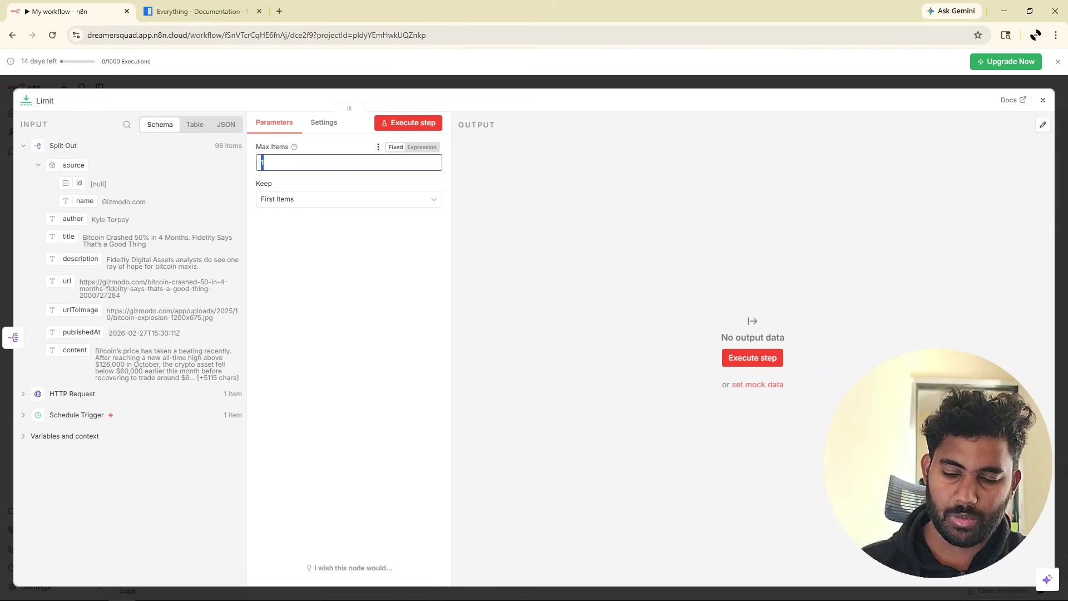
left_click(413, 124)
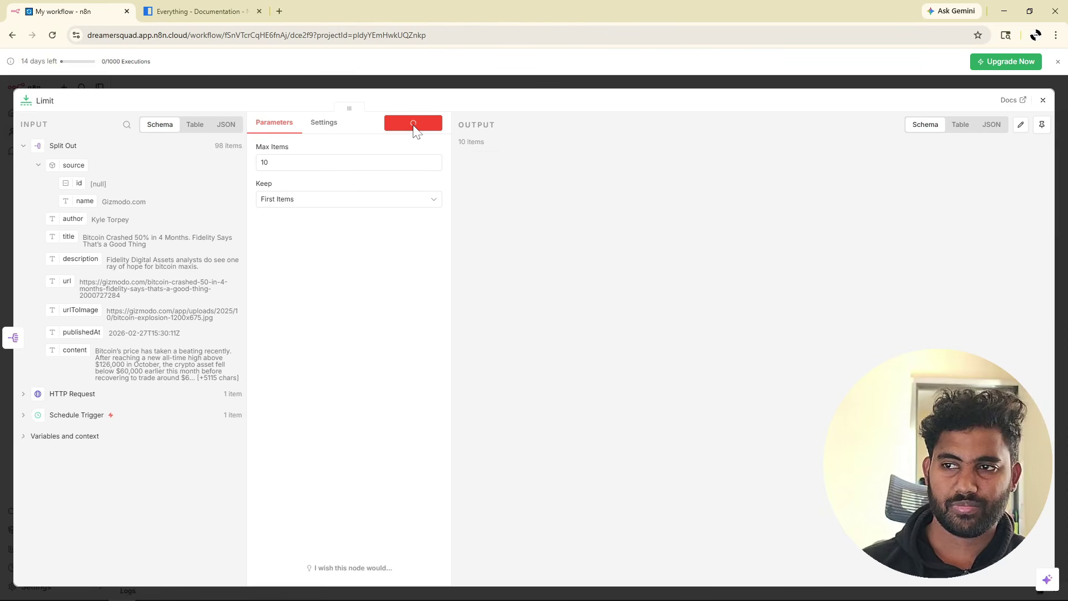
left_click_drag(503, 147, 474, 142)
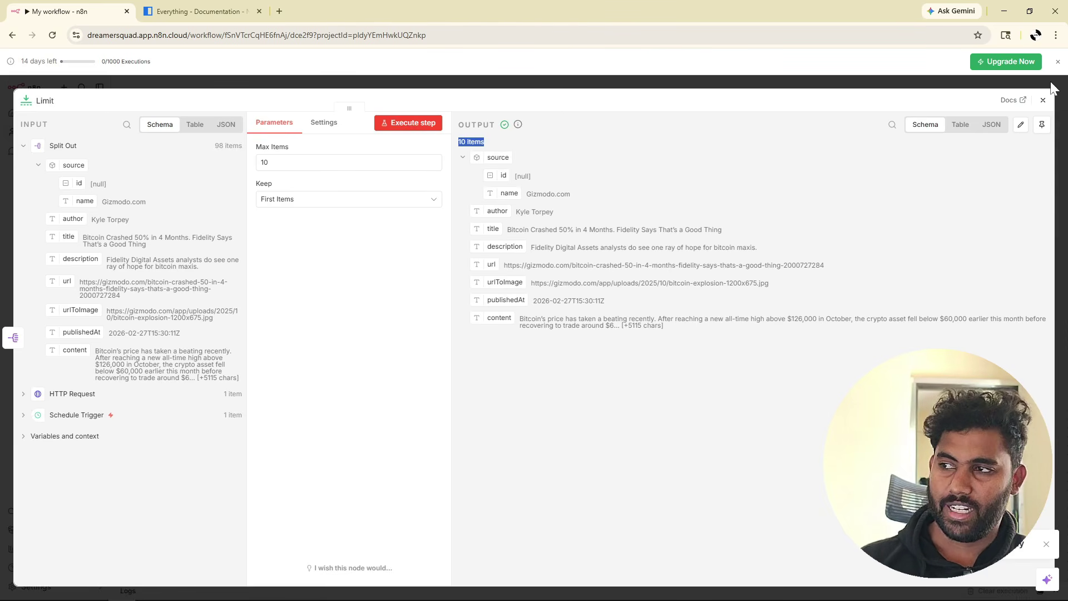
left_click(1042, 124)
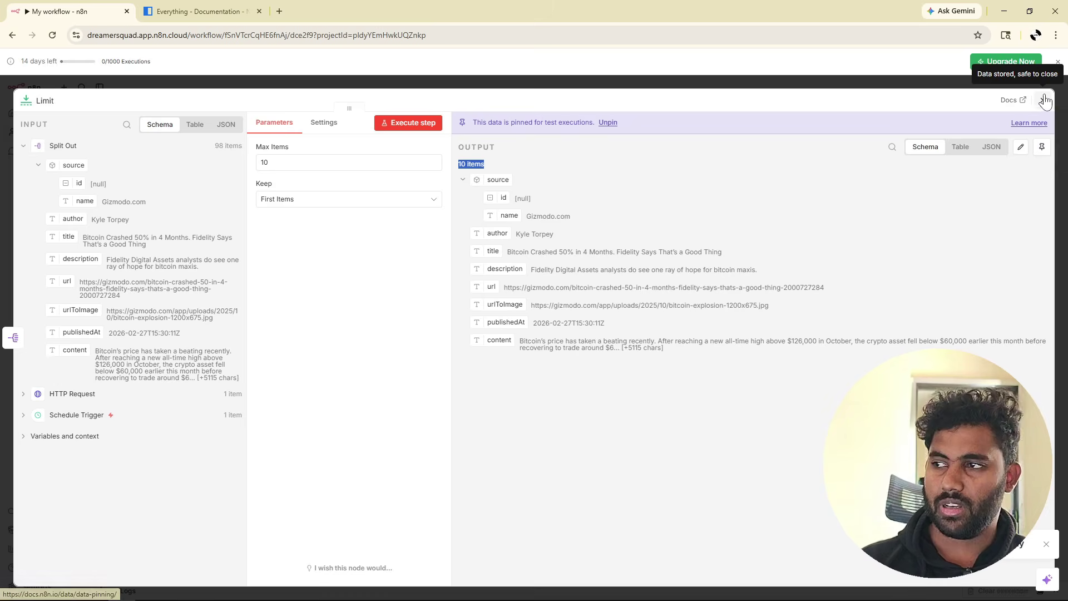
left_click(1043, 100)
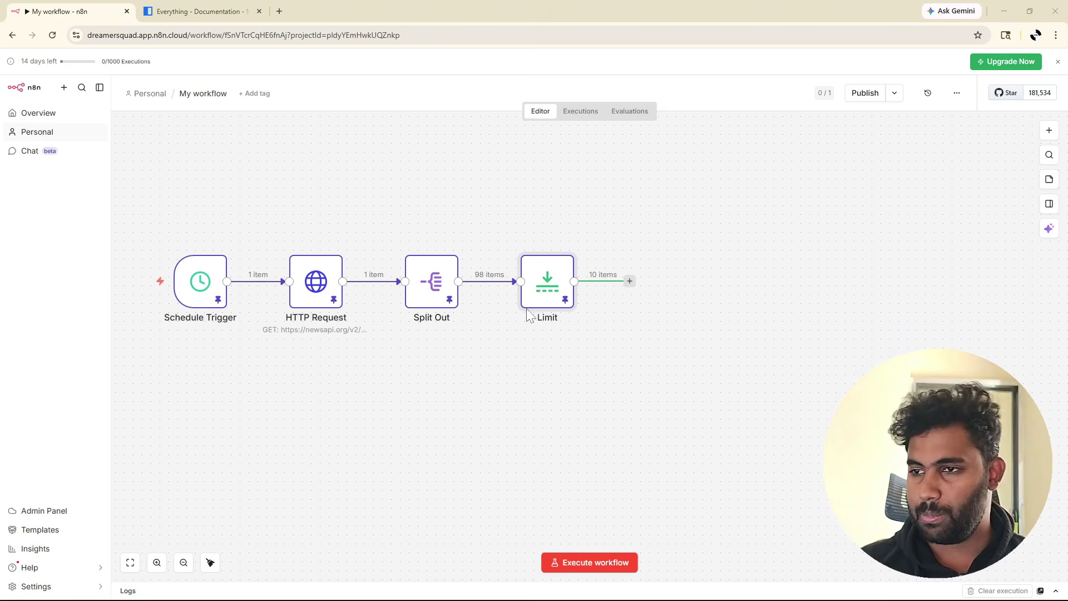
mouse_move(544, 300)
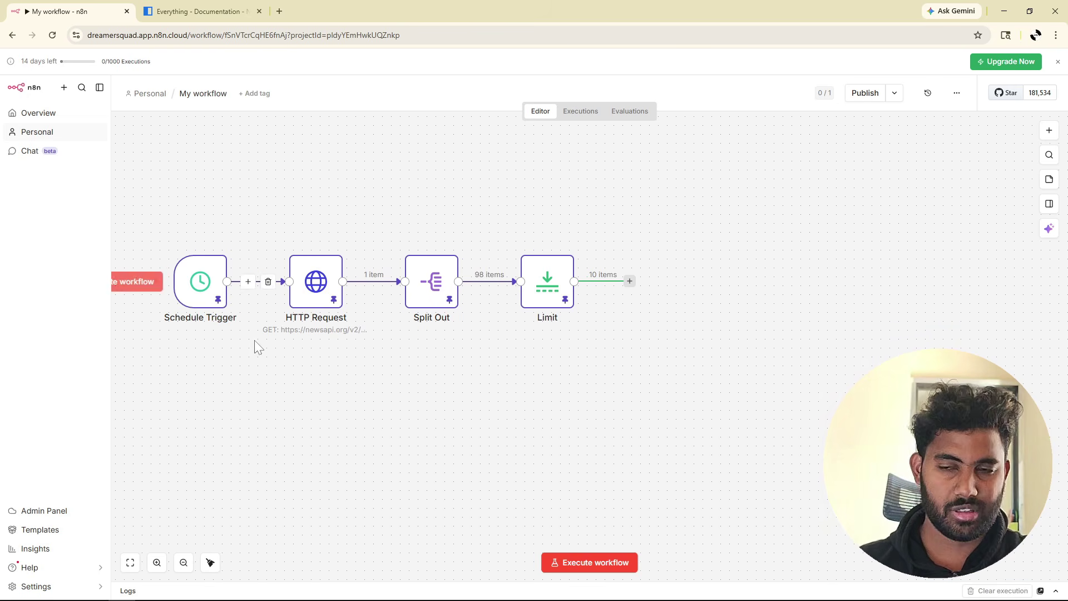
mouse_move(192, 277)
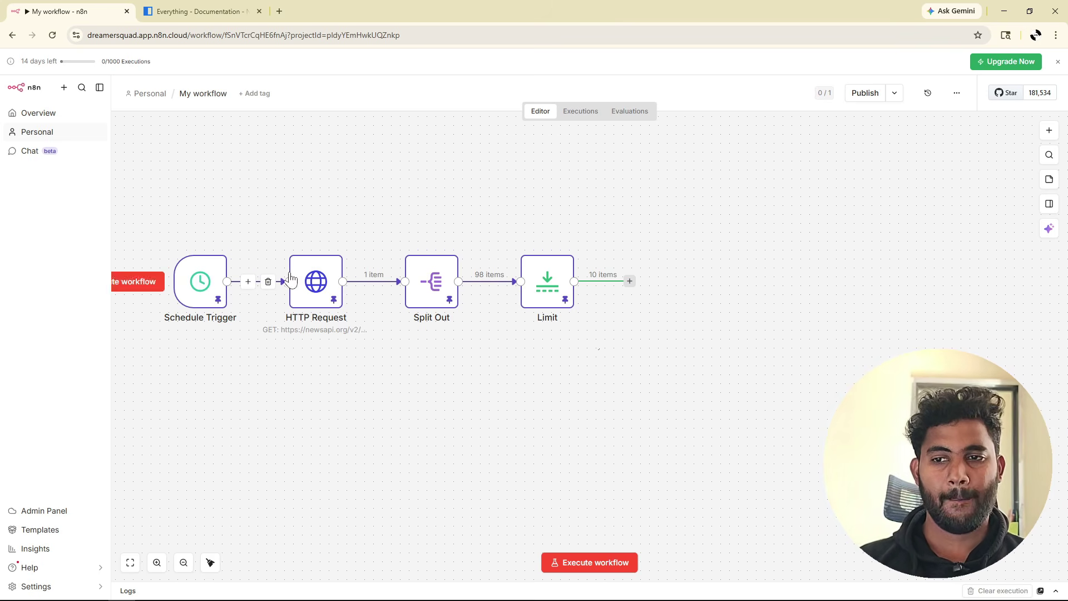
mouse_move(320, 292)
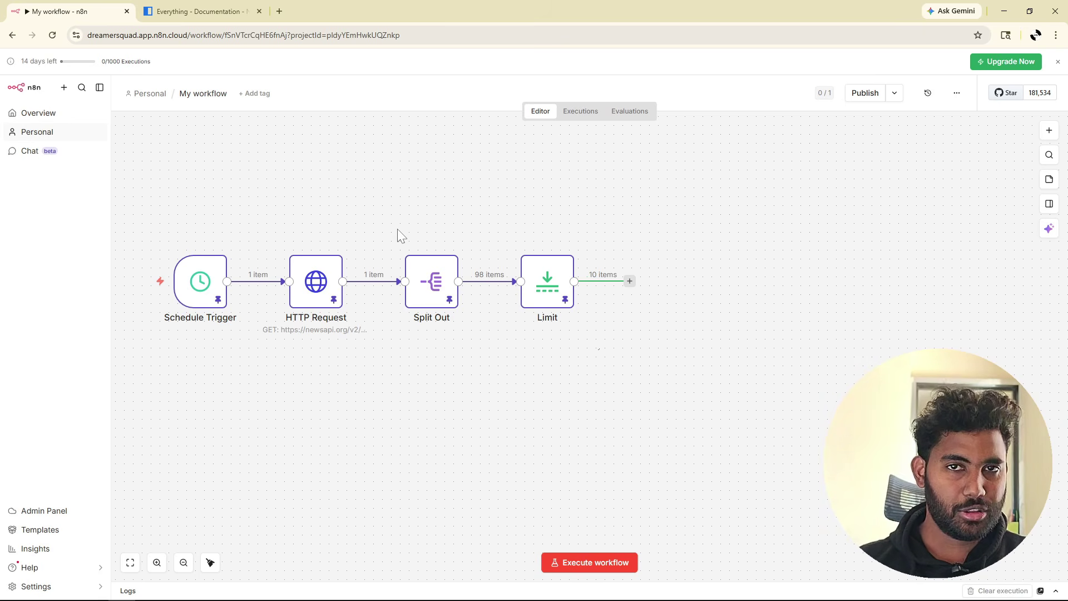
mouse_move(366, 273)
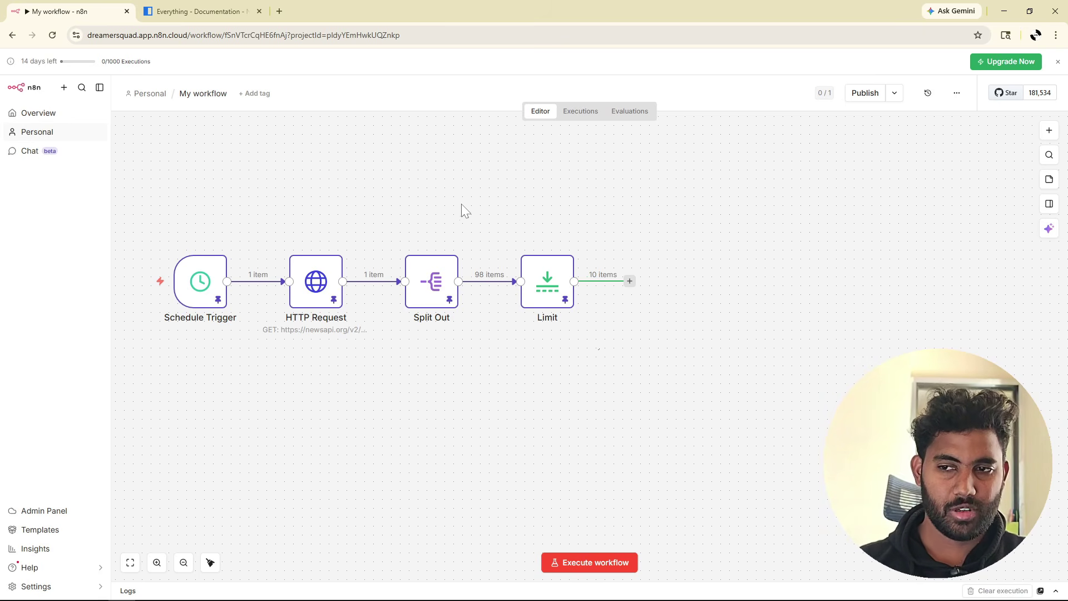
mouse_move(430, 288)
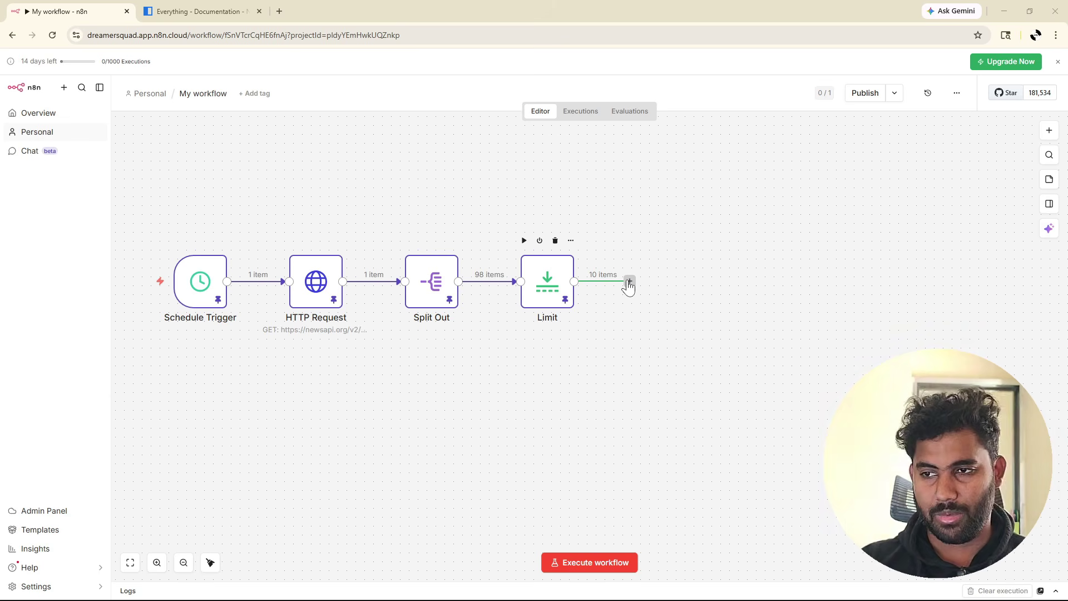
Add a Gmail 'Send a message' node after Limit and begin Google sign-in for its credential.
left_click(629, 282)
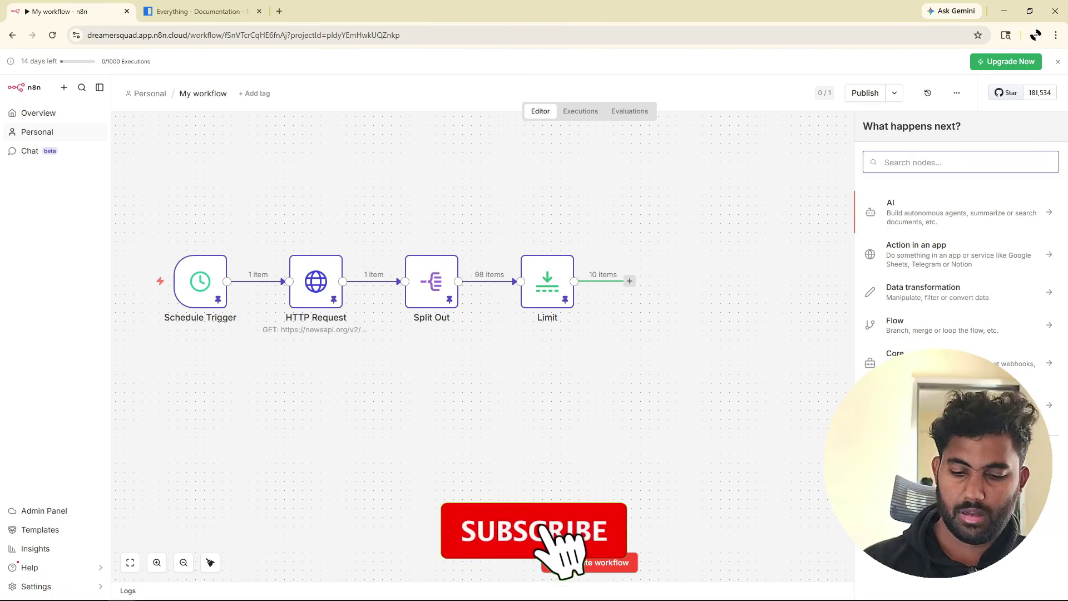
type("gmail")
left_click(896, 209)
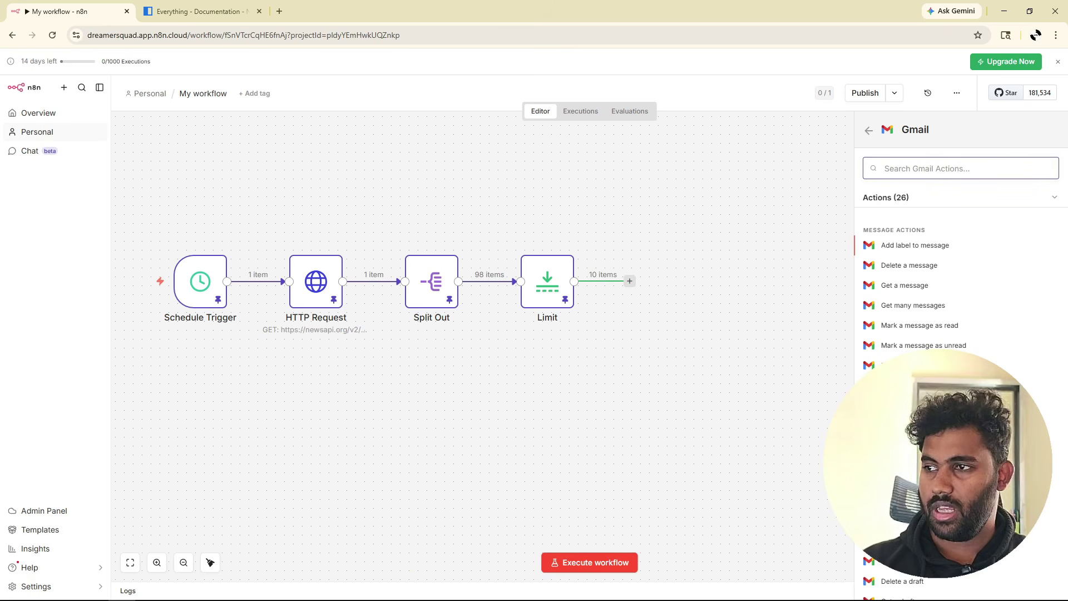
type("se")
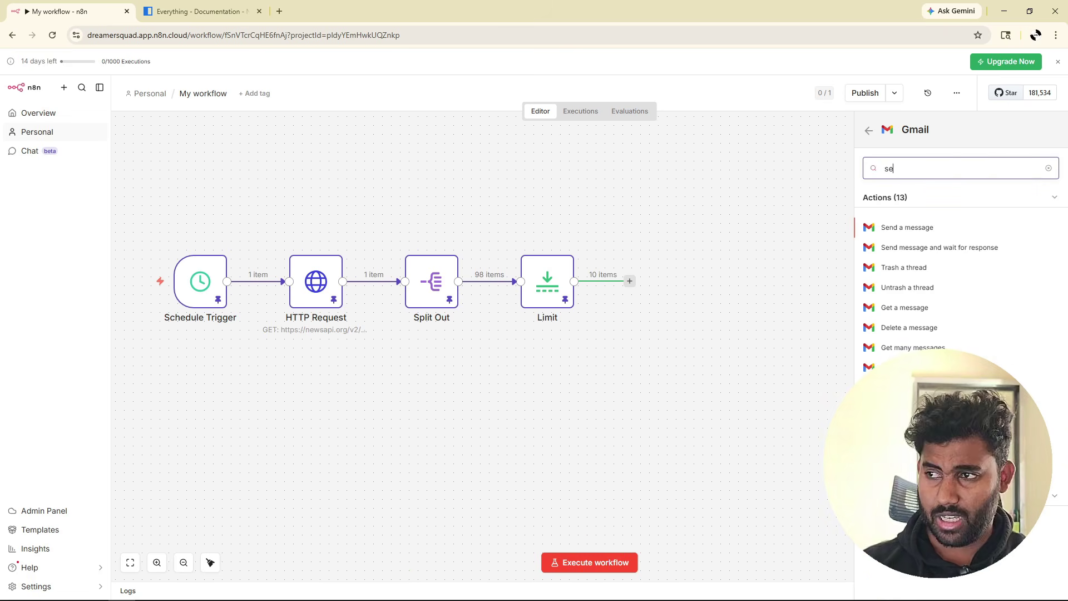
type("n")
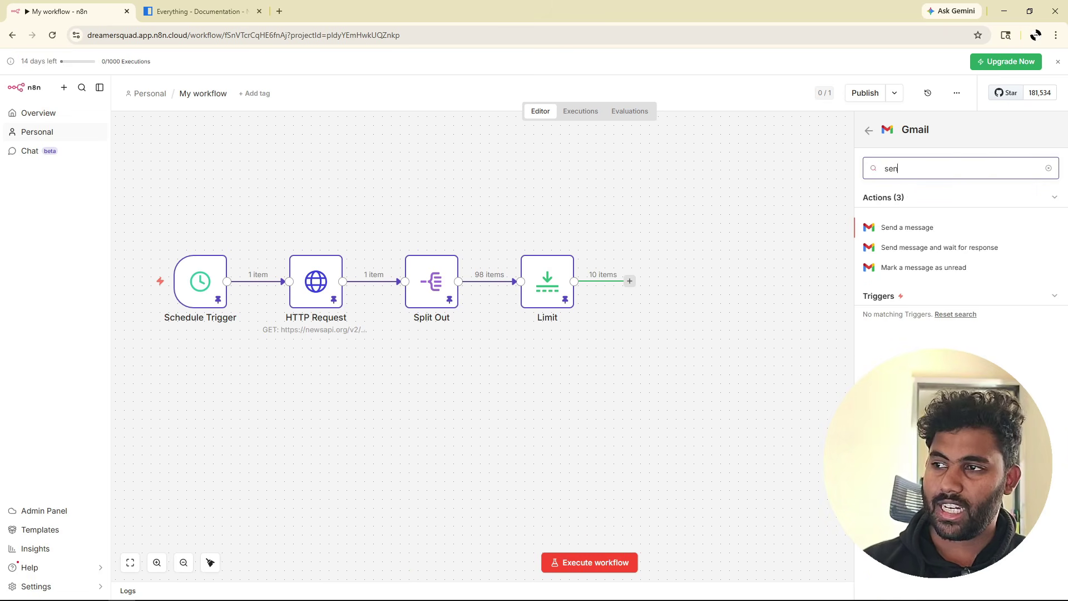
left_click(913, 228)
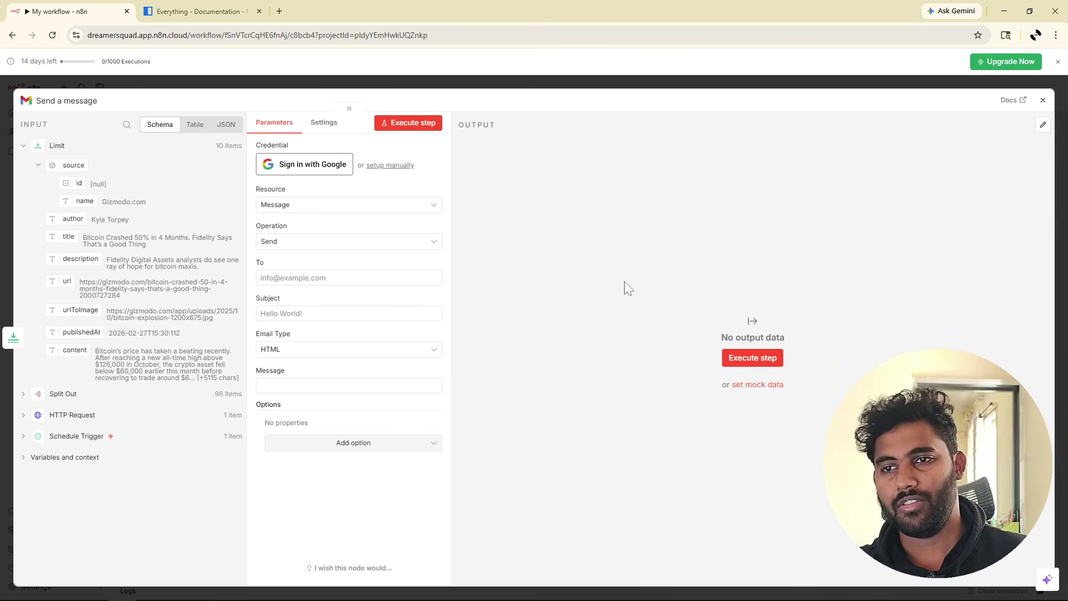
left_click(309, 174)
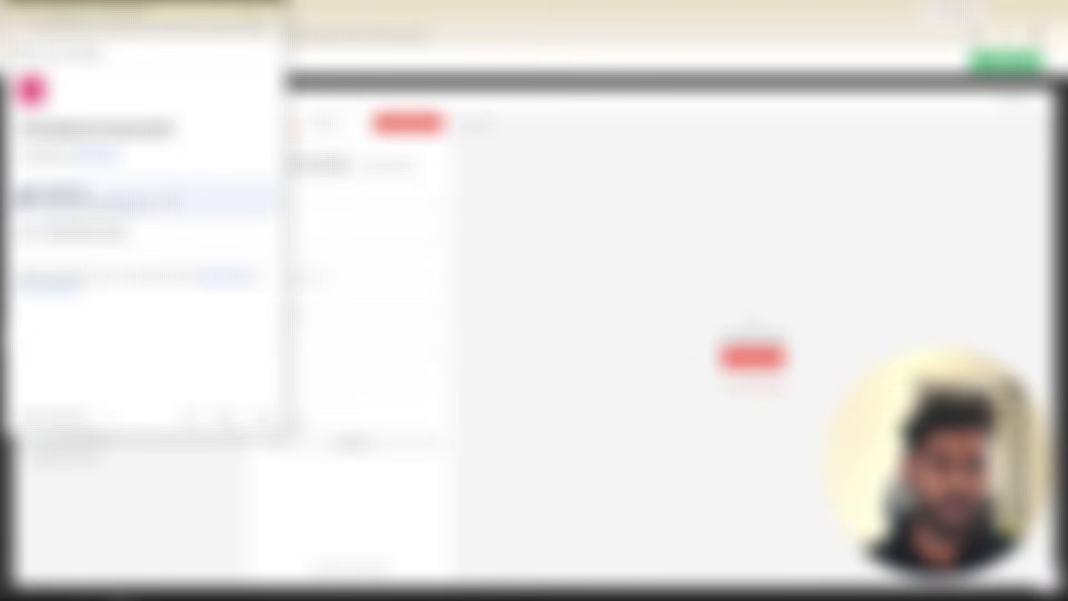
left_click(175, 201)
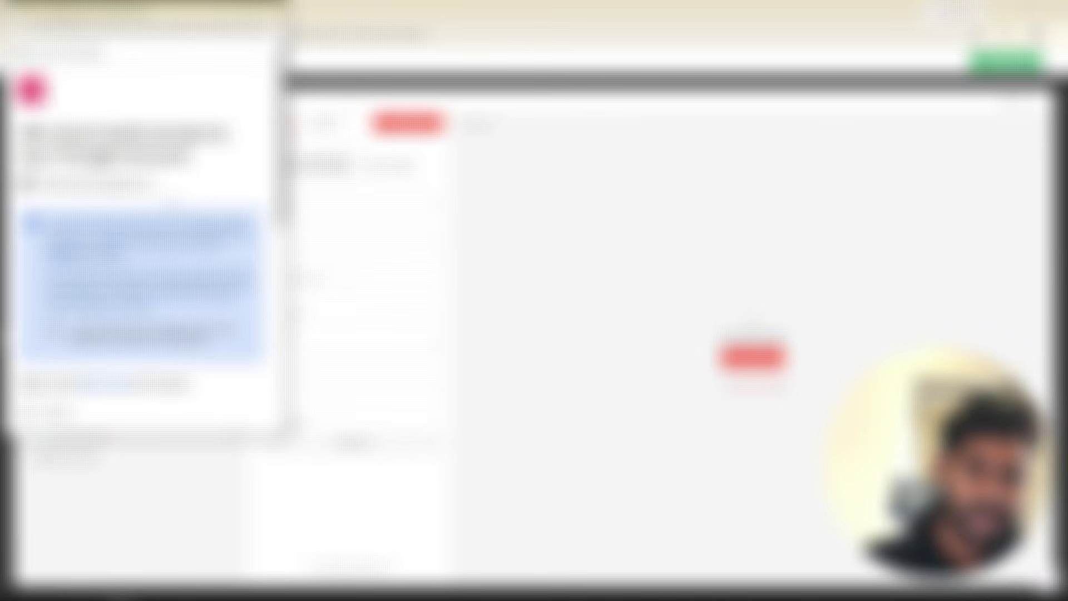
Grant n8n.cloud permission to read, compose and send Gmail emails, and continue.
scroll(145, 223, "down", 3)
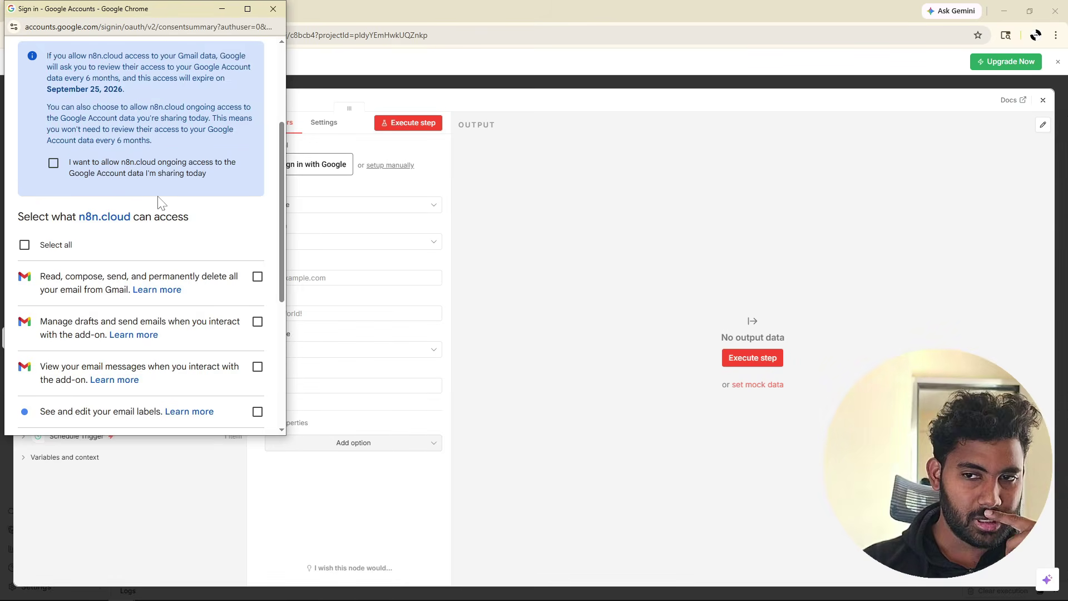
scroll(197, 255, "down", 3)
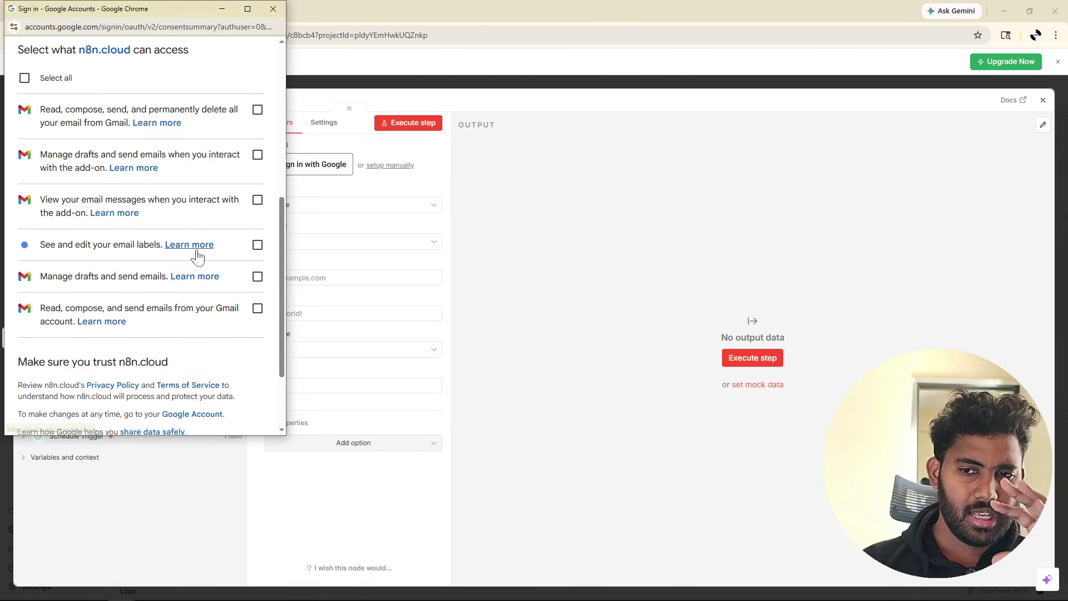
left_click(256, 310)
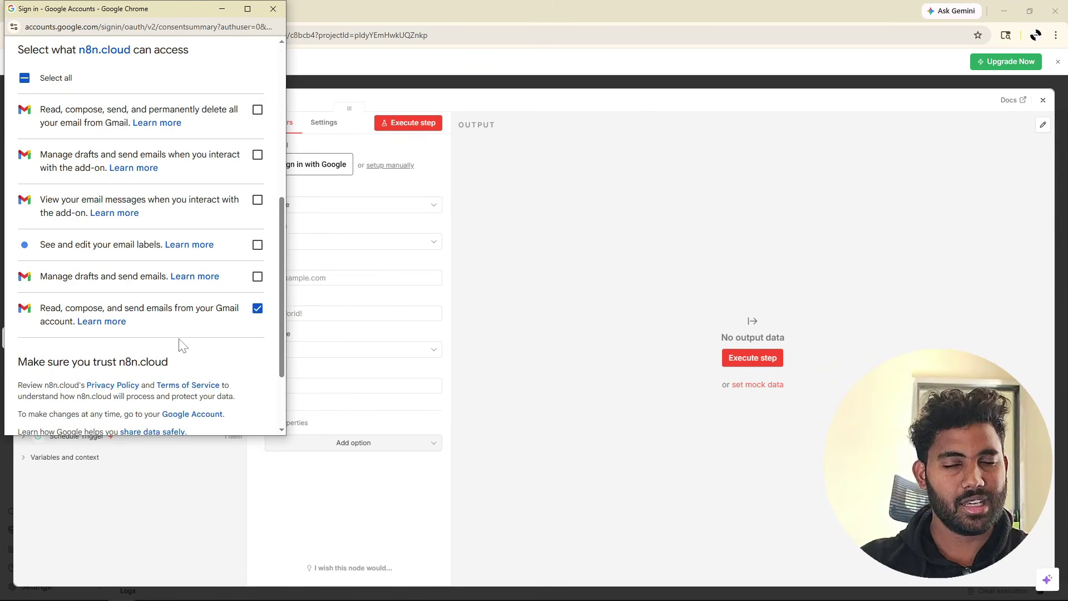
scroll(222, 312, "down", 2)
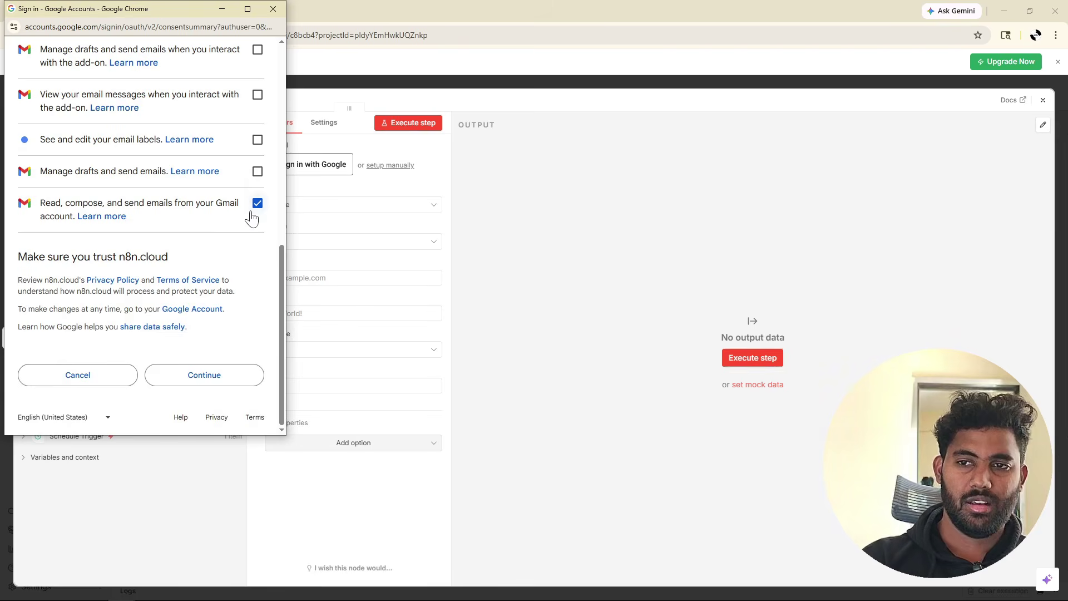
left_click(216, 374)
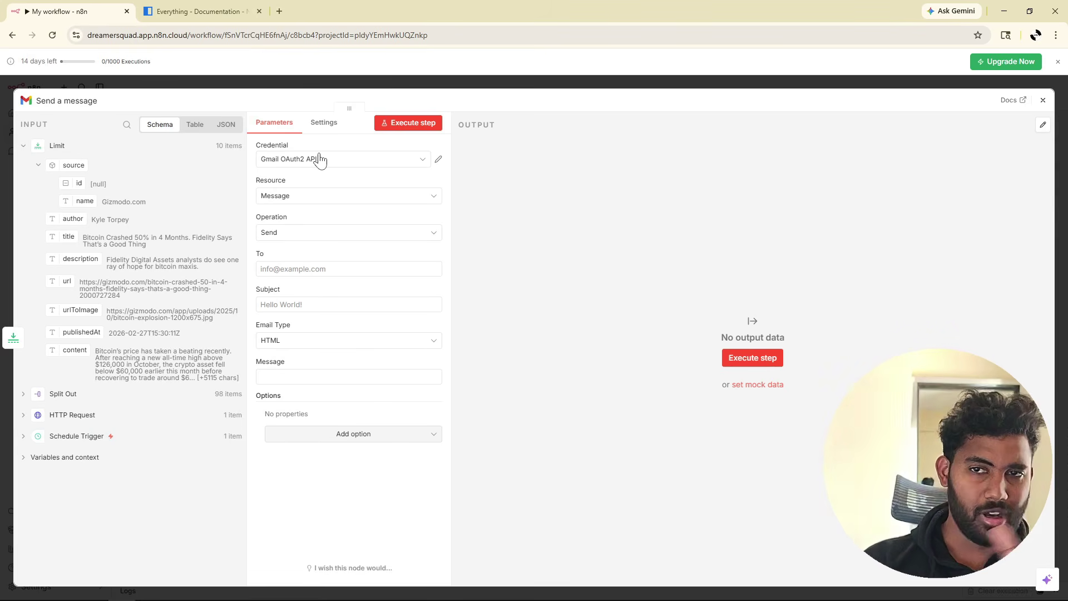
Set the Gmail operation to Send and enter the recipient's e-mail address.
left_click(315, 233)
left_click(286, 400)
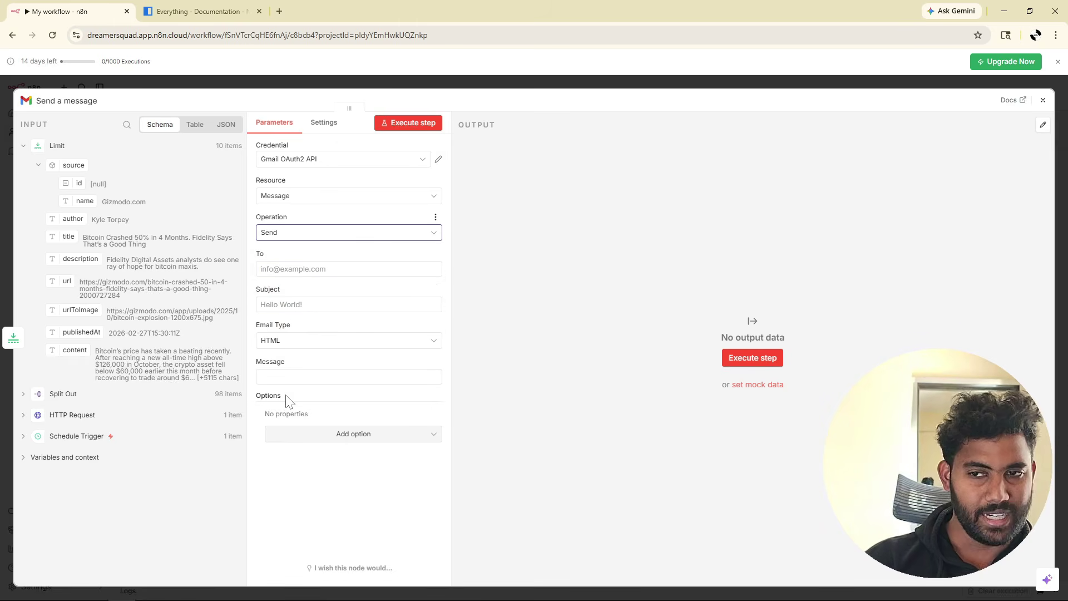
left_click(345, 269)
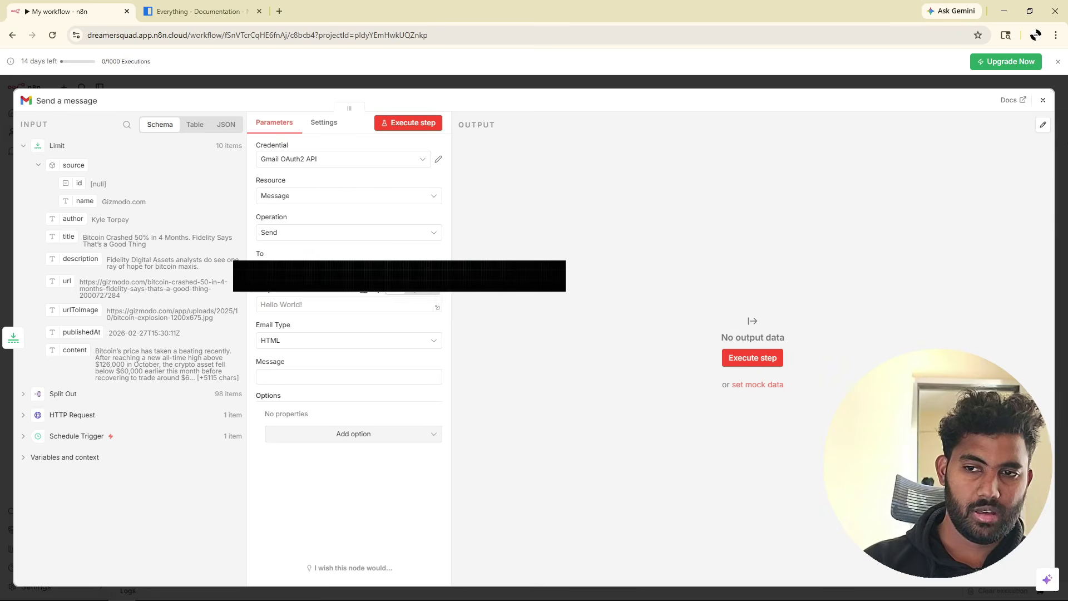
Give the email the subject 'Everyday news 6AM' and pick its email type.
left_click(345, 304)
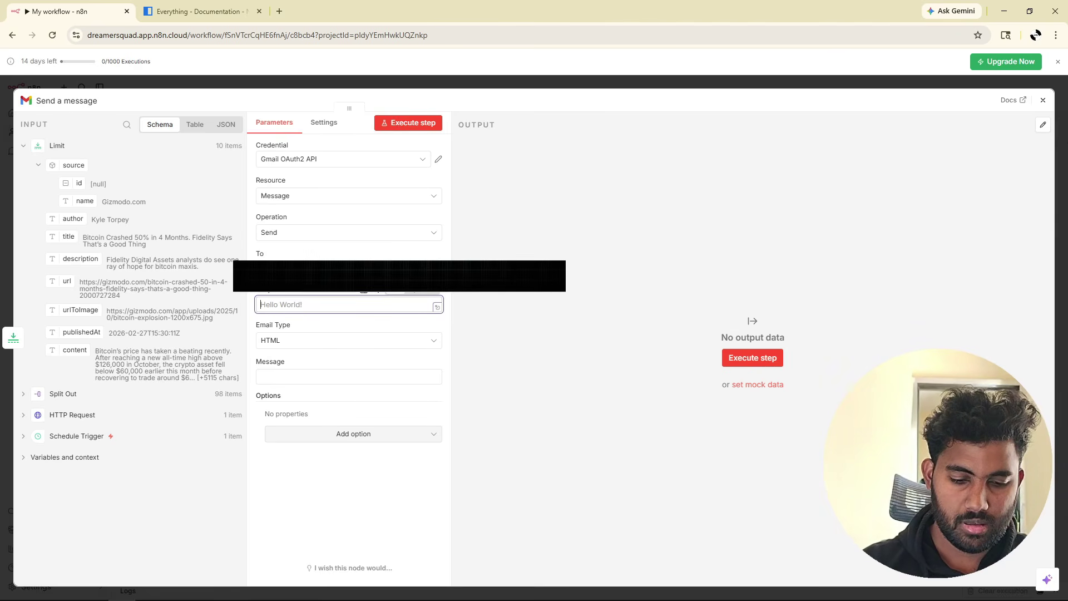
type("Everyf")
type("a")
key("BackSpace")
key("BackSpace")
type("day")
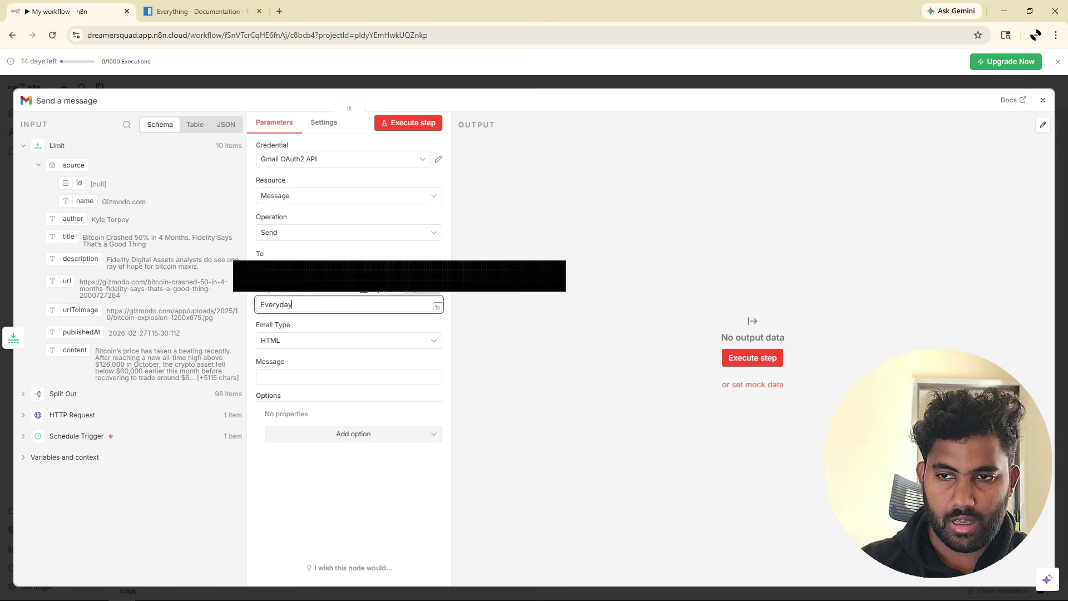
type(" news 6")
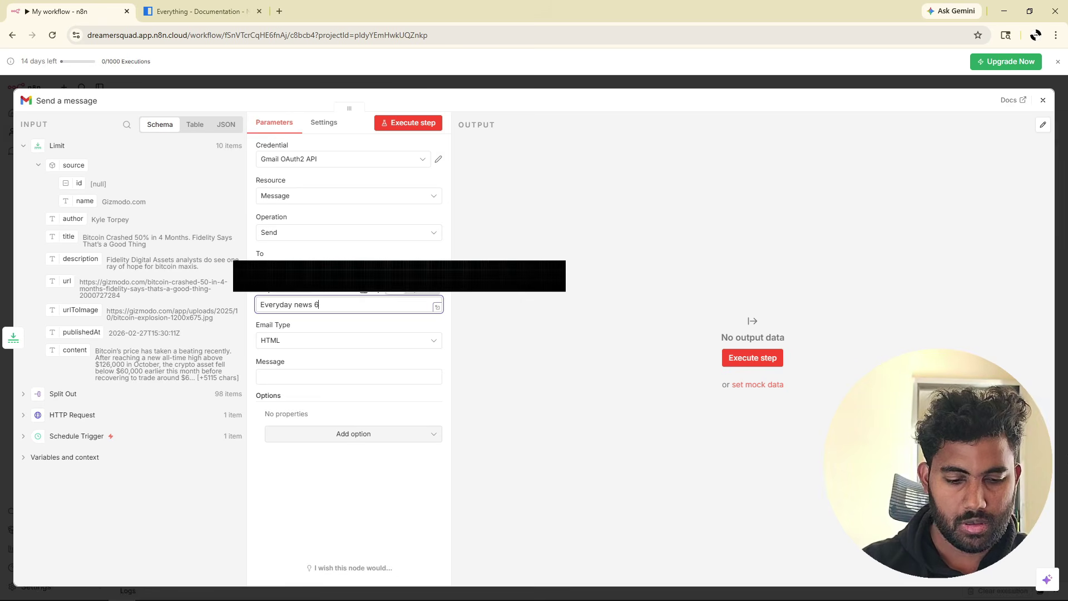
type("AM")
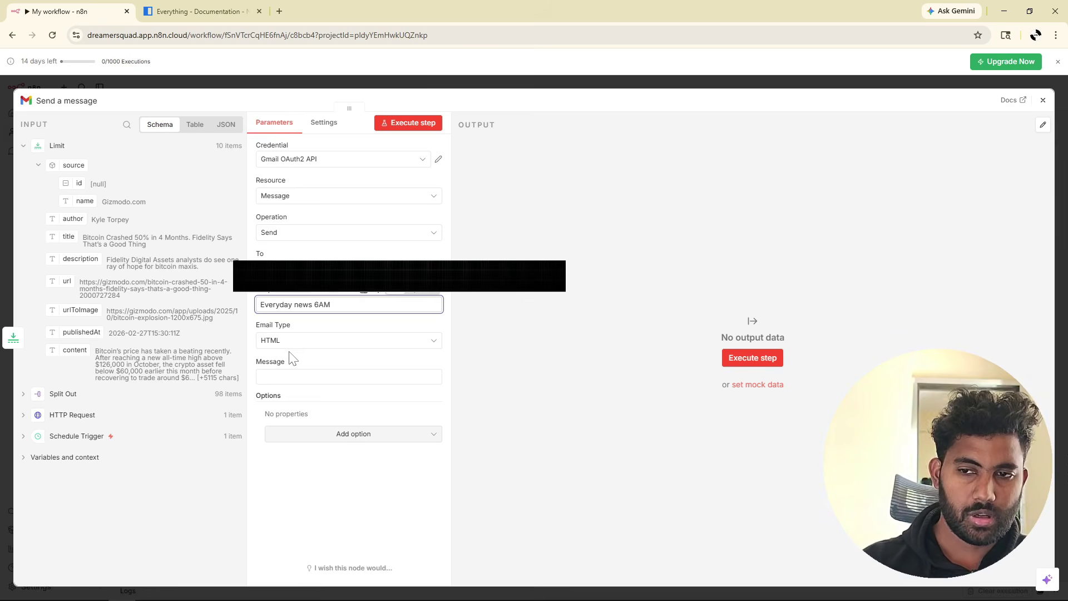
left_click(288, 344)
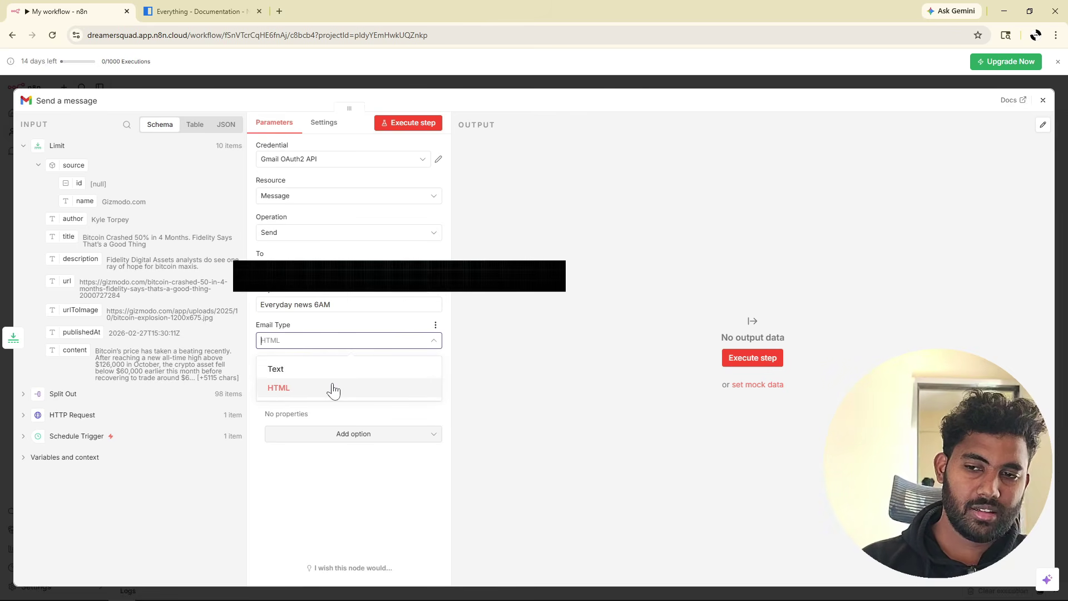
Keep HTML as the email type and start the message with the heading '<h1>New articles</h1>'.
left_click(287, 388)
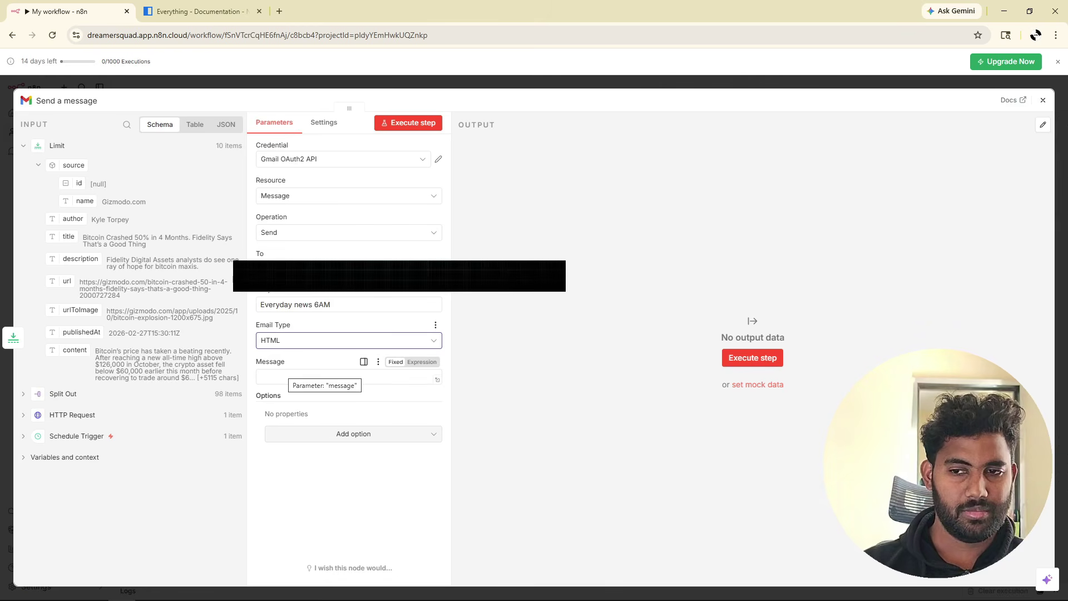
left_click(339, 377)
type("<>")
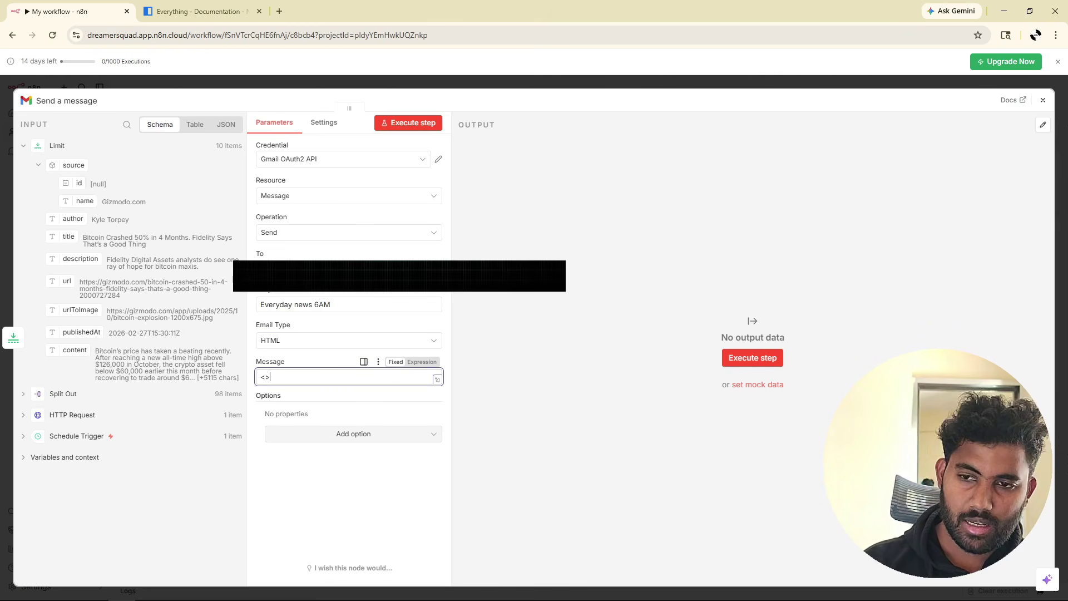
type("h1")
key("Right")
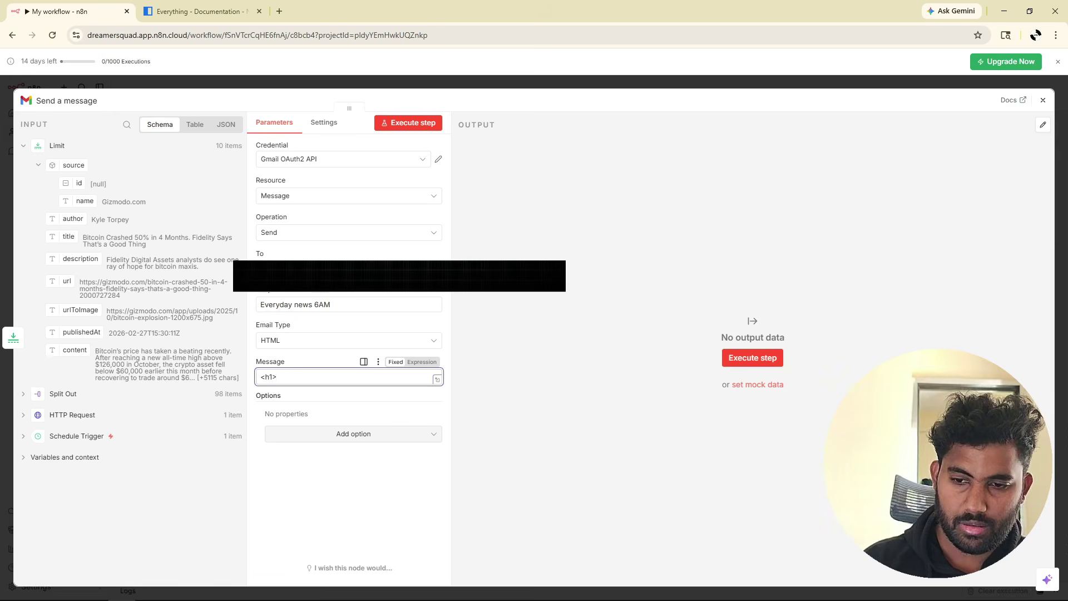
type("<>h1>")
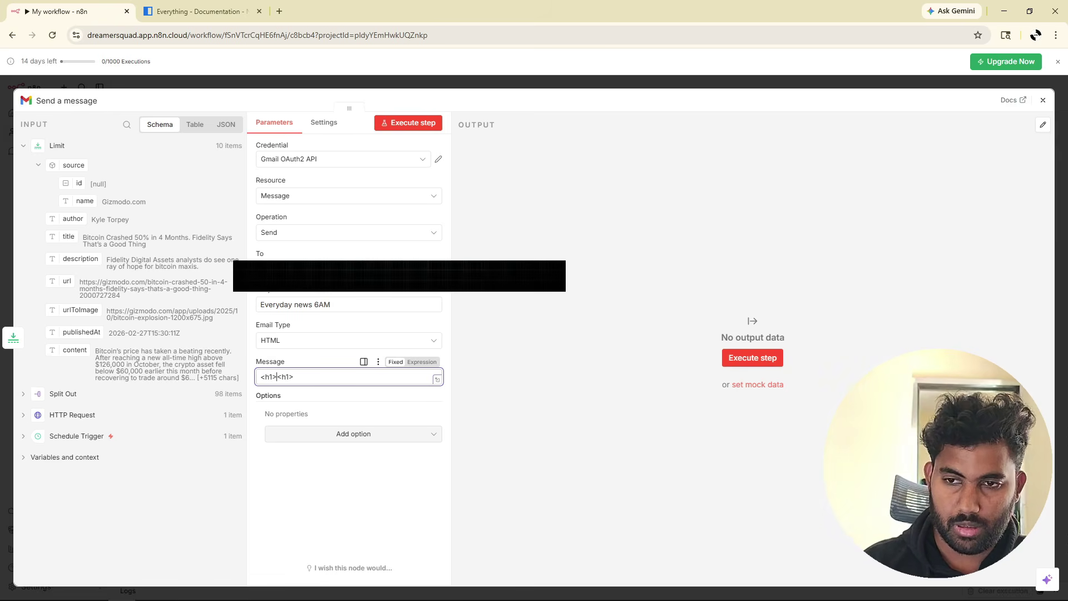
type("/")
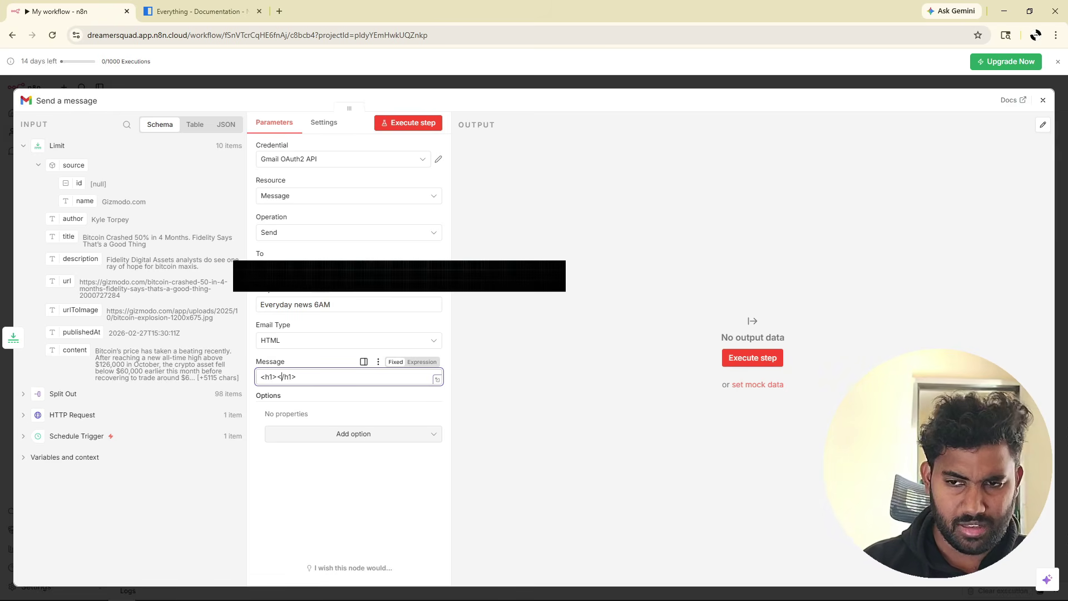
type("New are")
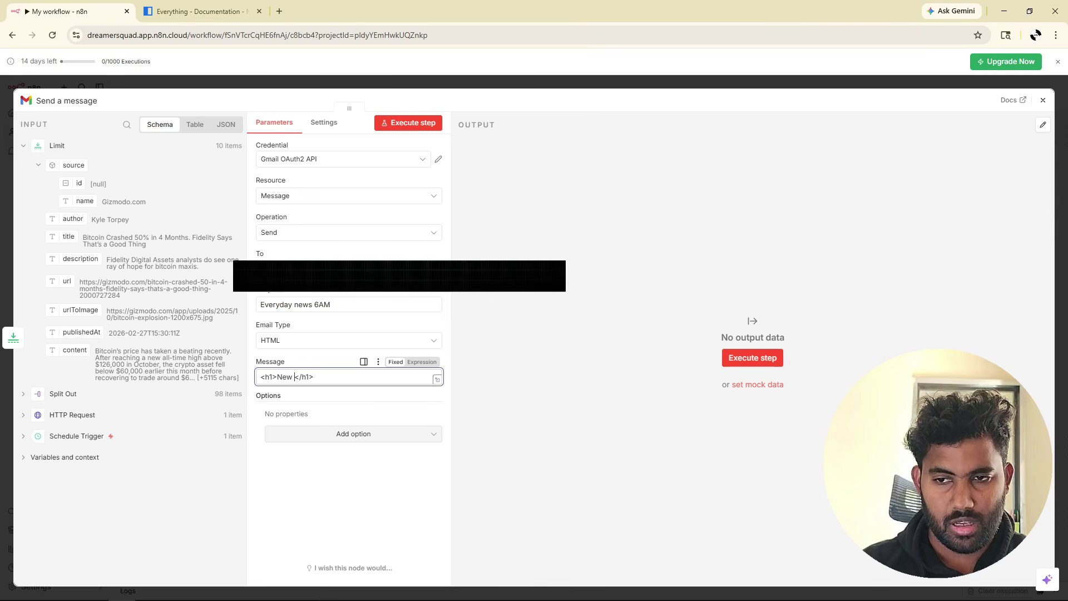
key("BackSpace")
key("BackSpace")
key("BackSpace")
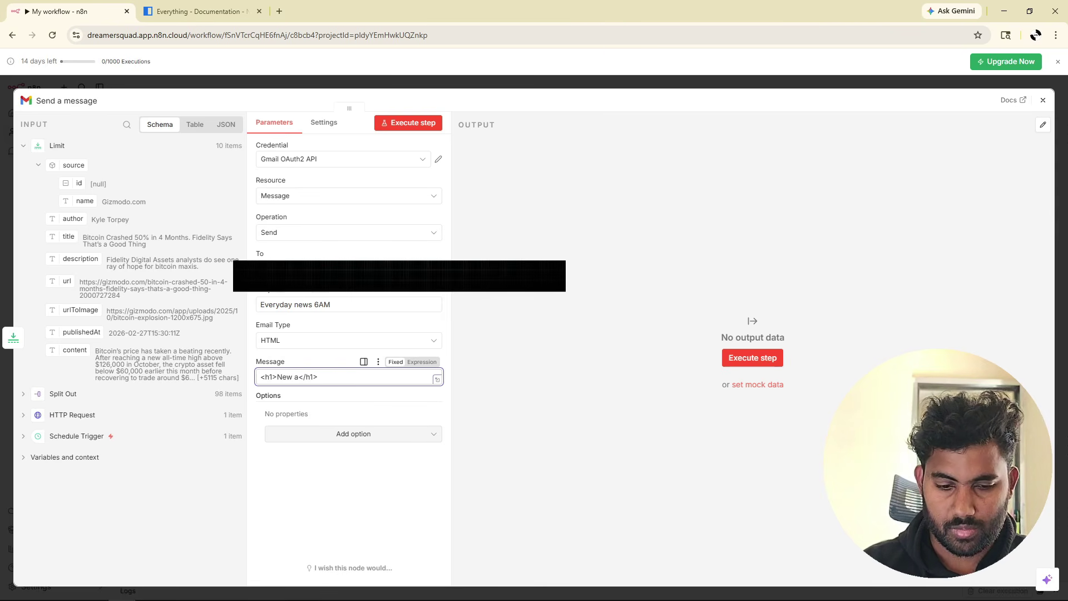
type("rticles")
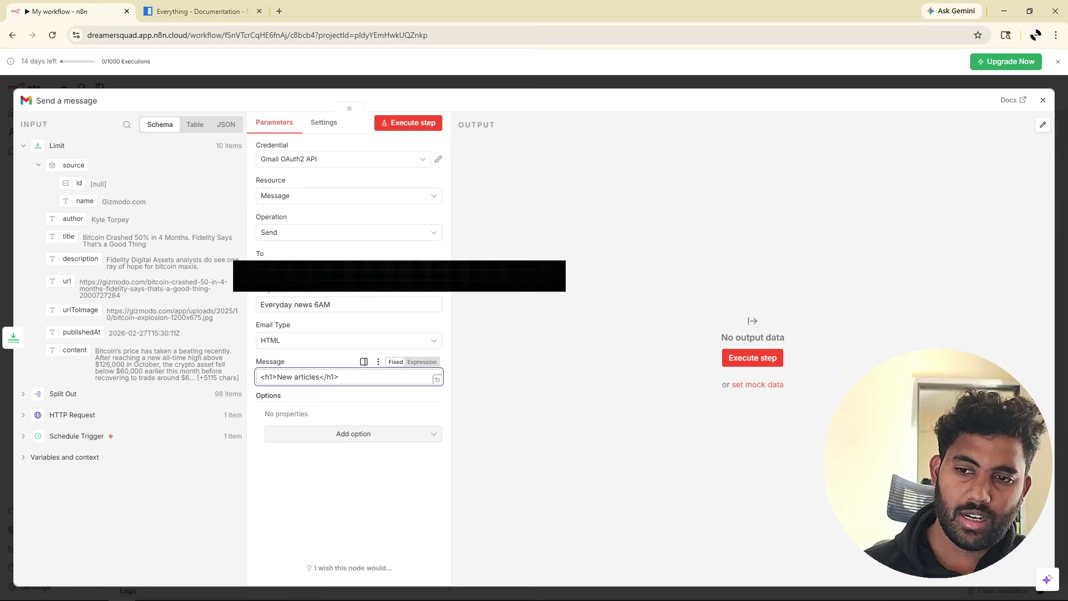
Add each article's content after the heading and send the email for all 10 articles.
left_click(35, 167)
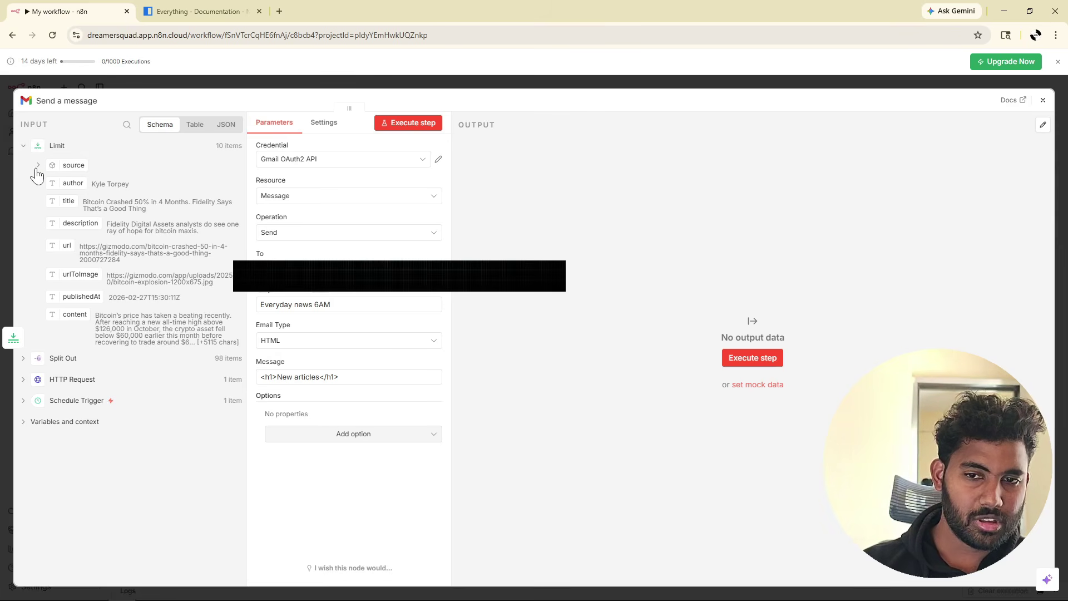
double_click(38, 166)
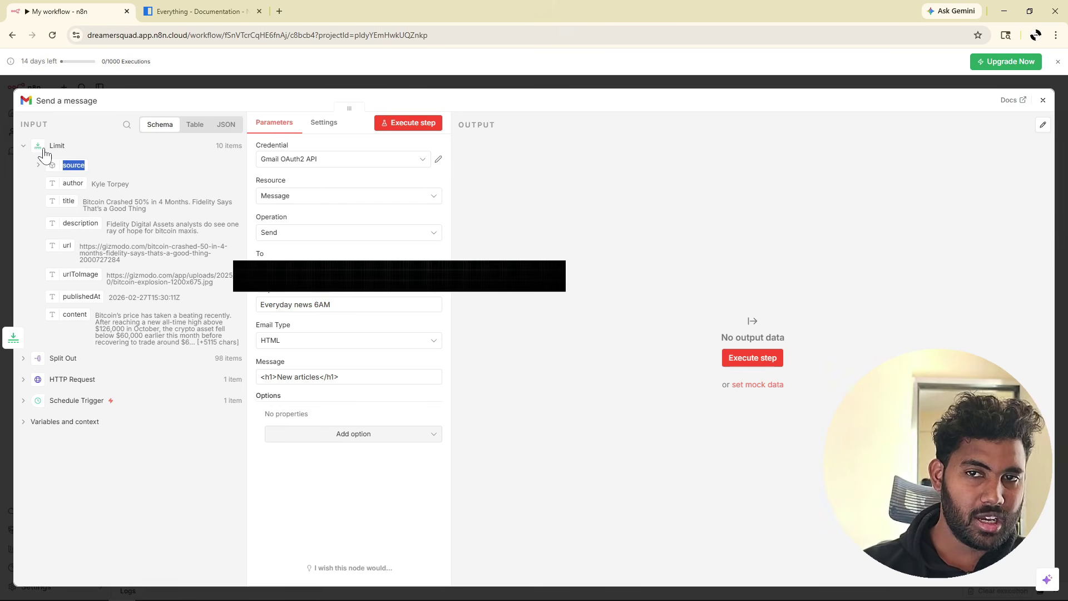
left_click(102, 512)
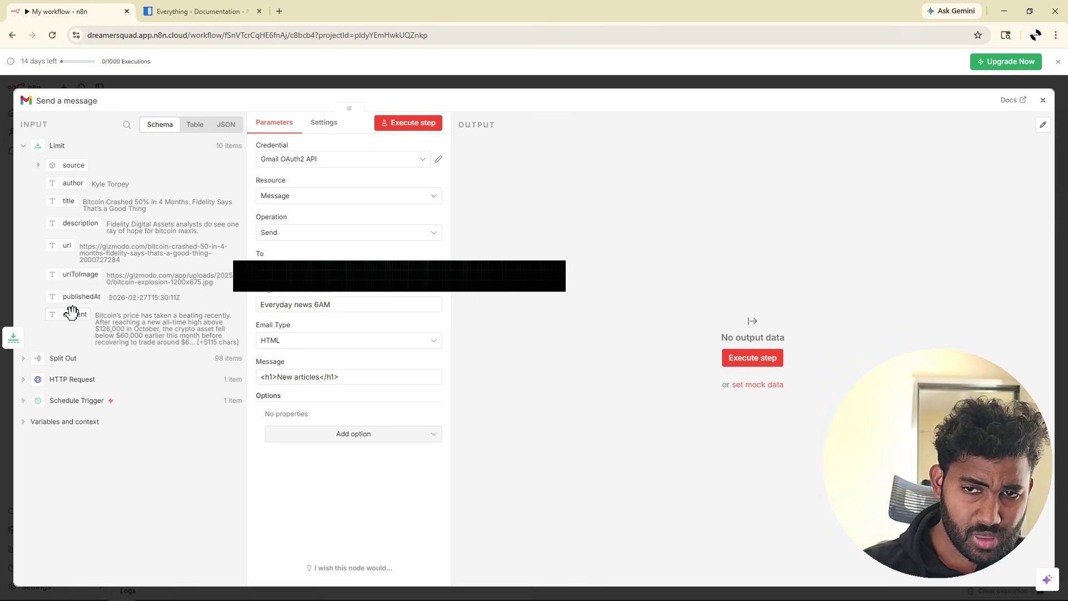
left_click_drag(70, 312, 348, 381)
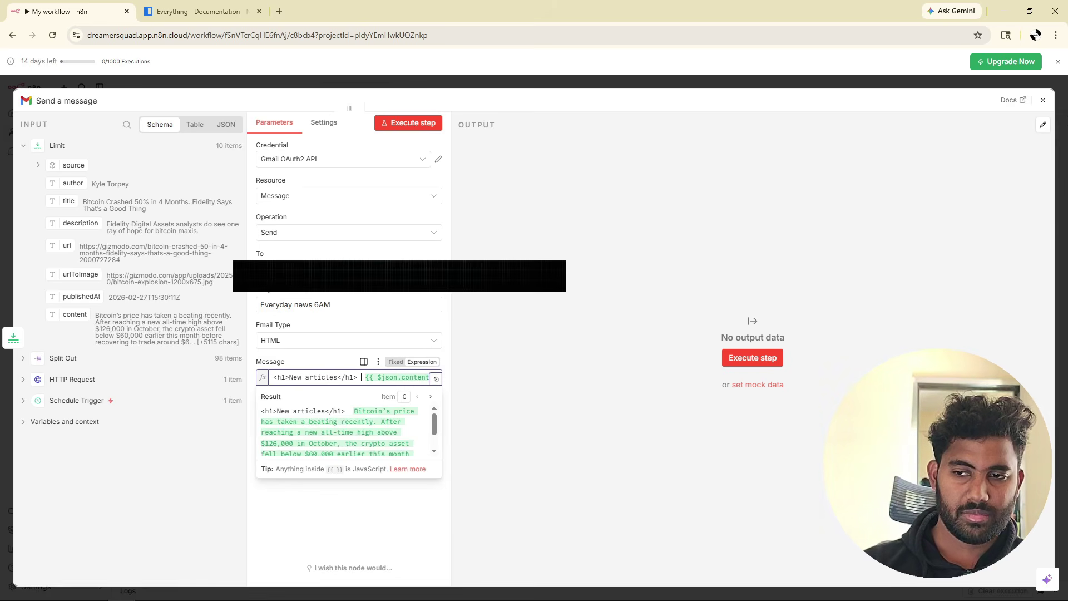
left_click(323, 364)
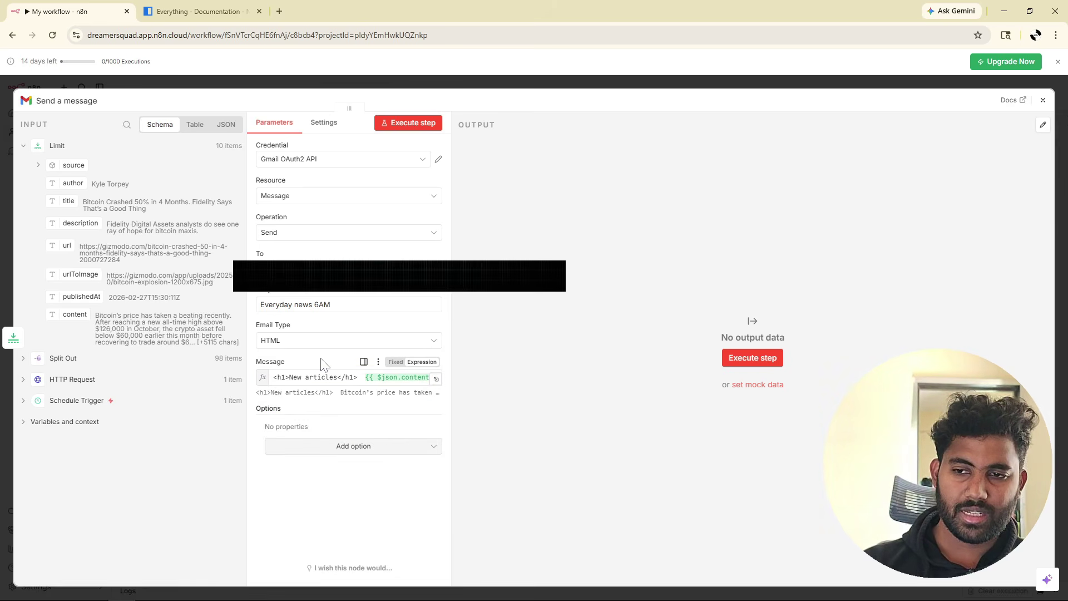
left_click(405, 123)
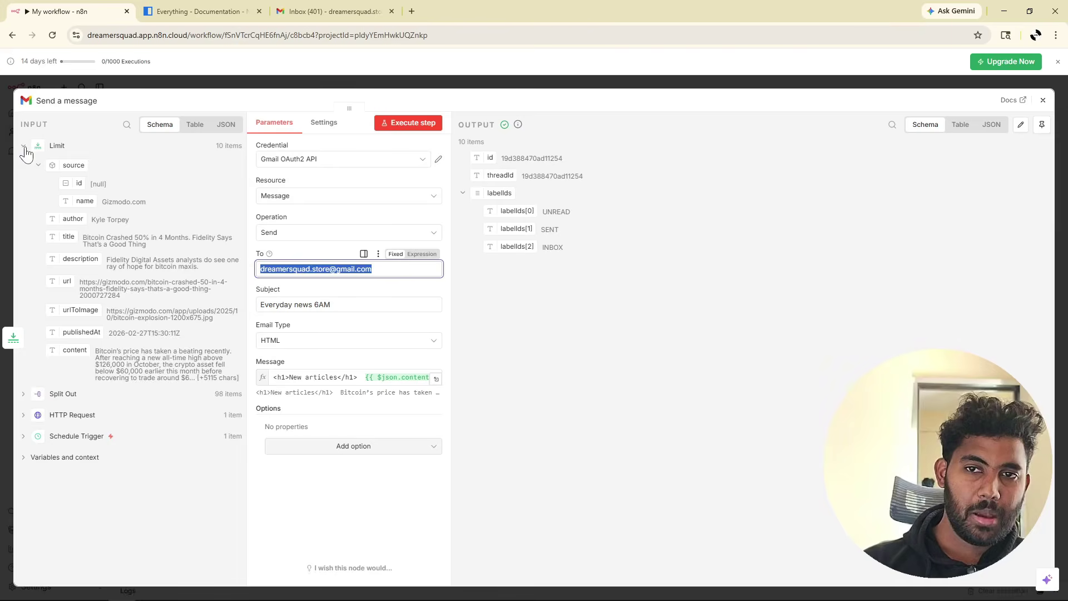
Collapse the Limit input data tree in the Send a message node.
left_click(225, 148)
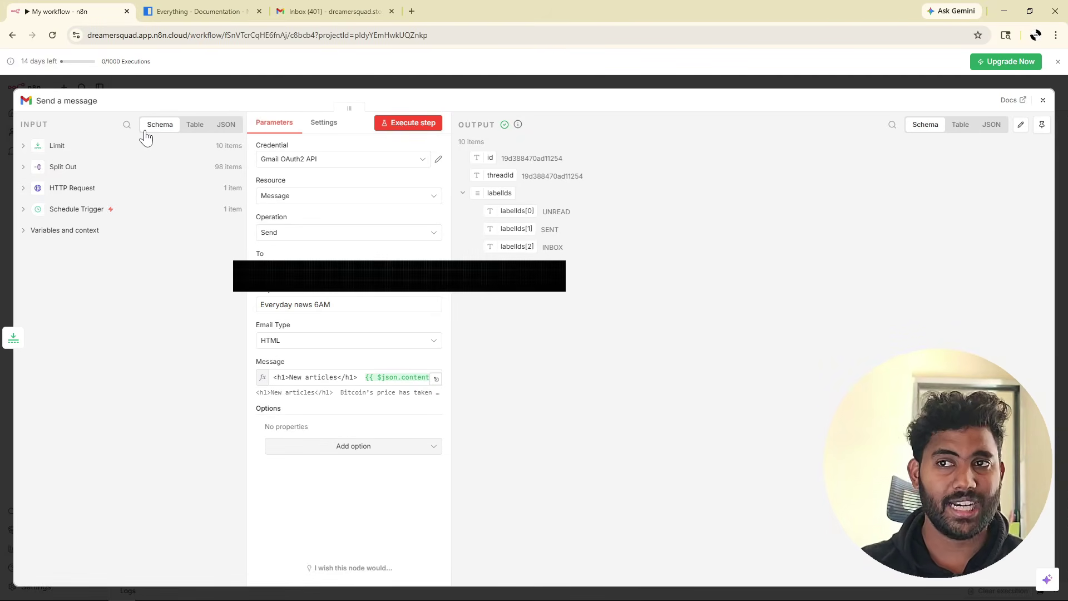
Add a Code in JavaScript node on the connection between Limit and Send a message.
left_click(1042, 101)
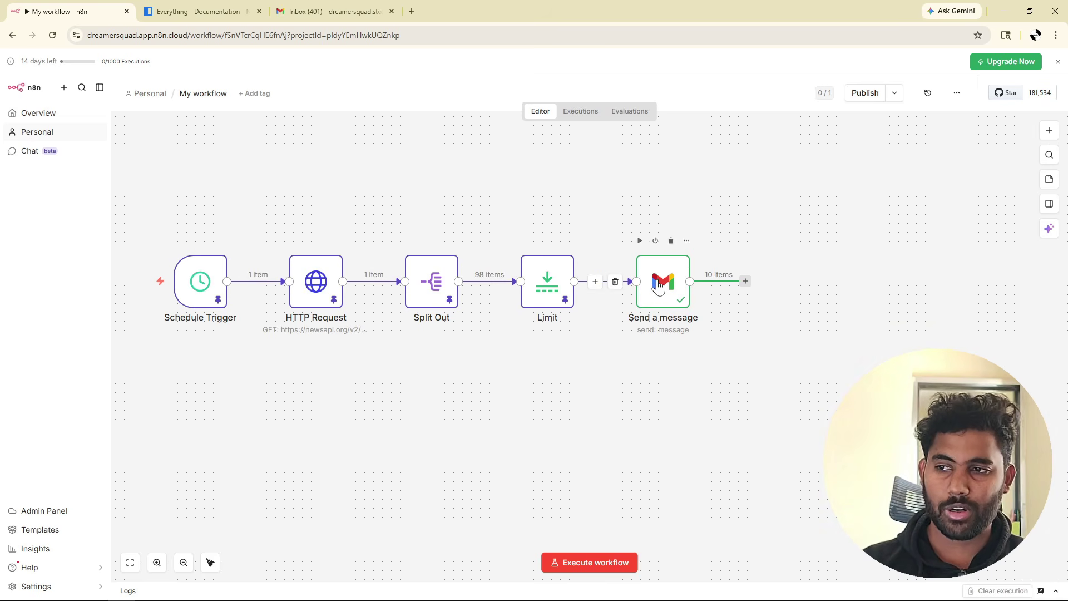
mouse_move(595, 297)
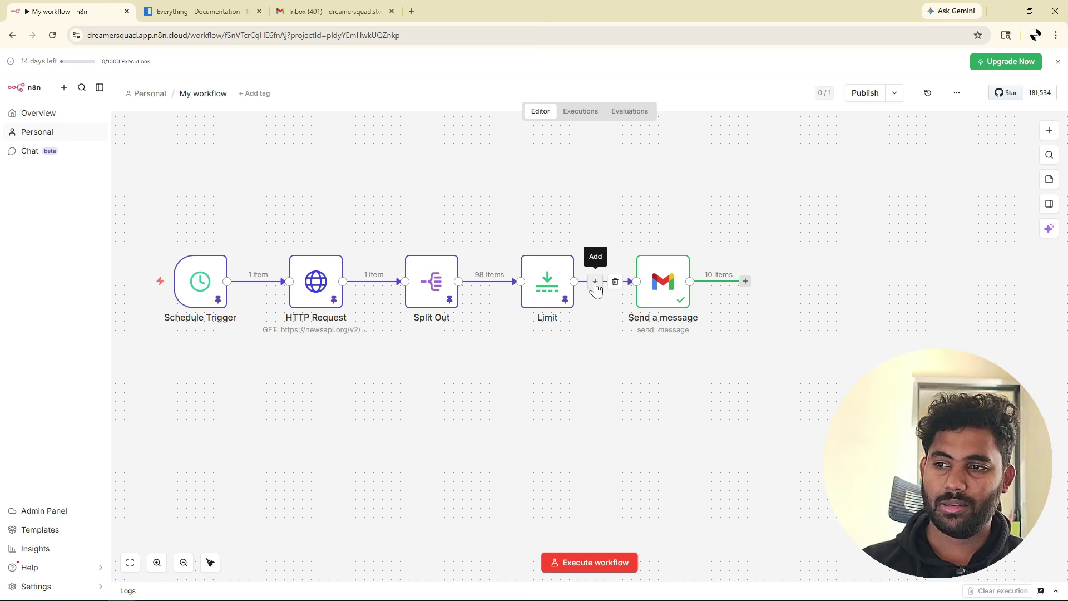
left_click(595, 283)
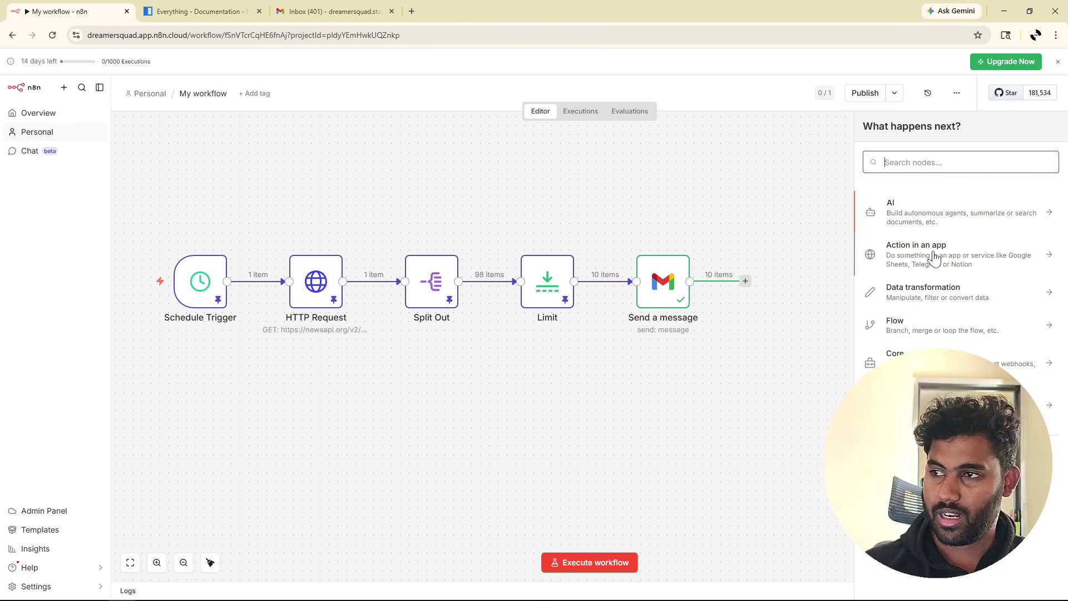
type("code")
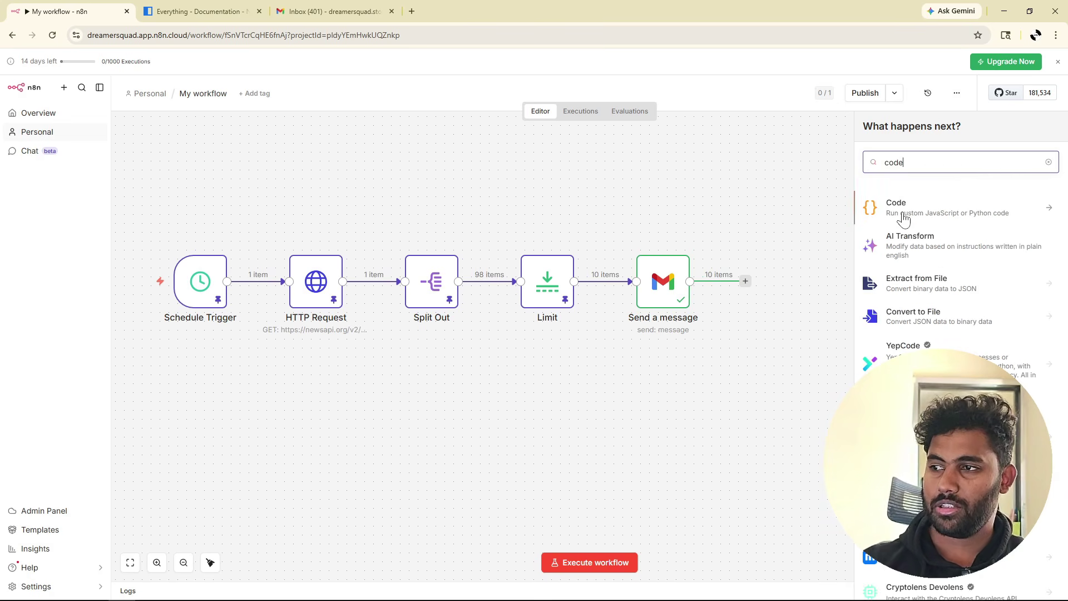
left_click(1009, 216)
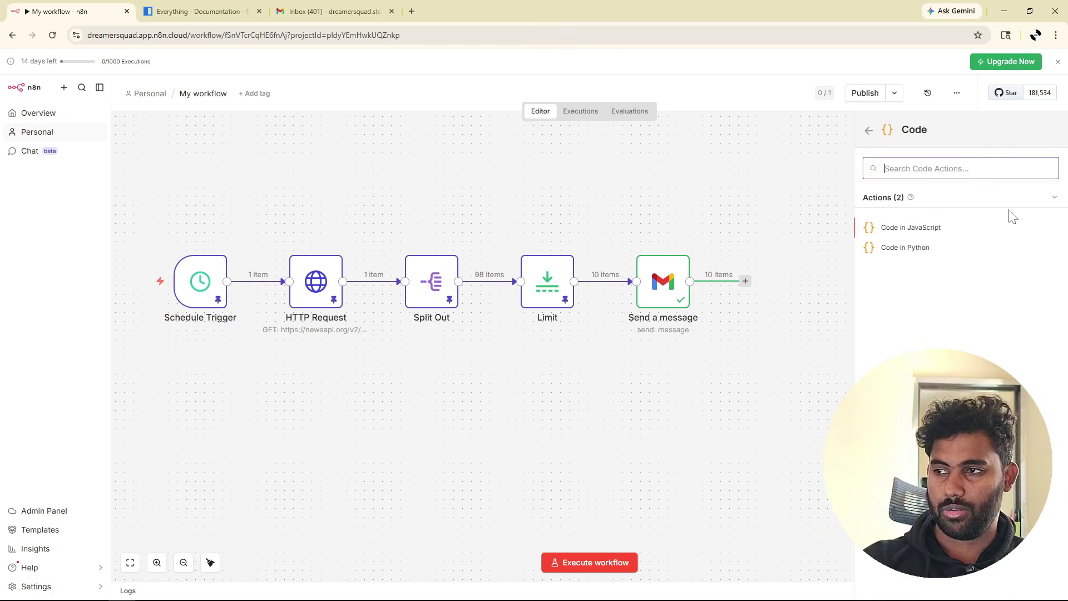
left_click(916, 229)
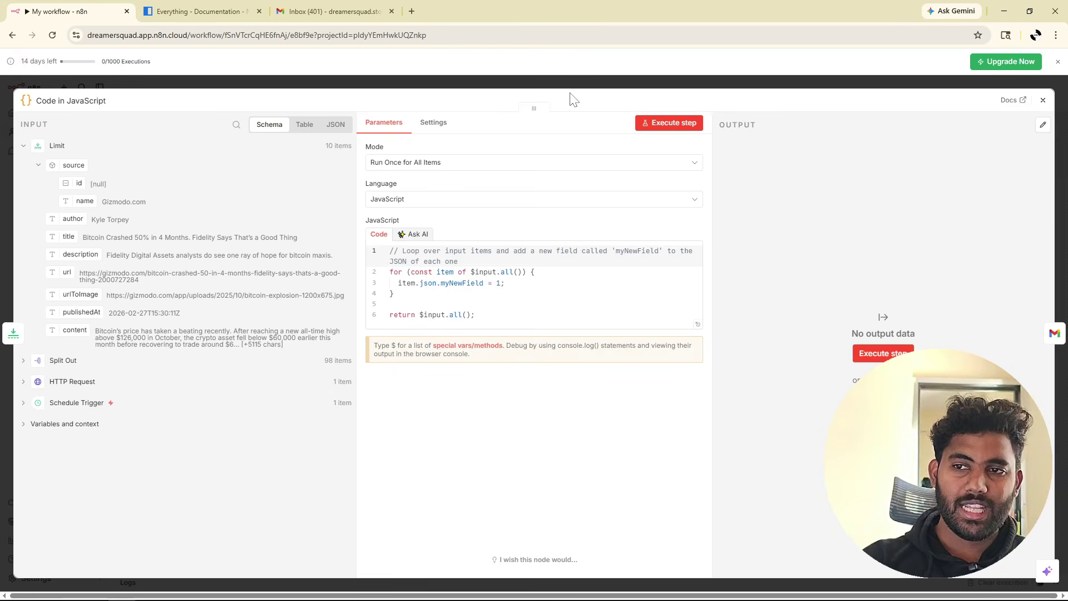
Replace the Code node's sample JavaScript with the pasted allArticles loop code.
left_click(24, 146)
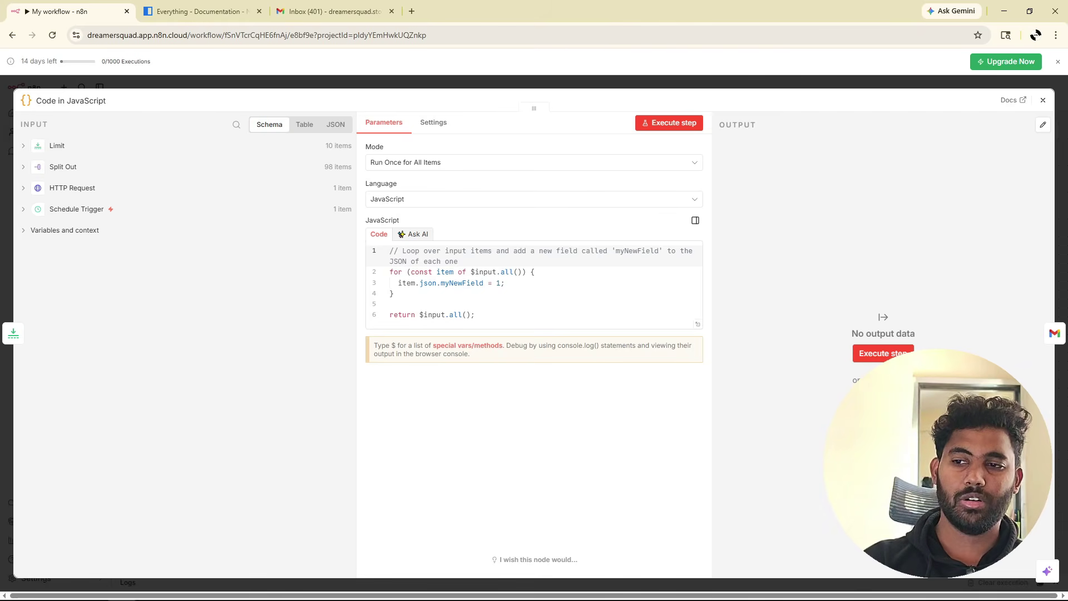
key("ctrl+a")
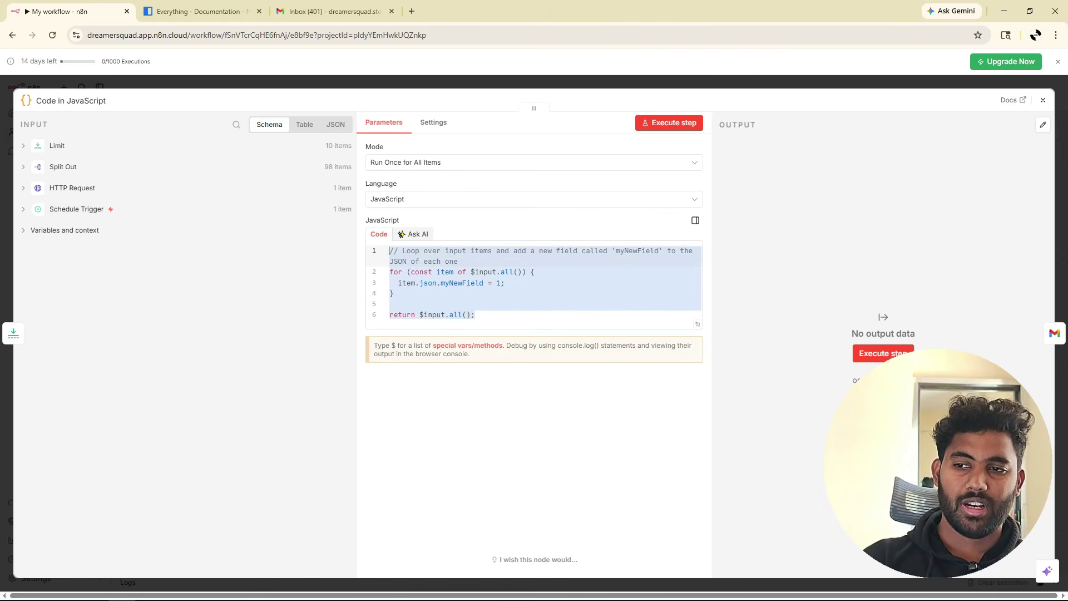
left_click(475, 315)
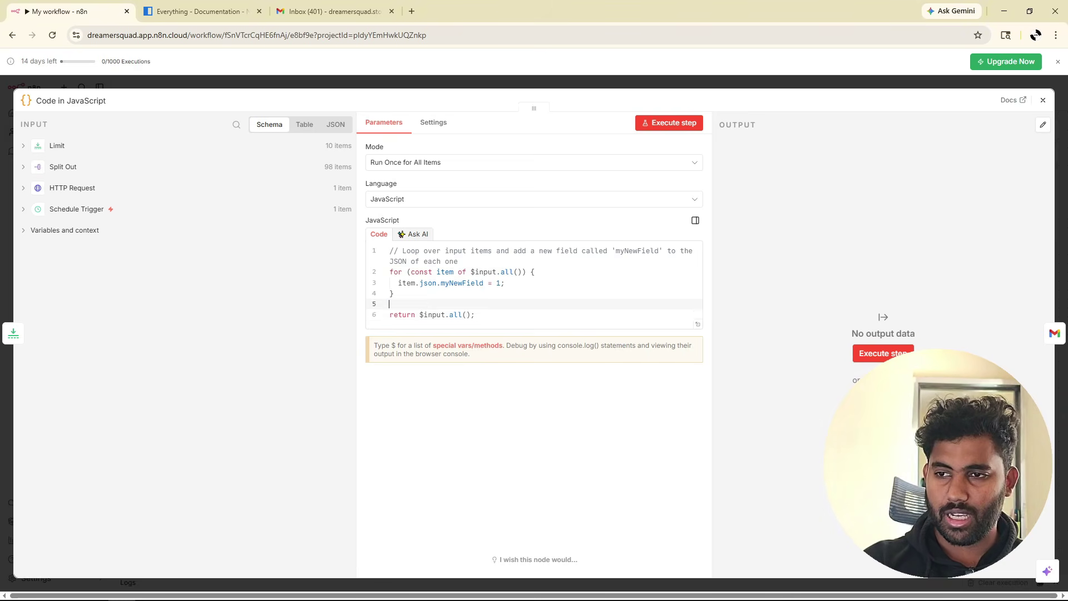
key("ctrl+a")
type("let allArticles = \"\";  for (const item of $input.all()) {   item.json.myNewField = 1;    let article = `<h1>${item.json.title}</h1><br><p>${item.json.content}</p><br>`;   allArticles += article; }  // Return as an array of items (VERY IMPORTANT) return [   {     json: {       allArticles: allArticles     }   } ];")
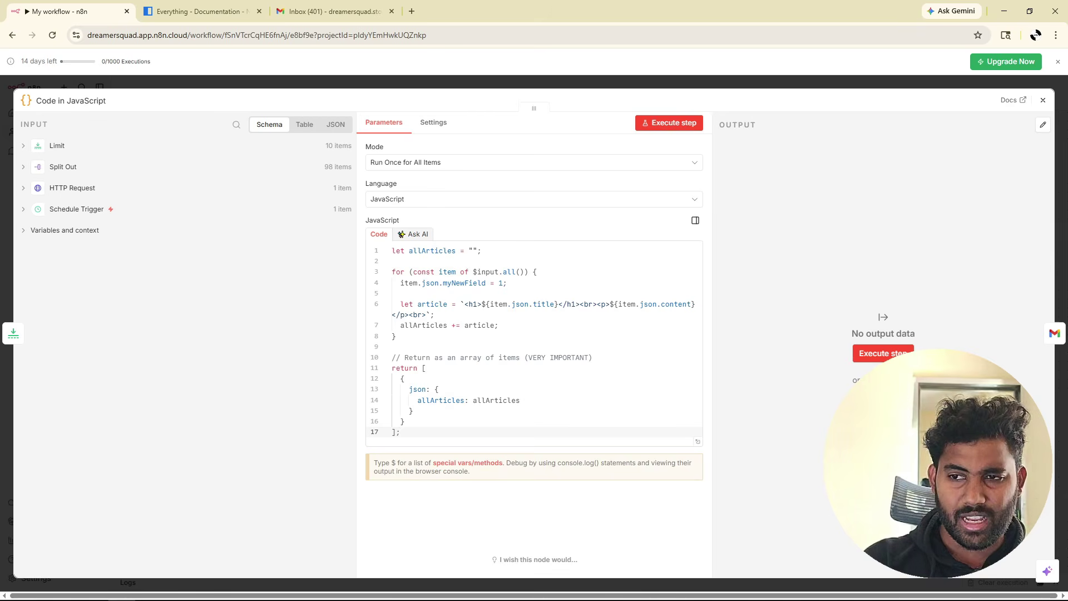
Review the code: allArticles variable, $input.all() loop, per-article HTML and returned json object.
double_click(432, 251)
left_click_drag(461, 250, 481, 251)
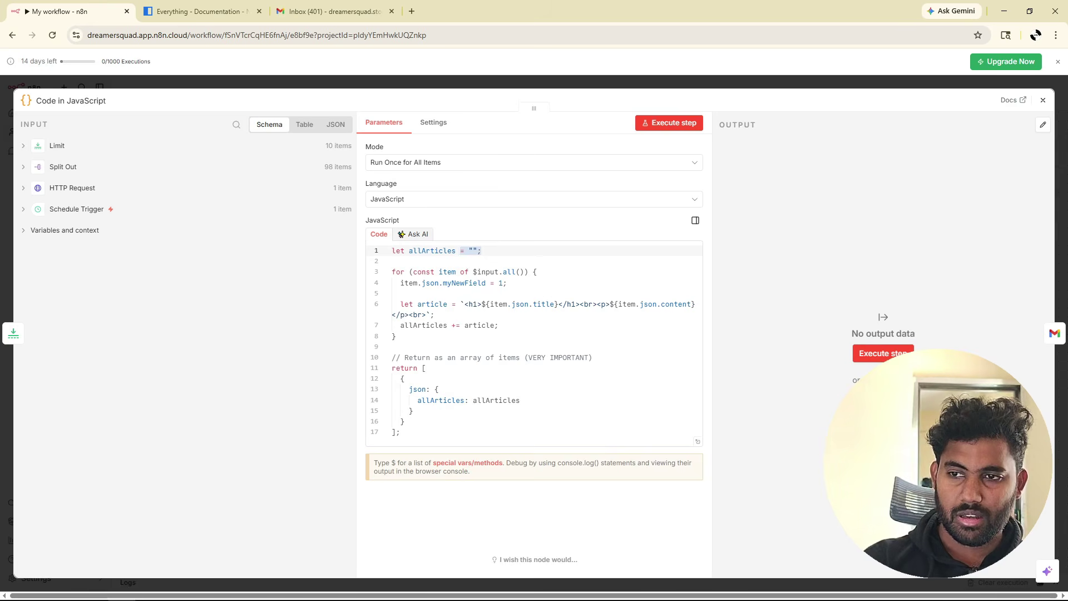
left_click_drag(523, 272, 473, 272)
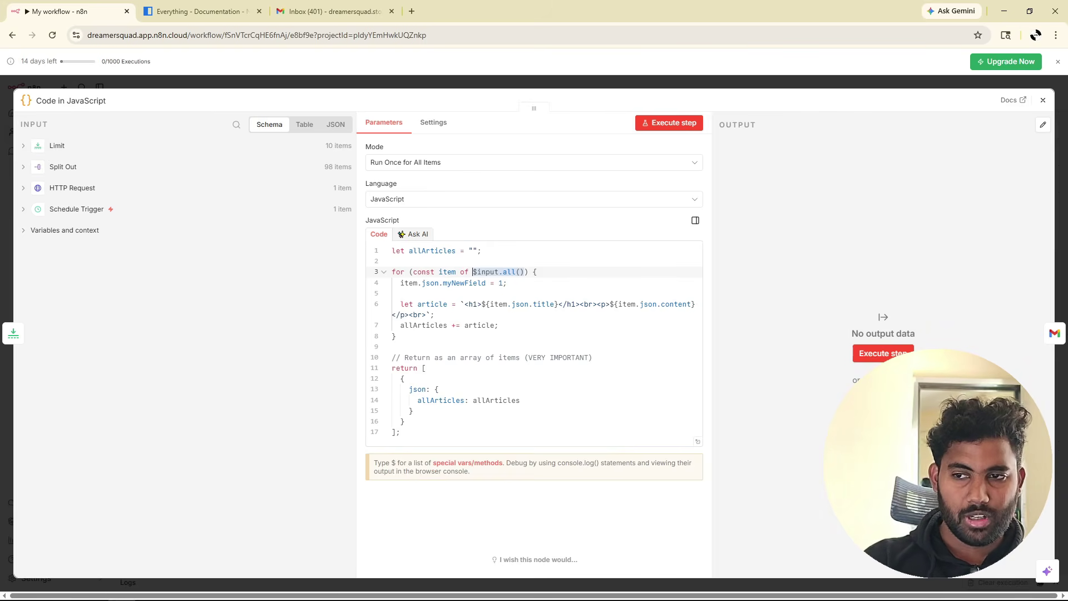
triple_click(395, 303)
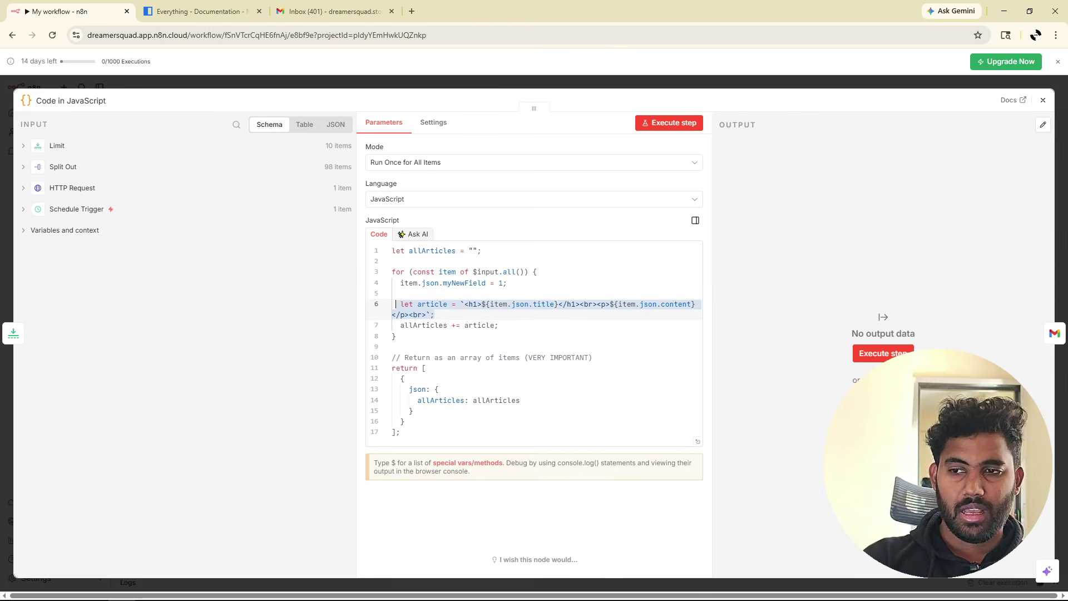
double_click(432, 250)
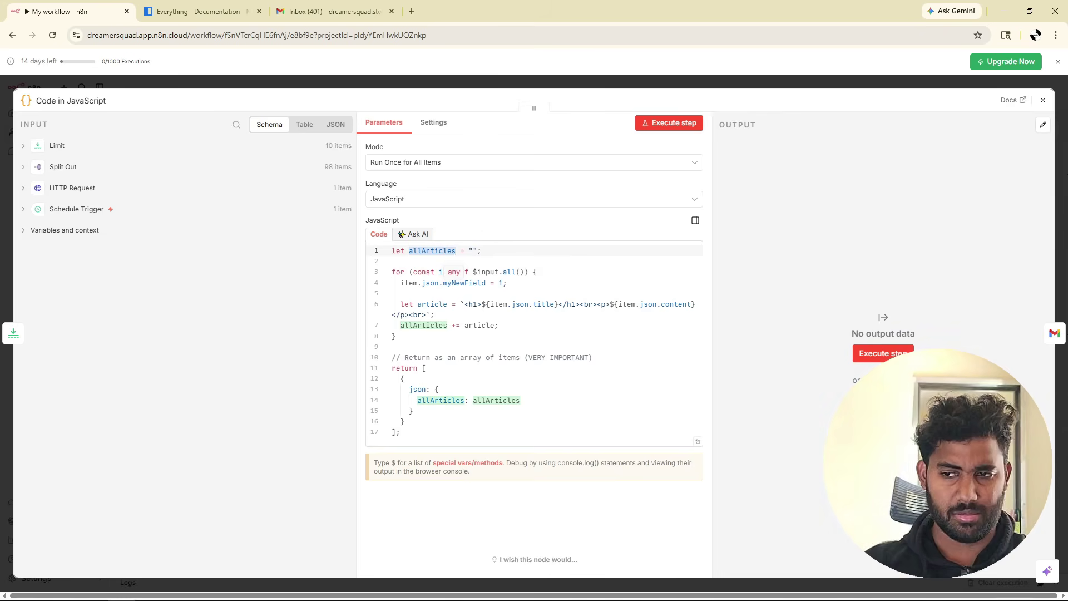
left_click_drag(392, 272, 400, 433)
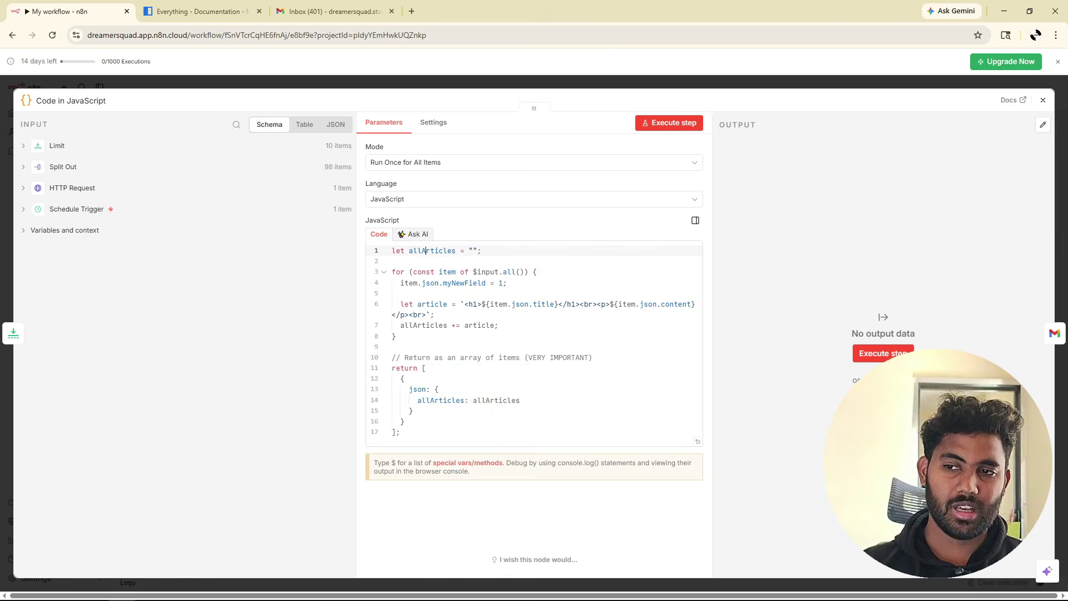
double_click(432, 250)
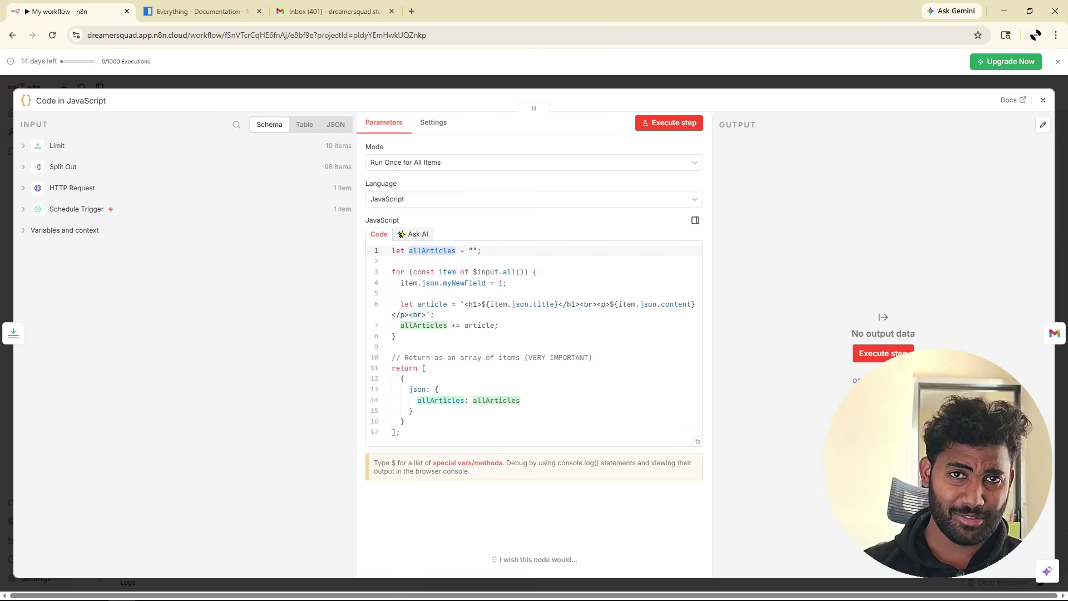
left_click_drag(400, 432, 422, 368)
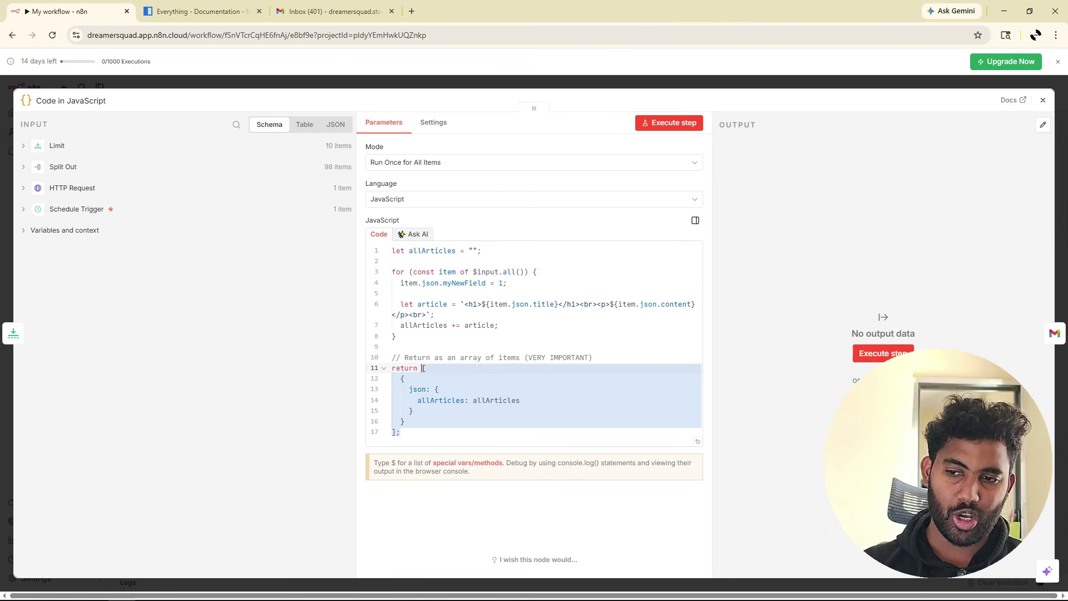
left_click_drag(410, 389, 412, 410)
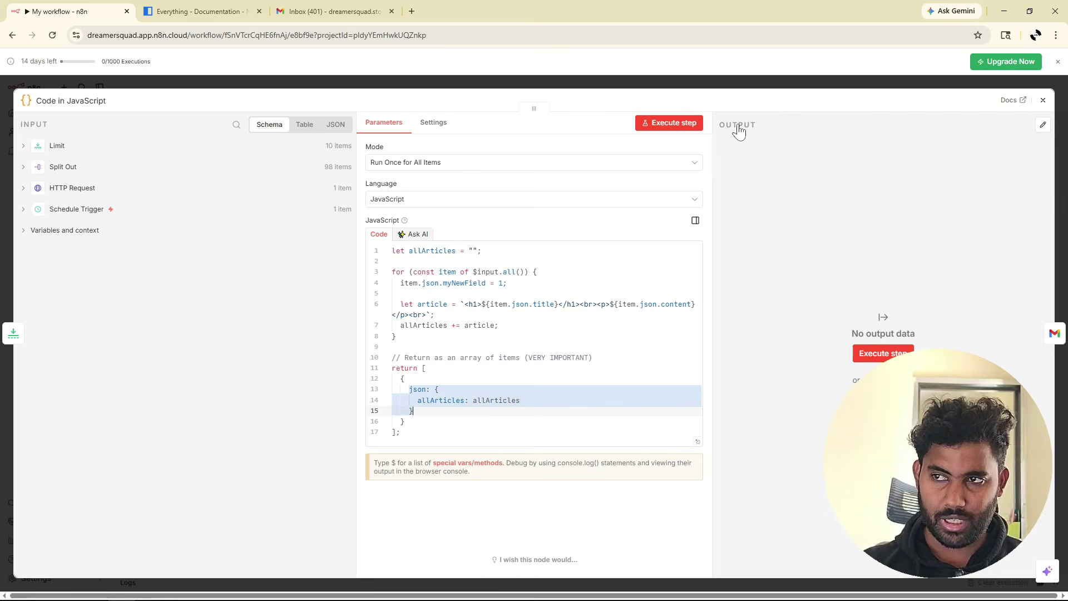
Run the Code node, pin its single allArticles output, and close it.
left_click(664, 127)
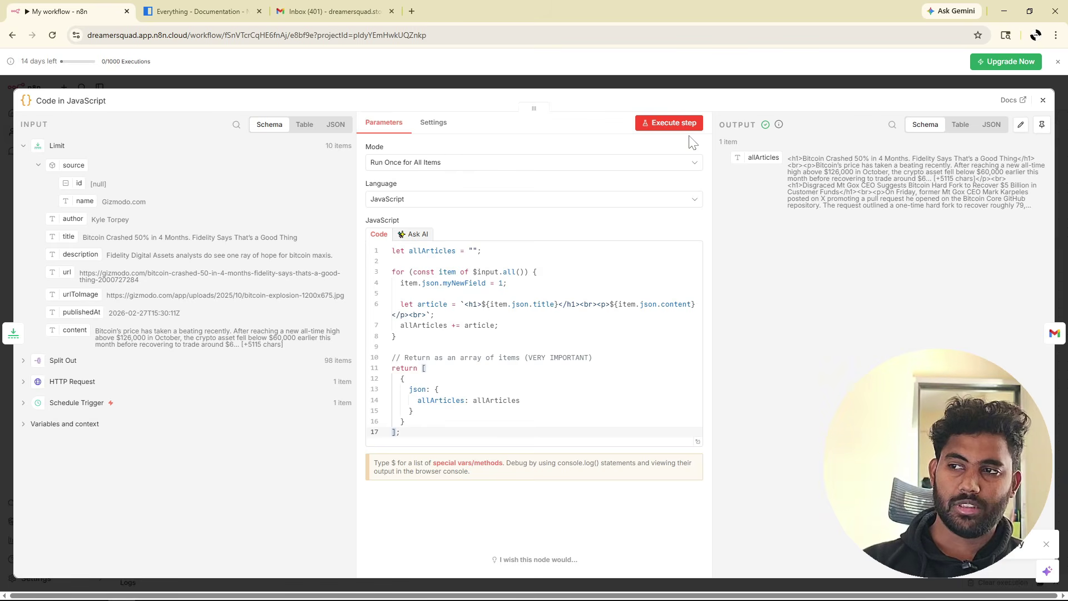
left_click(1041, 124)
left_click(1041, 102)
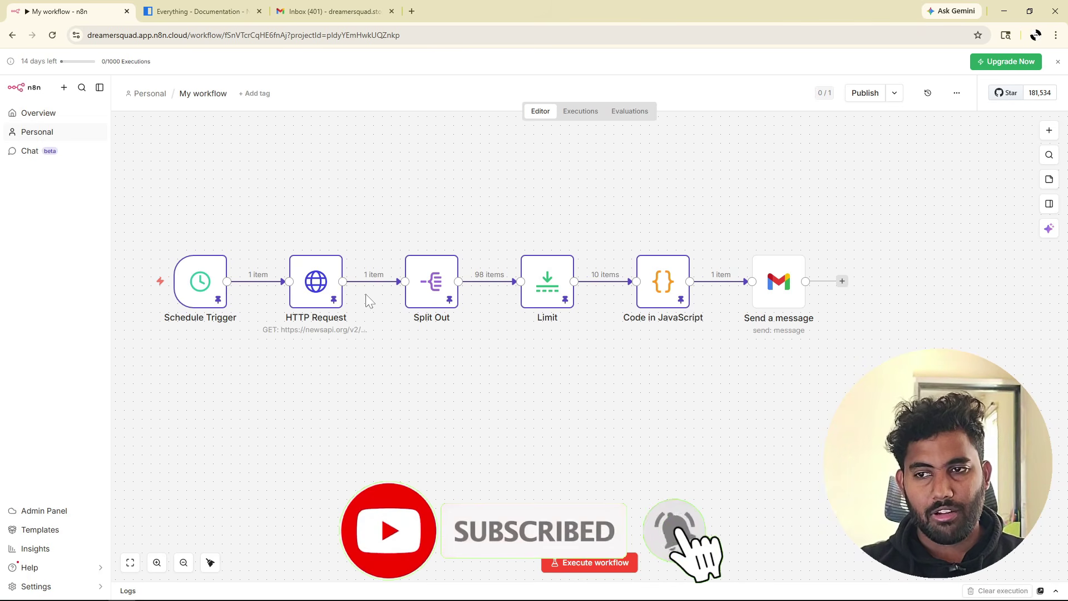
scroll(400, 334, "left", 1)
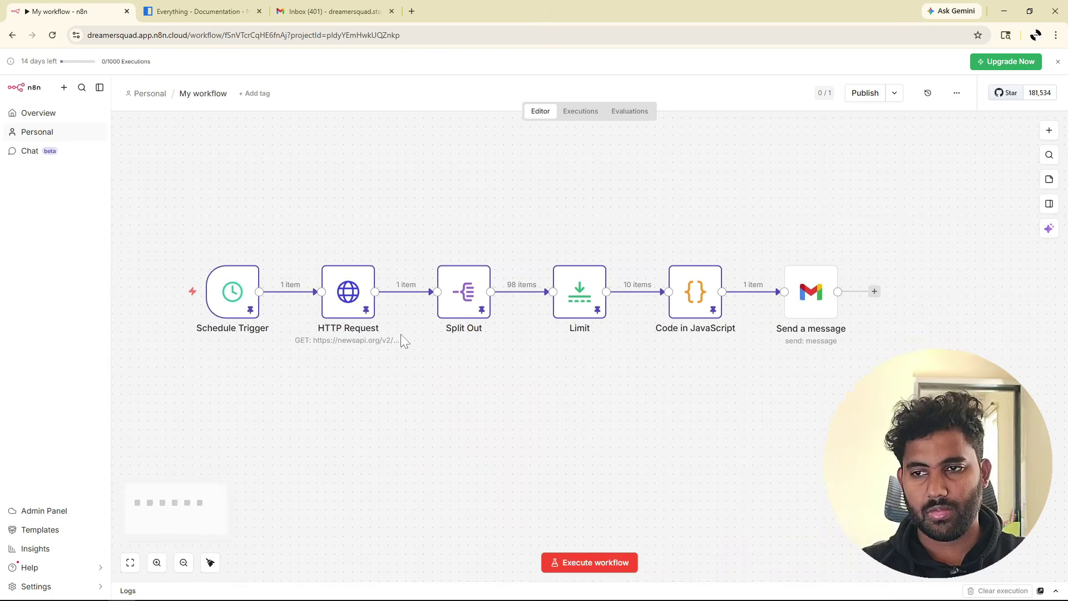
scroll(400, 334, "right", 1)
left_click(157, 563)
left_click(157, 562)
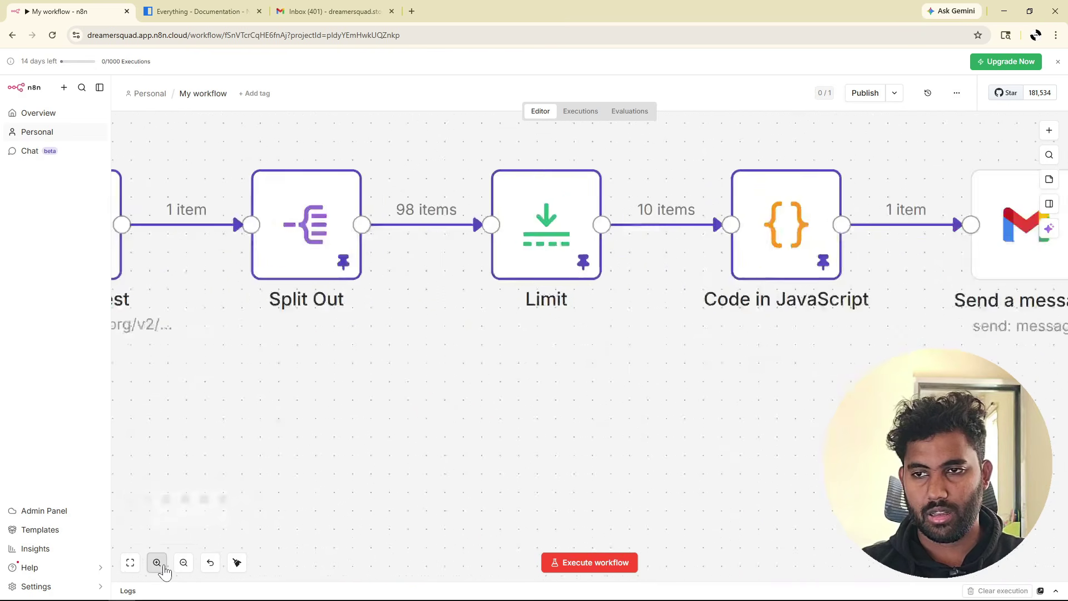
left_click_drag(279, 387, 549, 477)
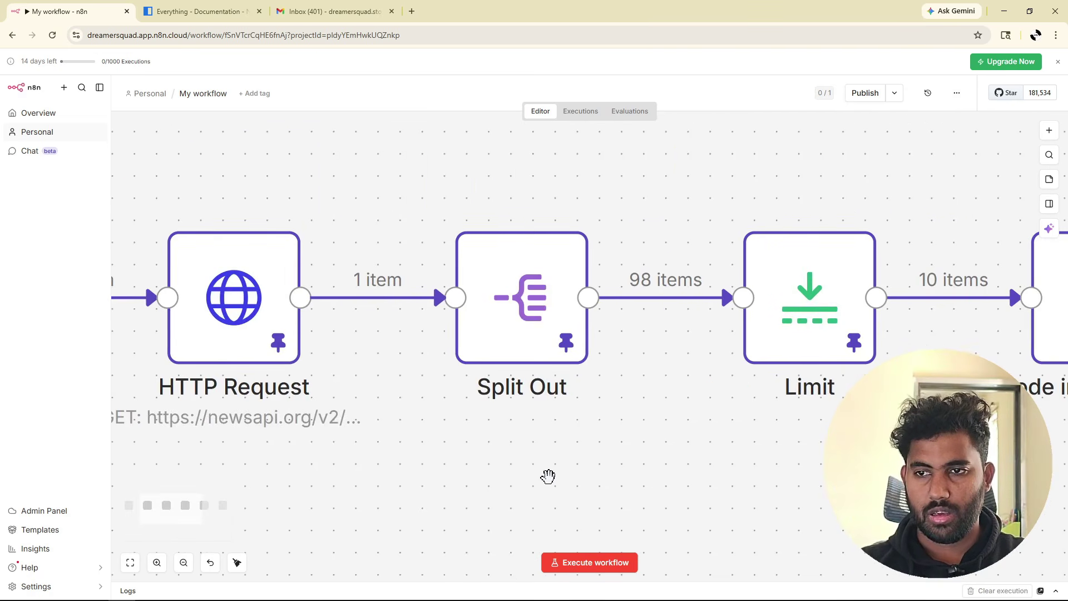
mouse_move(417, 317)
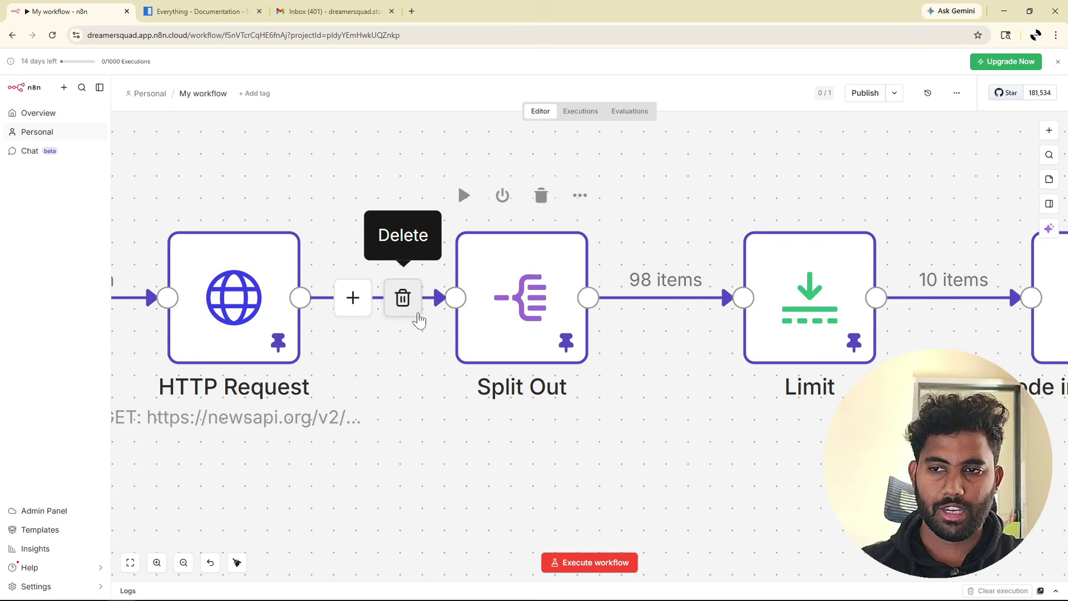
mouse_move(506, 356)
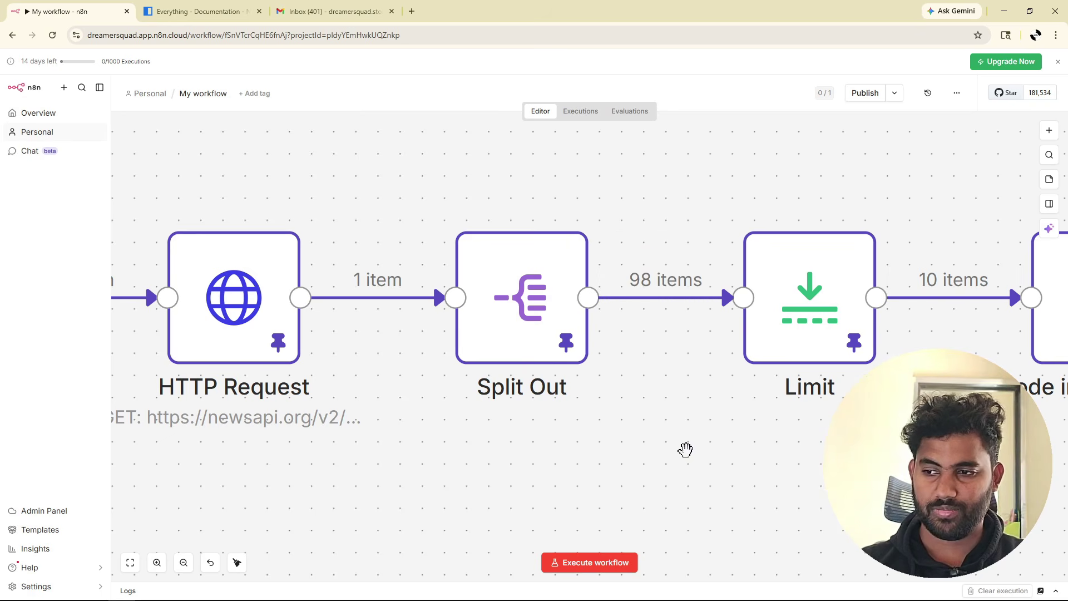
left_click_drag(684, 445, 150, 448)
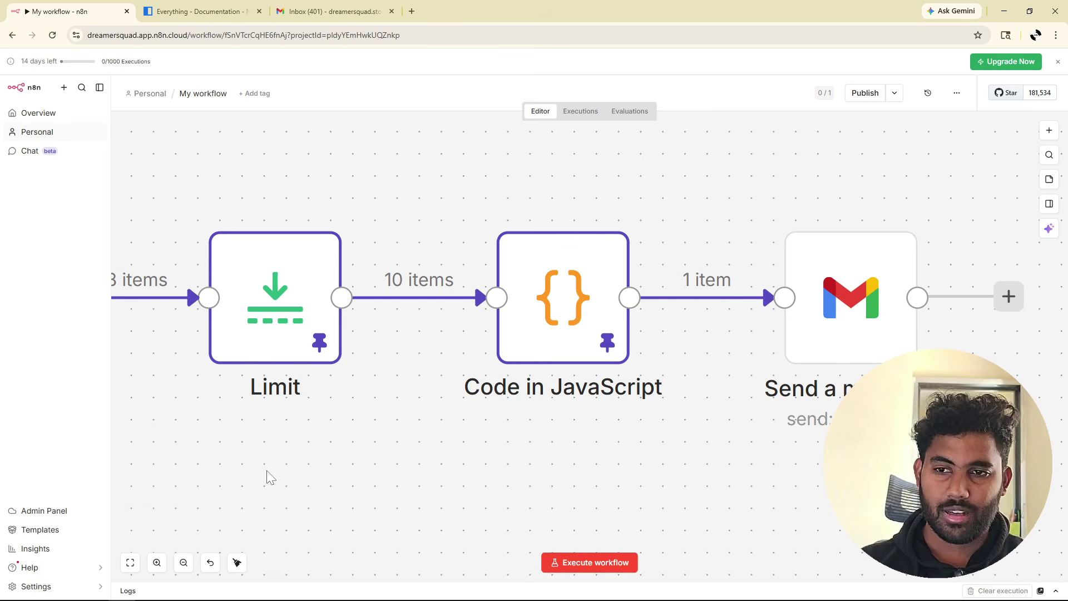
mouse_move(266, 369)
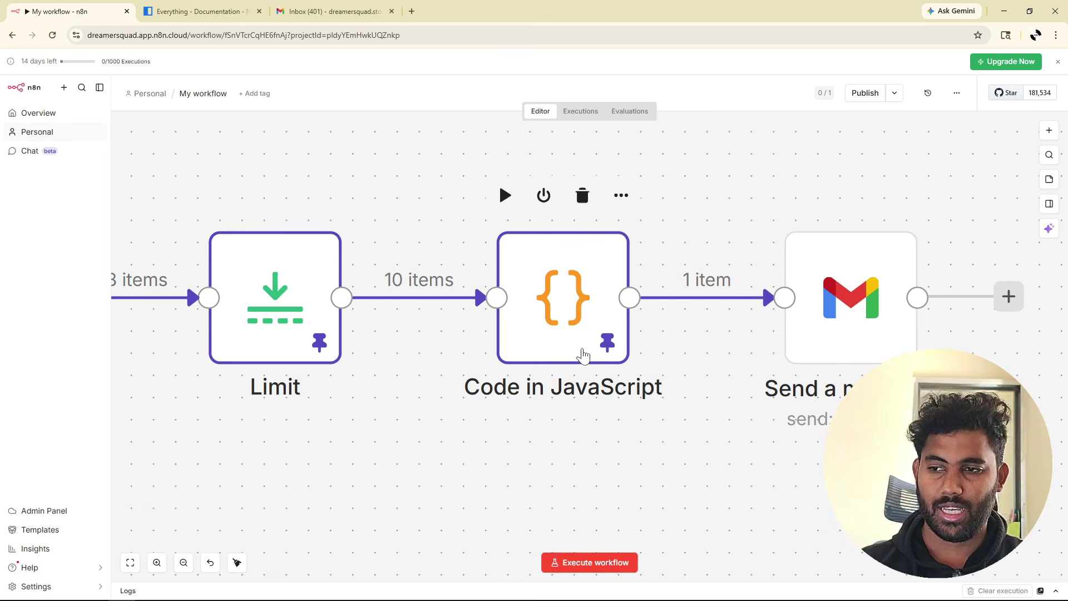
mouse_move(537, 329)
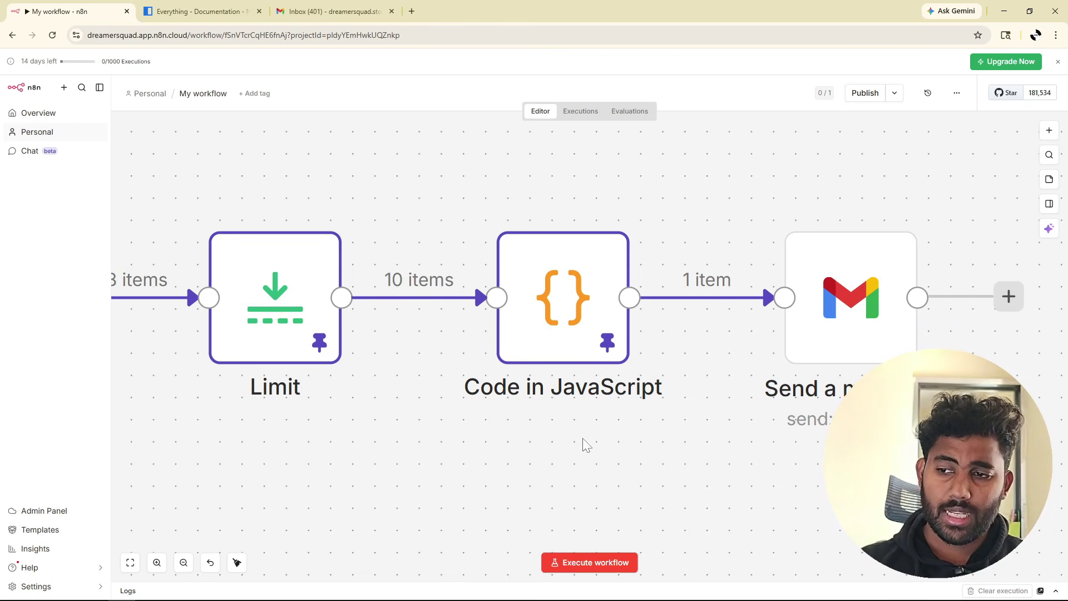
left_click_drag(563, 439, 317, 434)
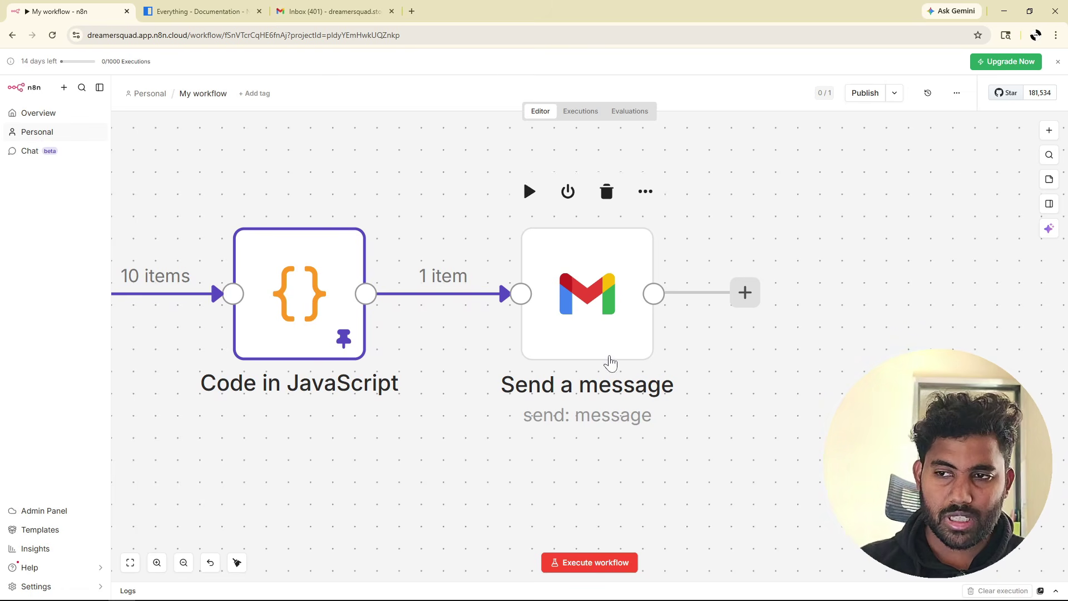
mouse_move(459, 275)
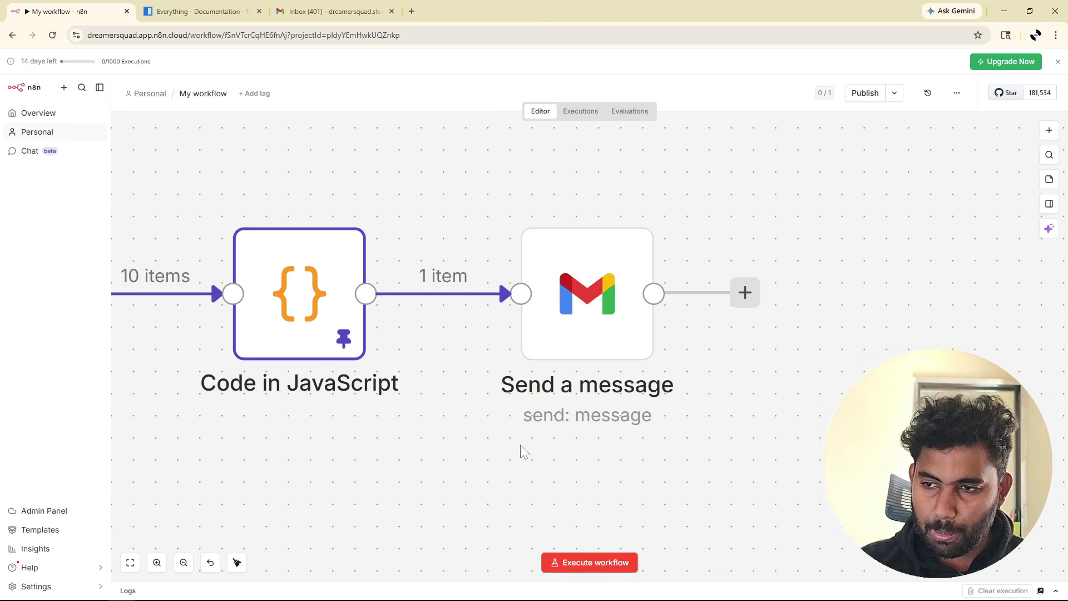
mouse_move(594, 303)
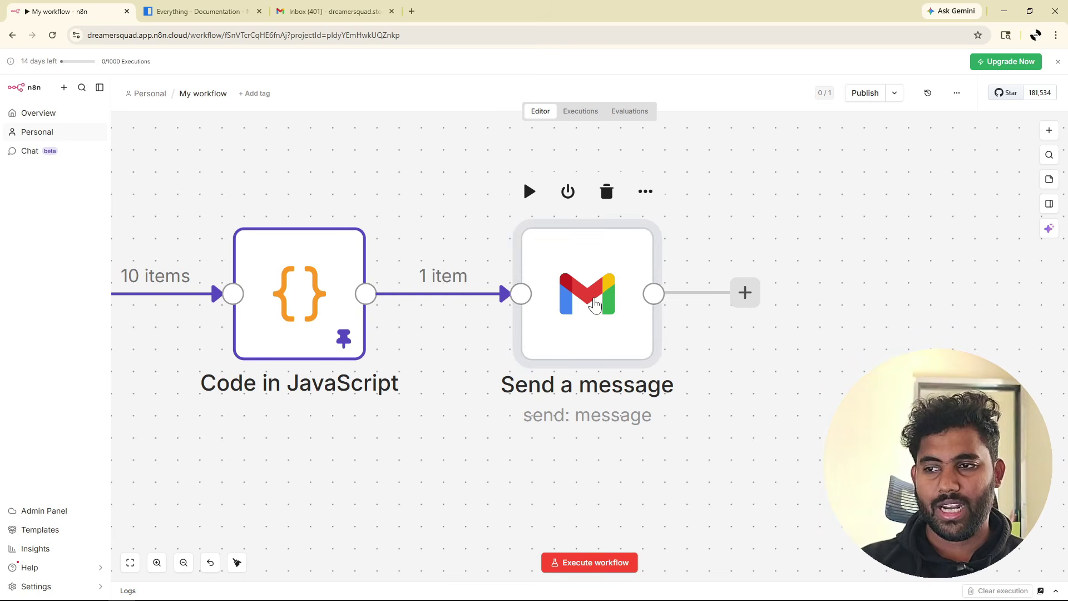
Swap the message's content expression for allArticles below the New articles heading, then test-send.
double_click(594, 303)
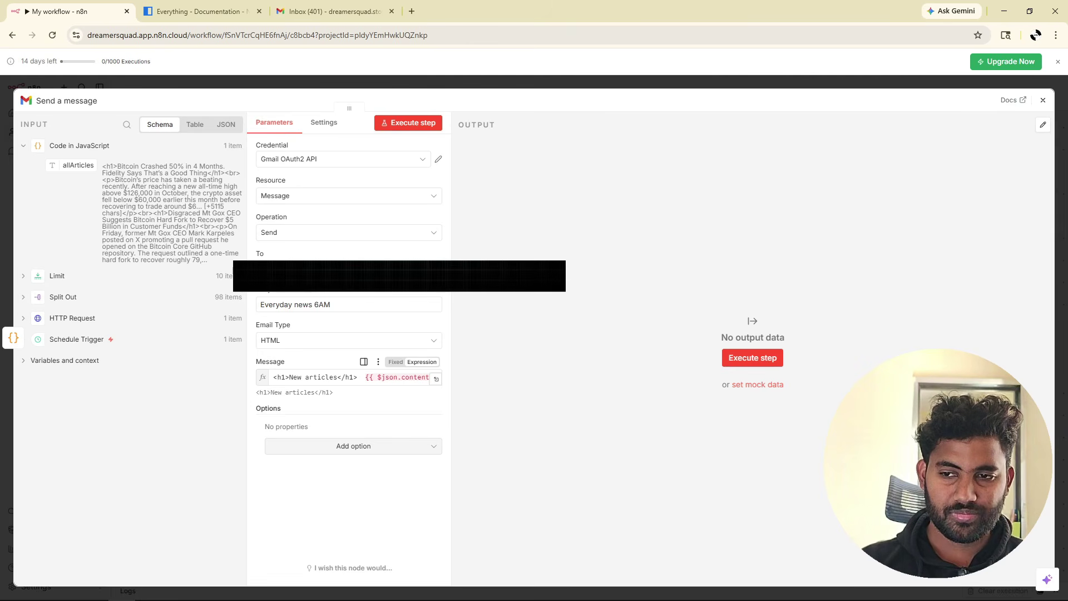
left_click_drag(366, 377, 449, 386)
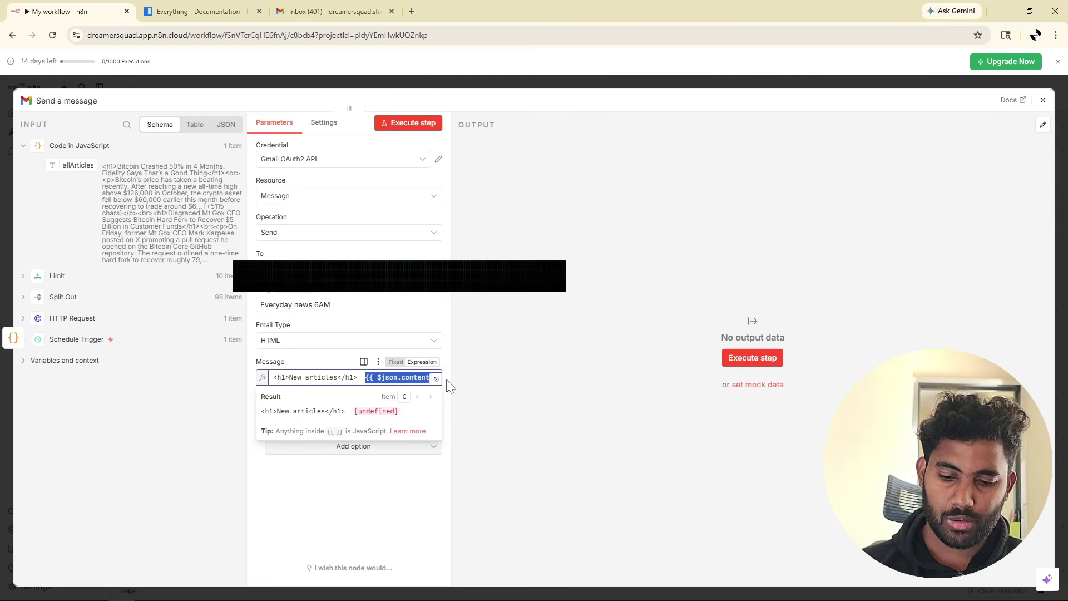
key("BackSpace")
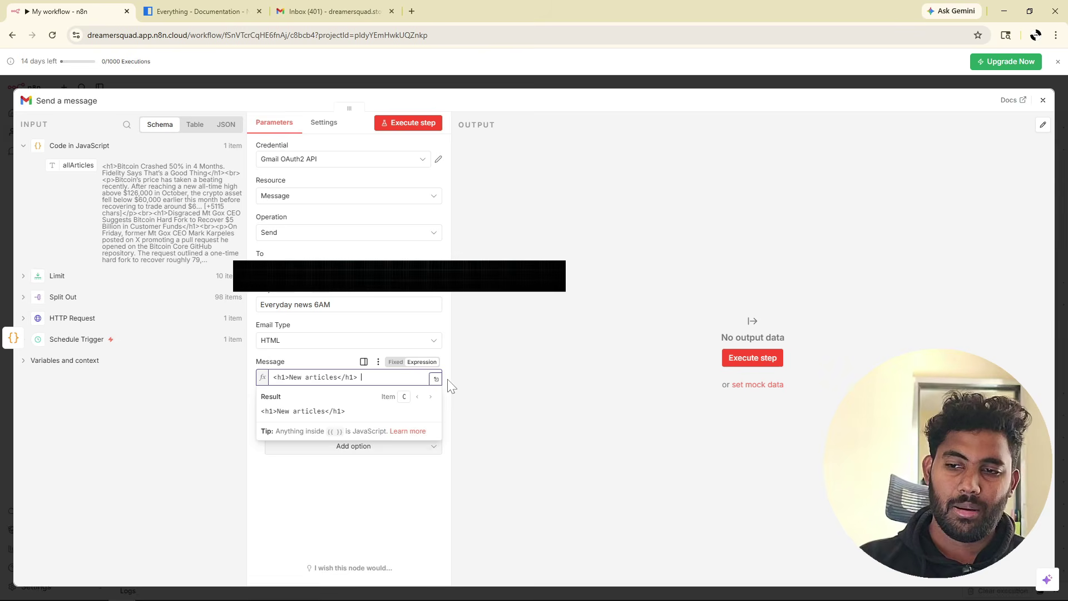
left_click(149, 426)
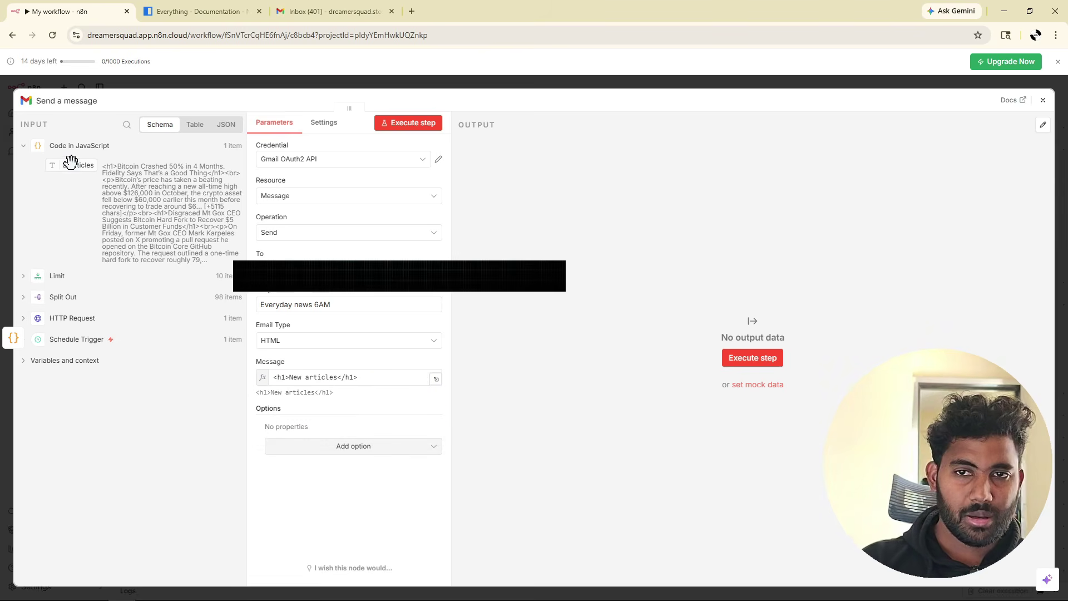
left_click_drag(78, 165, 382, 375)
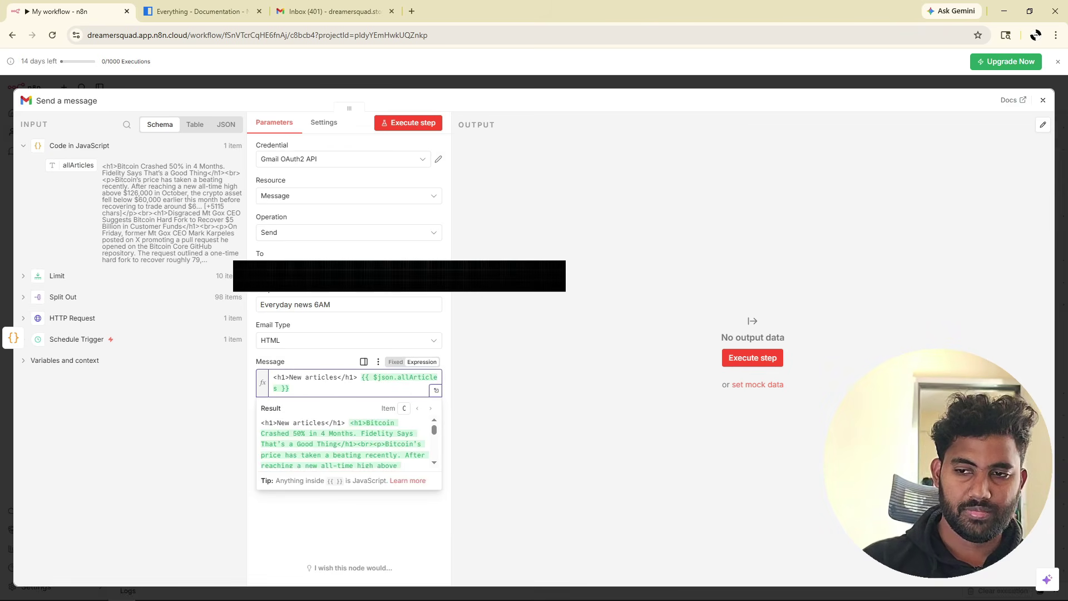
key("Return")
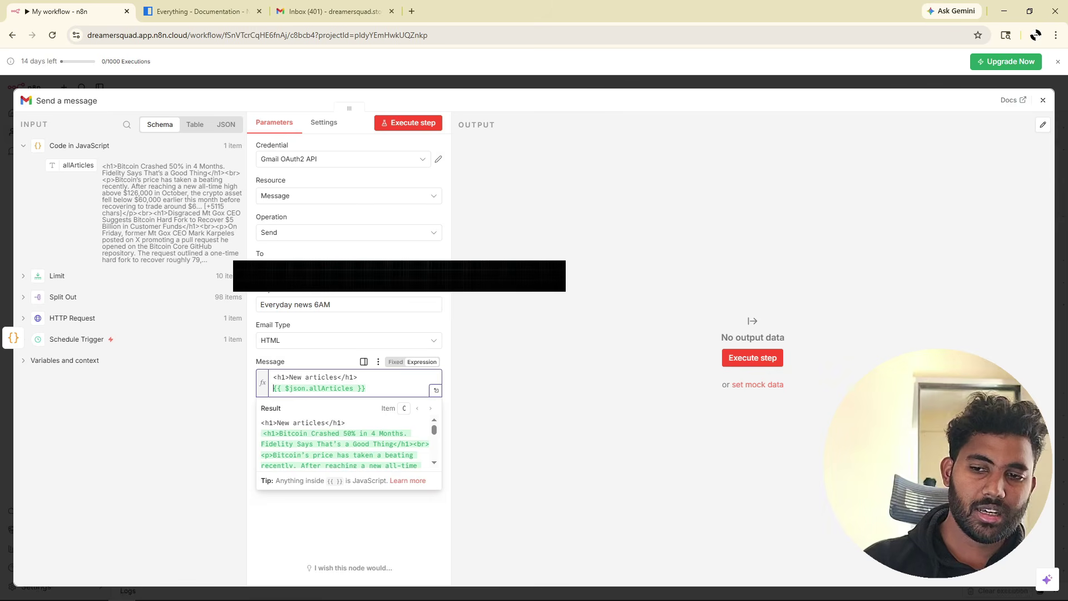
left_click(319, 357)
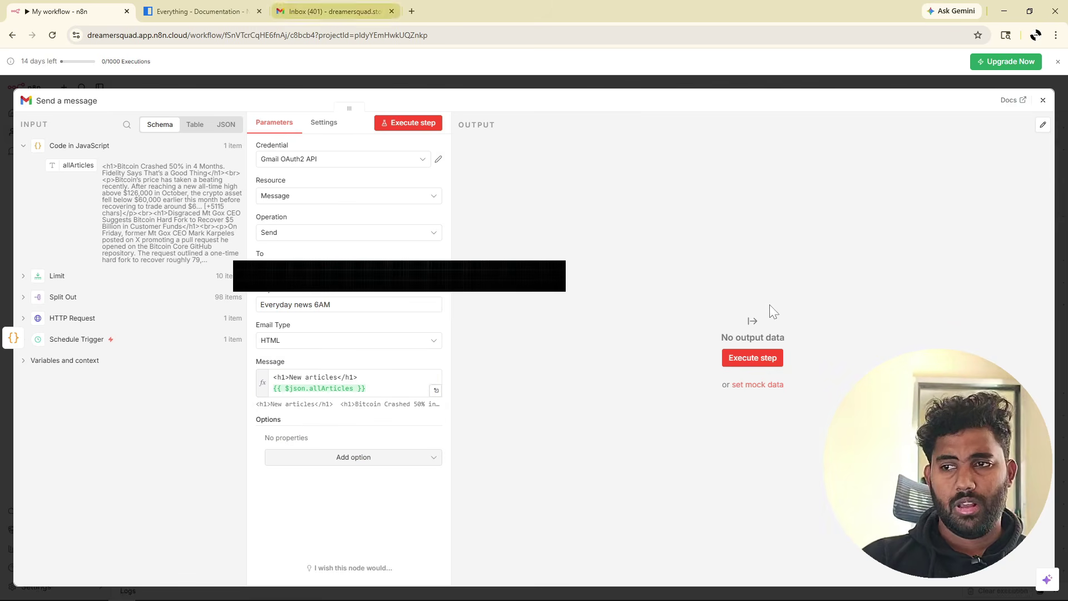
left_click(421, 128)
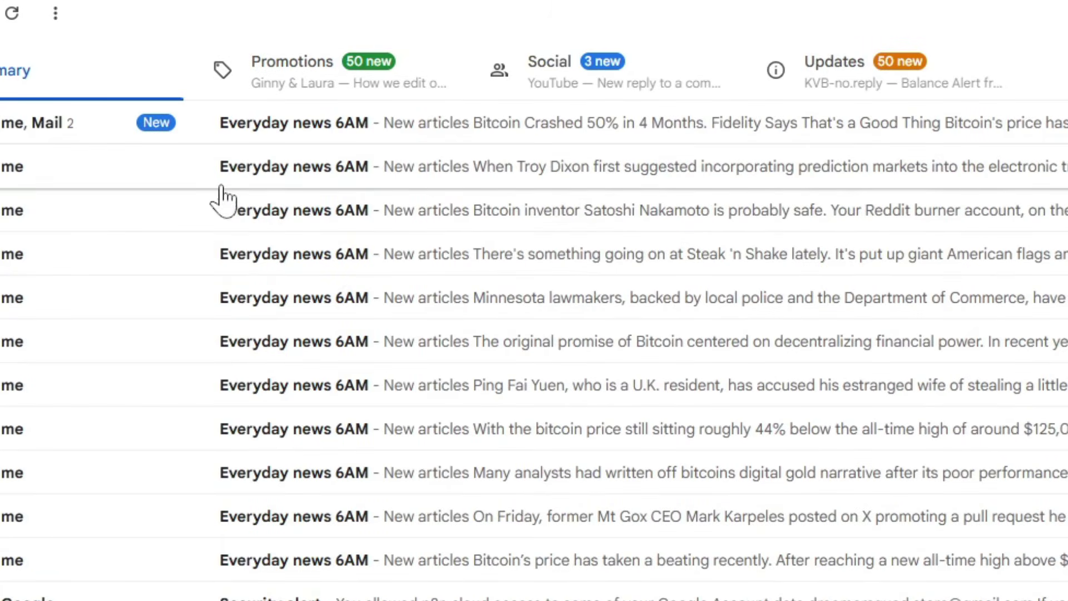
Read through the newest Everyday news 6AM email's article headlines, then return to n8n.
left_click(100, 142)
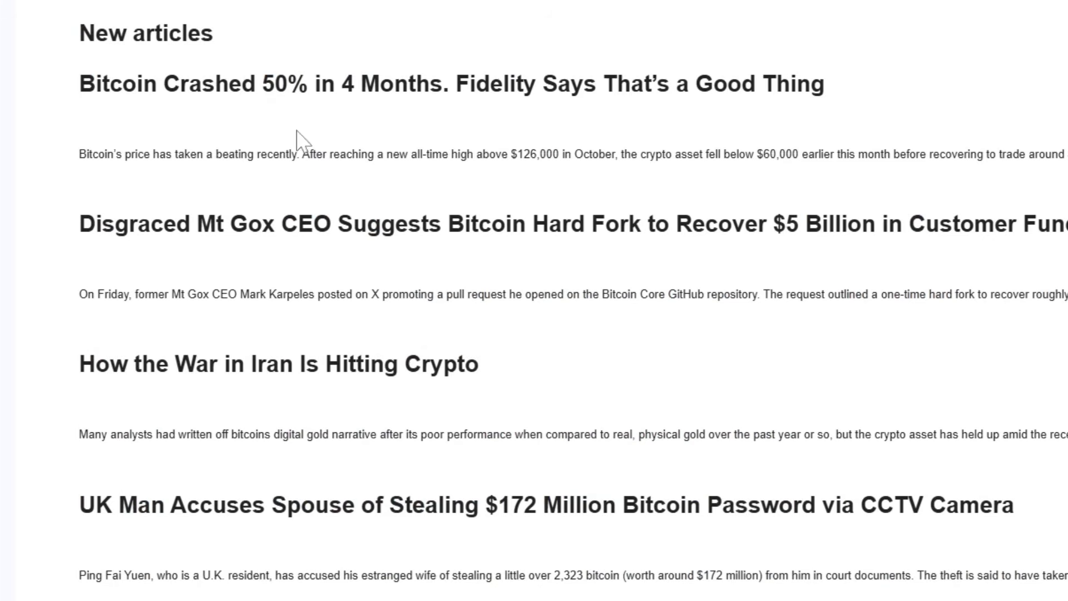
scroll(189, 125, "down", 3)
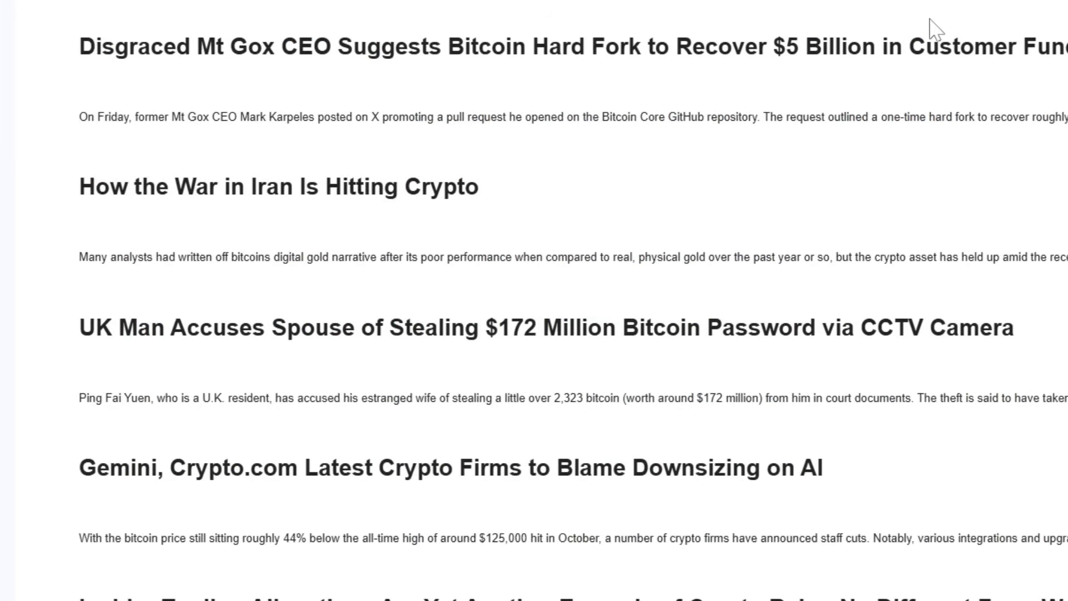
scroll(312, 126, "down", 6)
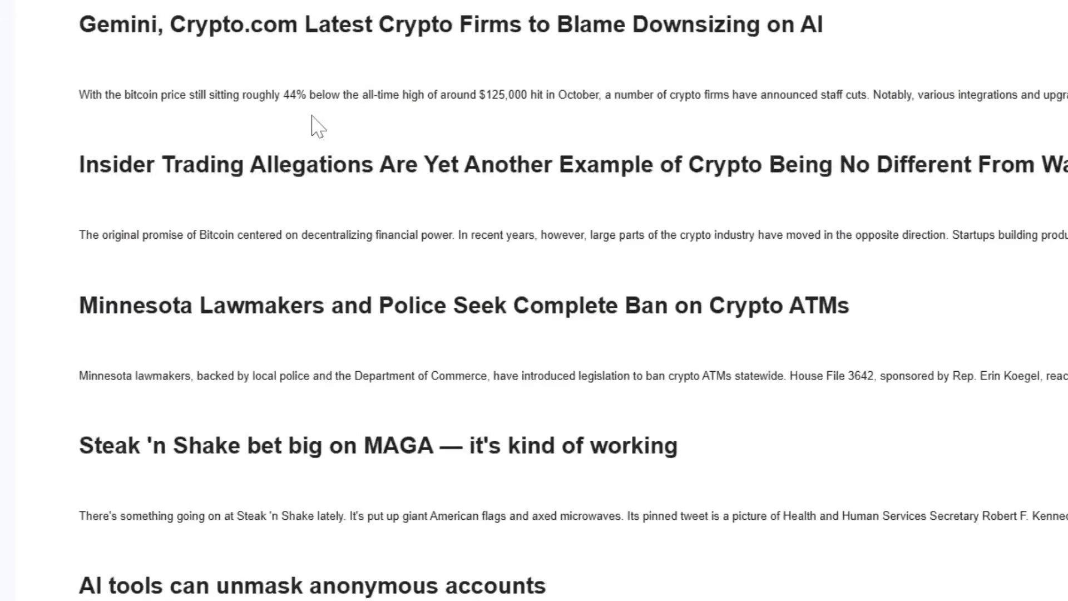
scroll(312, 122, "up", 1)
scroll(312, 120, "up", 3)
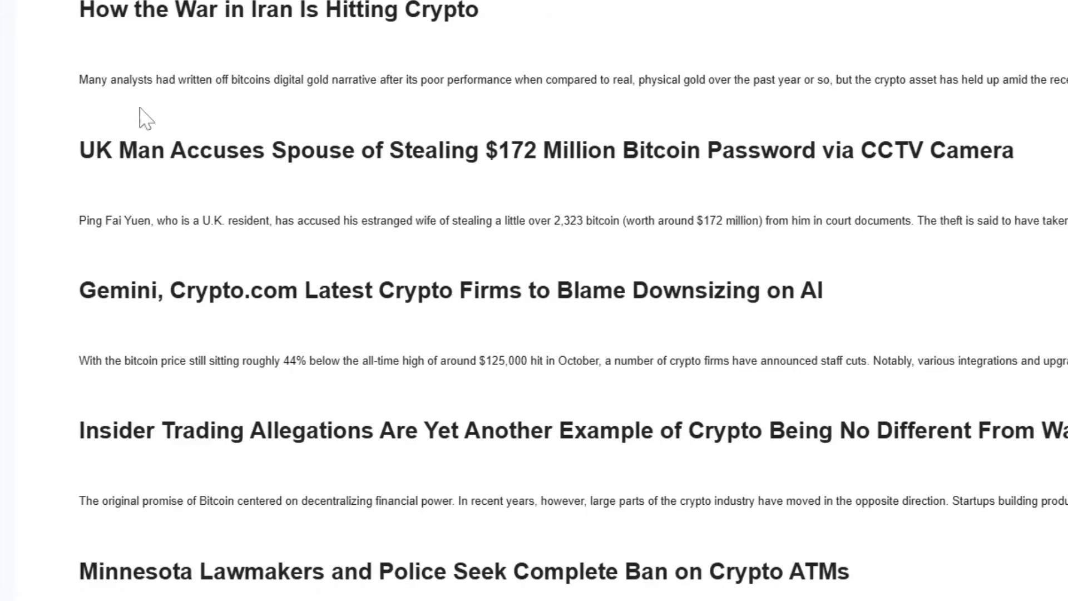
scroll(141, 114, "up", 4)
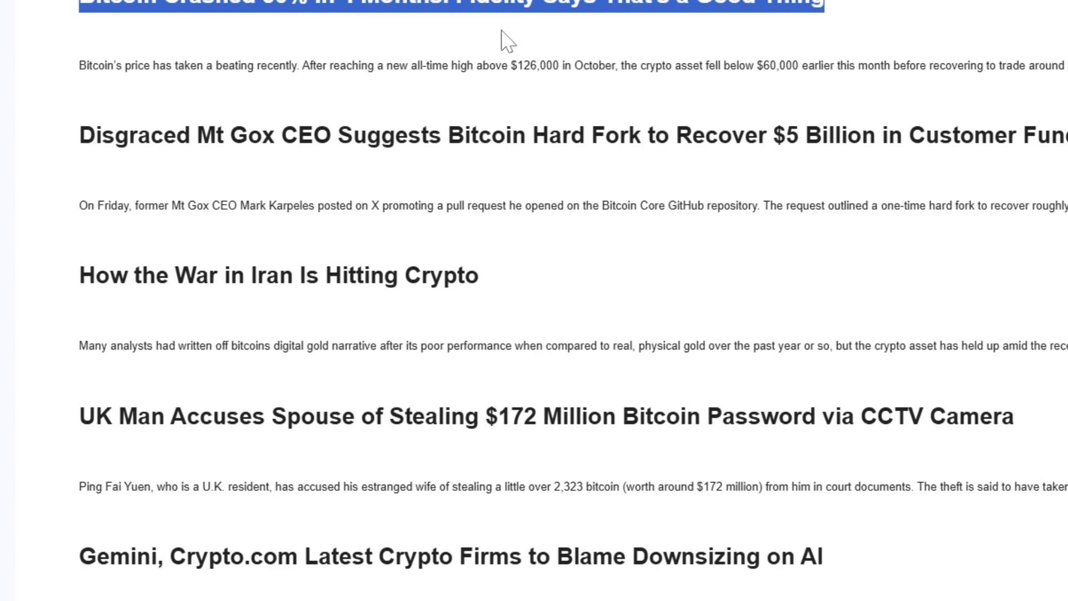
left_click_drag(502, 31, 826, 1)
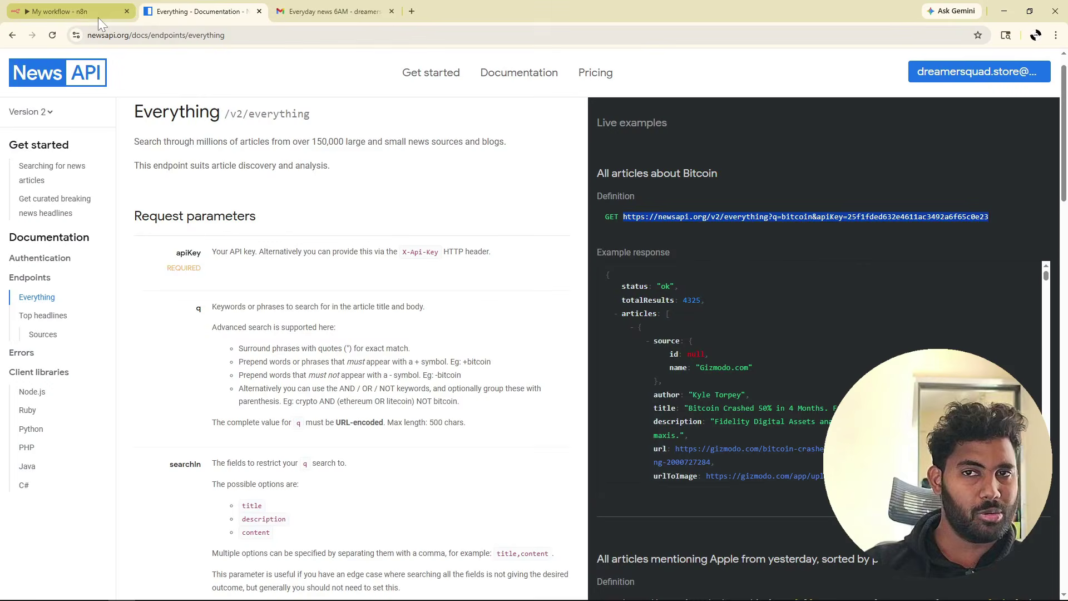
left_click(75, 16)
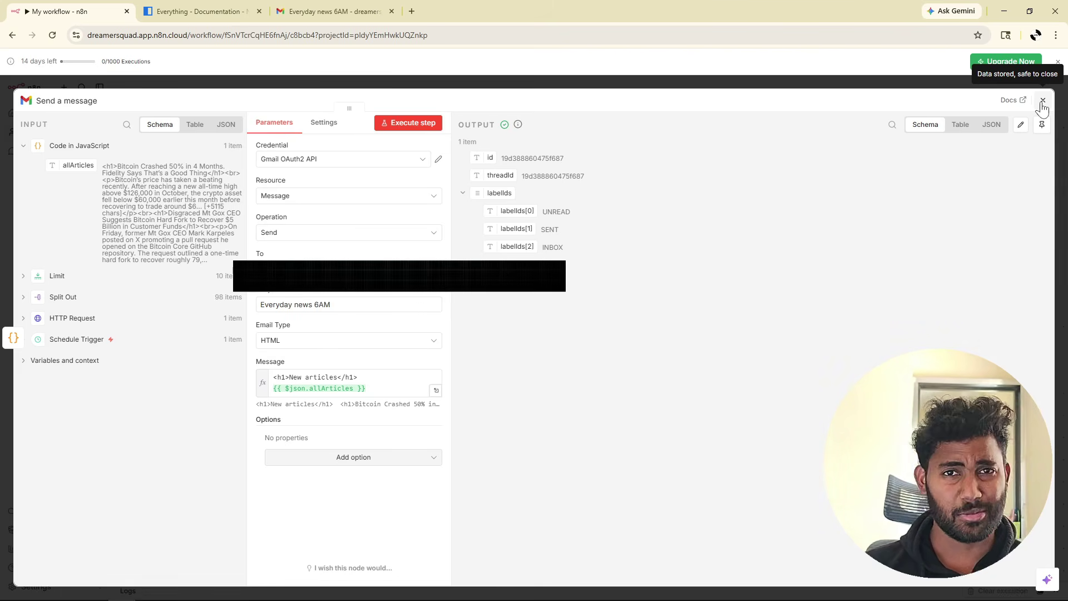
Close the Send a message panel and fit the whole Schedule Trigger-to-Gmail chain into view.
left_click(1042, 101)
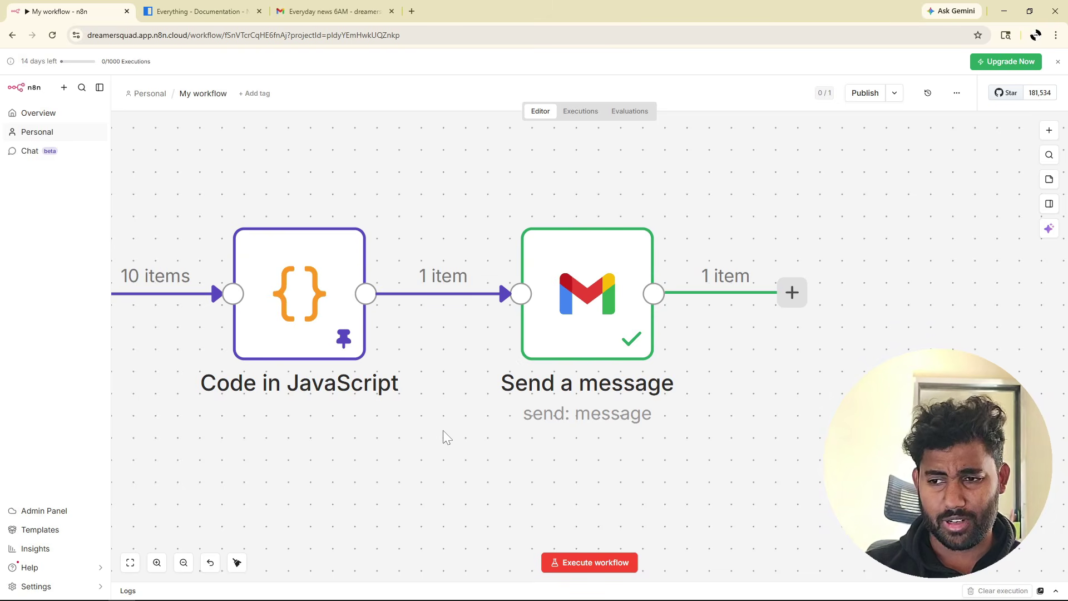
scroll(442, 429, "down", 1)
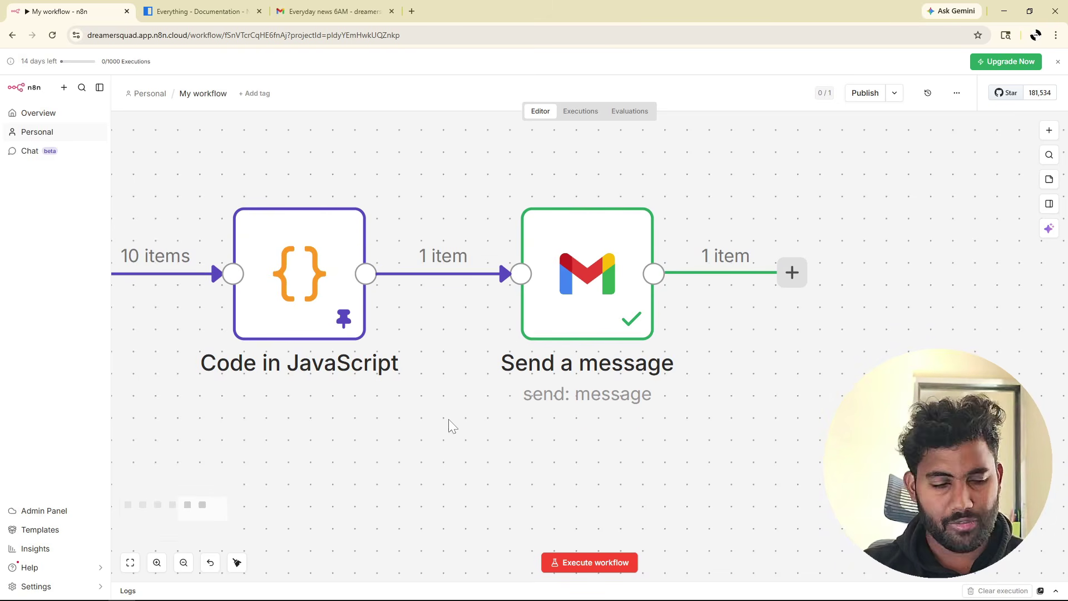
scroll(456, 415, "down", 2)
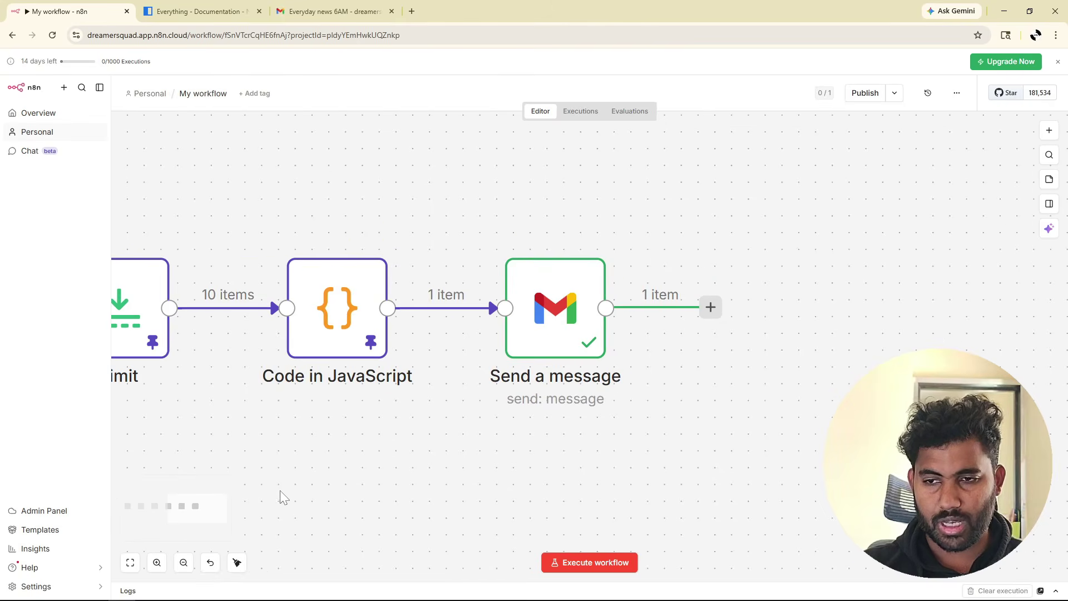
scroll(373, 432, "up", 2)
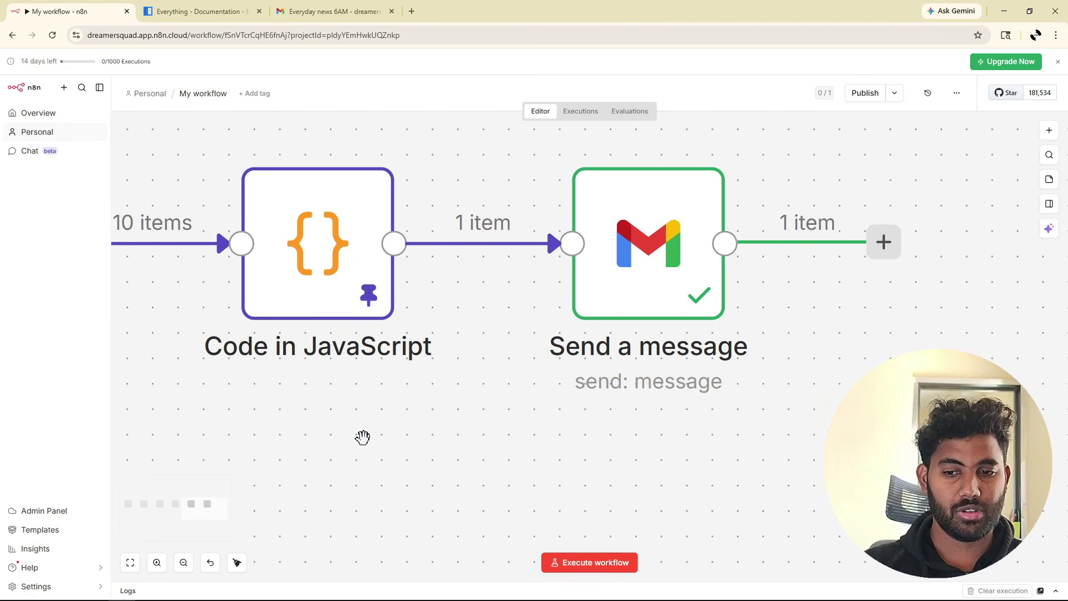
left_click(130, 563)
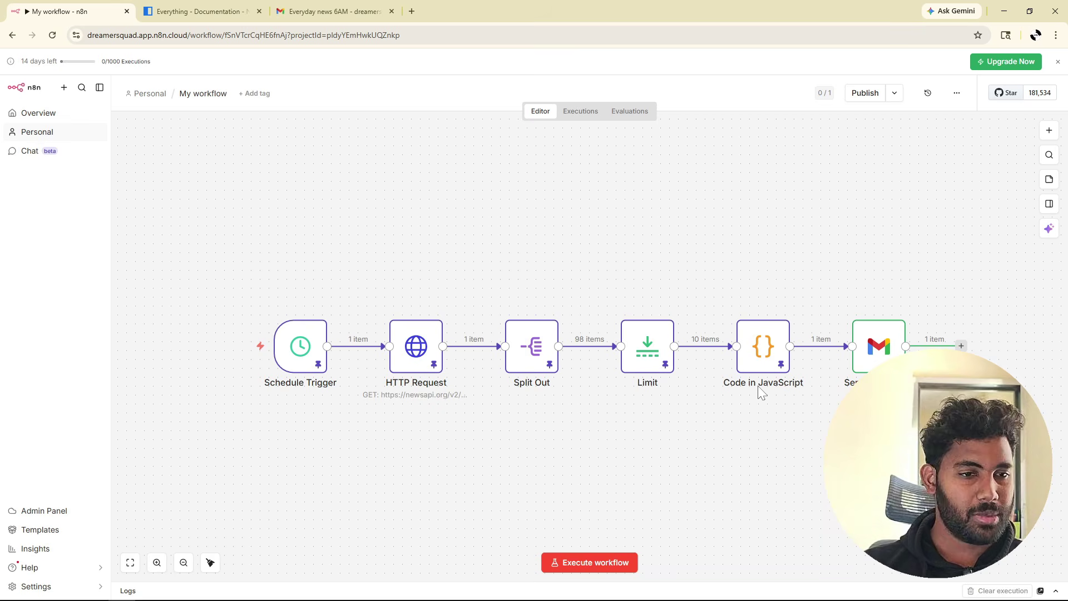
scroll(757, 385, "down", 2)
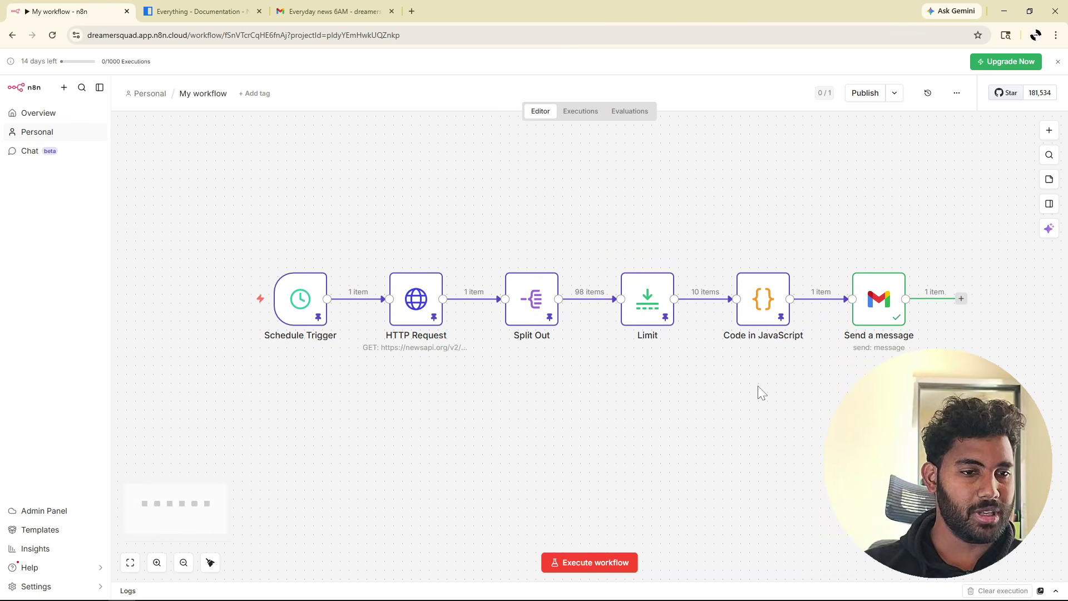
scroll(758, 386, "down", 1)
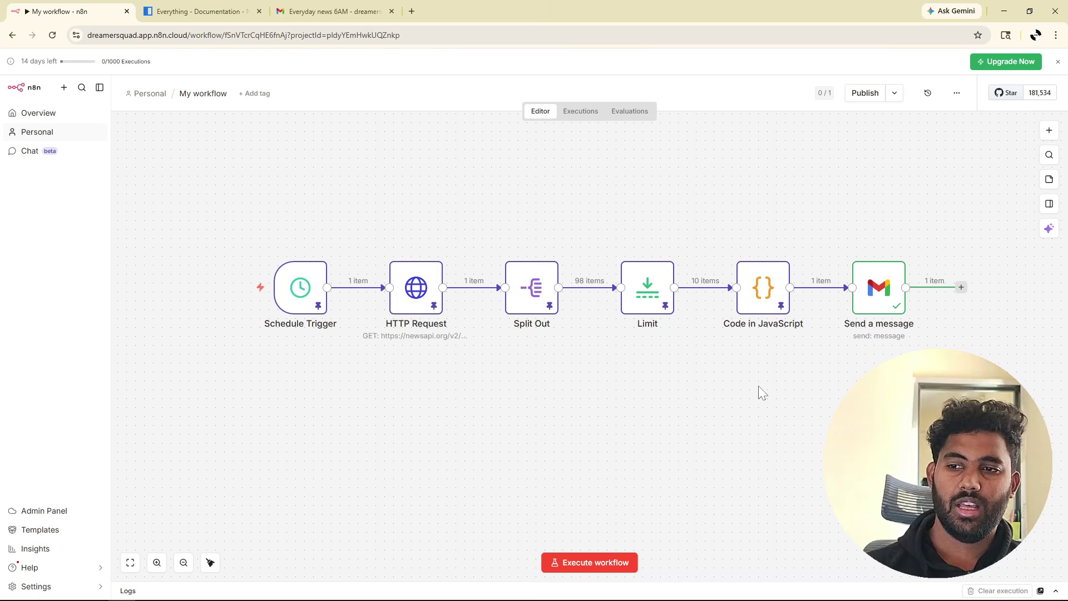
left_click(571, 119)
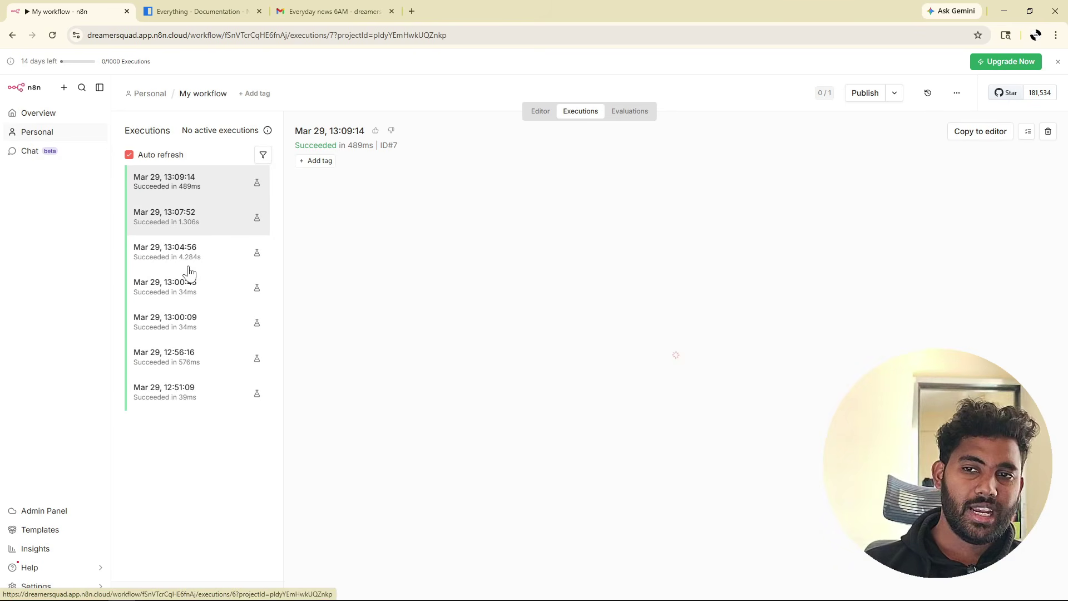
left_click(539, 114)
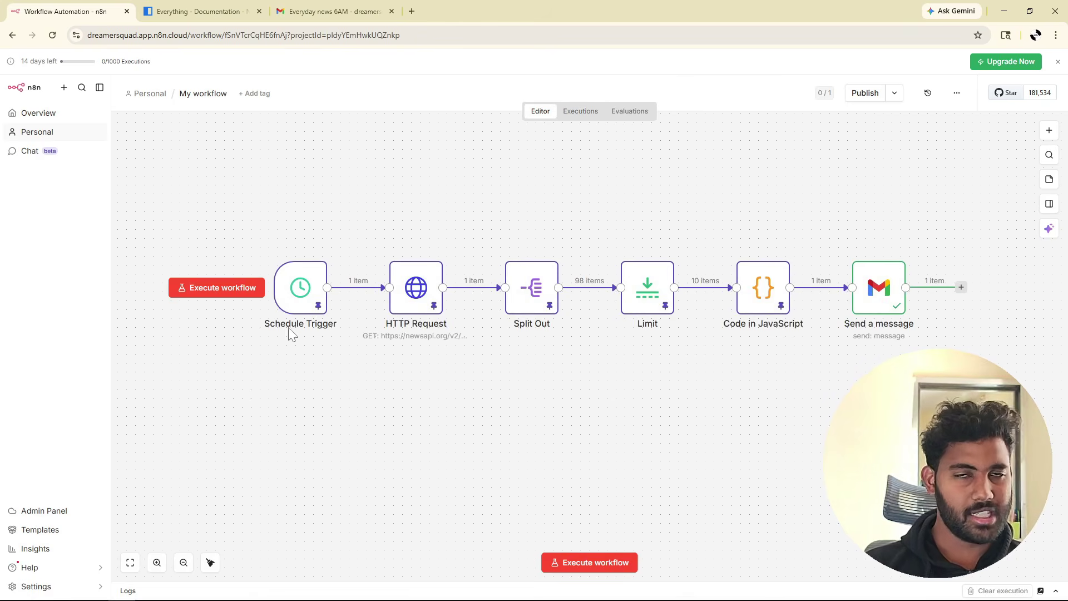
left_click(588, 123)
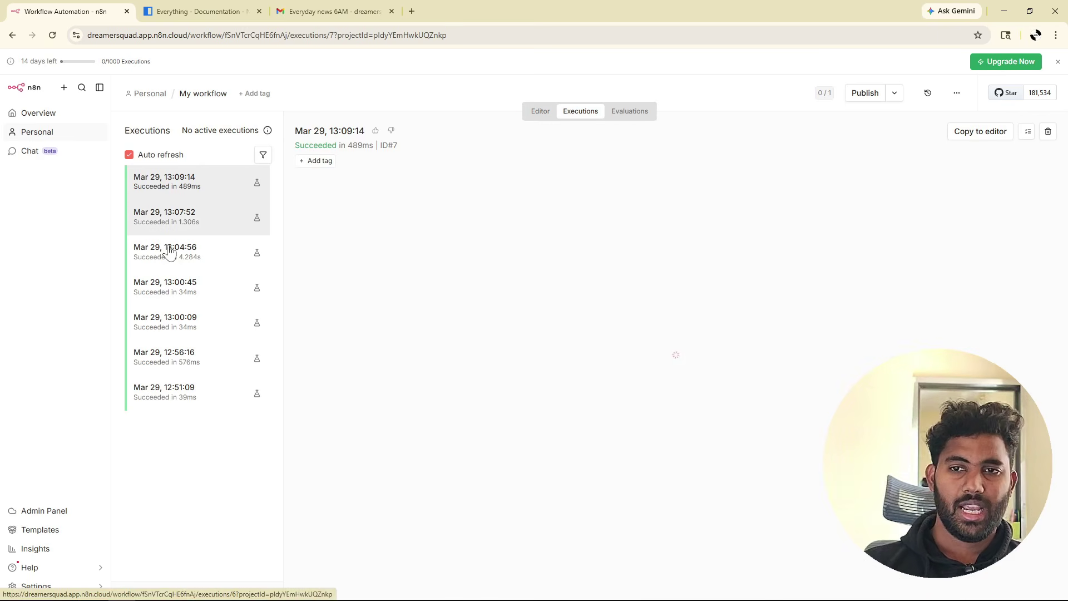
left_click(193, 220)
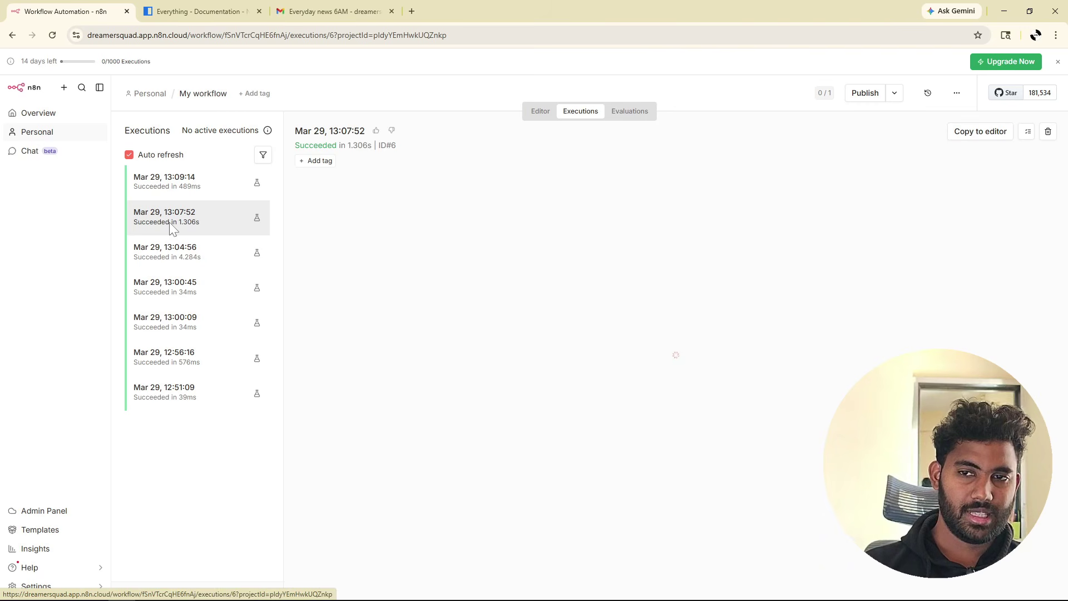
left_click(173, 246)
left_click(177, 280)
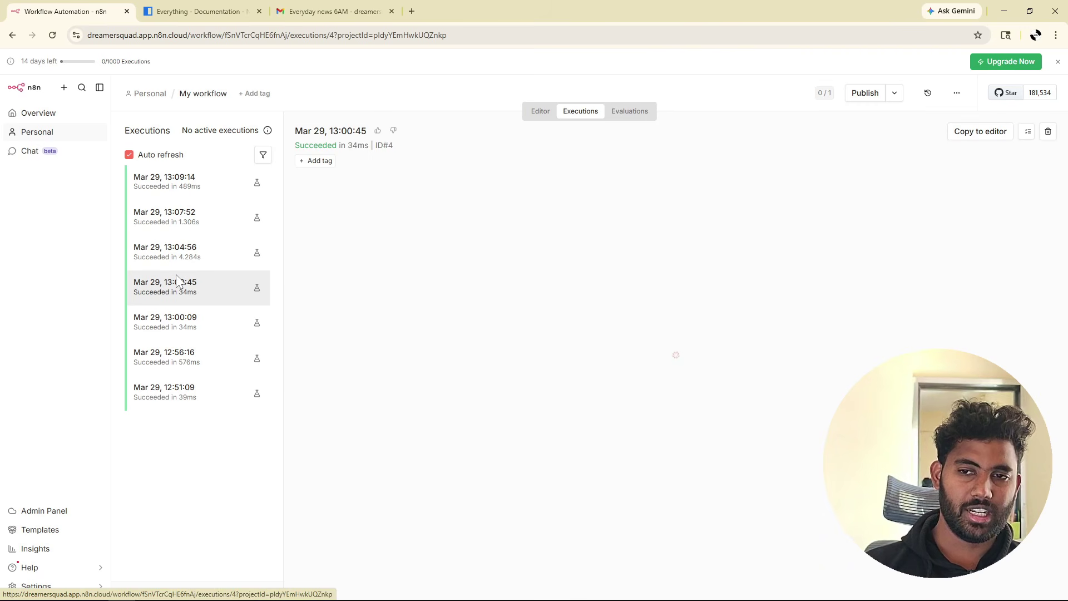
left_click(542, 110)
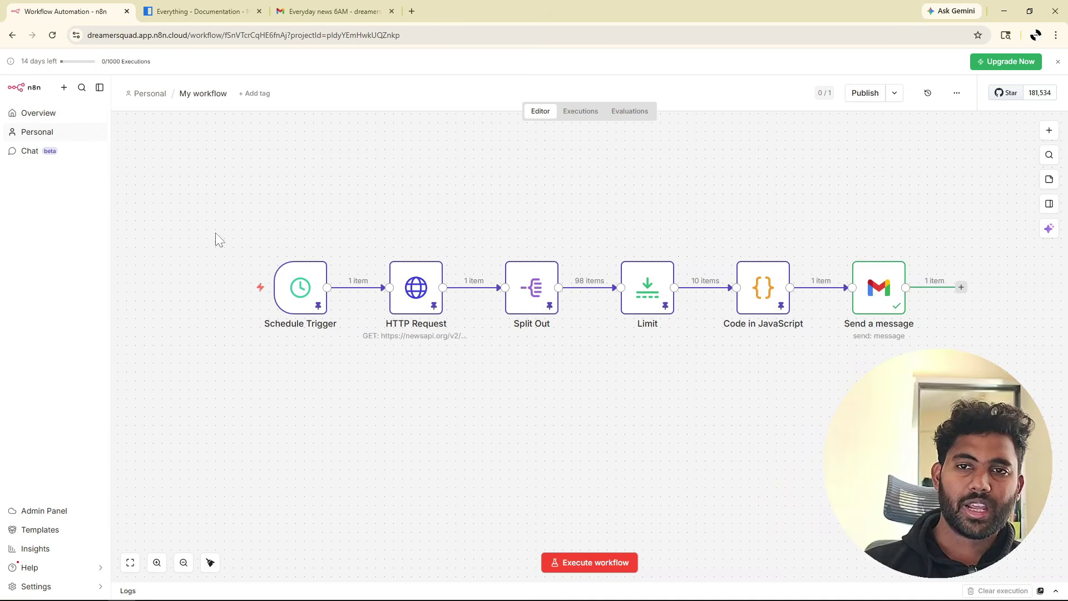
left_click(589, 114)
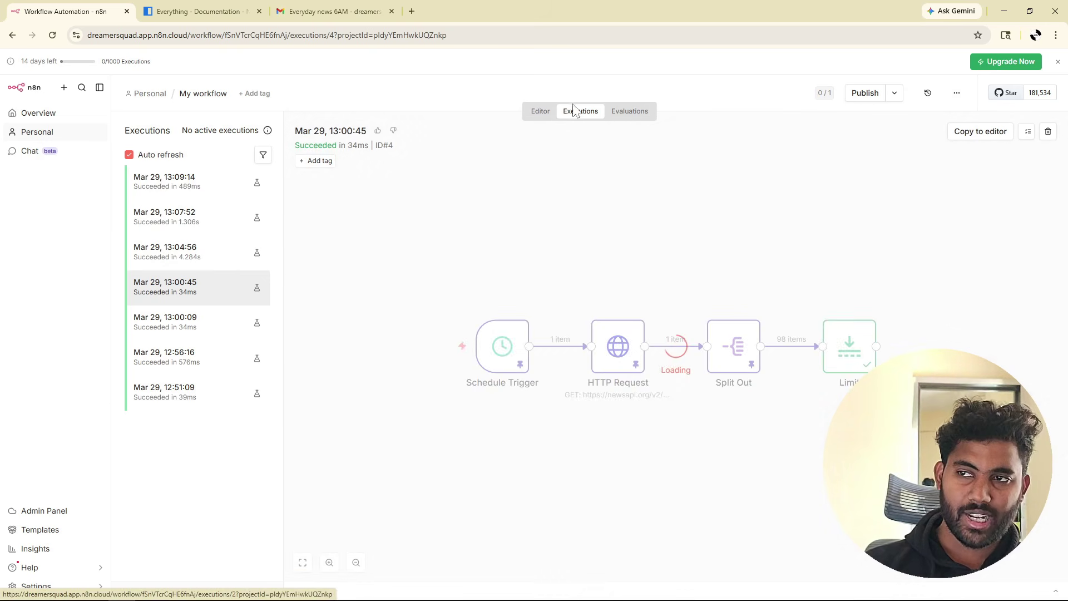
left_click(543, 113)
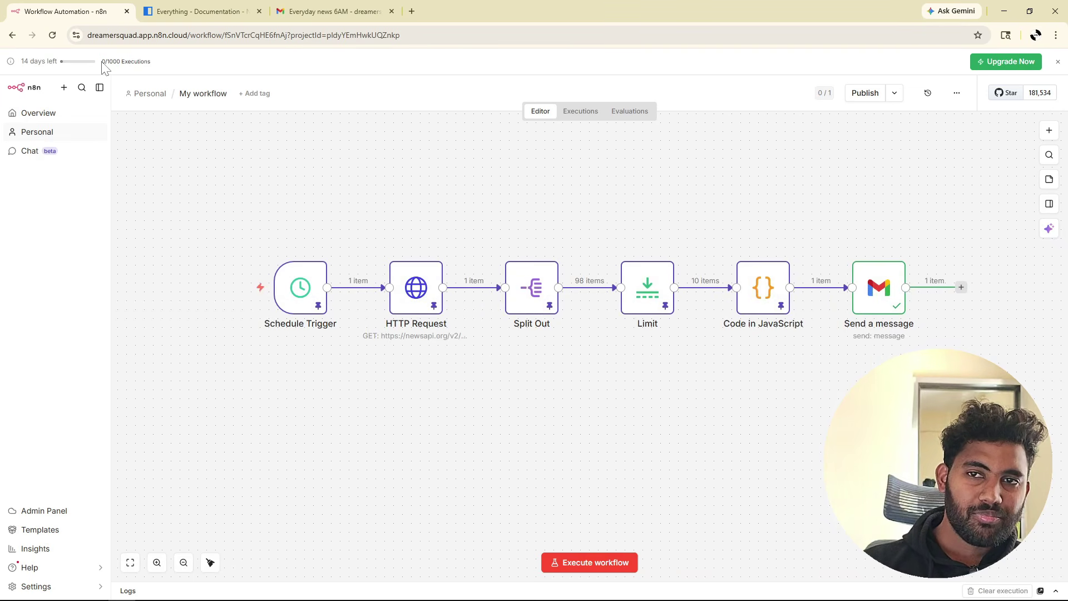
left_click_drag(102, 63, 153, 65)
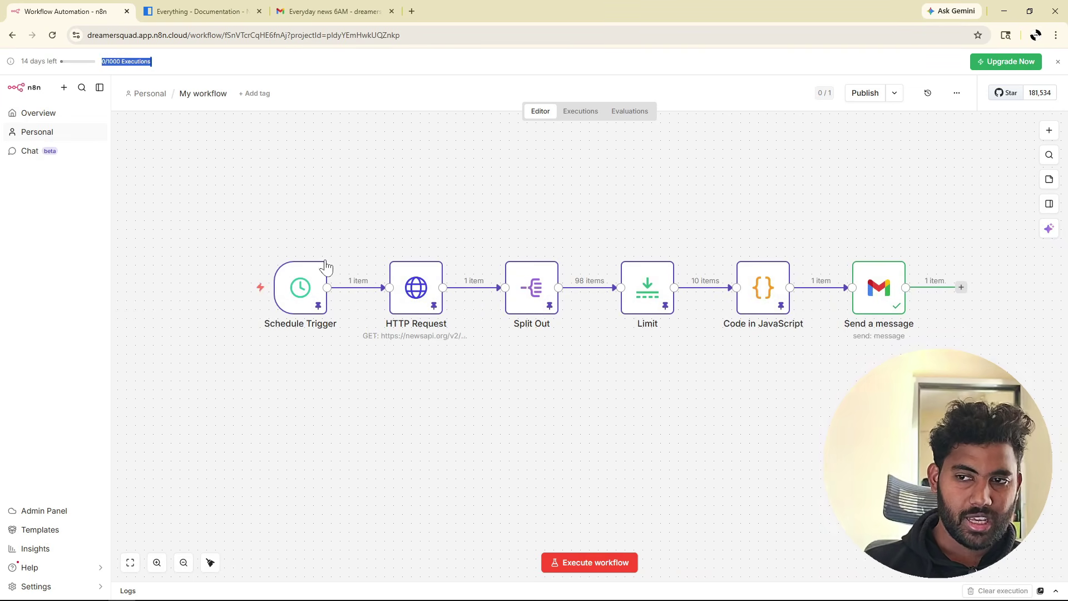
mouse_move(297, 251)
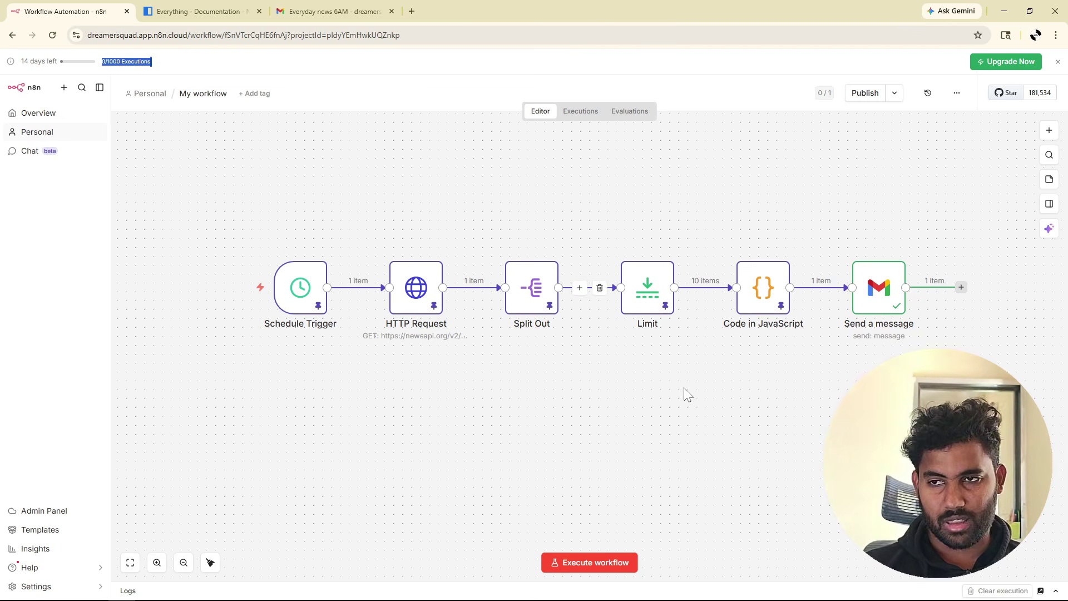
left_click(502, 390)
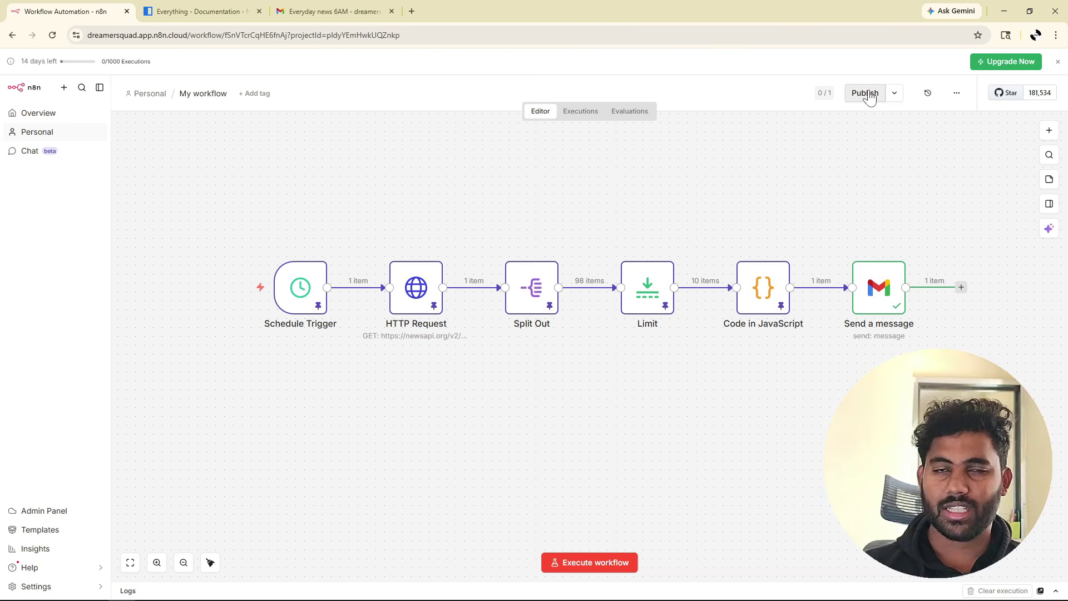
mouse_move(317, 334)
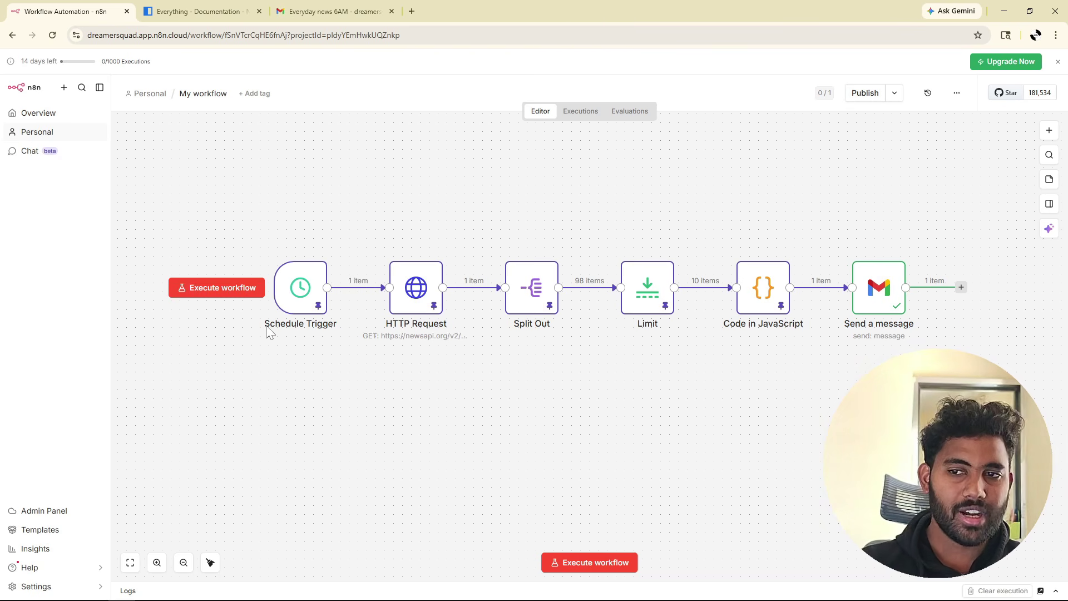
mouse_move(309, 286)
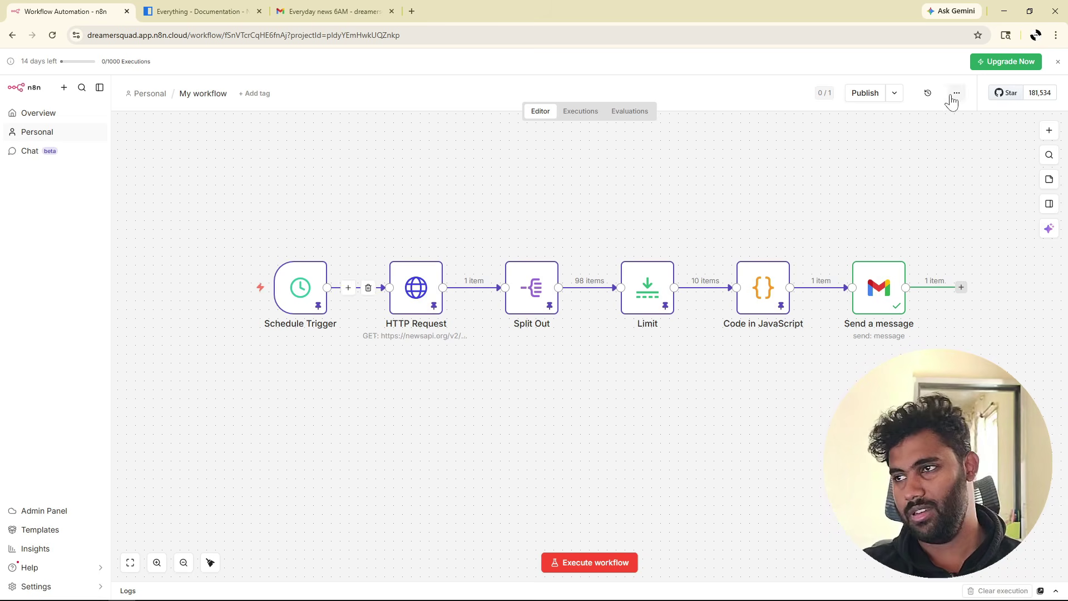
left_click_drag(30, 61, 56, 61)
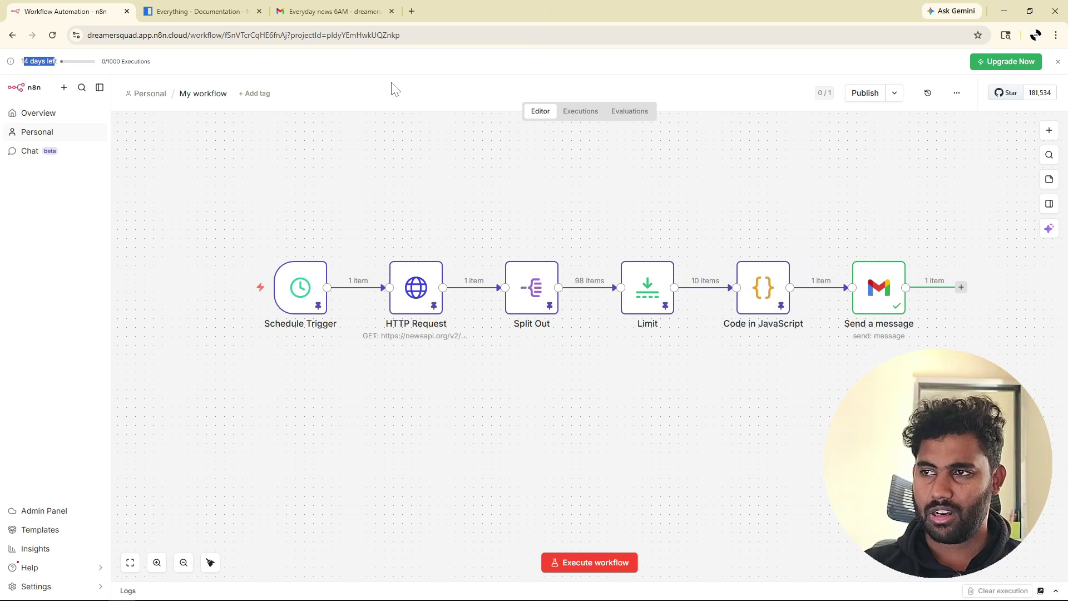
left_click(895, 97)
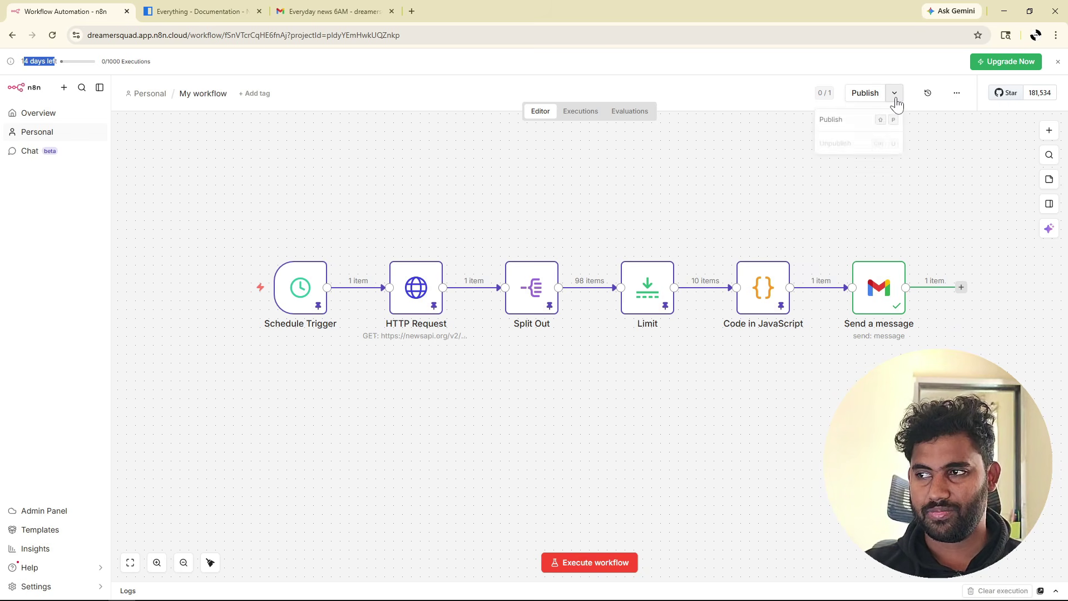
left_click(895, 95)
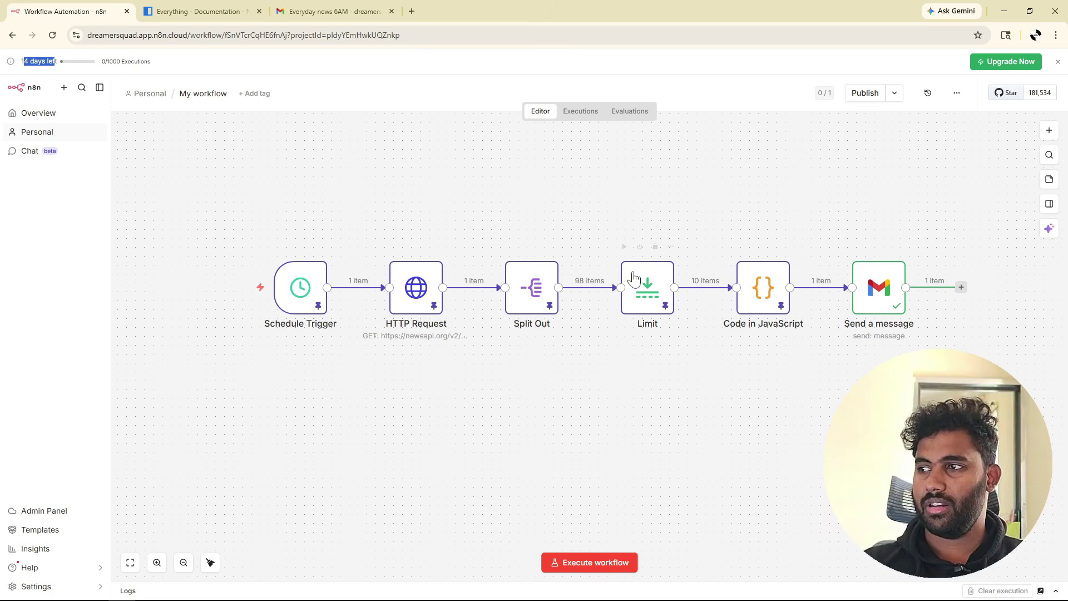
scroll(445, 298, "down", 2)
scroll(442, 297, "down", 1)
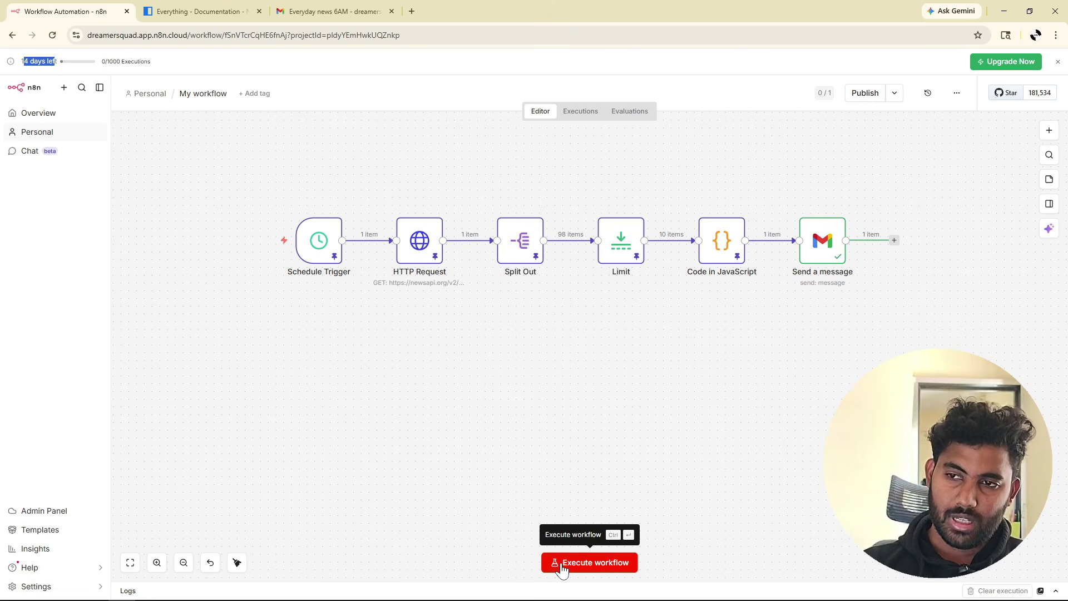
Unpin the HTTP Request node's test data and check the Schedule Trigger.
double_click(421, 251)
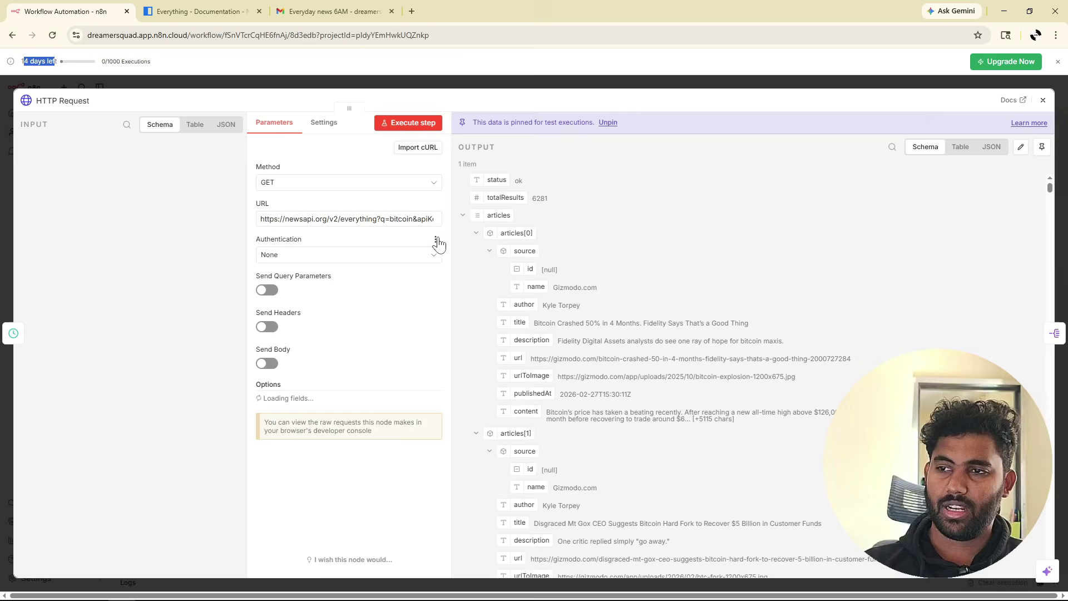
left_click(1039, 146)
key("Escape")
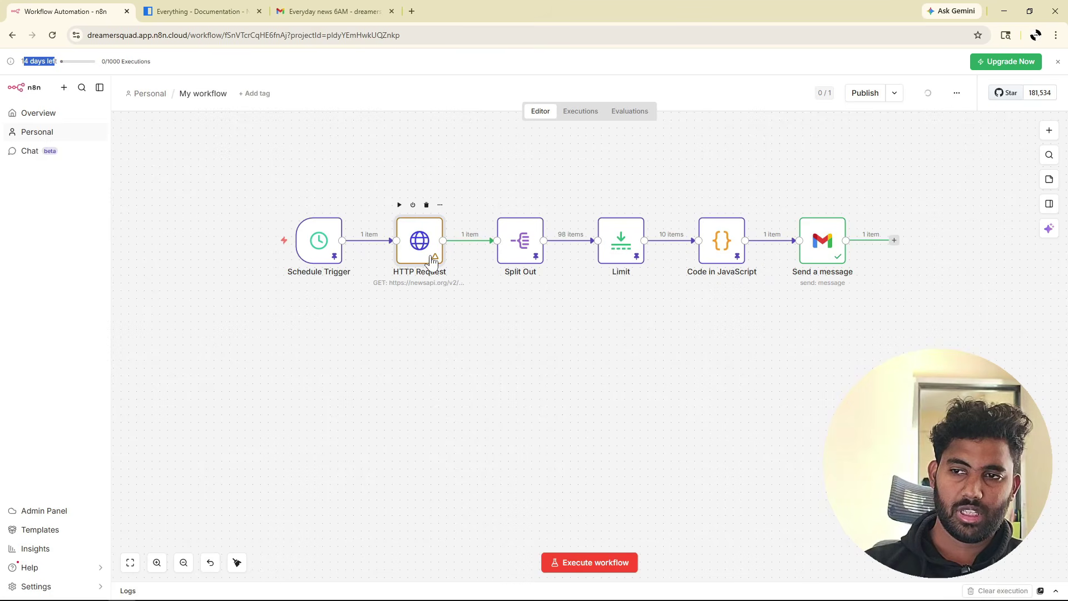
double_click(433, 260)
key("Escape")
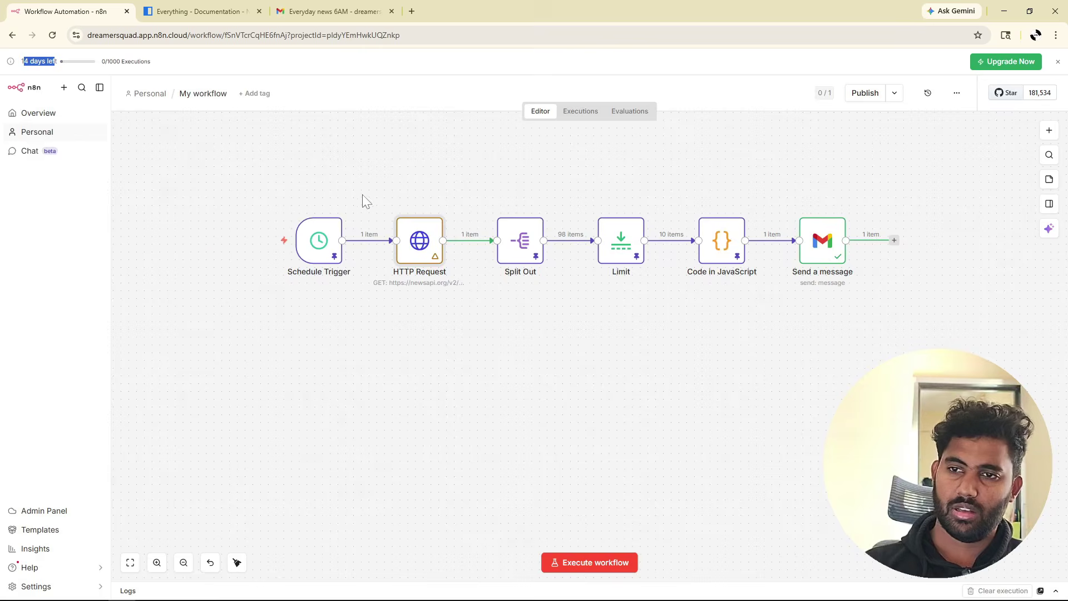
double_click(315, 240)
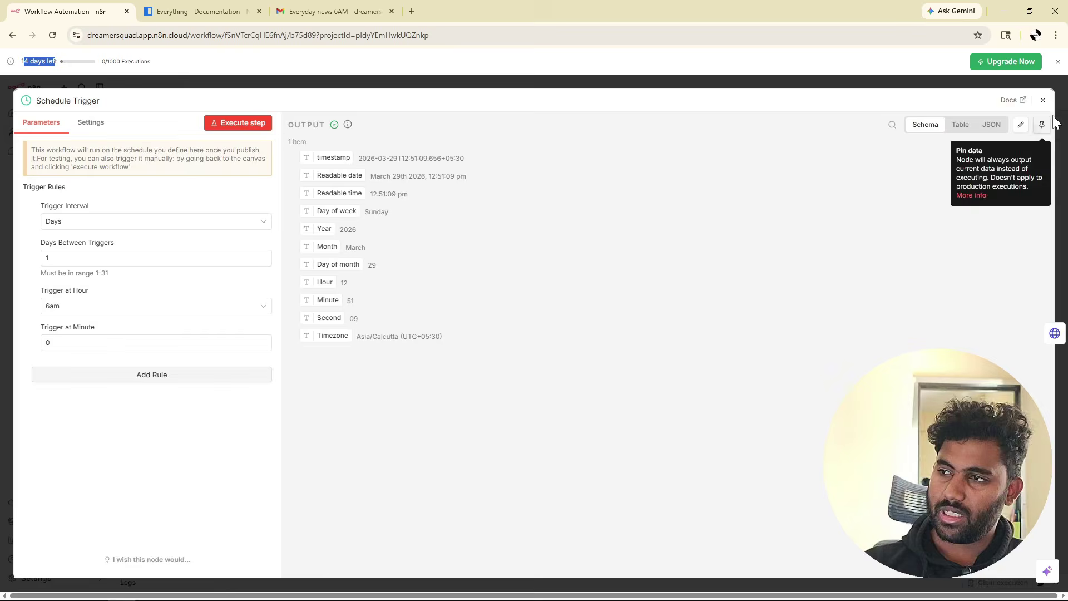
left_click(1043, 100)
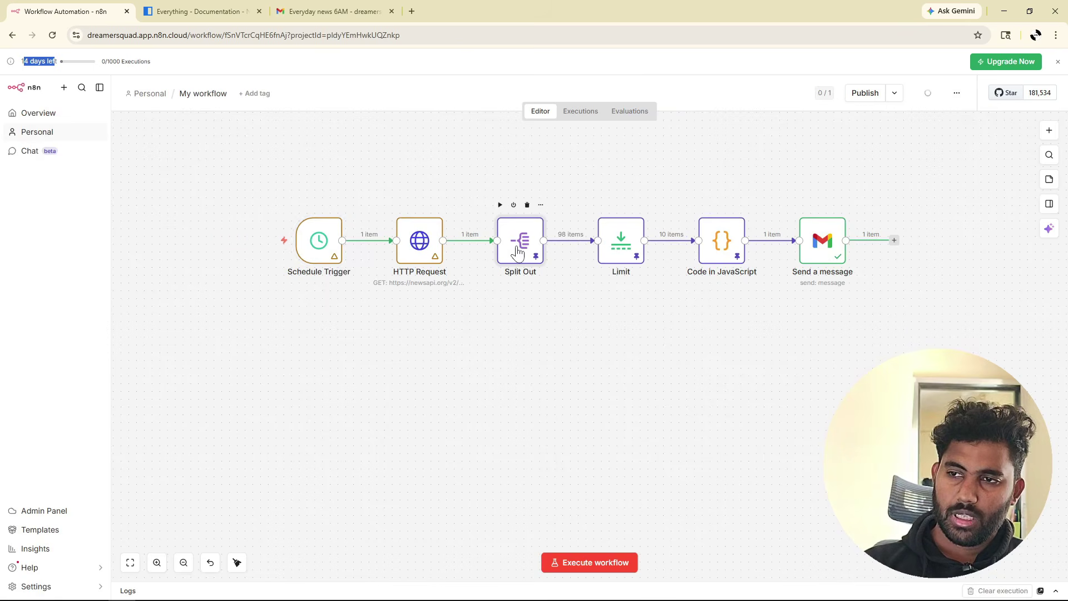
Unpin the test output of the Split Out, Limit and Code in JavaScript nodes.
double_click(517, 252)
left_click(1042, 145)
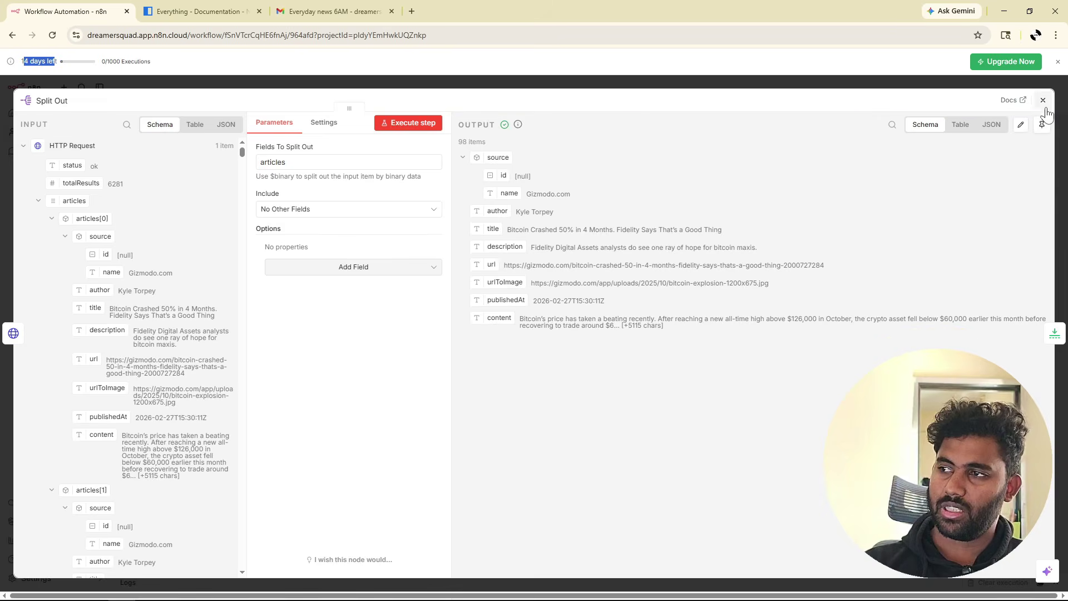
left_click(1043, 100)
double_click(620, 240)
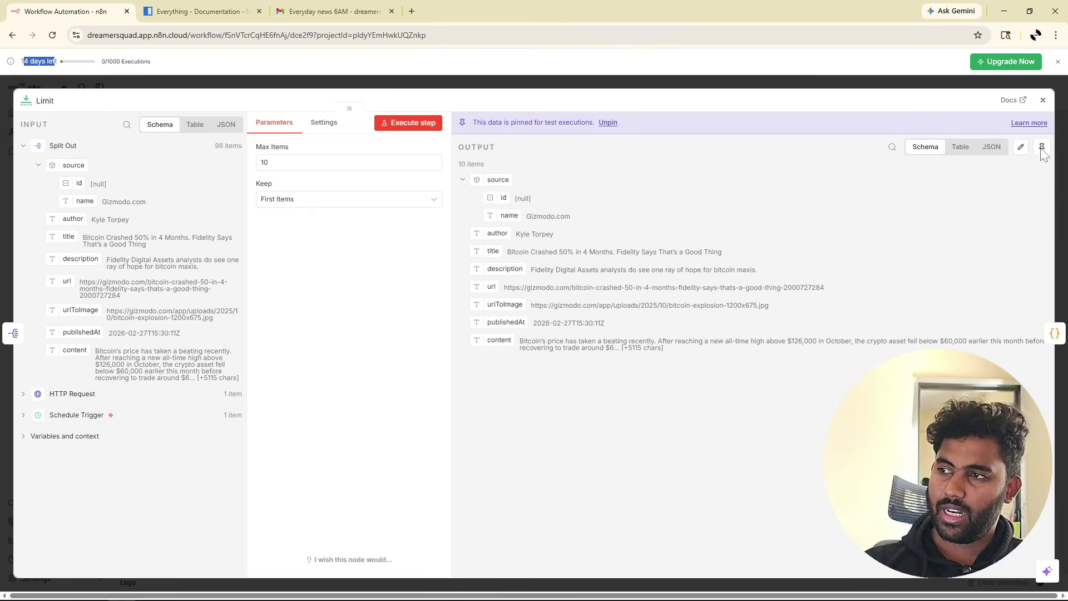
left_click(1042, 146)
left_click(1042, 100)
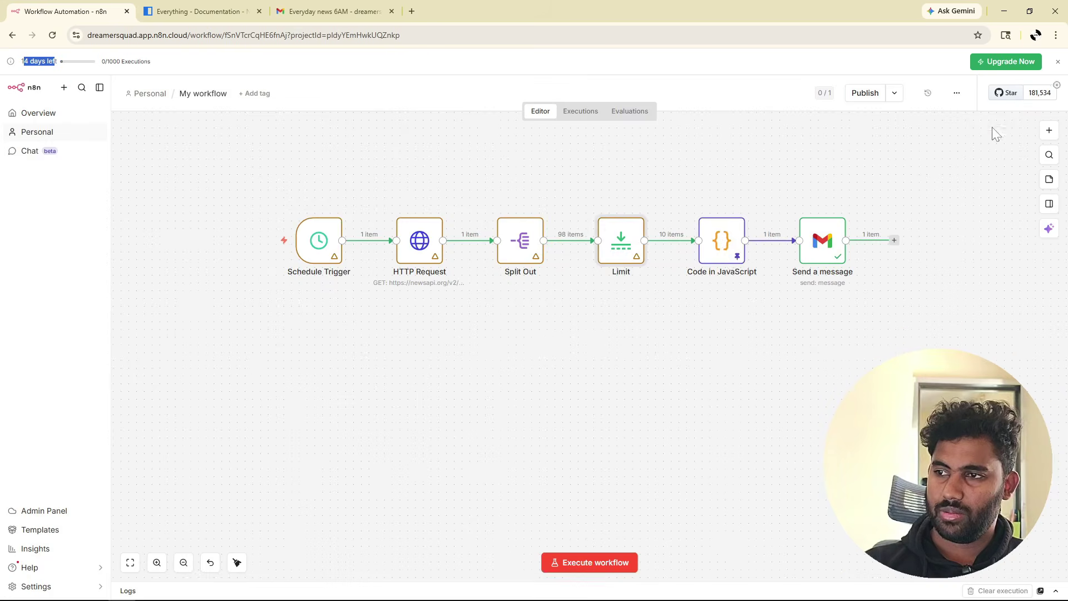
double_click(728, 253)
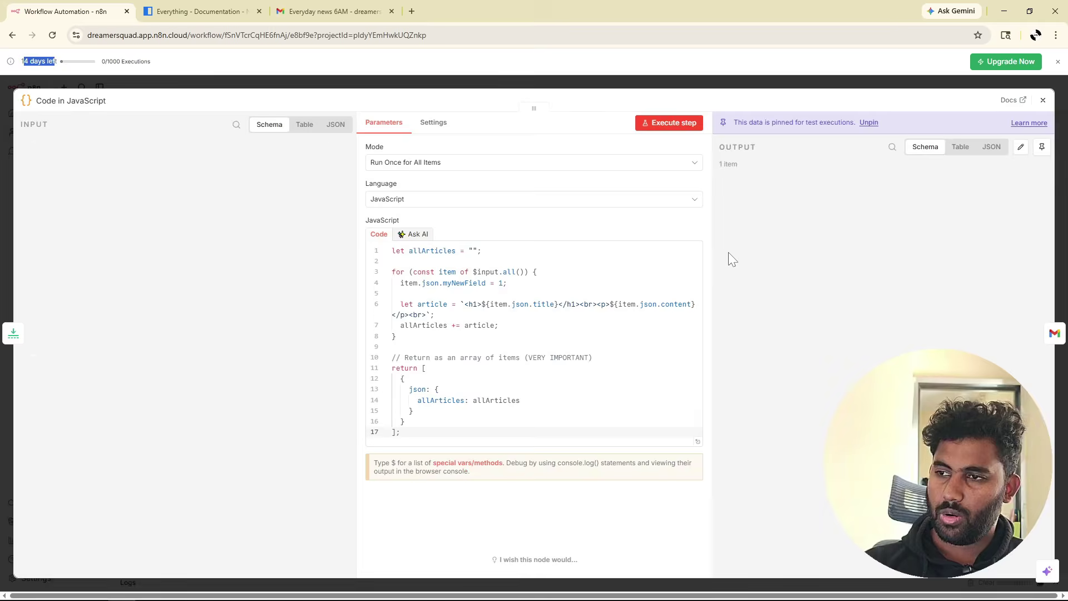
left_click(1042, 146)
left_click(1043, 100)
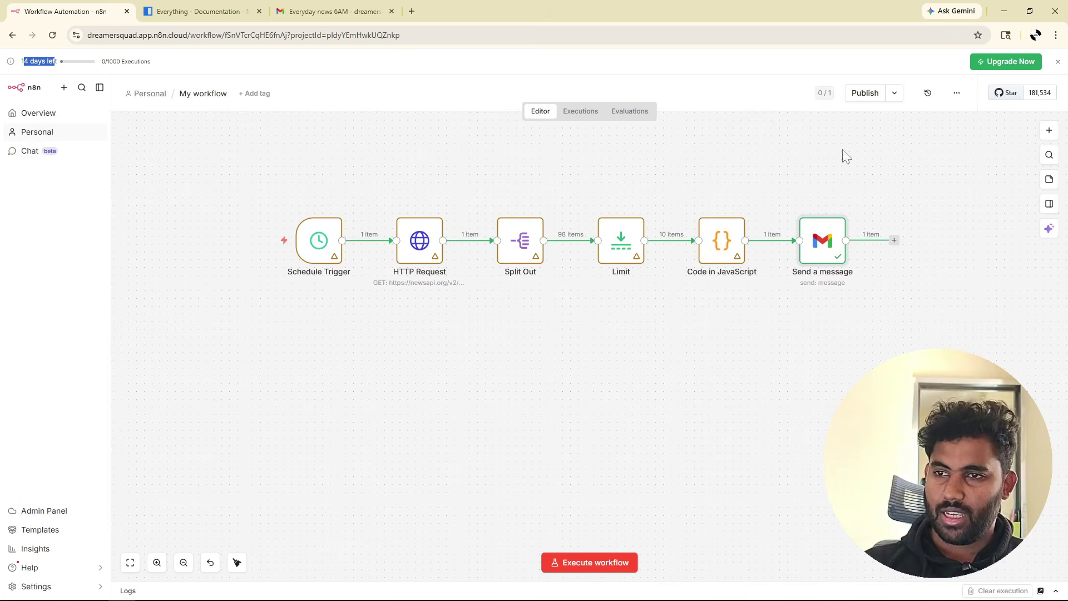
left_click(347, 312)
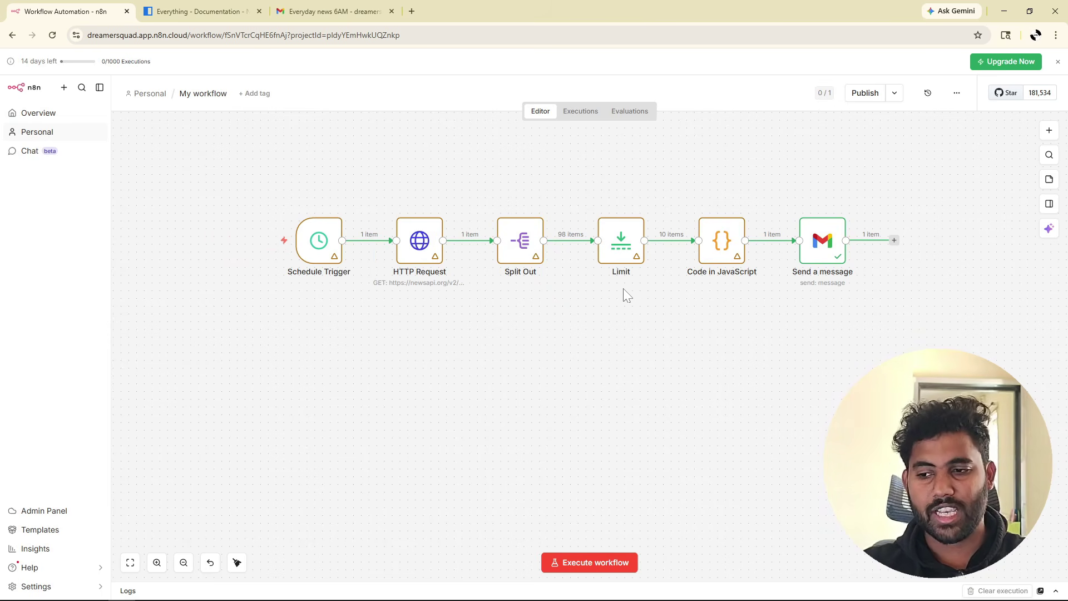
Run the whole workflow on live data, then read the newest Everyday news 6AM email in Gmail.
left_click(588, 567)
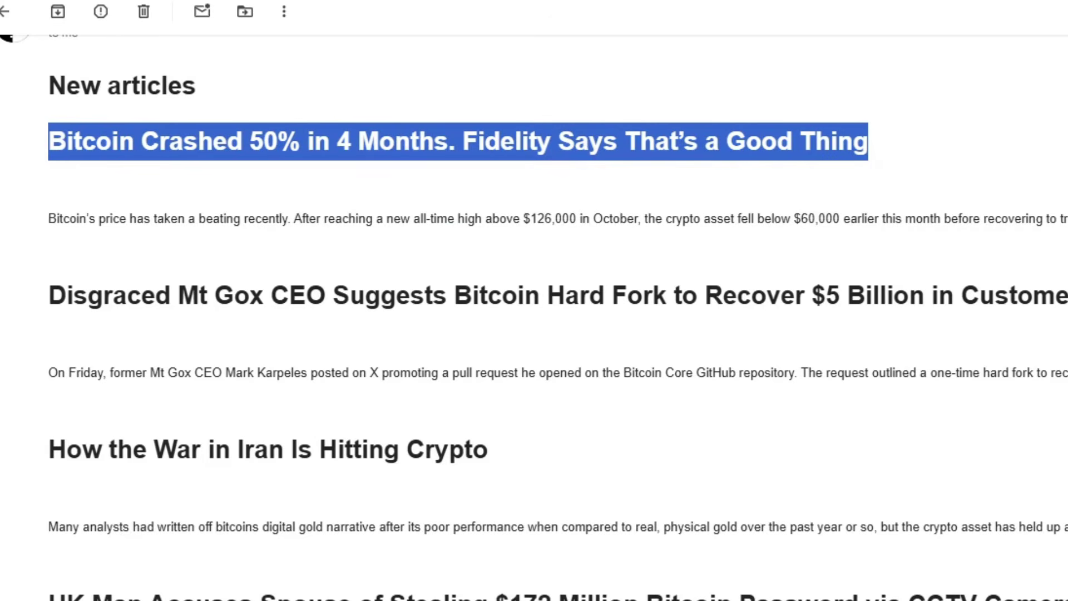
left_click(5, 12)
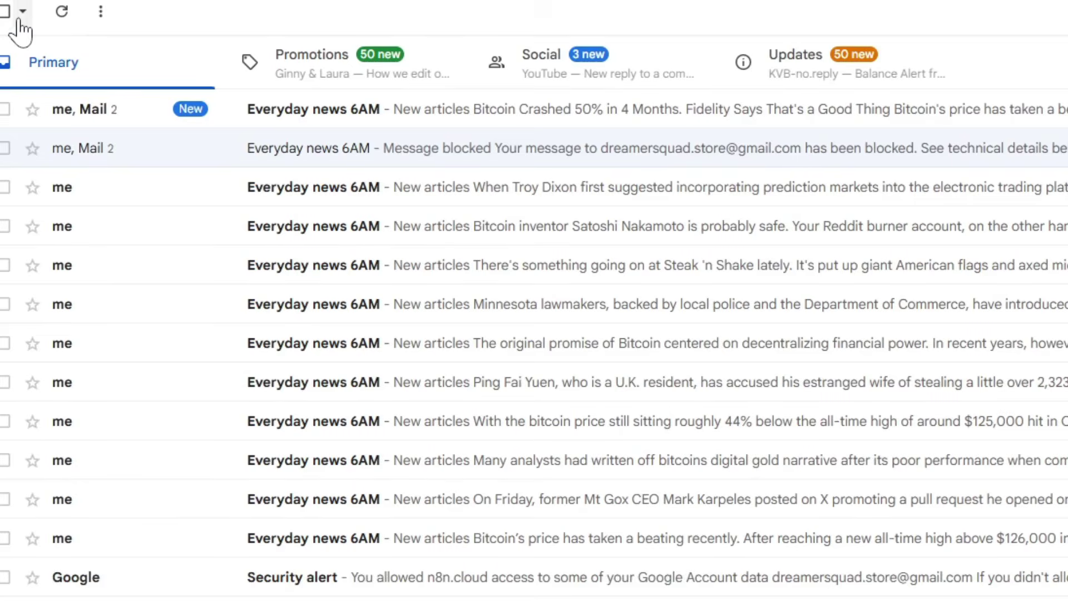
left_click(383, 120)
scroll(384, 119, "down", 15)
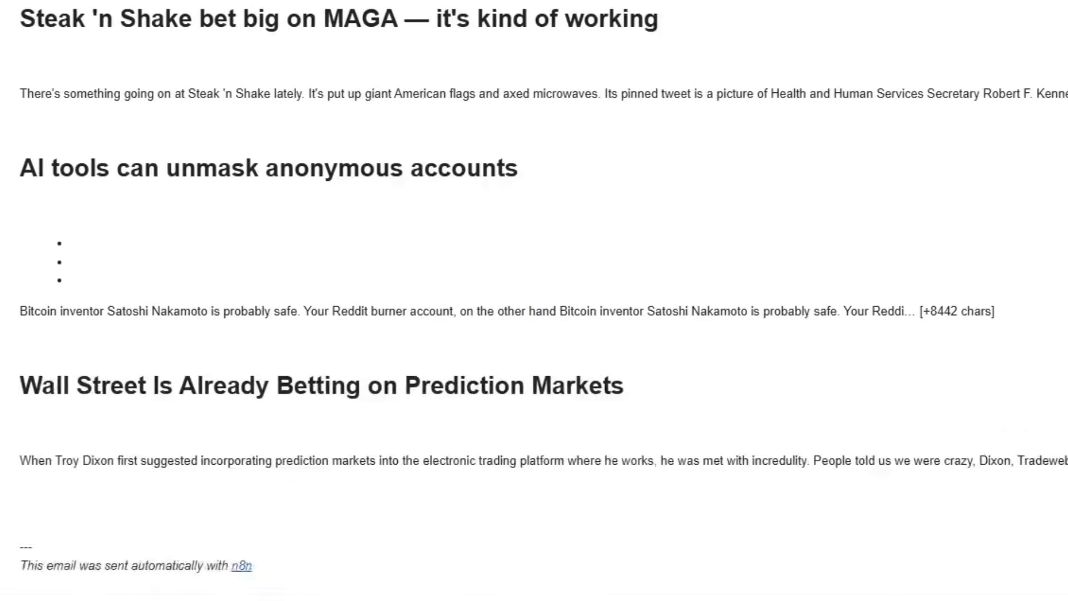
scroll(534, 301, "up", 10)
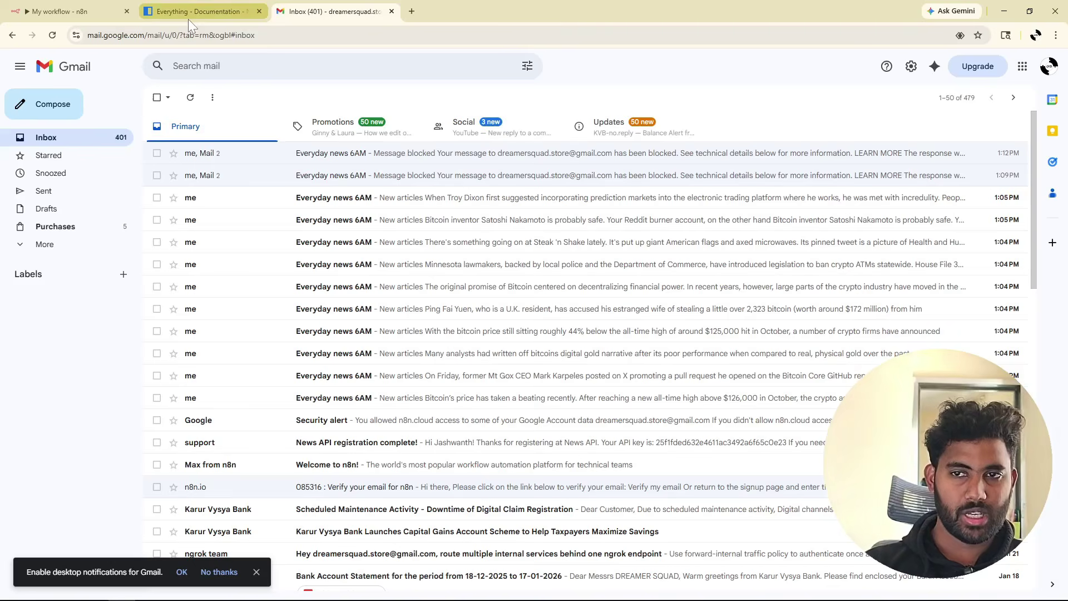
Check the NewsAPI Everything endpoint docs, then return to the successfully run news workflow in n8n.
left_click(189, 19)
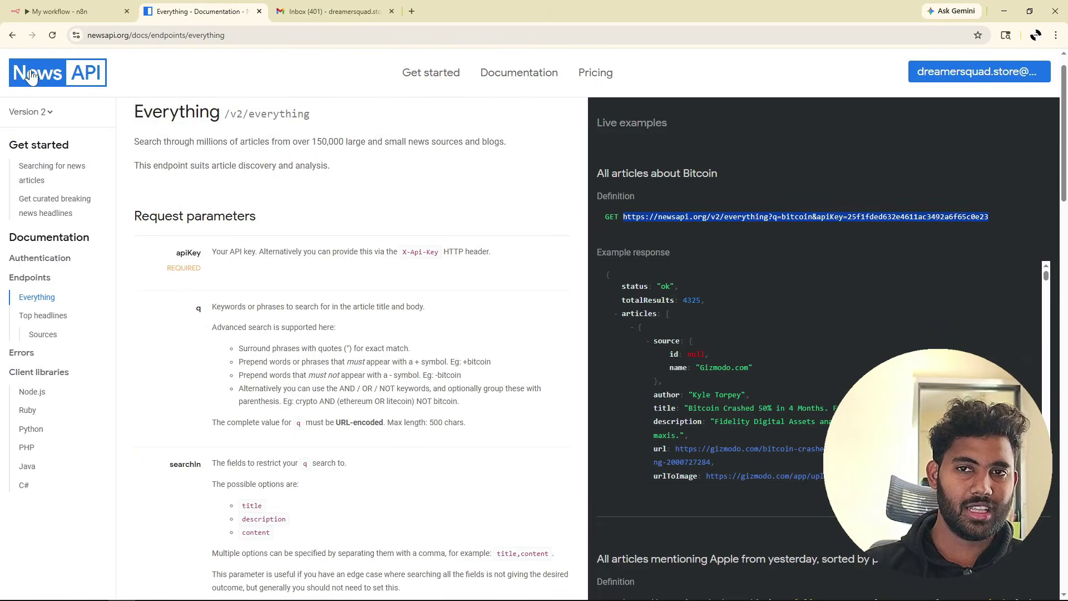
left_click(92, 11)
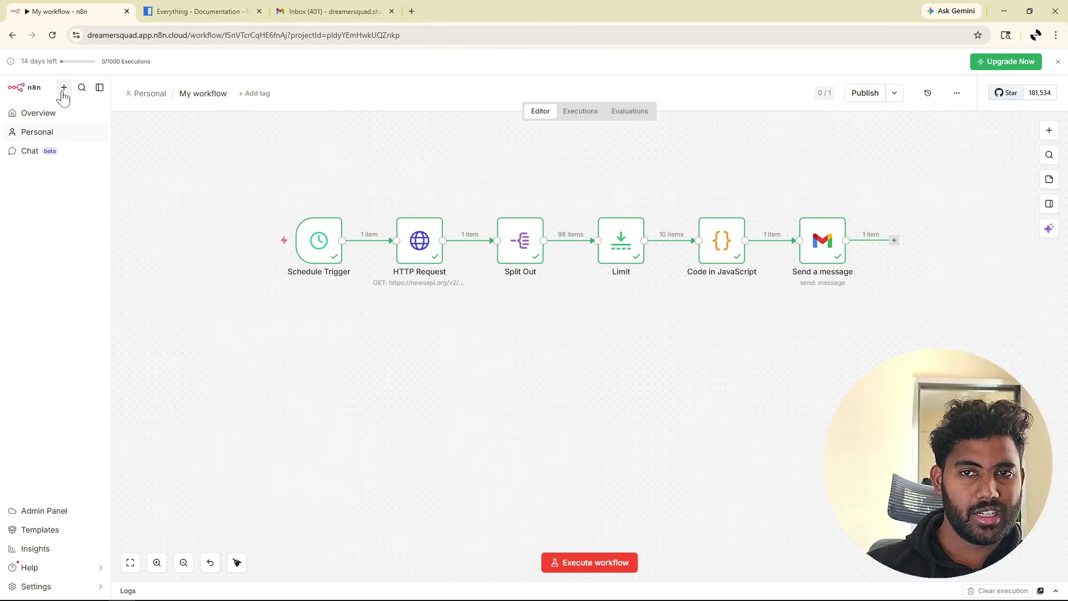
Create a new blank workflow in the Personal space.
left_click(64, 94)
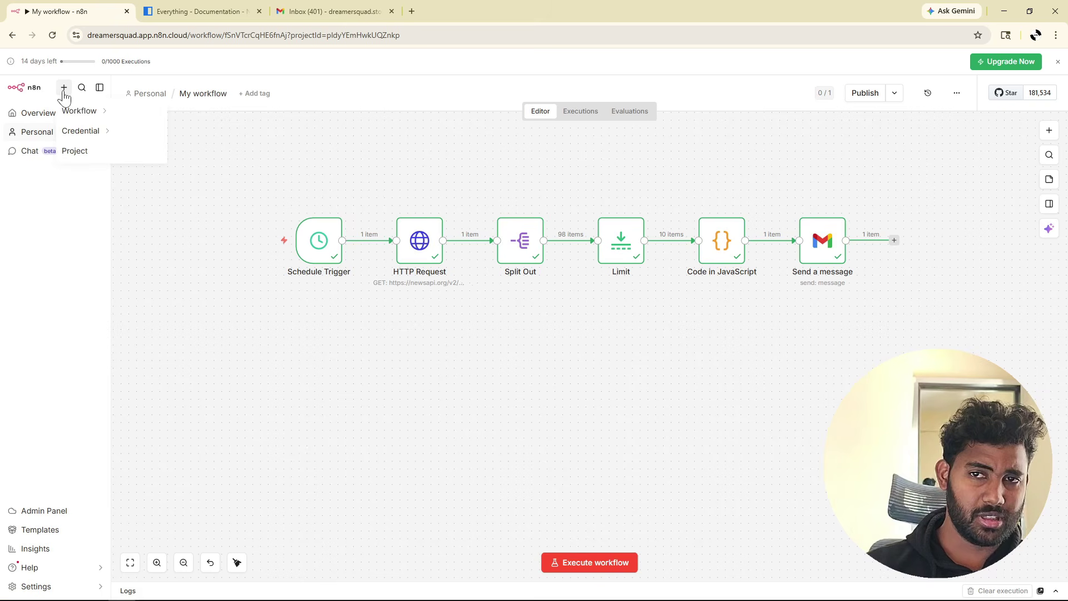
mouse_move(78, 113)
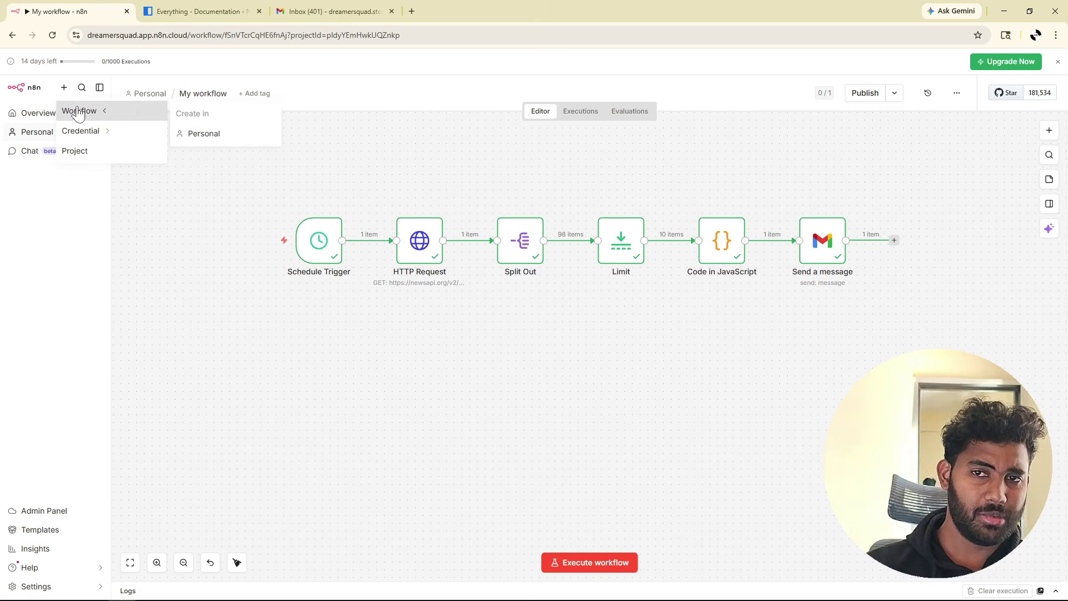
left_click(244, 146)
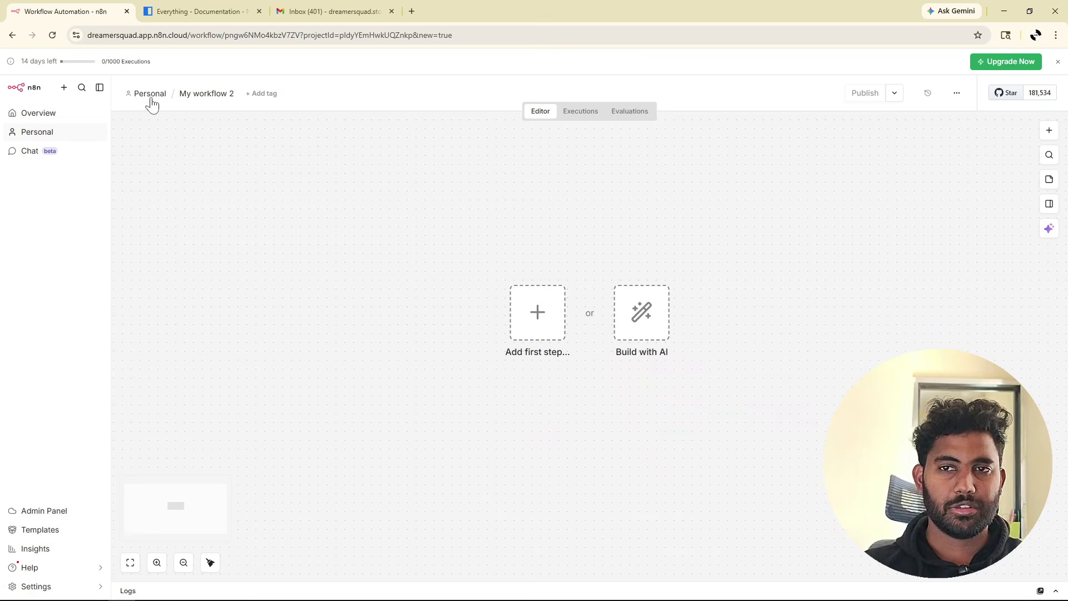
Rename the workflow 'Form Submission' and bring up the trigger choices for its first step.
left_click(195, 94)
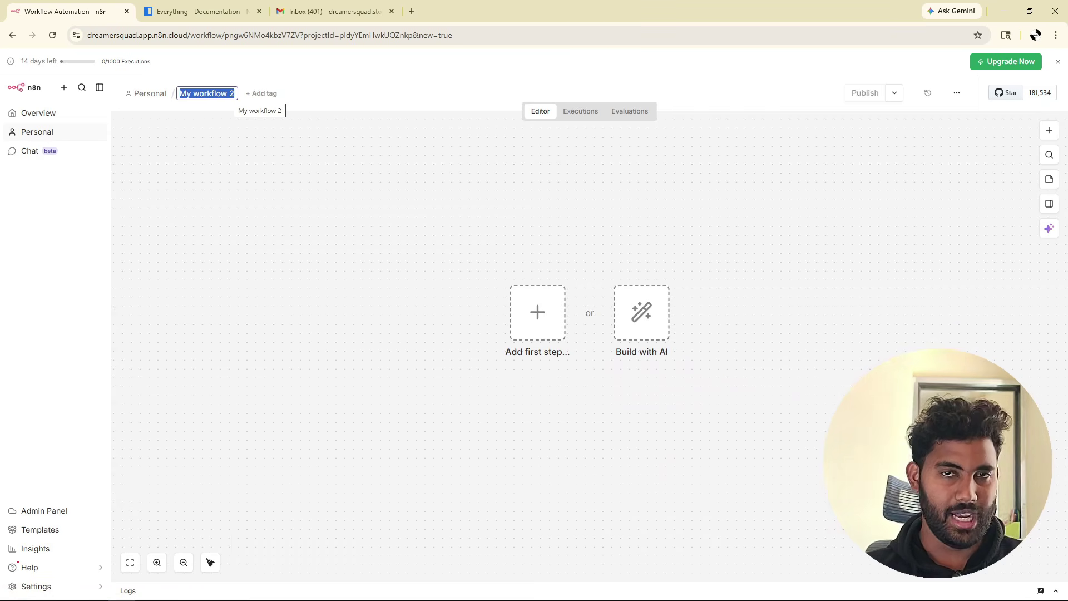
type("Form S")
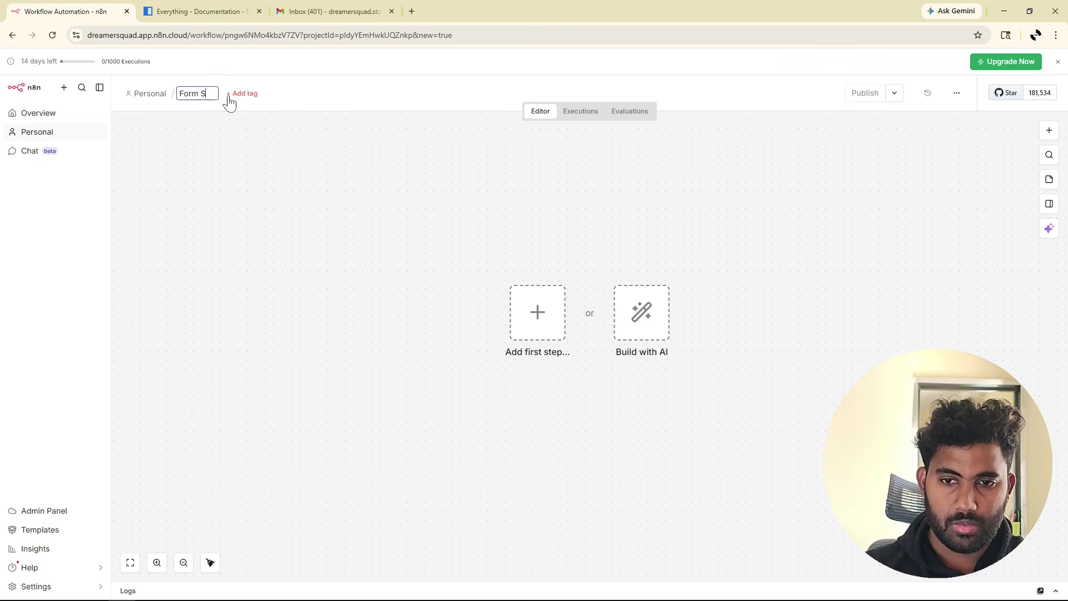
type("ubmission")
left_click(231, 174)
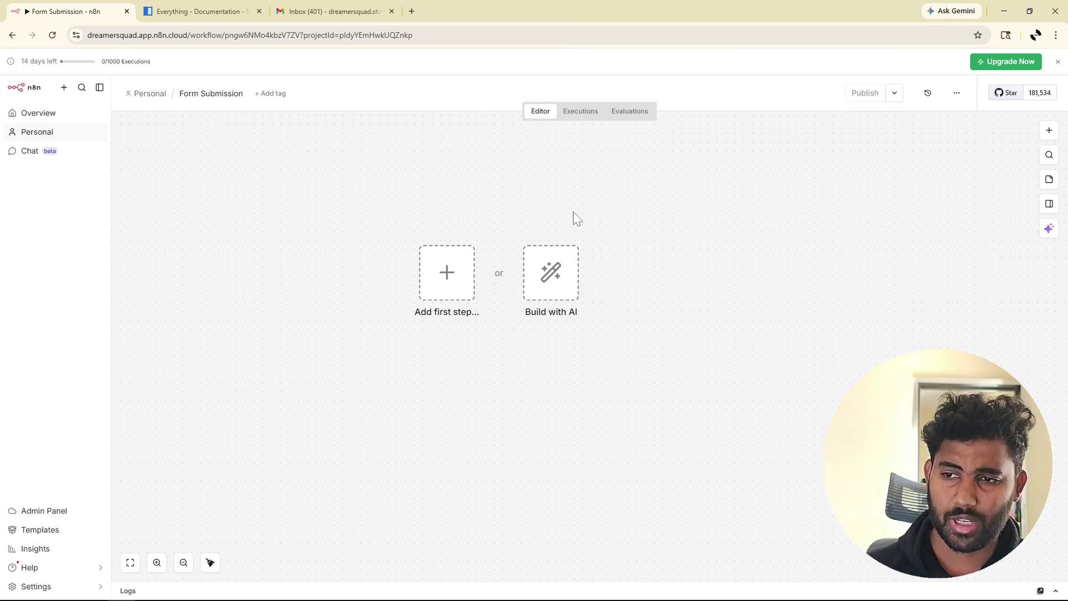
left_click(458, 286)
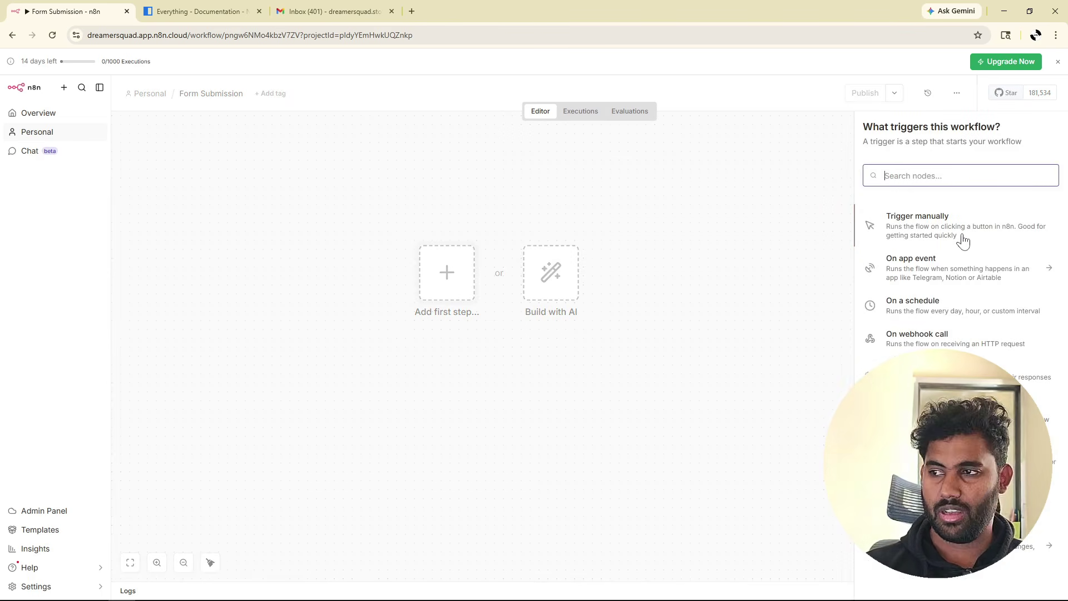
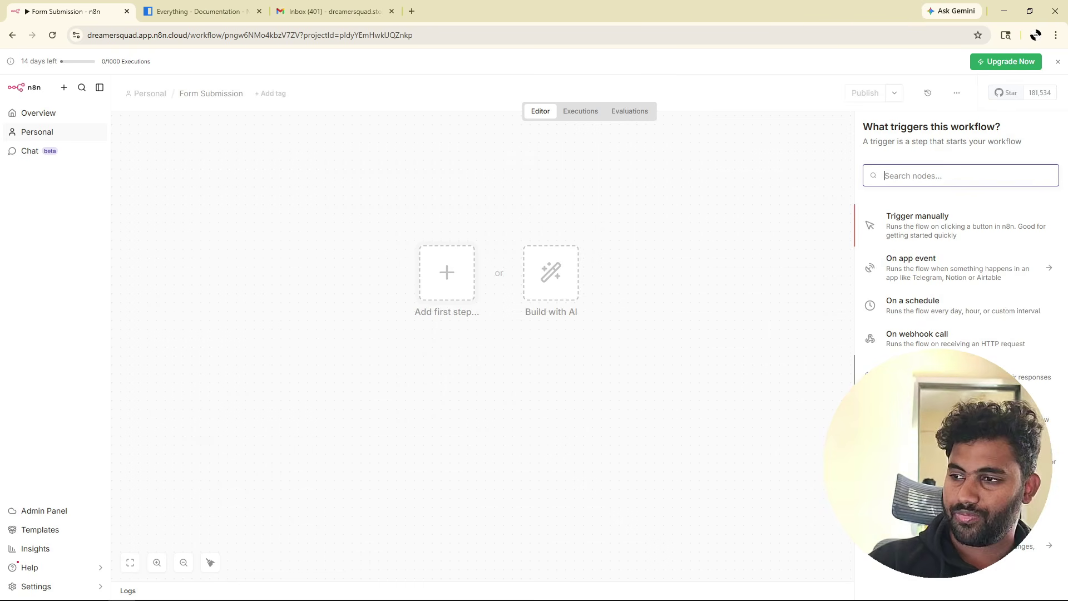
Add an n8n Form trigger that fires on new form submissions.
type("form")
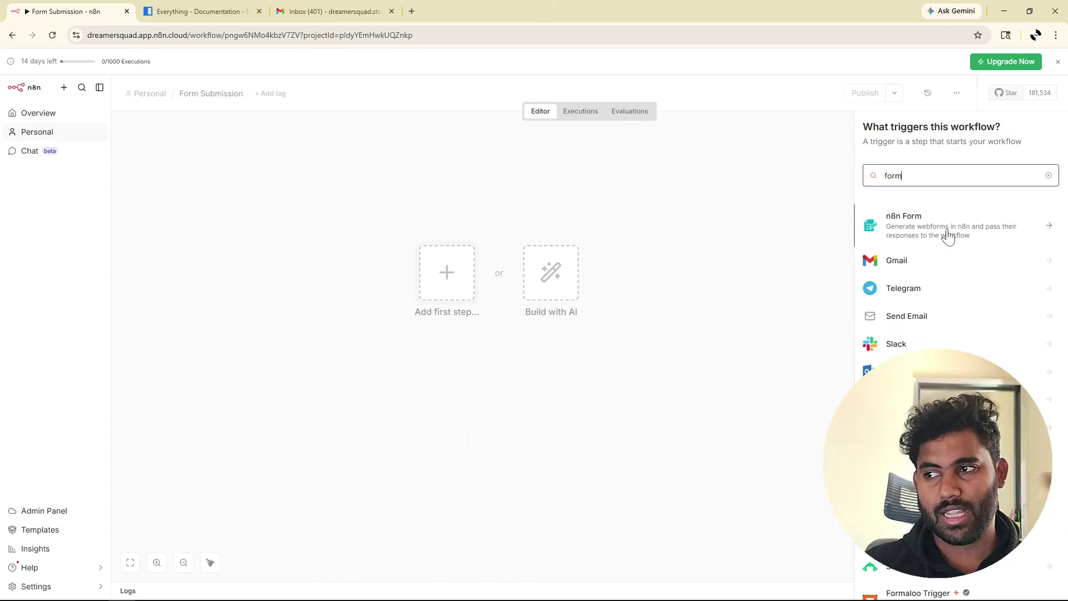
left_click(947, 237)
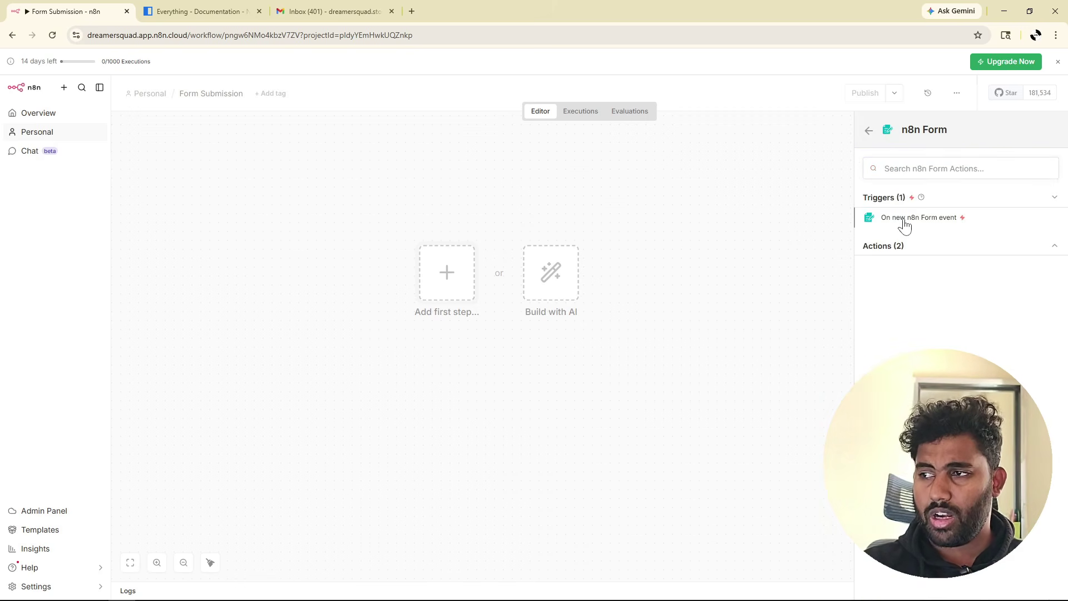
left_click(935, 220)
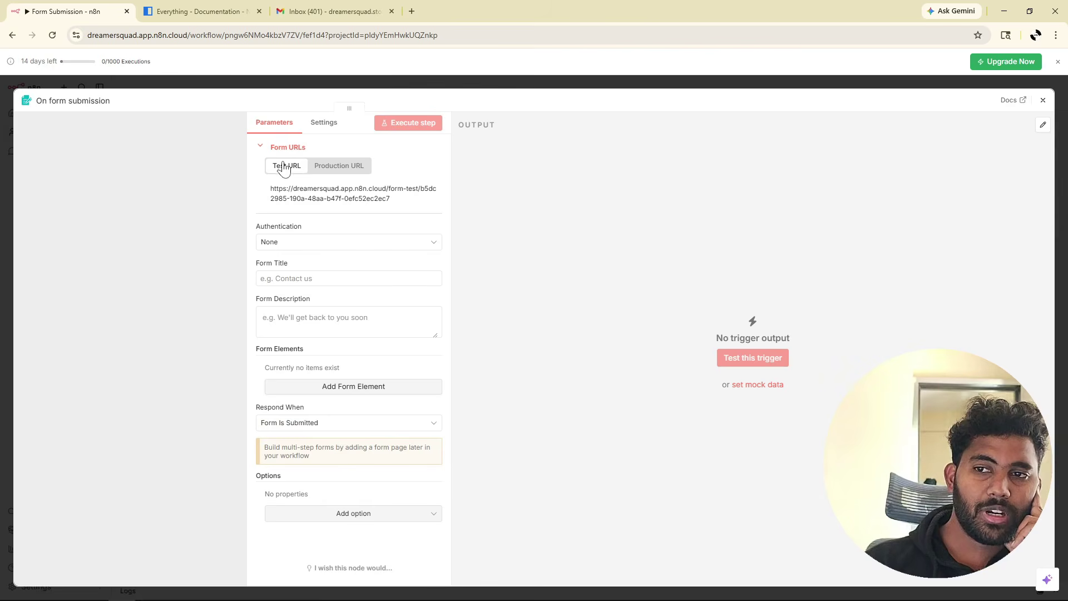
Title the form 'User Enquiry' and describe it as collecting questions from the end-user.
left_click(349, 169)
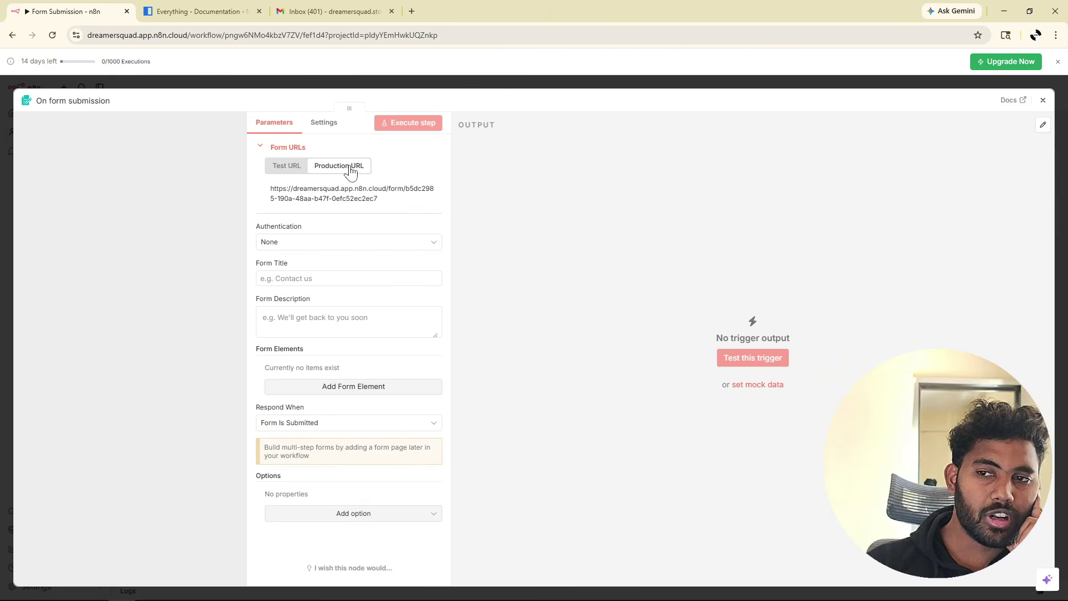
left_click(286, 169)
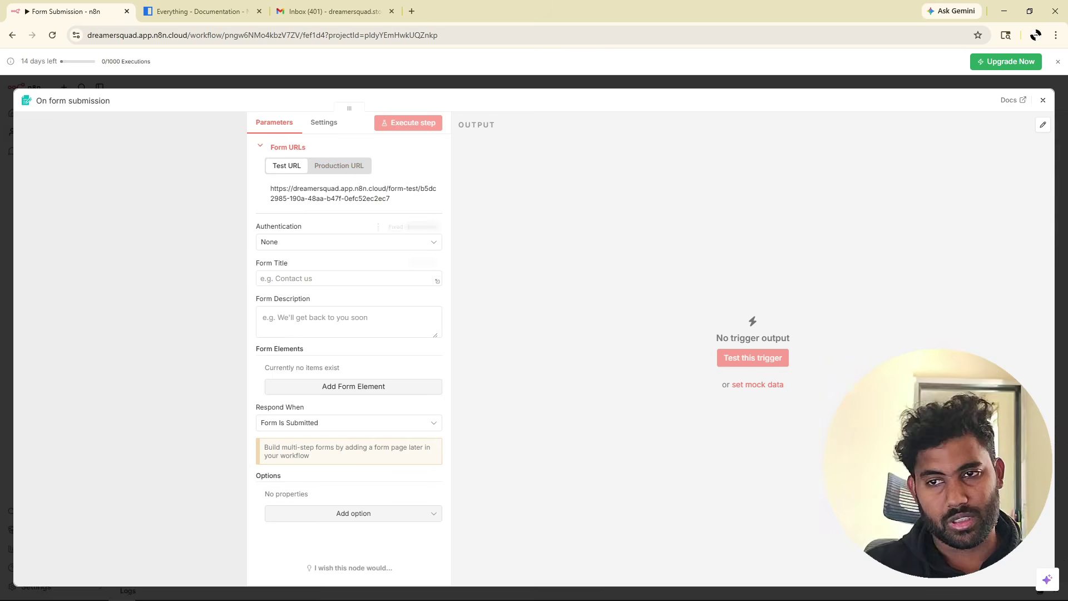
left_click(288, 278)
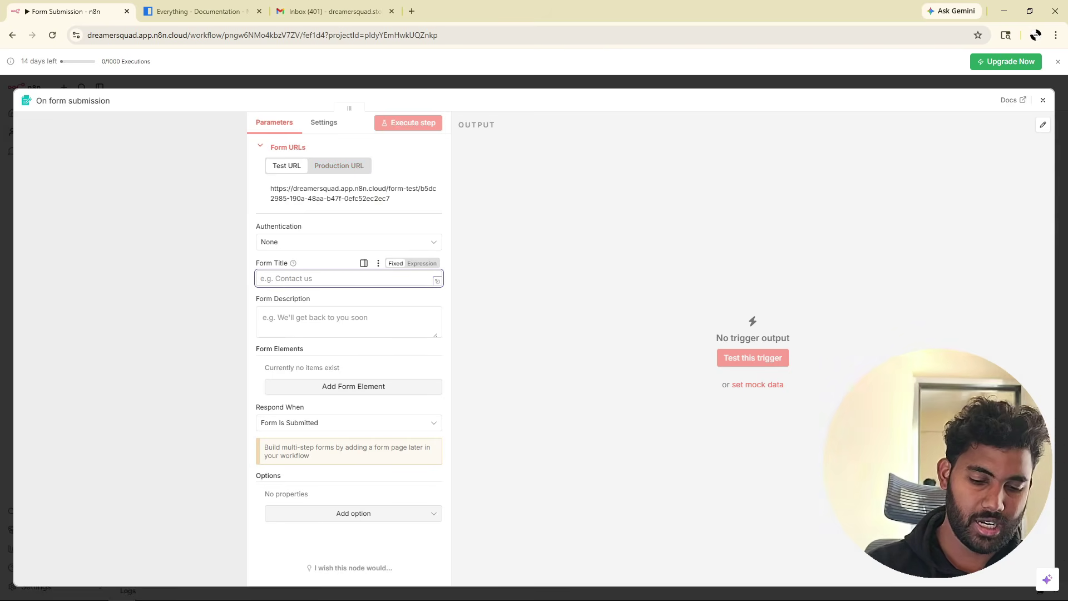
type("User Enquiry")
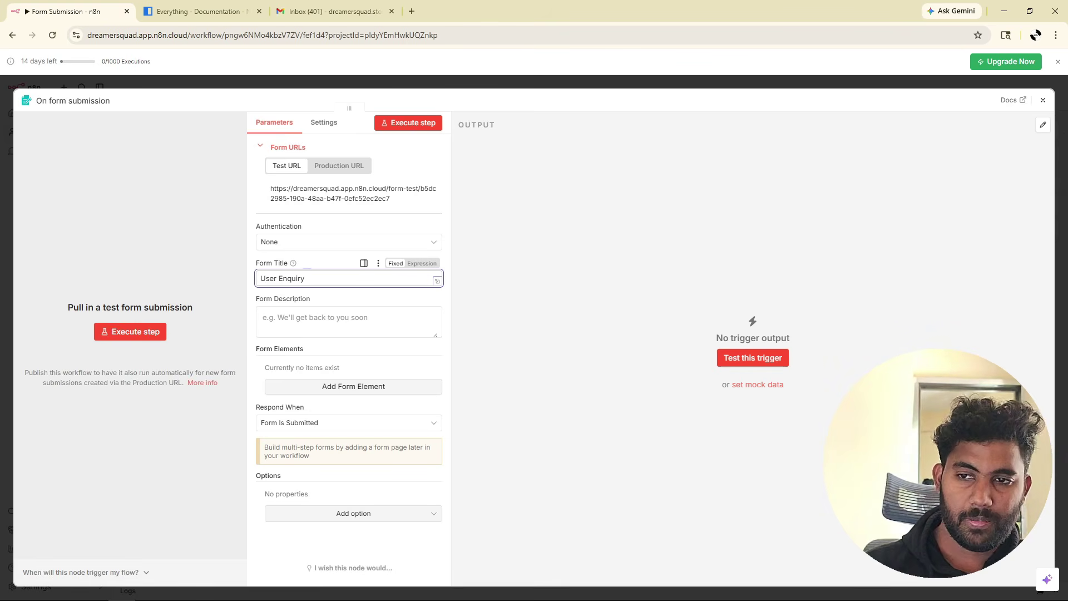
left_click(309, 318)
type("T")
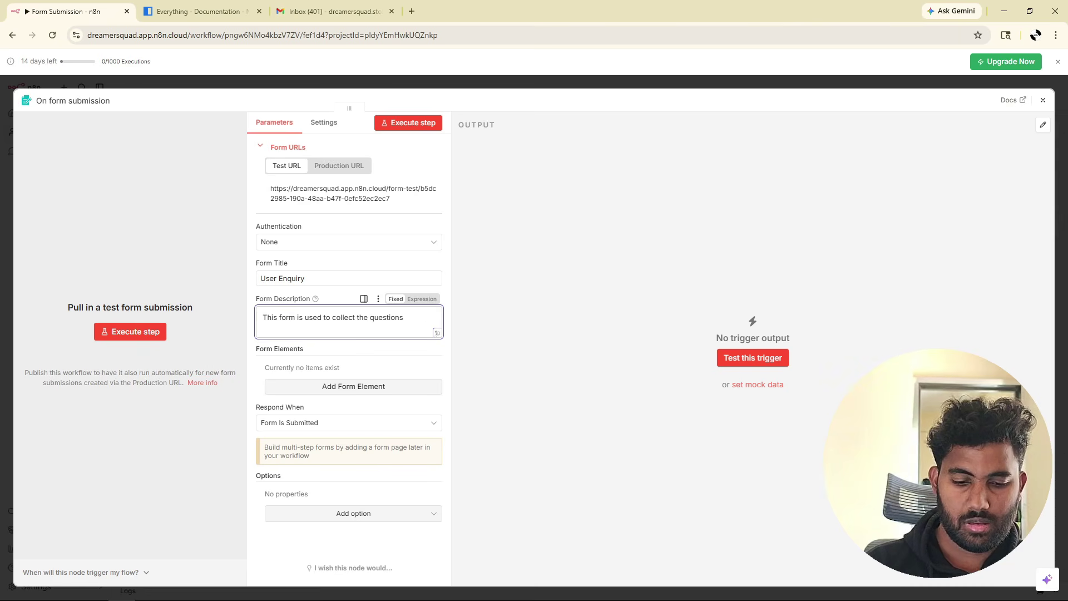
type("from the end-user.")
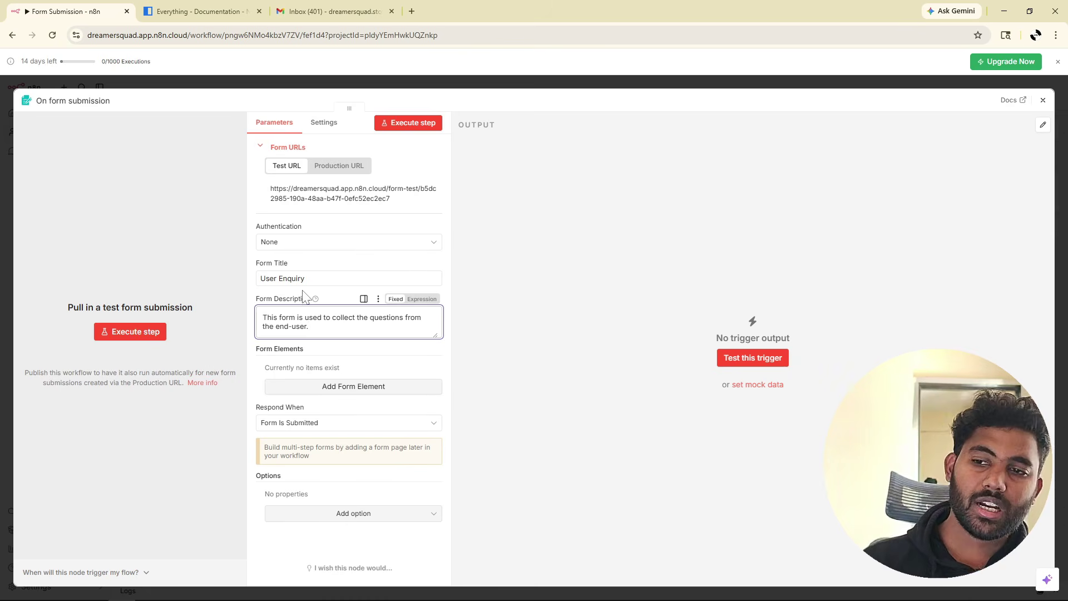
left_click(343, 298)
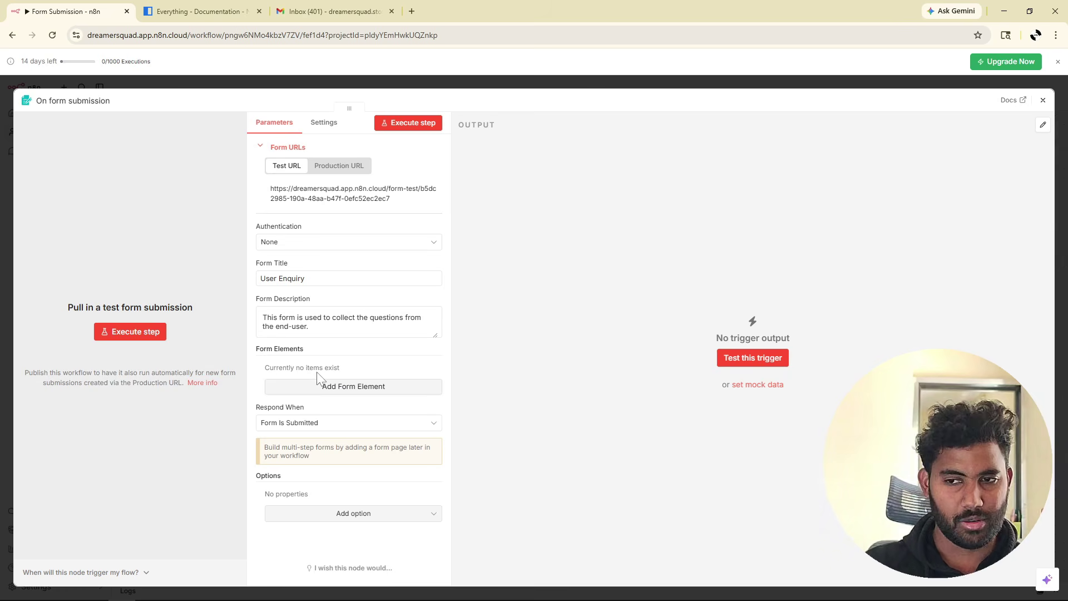
Add a form field labelled 'Email' with element type Email.
left_click(340, 386)
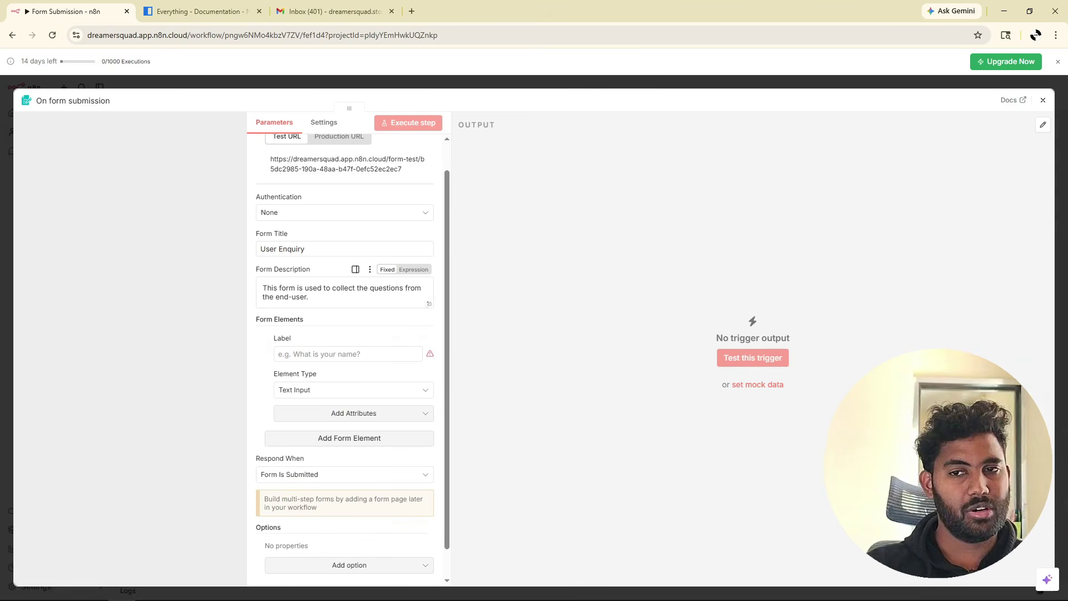
scroll(340, 386, "down", 2)
left_click(333, 320)
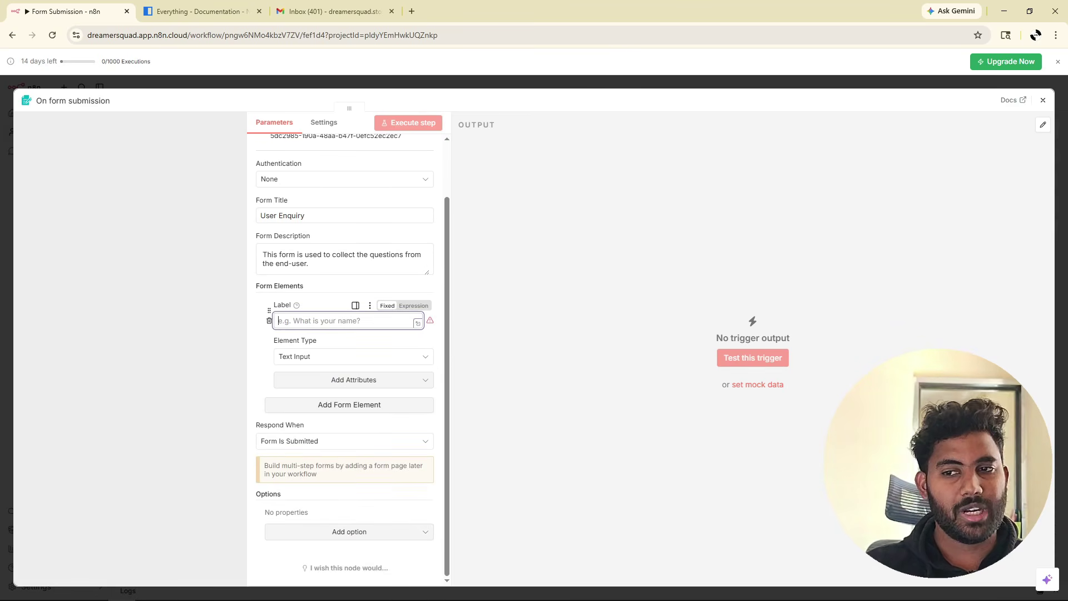
type("Email")
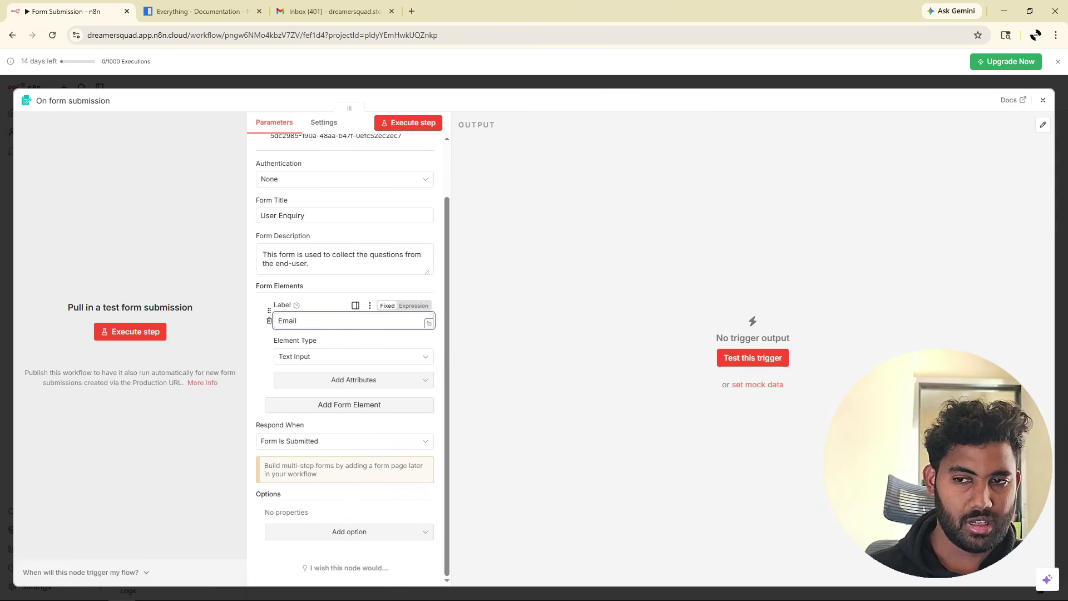
left_click(288, 361)
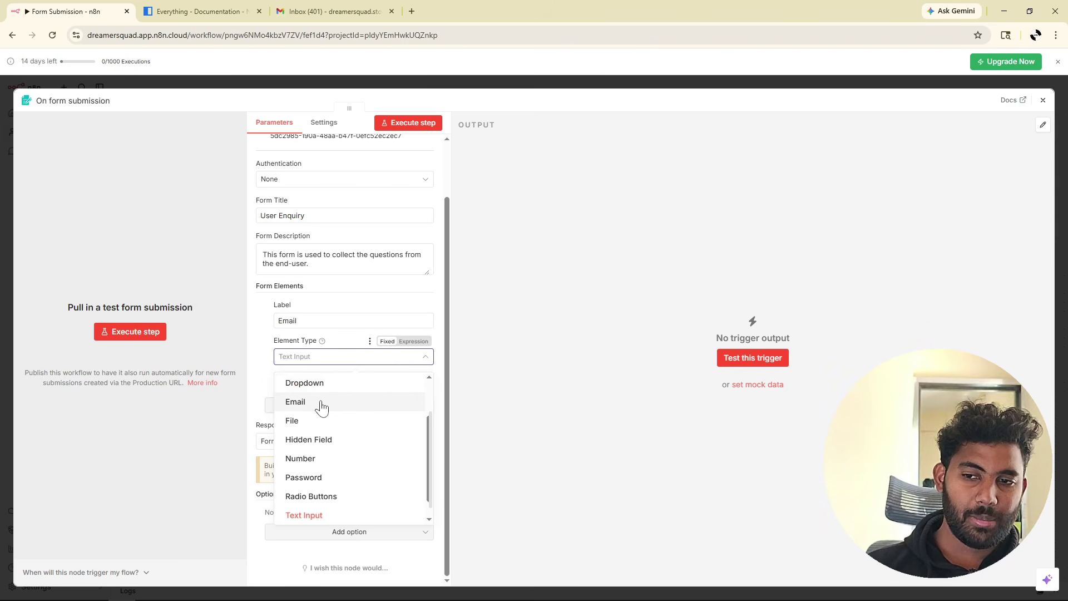
left_click(321, 405)
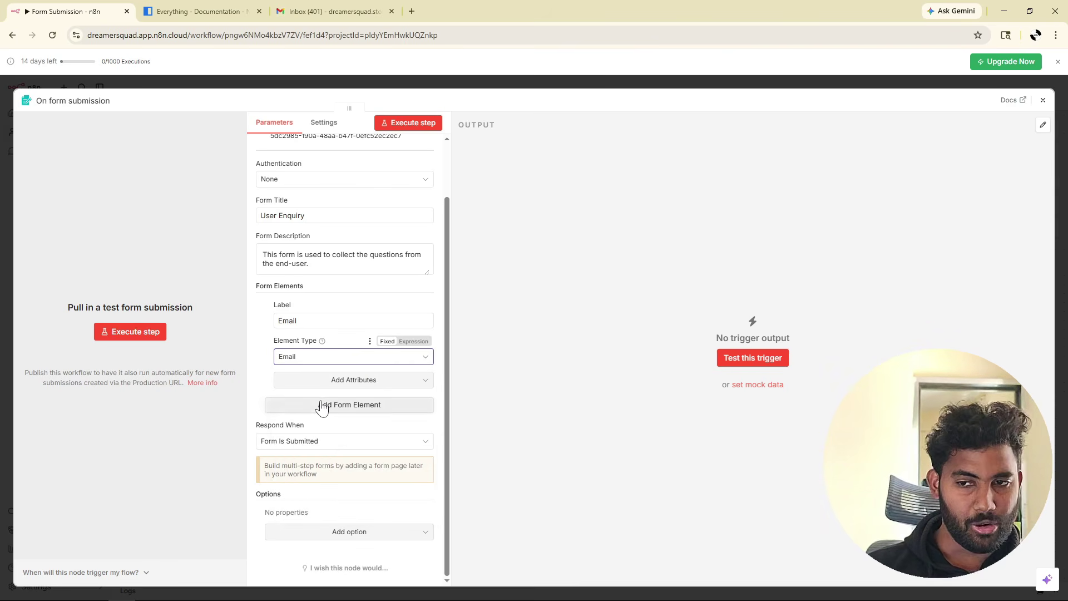
Make the Email field required and add a second form element.
left_click(374, 383)
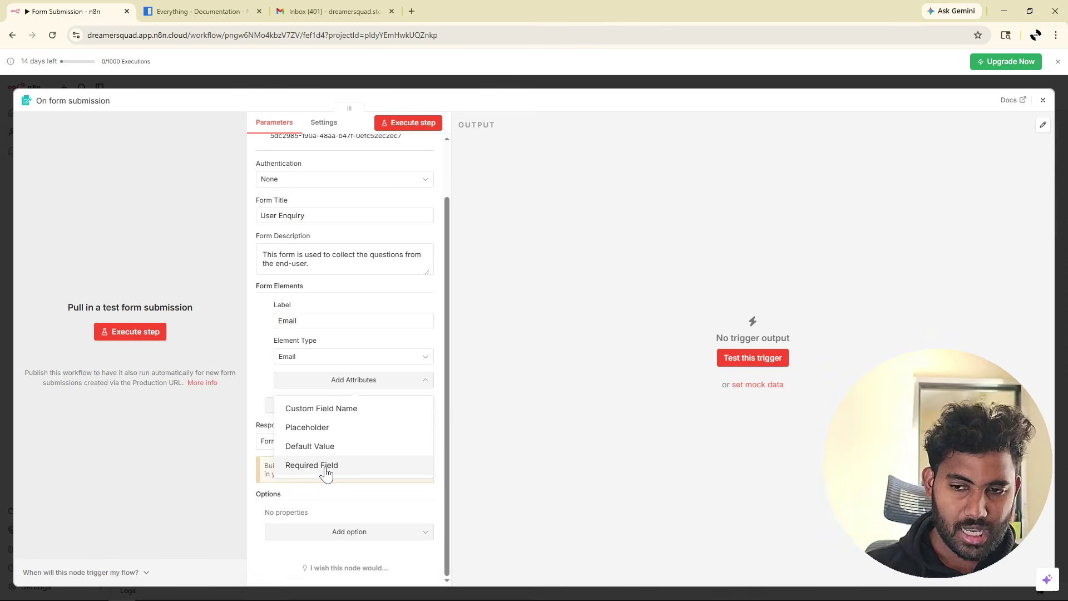
left_click(326, 473)
left_click(286, 393)
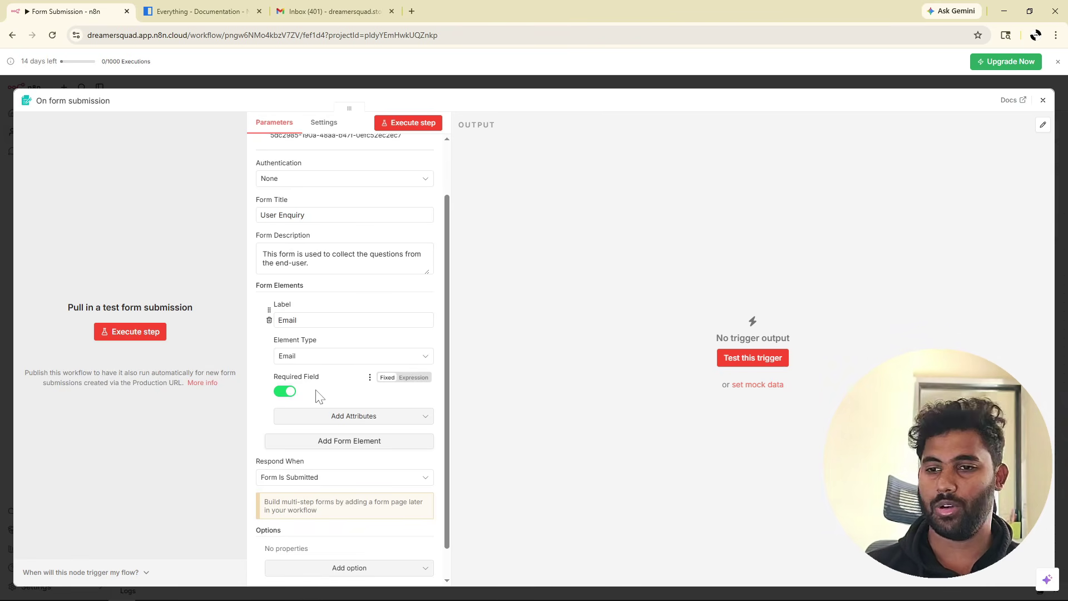
scroll(320, 394, "down", 1)
left_click(338, 405)
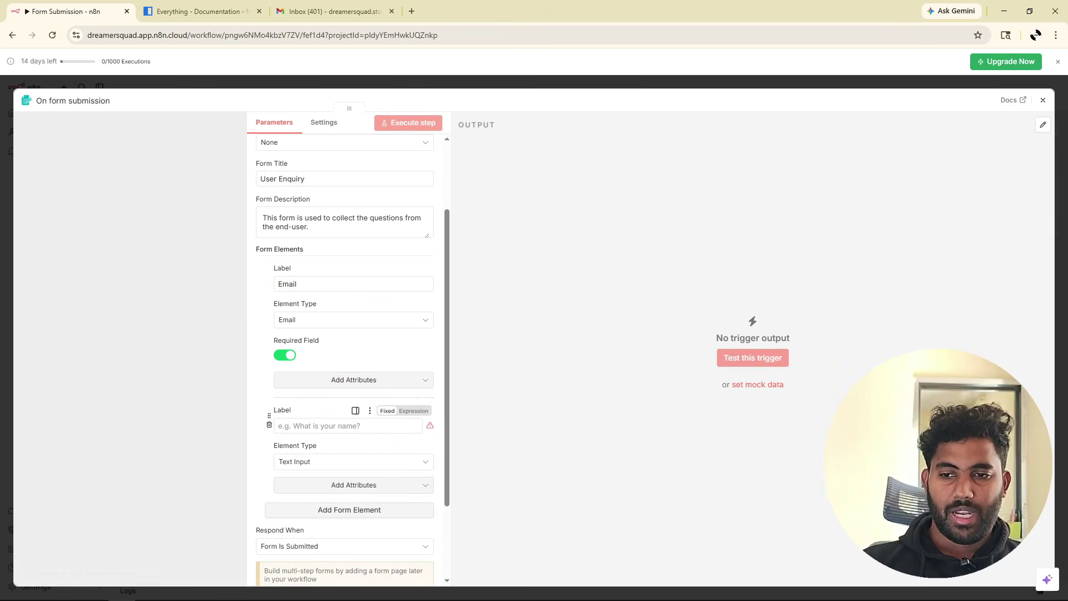
Label the second field 'Quetions' as a required Textarea.
left_click(343, 426)
type("Quetions")
left_click(332, 461)
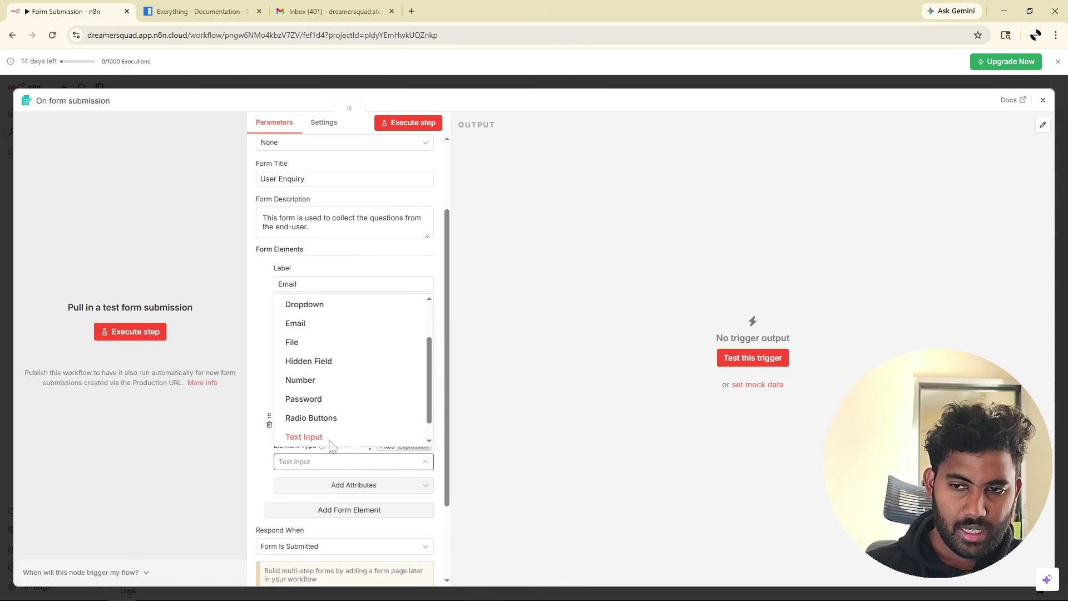
scroll(339, 411, "down", 1)
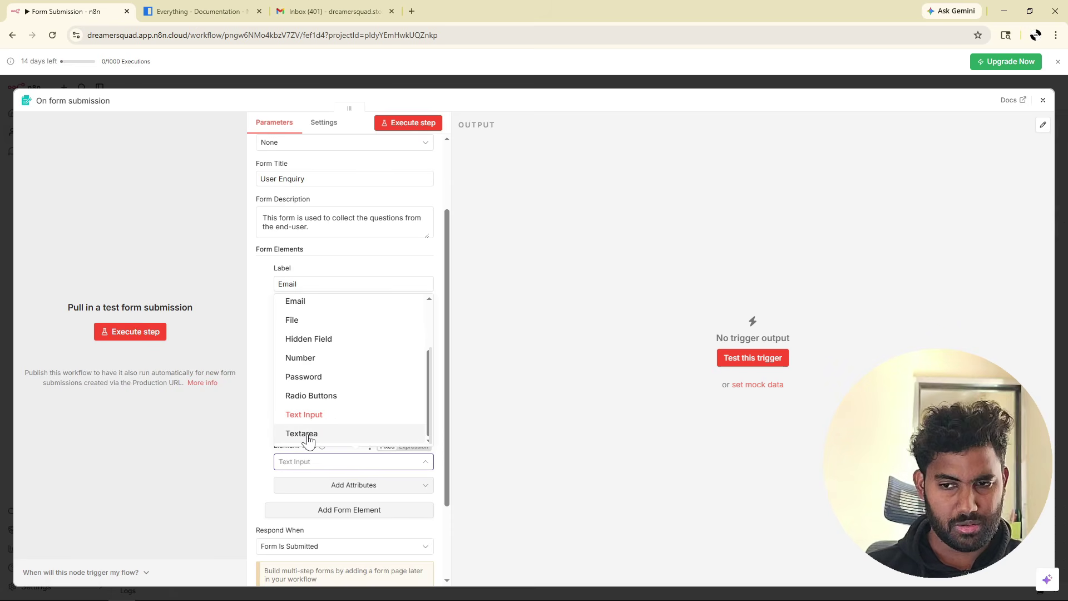
left_click(310, 438)
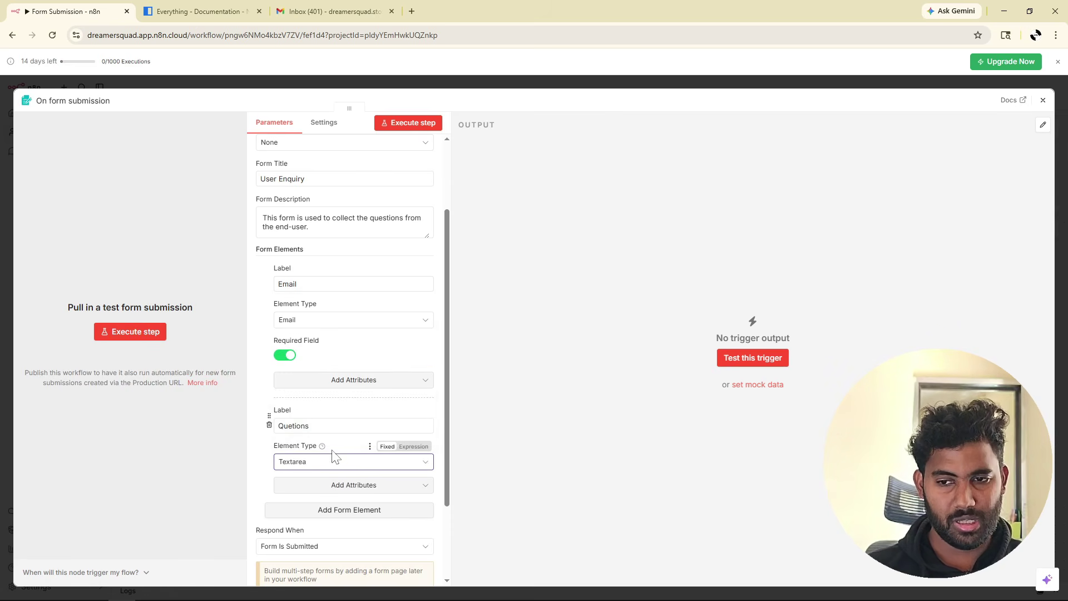
scroll(340, 445, "down", 2)
left_click(355, 383)
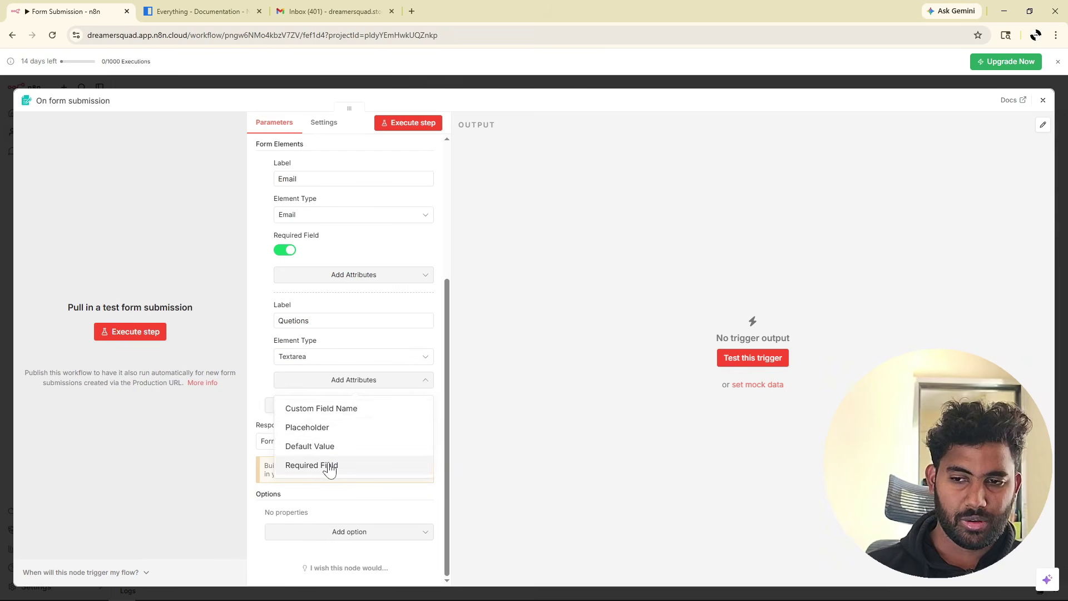
left_click(328, 465)
left_click(286, 392)
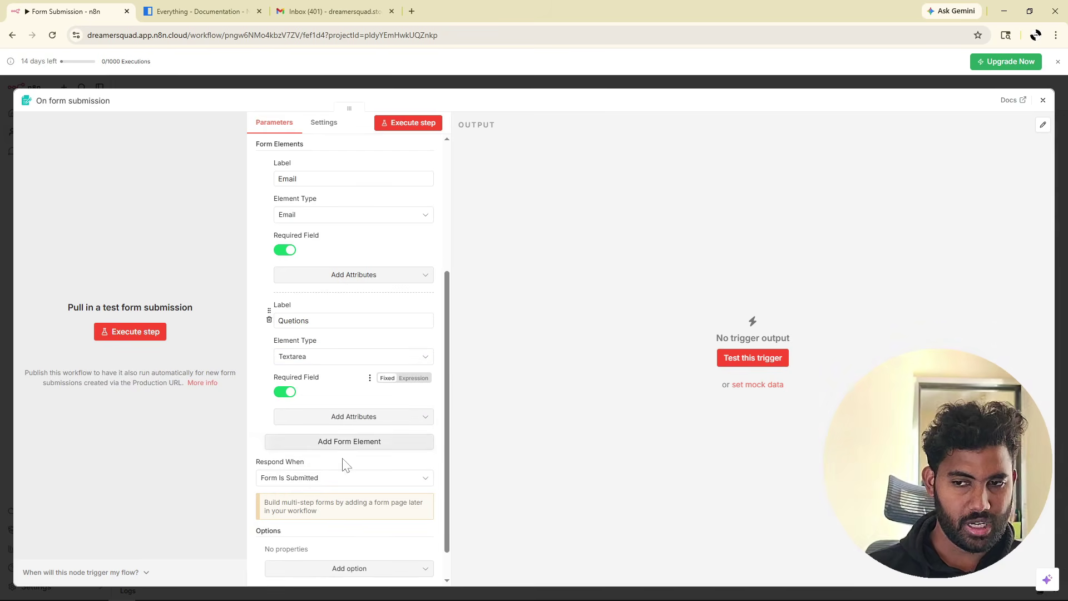
Add a third field 'Name' and make it required.
left_click(354, 443)
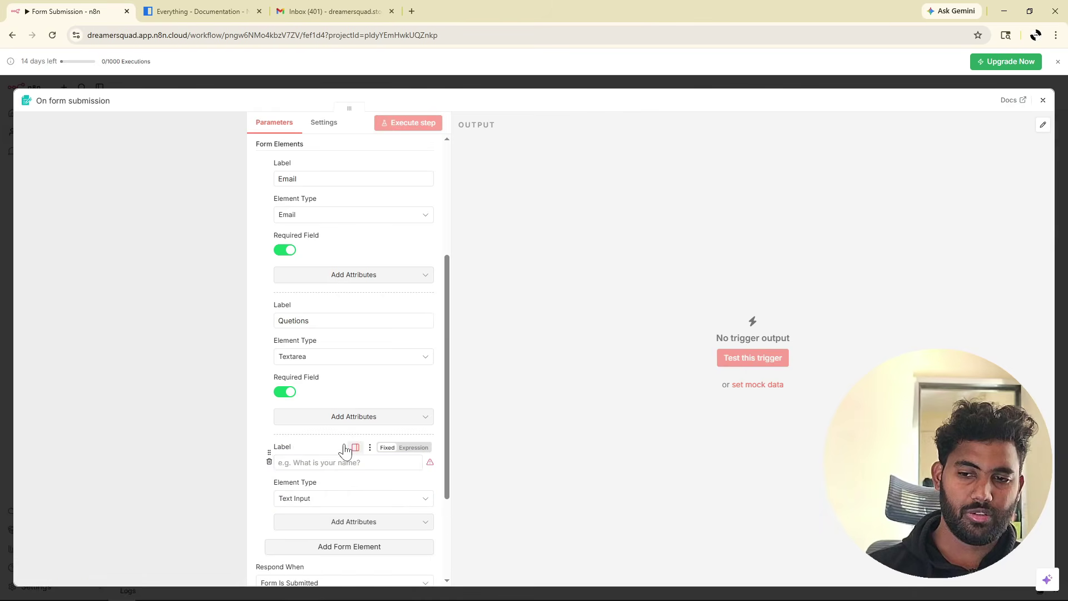
type("Name")
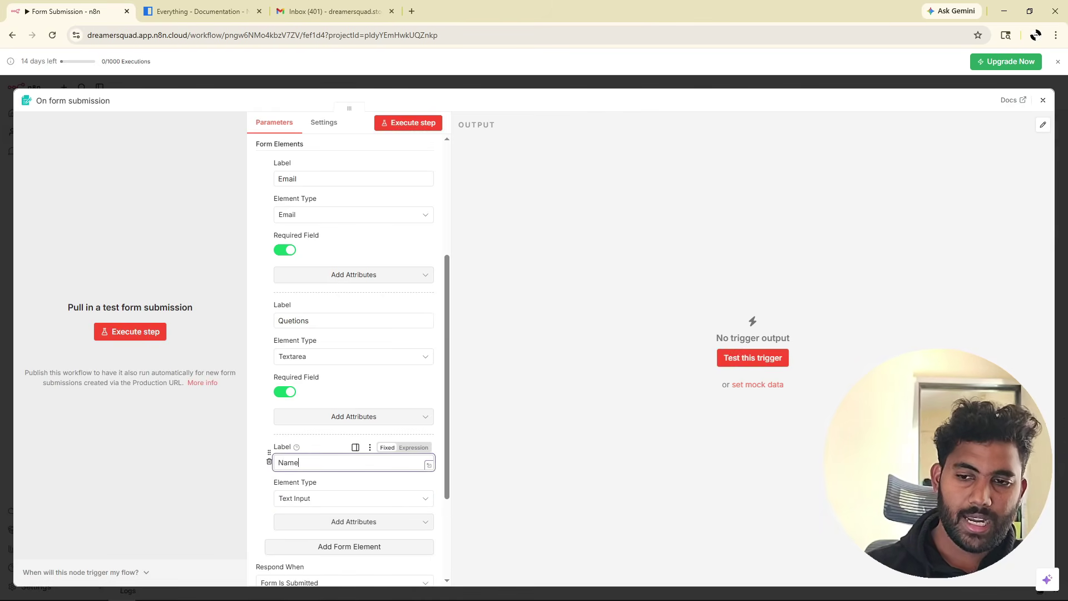
scroll(346, 390, "down", 2)
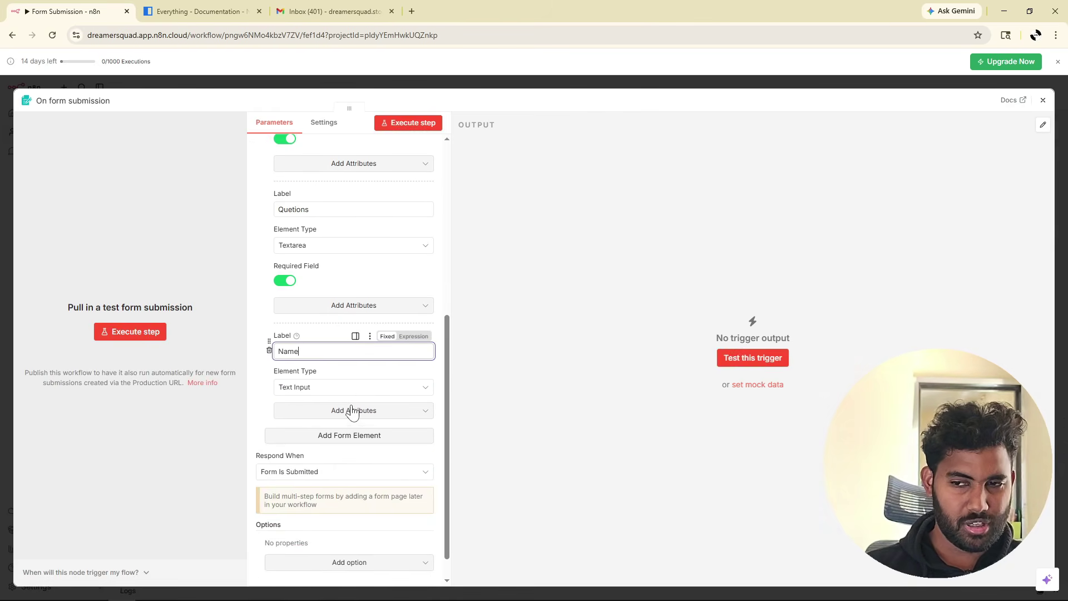
left_click(353, 409)
left_click(326, 497)
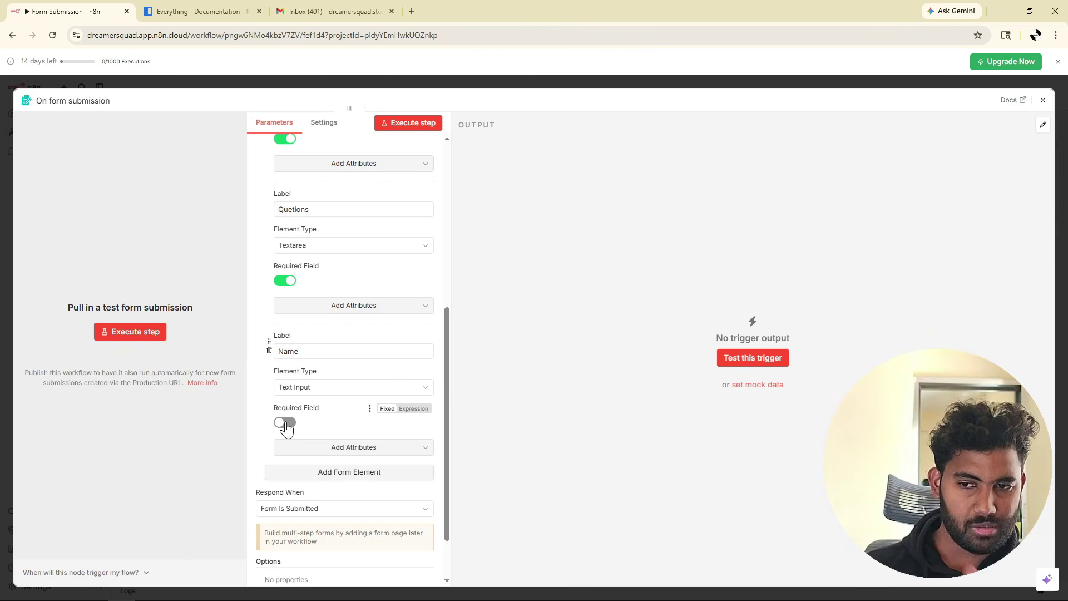
left_click(285, 422)
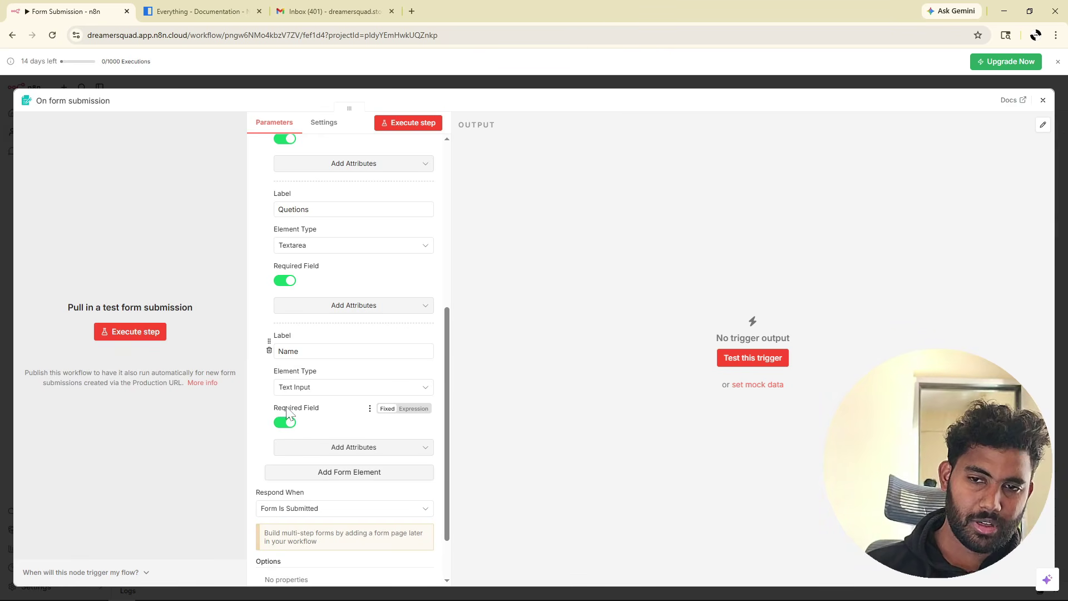
Set Respond When to 'Form Is Submitted'.
scroll(326, 349, "down", 1)
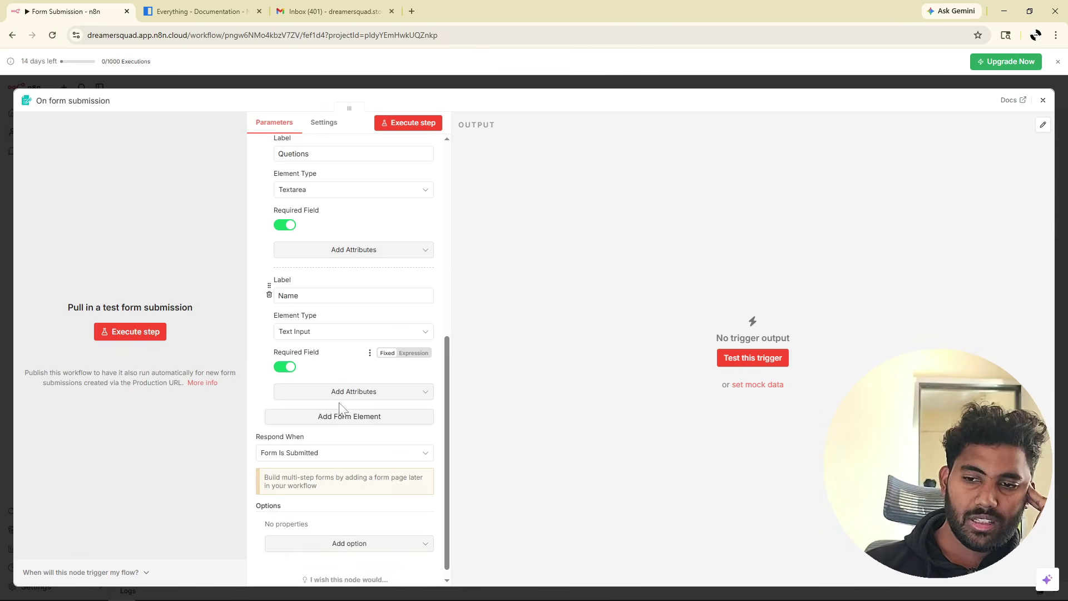
scroll(341, 410, "up", 4)
scroll(342, 410, "down", 1)
scroll(340, 410, "down", 5)
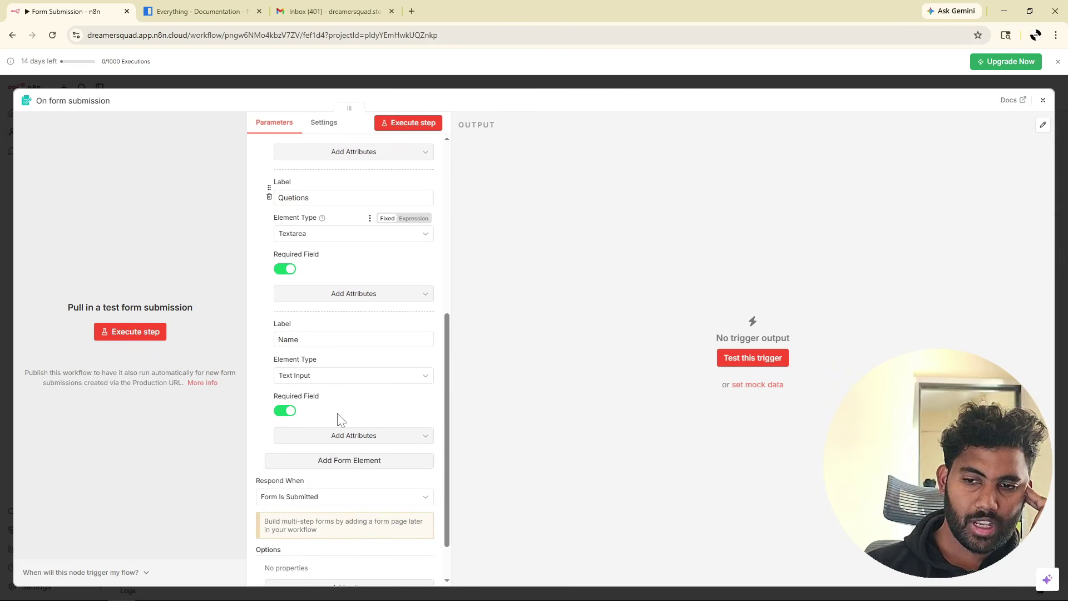
left_click(307, 442)
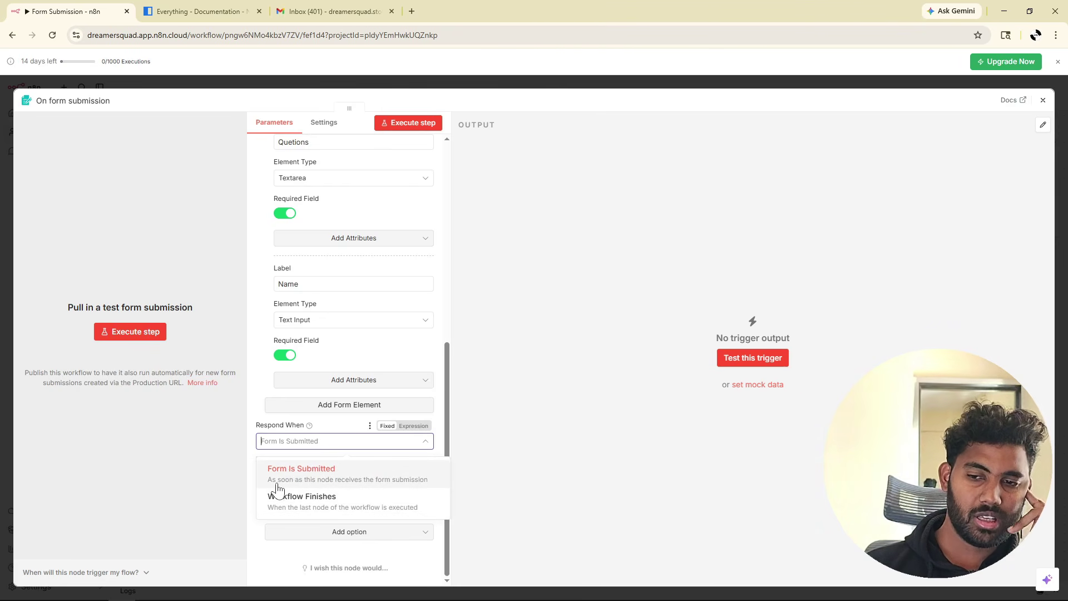
left_click(395, 485)
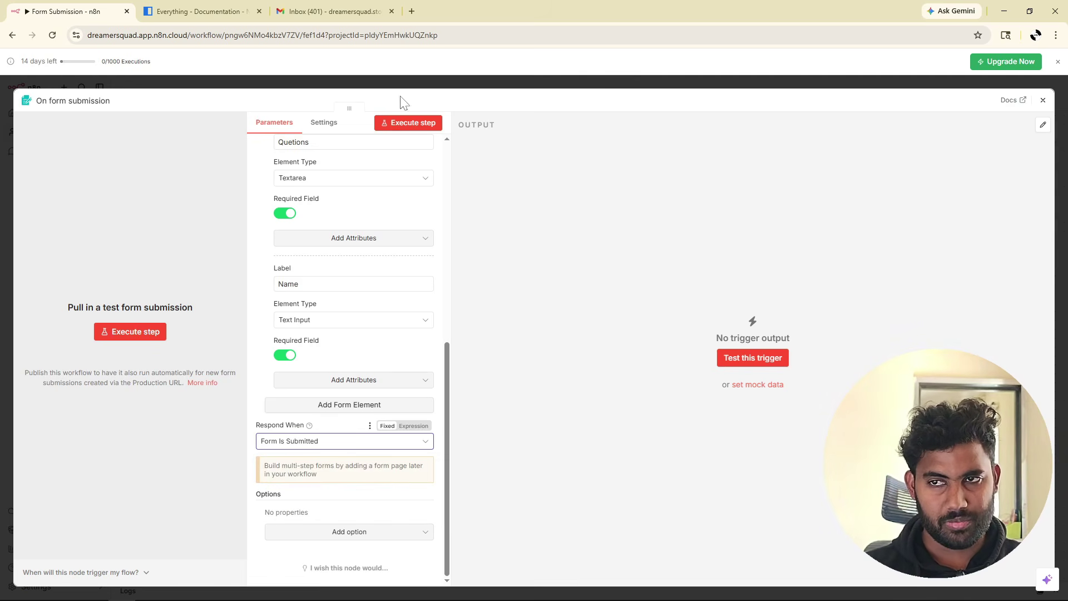
Submit a test entry with a sample email, question and name through the test form.
left_click(419, 125)
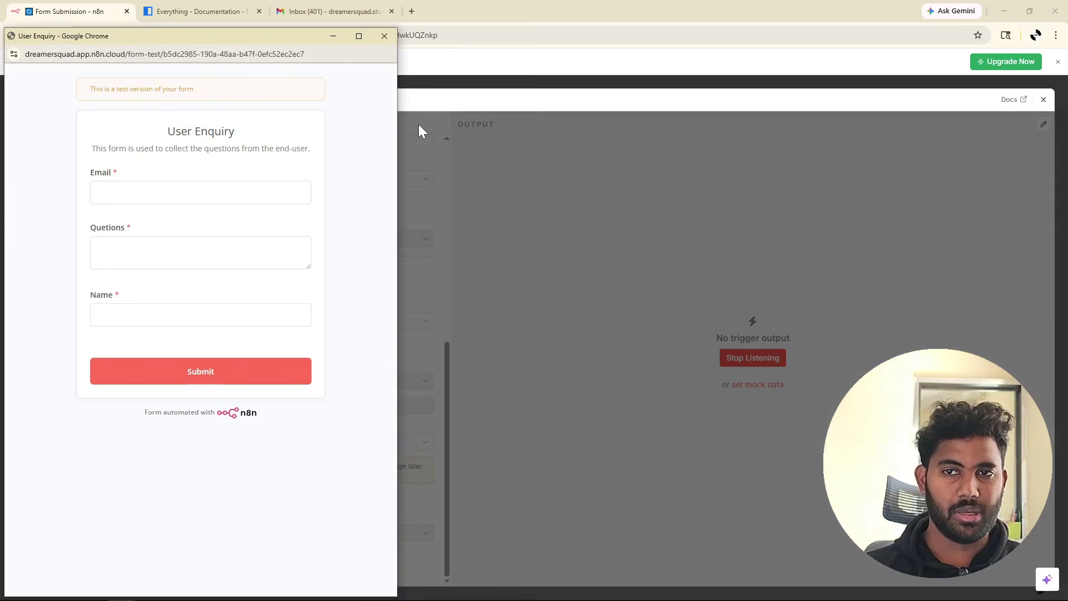
left_click_drag(210, 45, 232, 29)
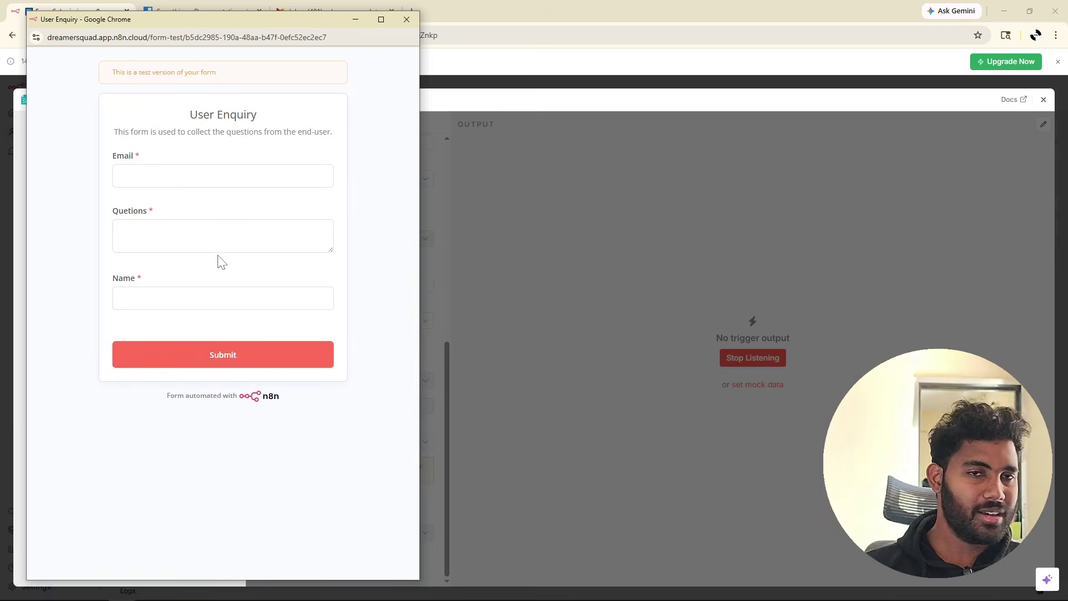
left_click(222, 176)
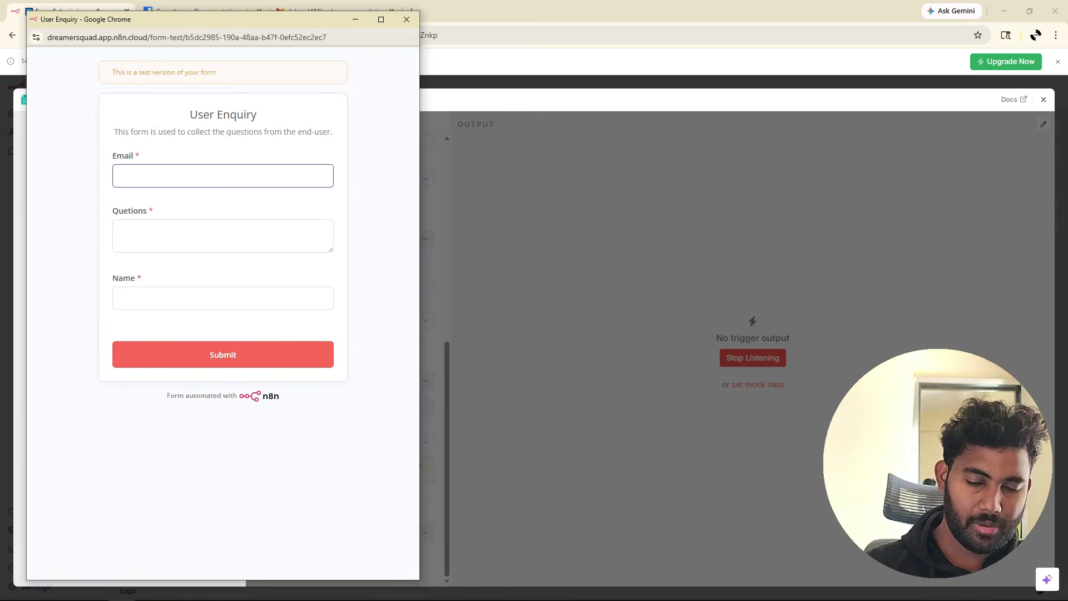
type("jasdhfakjdh@hjaskhd.com")
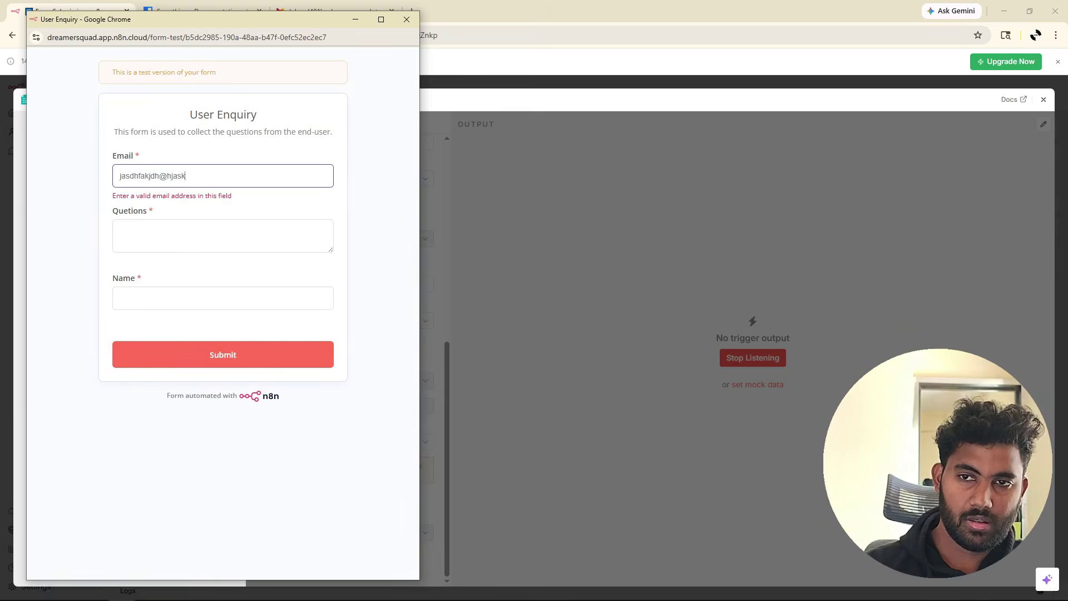
key("Tab")
type("askjdkjsahfkjshflksdajh")
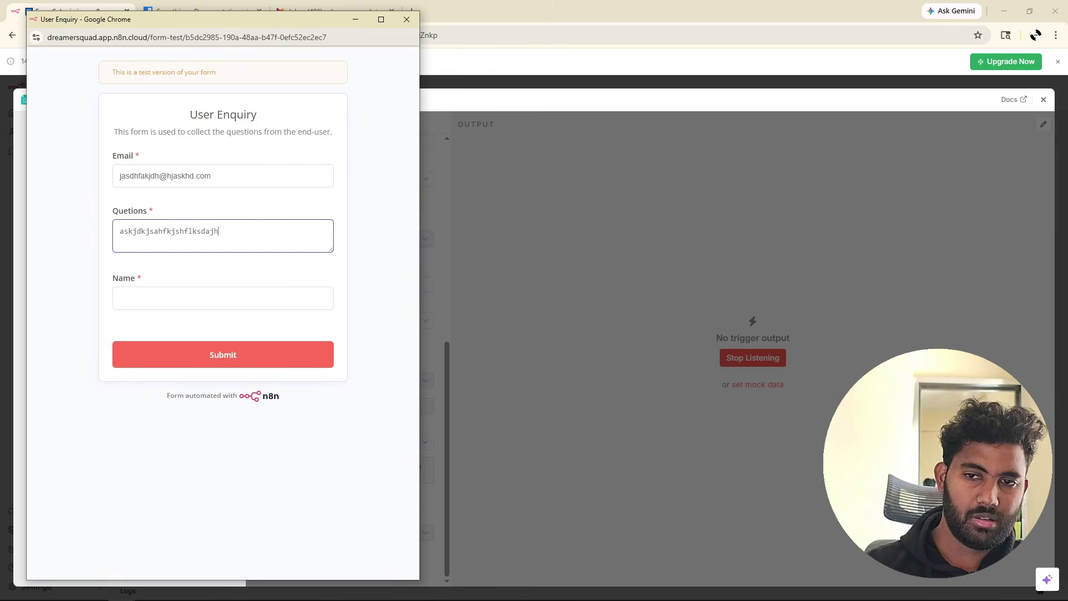
key("Tab")
type("dsgjhfgsdhjfgdskj")
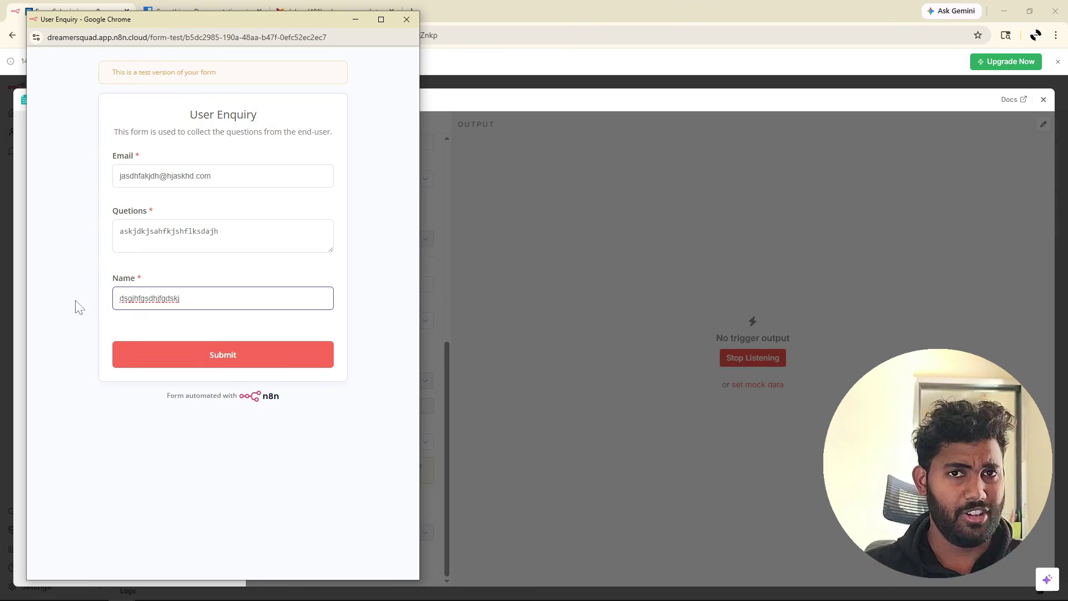
left_click(233, 353)
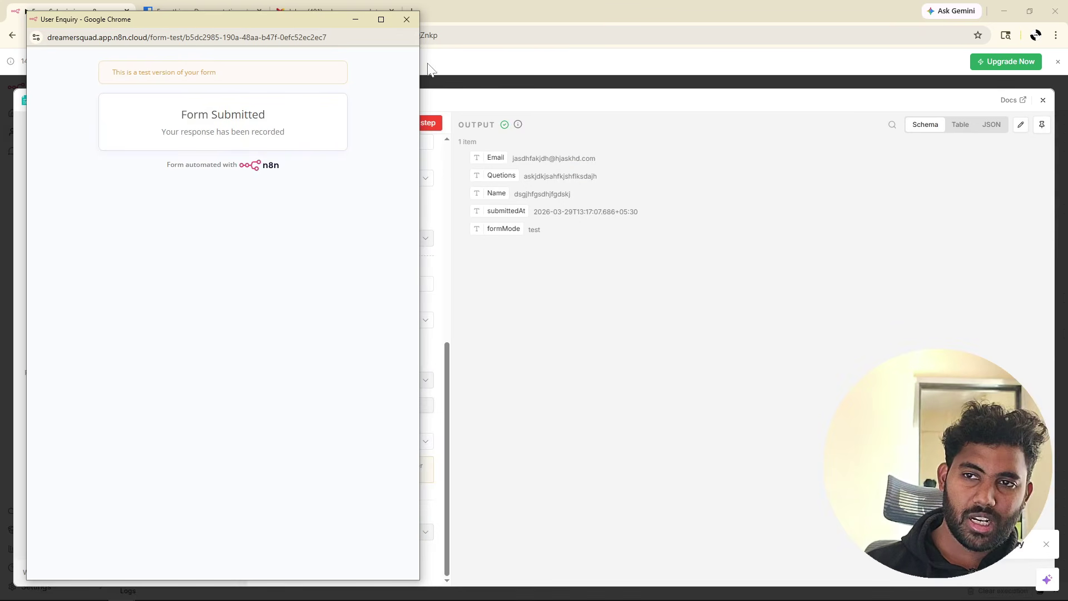
left_click(405, 20)
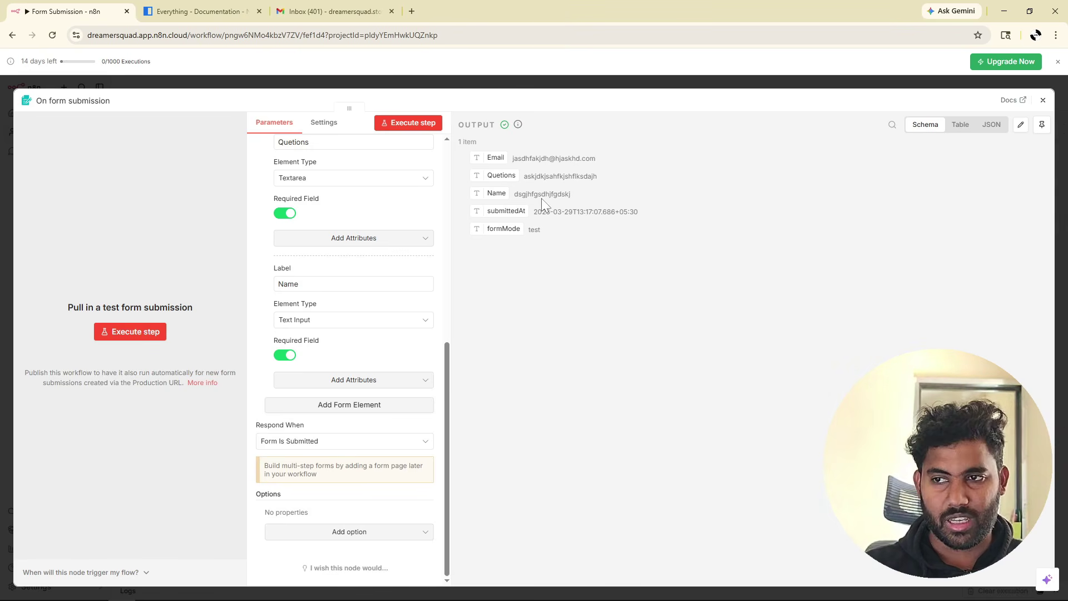
Show the trigger output as a table, pin the test data, and close the node panel.
left_click_drag(573, 195, 462, 155)
left_click(958, 128)
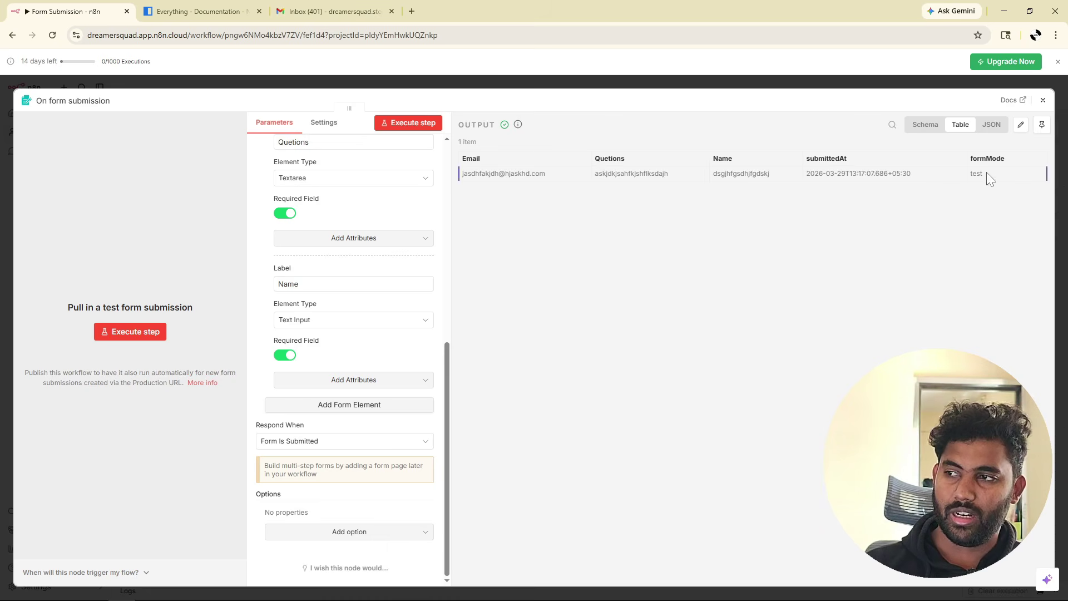
left_click(1041, 127)
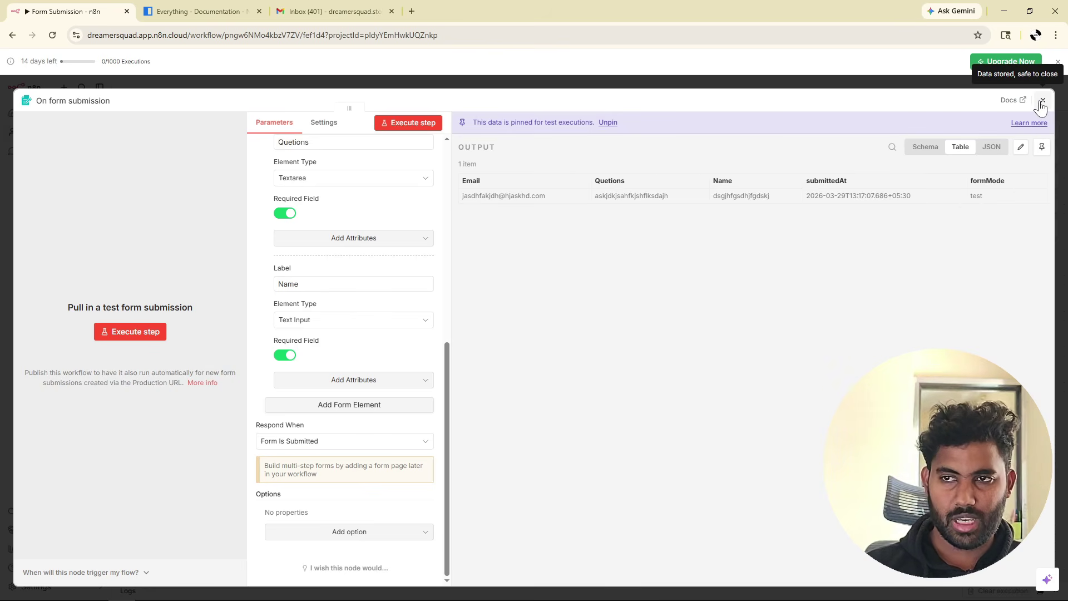
left_click(1042, 100)
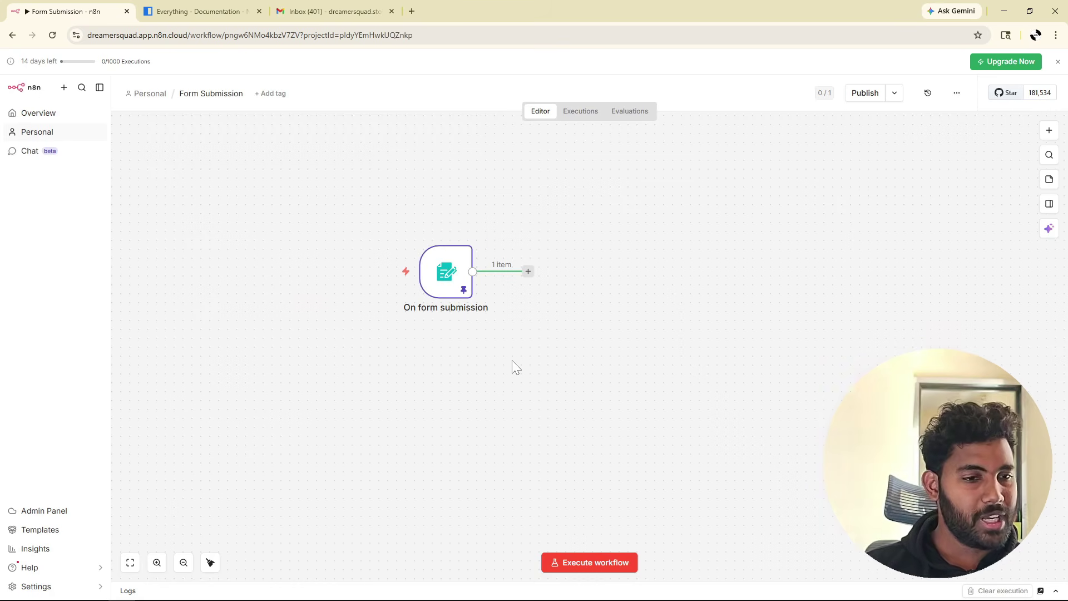
scroll(512, 367, "right", 5)
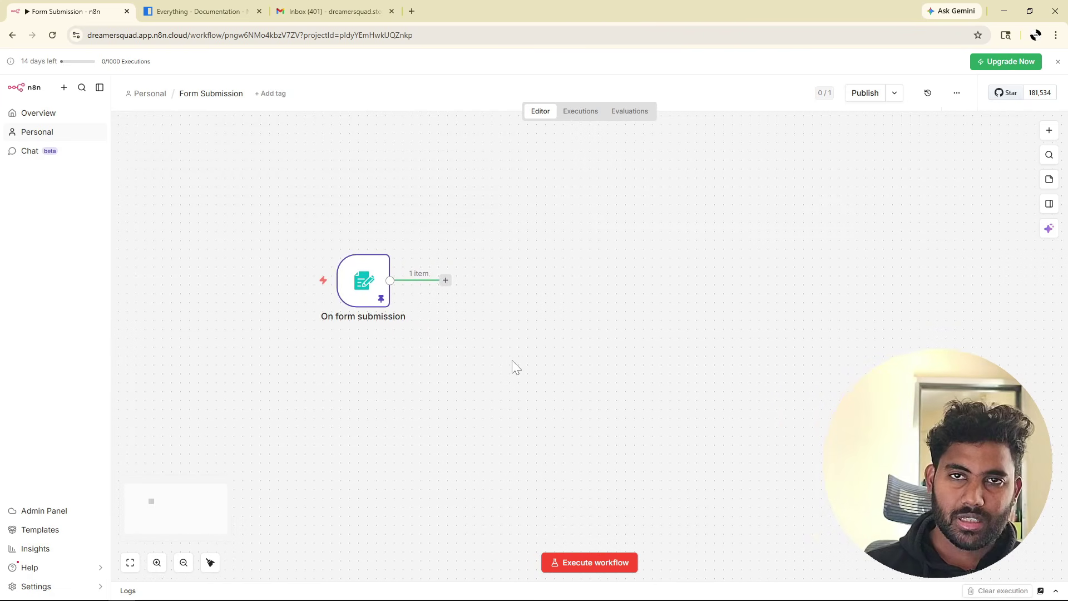
Search 'shee' after the form trigger and select Google Sheets.
left_click(445, 281)
type("shee")
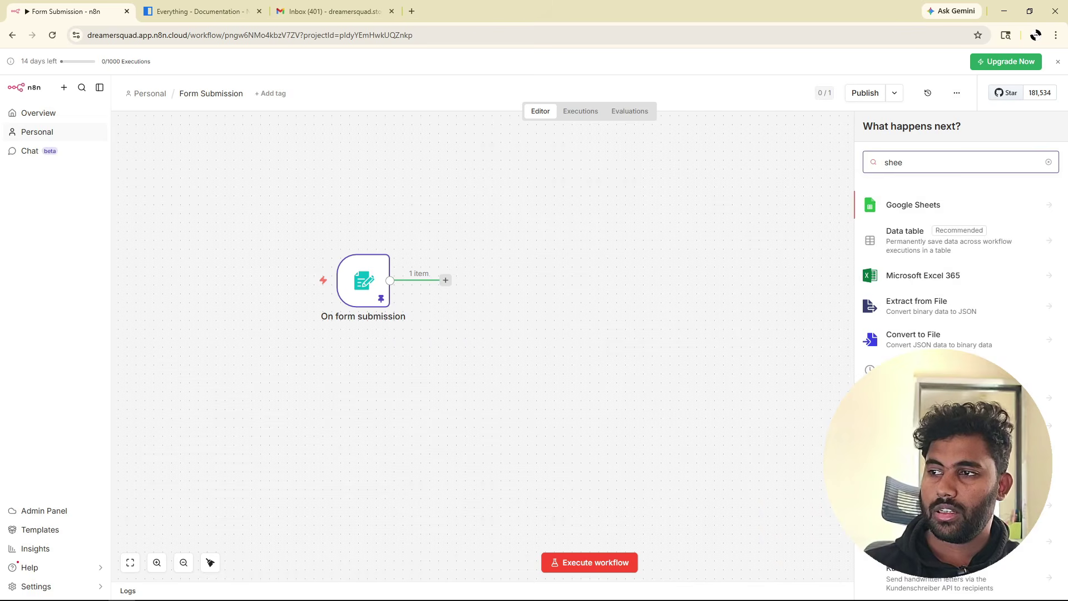
left_click(910, 206)
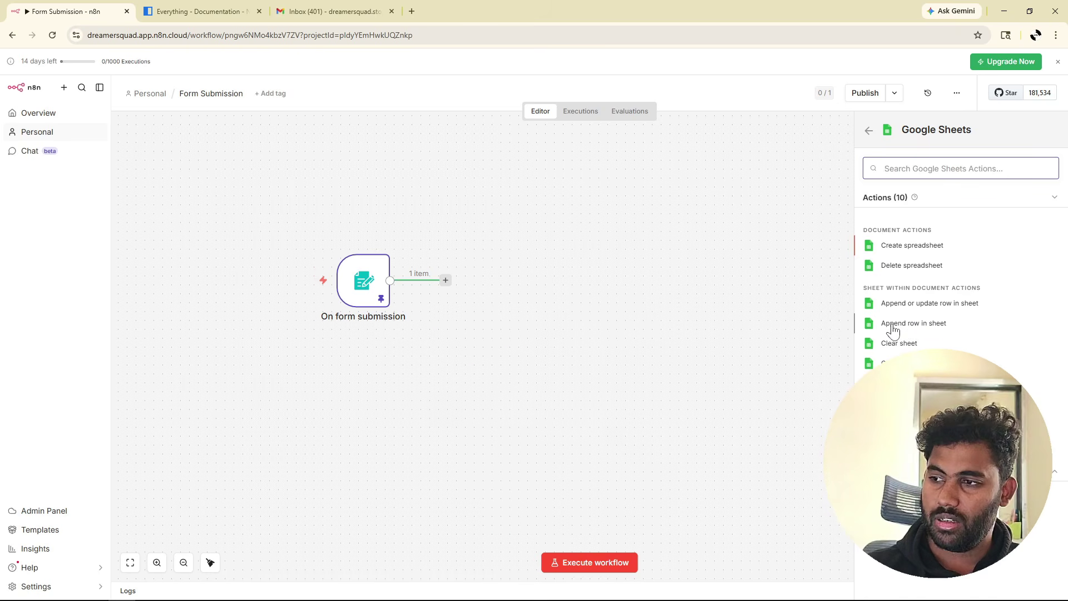
Add 'Append row in sheet' and sign in with Google, granting Drive file access.
left_click(894, 328)
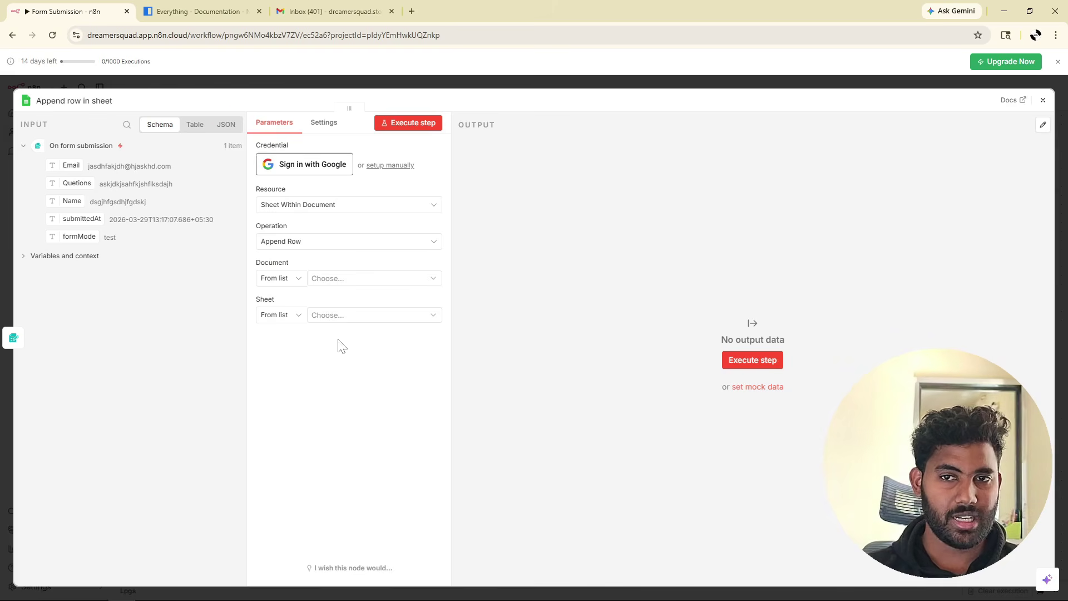
left_click(325, 171)
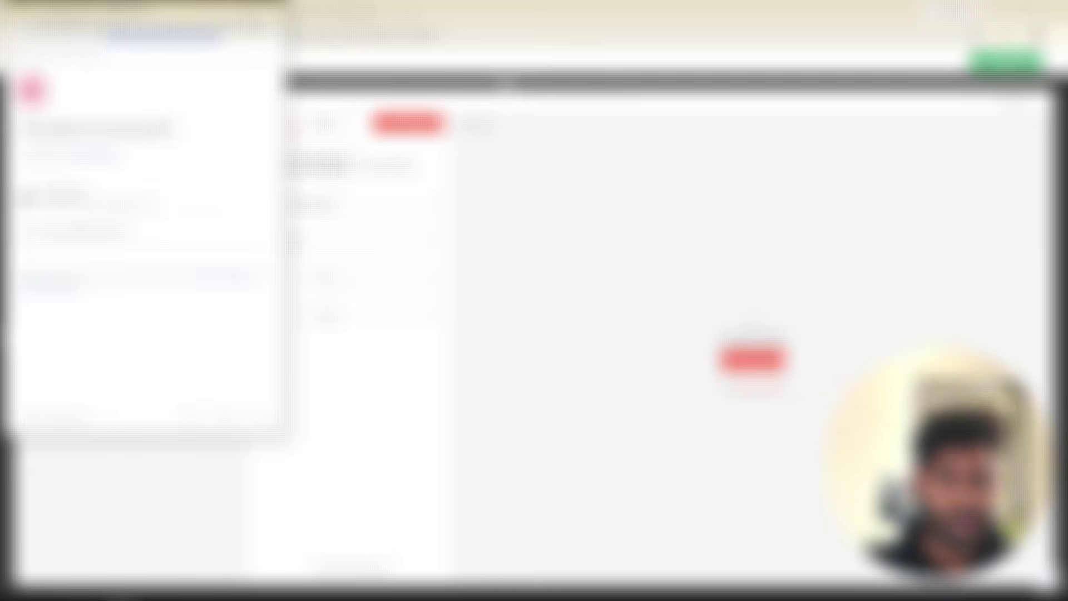
left_click(93, 199)
scroll(147, 237, "down", 2)
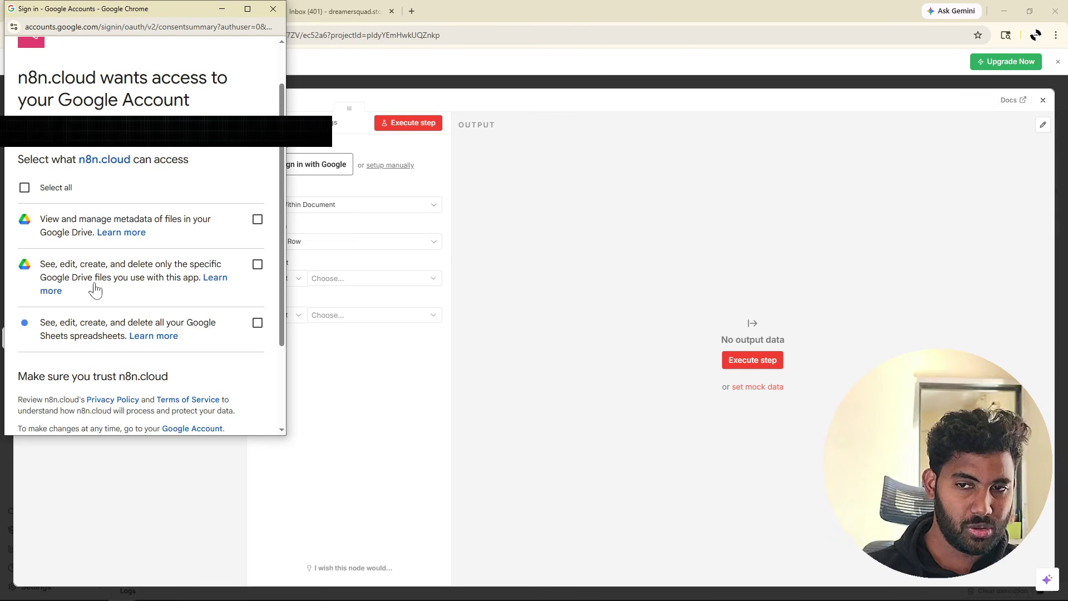
left_click(257, 265)
scroll(256, 272, "down", 2)
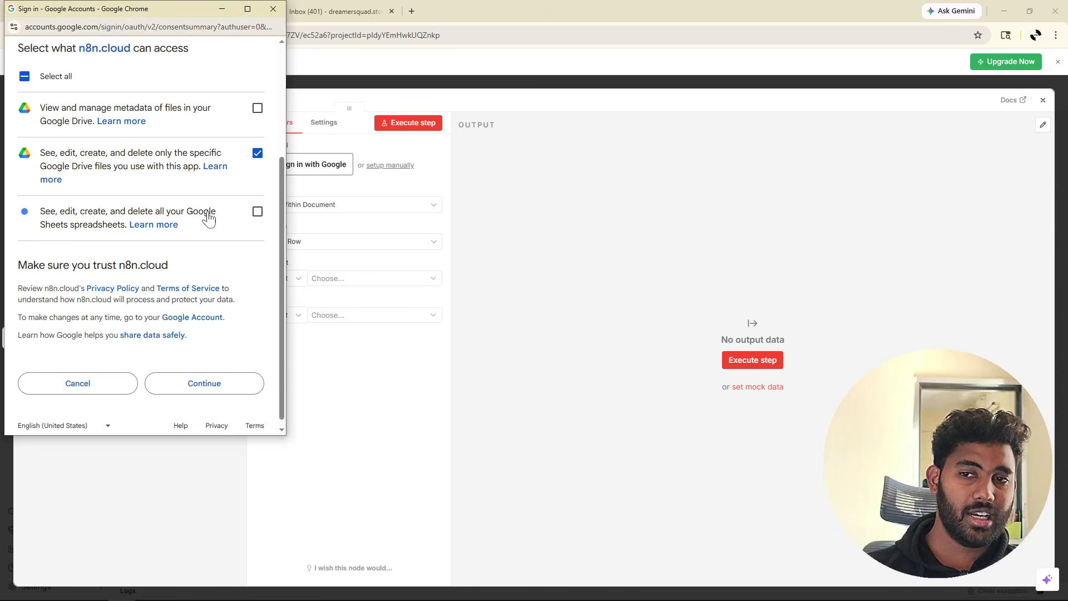
scroll(154, 238, "up", 3)
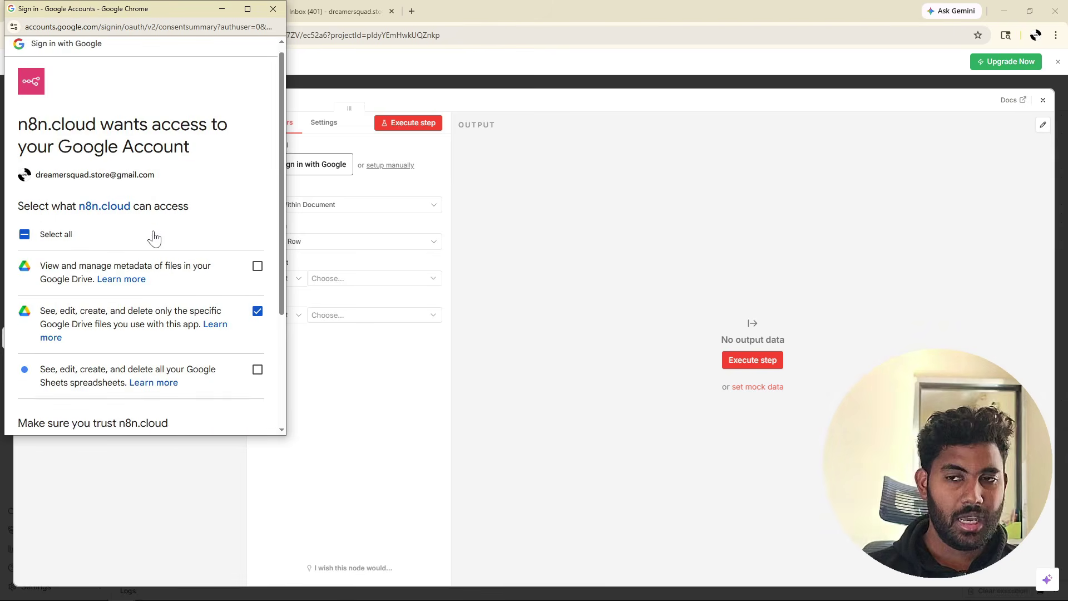
scroll(154, 238, "down", 3)
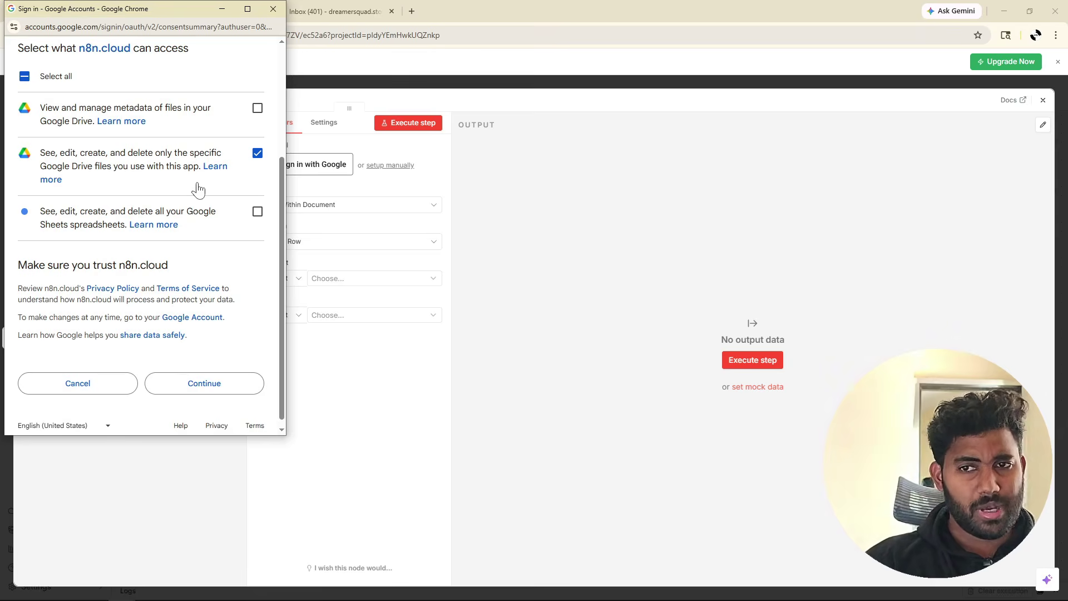
left_click(203, 389)
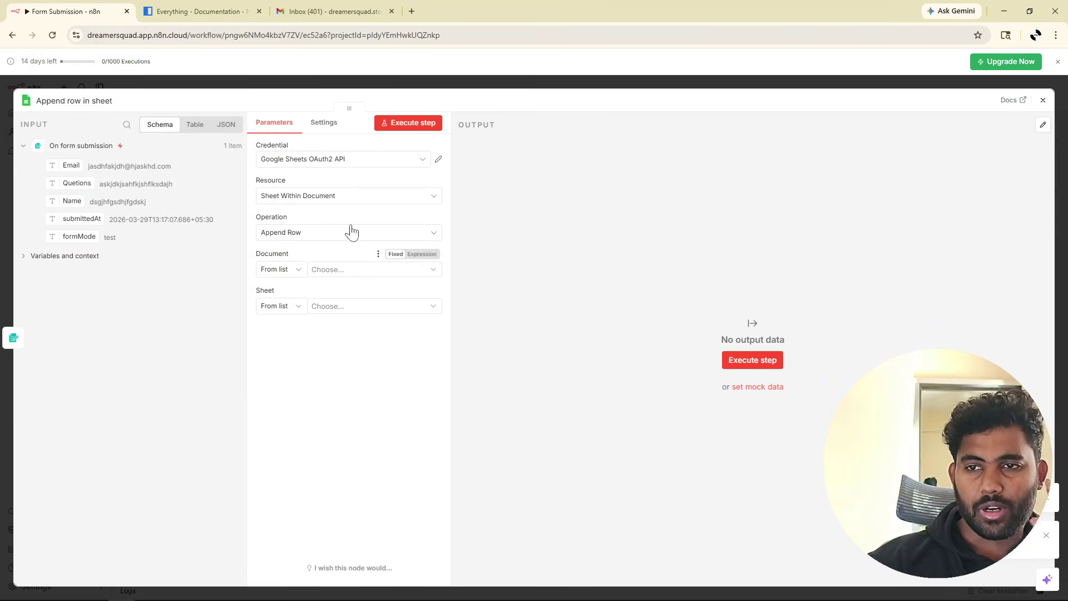
Review the Resource, Operation and Document options, keeping Sheet Within Document and Append Row.
left_click(266, 199)
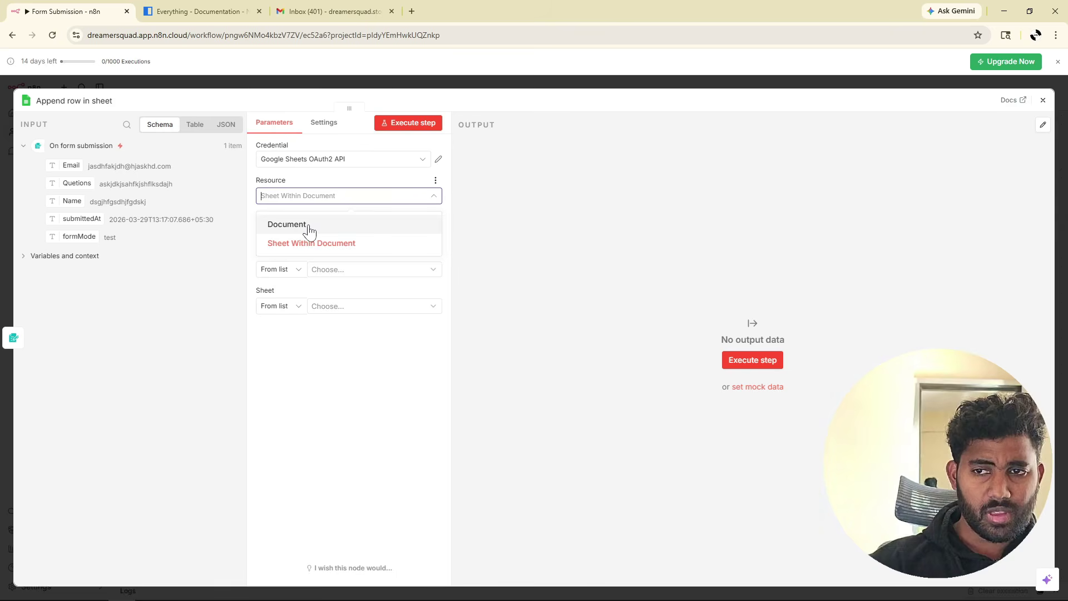
left_click(312, 244)
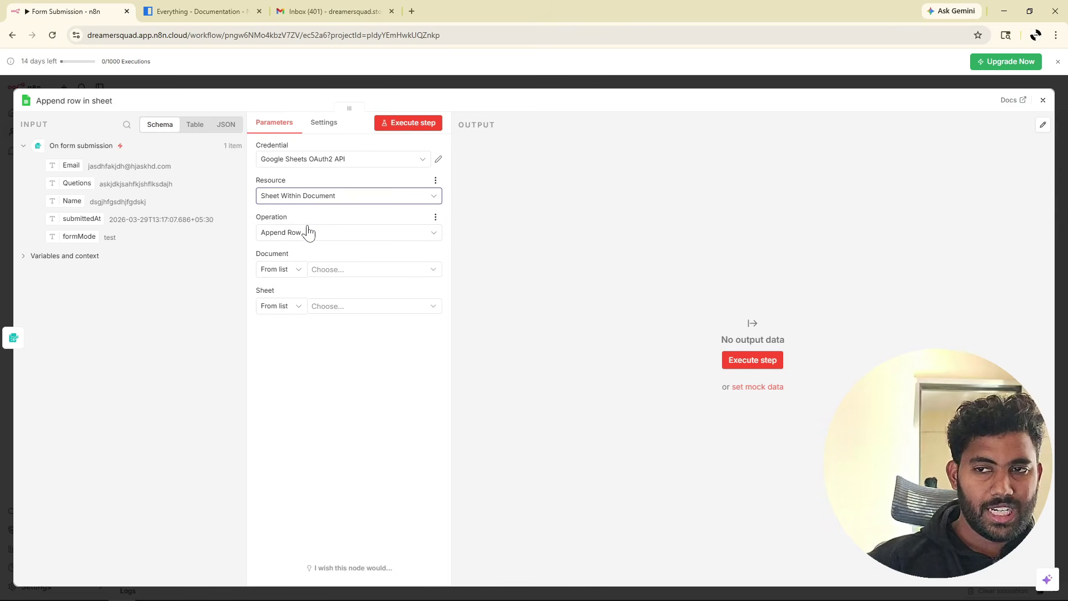
left_click(309, 235)
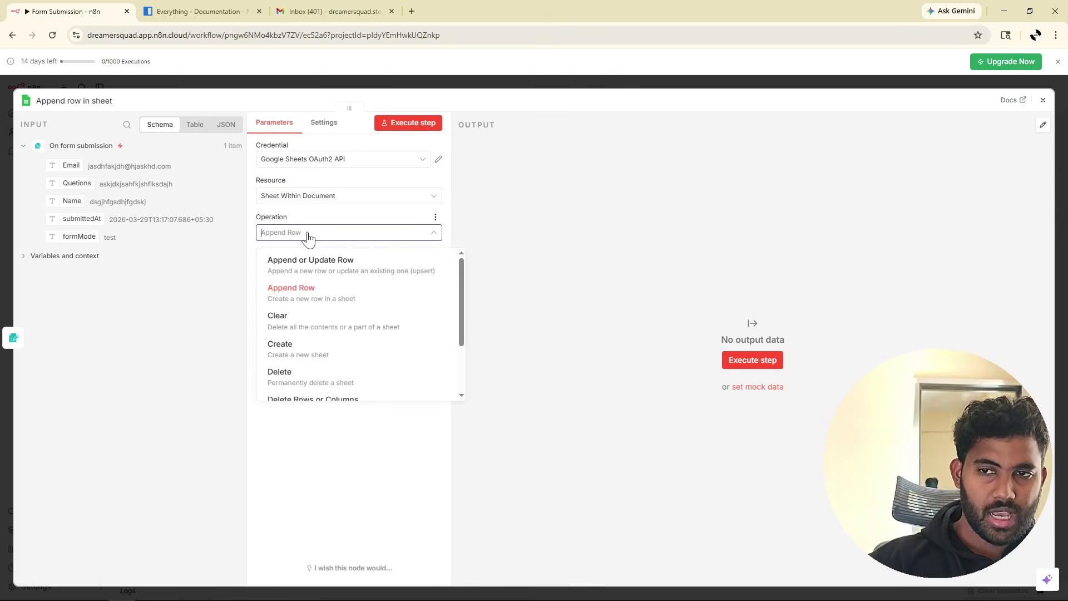
left_click(306, 292)
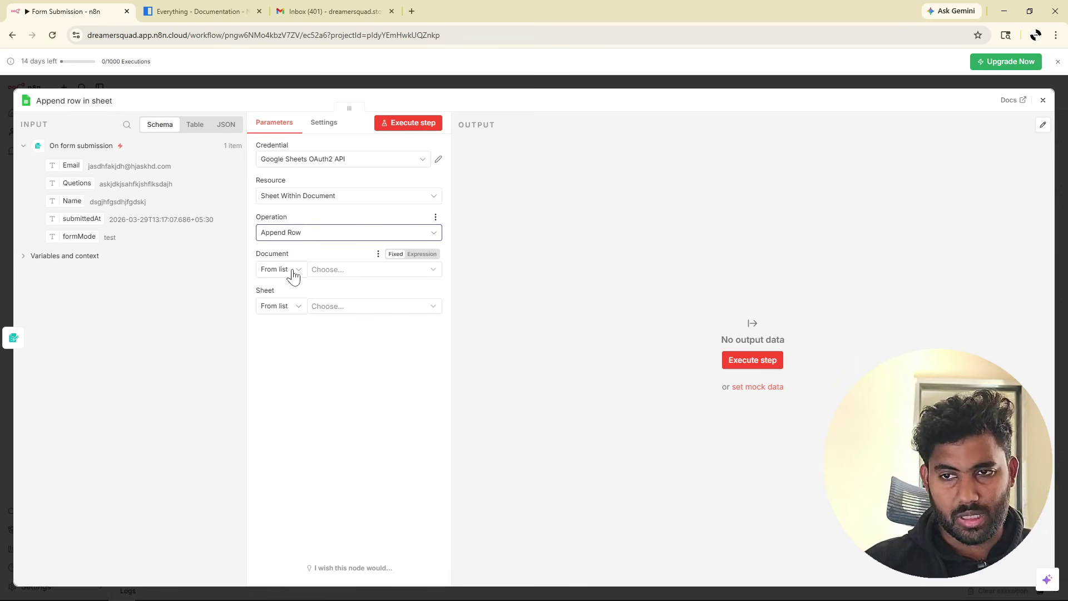
left_click(293, 274)
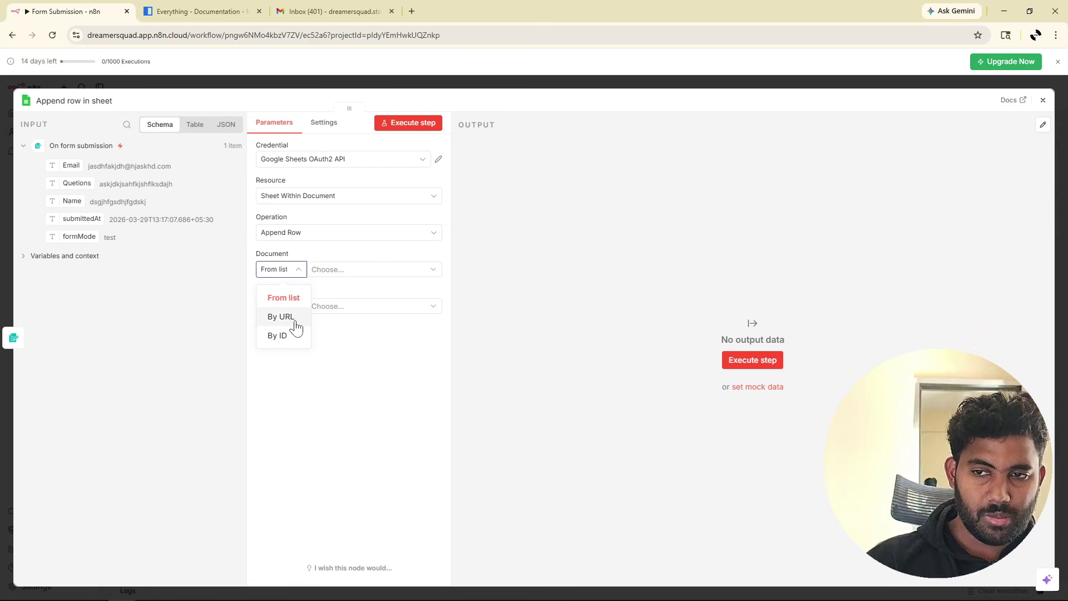
left_click(292, 272)
left_click(339, 274)
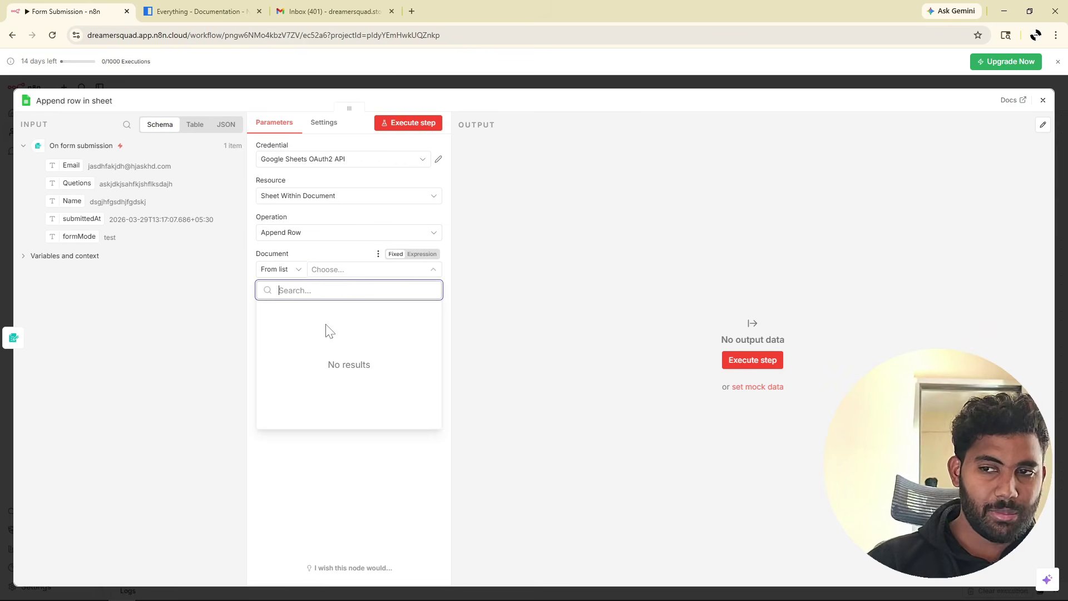
left_click(334, 198)
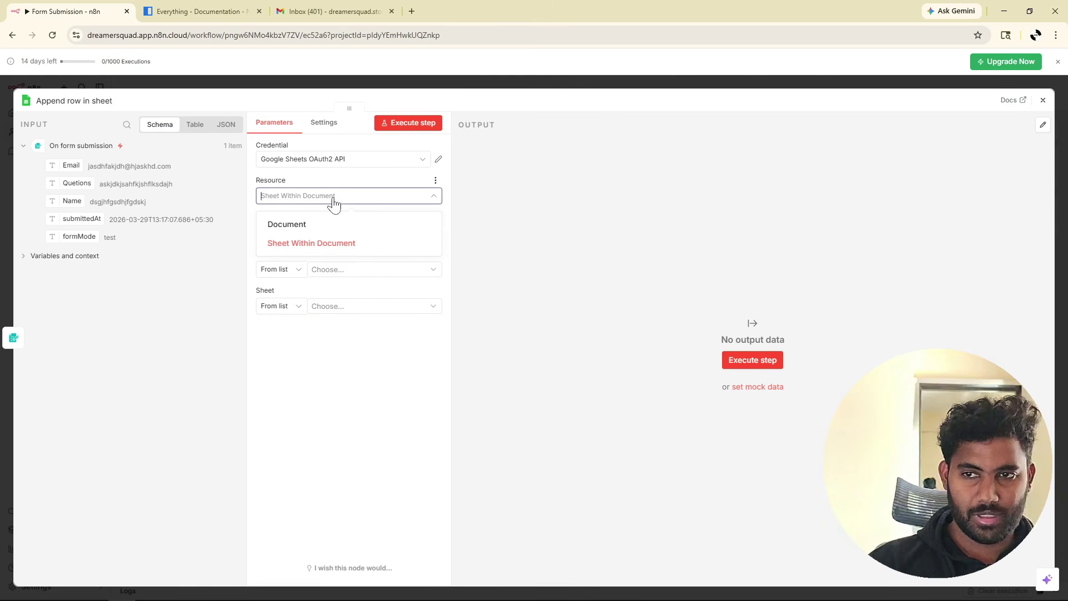
Switch to Document resource with Create operation, titled 'User Enquiry Questions'.
left_click(311, 228)
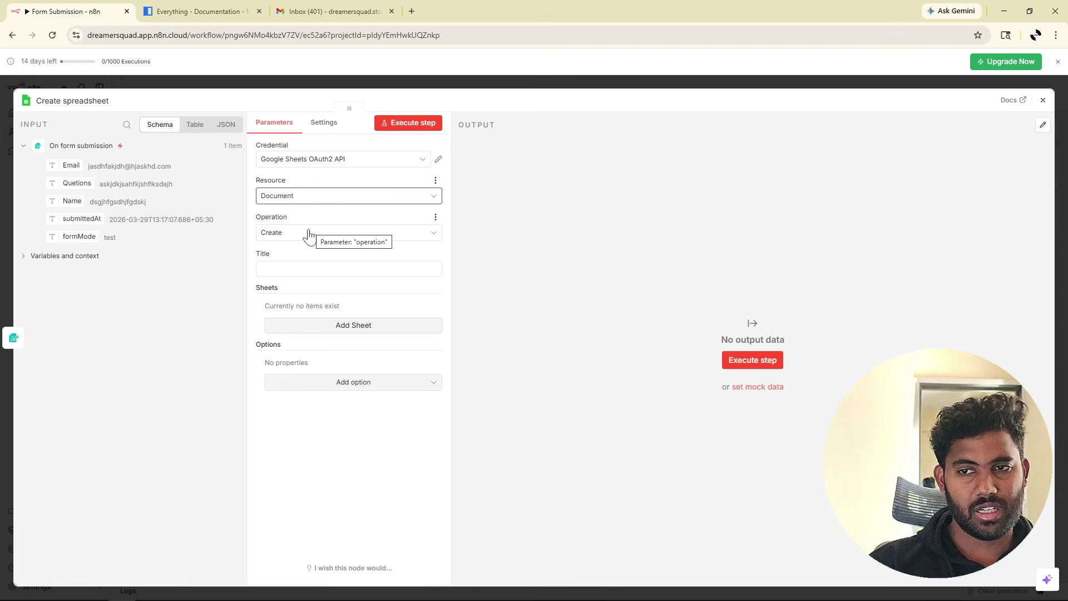
left_click(292, 235)
left_click(285, 264)
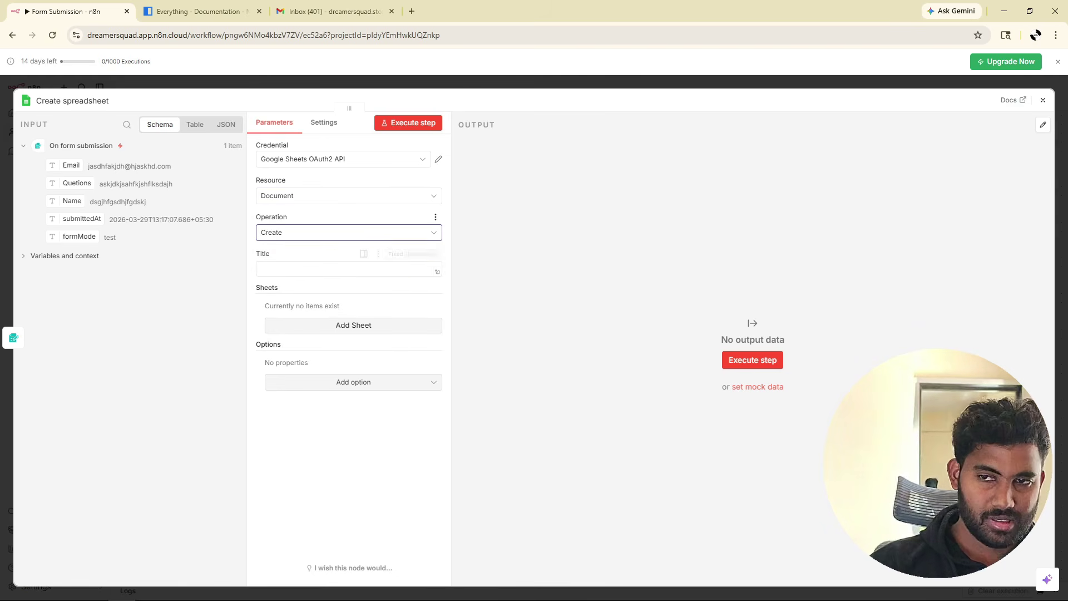
left_click(298, 269)
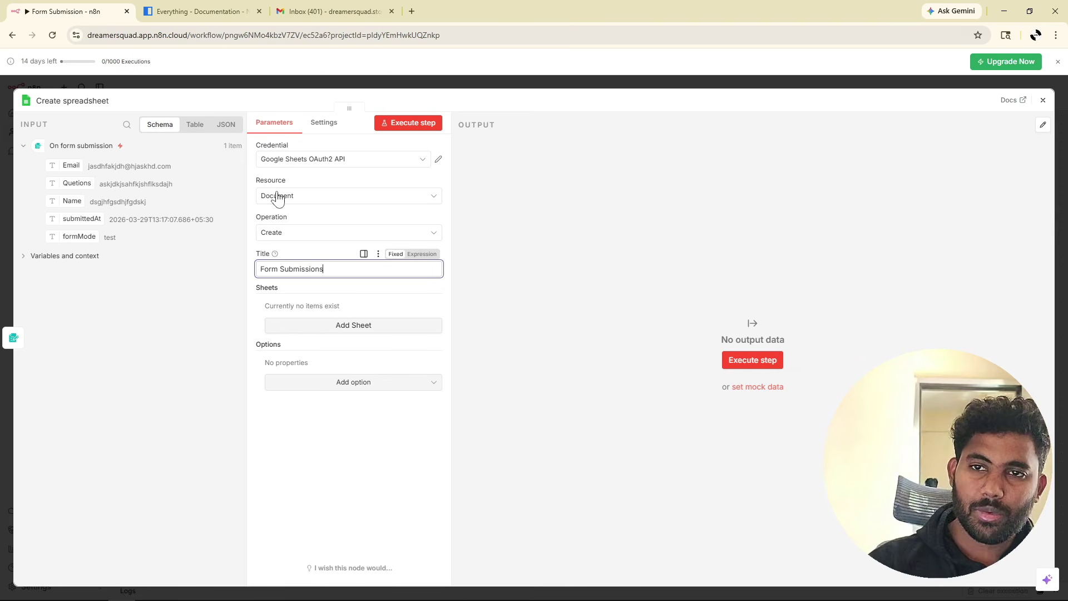
left_click(411, 11)
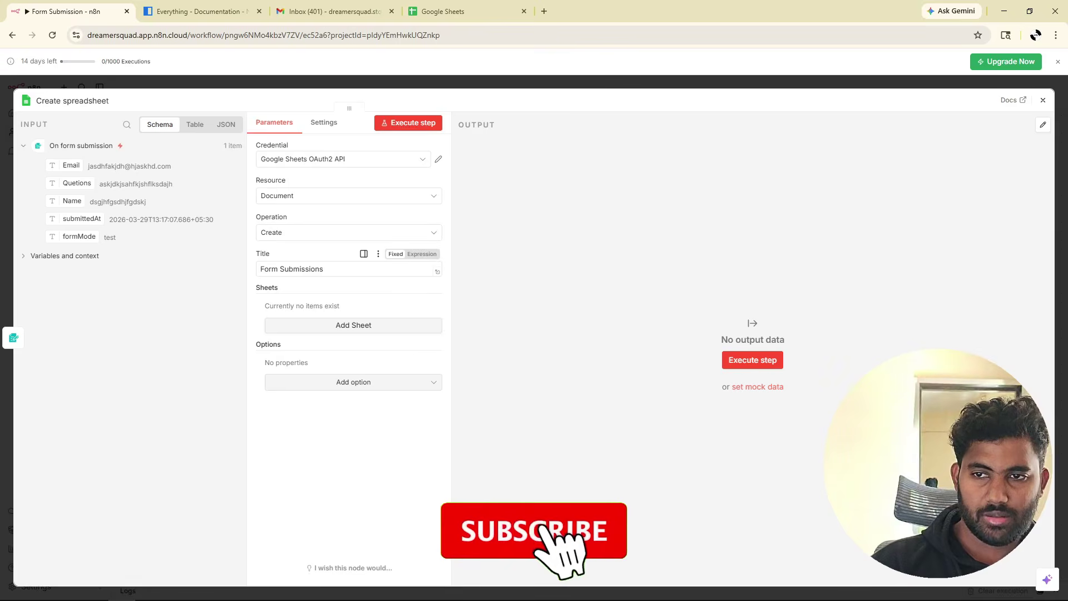
left_click_drag(334, 268, 253, 273)
type("U")
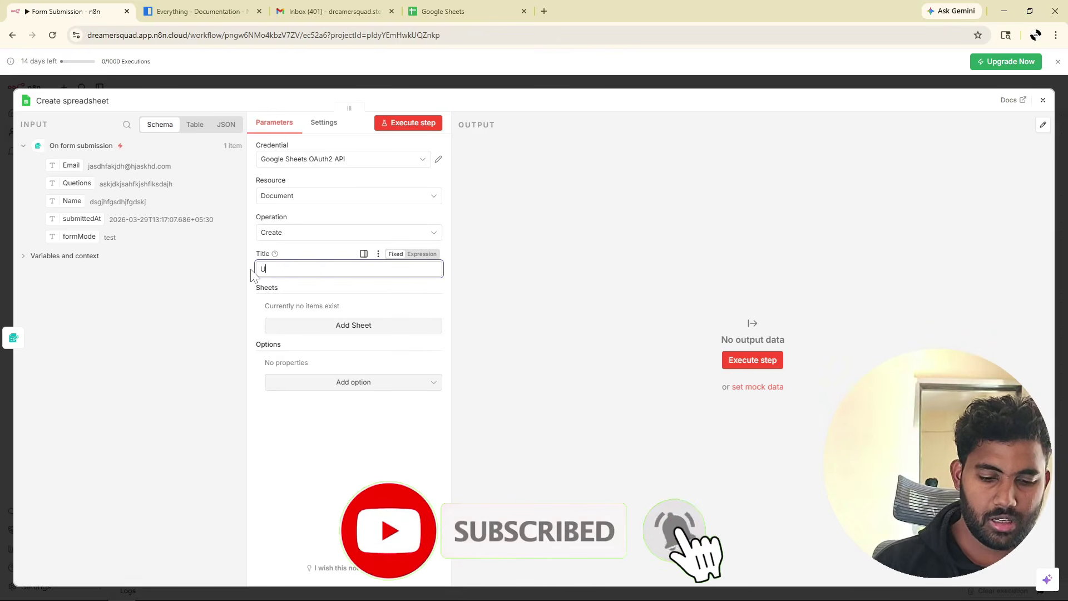
type("ser Enquiry Questions")
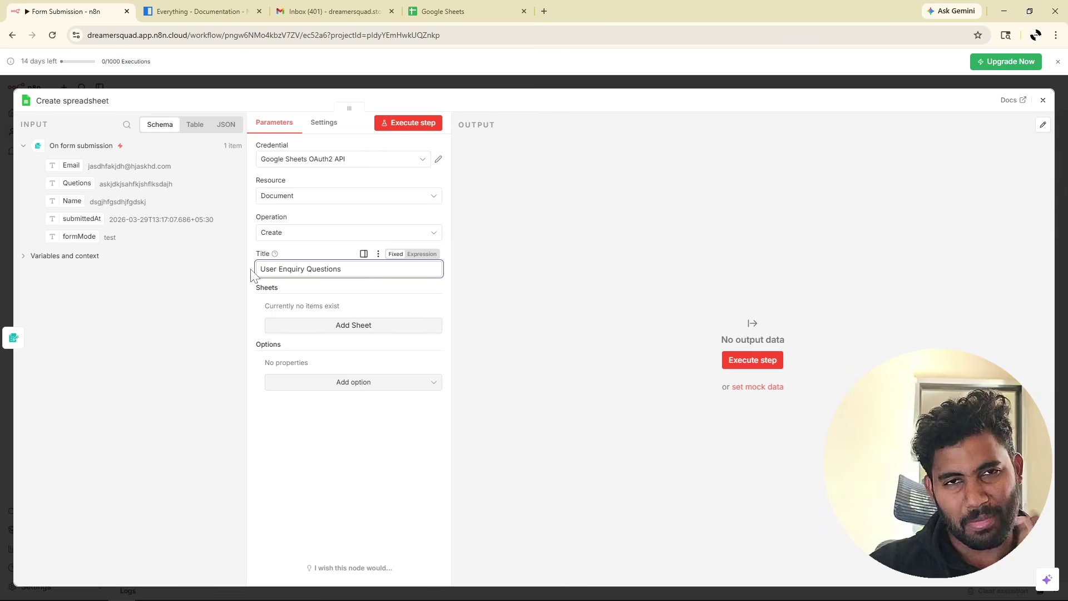
Add a sheet named 'Questions from User' and execute the step.
left_click(354, 327)
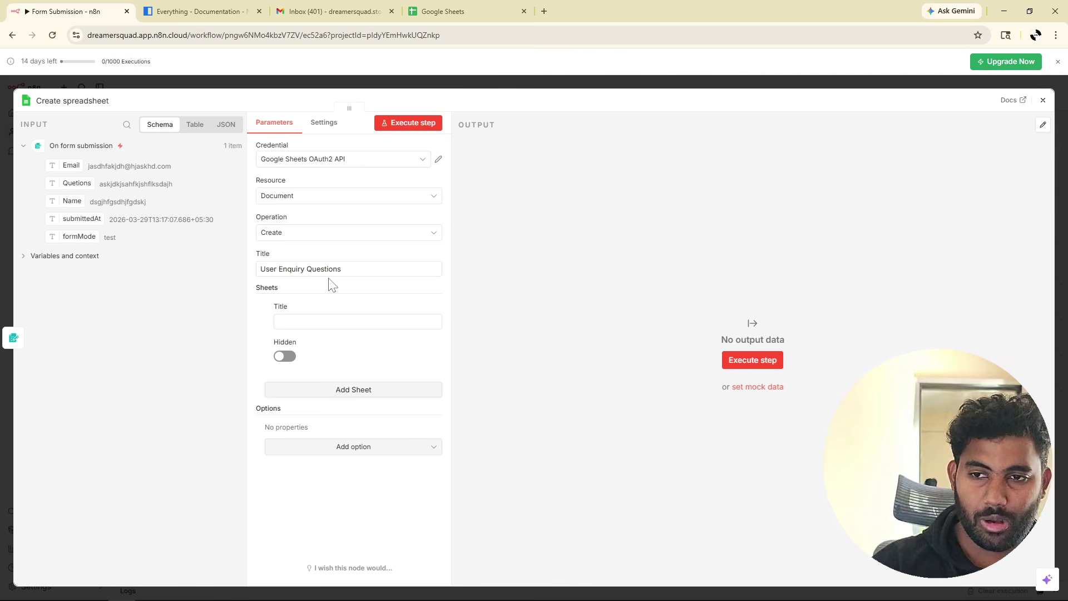
left_click(333, 321)
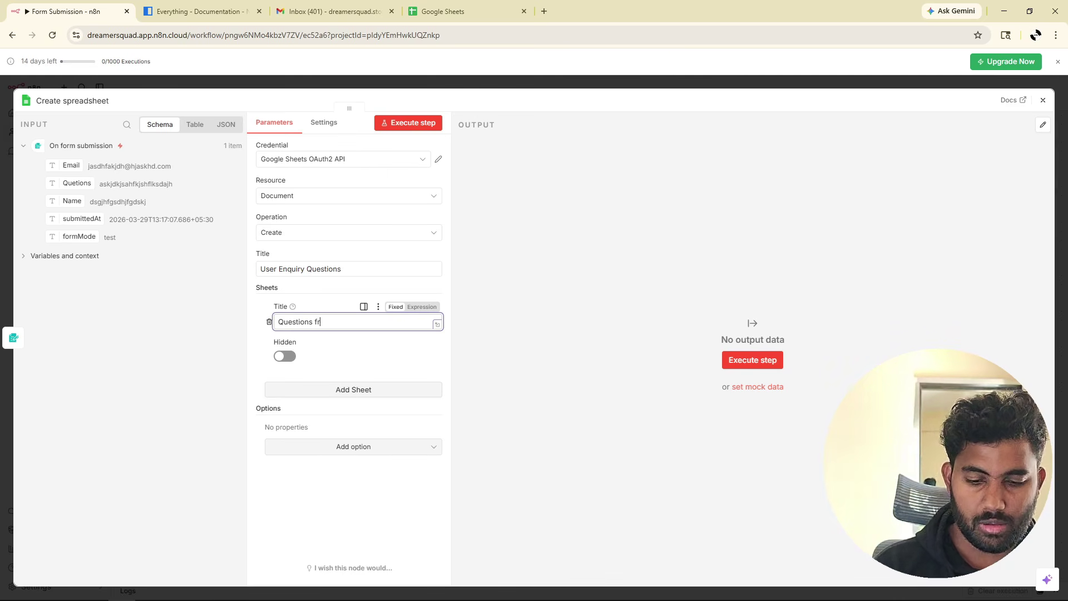
type("Questions from User")
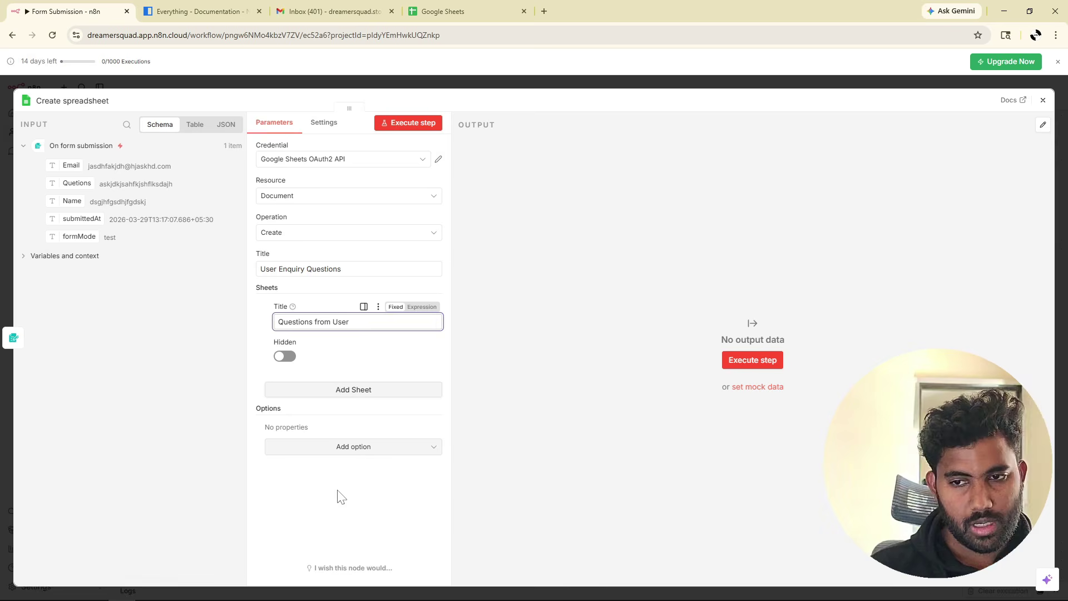
left_click(336, 494)
left_click(417, 126)
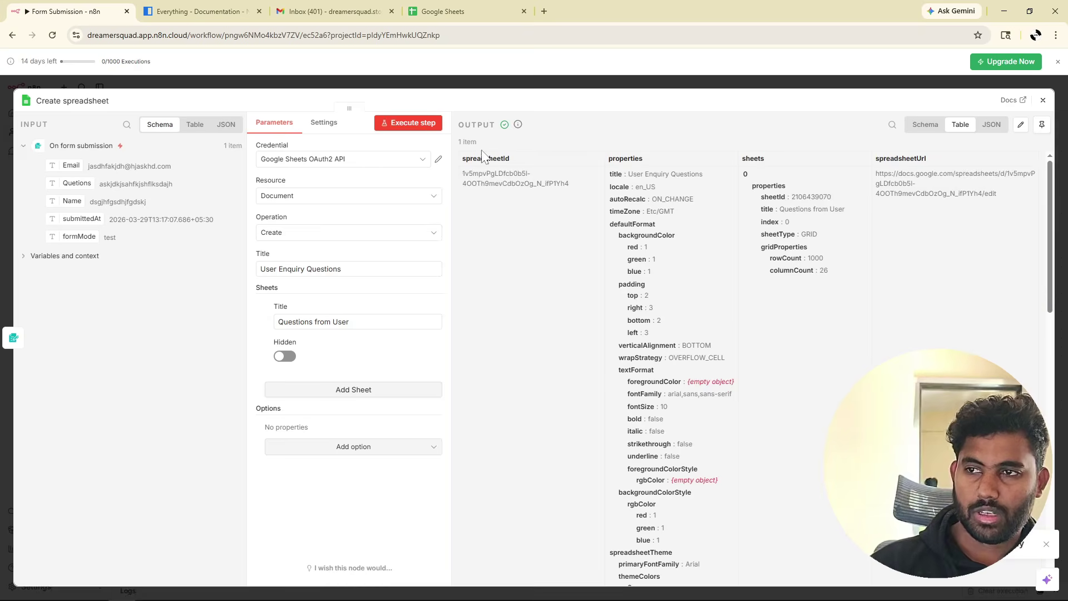
Check that User Enquiry Questions has an empty Questions from User sheet, closing extra tabs and Tables panel.
left_click(445, 11)
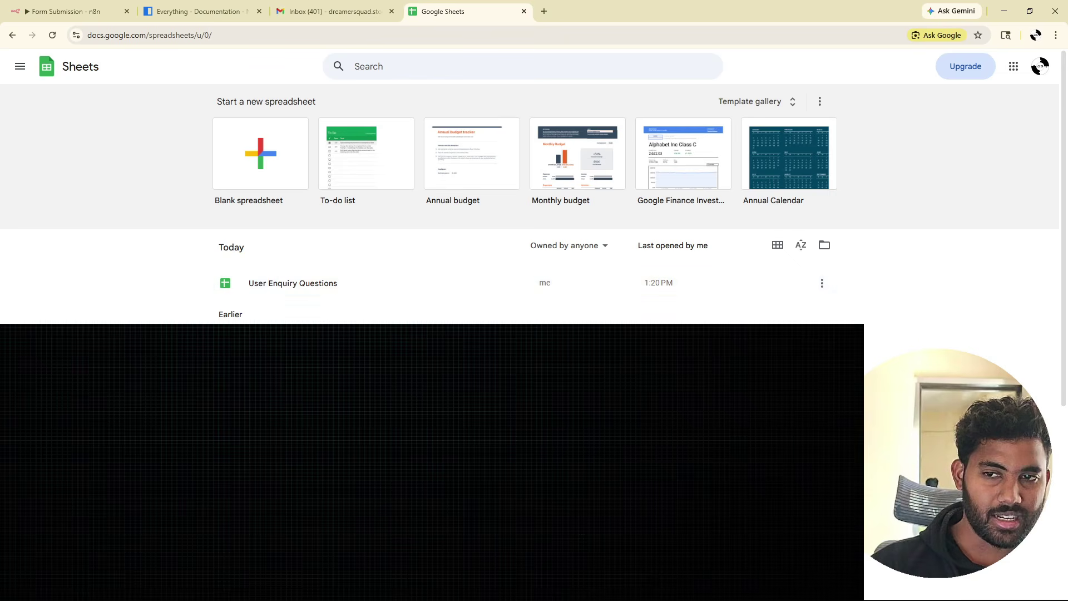
left_click(299, 294)
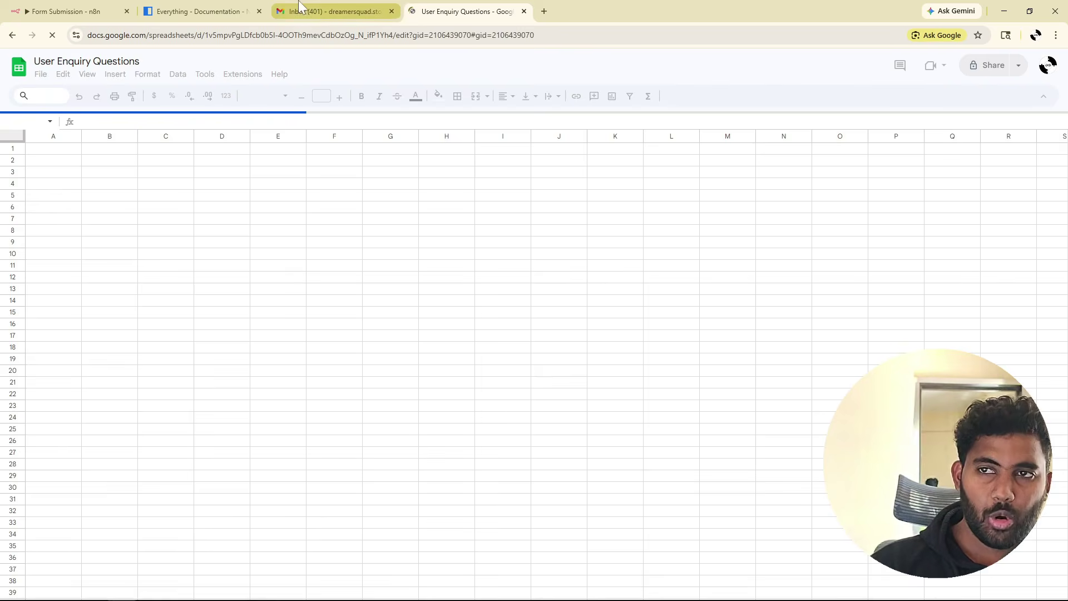
key("ctrl+shift+Page_Up")
key("ctrl+shift+Page_Up")
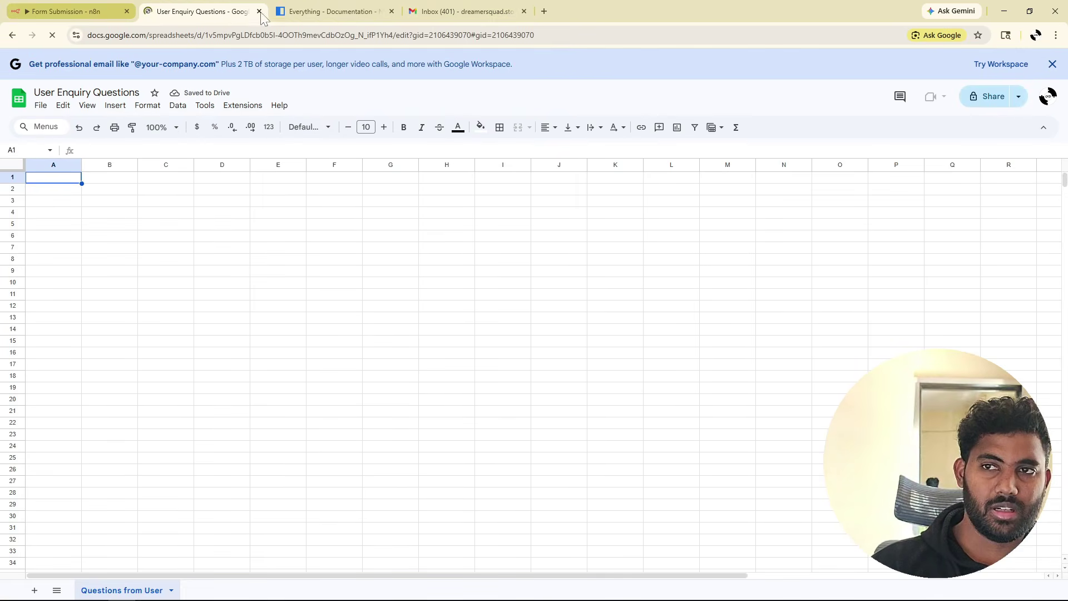
left_click(391, 11)
left_click(391, 11)
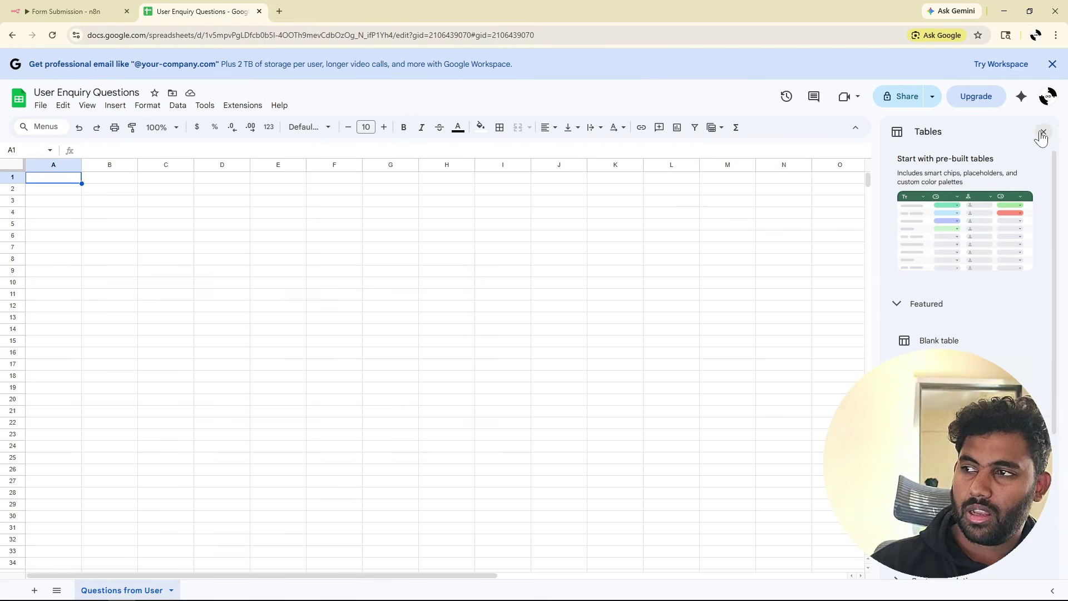
left_click(1041, 134)
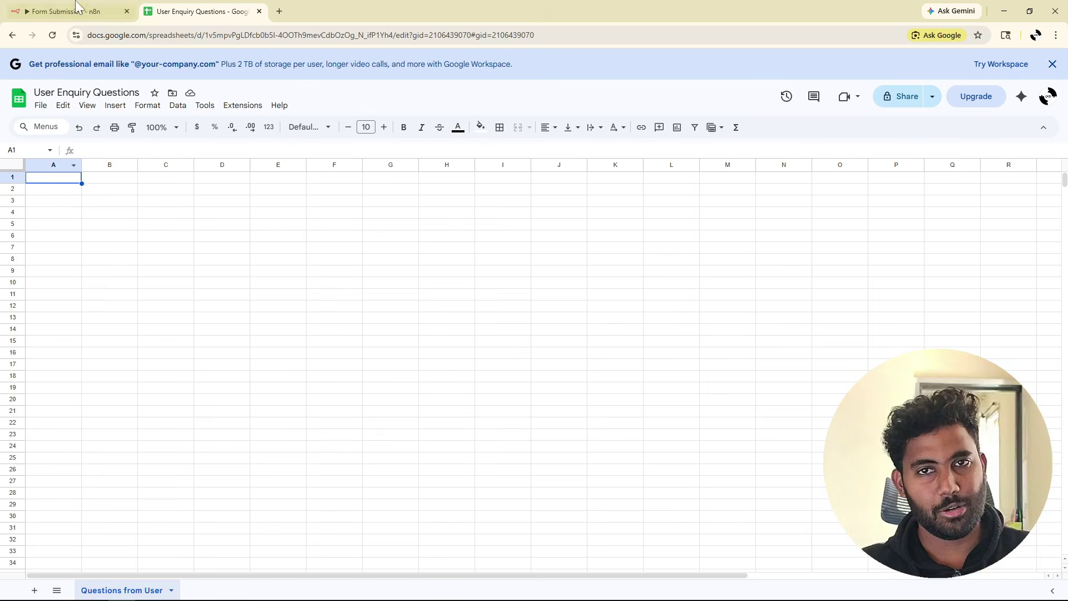
left_click(74, 11)
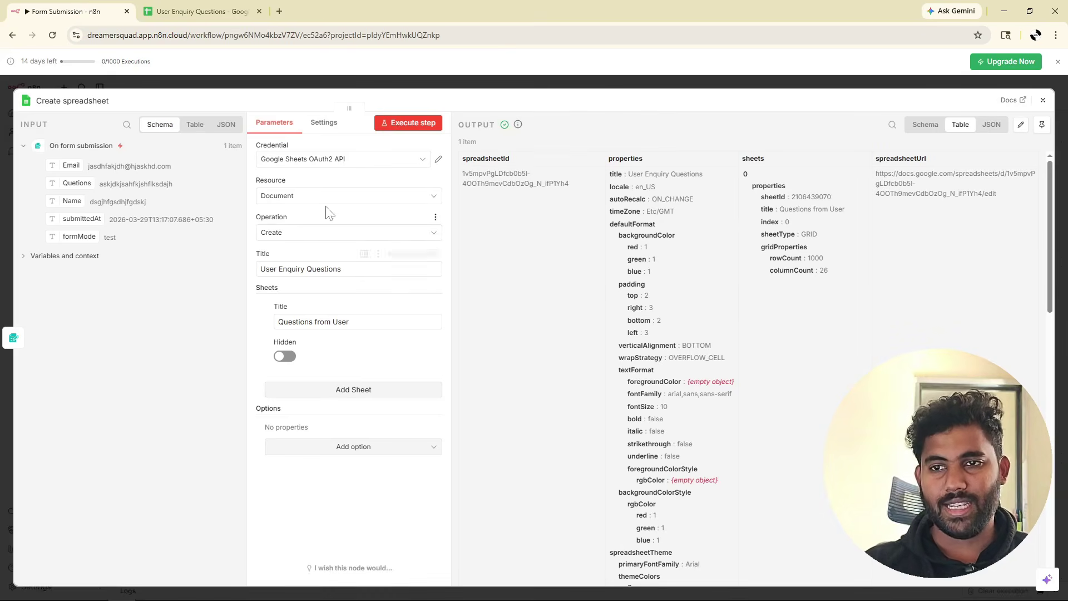
Set the Google Sheets step to resource Sheet Within Document with operation Append Row.
left_click(310, 202)
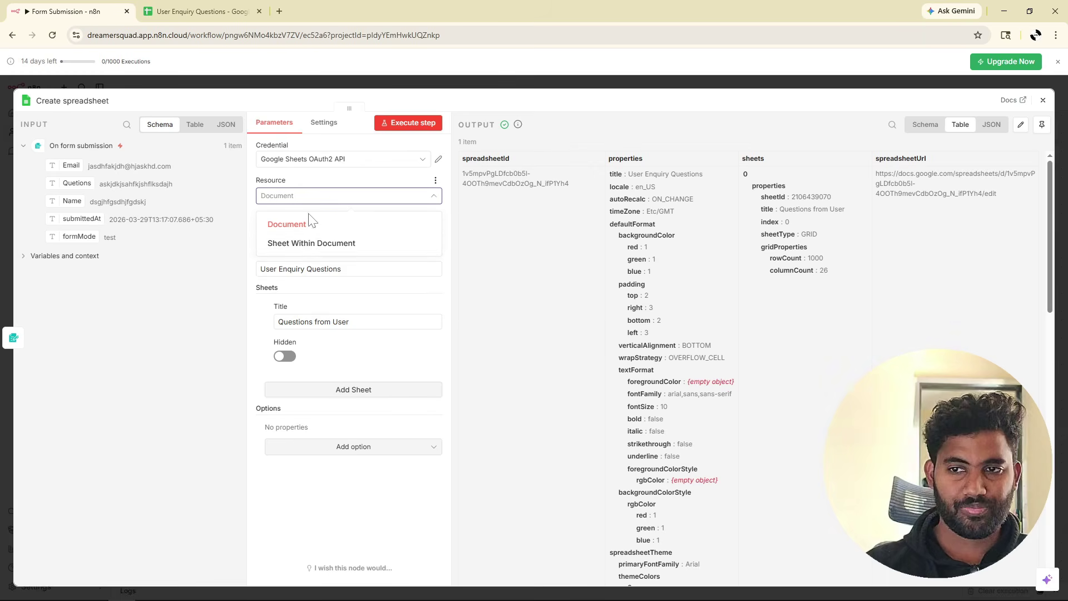
left_click(309, 244)
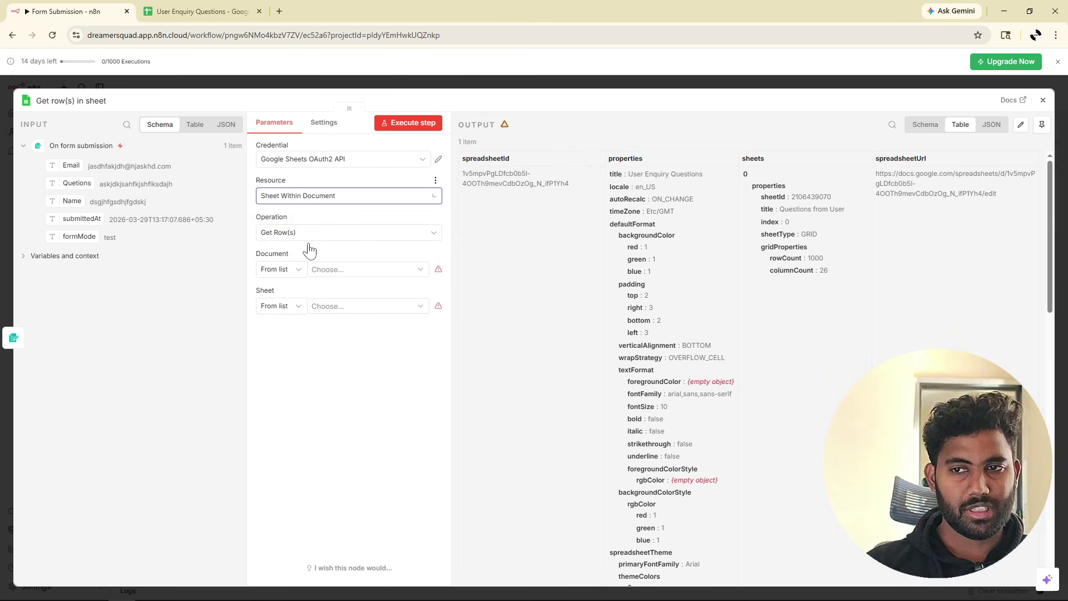
left_click(270, 235)
scroll(310, 368, "up", 2)
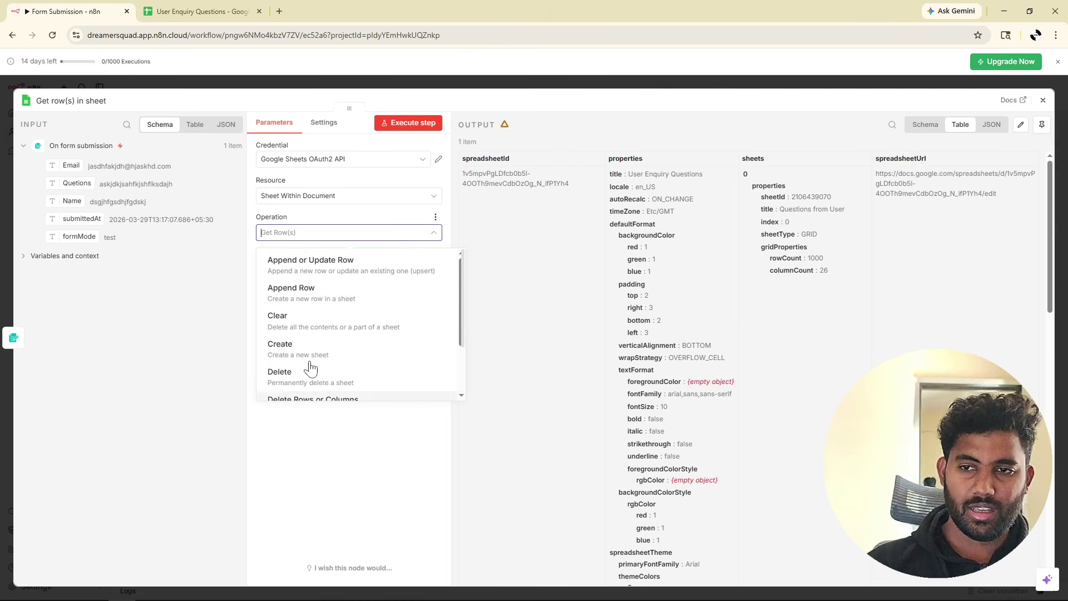
left_click(310, 296)
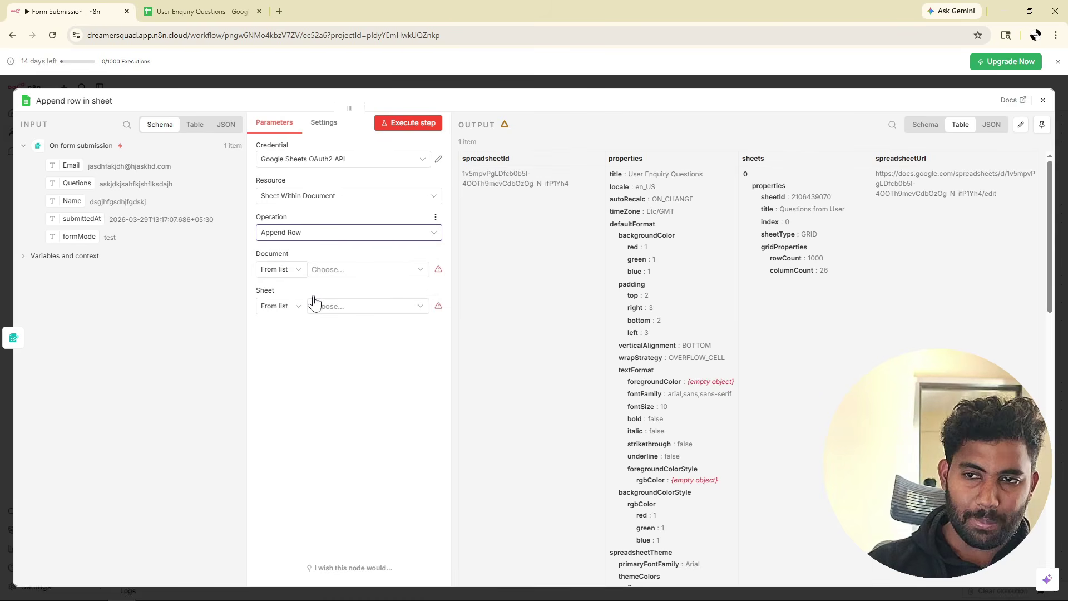
Target the User Enquiry Questions document and its Questions from User sheet.
left_click(360, 271)
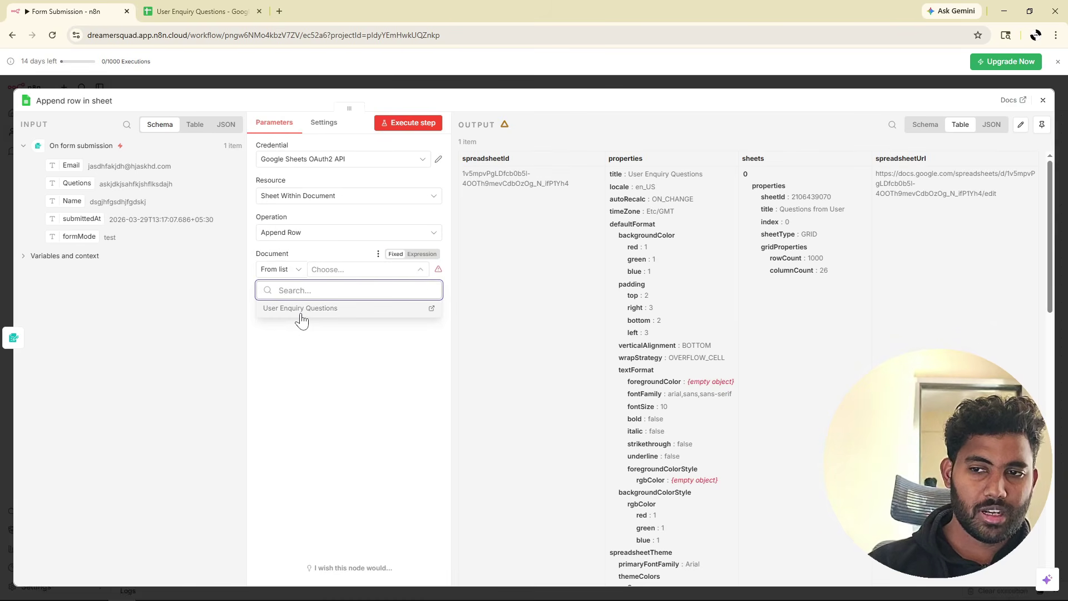
left_click(301, 314)
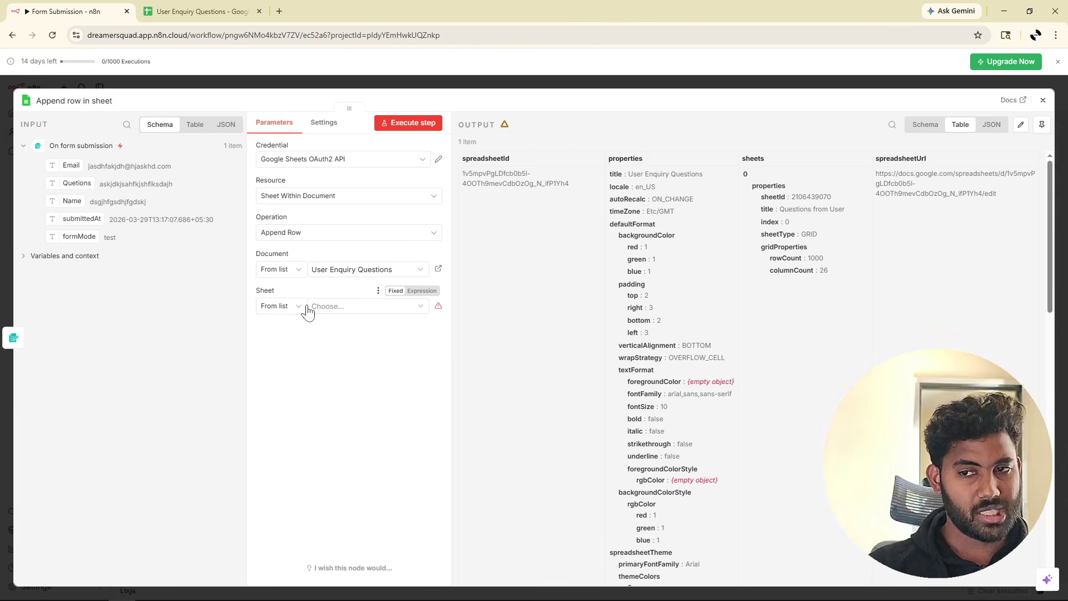
left_click(336, 307)
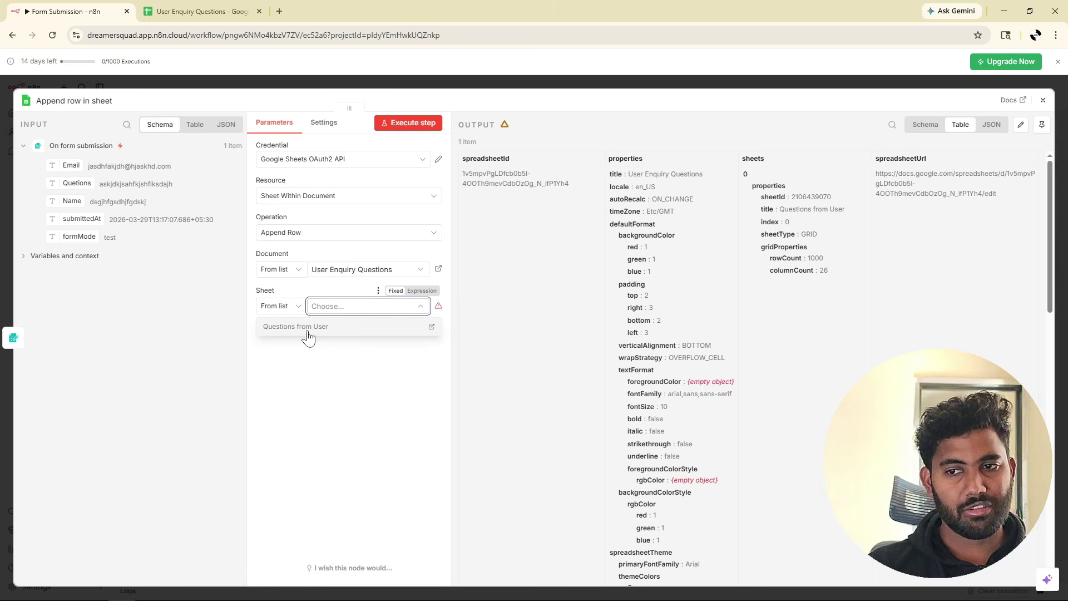
left_click(307, 327)
left_click(214, 12)
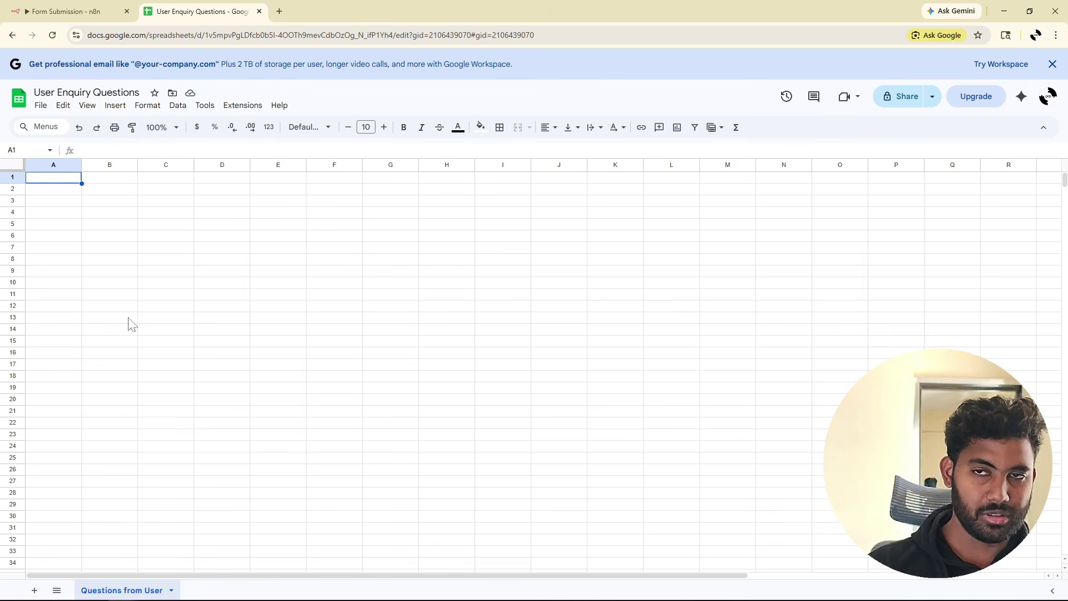
Enter the headers Email in A1 and Question in B1.
left_click(72, 16)
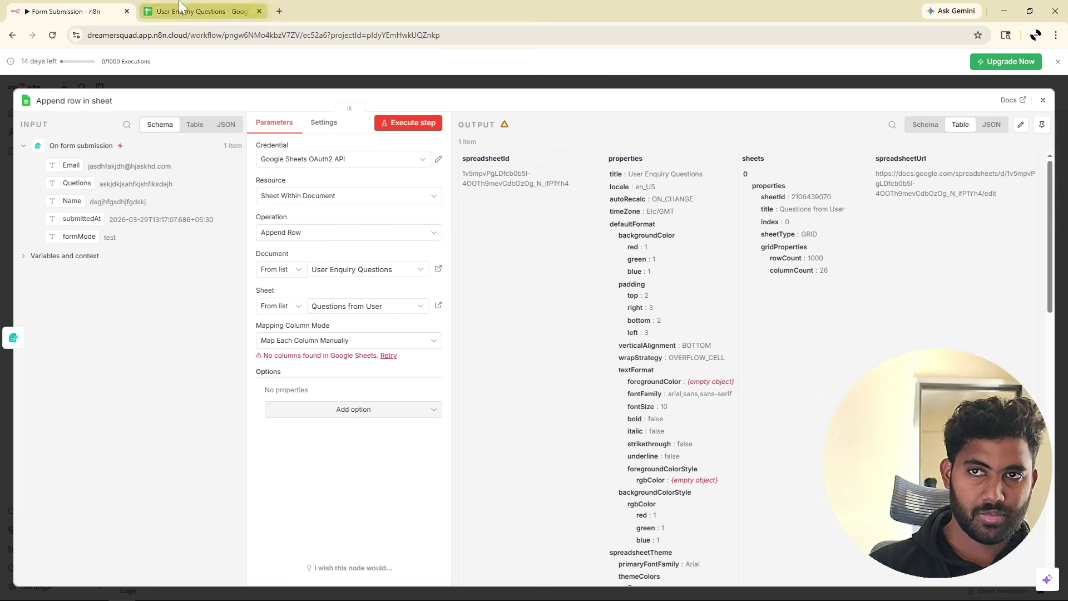
left_click(193, 11)
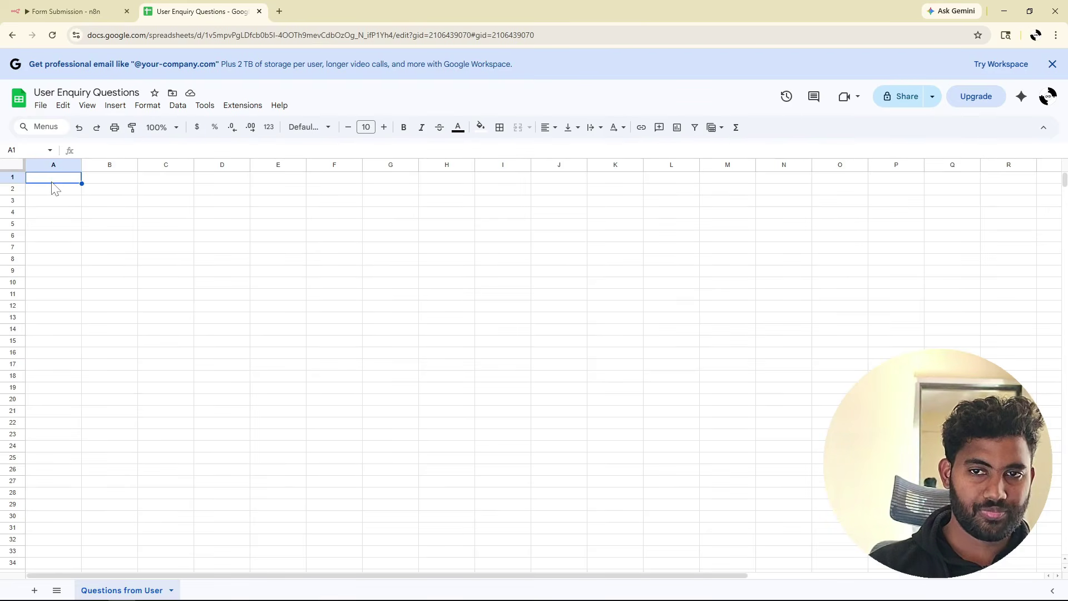
double_click(53, 182)
type("Email")
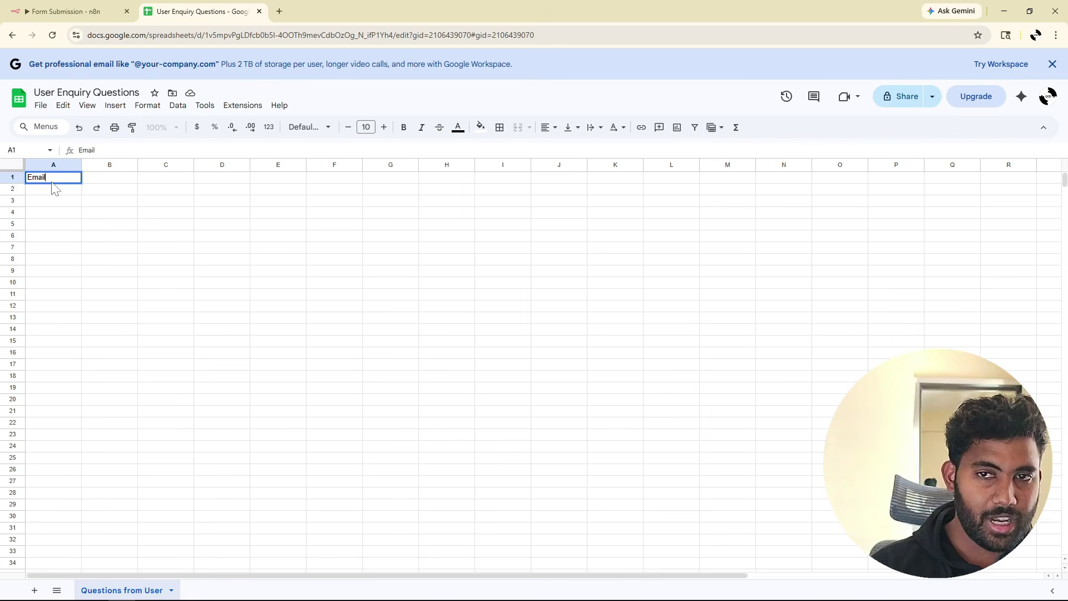
key("Return")
key("Up")
key("Right")
type("Question")
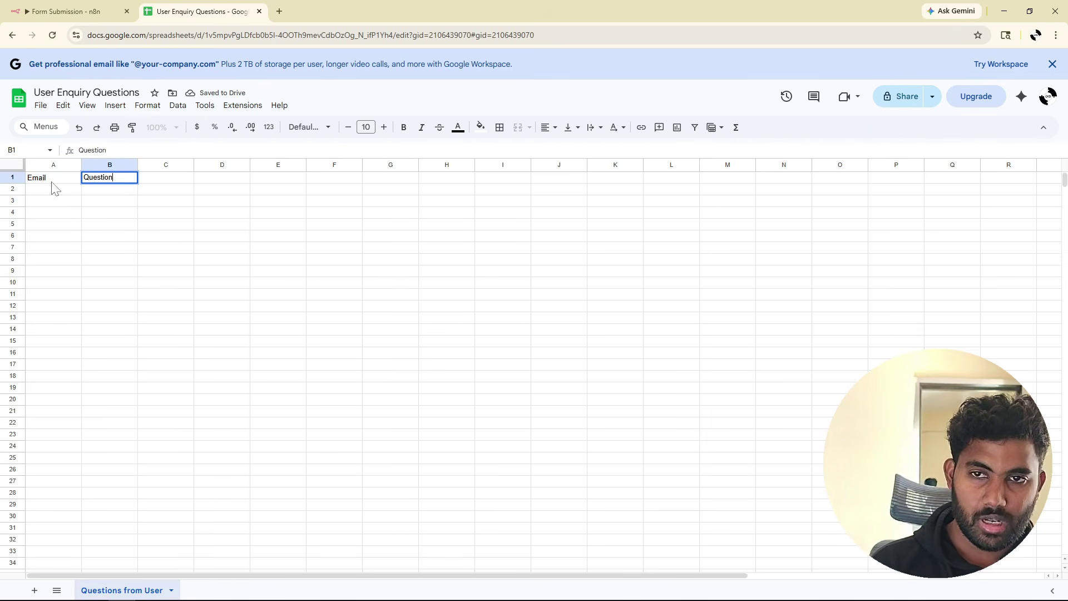
key("Return")
Add the Name header in C1 and select the header row A1:C1.
key("Up")
key("Right")
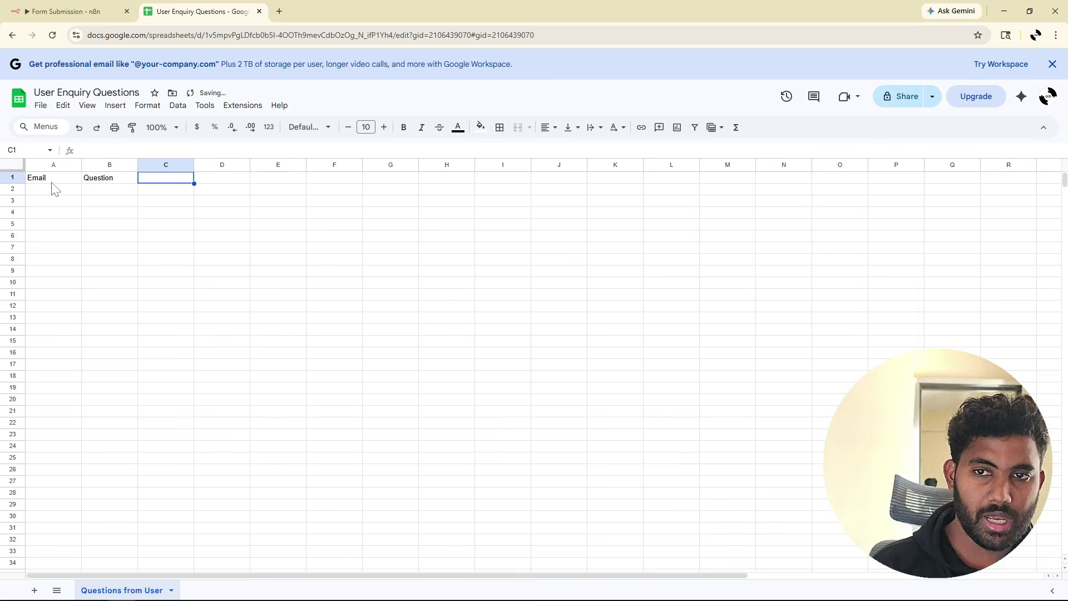
type("Name")
key("Return")
key("Up")
key("Left")
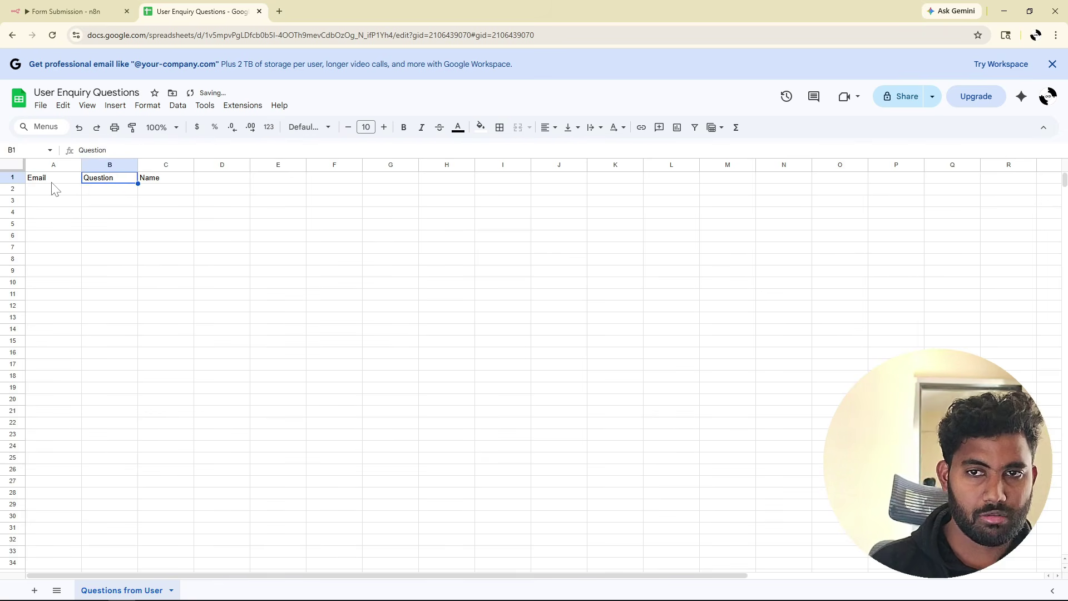
key("Left")
left_click_drag(35, 181, 153, 185)
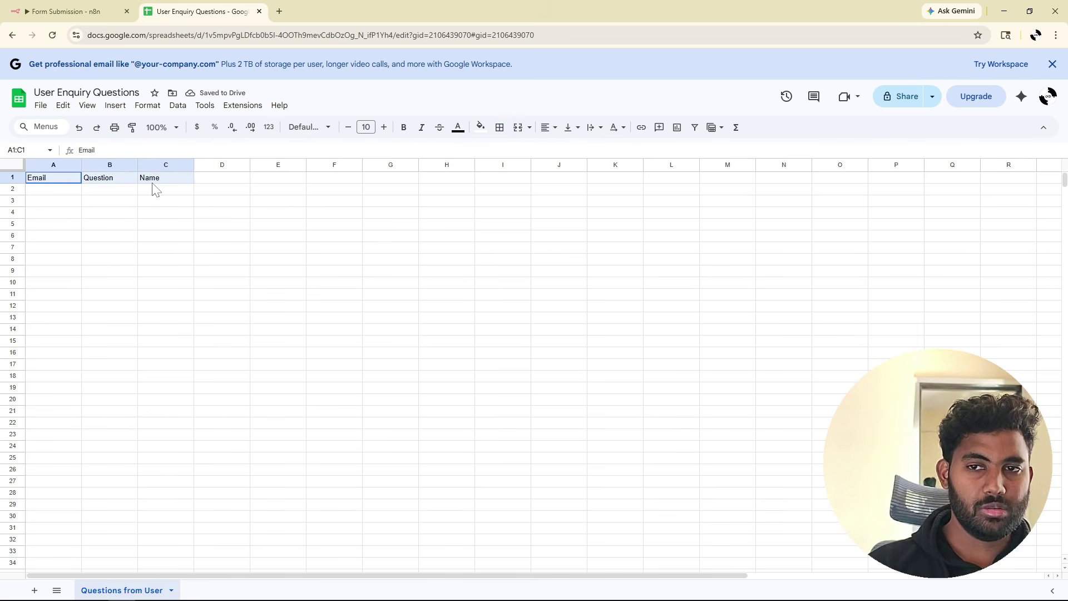
Retry loading the sheet's columns into the append step's Values to Send.
left_click(72, 11)
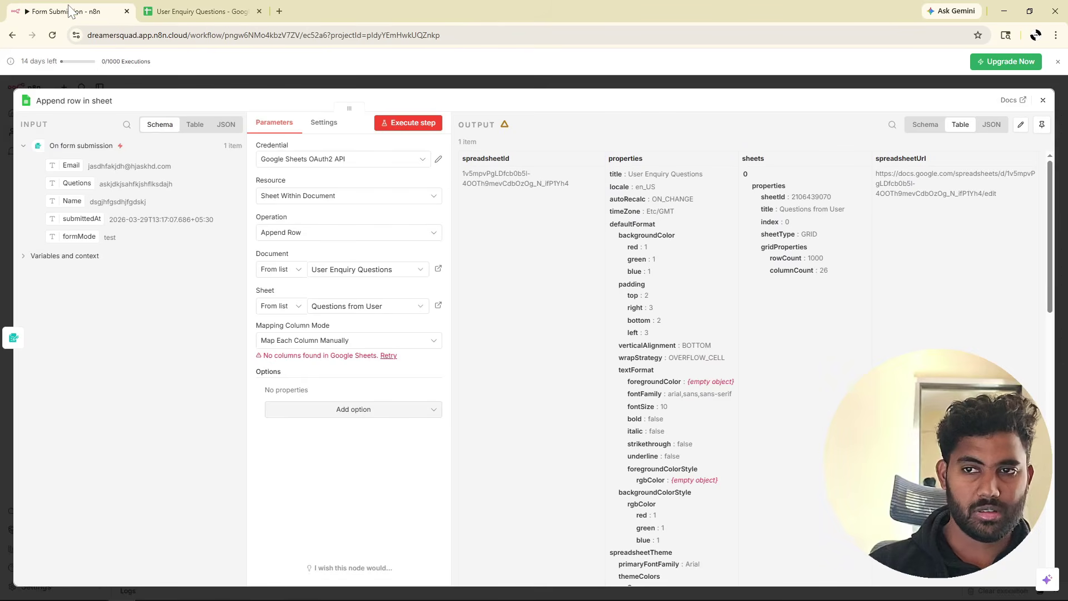
left_click(388, 356)
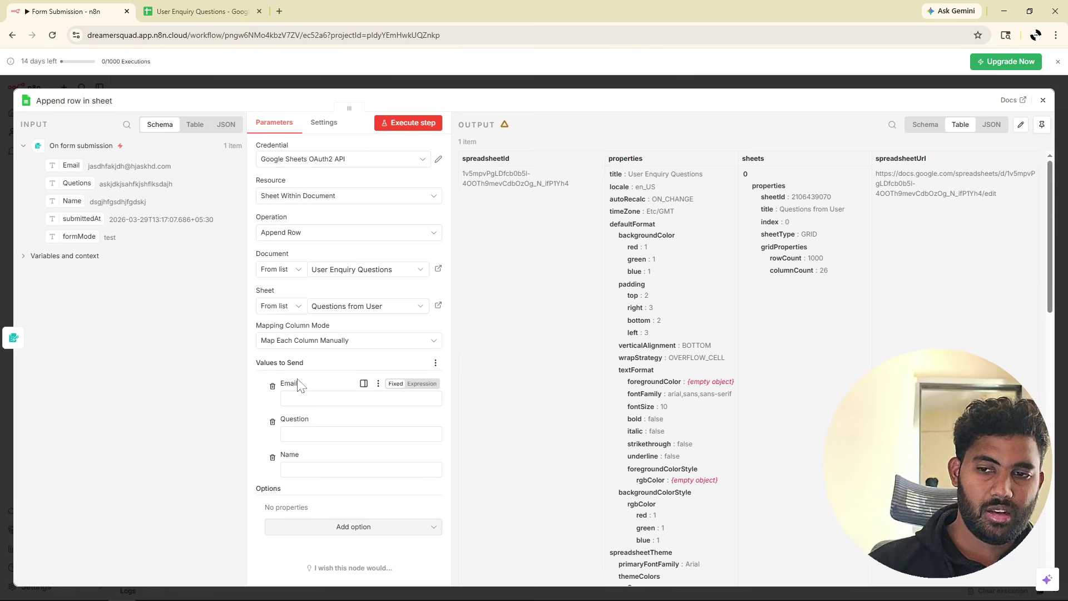
double_click(288, 383)
double_click(294, 419)
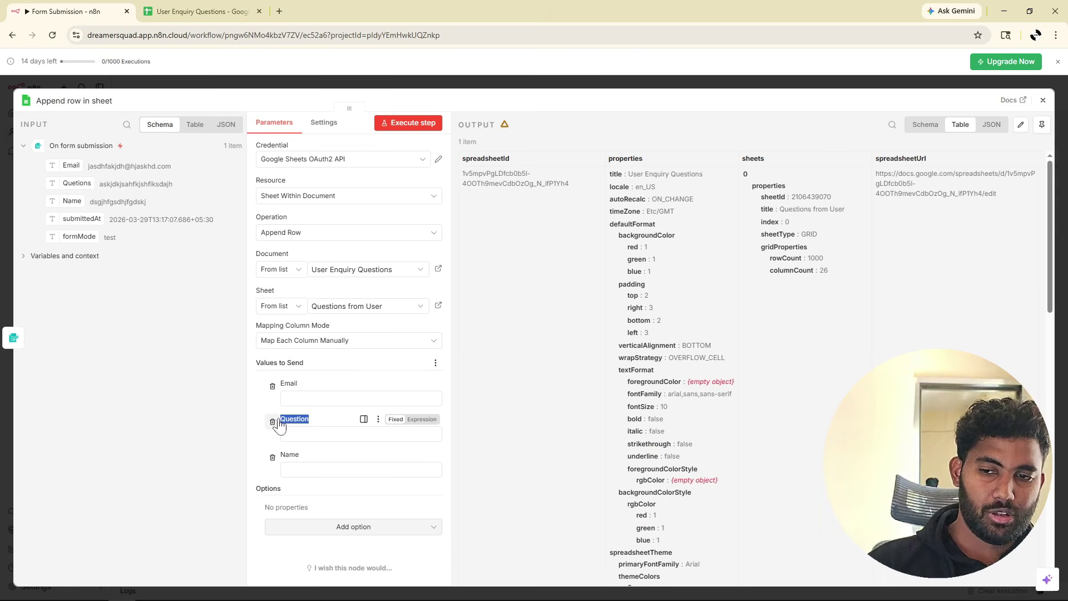
left_click_drag(281, 454, 295, 454)
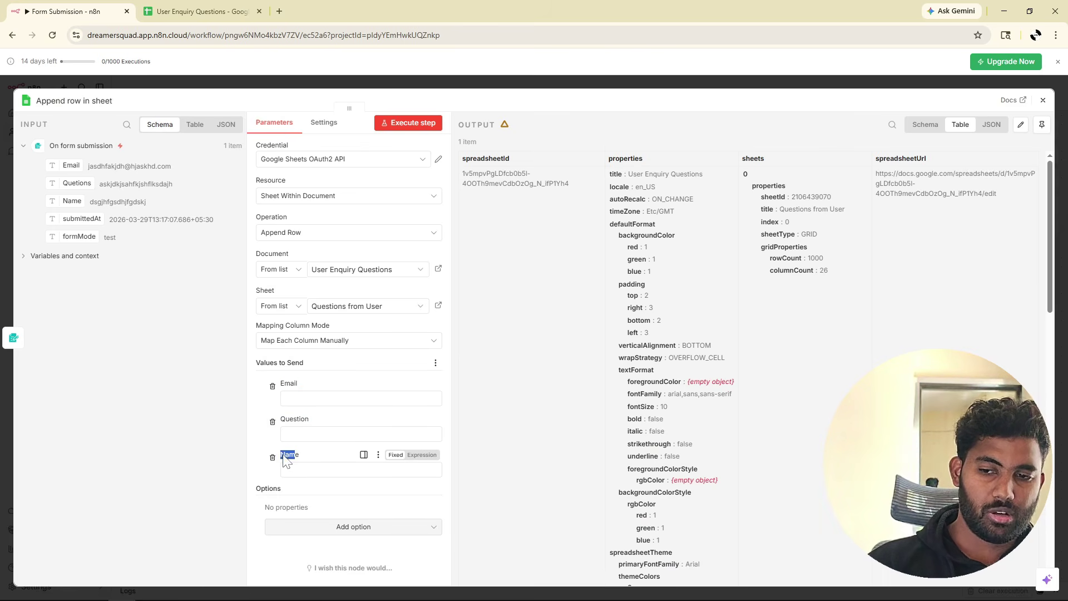
Map the form's Email, Questions and Name fields to the Email, Question and Name columns.
left_click(282, 398)
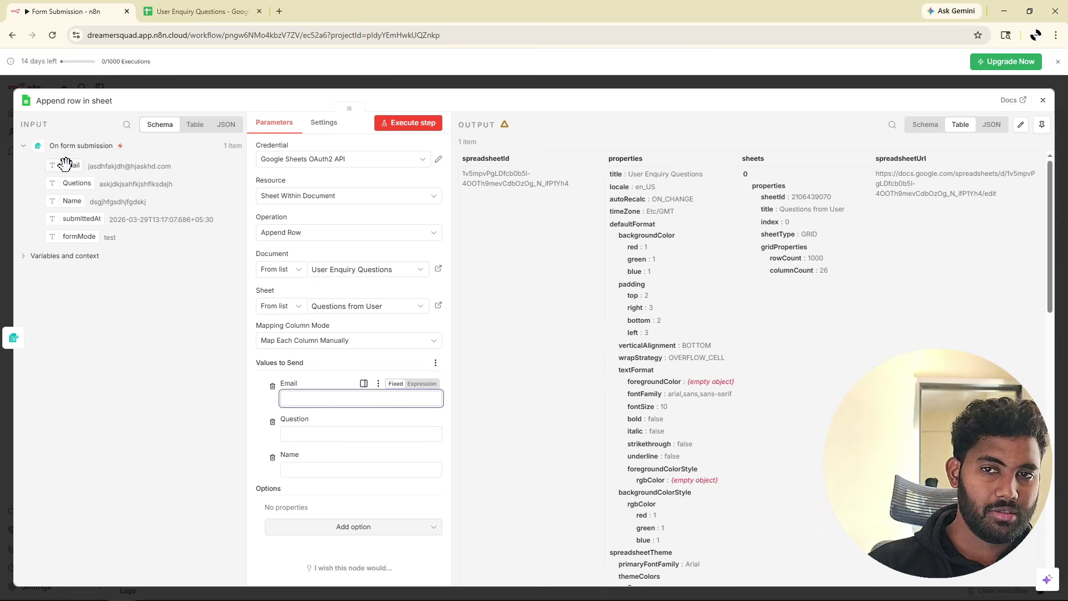
left_click_drag(65, 165, 296, 399)
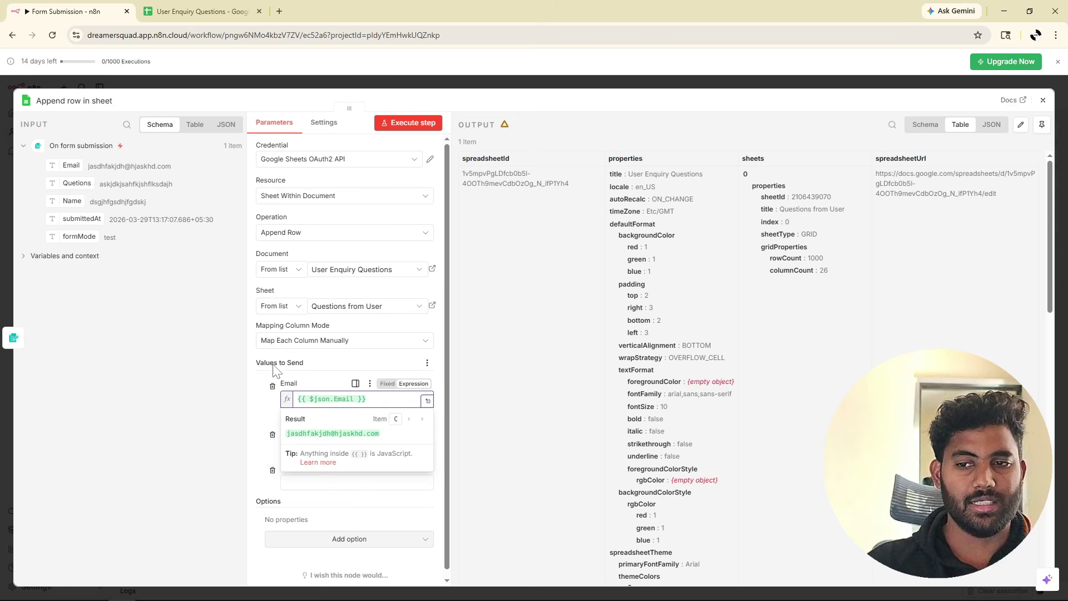
scroll(317, 412, "down", 1)
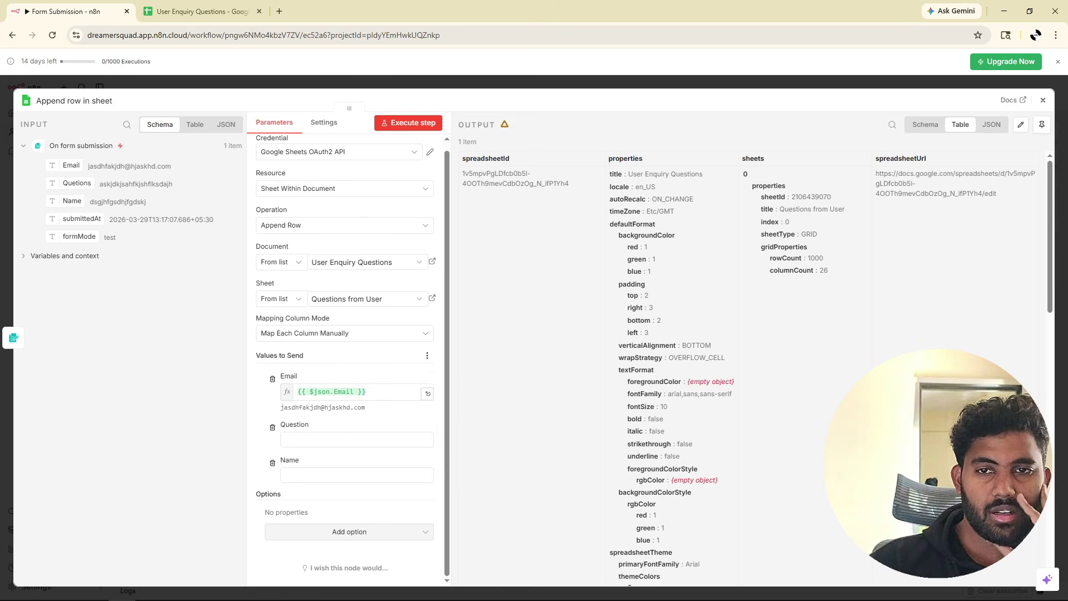
left_click_drag(71, 182, 311, 440)
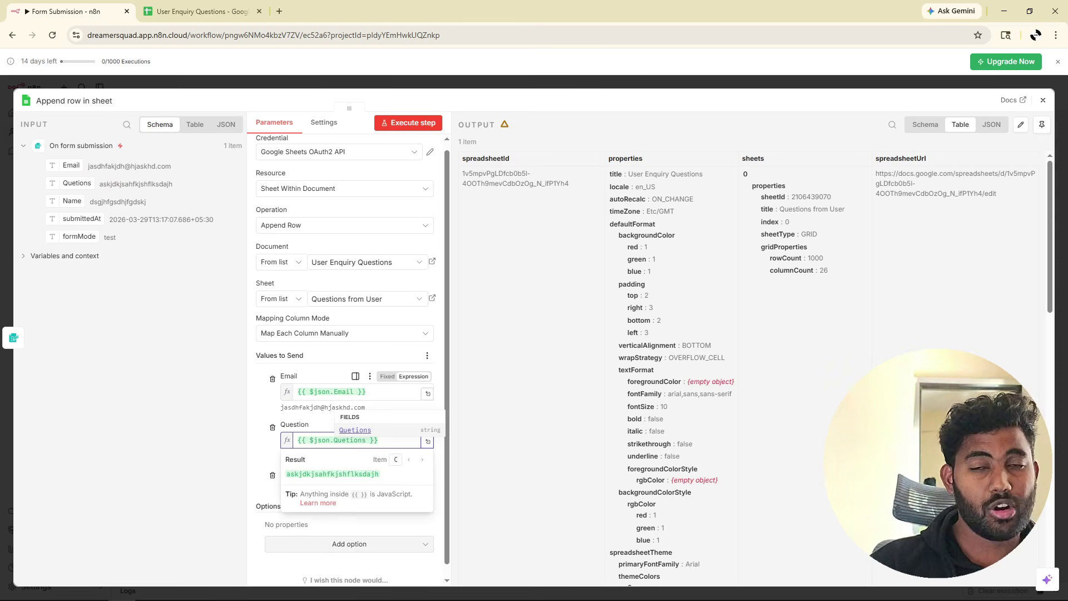
scroll(291, 382, "down", 1)
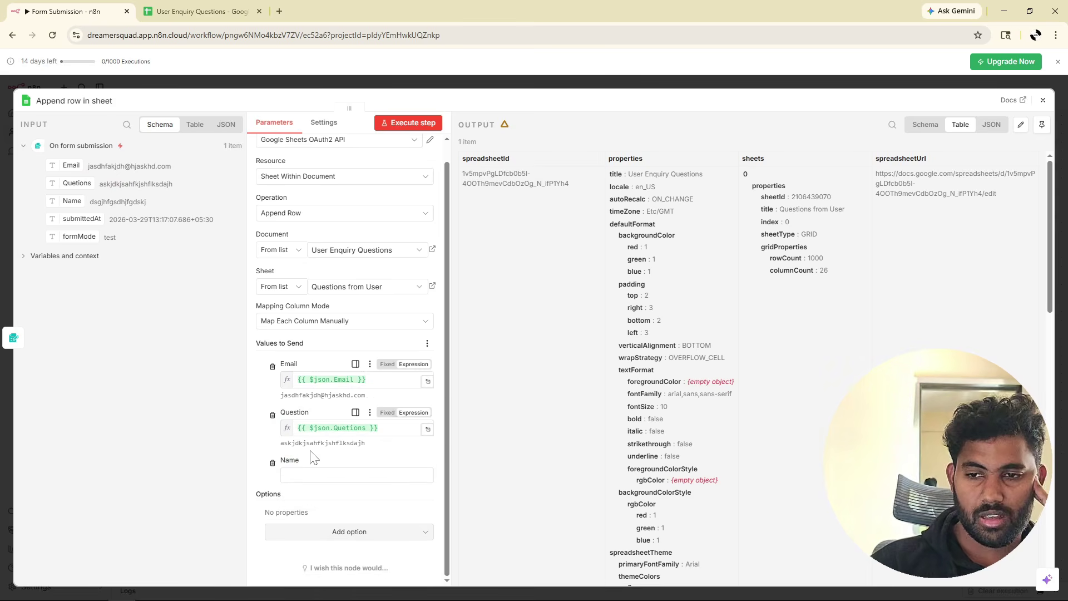
left_click(425, 476)
left_click_drag(70, 211, 312, 476)
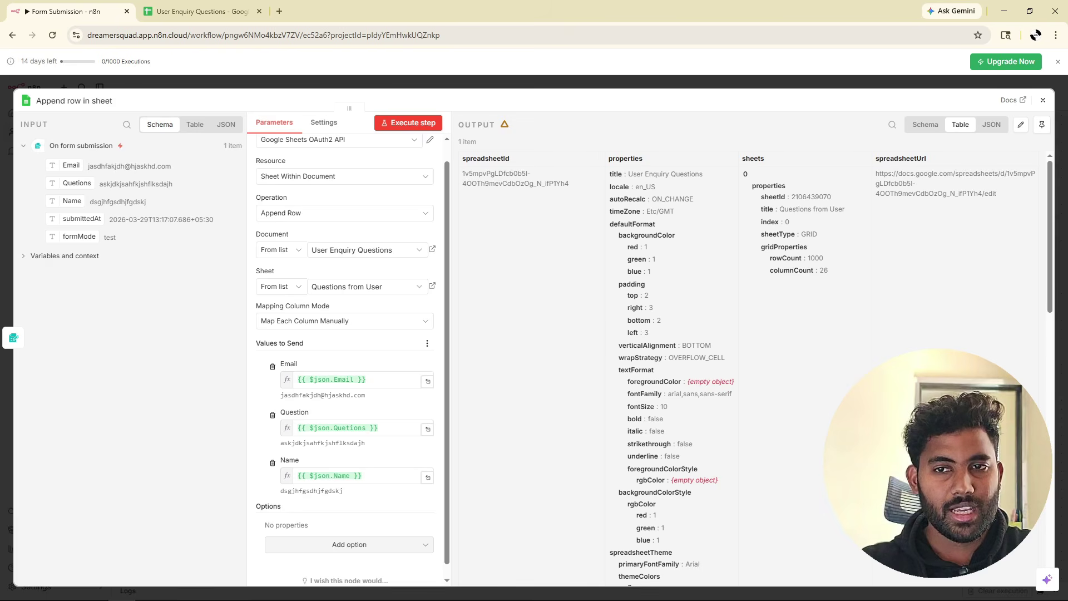
Execute the Append row in sheet step with the test submission data.
left_click_drag(88, 166, 181, 179)
left_click_drag(103, 183, 199, 189)
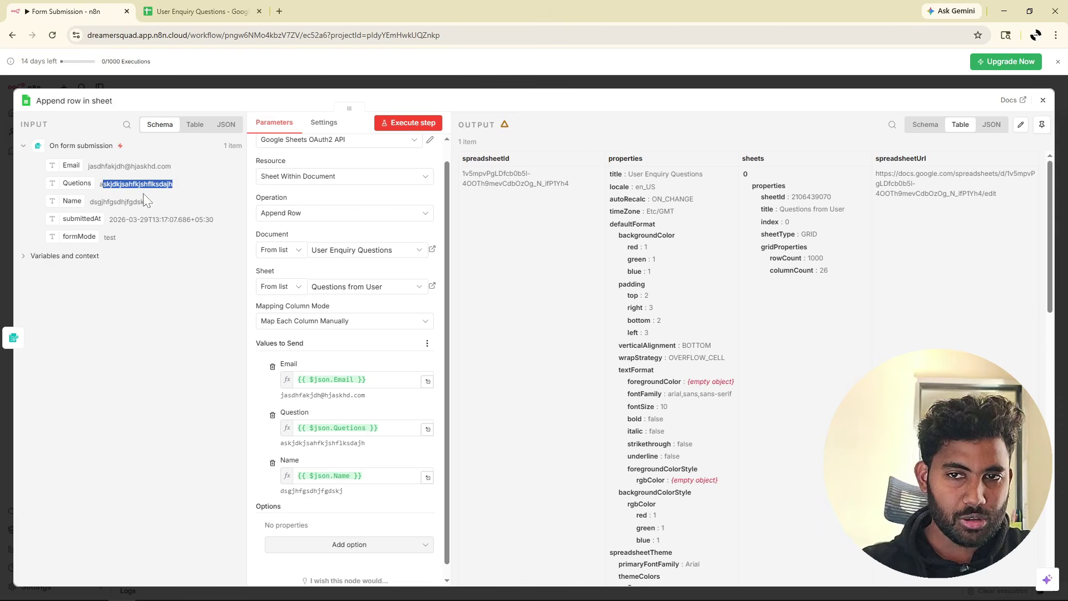
left_click_drag(89, 202, 162, 209)
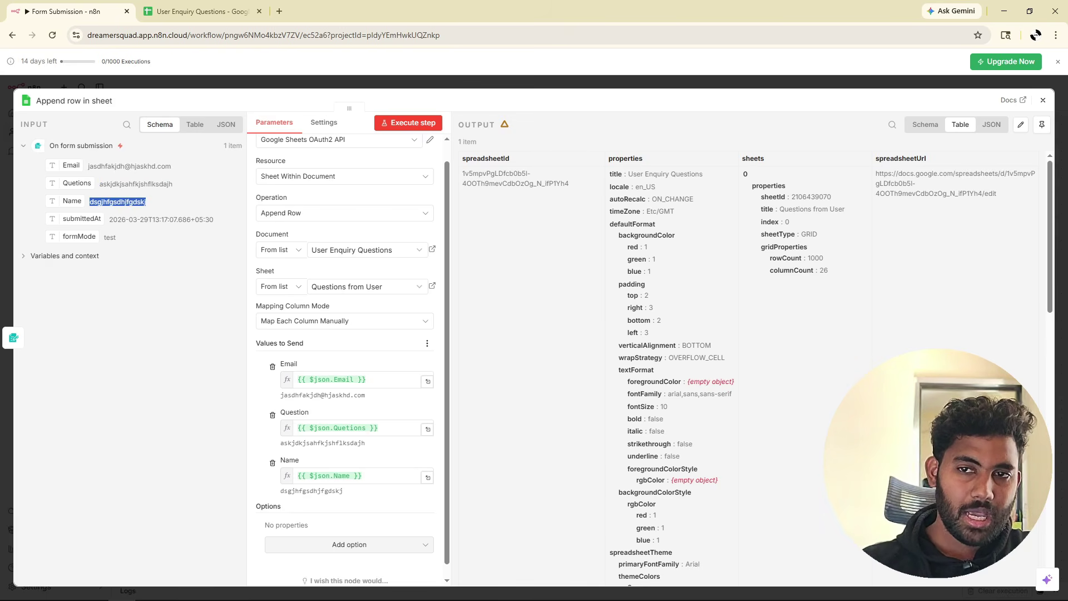
left_click(165, 7)
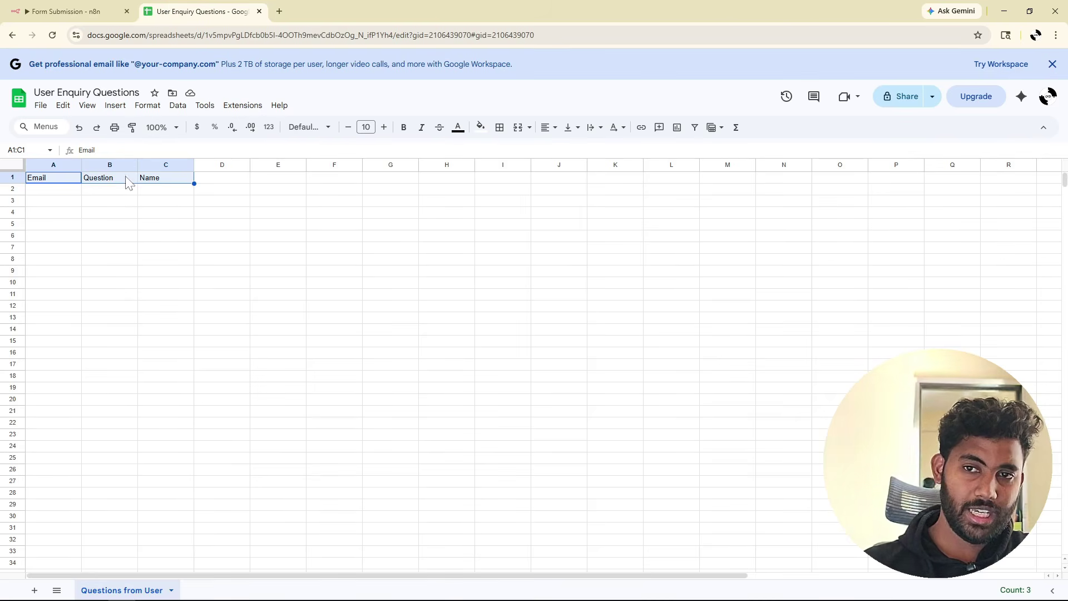
left_click(54, 189)
left_click(101, 8)
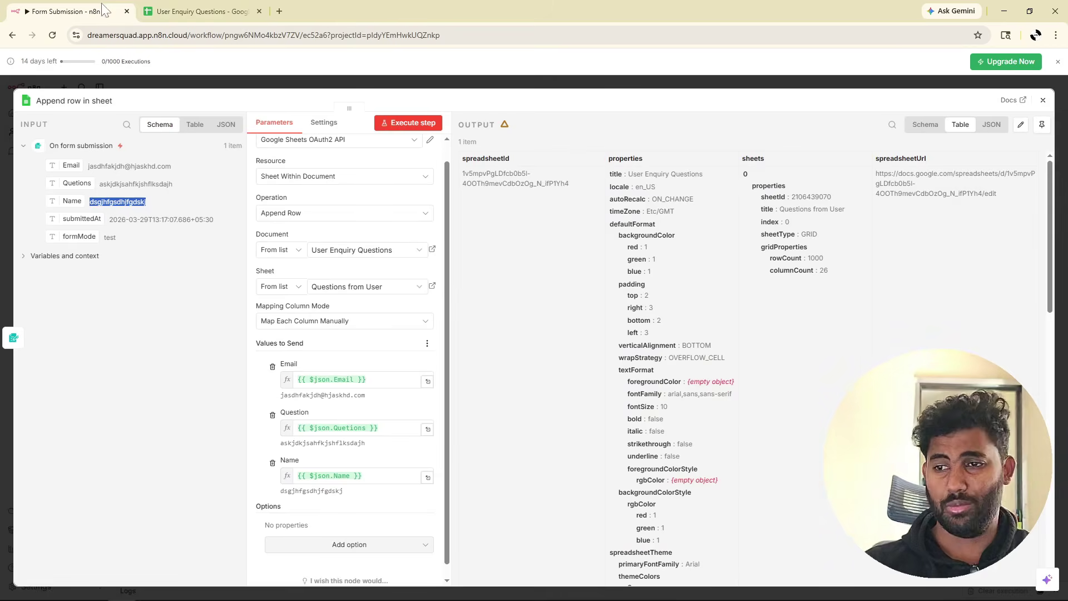
left_click(404, 126)
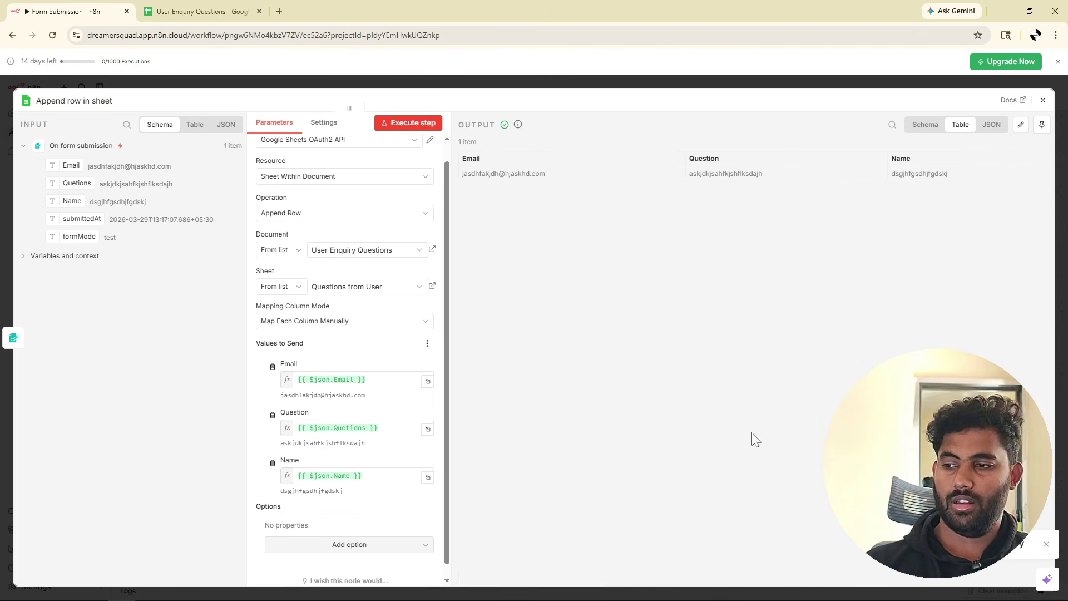
Verify row 2 of the sheet holds the test submission, then close the node in n8n.
left_click(255, 8)
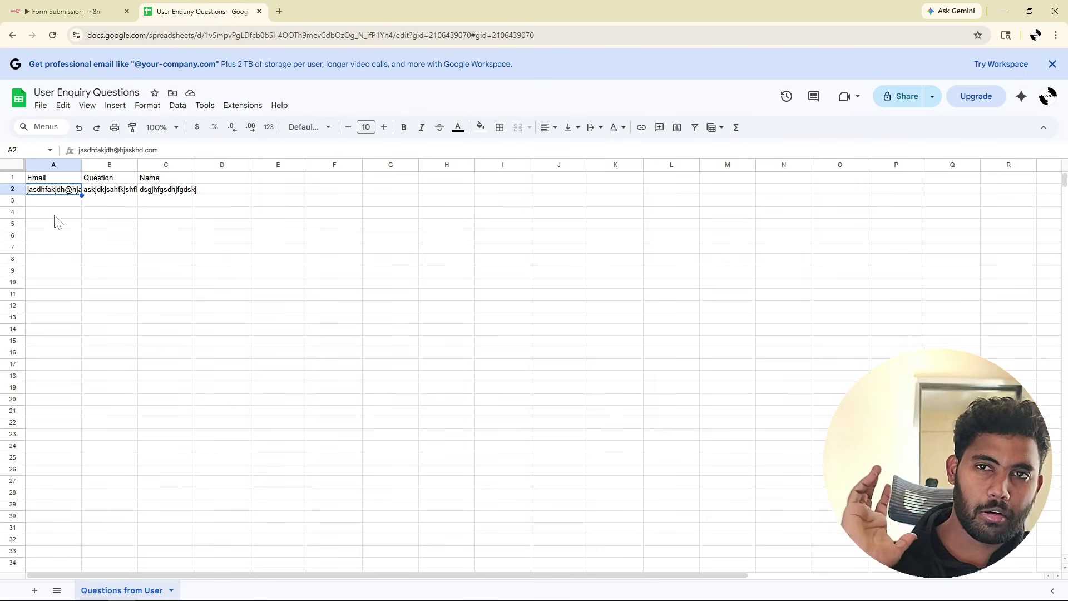
left_click(67, 11)
key("Escape")
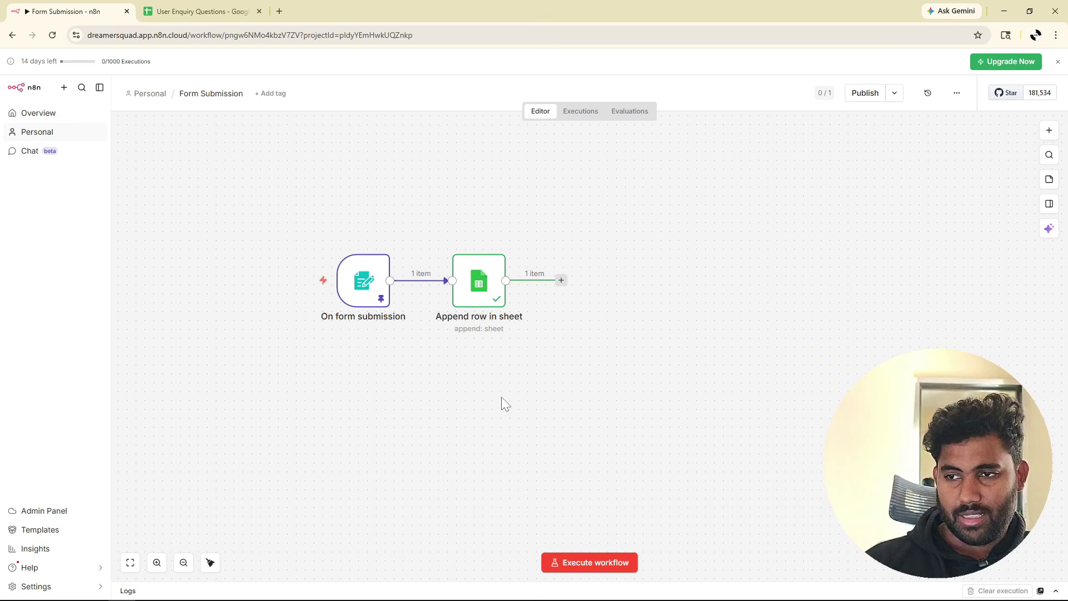
Search 'gmail' and add Gmail's Send a message action after the append step.
left_click(562, 280)
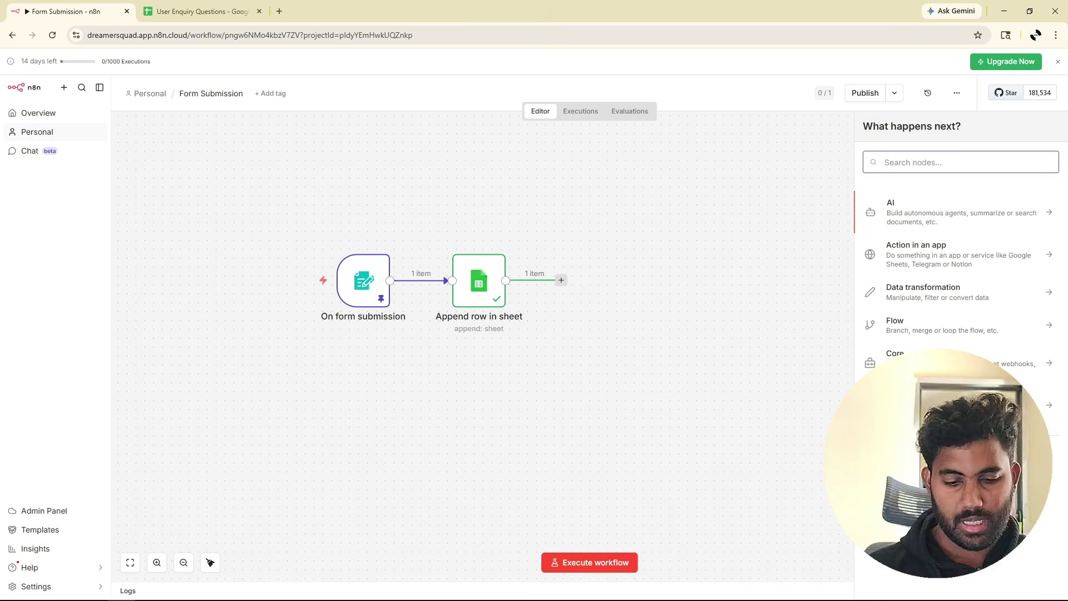
type("gmail")
left_click(909, 207)
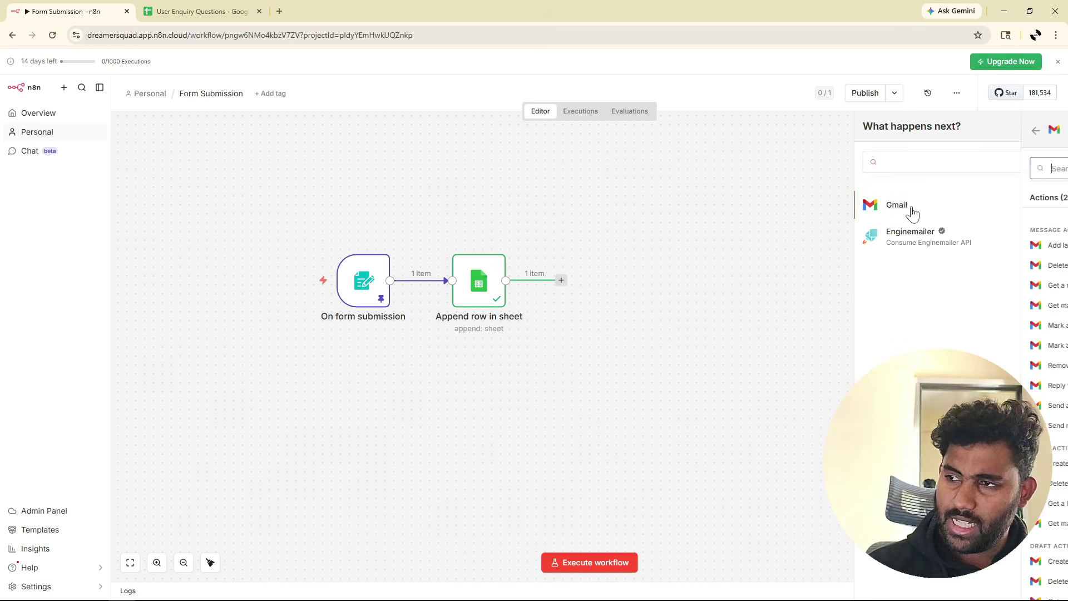
type("send")
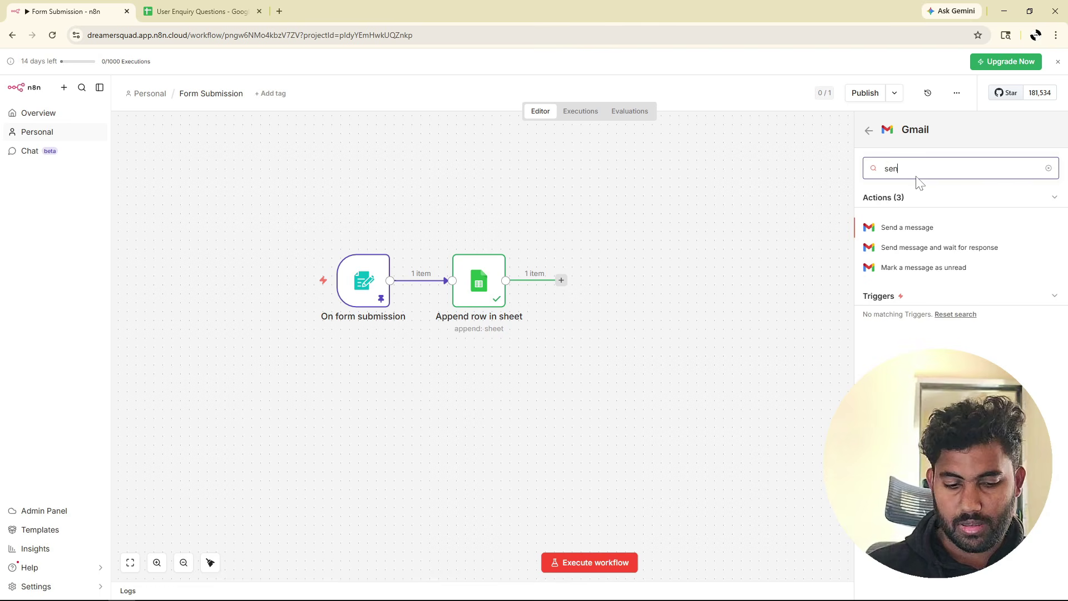
left_click(916, 229)
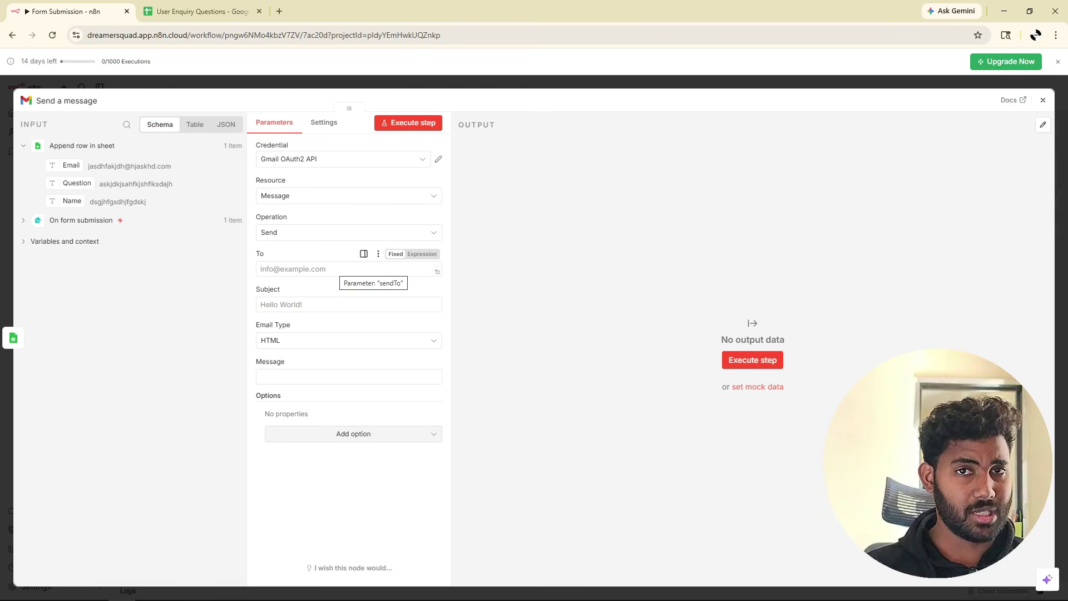
Send the email to the form's Email with subject 'Thankyou for your question'.
left_click(345, 269)
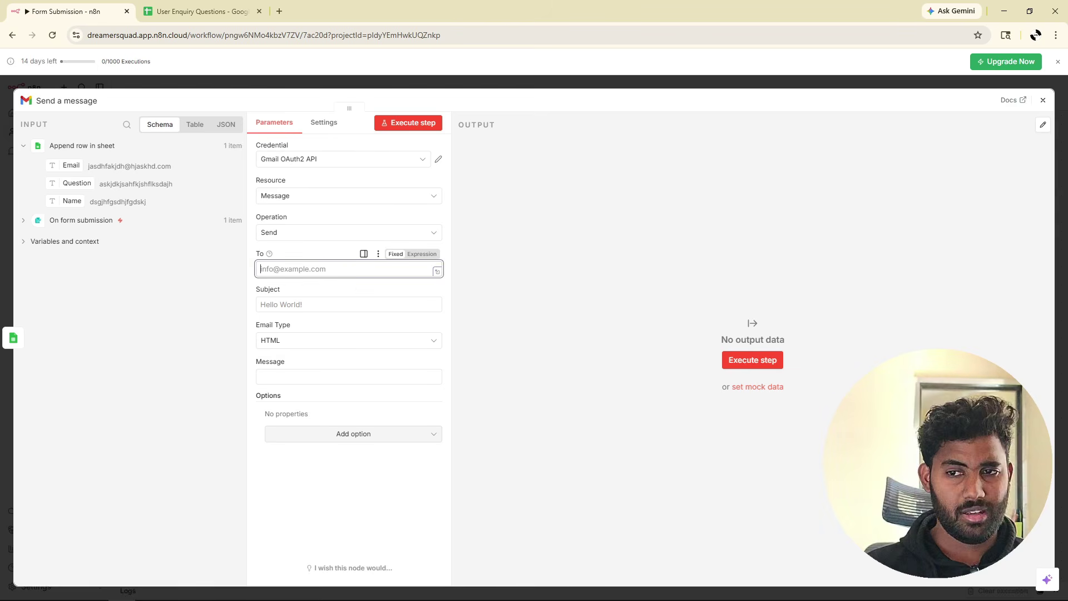
left_click(23, 220)
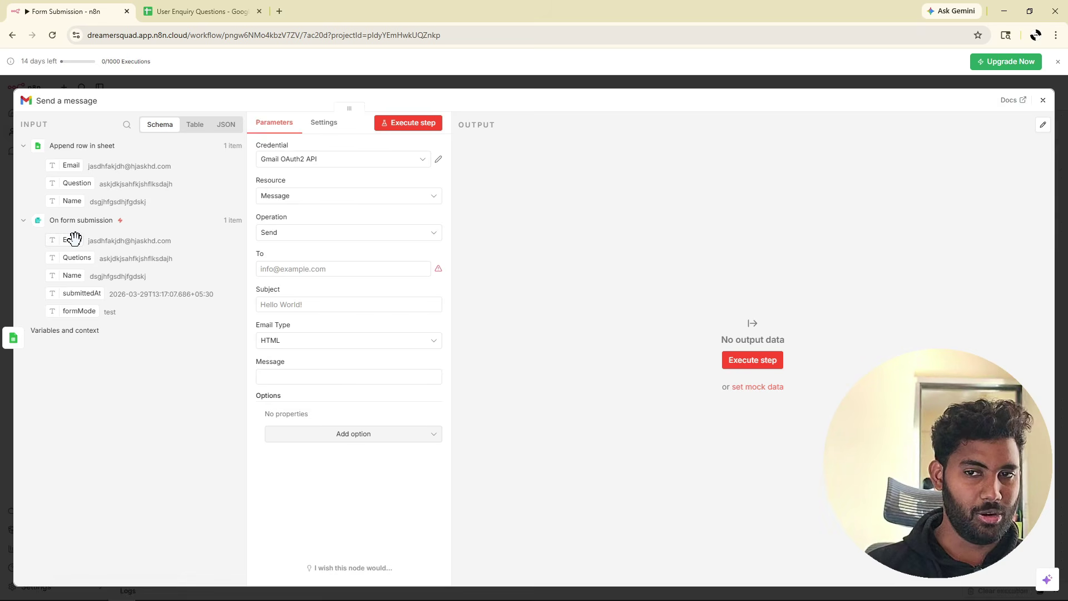
left_click_drag(66, 238, 304, 270)
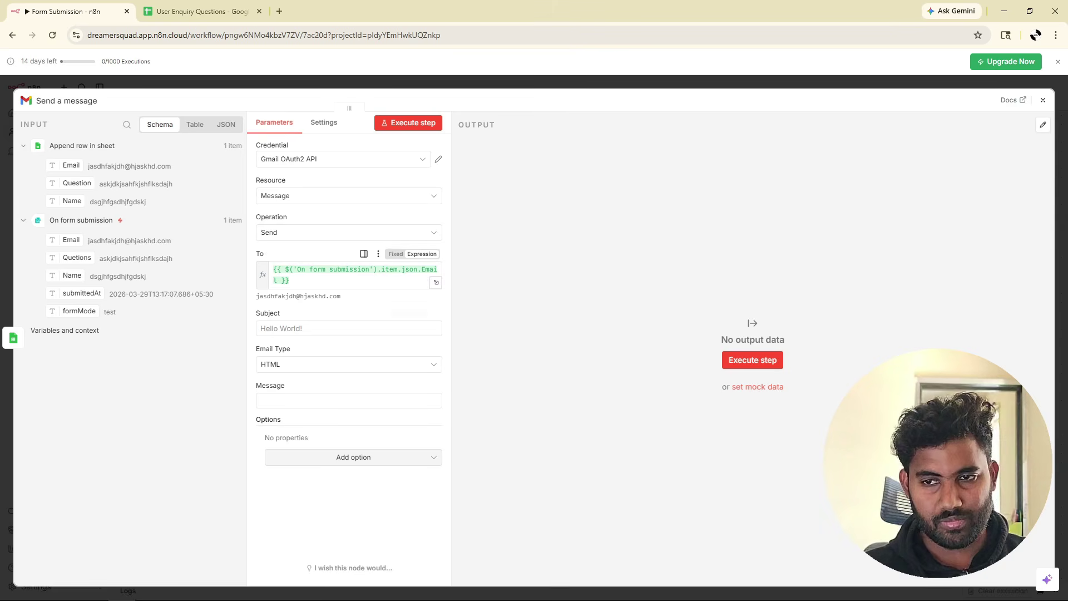
left_click(334, 328)
type("Thankyou for your")
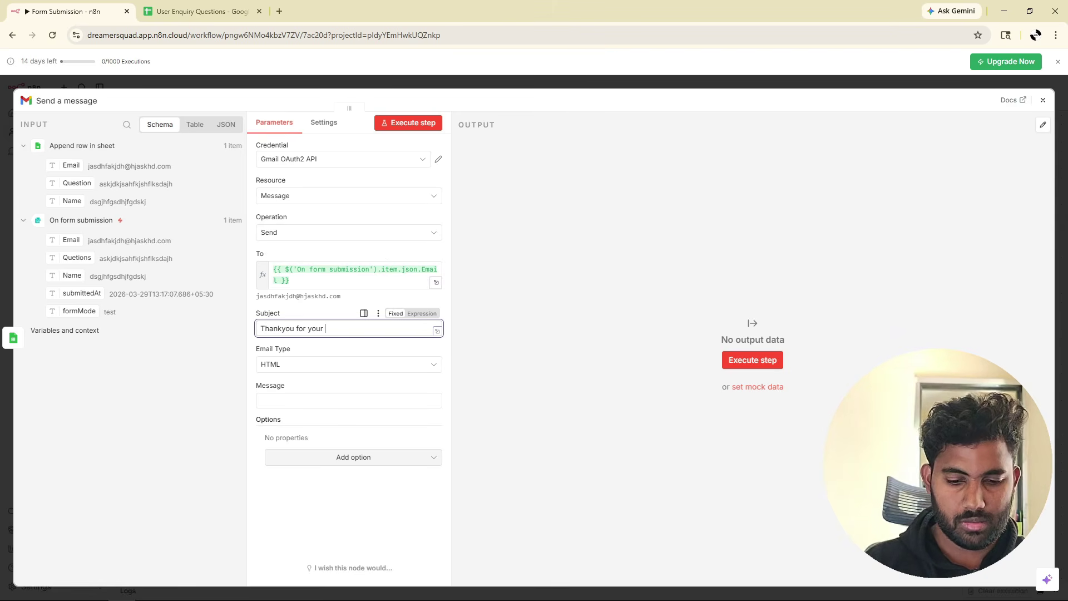
type(" question")
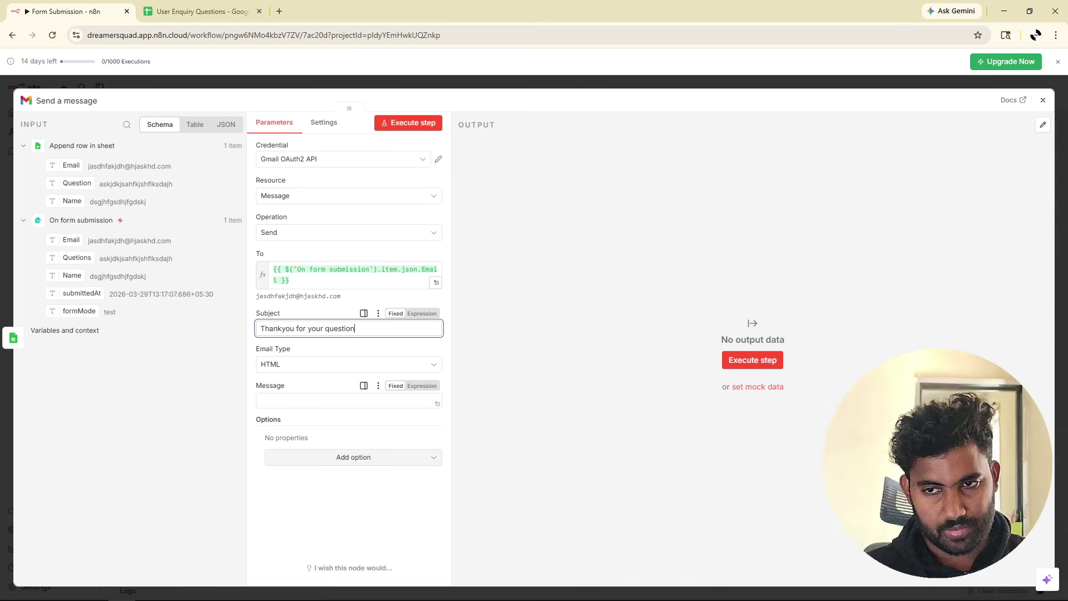
Write the message 'Thankyou for questioning. our team will regarding this' inside an h1 heading.
left_click(339, 400)
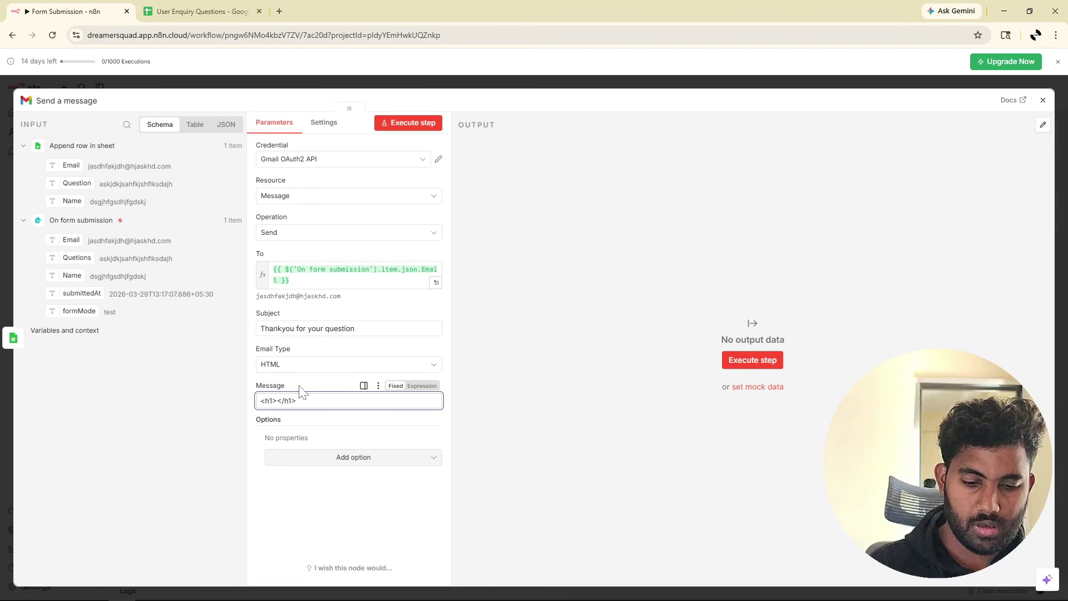
type("Thankyou for")
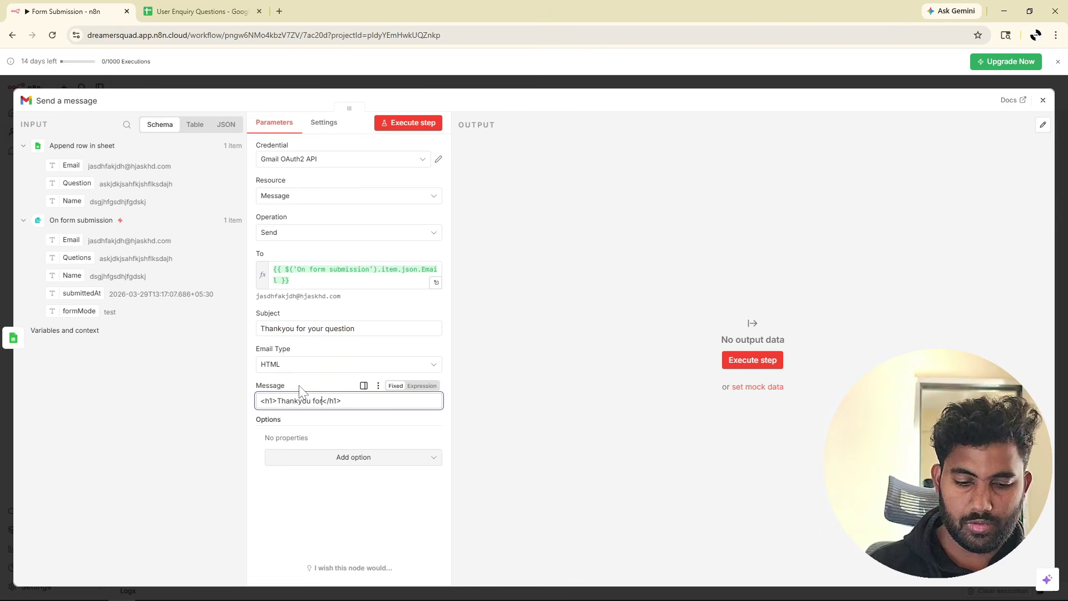
type(" question")
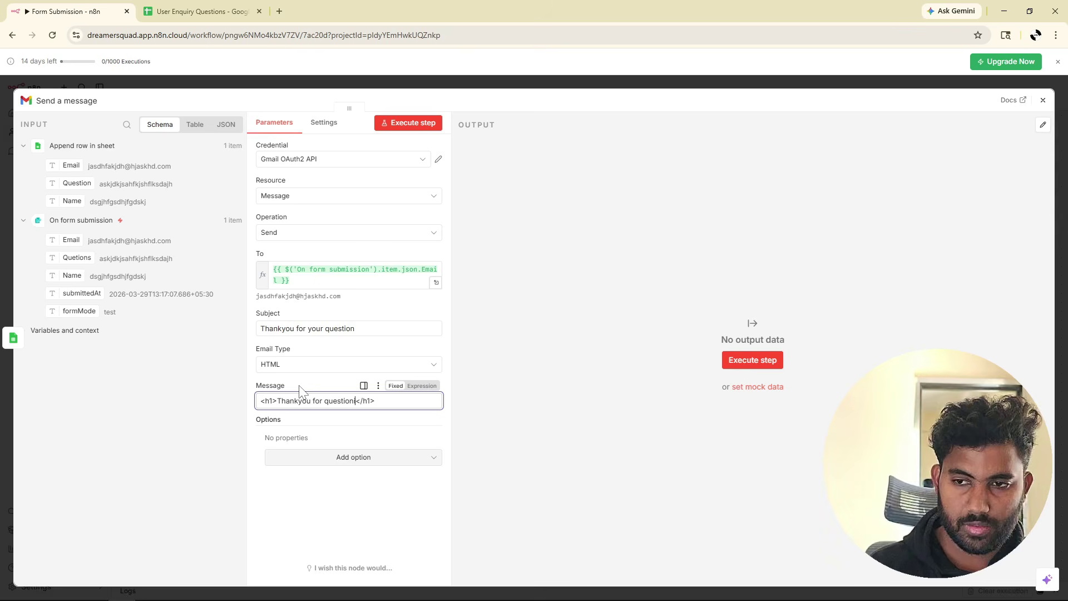
type("ing. our team wil")
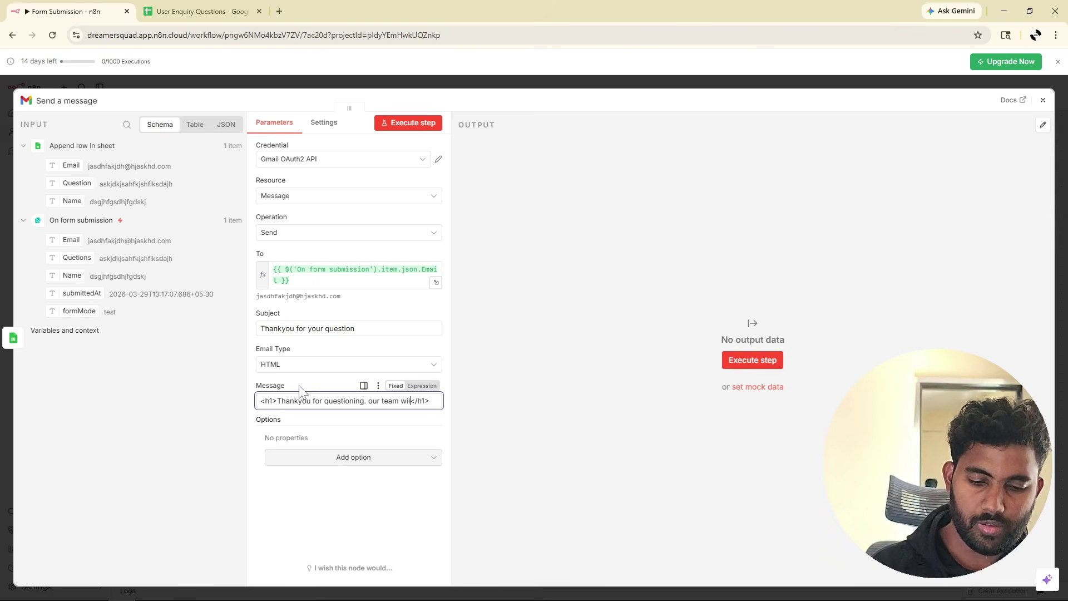
type("l reach out to ")
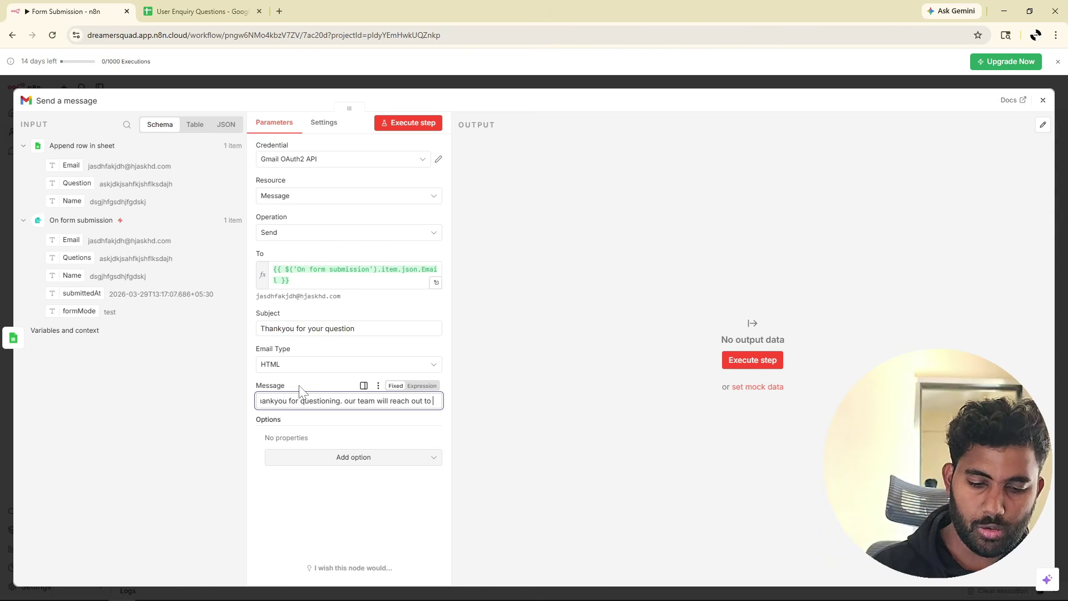
type("you")
key("BackSpace")
key("BackSpace")
key("BackSpace")
key("BackSpace")
key("BackSpace")
key("BackSpace")
key("BackSpace")
key("BackSpace")
key("BackSpace")
key("BackSpace")
key("BackSpace")
key("BackSpace")
key("BackSpace")
key("BackSpace")
key("BackSpace")
key("BackSpace")
key("End")
type("regarding this")
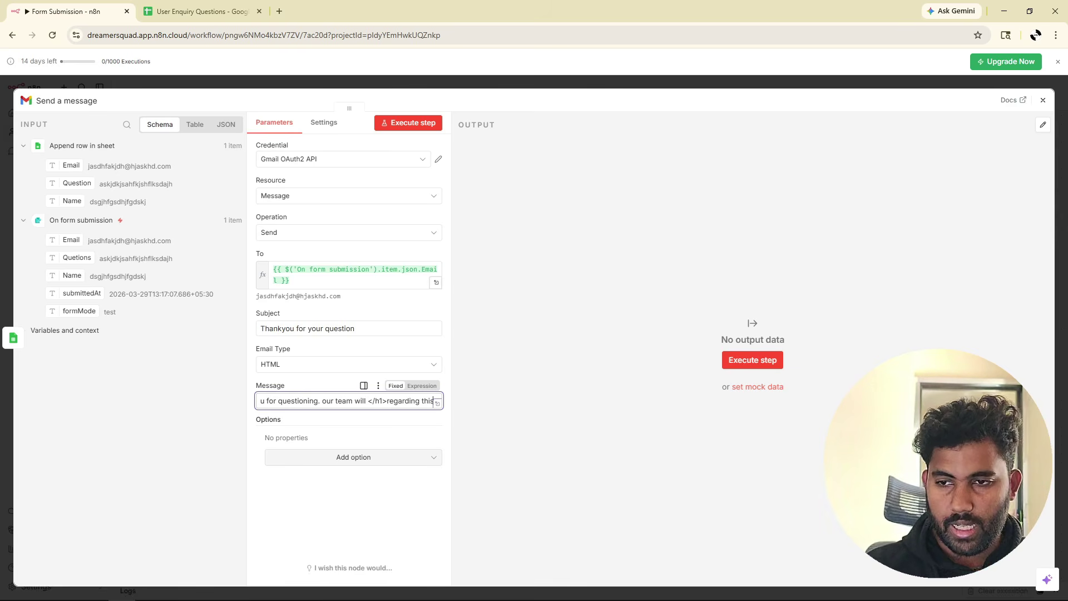
left_click_drag(387, 401, 368, 401)
key("BackSpace")
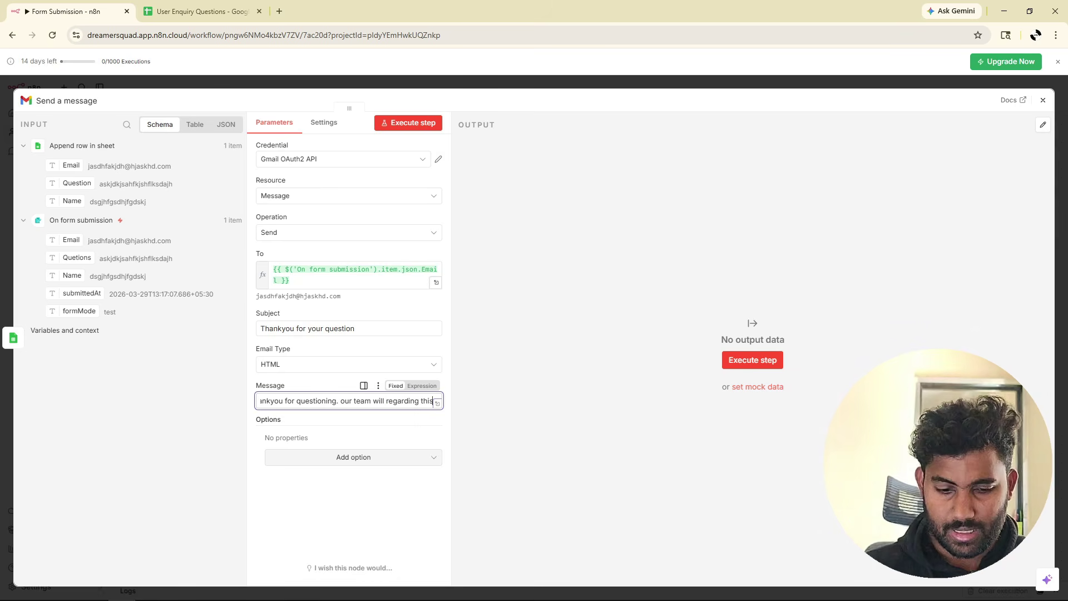
type("</h1>")
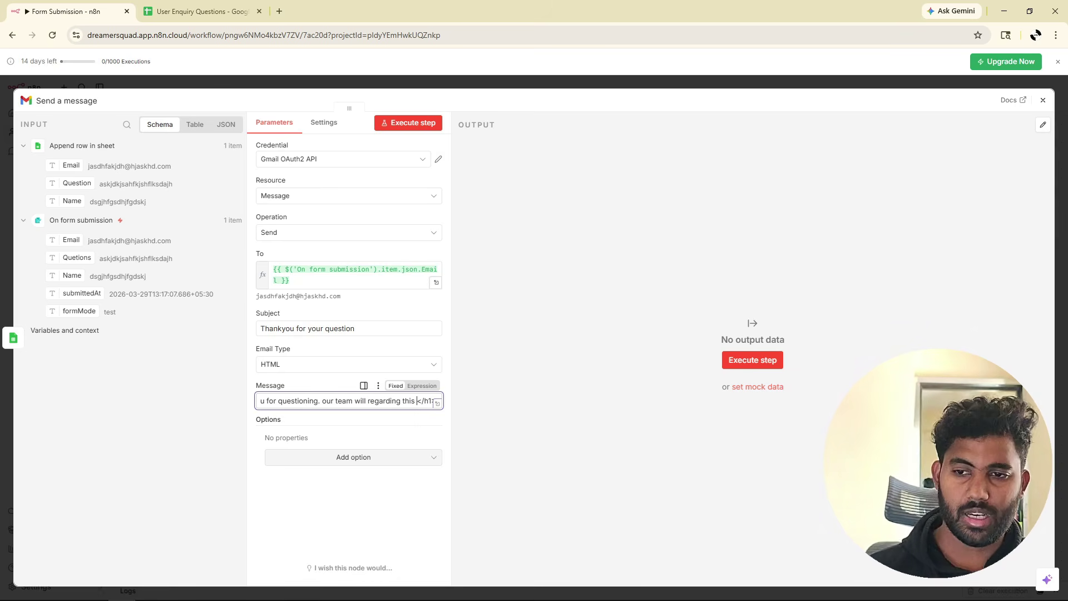
key("ctrl+shift+Left")
key("ctrl+shift+Left")
key("ctrl+shift+Left")
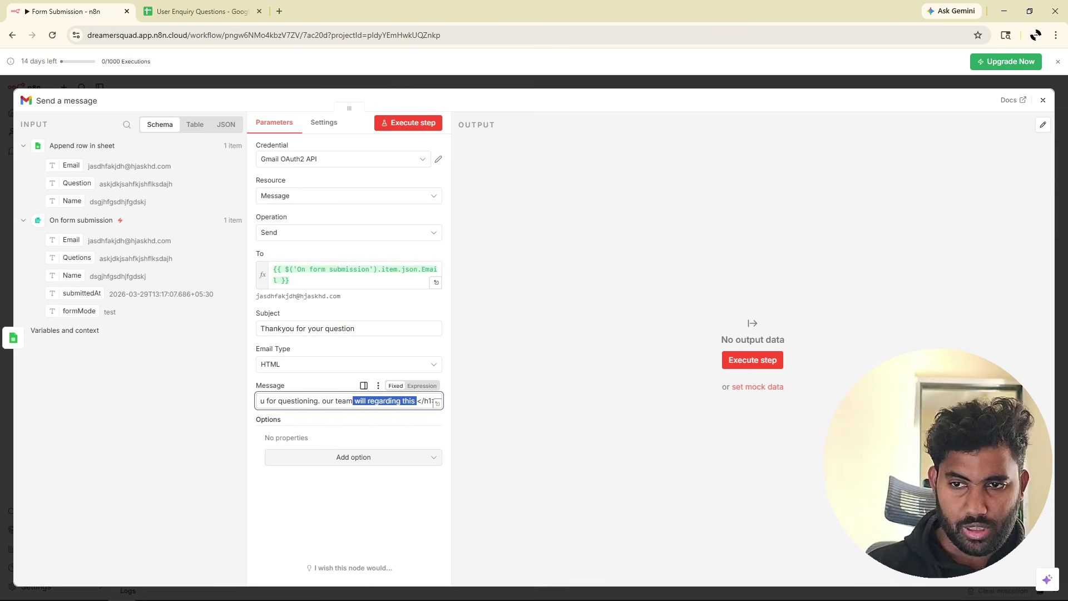
key("Left")
key("Left")
key("Left")
key("Left")
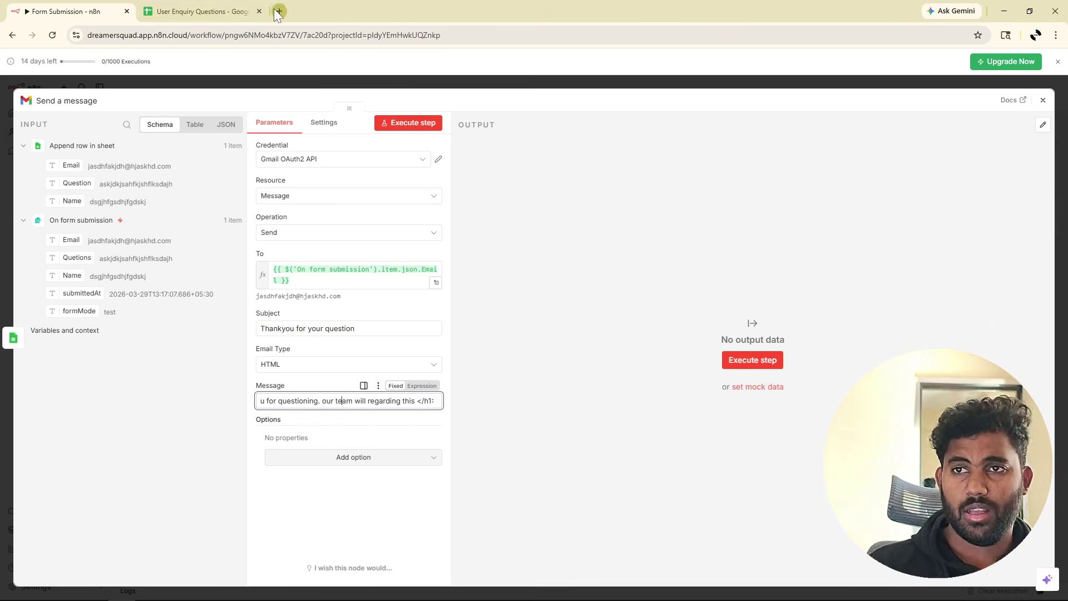
Execute the Send a message step to email the test submitter, with Gmail open in a new tab.
left_click(278, 11)
left_click(937, 67)
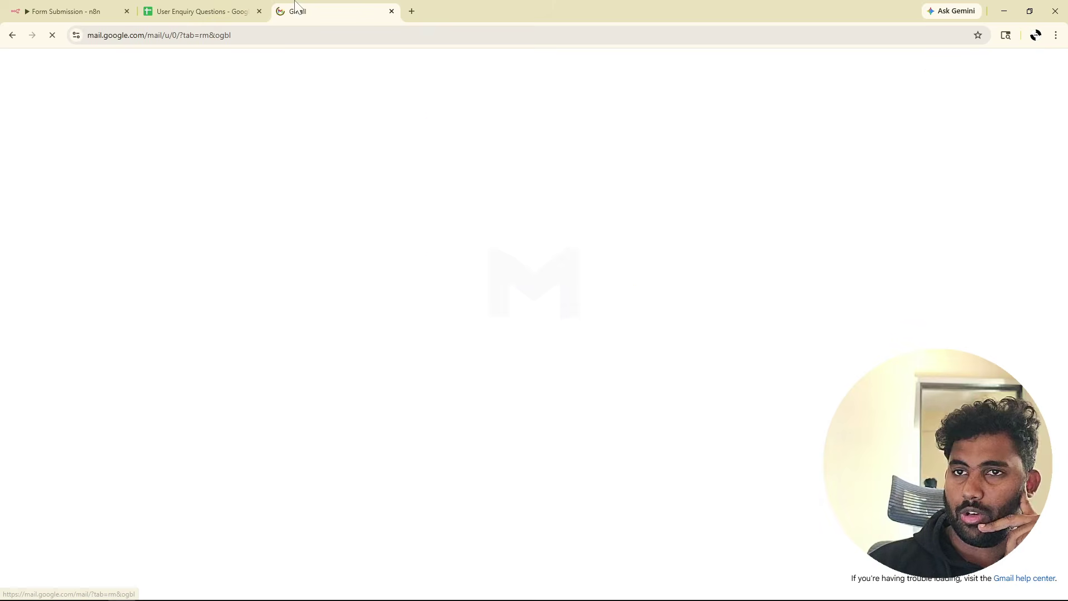
left_click(55, 12)
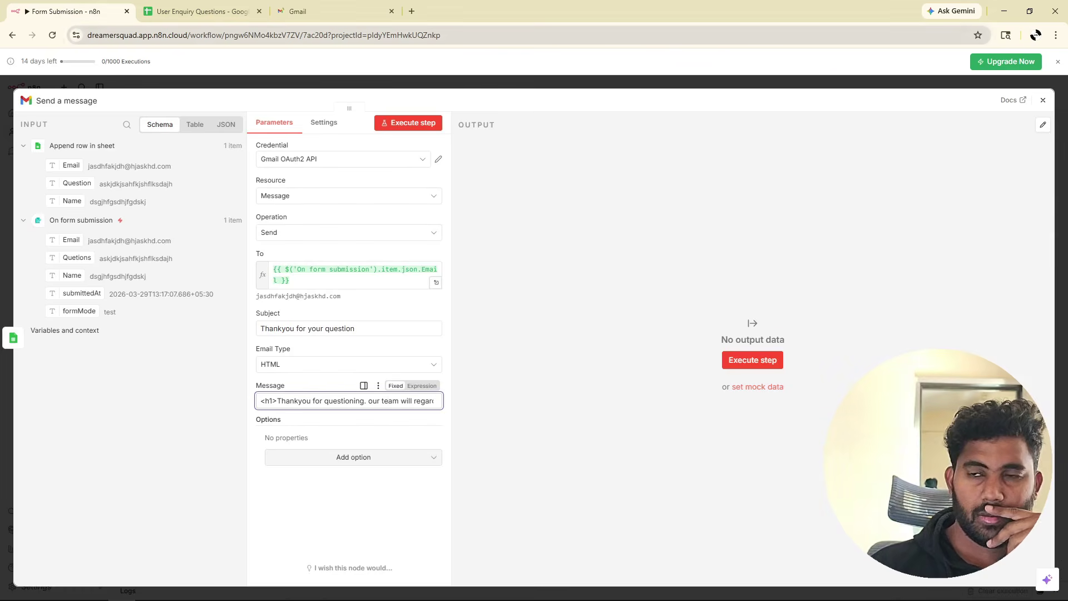
left_click(738, 365)
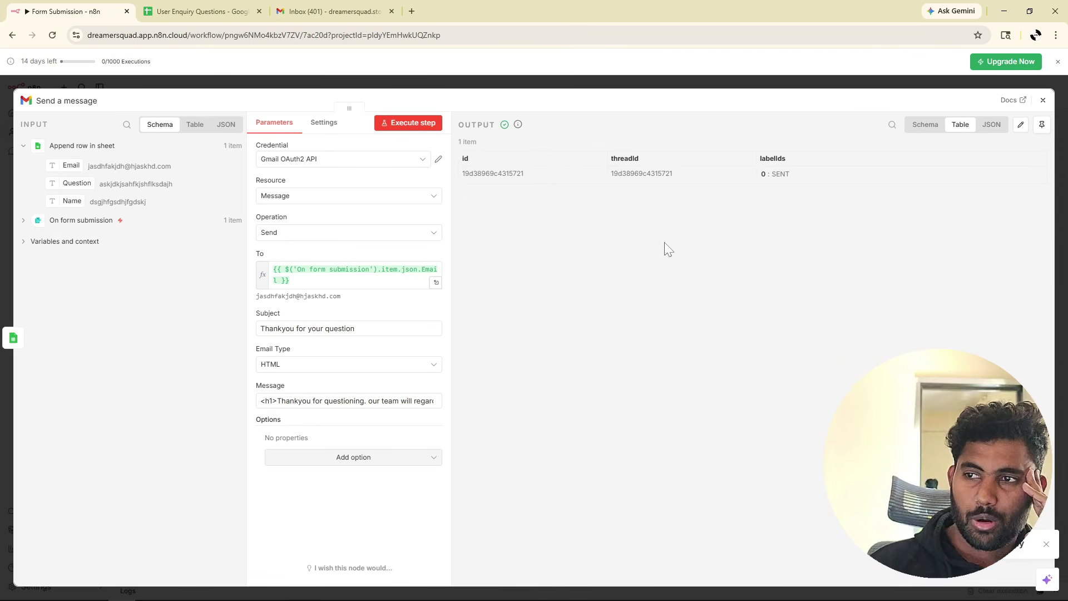
left_click(23, 220)
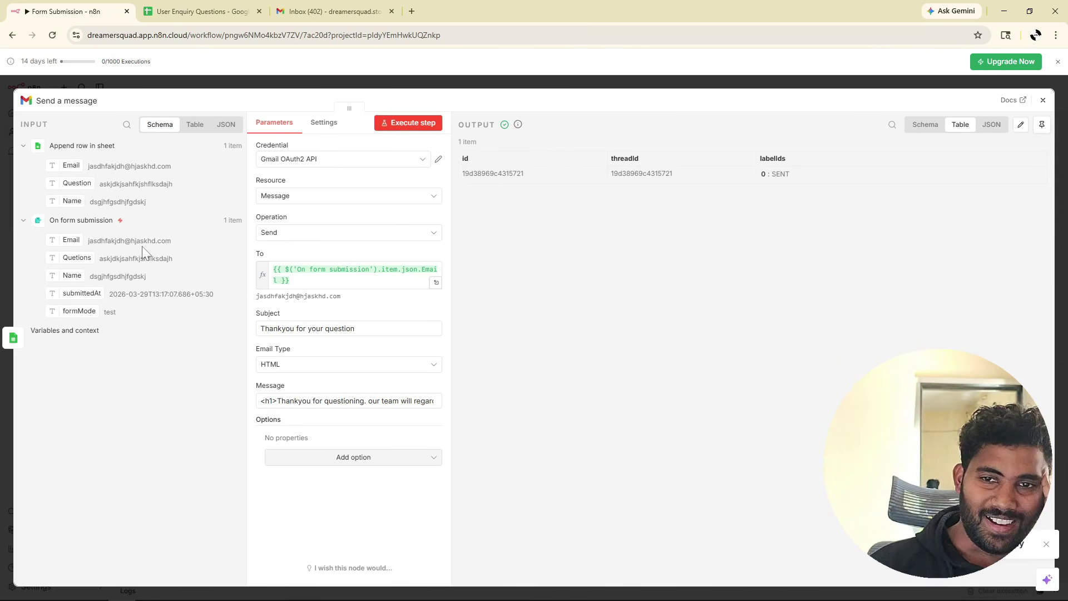
mouse_move(174, 241)
left_mouse_down()
mouse_move(88, 245)
mouse_move(165, 240)
left_mouse_up()
left_click(89, 248)
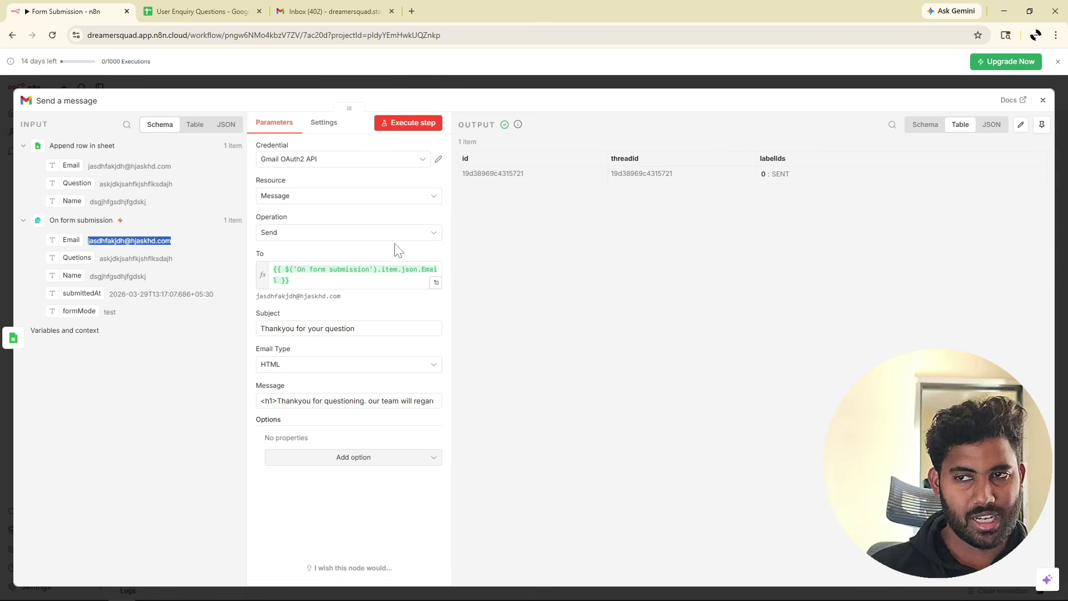
left_click(1043, 100)
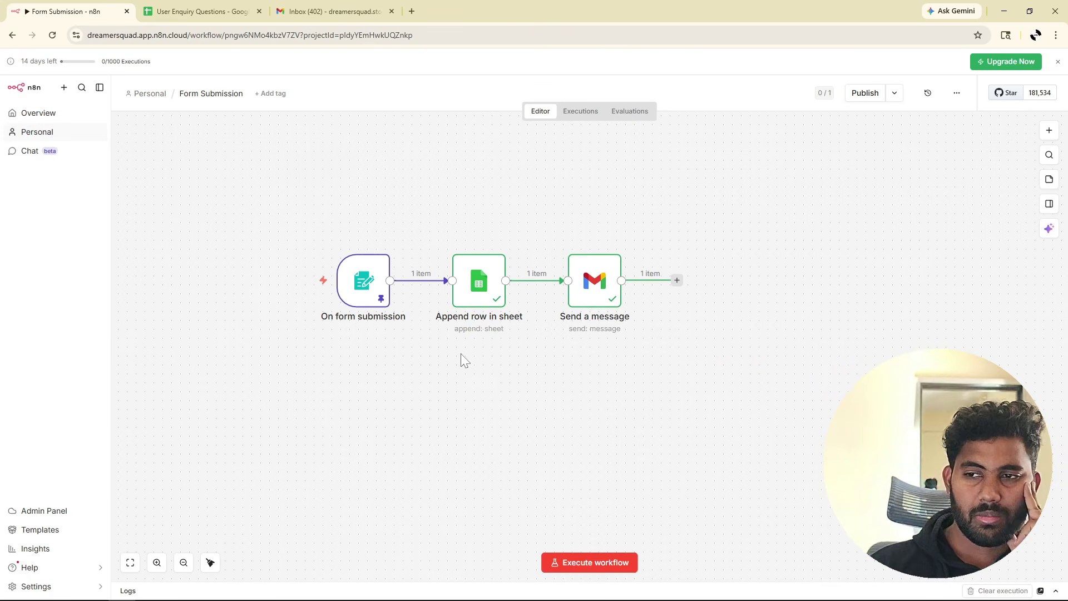
Replace the Email value in the form trigger's pinned output with a different address and save.
mouse_move(386, 326)
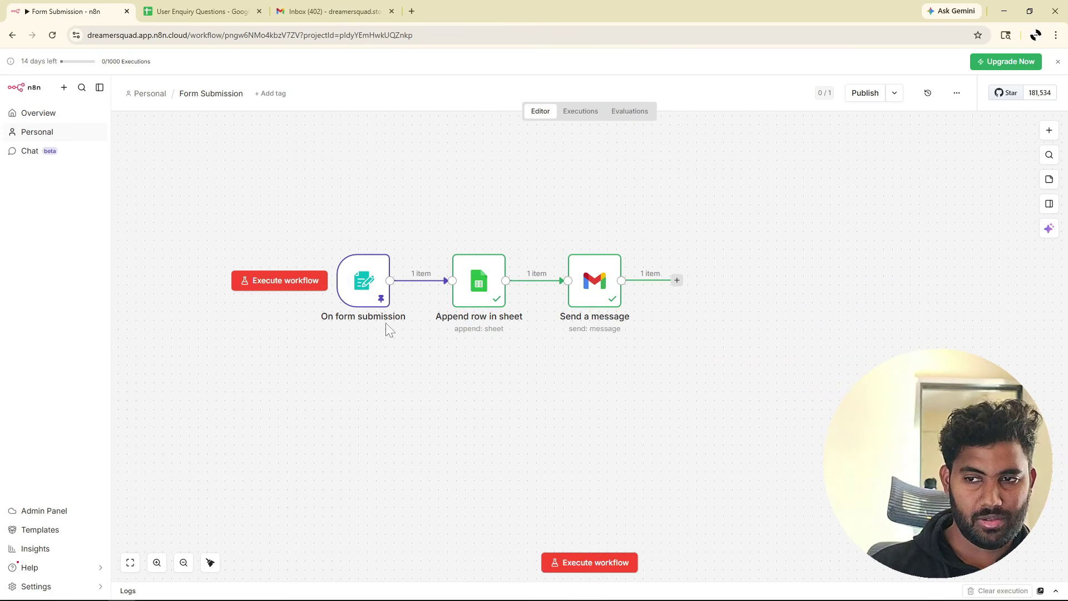
double_click(355, 285)
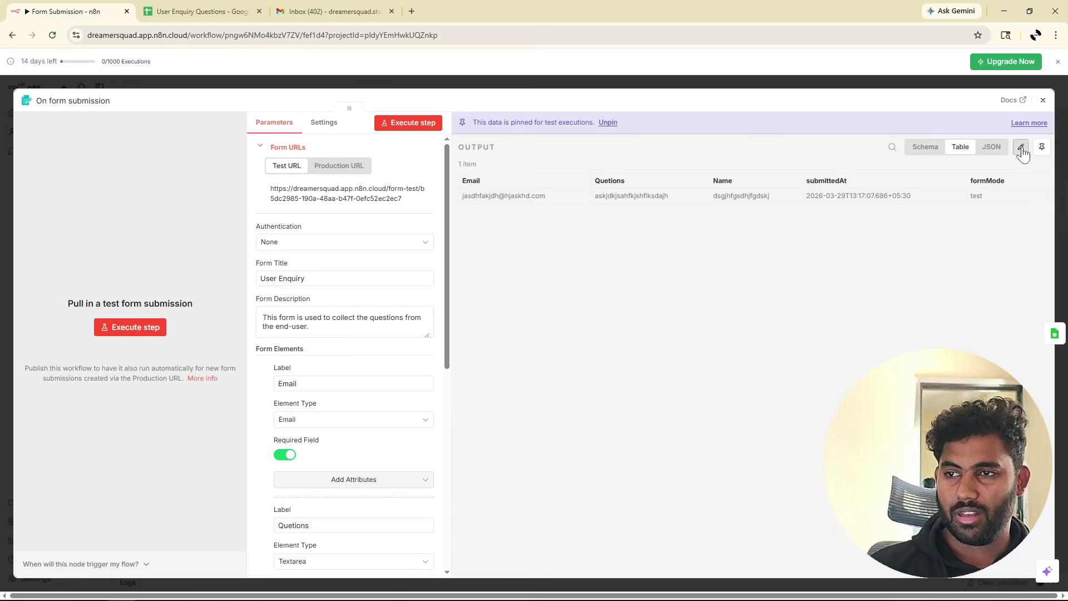
left_click(1021, 148)
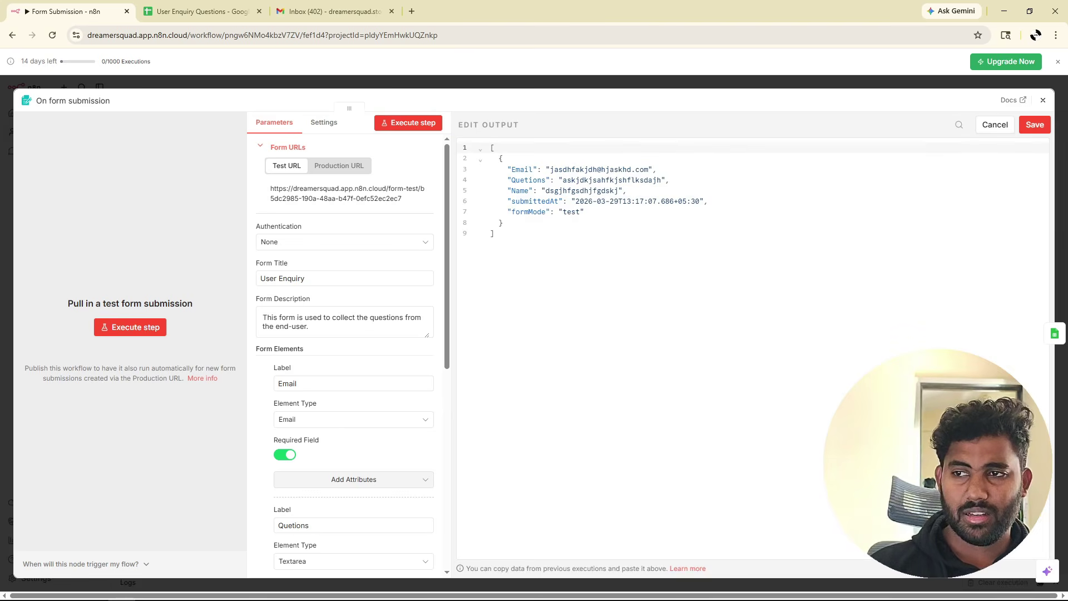
left_click_drag(550, 169, 632, 169)
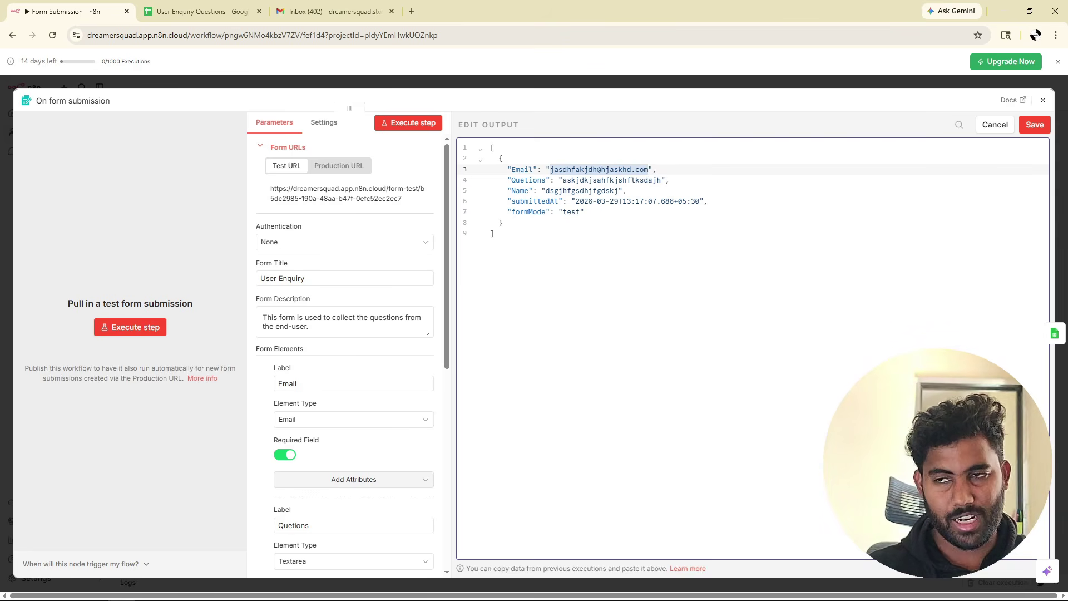
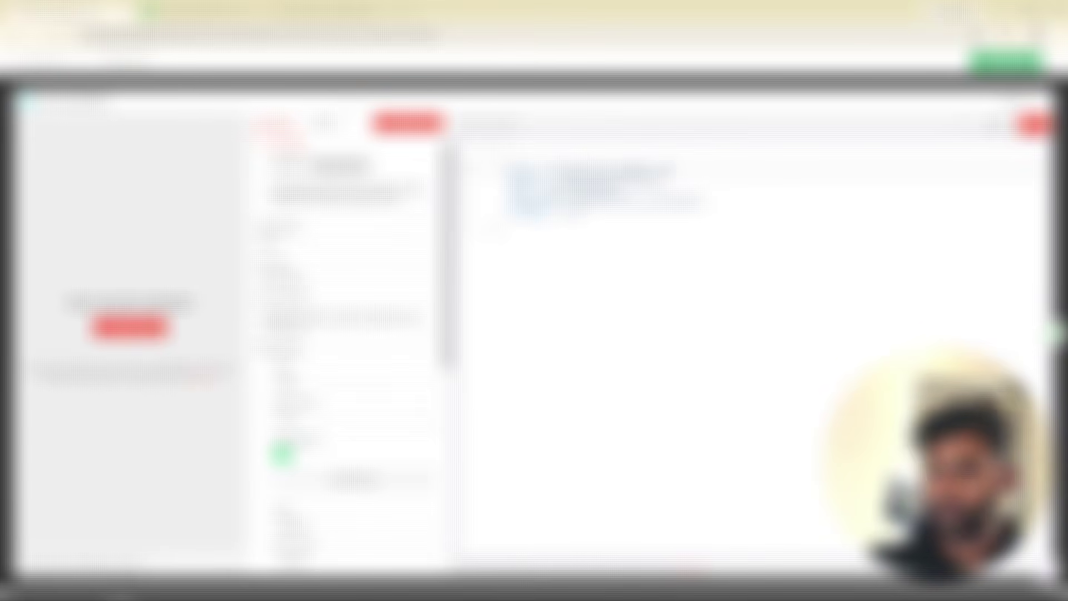
left_click(1034, 124)
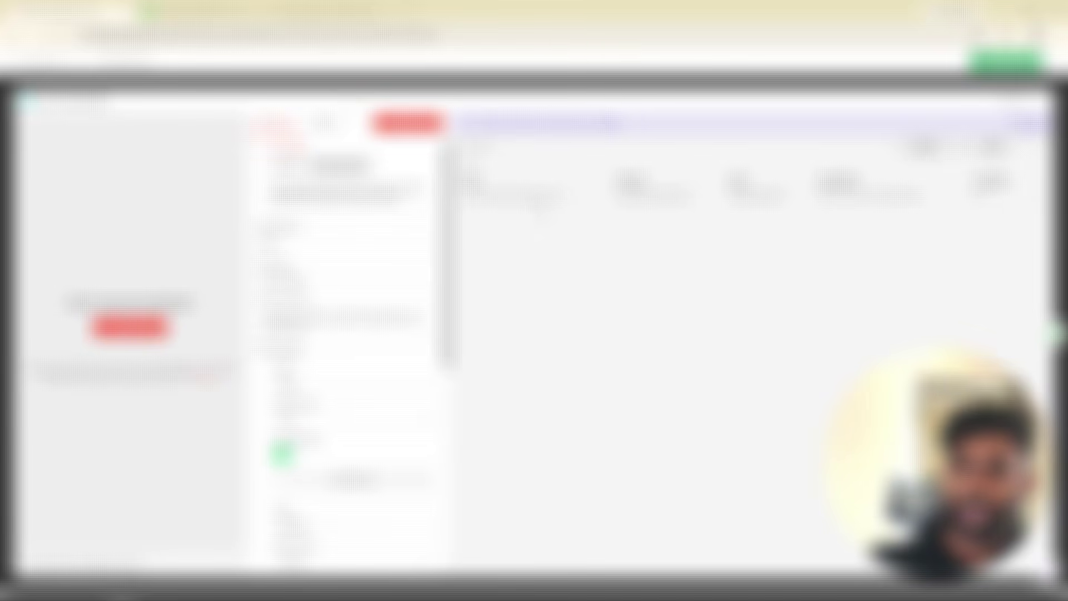
key("Escape")
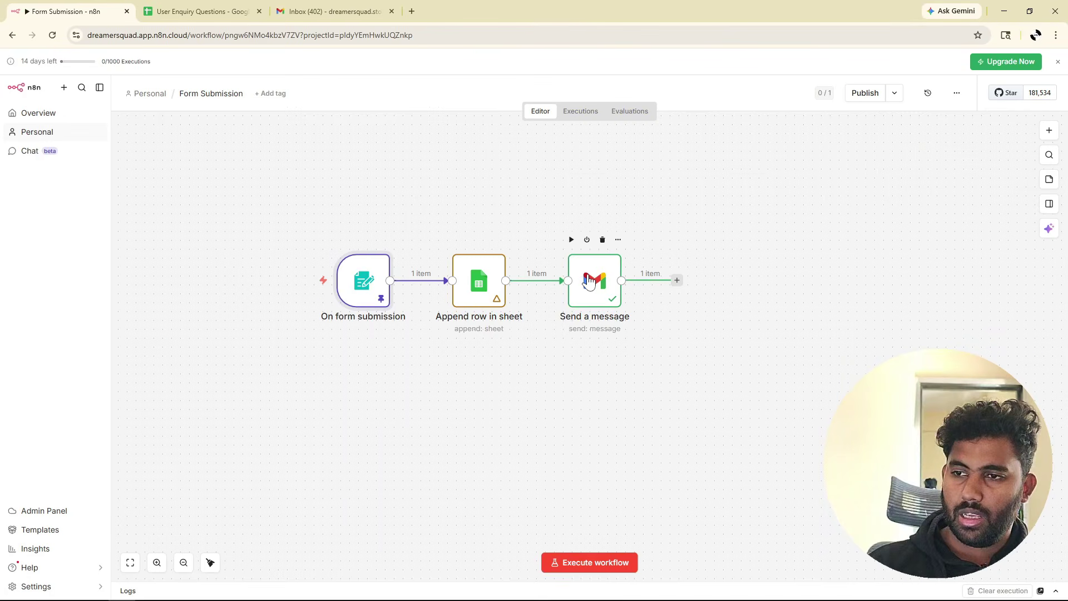
Execute the full workflow and confirm the form, sheet and Gmail nodes all show green checks.
left_click(583, 569)
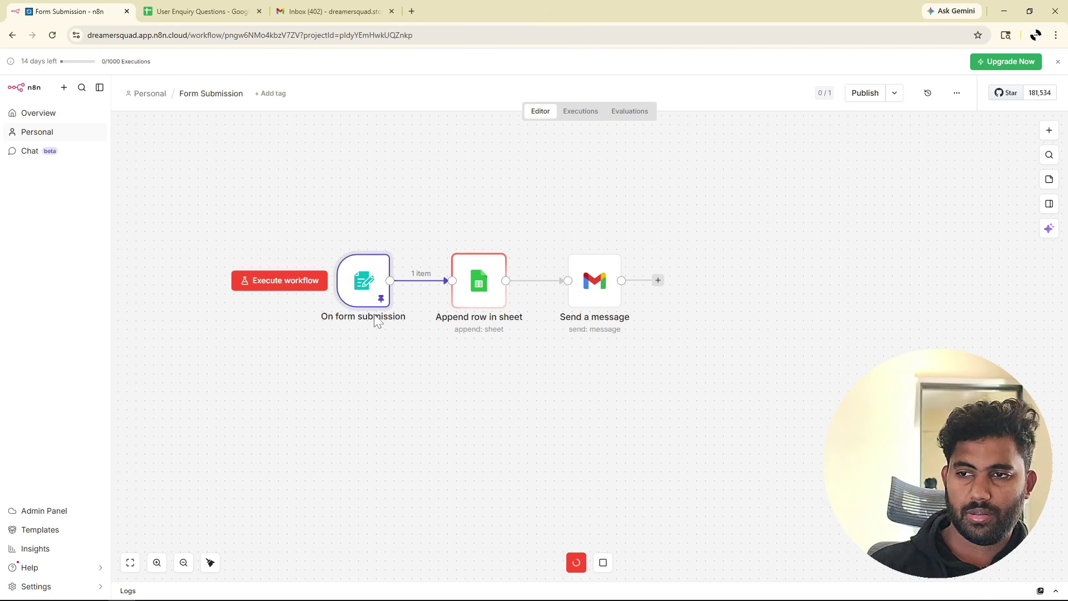
mouse_move(479, 293)
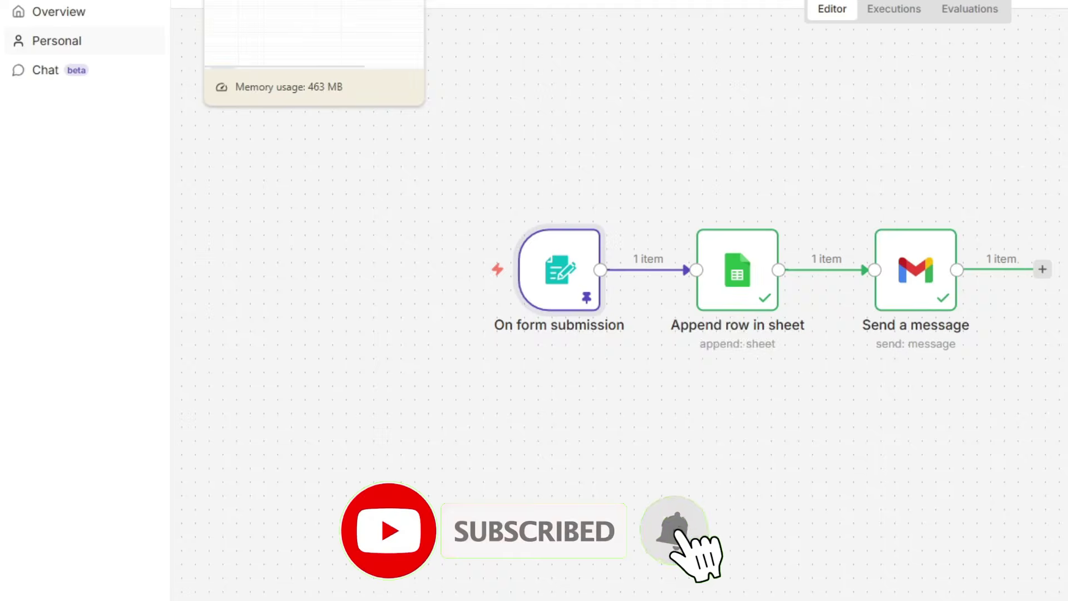
Open the 'Thankyou for your question' email in Gmail and select its heading to check the bounce.
left_click(197, 8)
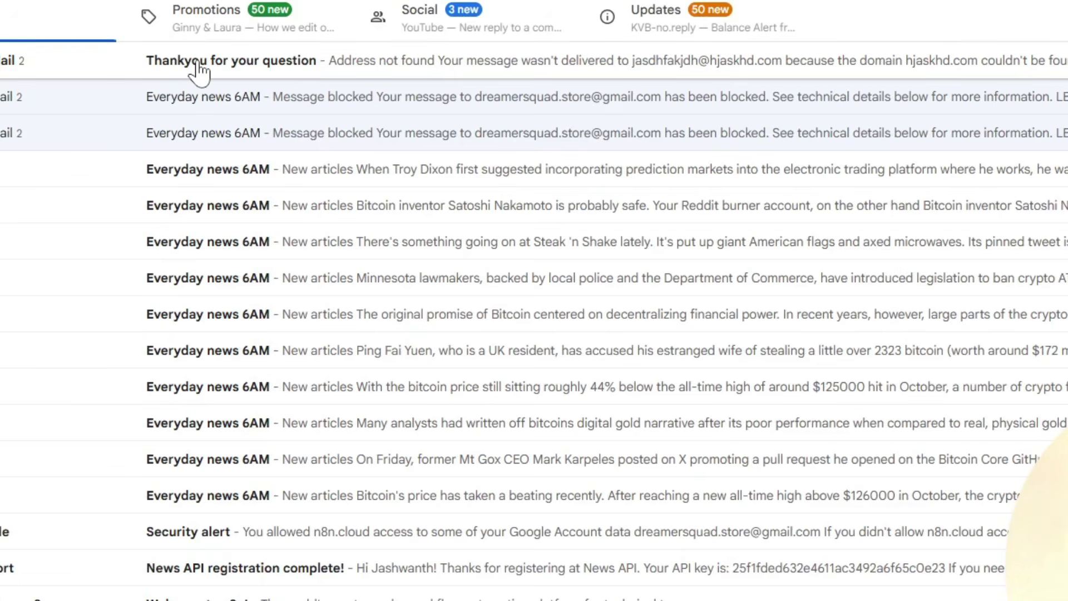
left_click(198, 71)
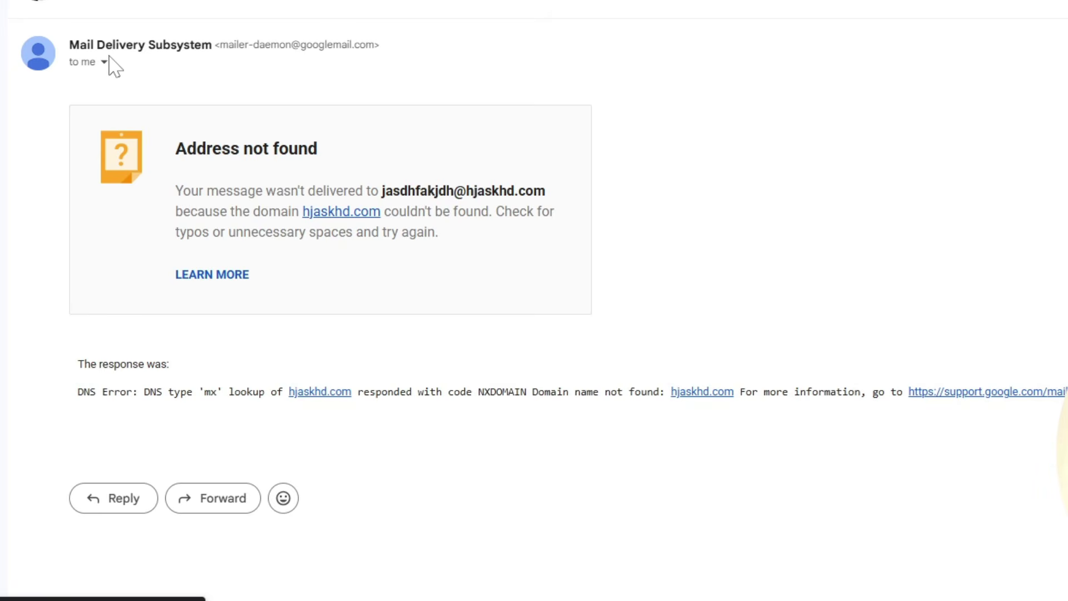
scroll(339, 3, "up", 2)
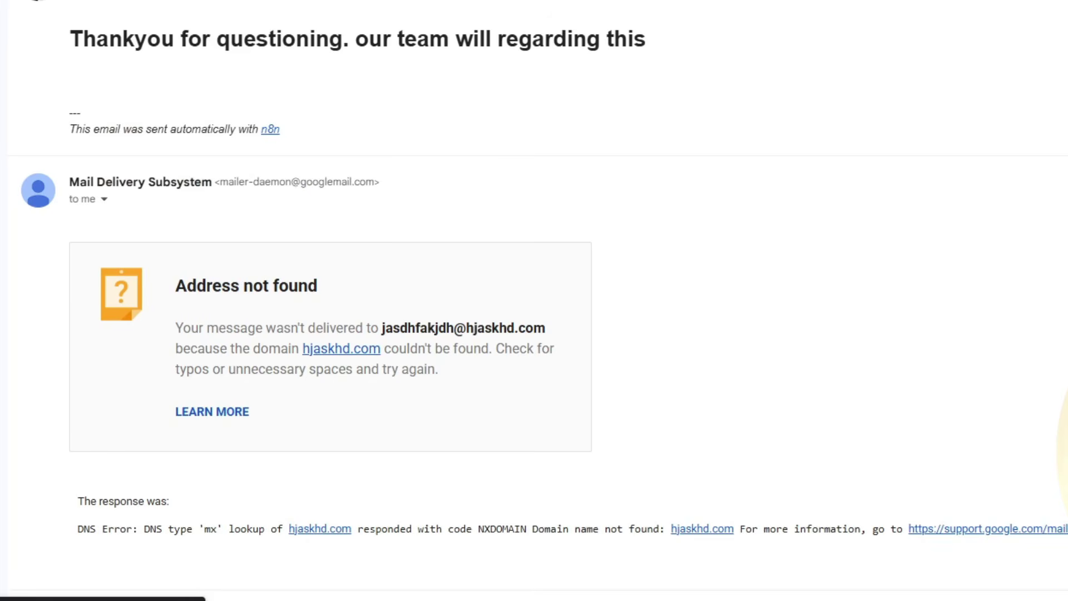
left_click_drag(70, 39, 670, 50)
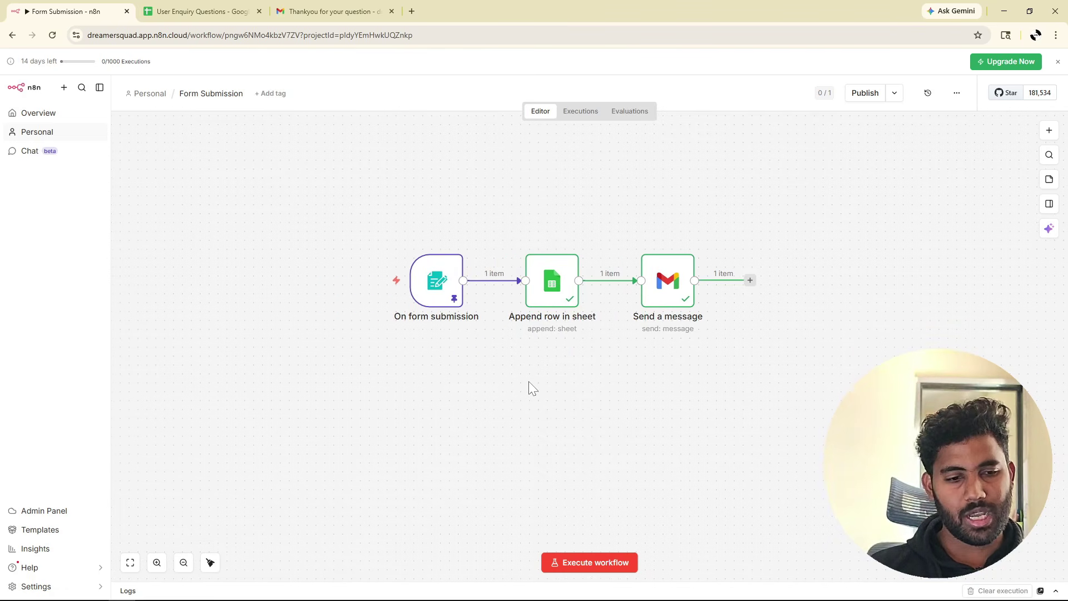
Bring up the next-node panel on the Form Submission workflow, then dismiss it.
mouse_move(433, 321)
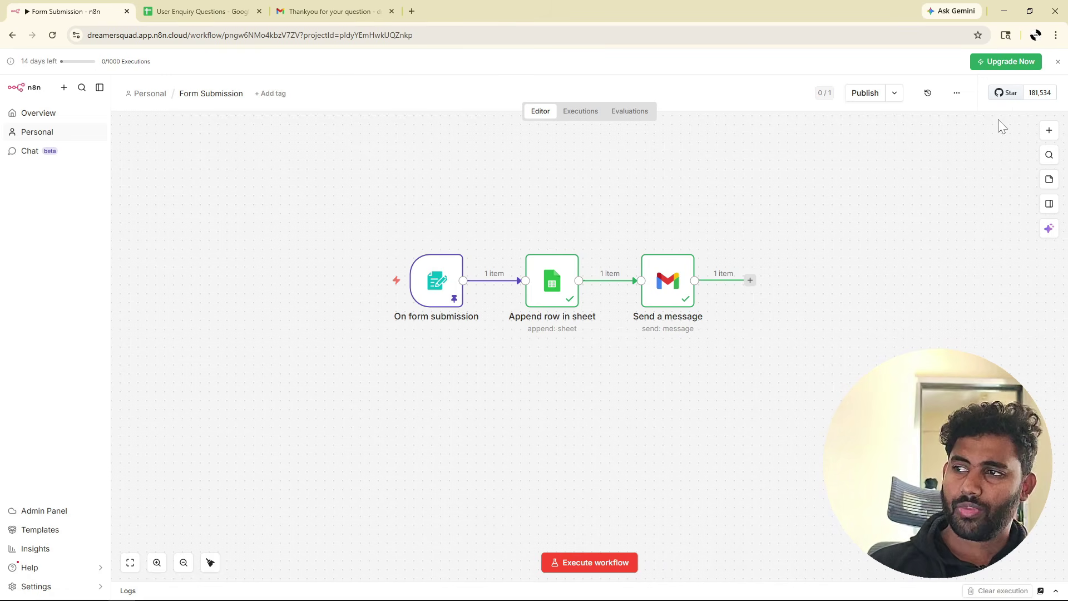
left_click(1049, 130)
left_click(428, 399)
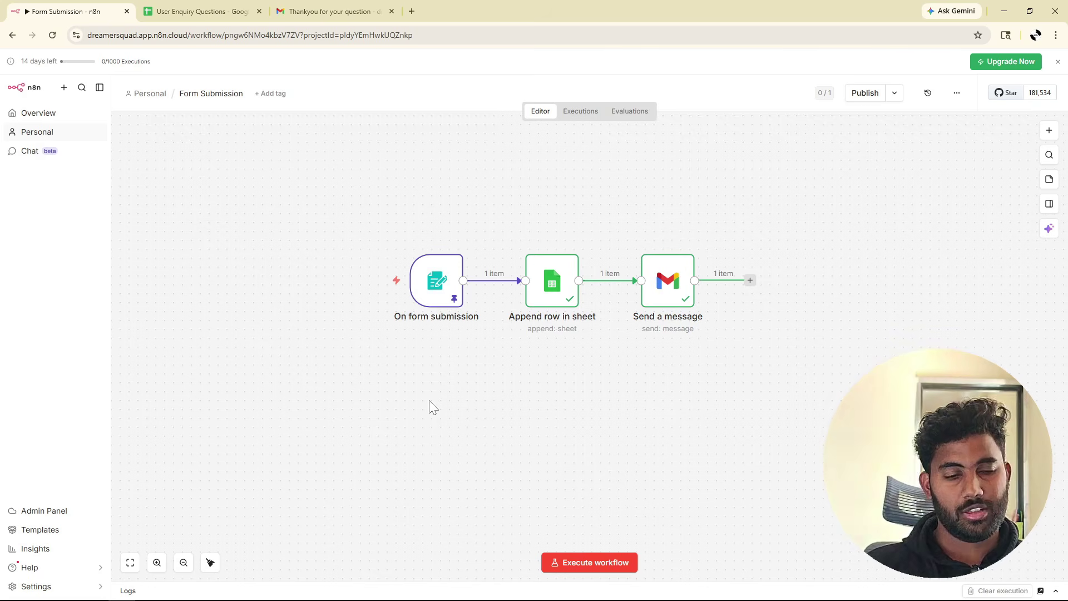
scroll(428, 399, "down", 1)
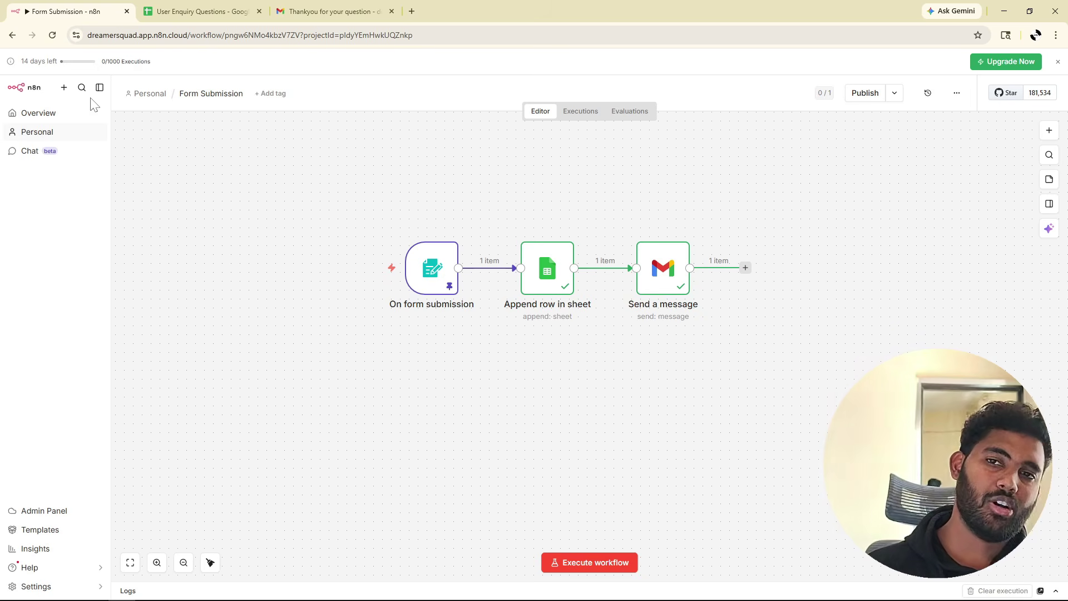
Create a Personal-project workflow and rename 'My workflow 2' to 'My Team Lead'.
left_click(64, 87)
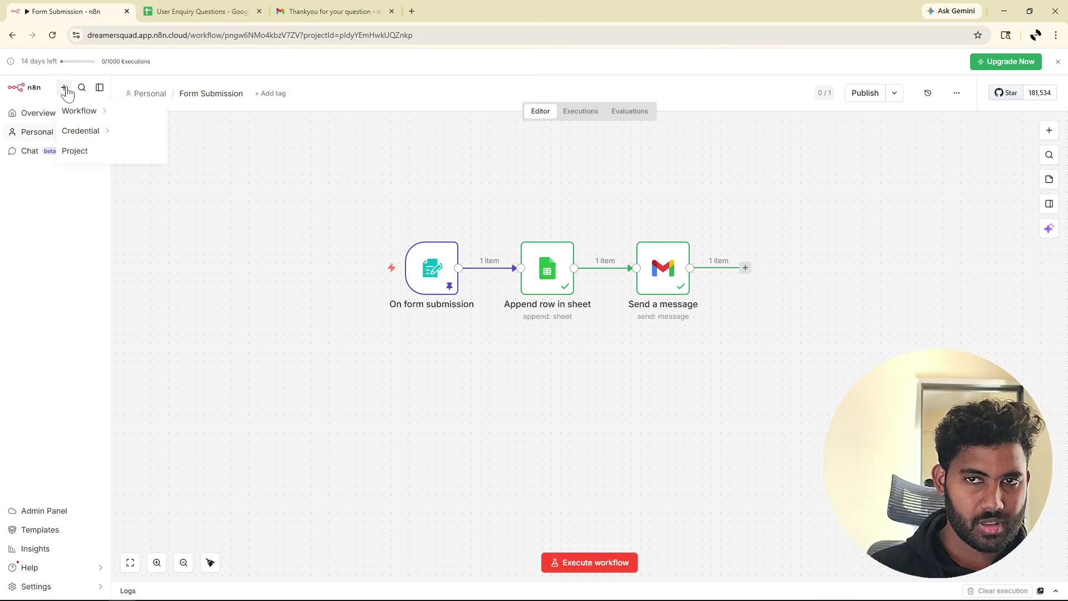
mouse_move(80, 110)
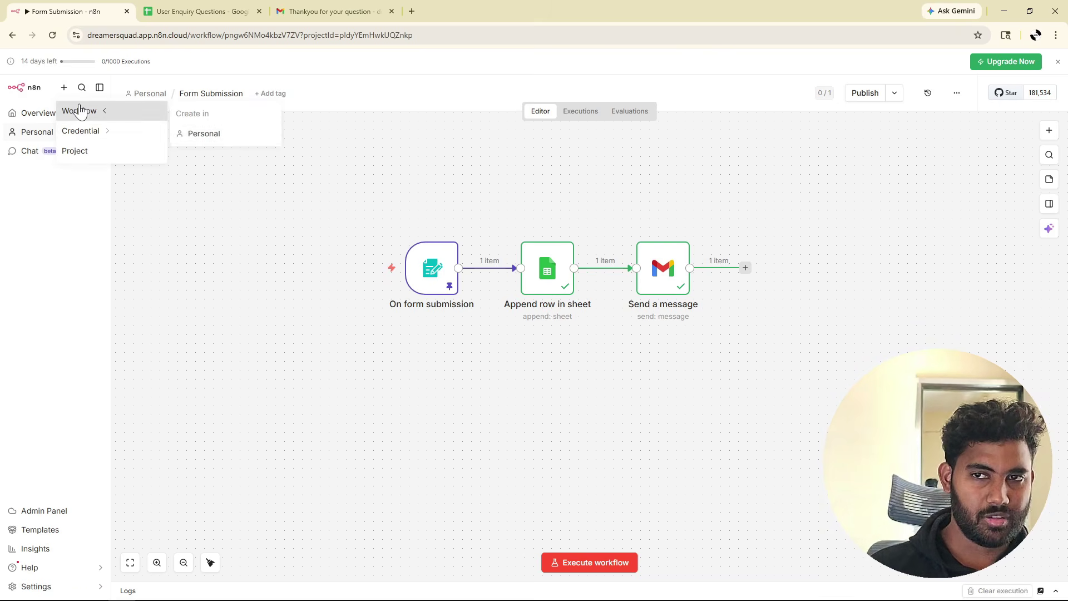
left_click(253, 135)
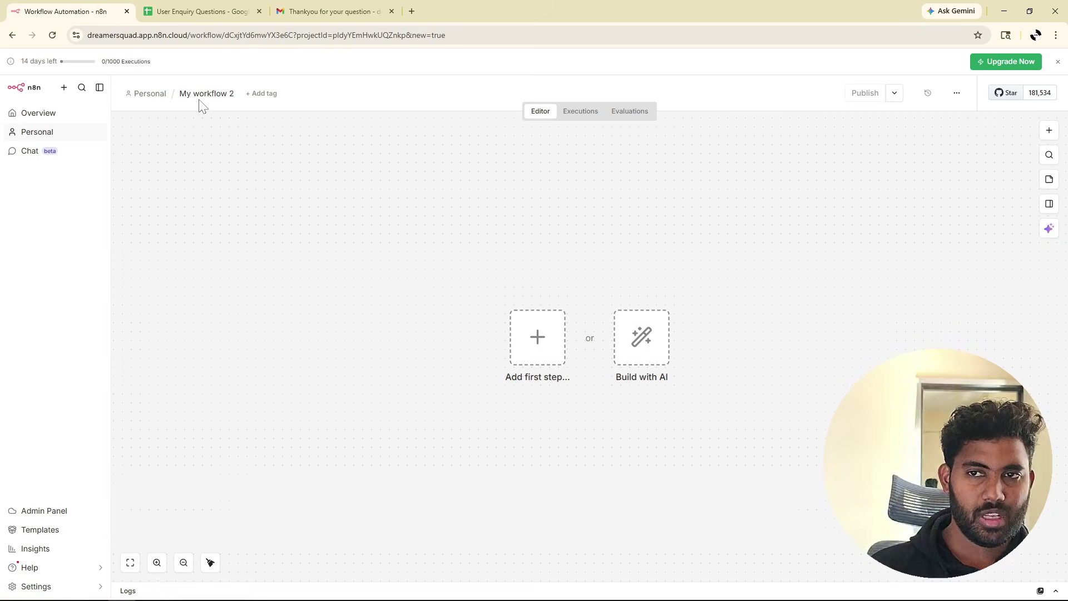
type("My ")
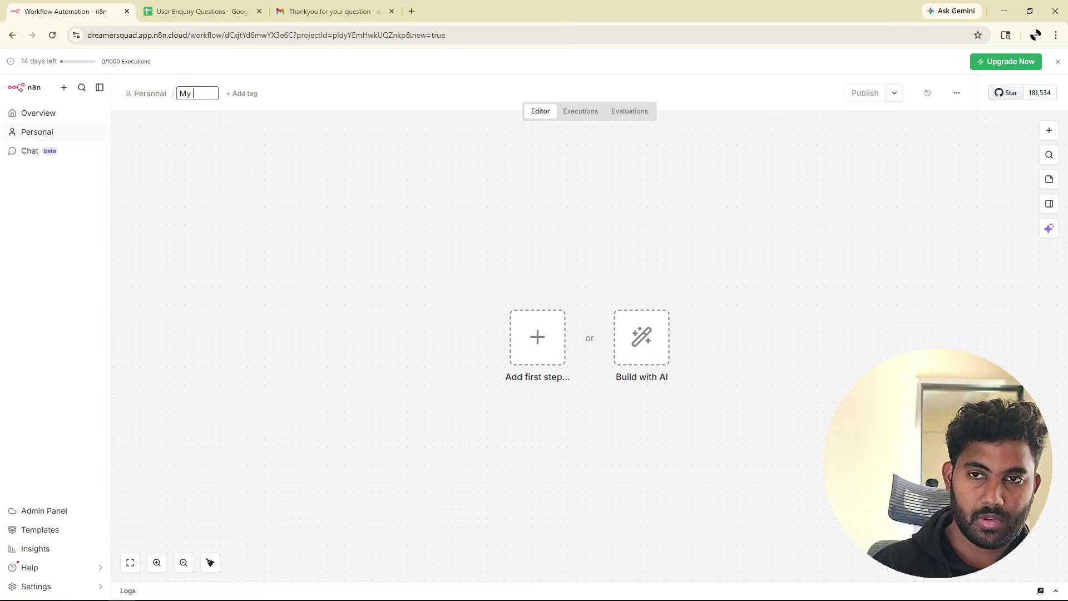
type("Team Lead")
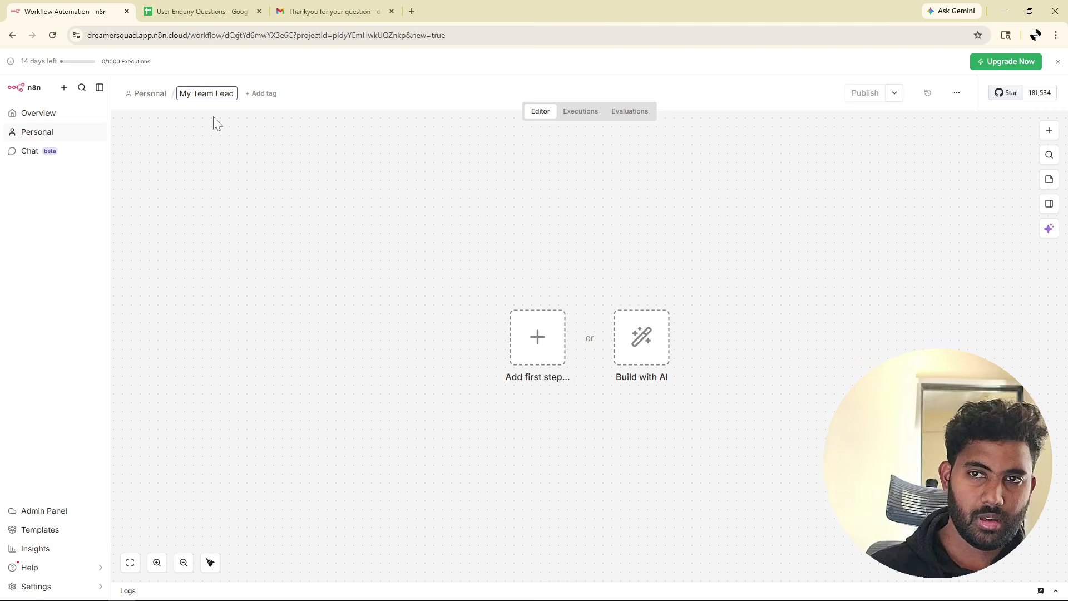
key("Return")
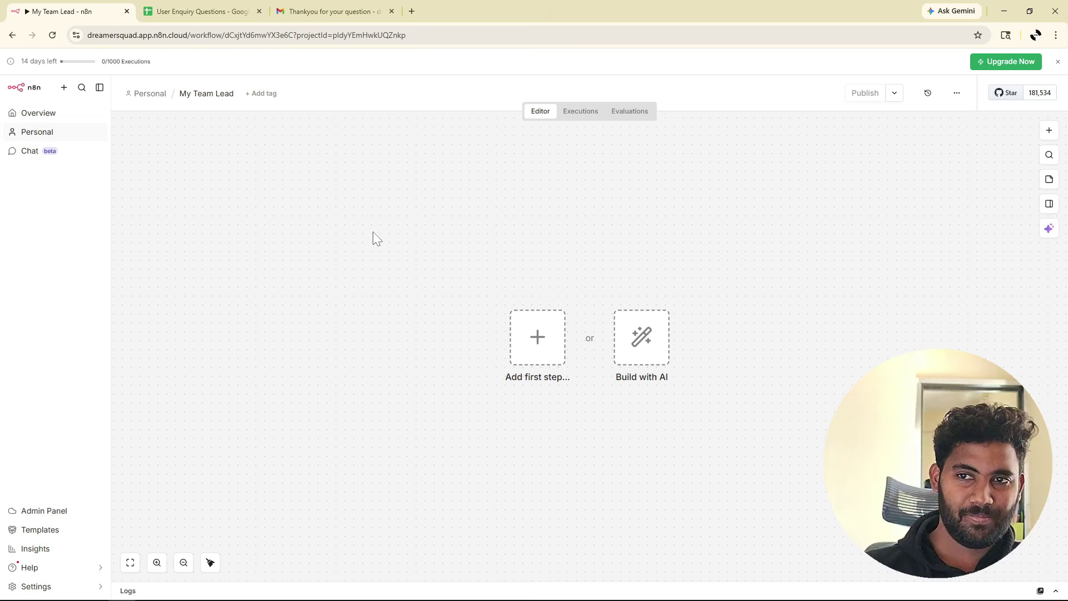
Add an On form submission trigger titled 'My App' with description 'Ask your question'.
left_click(530, 346)
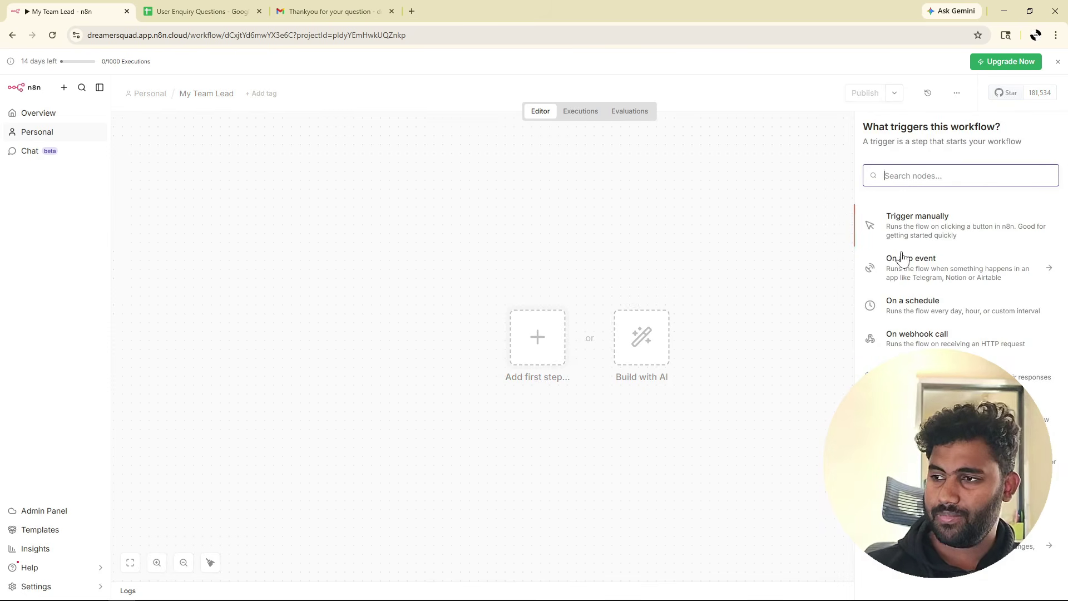
left_click(929, 372)
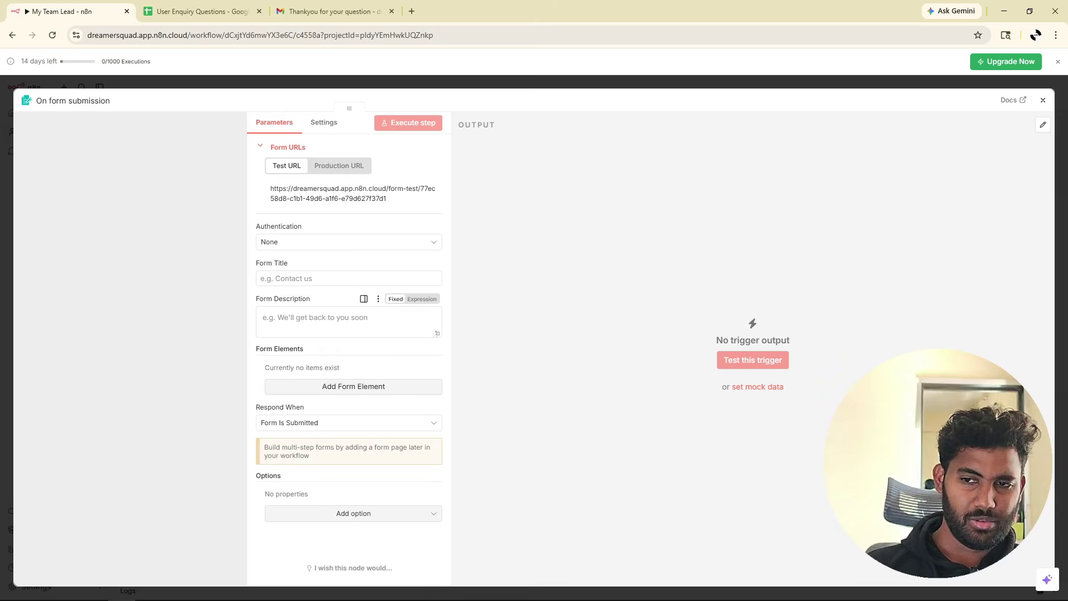
left_click(334, 278)
type("Please ente")
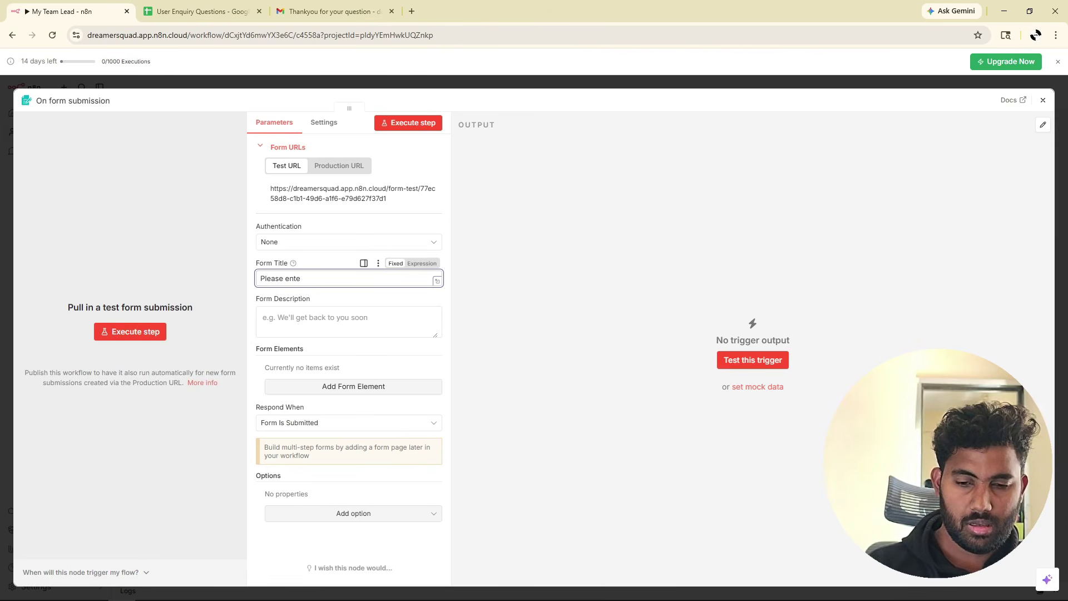
key("ctrl+a")
type("My App")
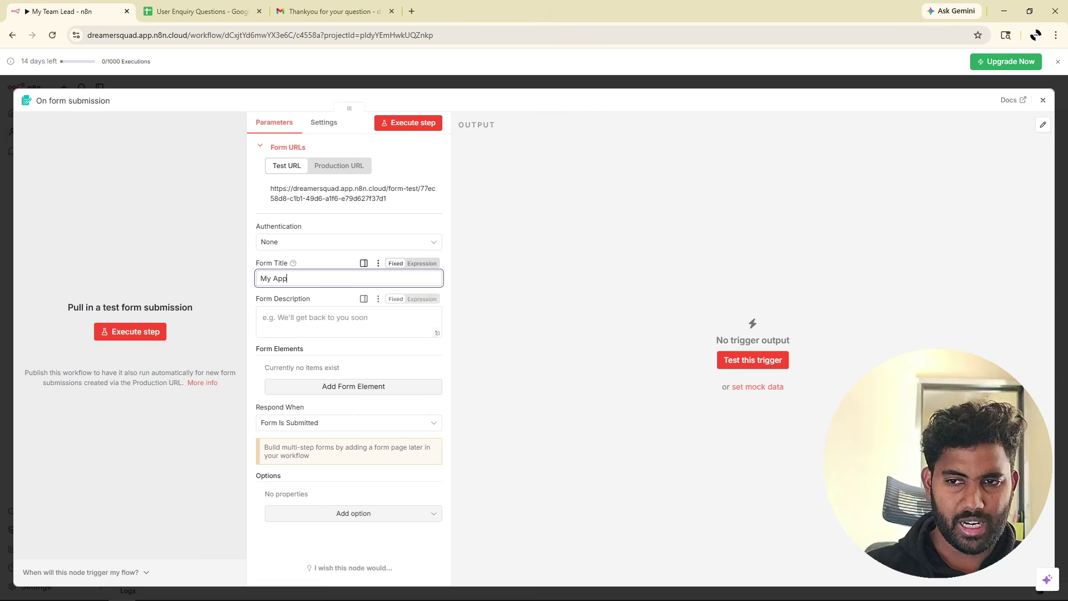
left_click(334, 321)
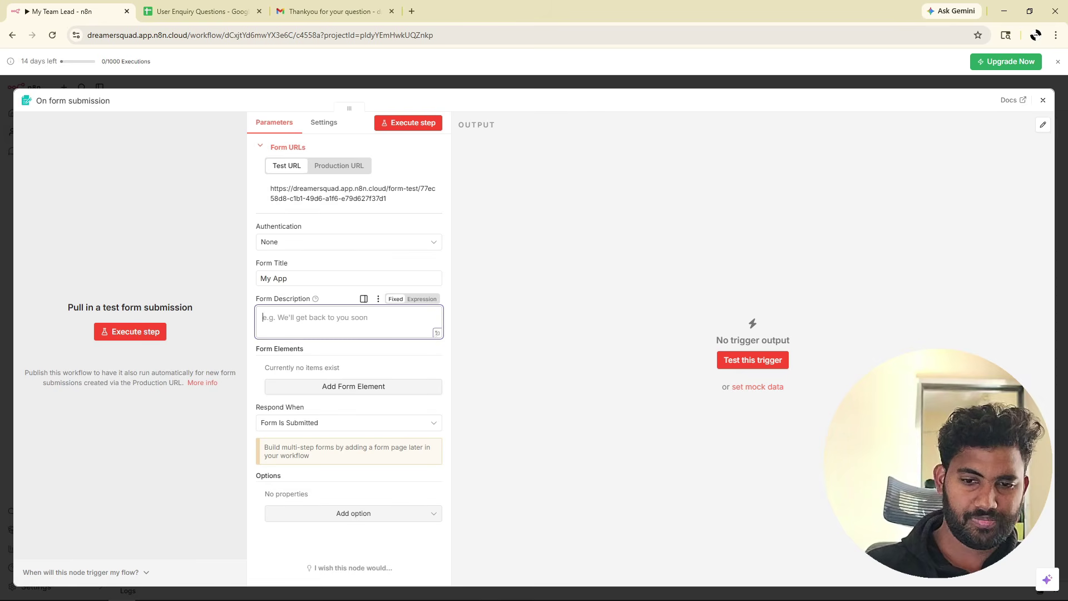
type("Ask your")
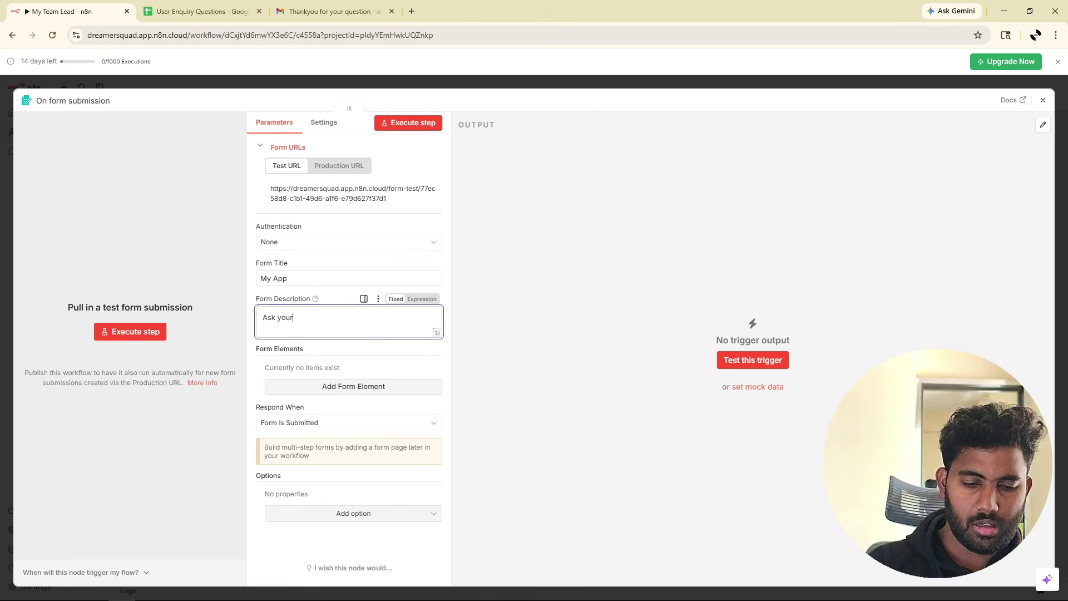
type(" question")
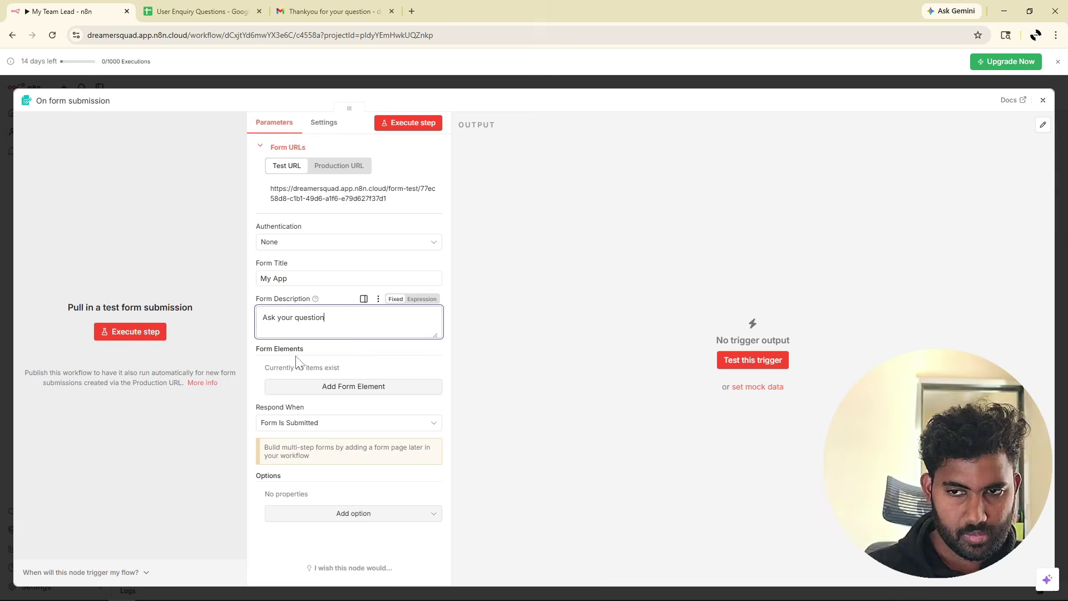
Add a required Textarea field named 'Your question regariing out a app'.
left_click(339, 389)
left_click(334, 383)
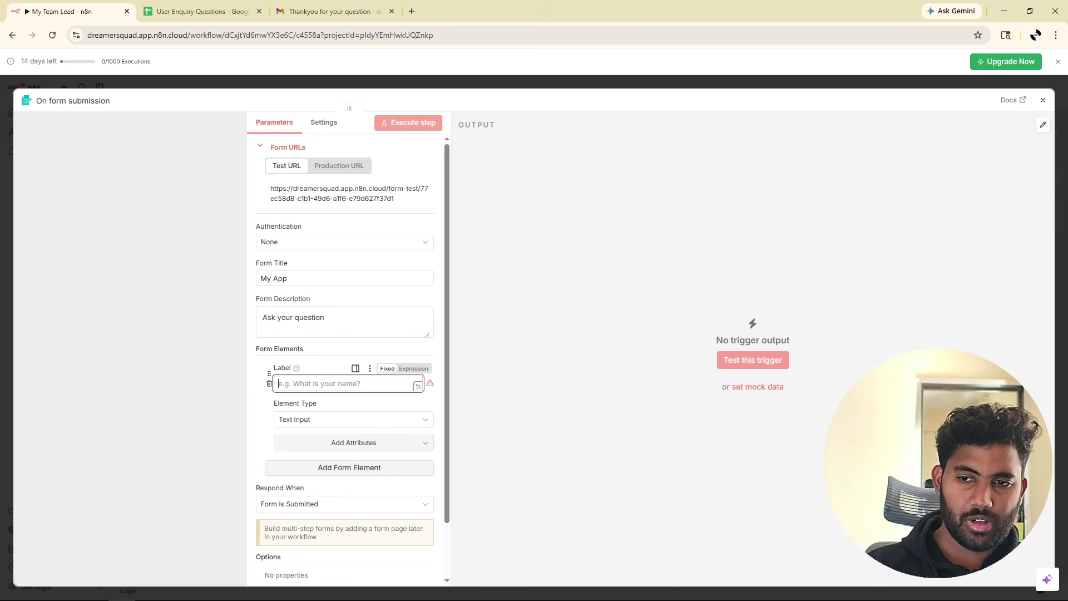
type("Your que")
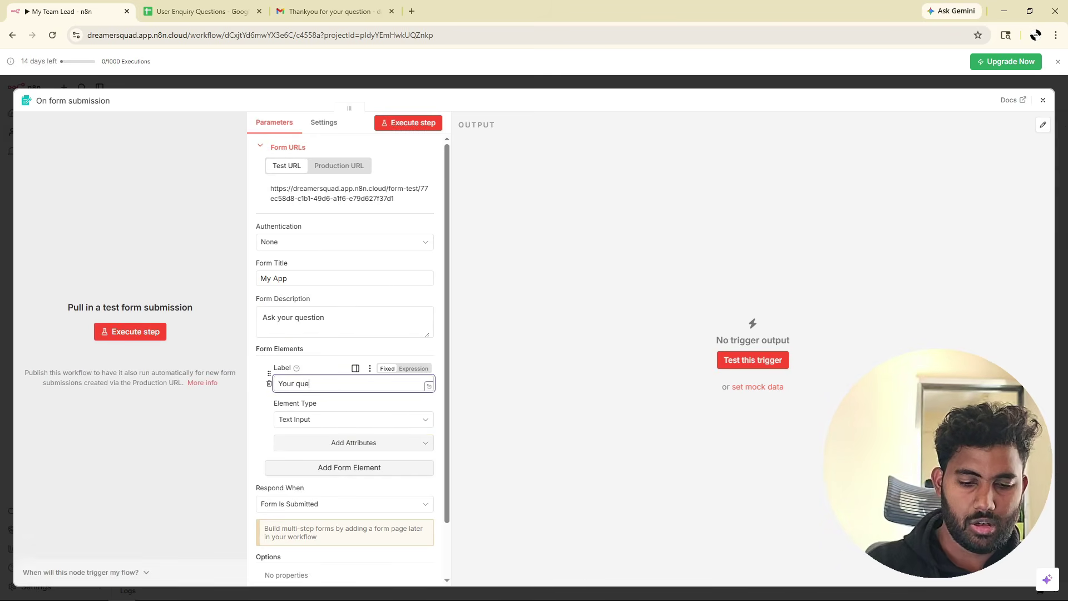
type("stion regarin")
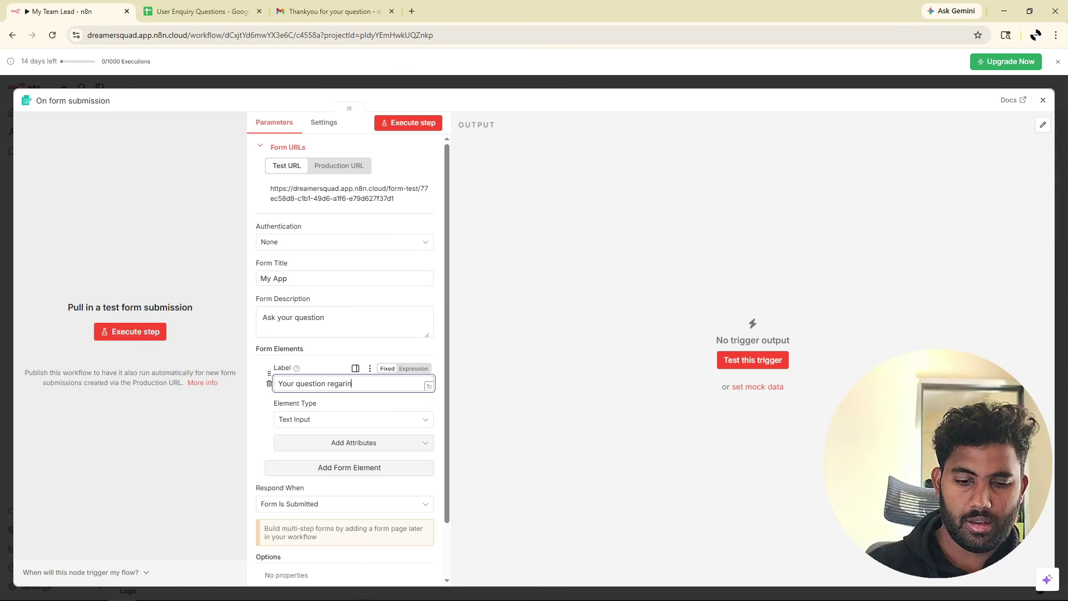
key("BackSpace")
key("BackSpace")
type("ding out a")
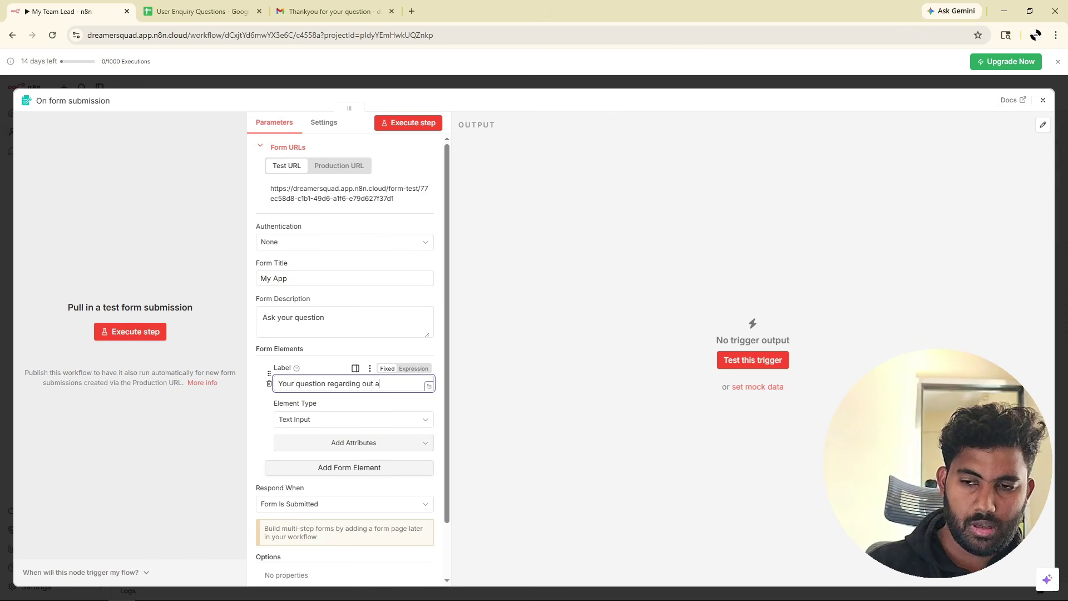
key("BackSpace")
key("BackSpace")
key("BackSpace")
type("r app")
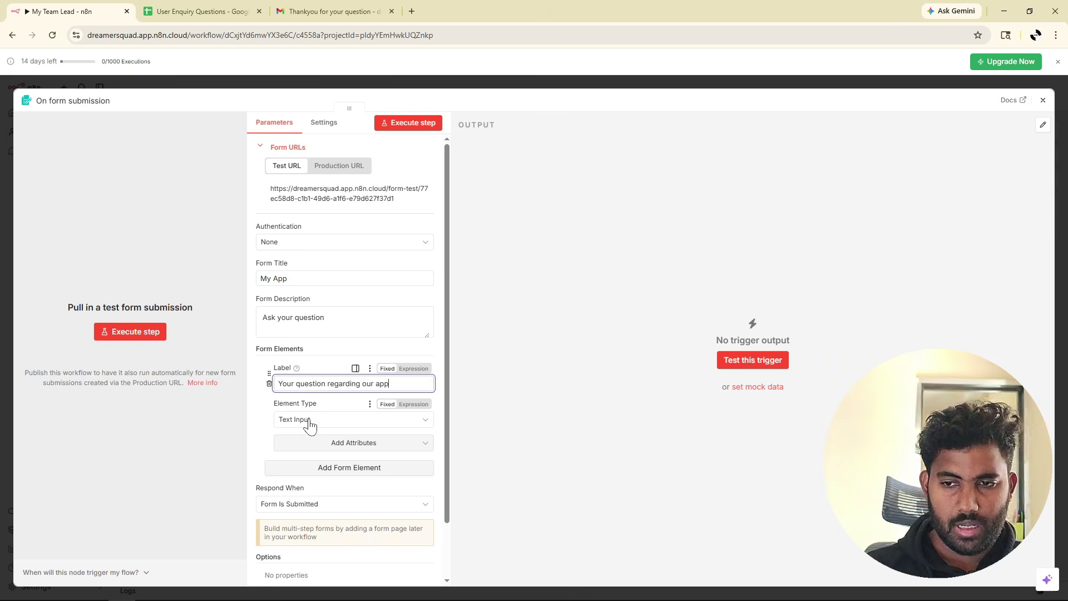
left_click(315, 419)
scroll(330, 523, "up", 2)
scroll(358, 500, "down", 3)
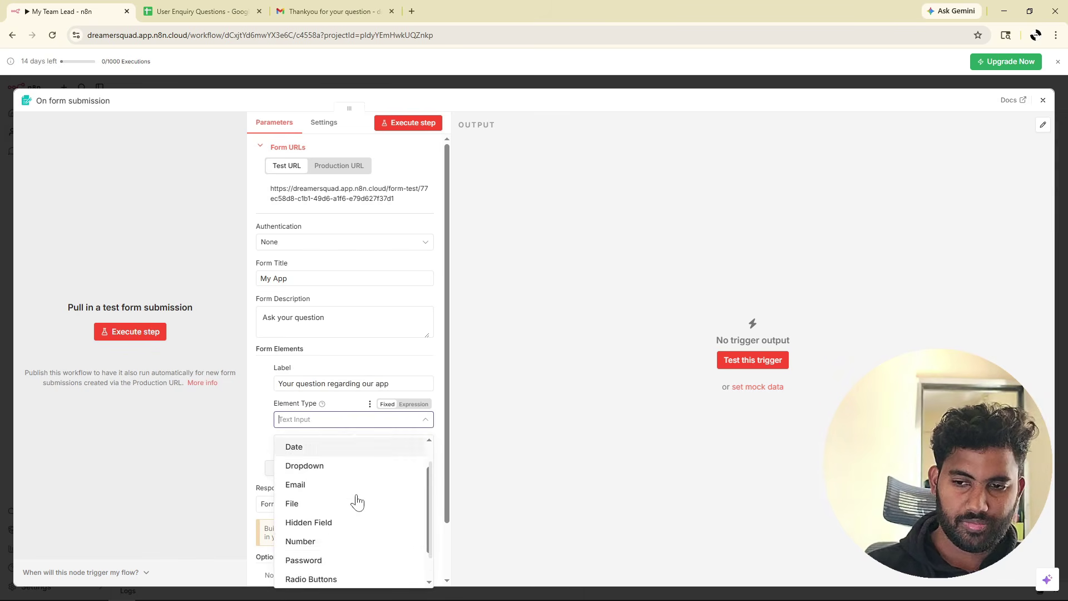
left_click(325, 576)
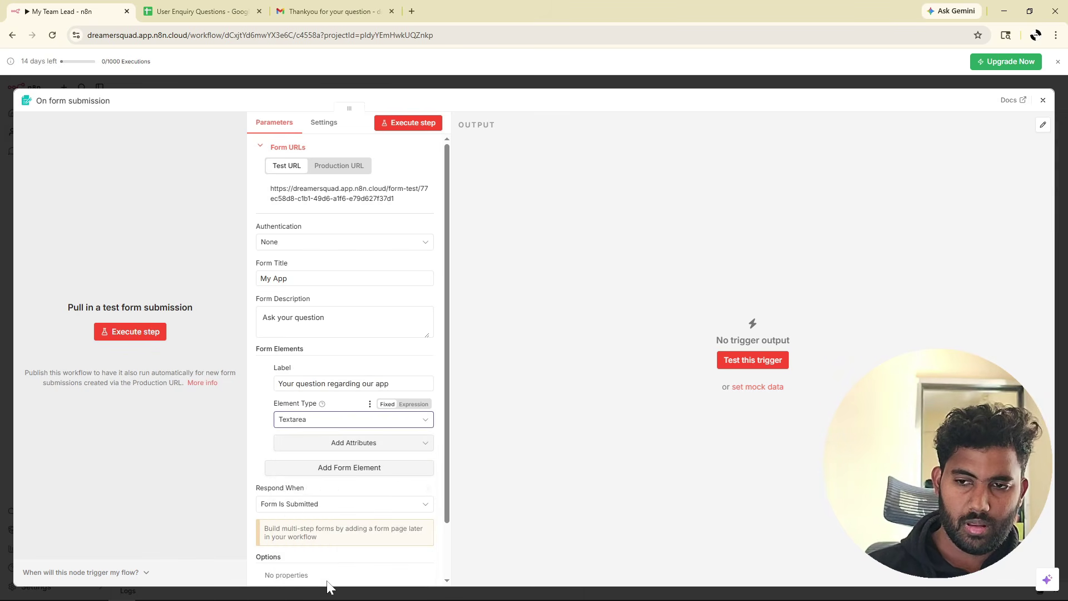
left_click(349, 448)
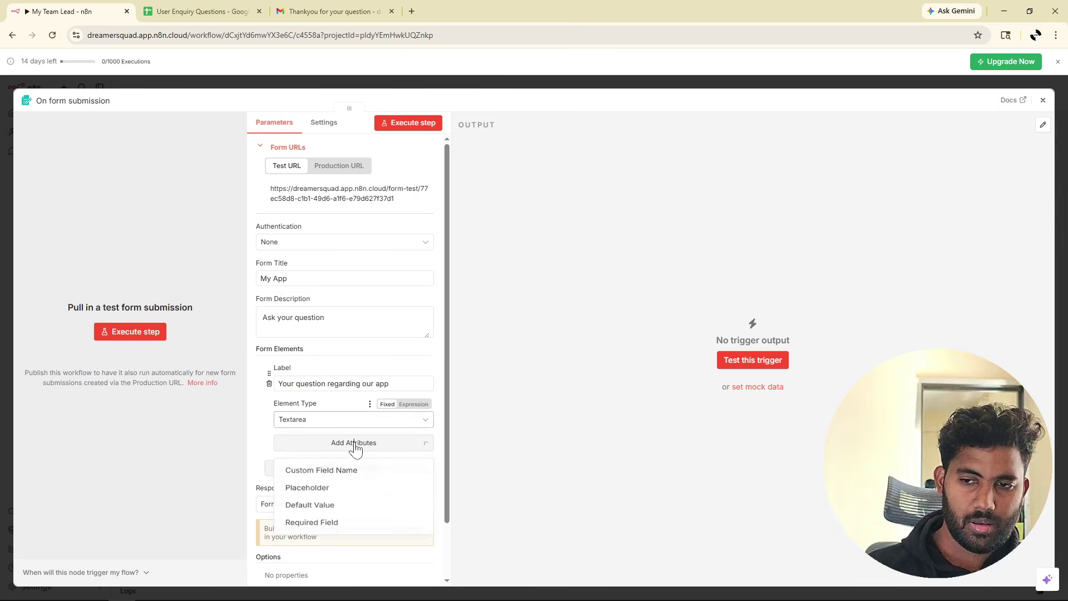
left_click(313, 528)
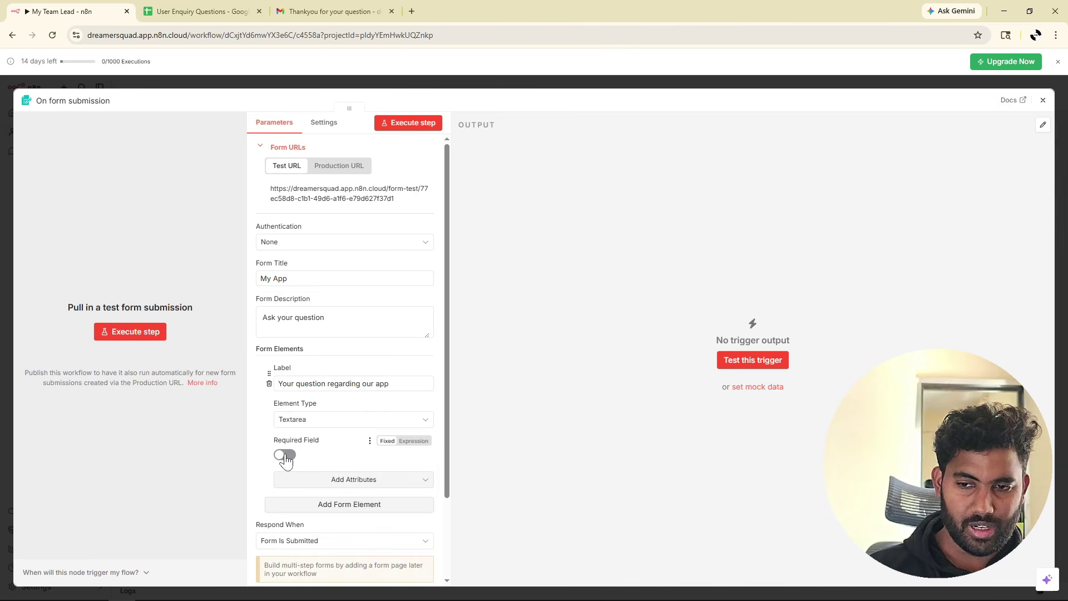
left_click(285, 455)
Add a required Email-type field named 'Email', then start listening for a test submission.
left_click(314, 506)
scroll(369, 429, "down", 4)
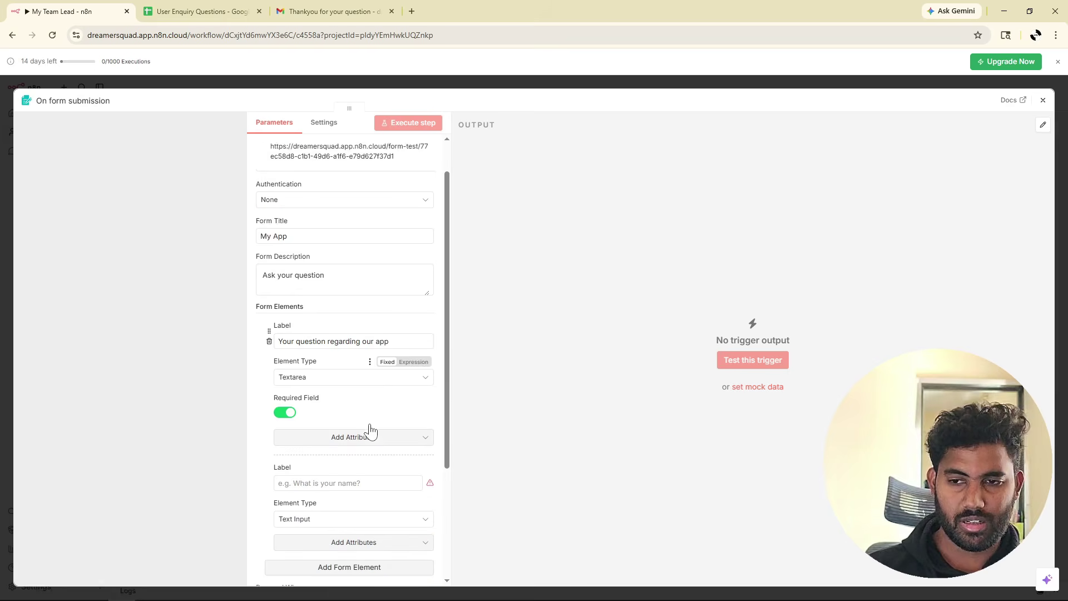
left_click(331, 321)
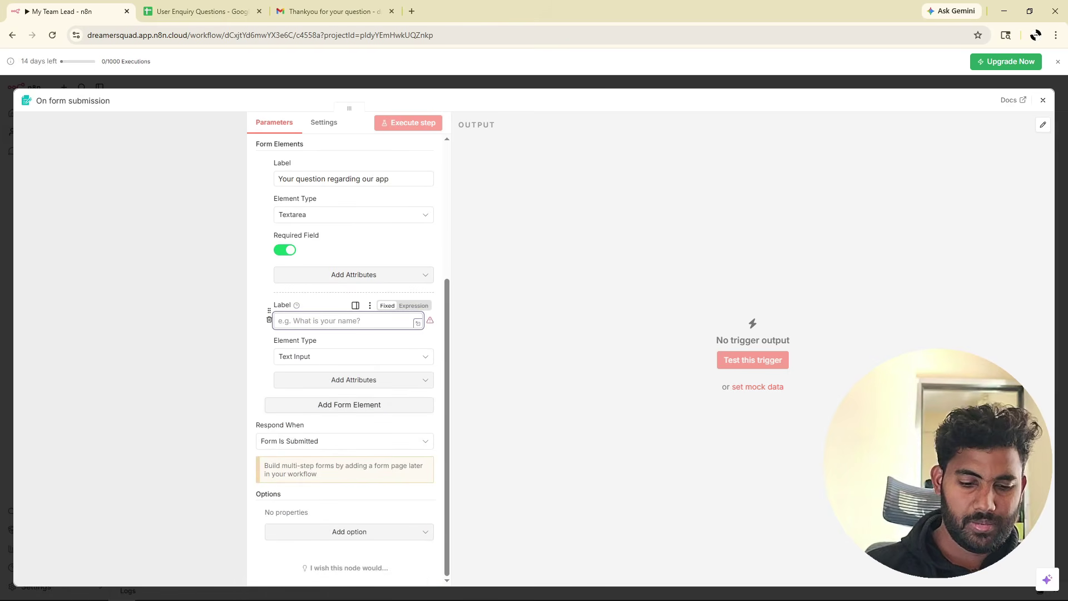
type("Email")
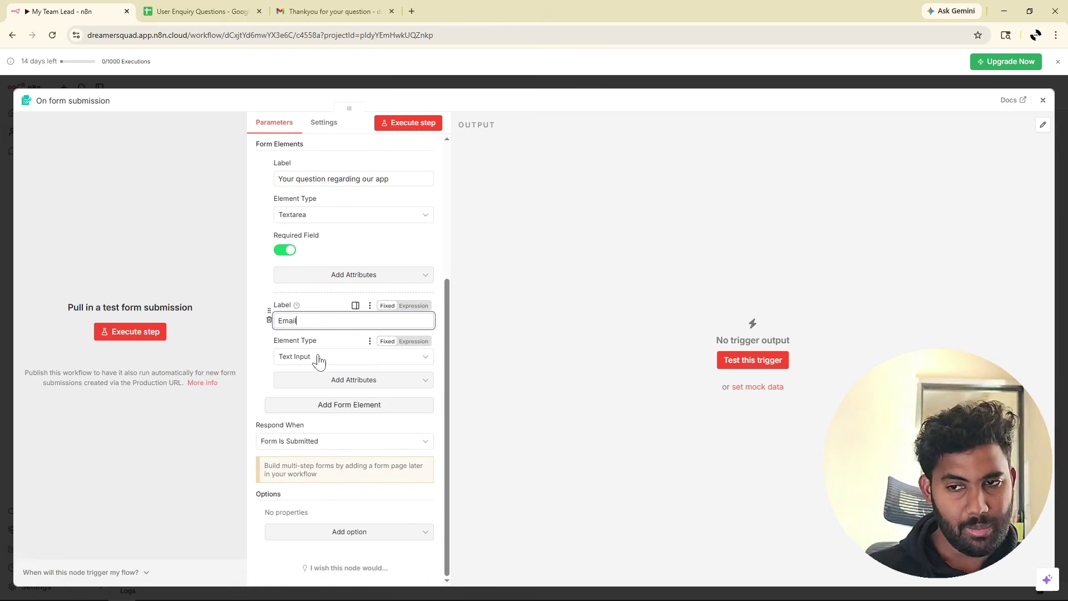
left_click(317, 359)
left_click(313, 410)
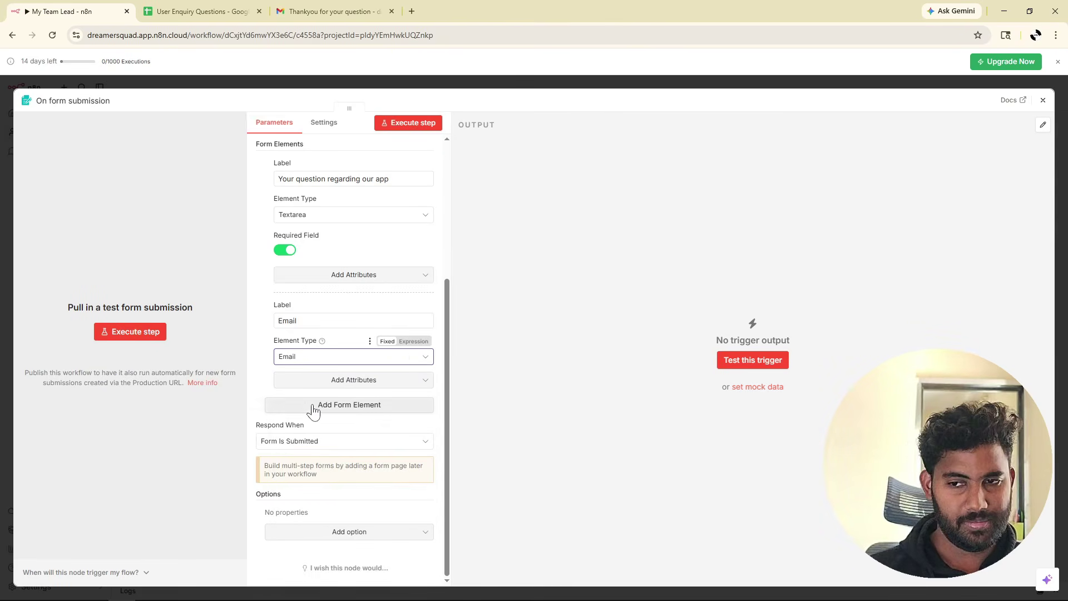
left_click(358, 358)
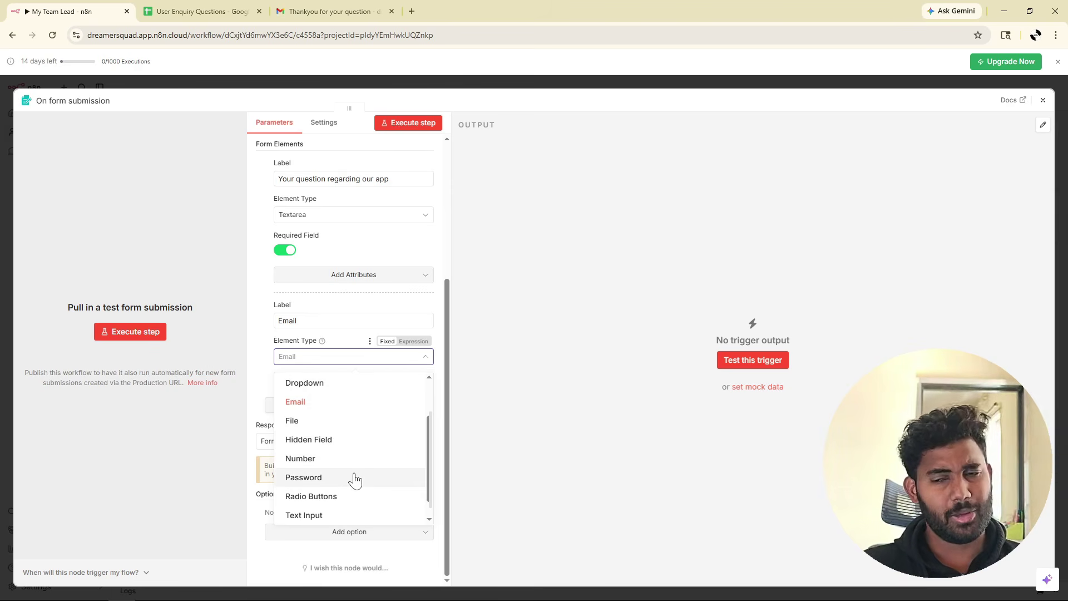
left_click(312, 404)
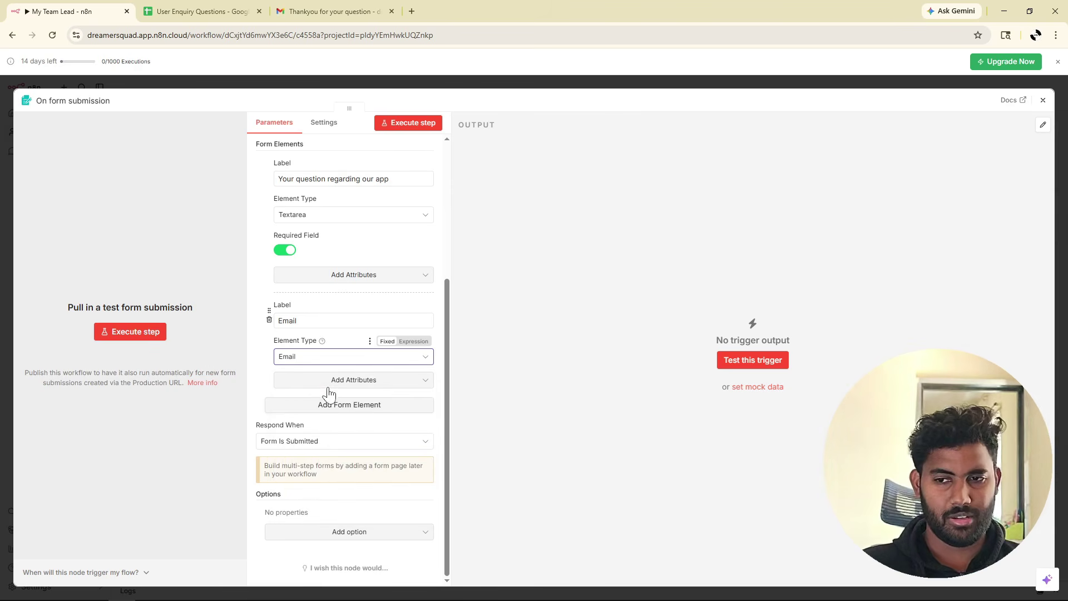
left_click(354, 381)
left_click(305, 464)
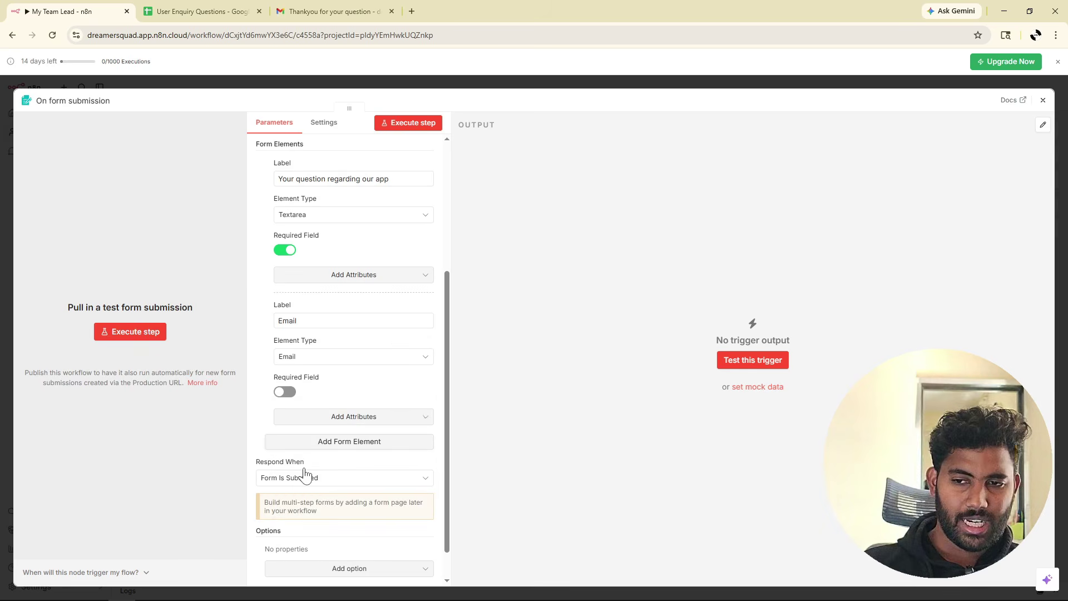
left_click(286, 392)
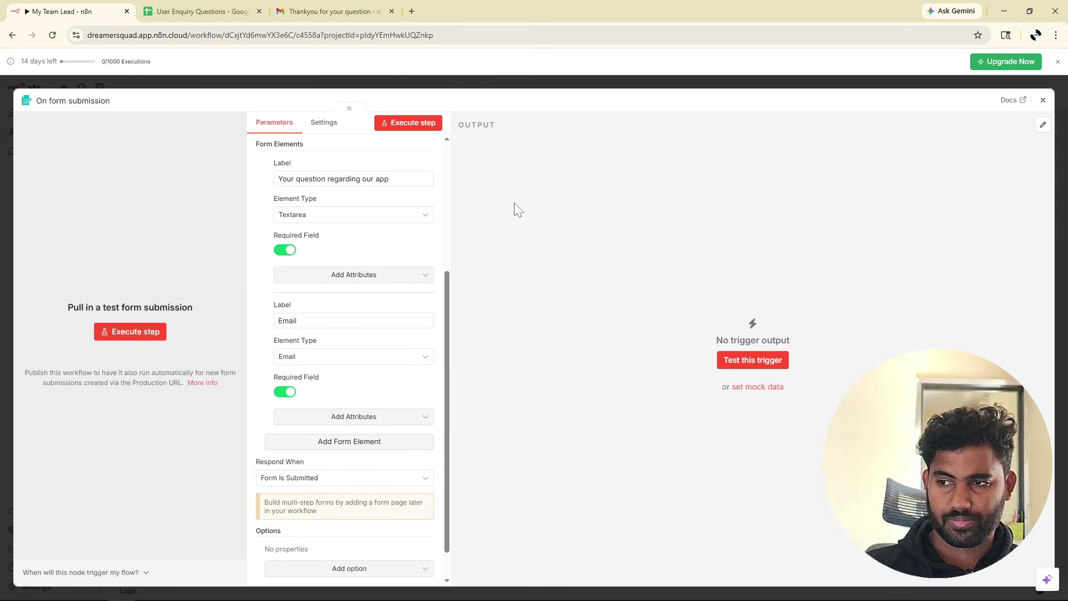
left_click(399, 124)
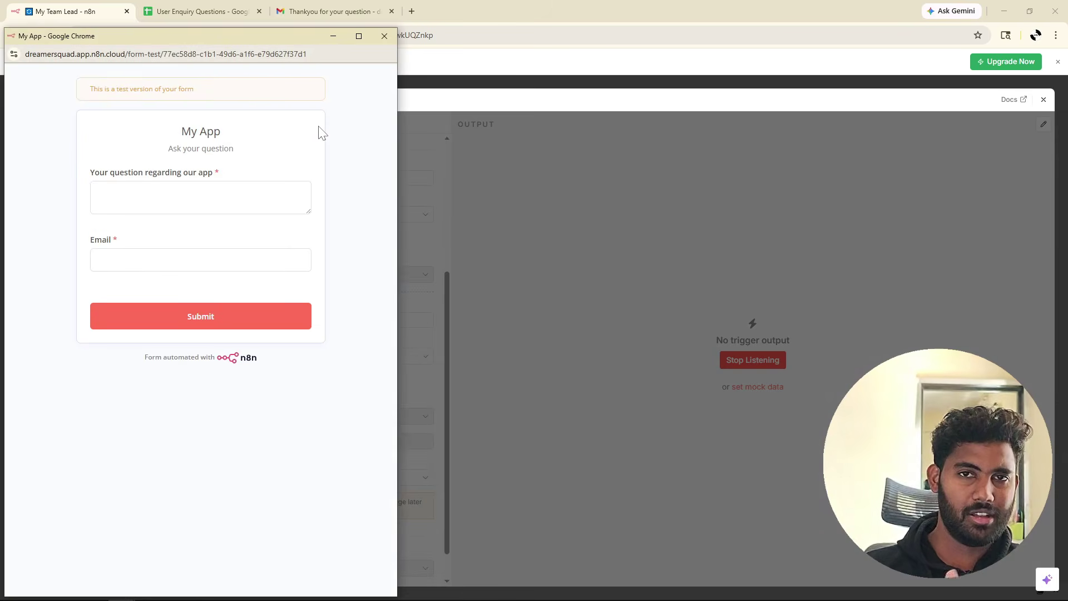
Submit the test form asking 'What is the main purpose of your application' with a sample email.
left_click(98, 193)
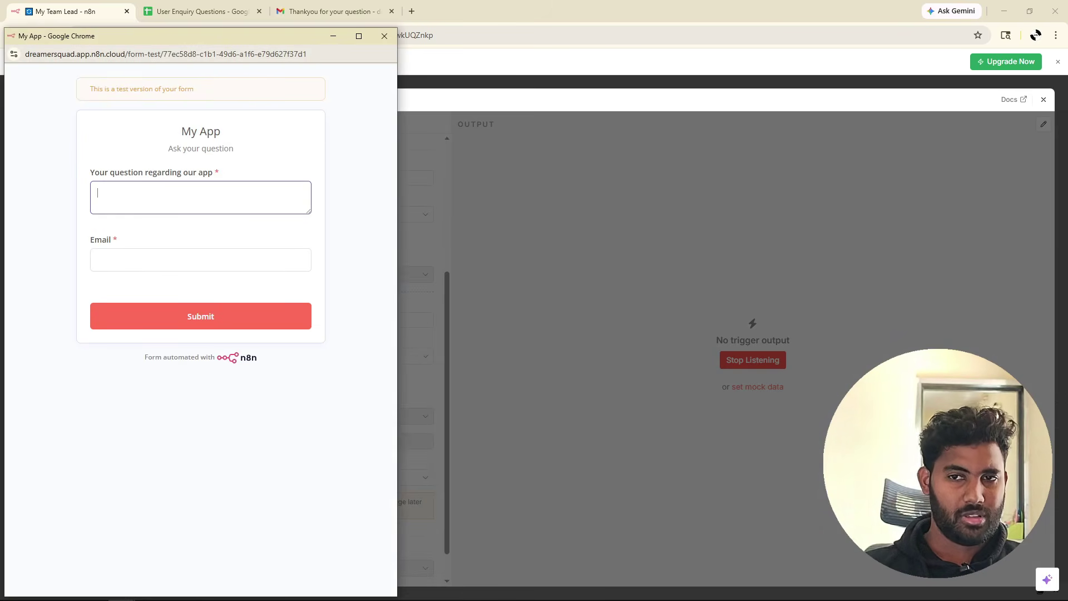
type("What us the")
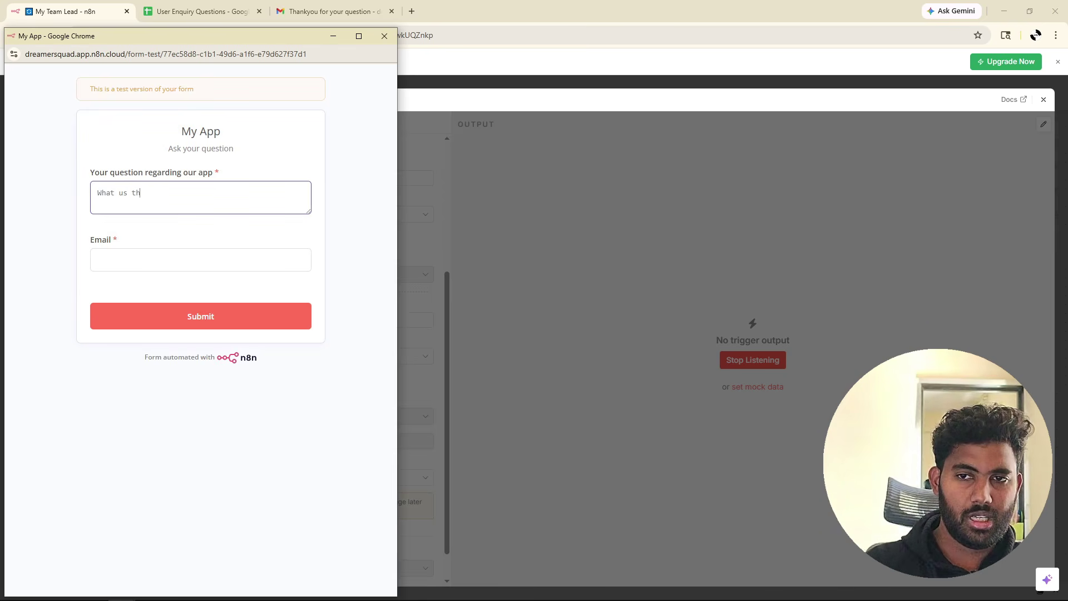
key("BackSpace")
key("BackSpace")
key("BackSpace")
type("is ")
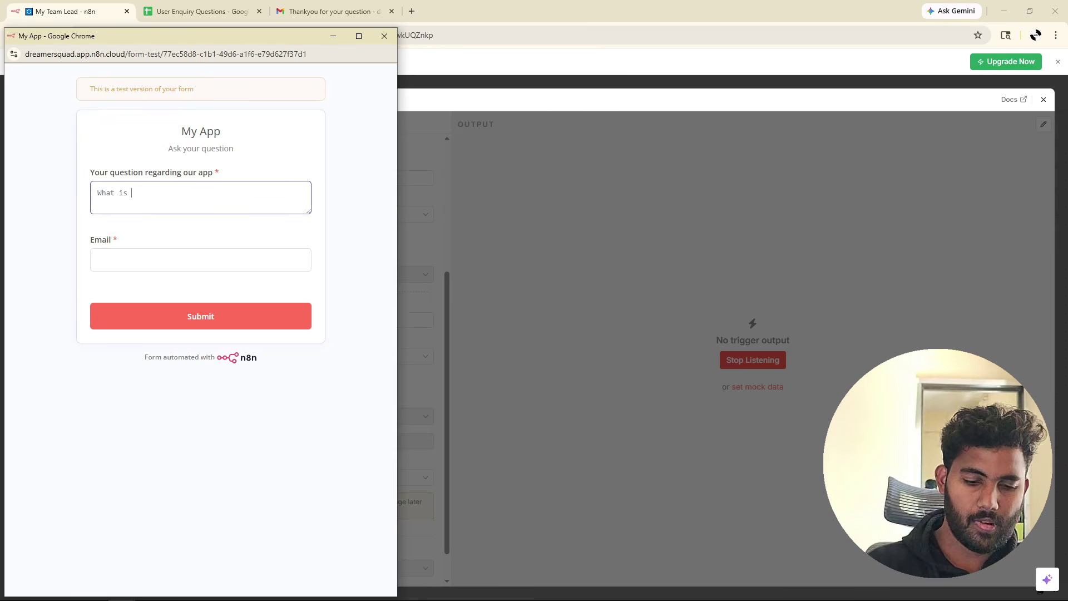
type("the main")
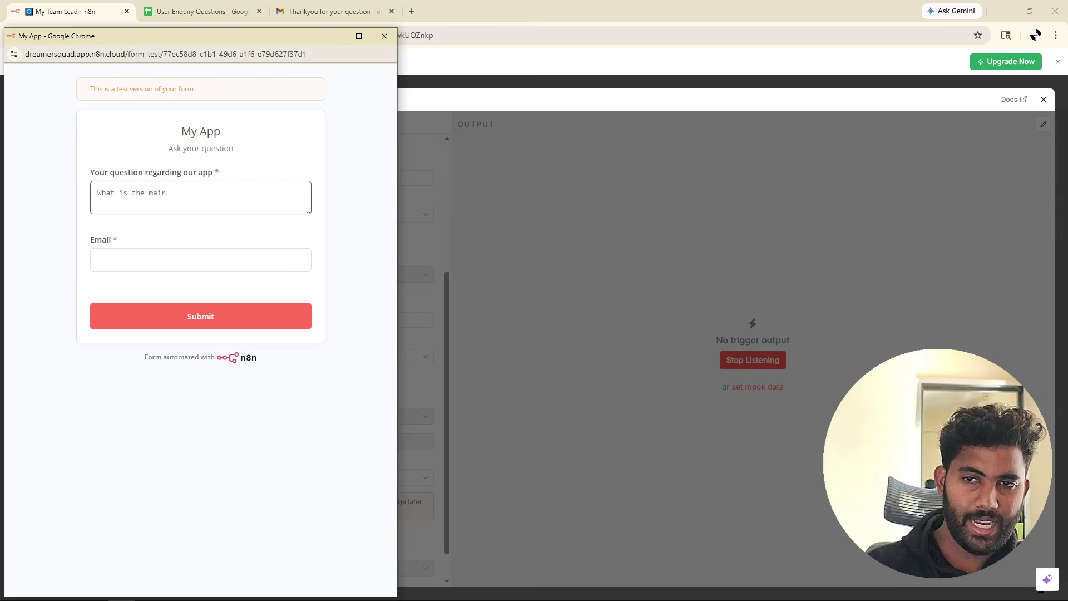
type(" purpose of ")
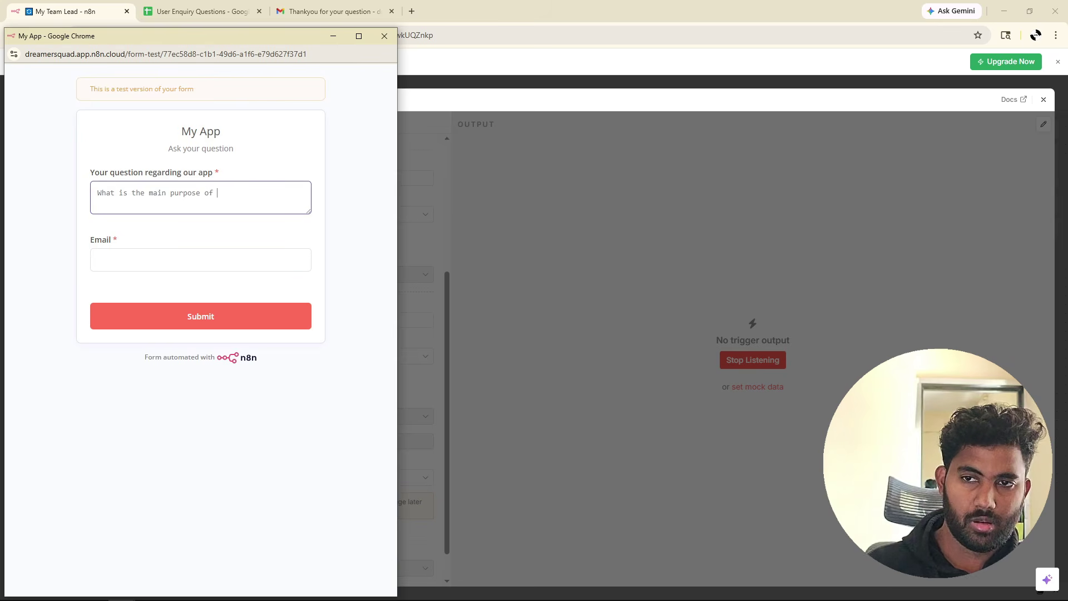
type("your applca")
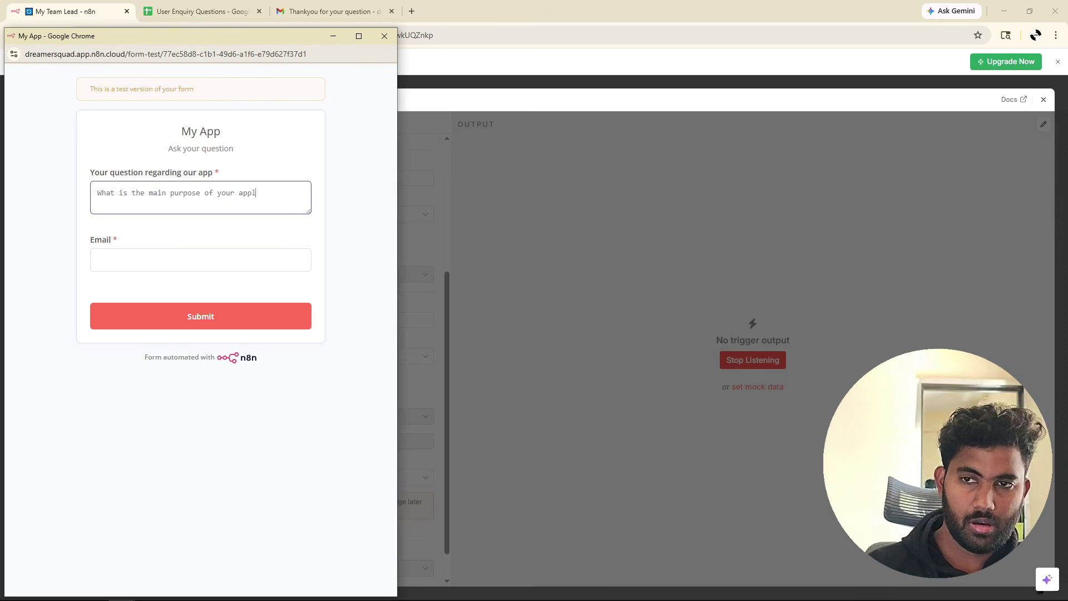
key("BackSpace")
key("BackSpace")
type("ication")
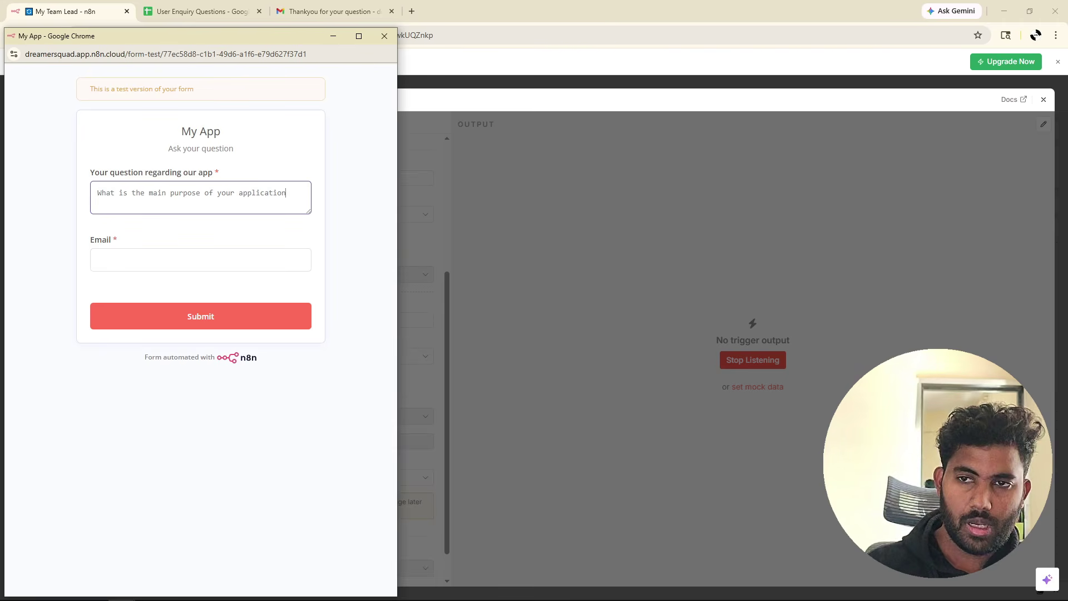
left_click(200, 260)
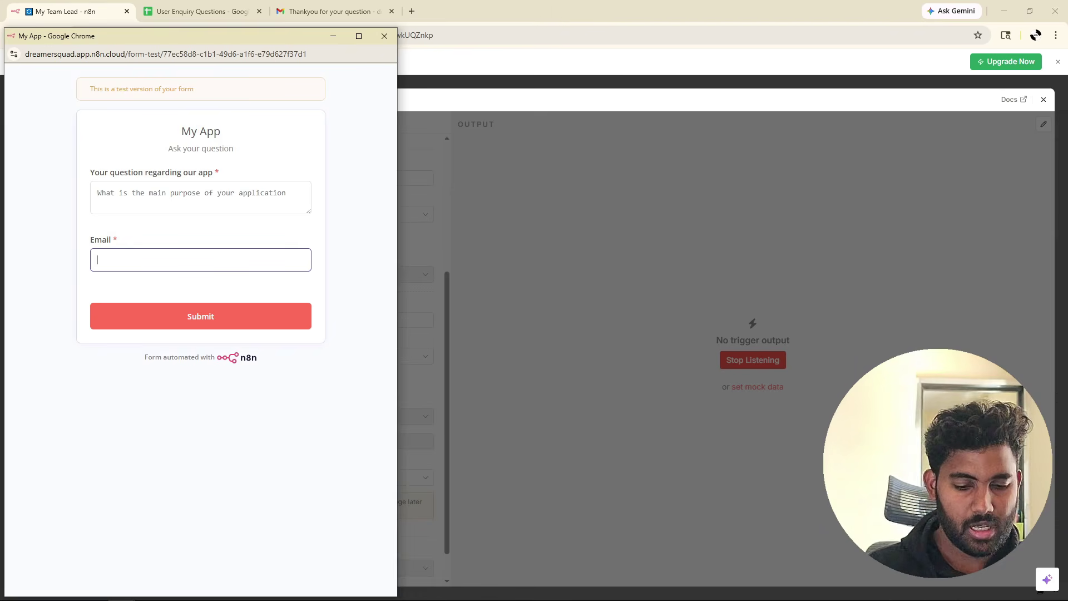
type("sample@gma")
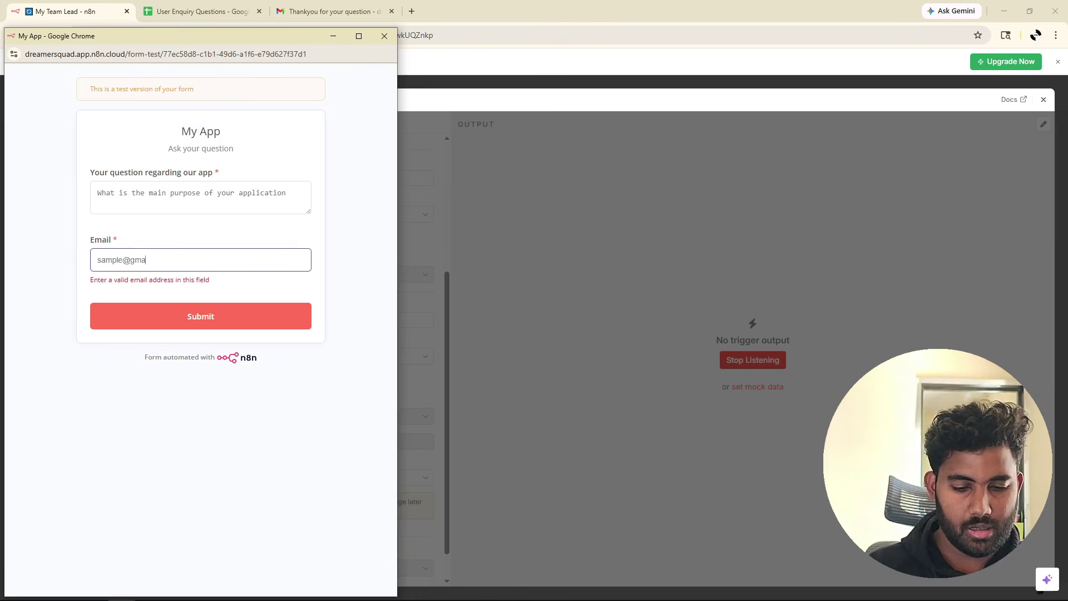
type("il.com")
left_click(176, 311)
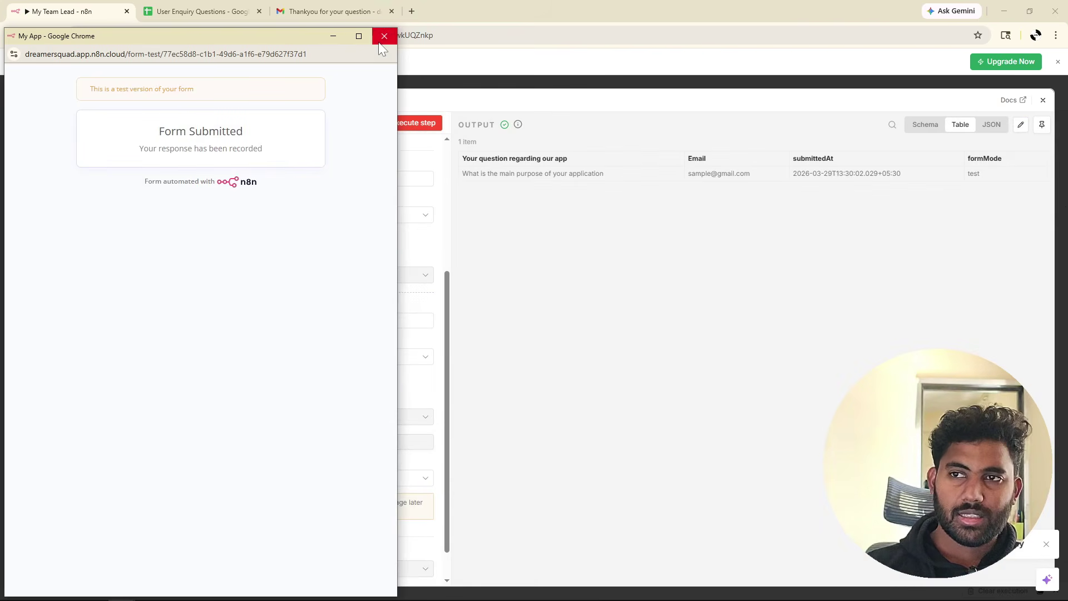
left_click(384, 36)
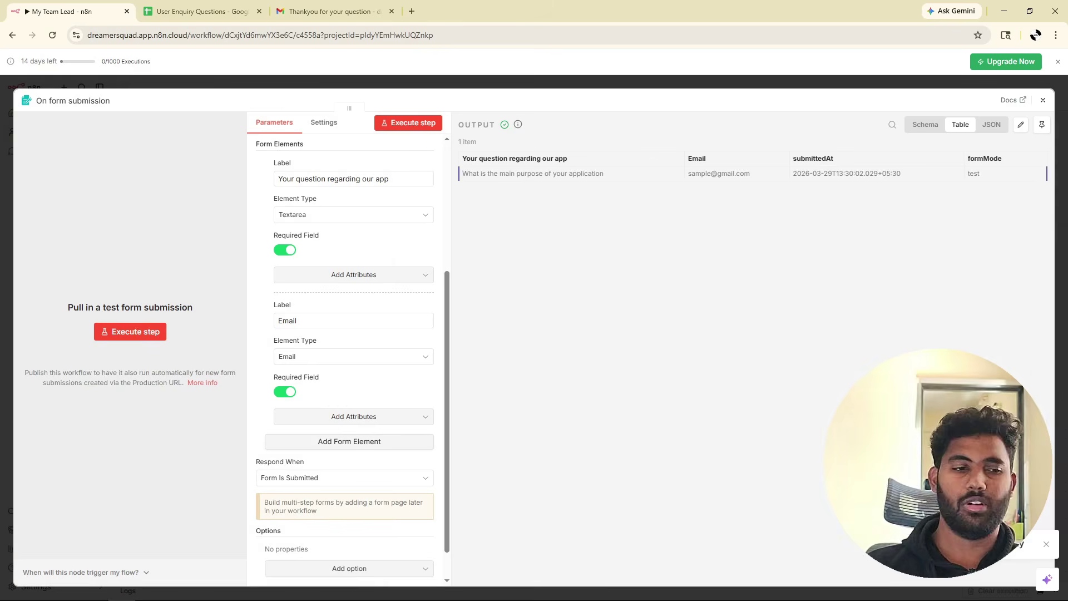
Pin the captured submission as the form trigger's output and return to the canvas.
left_click(1041, 125)
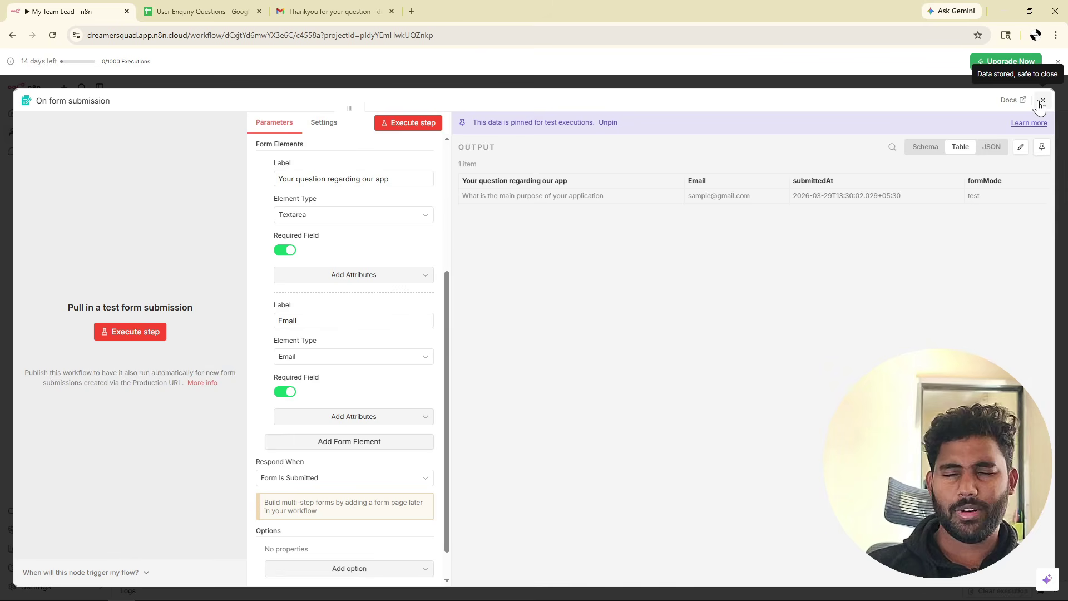
left_click(1041, 100)
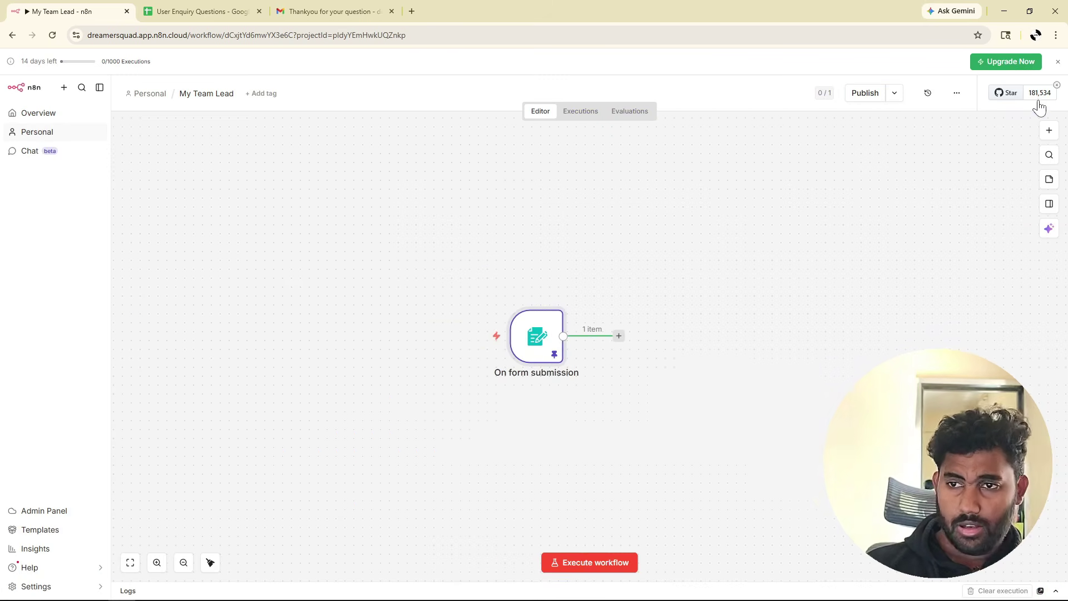
scroll(556, 382, "right", 5)
scroll(556, 382, "down", 2)
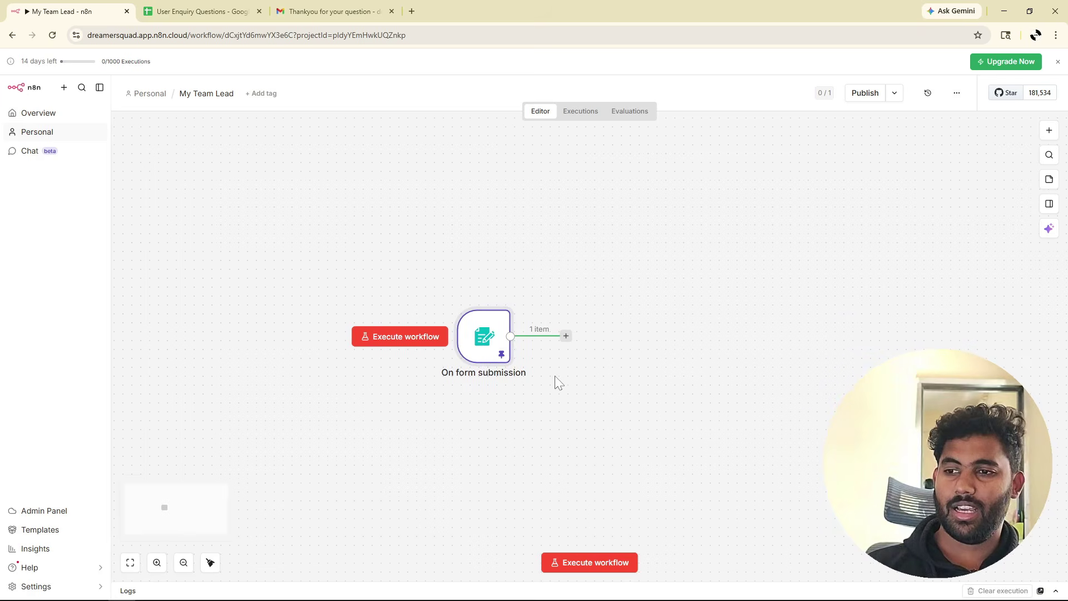
scroll(556, 381, "right", 1)
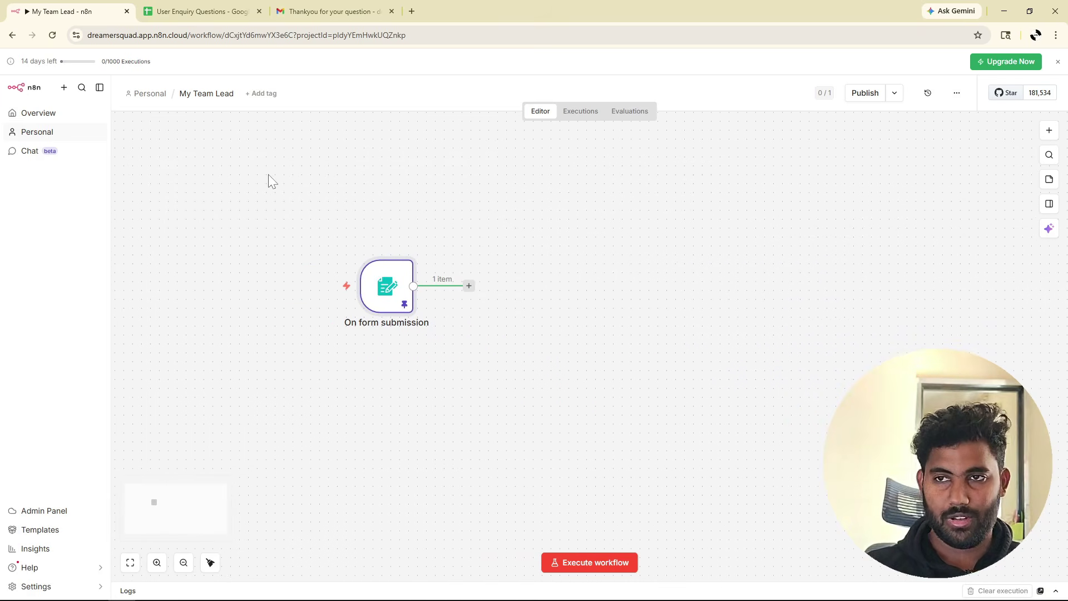
Open chatgpt.com in a new browser tab via a web search for 'chatgpt'.
left_click(411, 12)
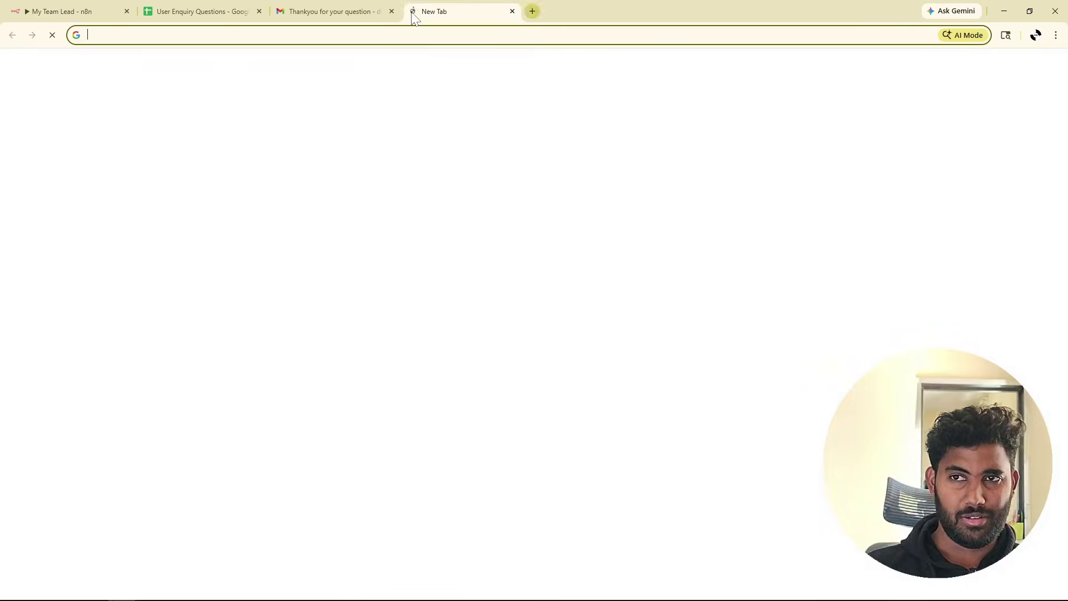
type("chatgpt")
key("Return")
left_click(213, 207)
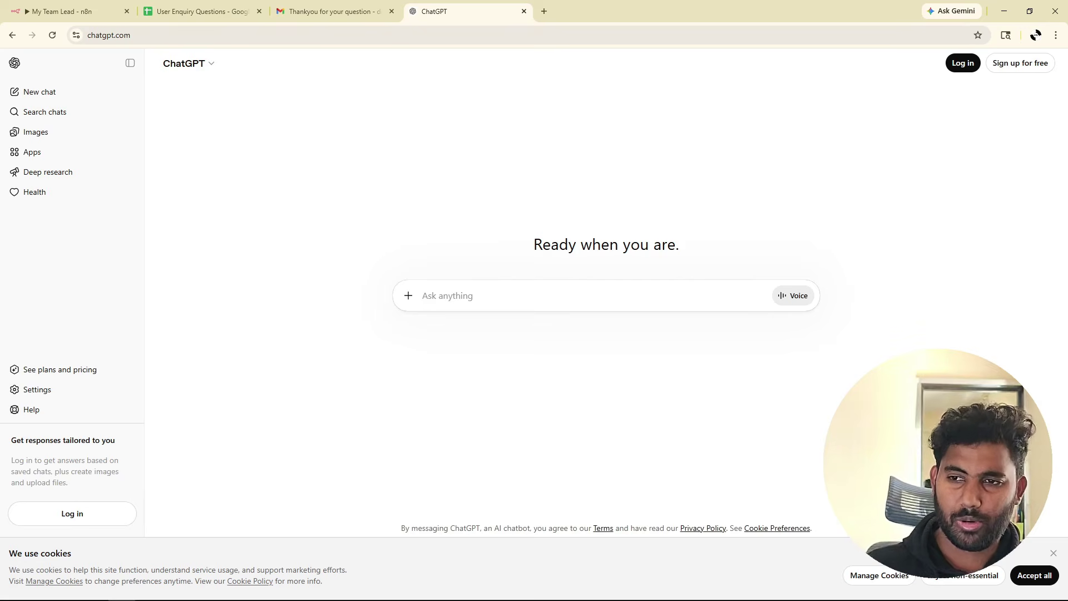
Ask ChatGPT, acting as project owner, for the app's main purpose and future scope.
type("Act a ")
type(" a ")
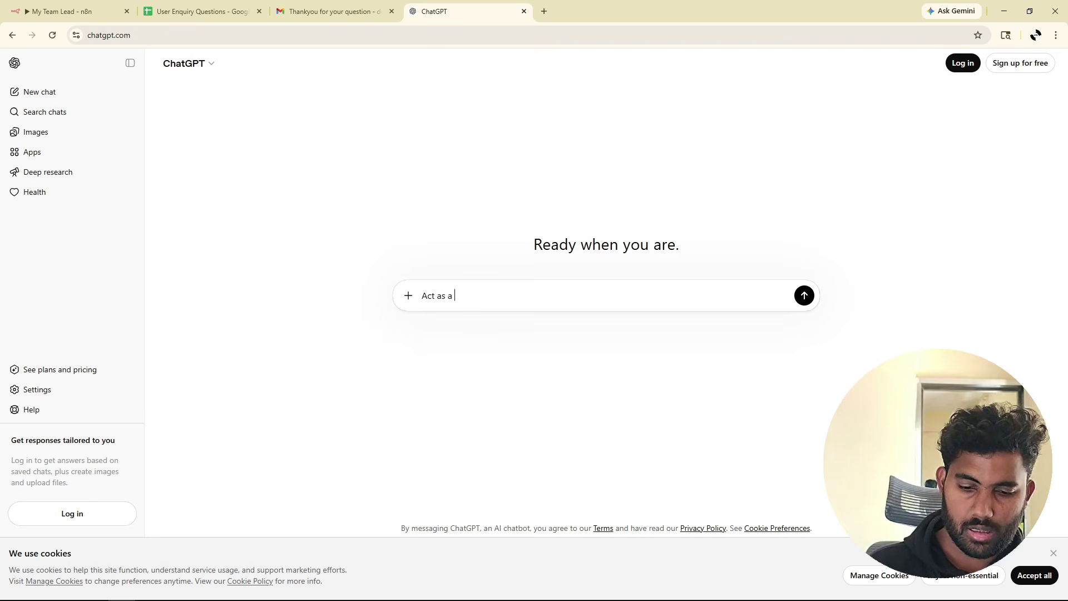
type("project owner and give")
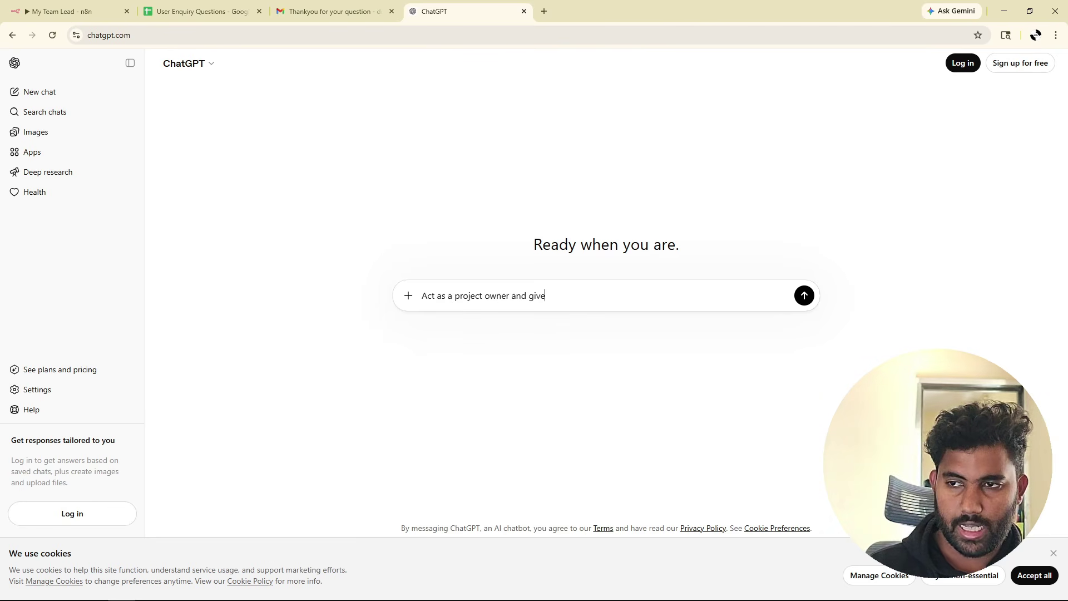
type(" me the context on your project. li")
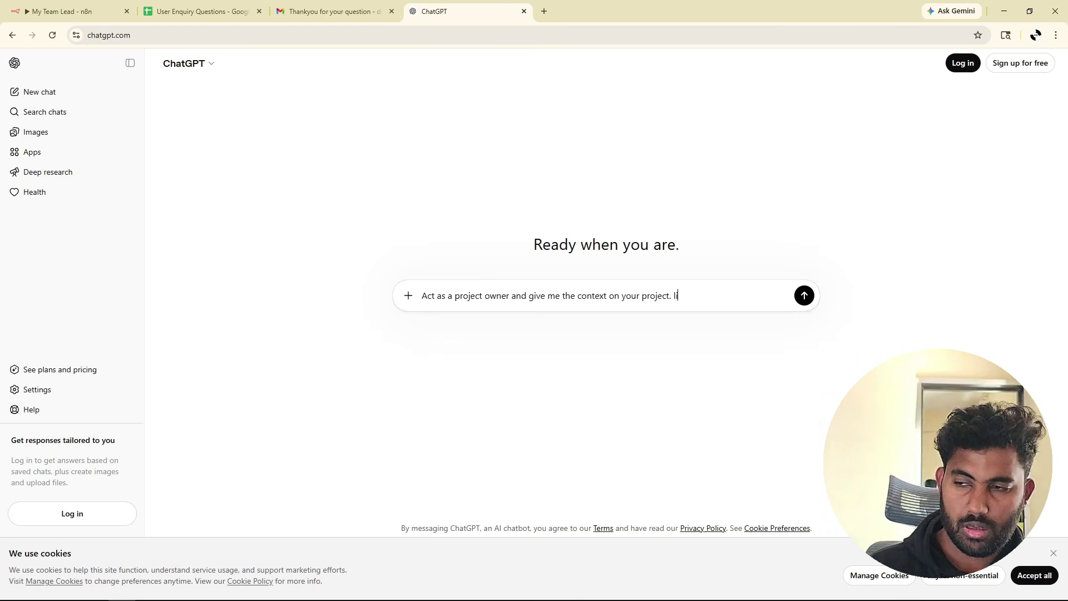
type("ke what does it do, what i")
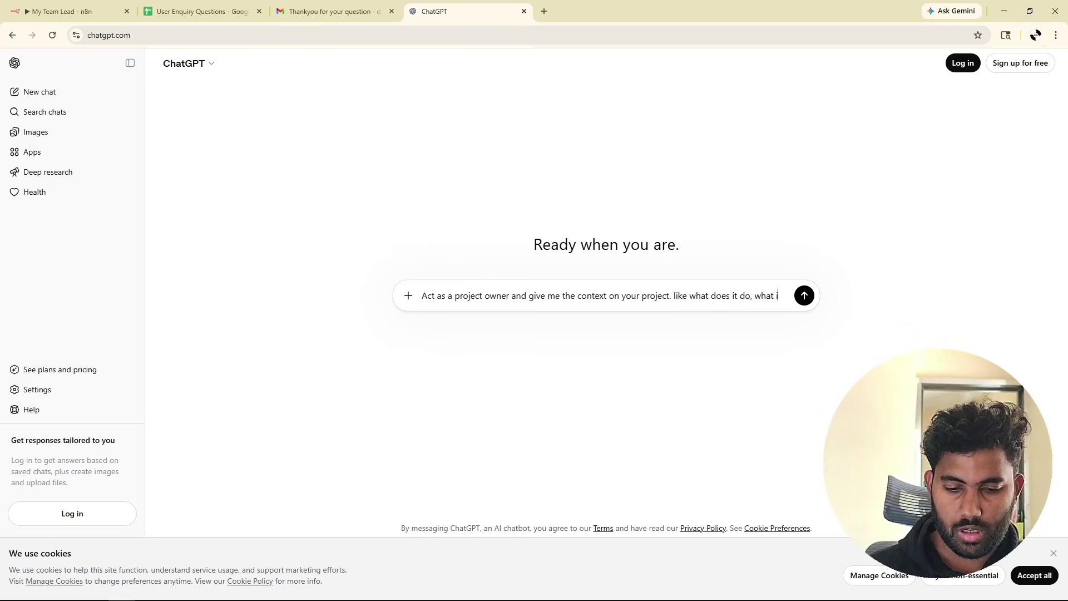
type(" the main purpose")
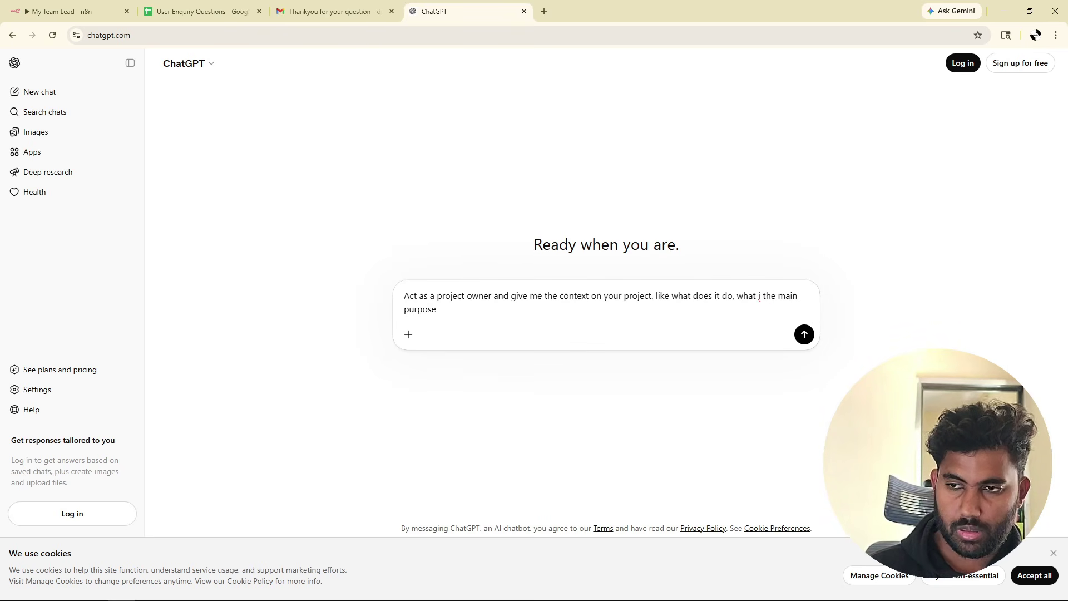
type(" and future scopr")
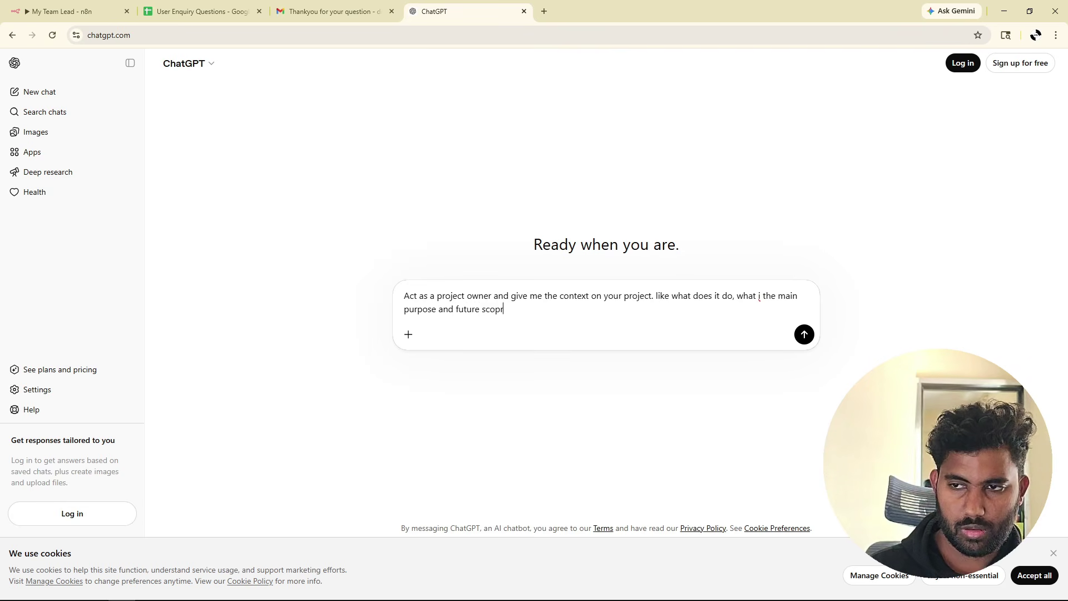
key("Return")
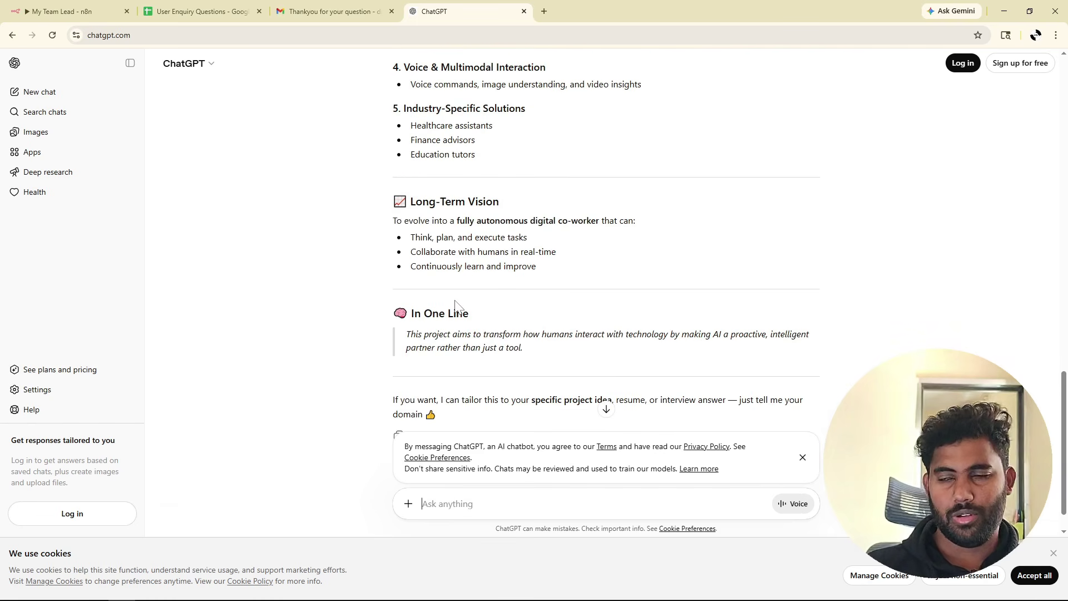
scroll(454, 305, "up", 15)
left_click(29, 17)
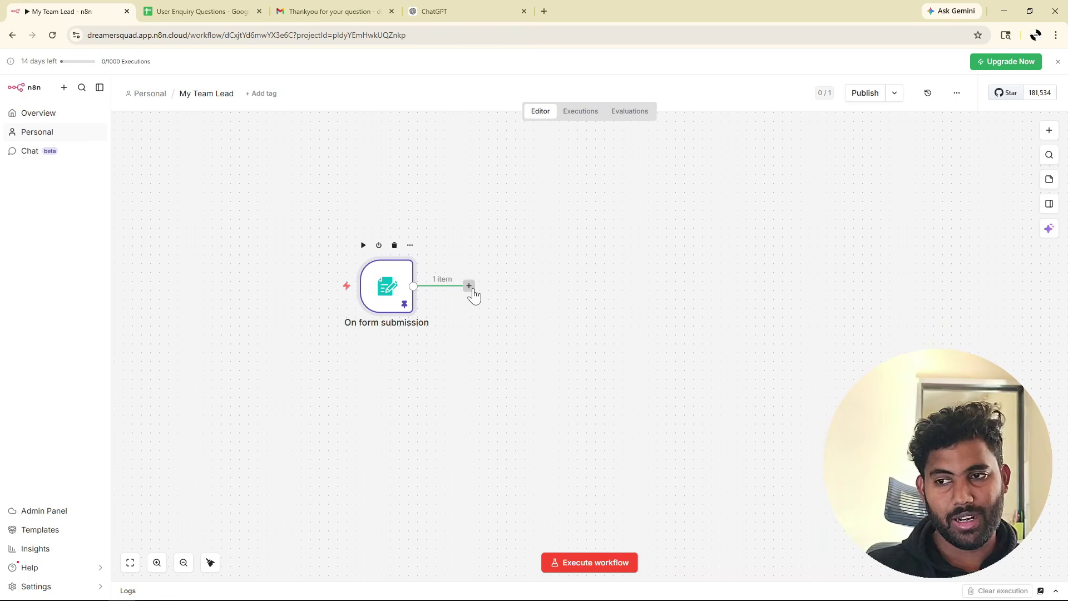
Add an AI Agent after the form trigger with its prompt defined as the form's question field.
left_click(469, 286)
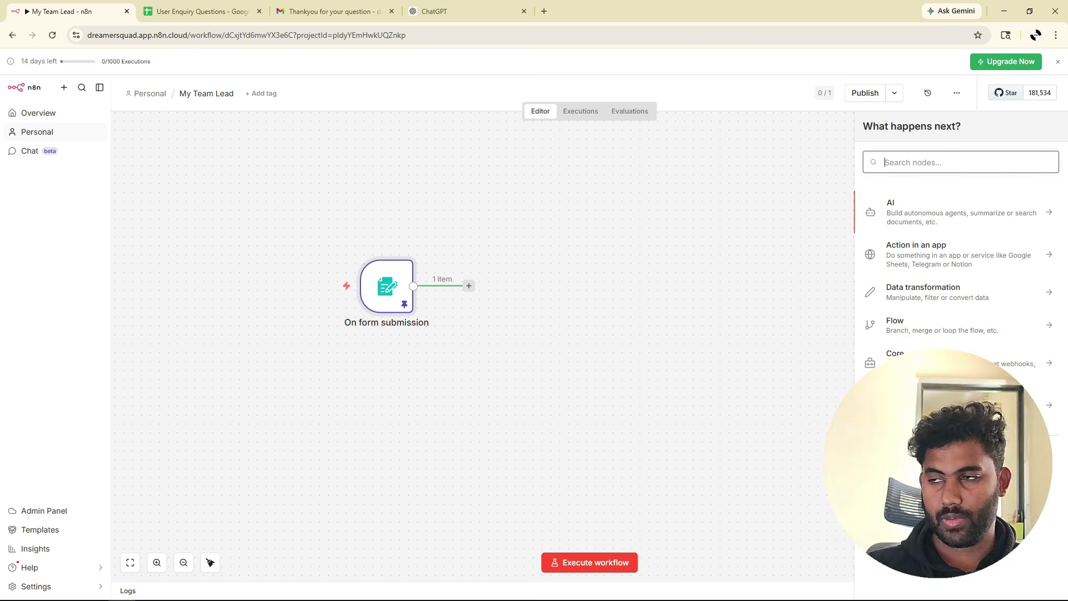
type("agent")
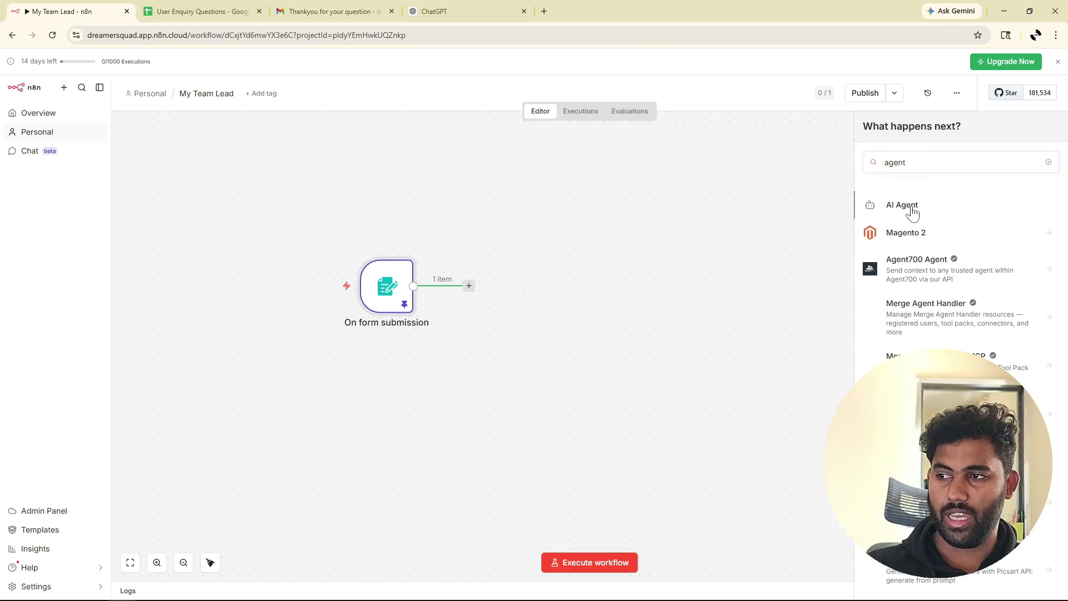
left_click(902, 205)
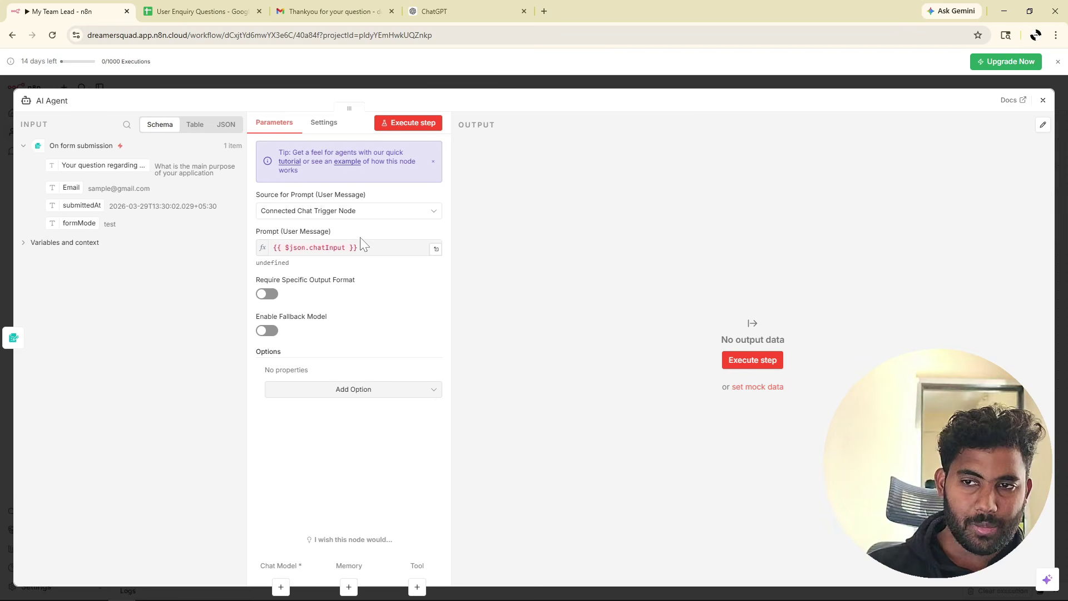
left_click(424, 216)
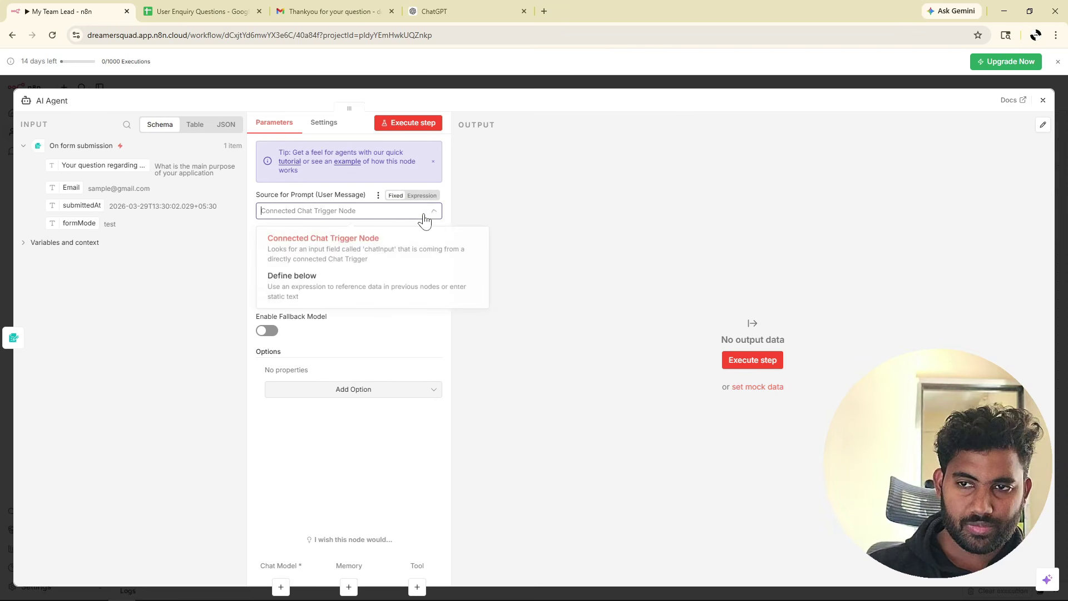
left_click(322, 278)
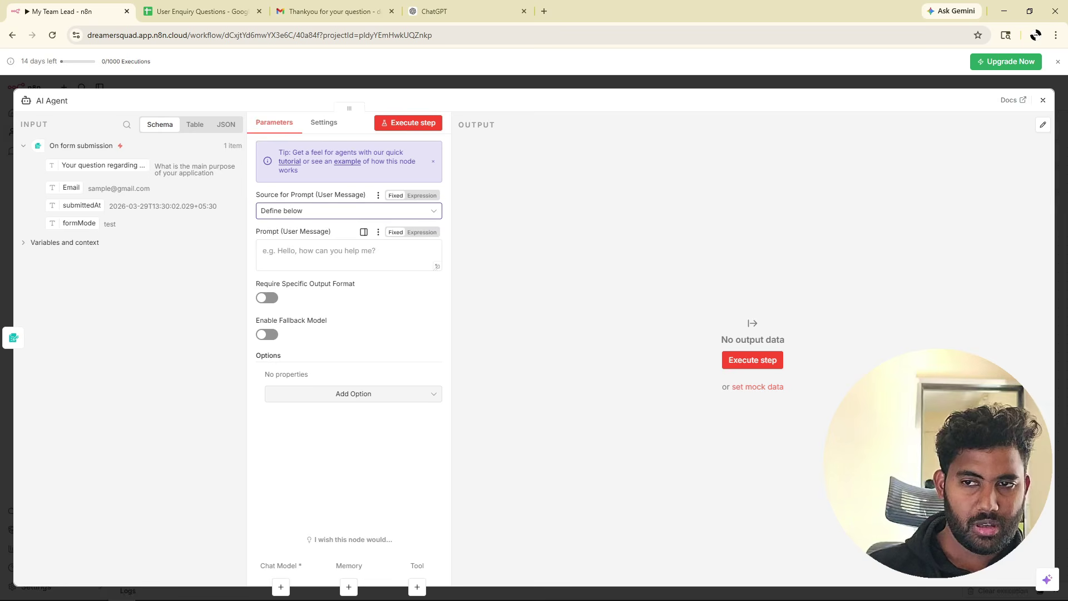
left_click_drag(89, 166, 317, 259)
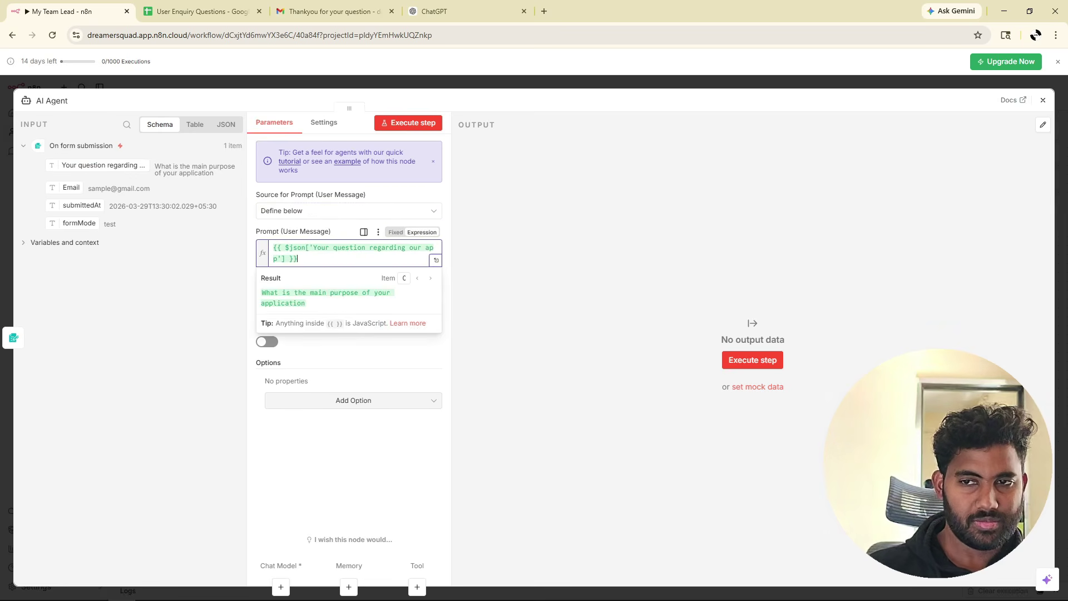
left_click(318, 233)
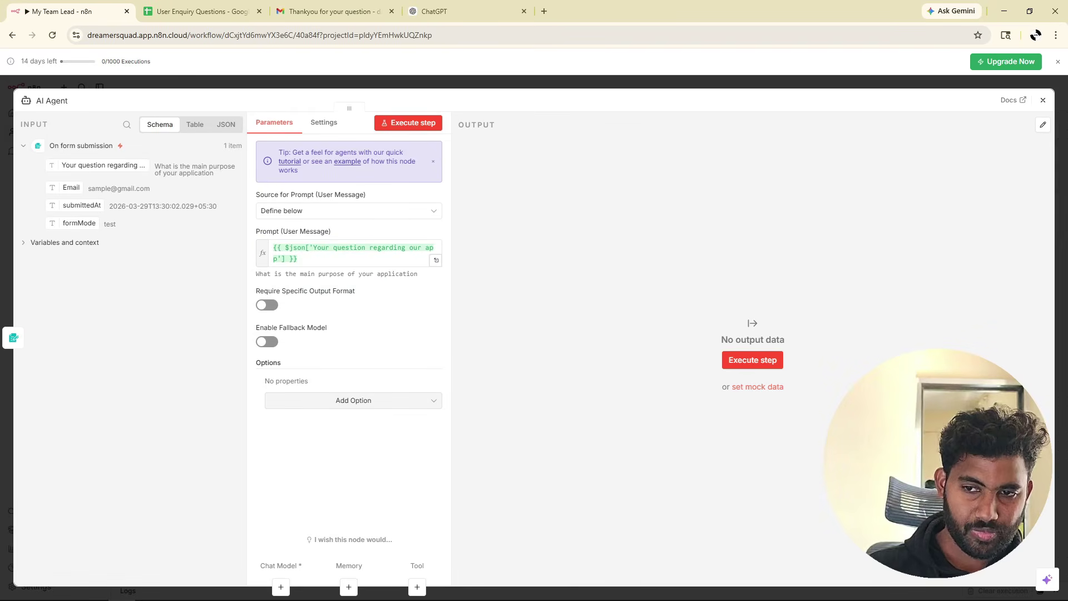
Add a System Message ending 'answer the user in a polite and friendly way'.
left_click(312, 402)
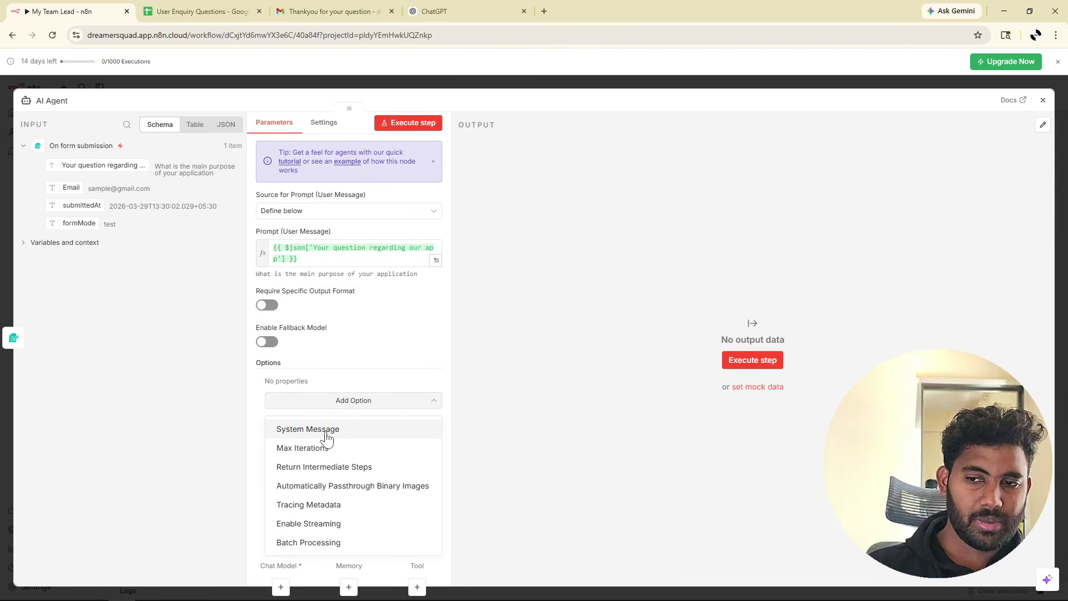
left_click(318, 434)
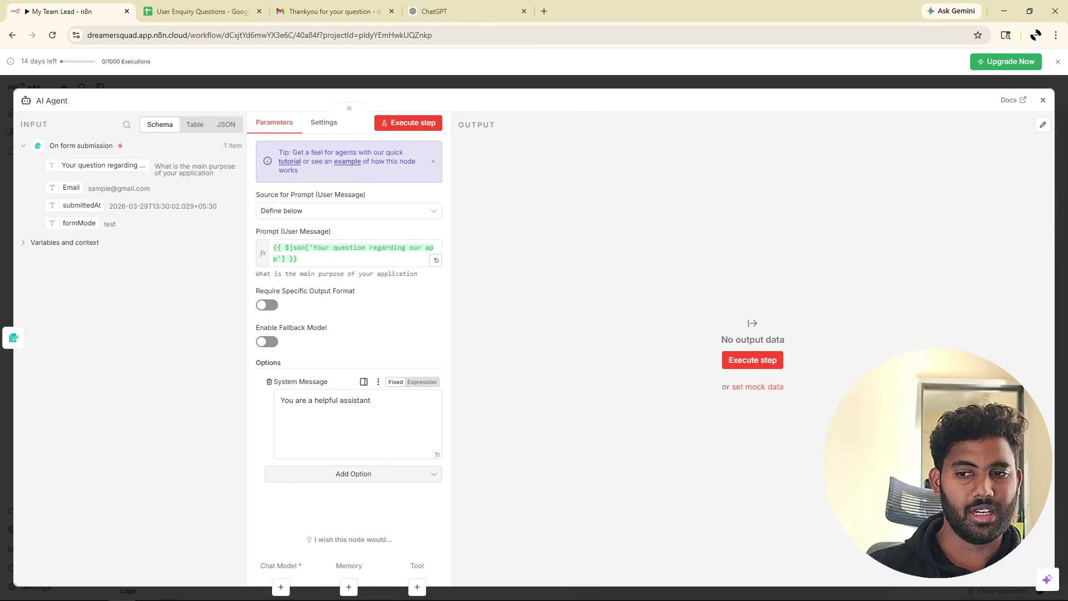
left_click(321, 436)
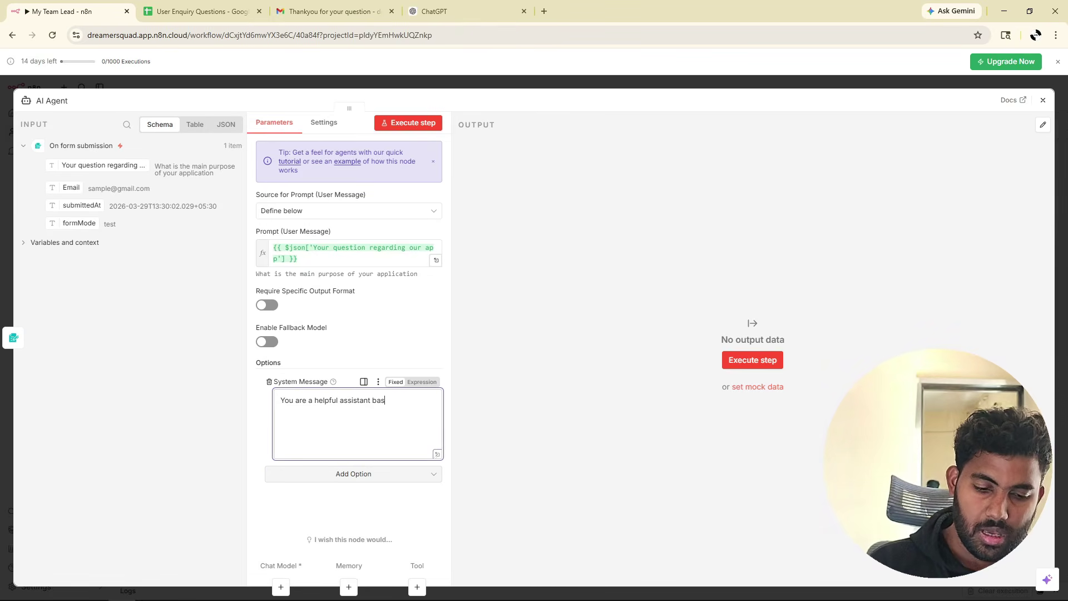
type("based on the question, answer the user in a polite and fr")
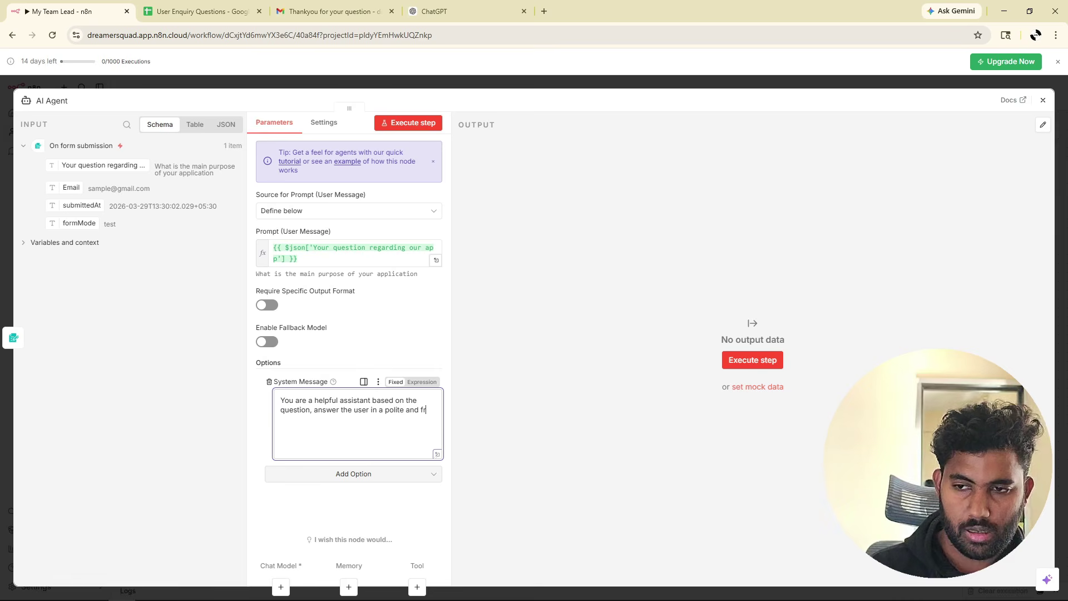
type("iendly way. here is the context of the p")
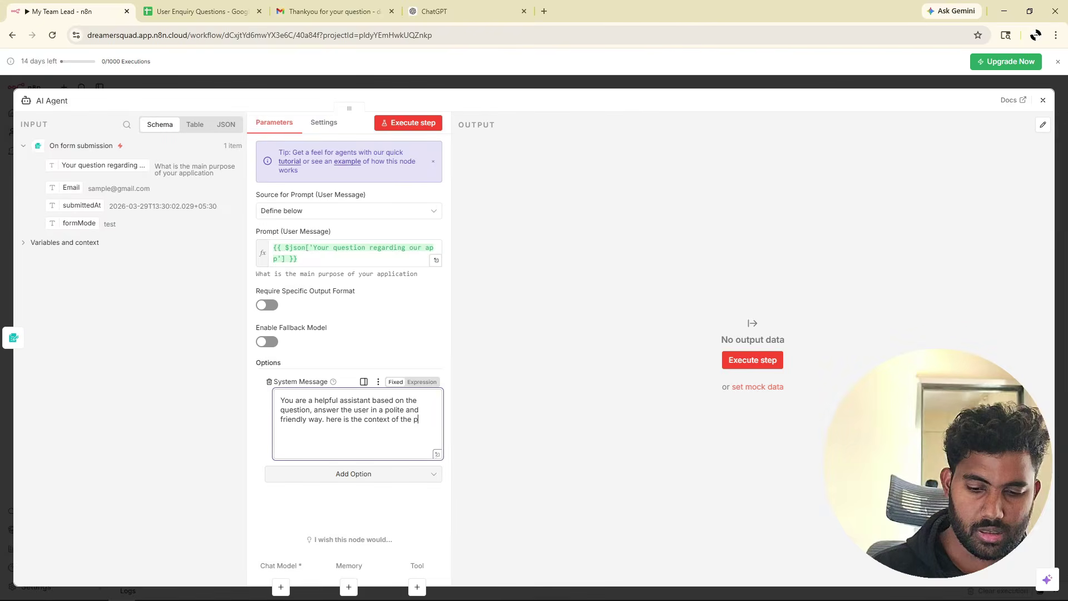
Paste ChatGPT's project description into the system message and test-run the agent step.
left_click(434, 11)
scroll(462, 205, "up", 5)
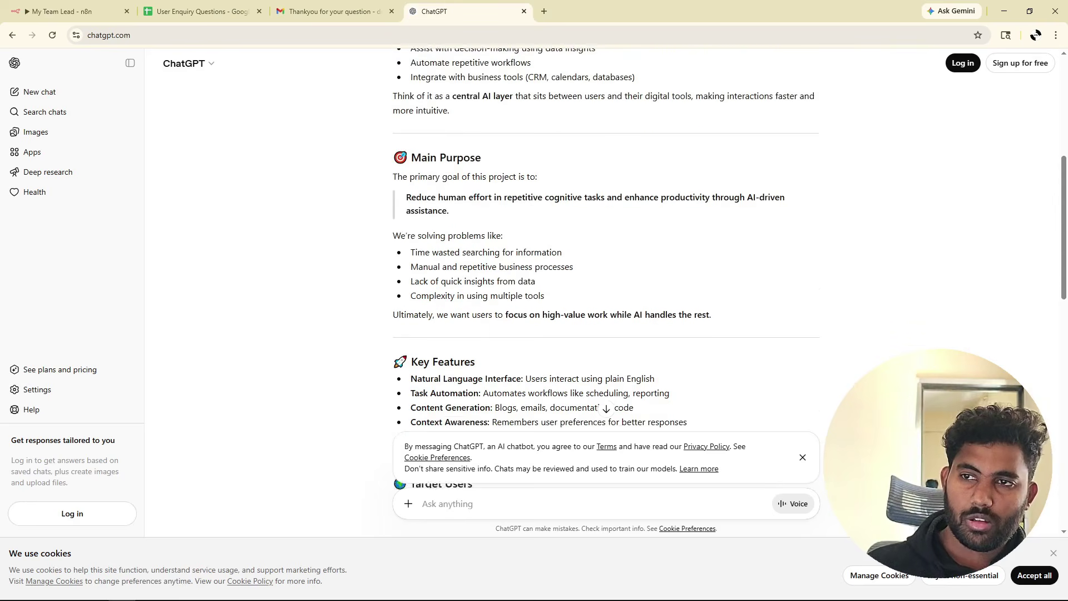
scroll(461, 205, "up", 1)
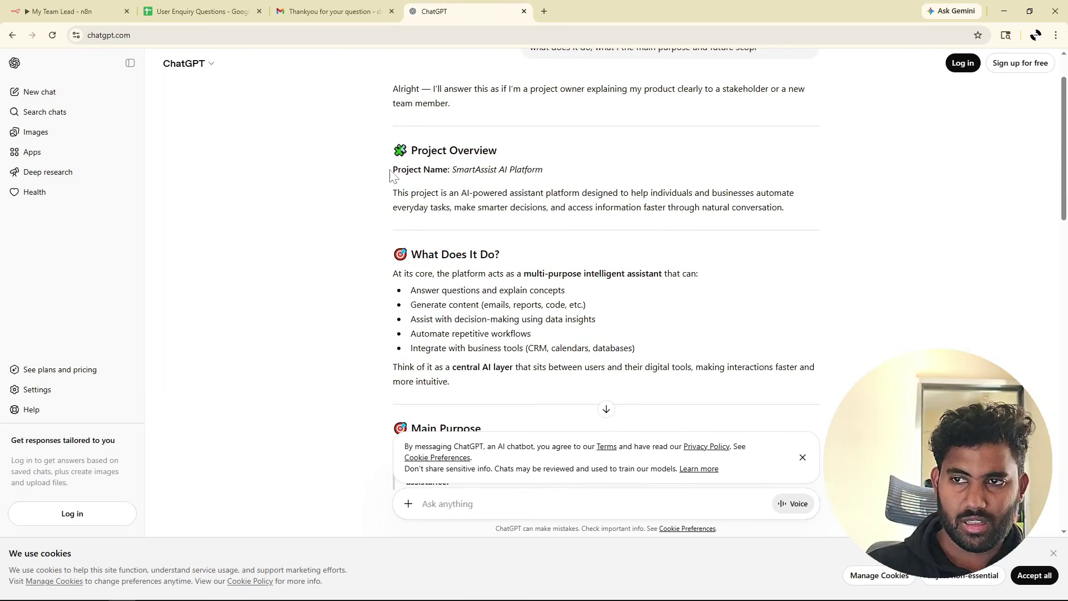
left_click_drag(391, 170, 534, 327)
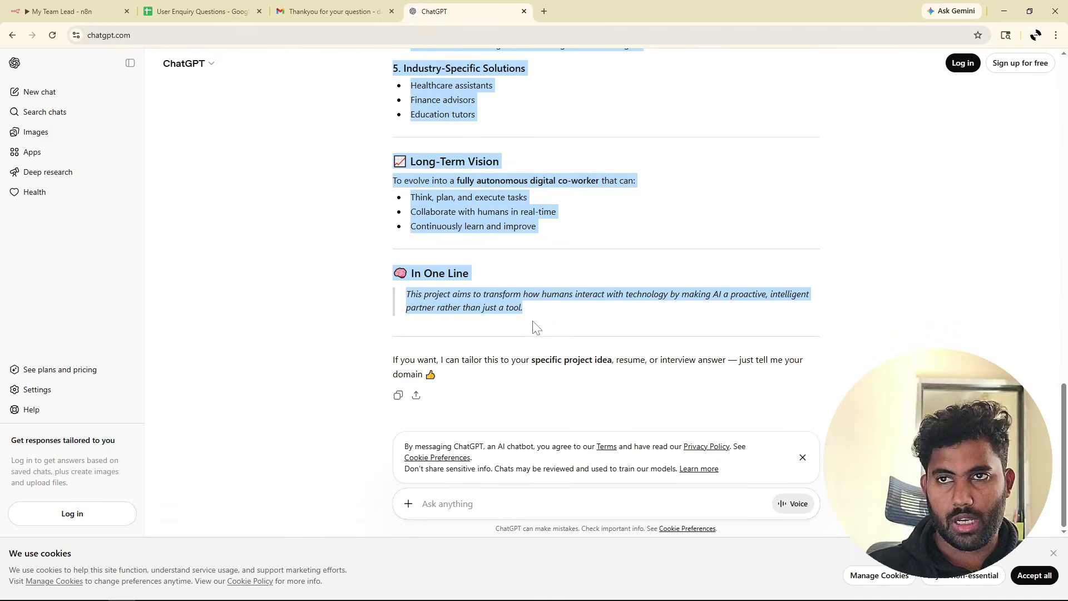
left_click(96, 13)
key("ctrl+v")
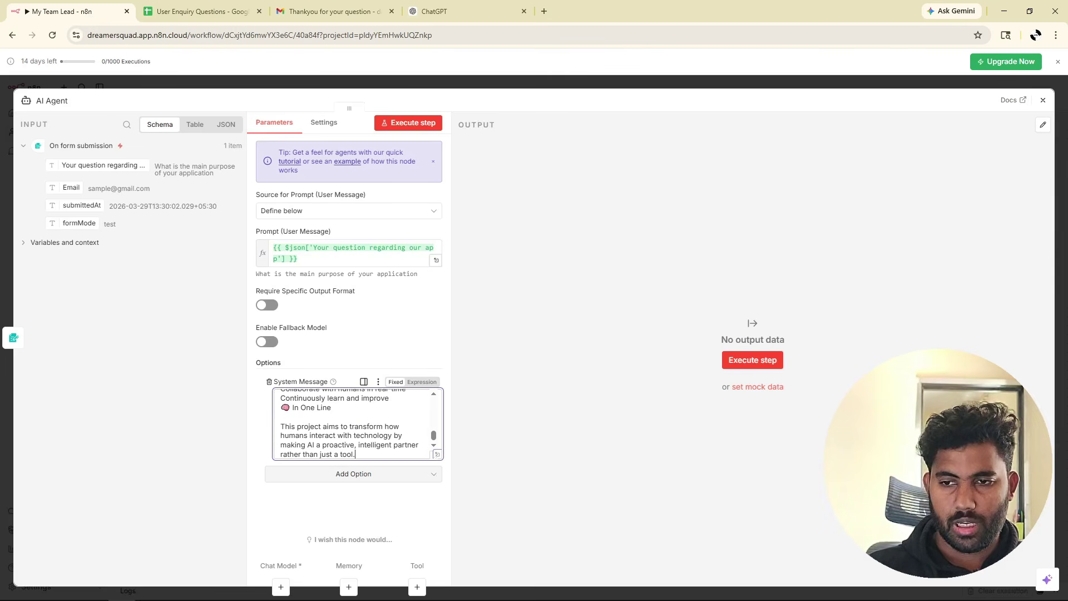
scroll(353, 423, "up", 8)
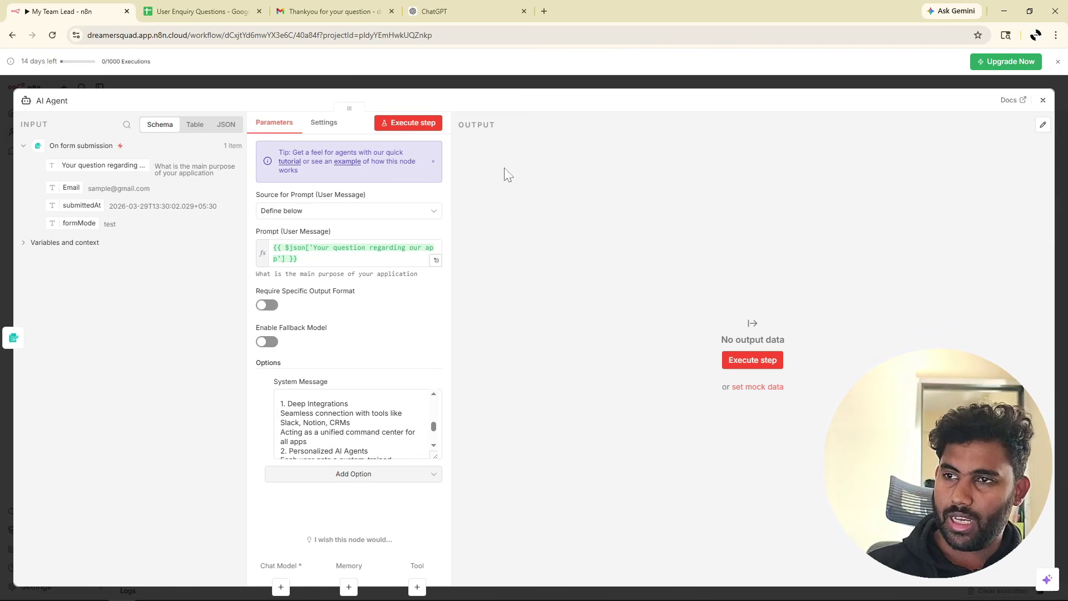
left_click(406, 125)
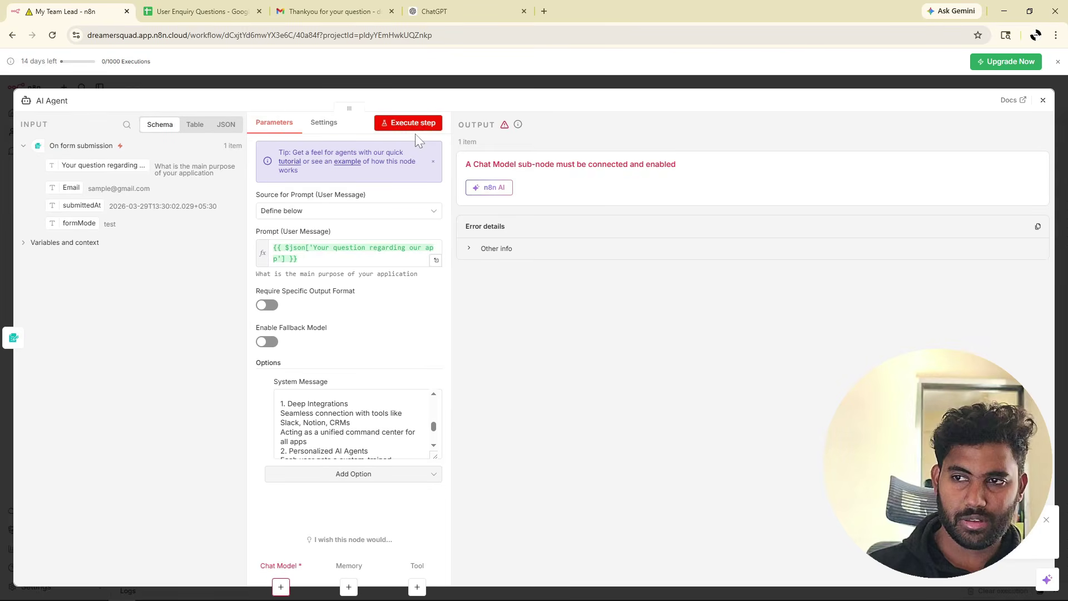
left_click(1043, 101)
Attach a Google Gemini Chat Model to the AI Agent's Chat Model slot.
scroll(511, 367, "down", 1)
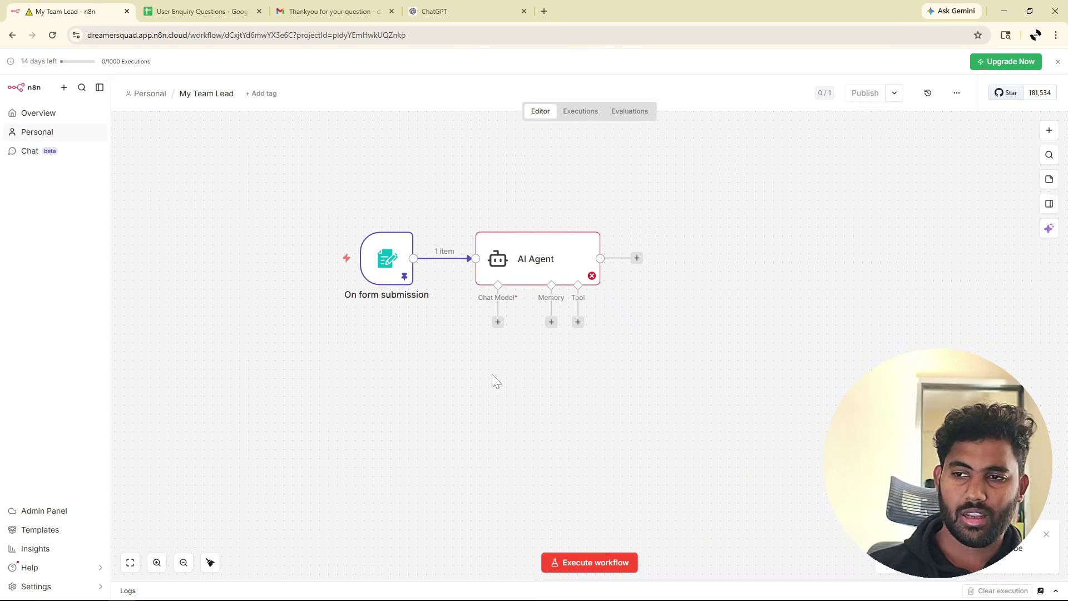
scroll(517, 337, "up", 7)
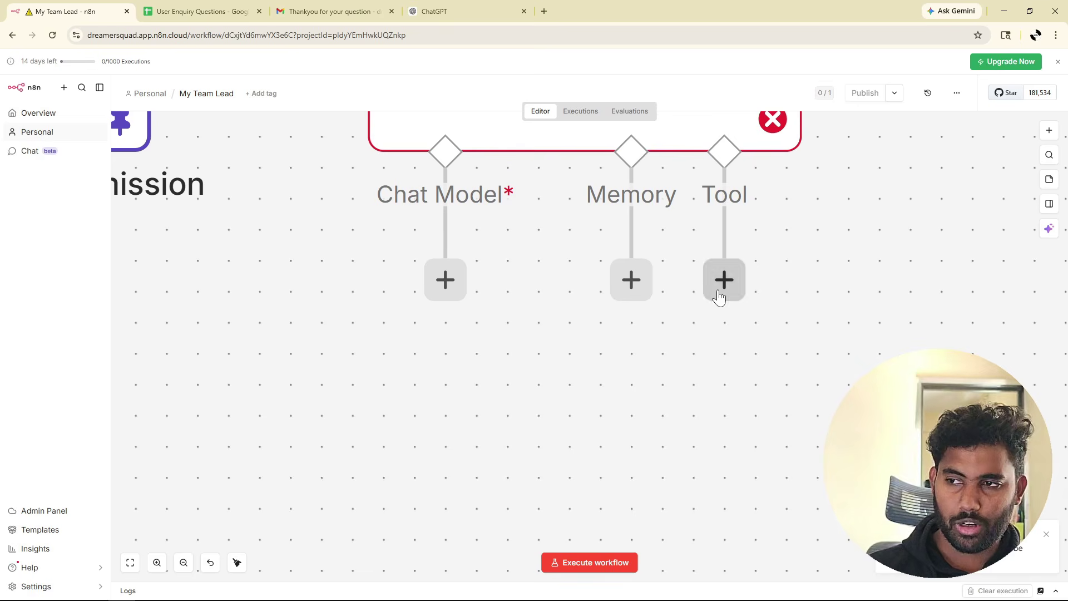
scroll(372, 377, "down", 1)
scroll(373, 375, "down", 1)
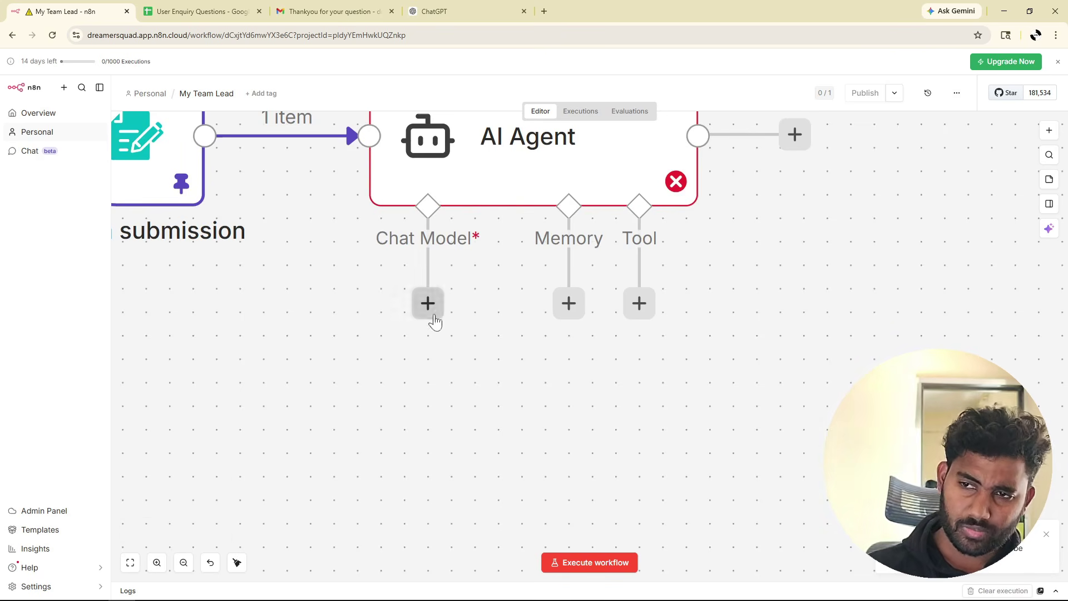
scroll(405, 405, "up", 2)
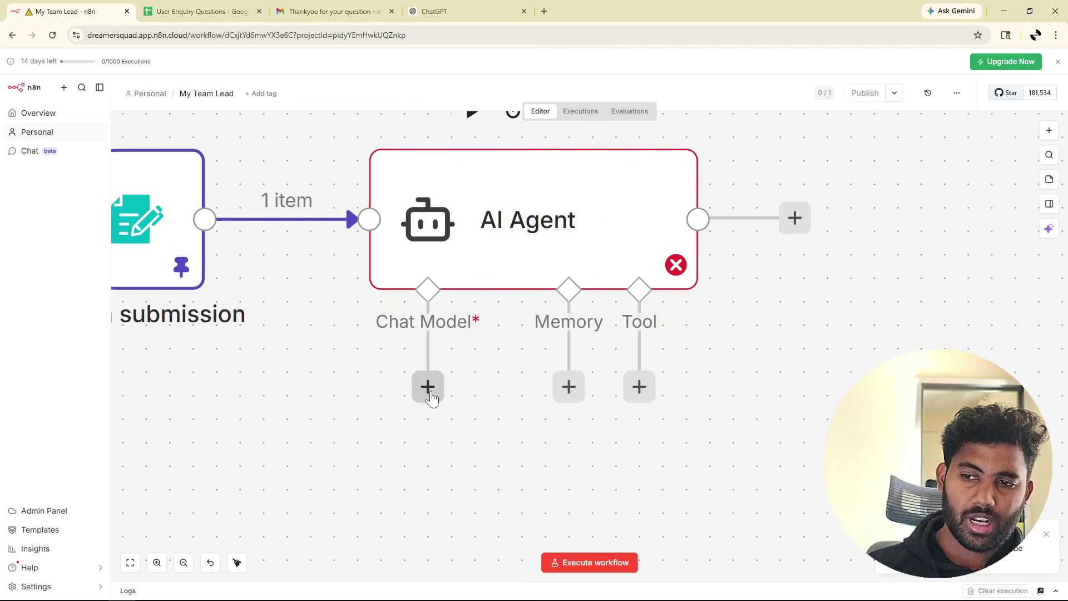
scroll(431, 392, "down", 1)
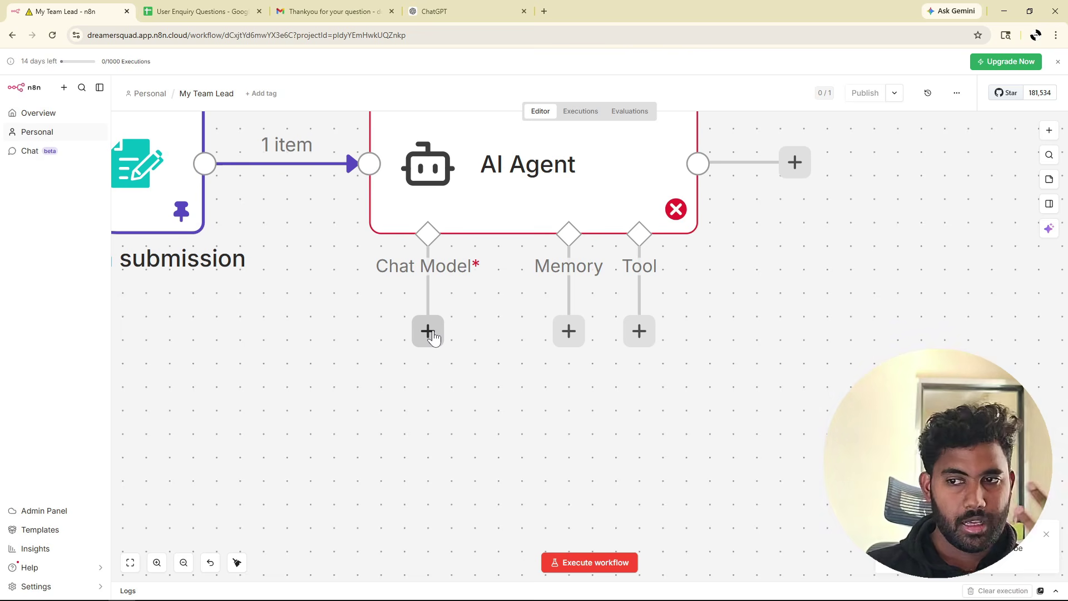
left_click(429, 333)
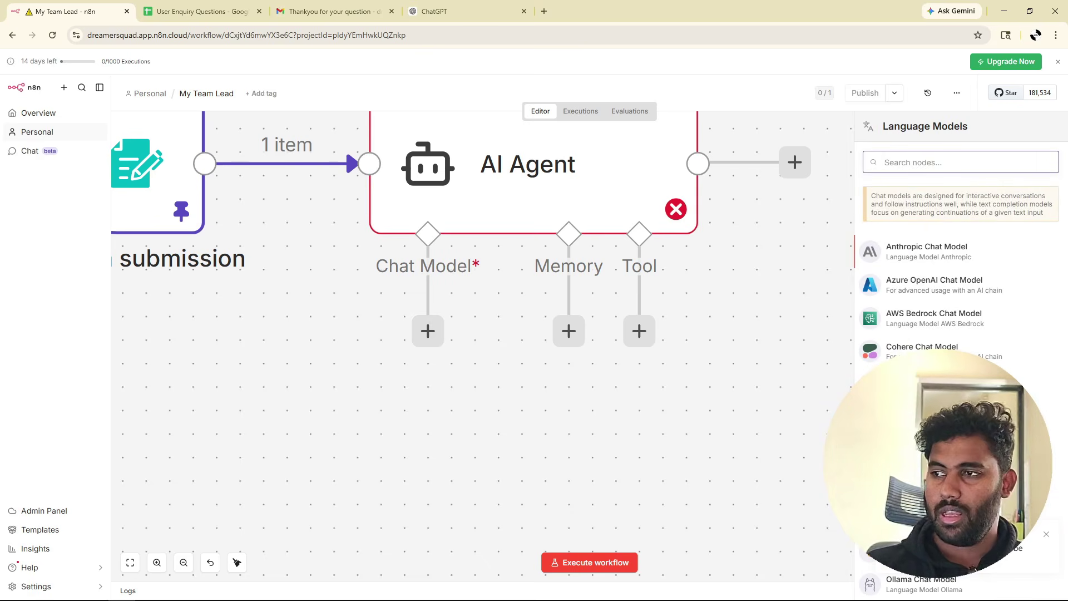
type("gemini")
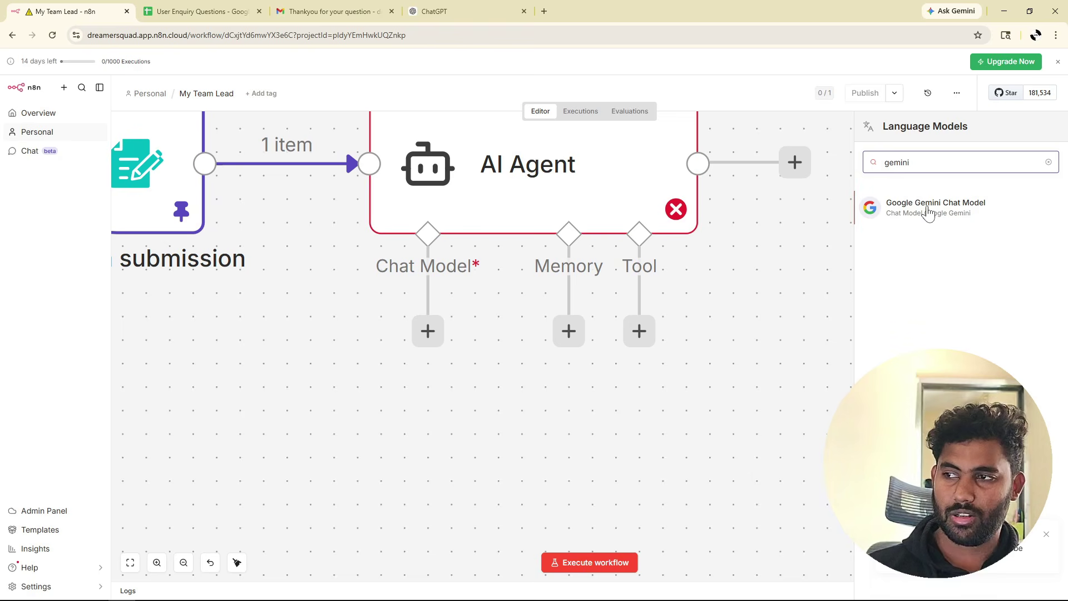
left_click(926, 213)
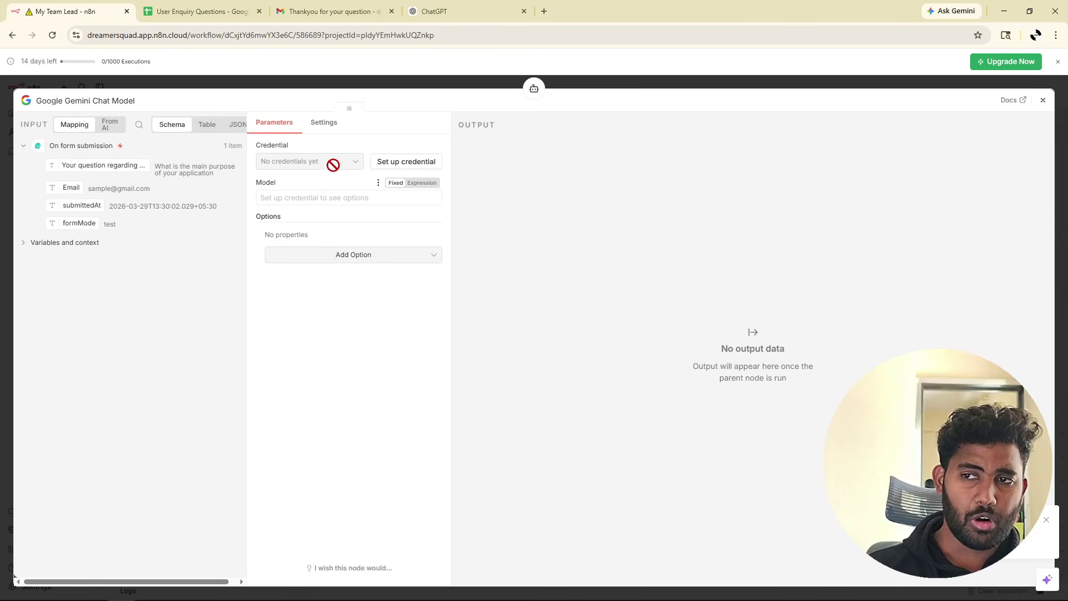
Search 'gemini api' and open Google AI Studio's API keys page, dismissing the spend-cap notice.
left_click(544, 11)
type("gemini api")
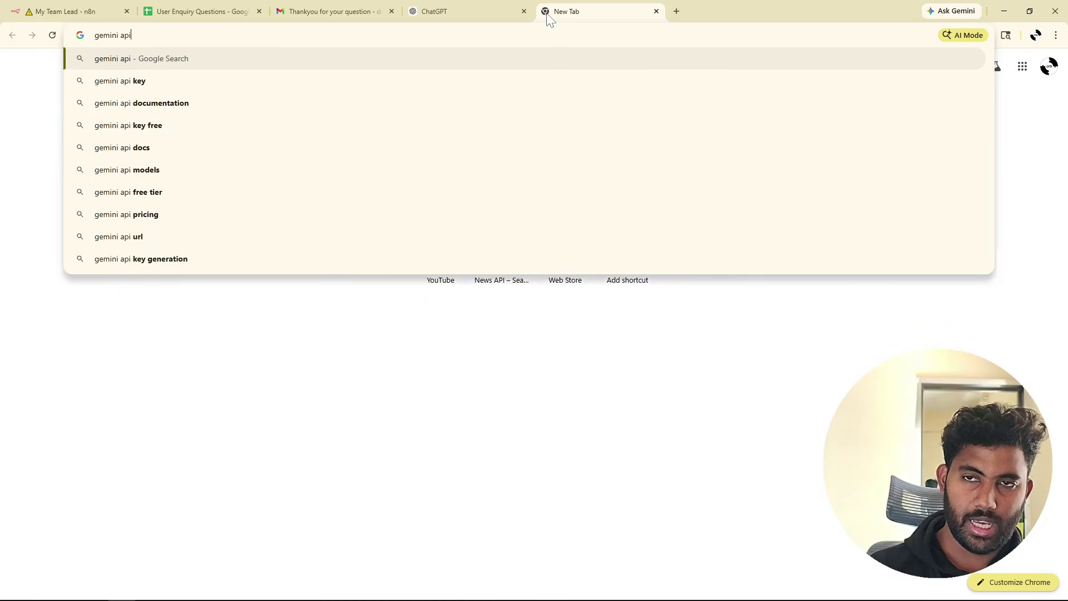
key("Return")
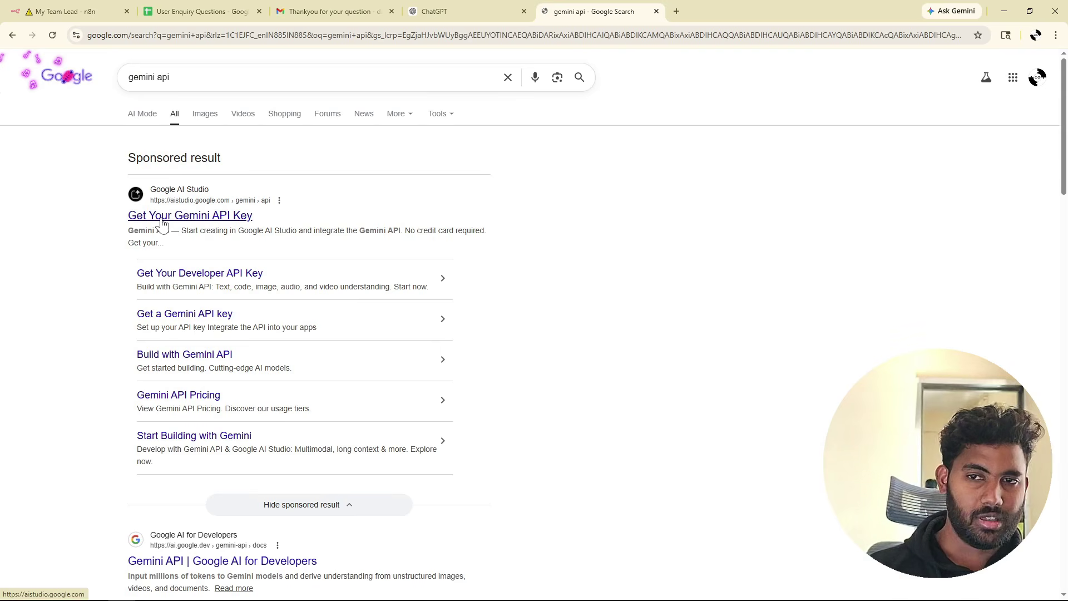
left_click(161, 217)
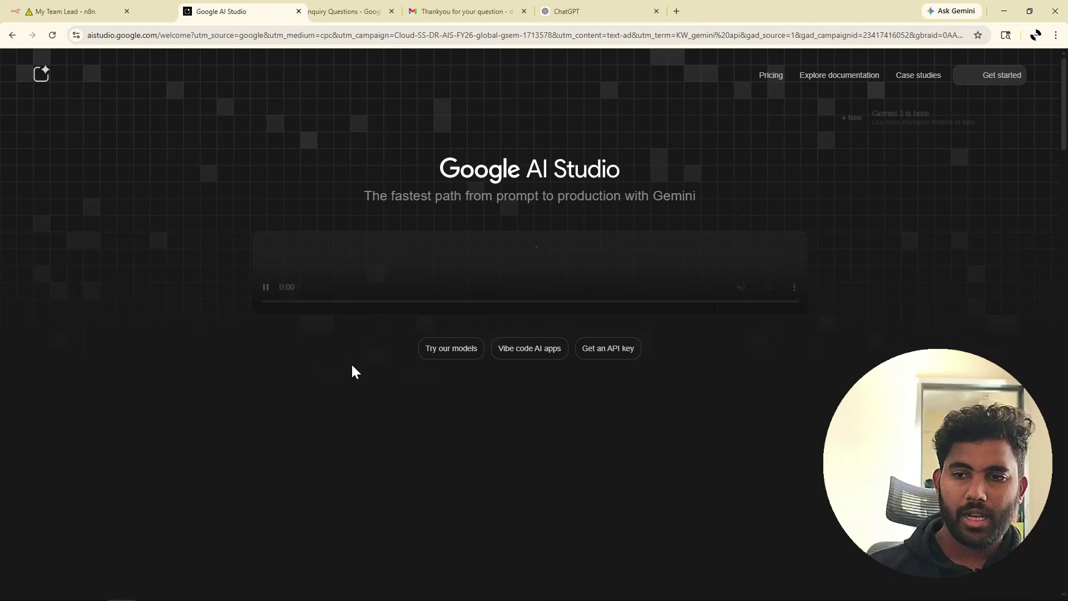
scroll(221, 383, "down", 5)
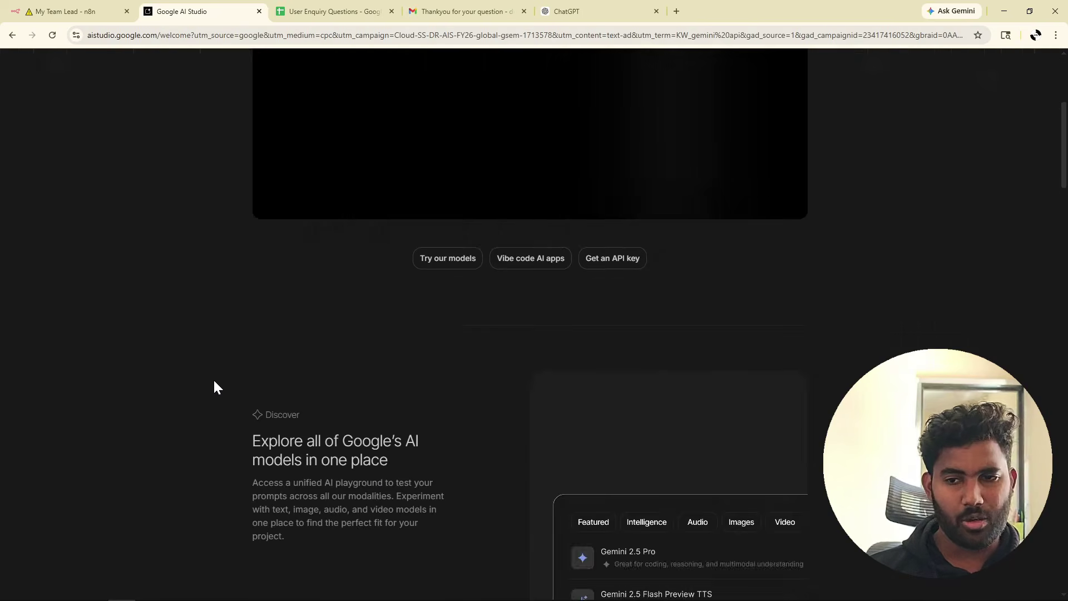
scroll(214, 383, "down", 10)
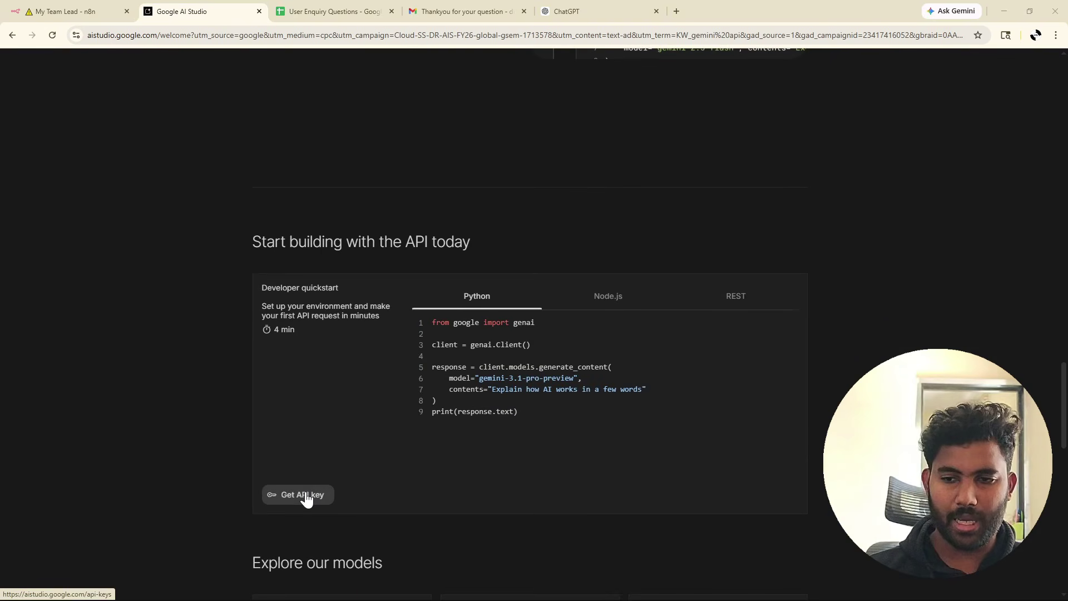
left_click(305, 492)
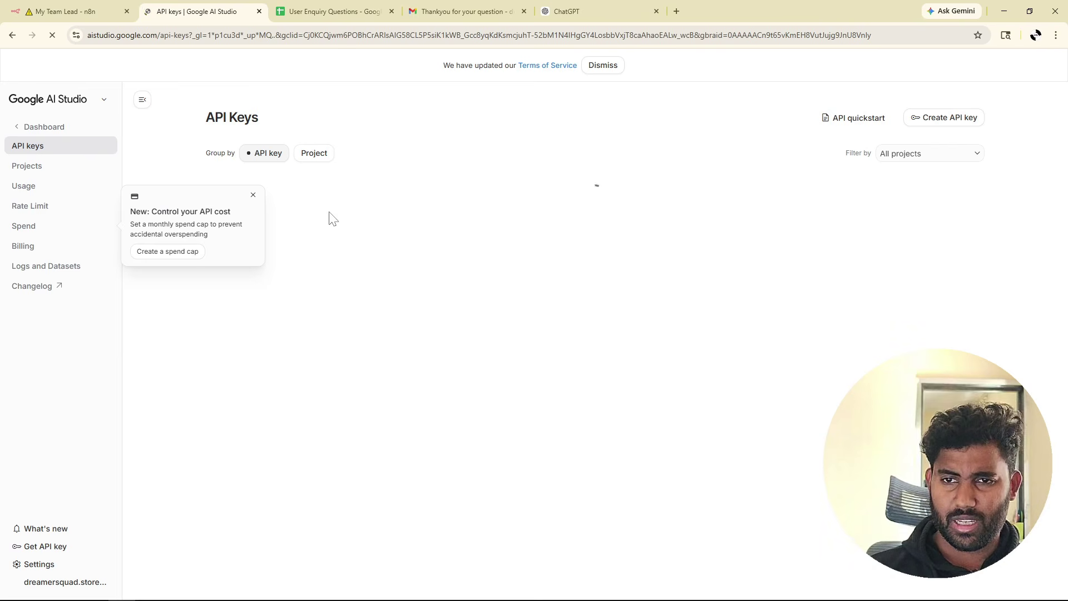
left_click(253, 195)
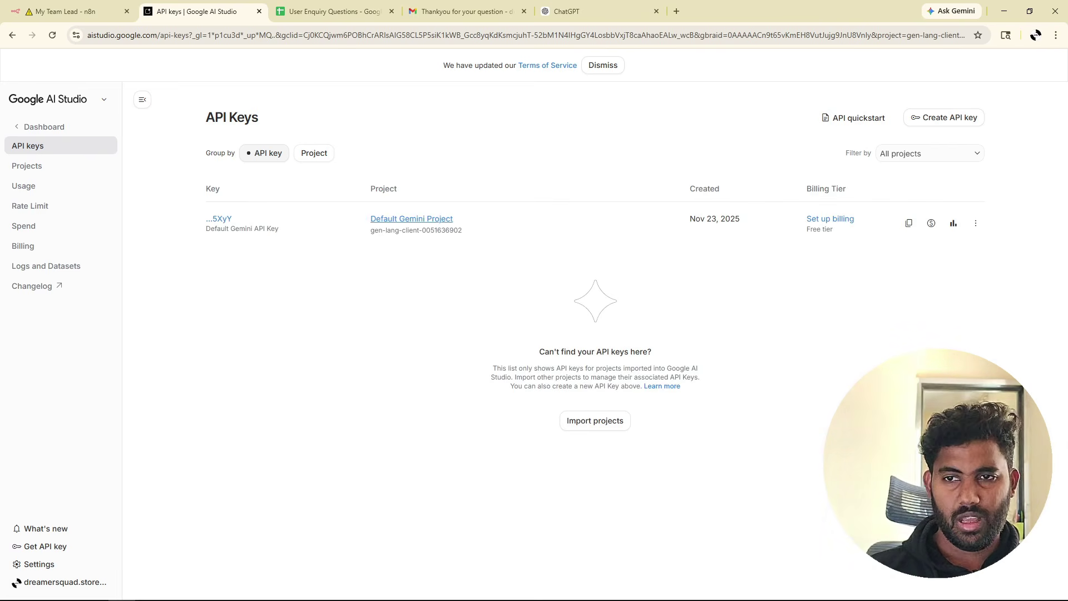
Create a new Gemini API key in the Default Gemini Project and copy it.
left_click(939, 124)
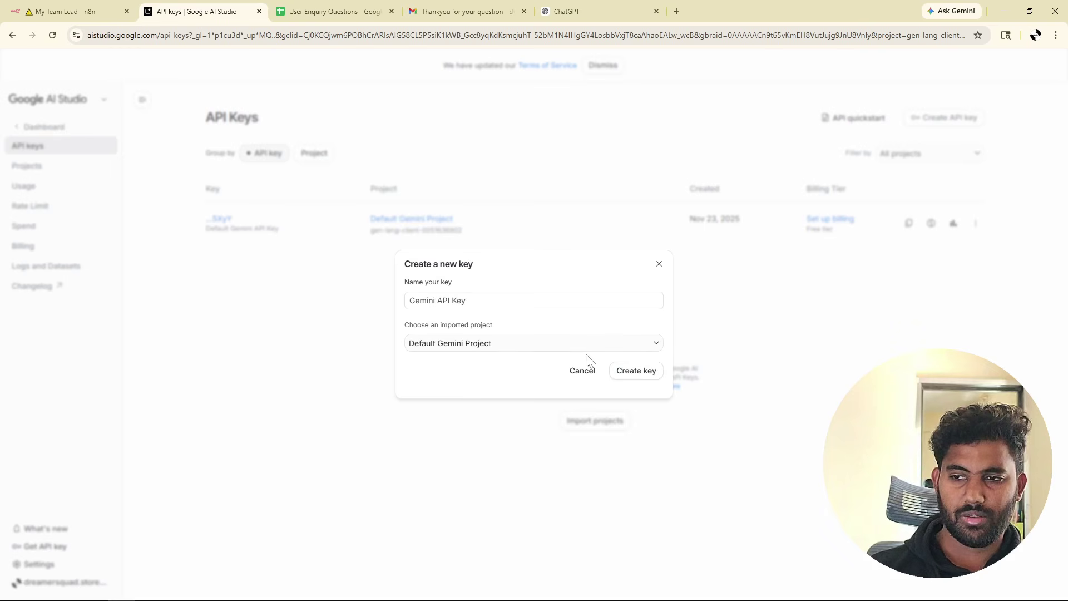
left_click(629, 371)
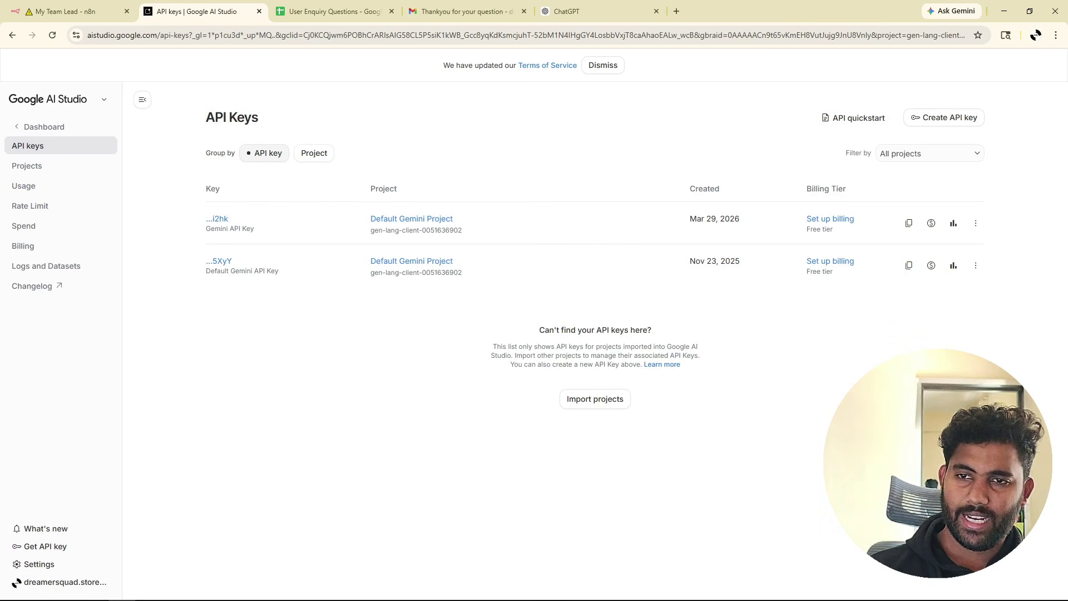
left_click(223, 219)
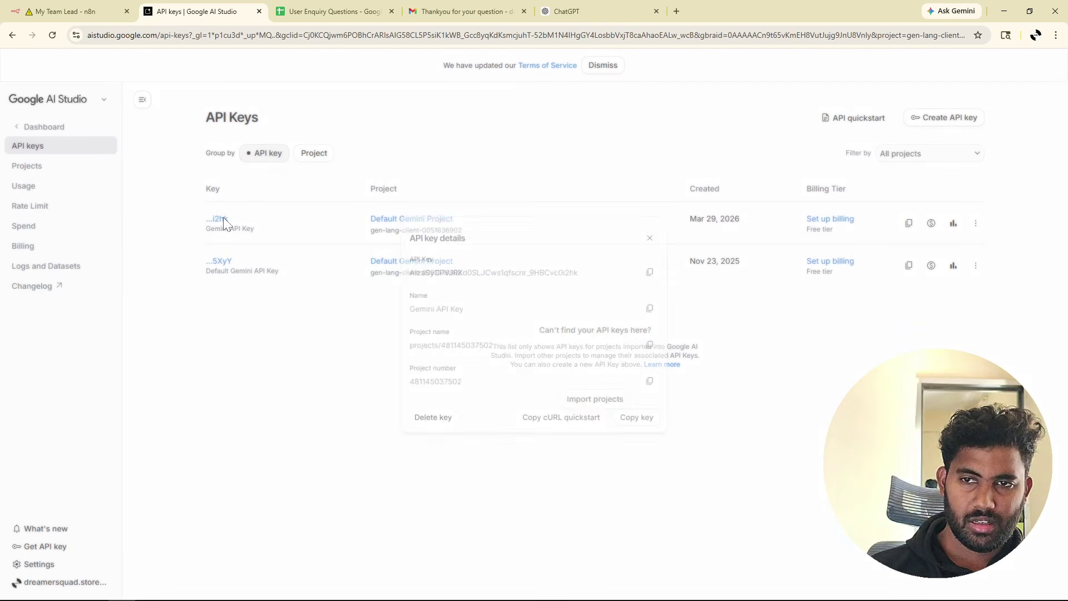
left_click(656, 272)
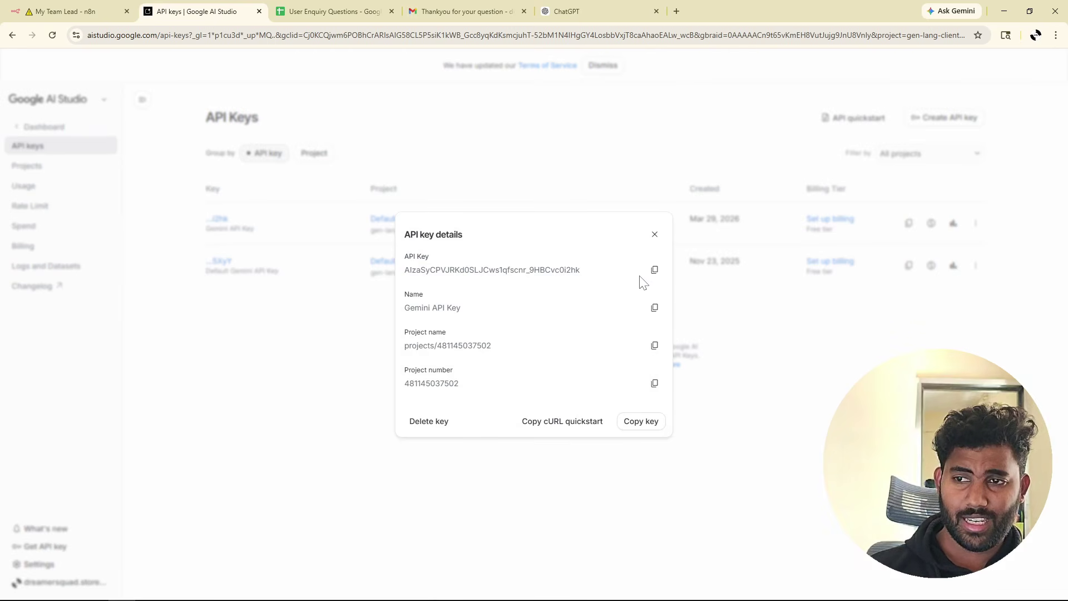
left_click(83, 5)
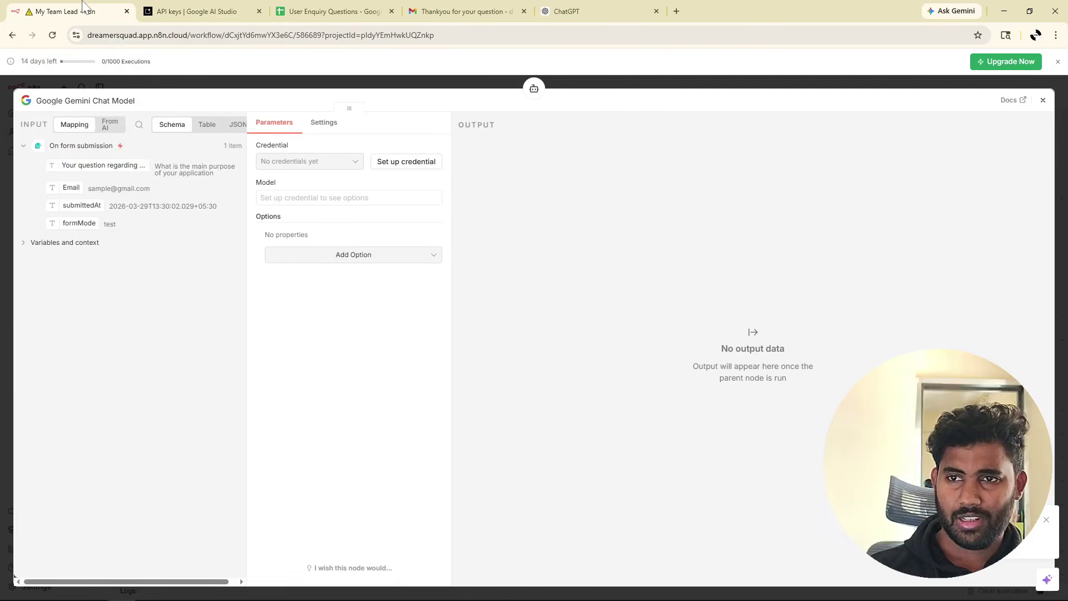
Create and save a Gemini credential from the pasted API key, declining browser password storage.
left_click(398, 166)
left_click(408, 322)
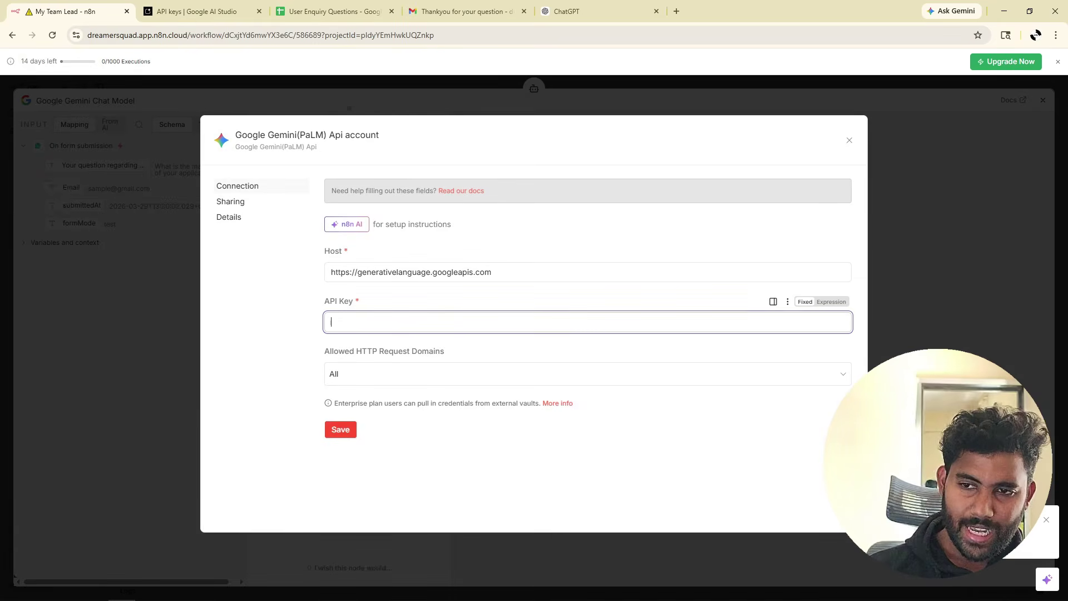
key("ctrl+v")
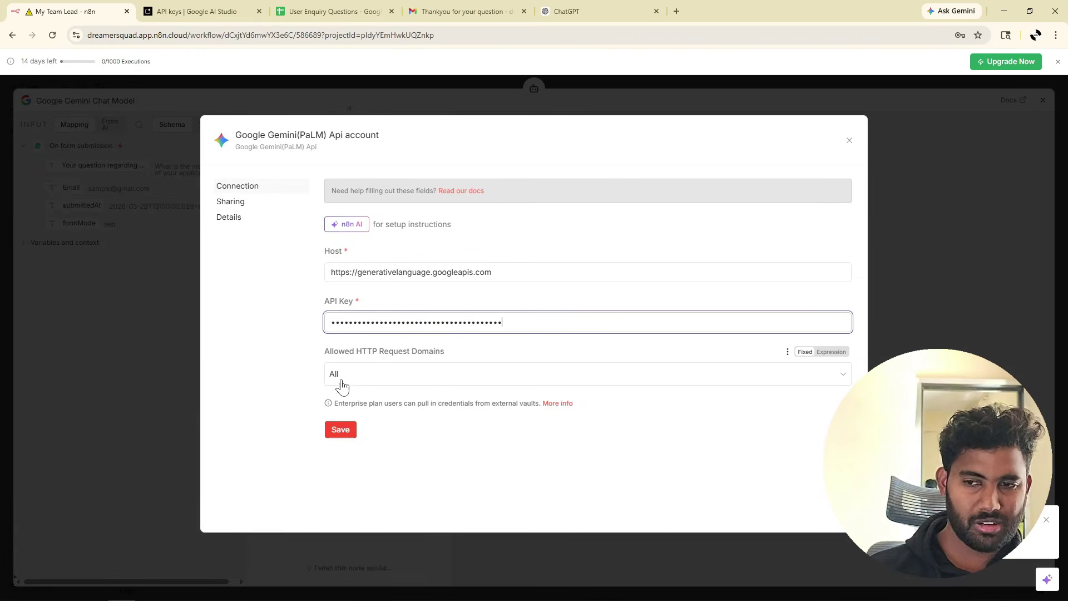
left_click(344, 434)
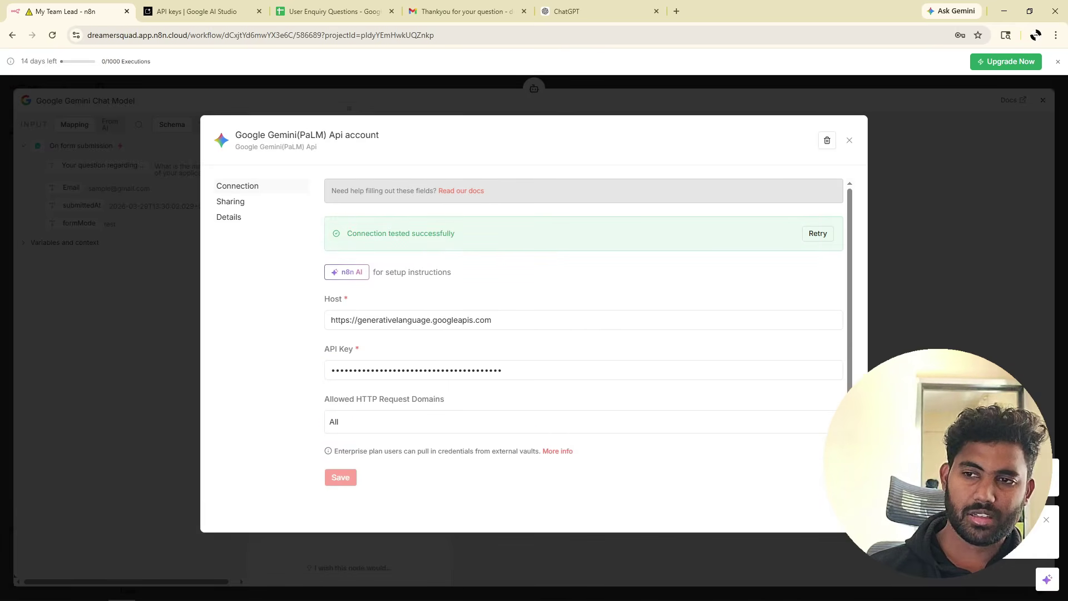
left_click(849, 141)
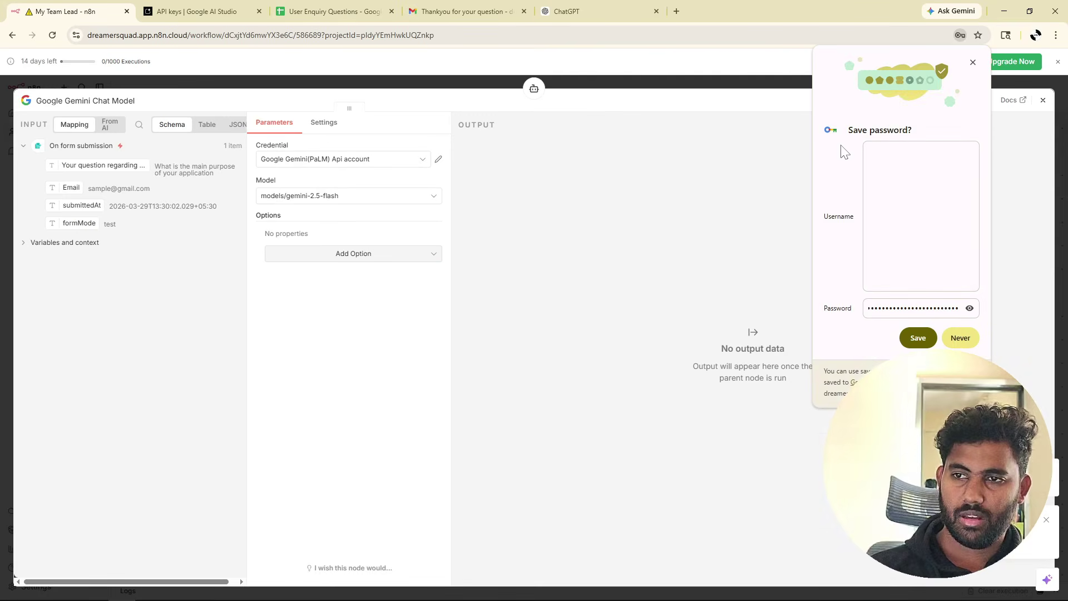
left_click(959, 337)
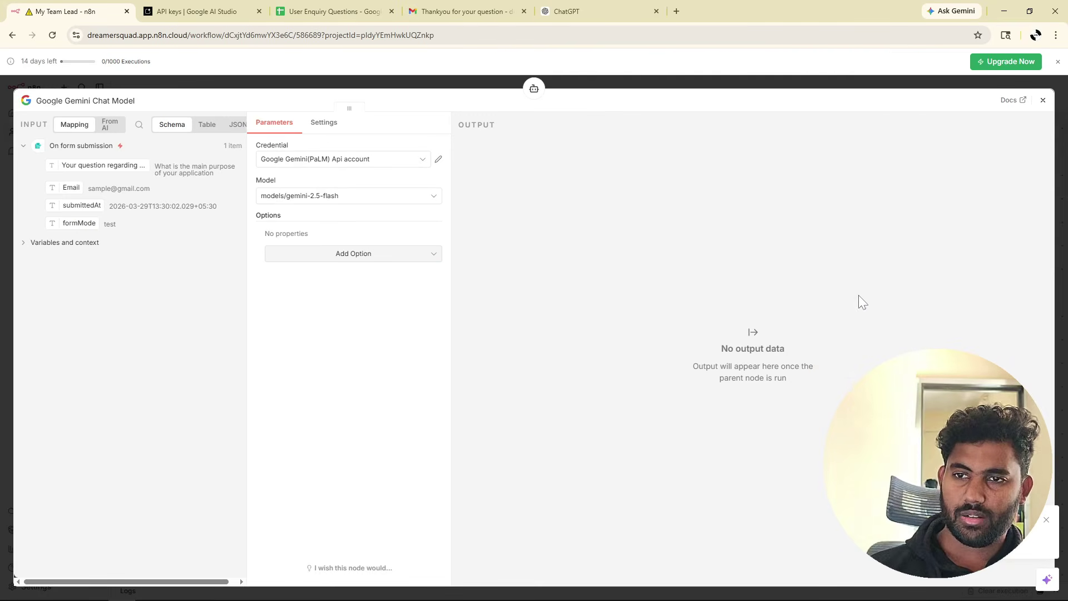
Keep models/gemini-2.5-flash as the model and review the node's options and settings.
left_click(334, 201)
left_click(336, 202)
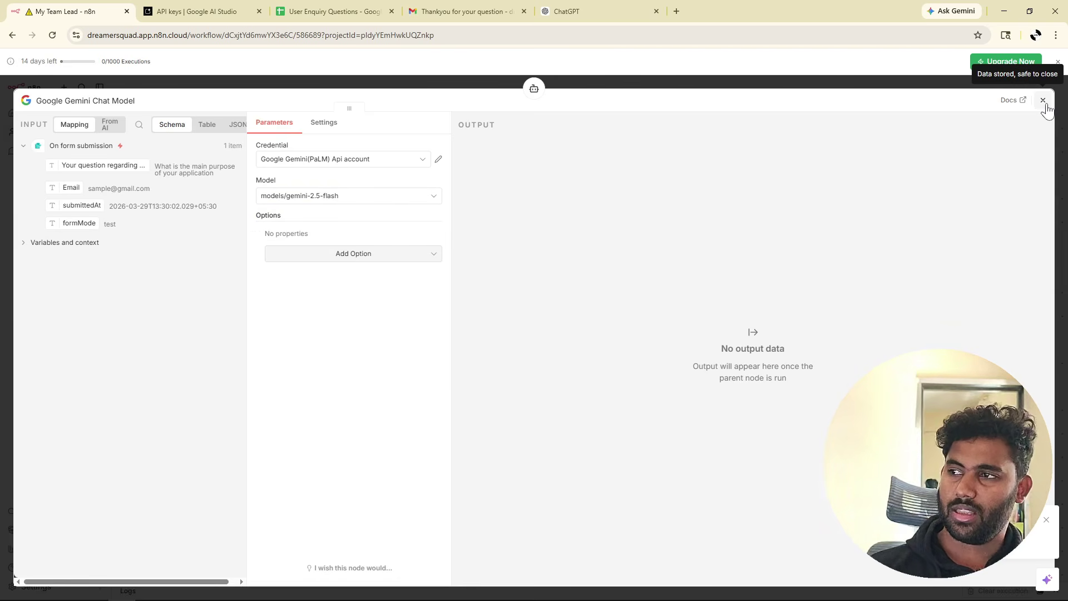
left_click(429, 255)
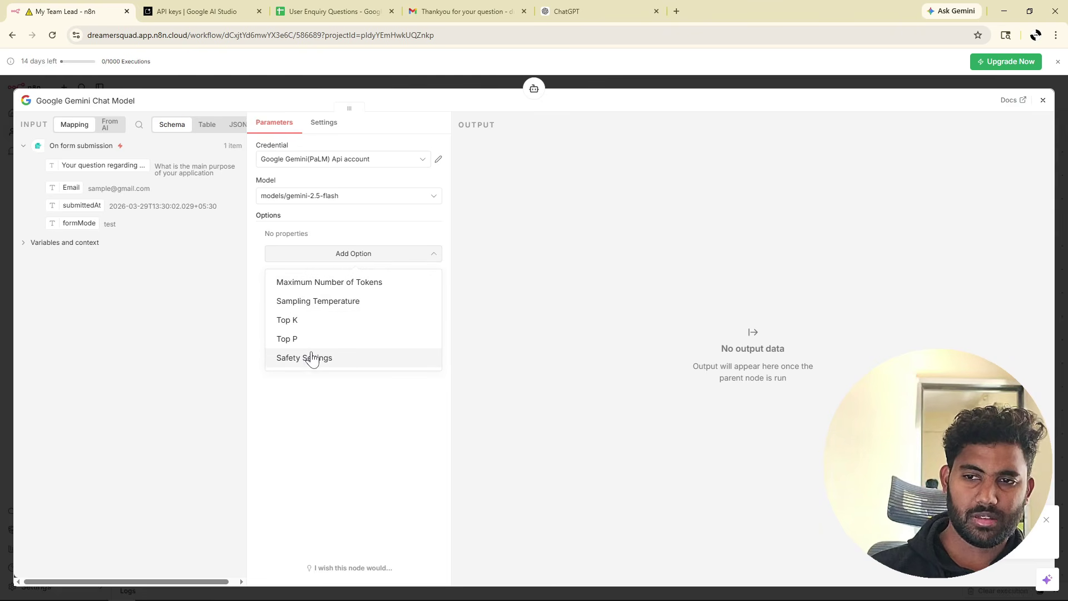
left_click(296, 421)
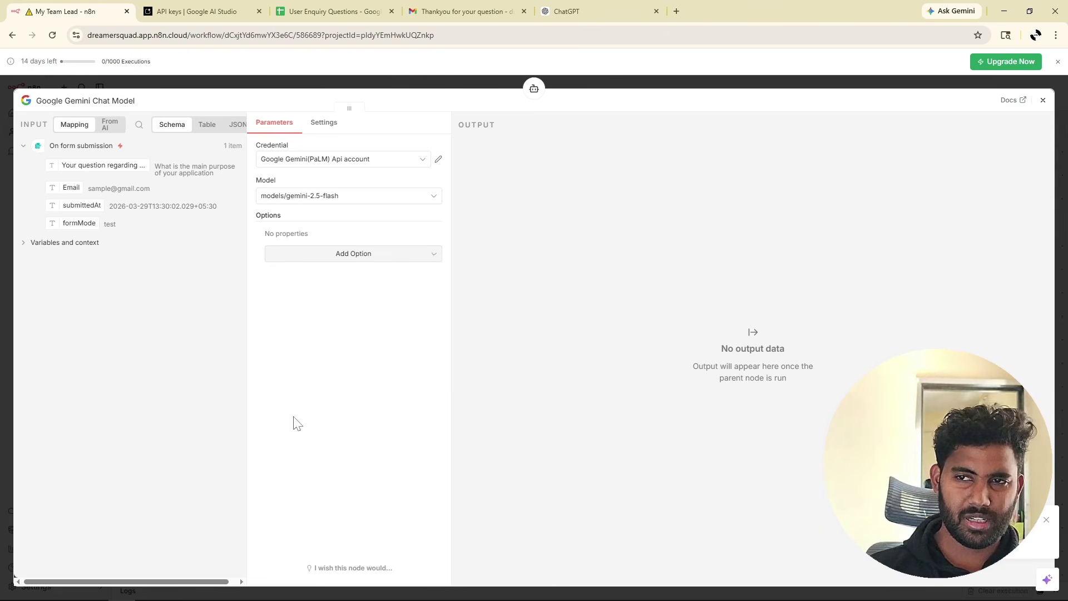
left_click(324, 130)
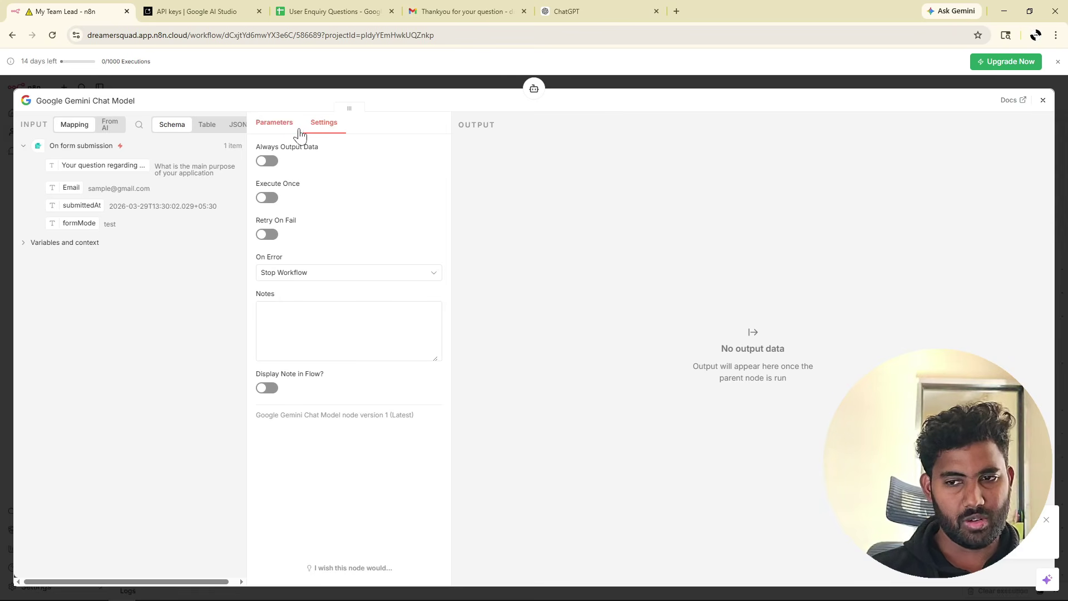
left_click(282, 132)
Attach a Simple Memory node to the AI Agent's Memory slot.
left_click(1042, 103)
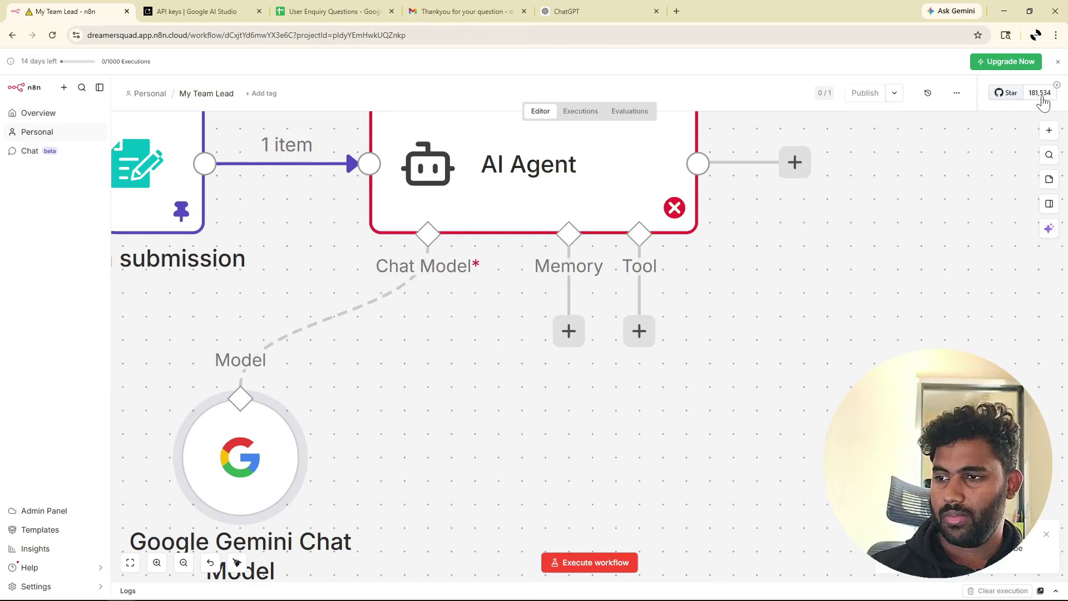
scroll(449, 347, "down", 3)
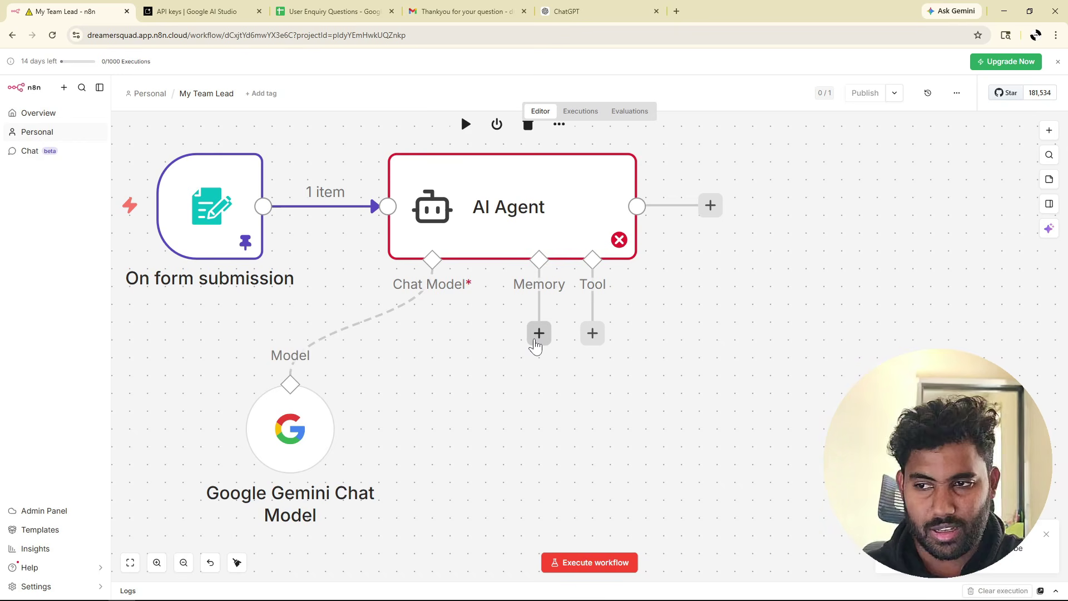
left_click(538, 335)
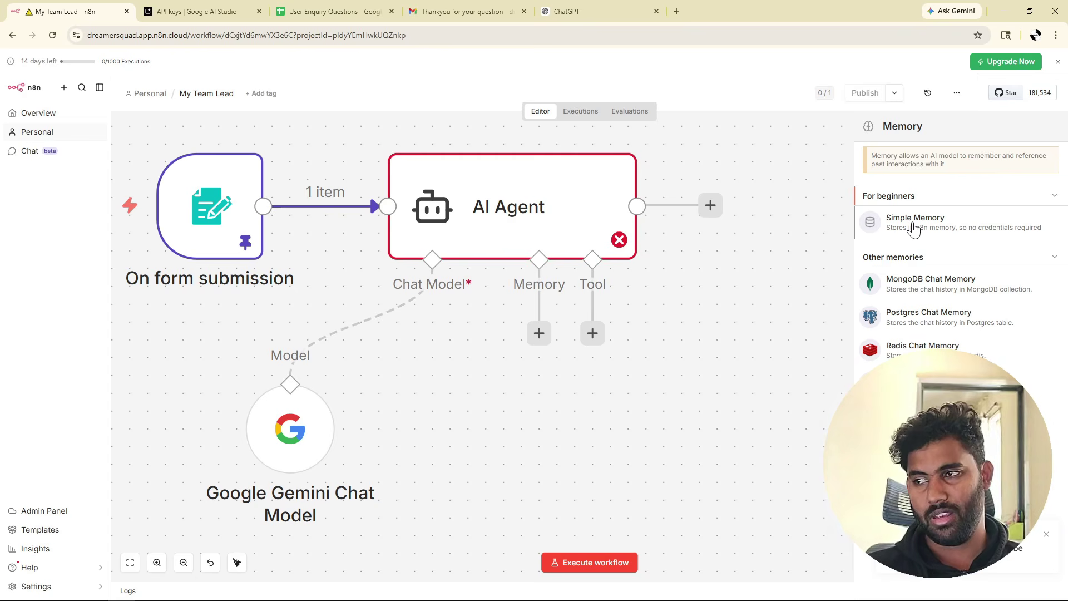
left_click(912, 225)
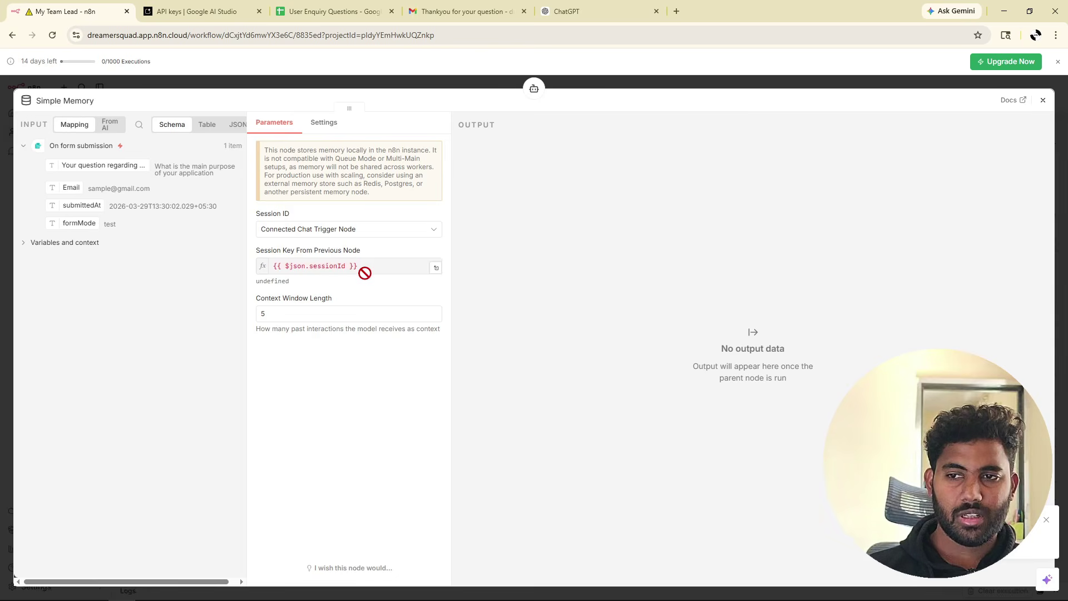
Set the memory's Session ID to Define below, keyed on the form's question field.
left_click(400, 231)
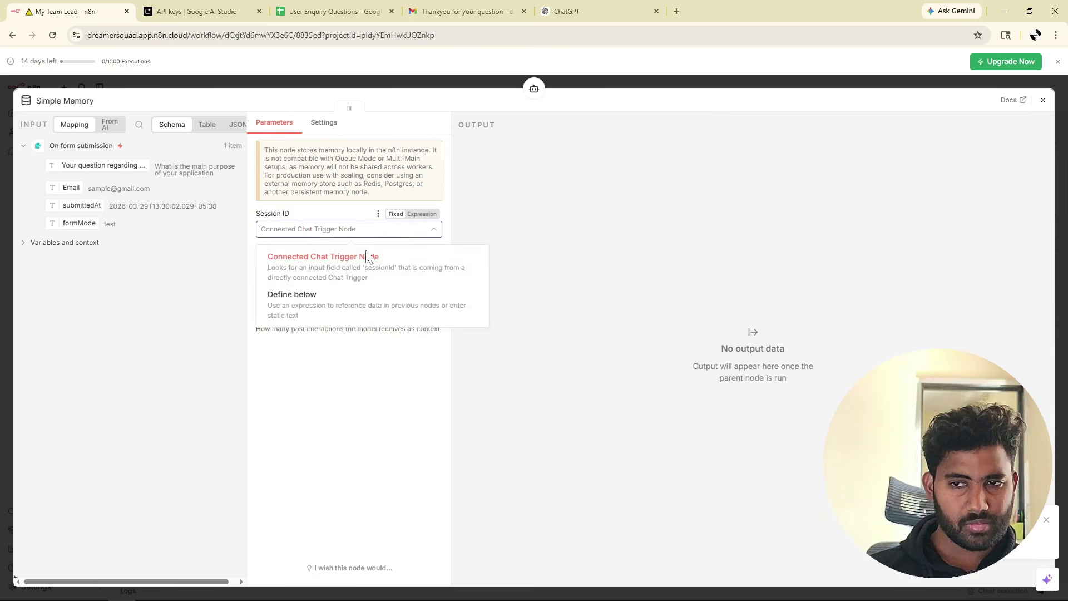
left_click(313, 307)
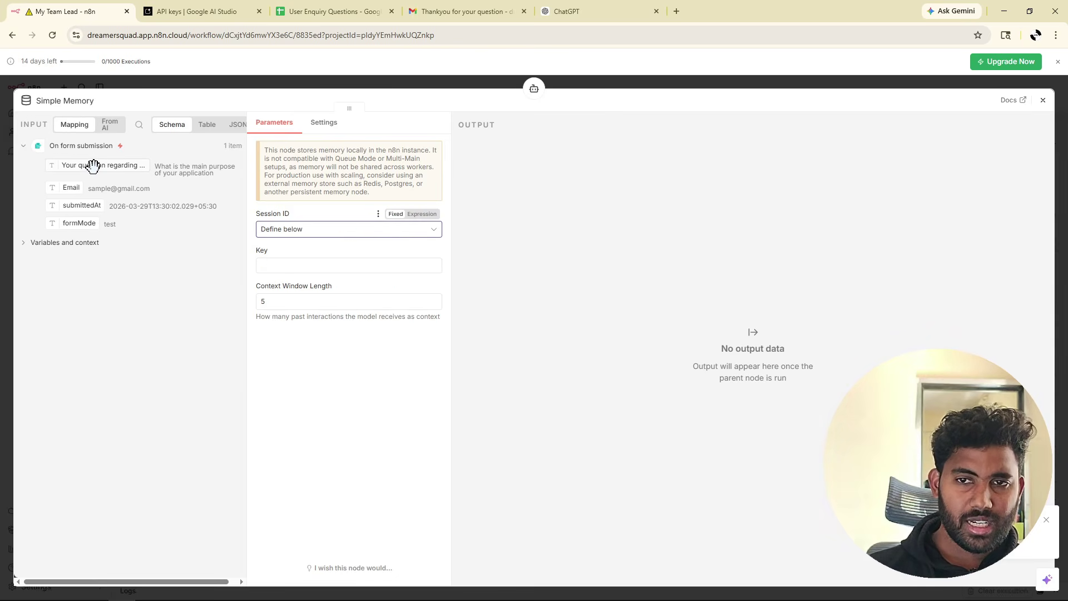
left_click_drag(92, 165, 311, 267)
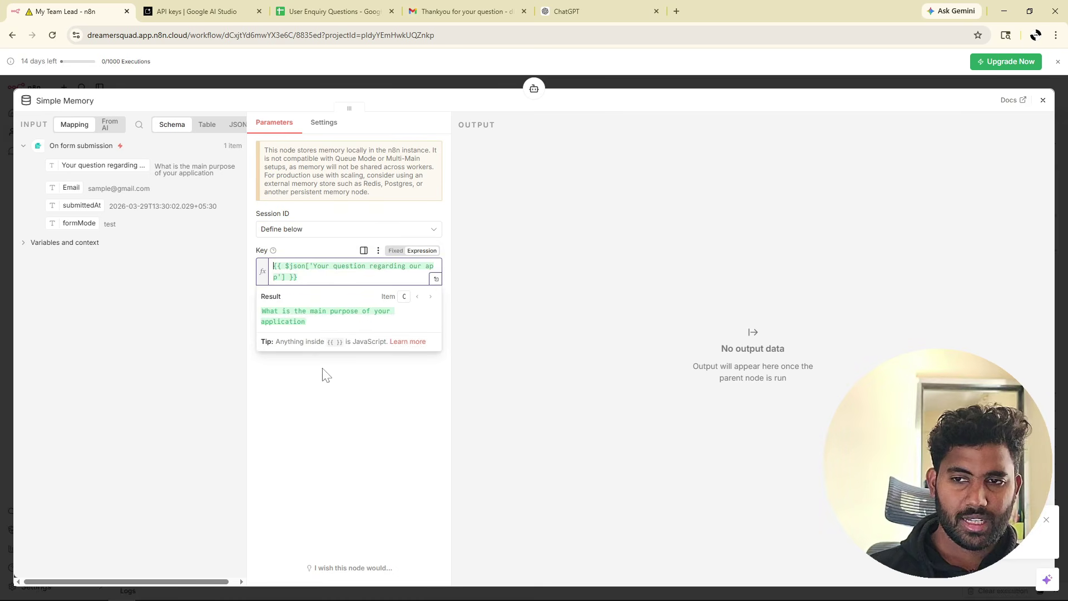
left_click(302, 382)
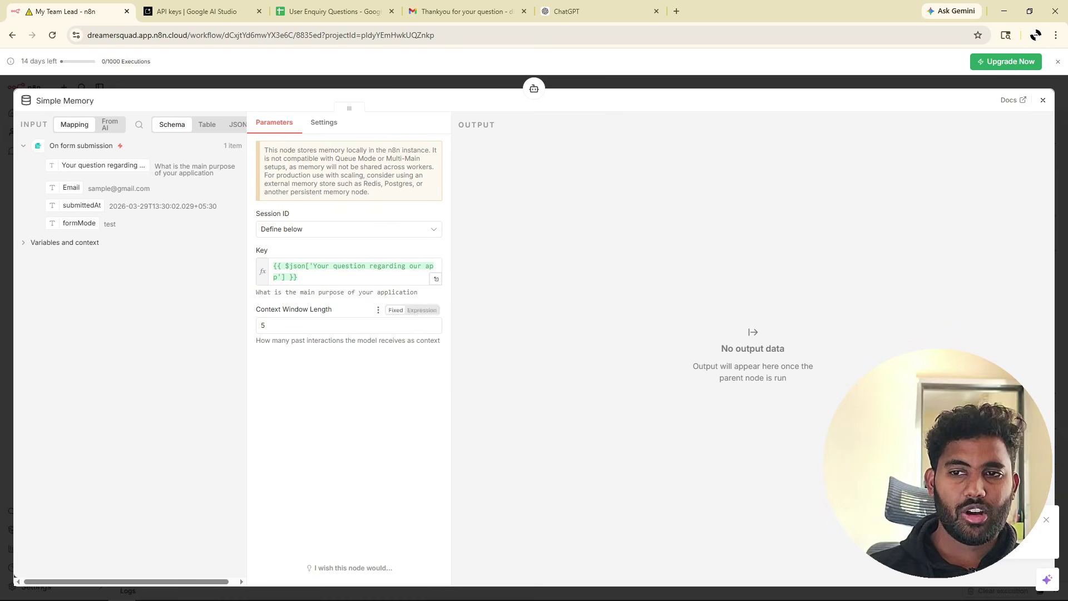
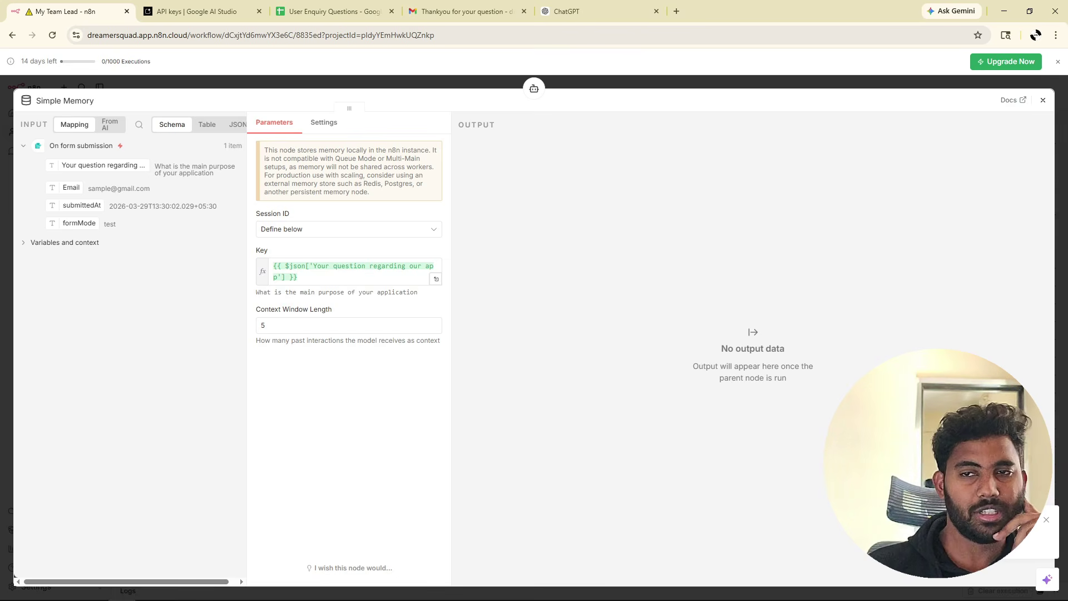
Close the Simple Memory panel and zoom out to see the whole workflow.
left_click(1042, 100)
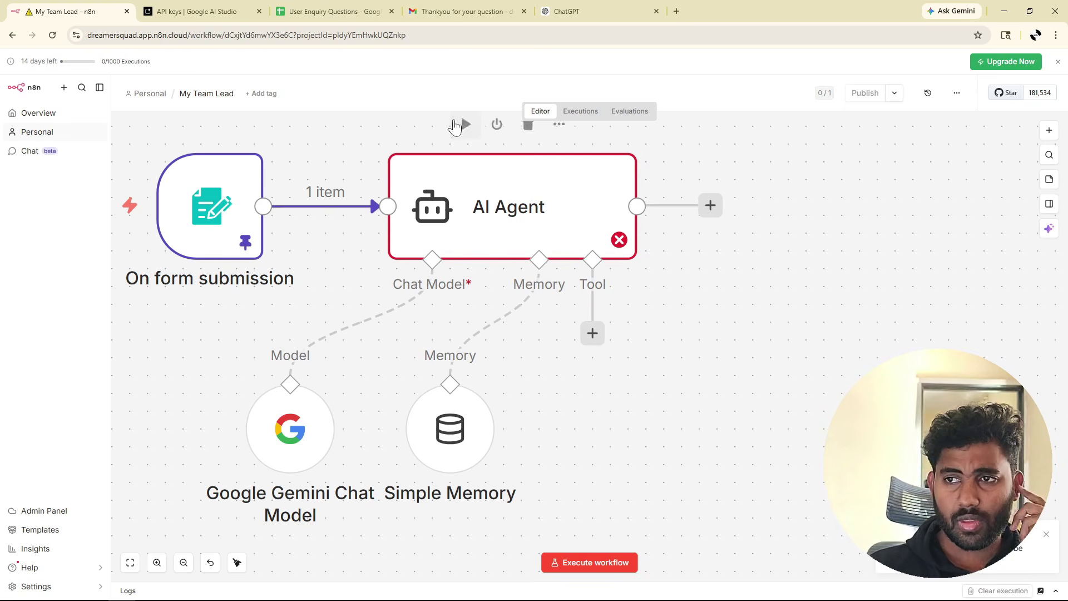
scroll(535, 379, "down", 3)
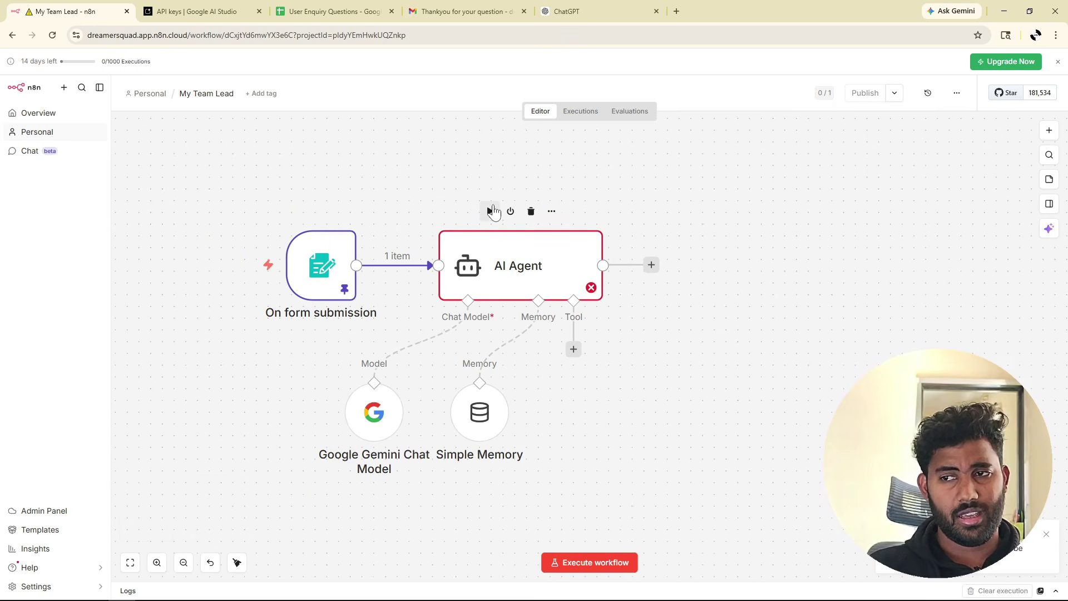
Run the AI Agent step, open it, and highlight part of its SmartAssist answer.
left_click(489, 210)
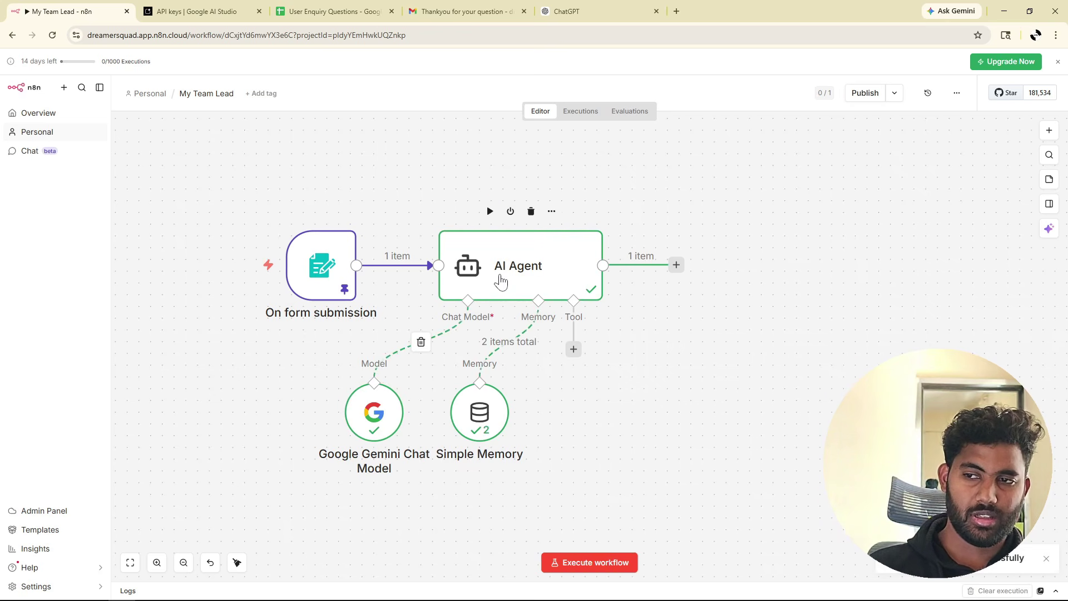
double_click(539, 270)
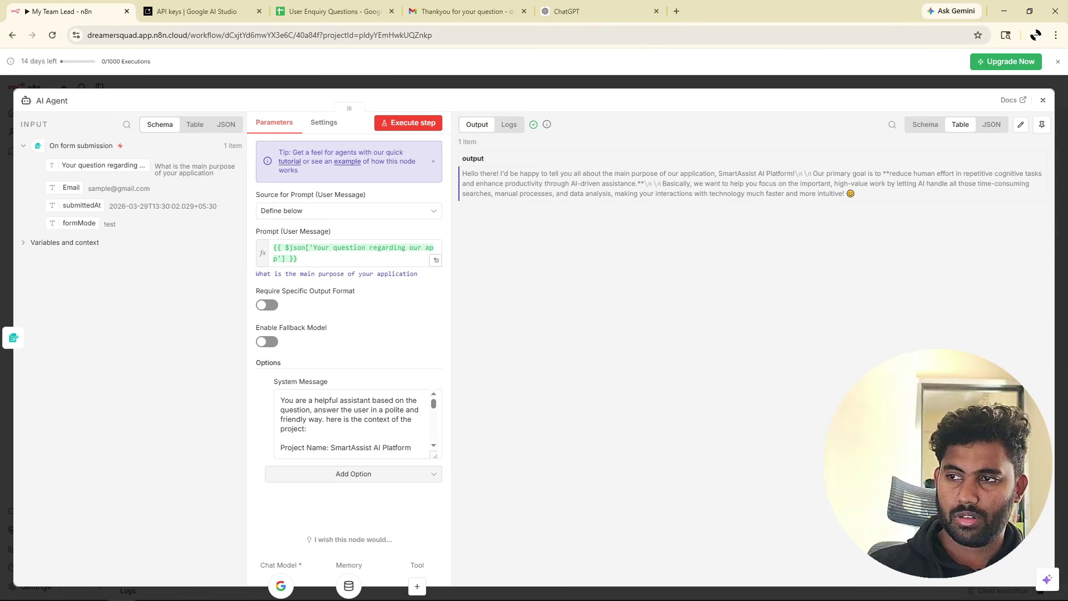
left_click_drag(822, 173, 632, 183)
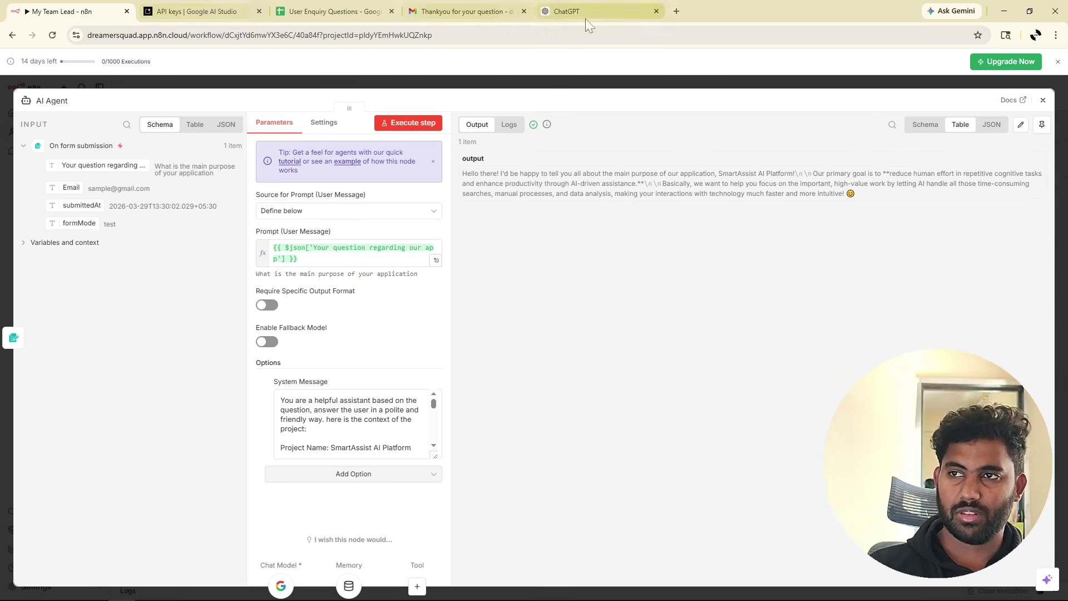
left_click(603, 18)
scroll(524, 265, "up", 15)
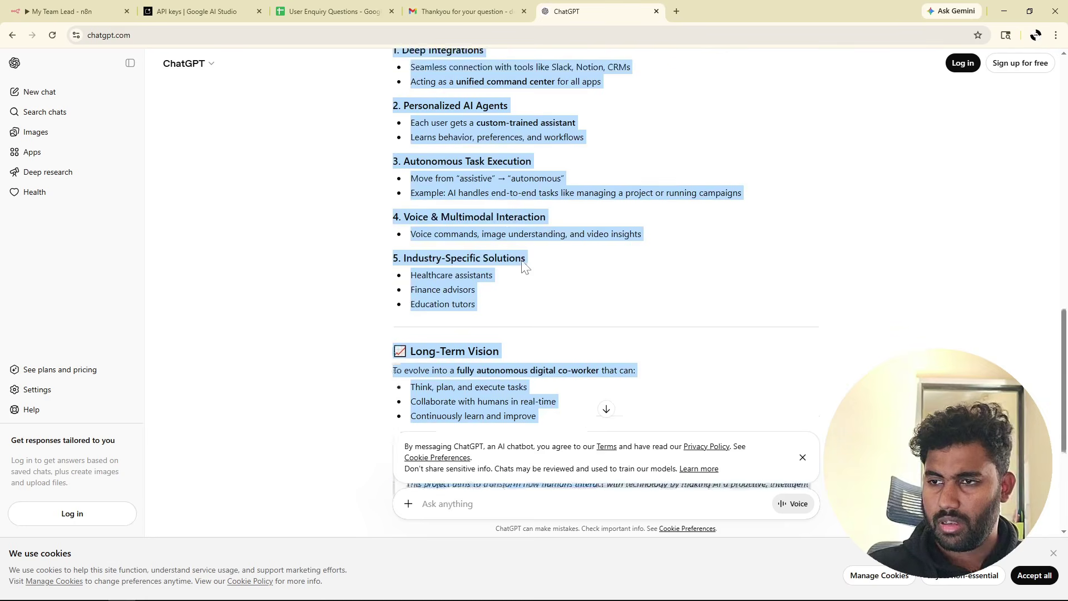
scroll(522, 261, "up", 1)
left_click(521, 259)
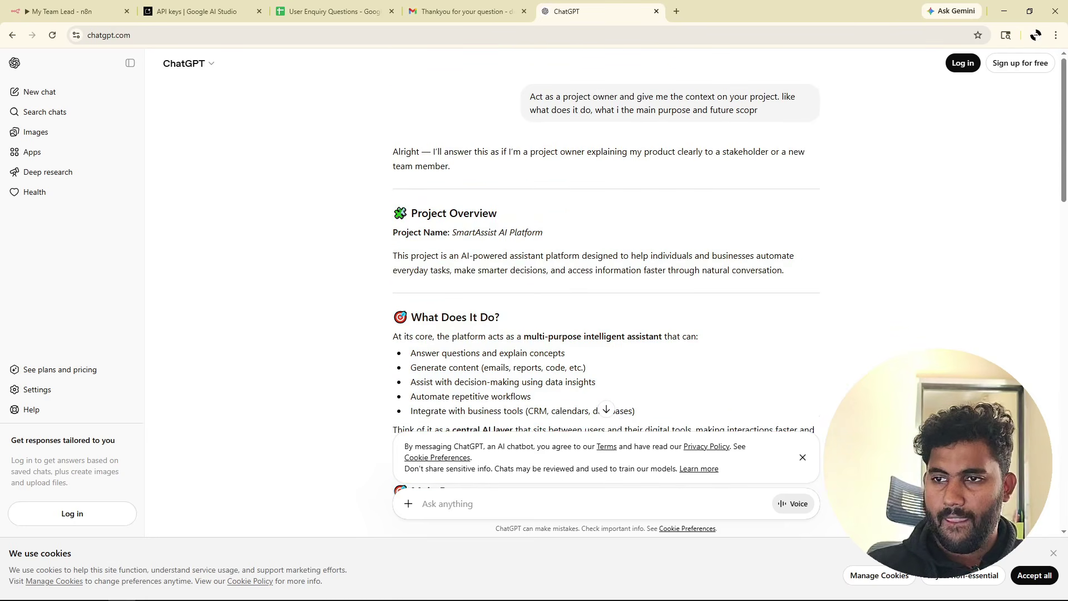
left_click_drag(397, 256, 795, 275)
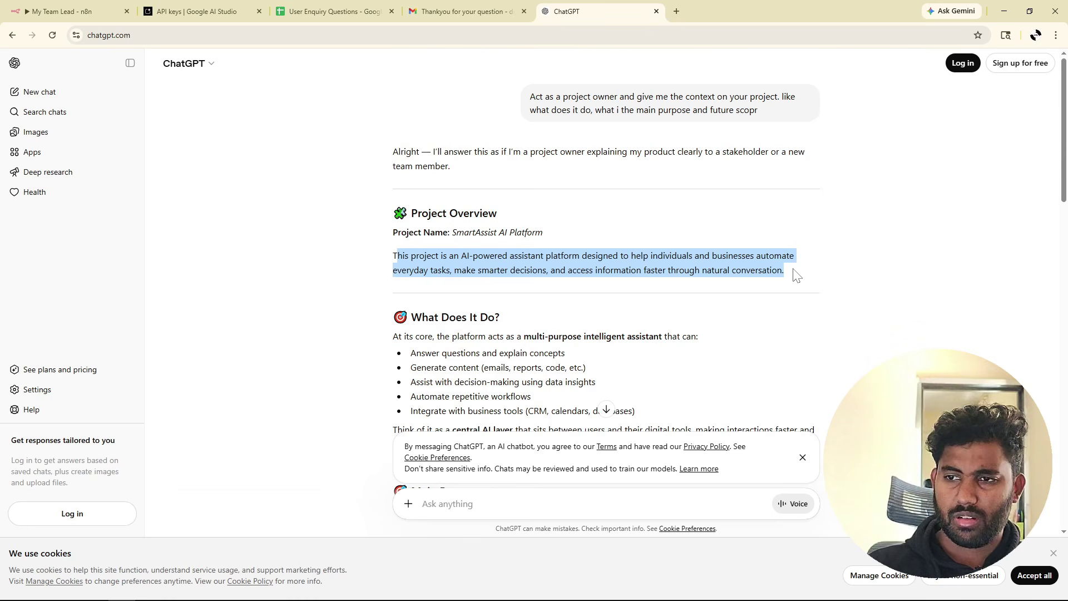
left_click(105, 14)
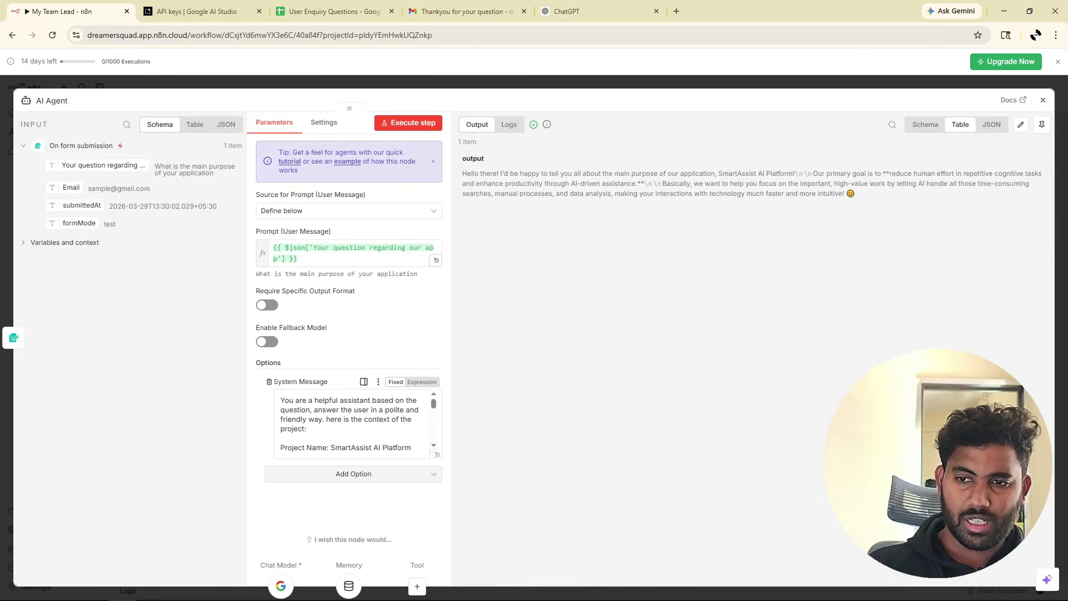
Scroll through the AI Agent's system message, then close the AI Agent panel.
left_click(307, 428)
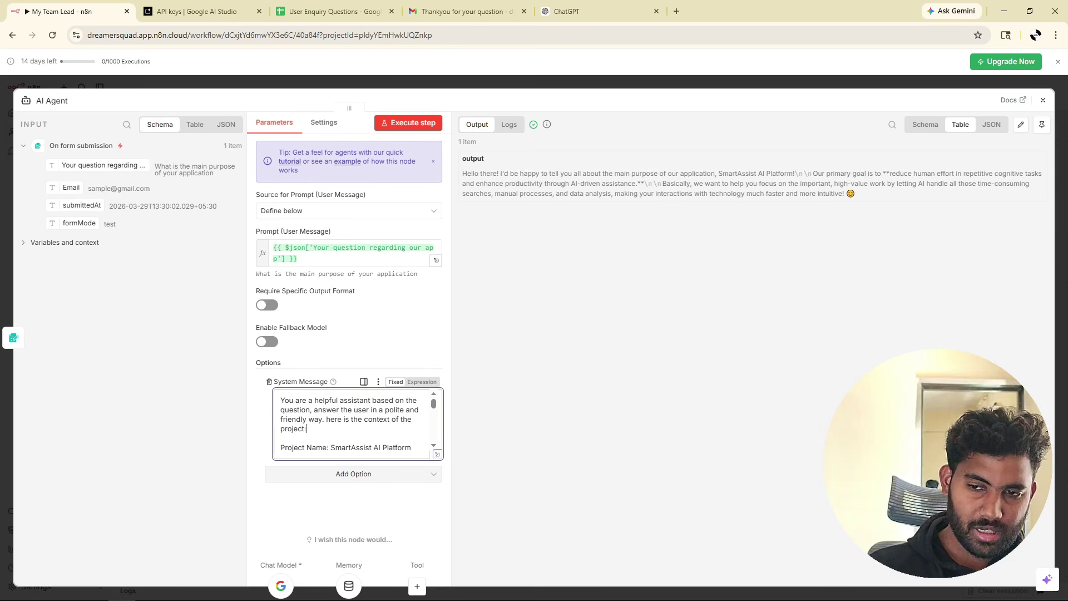
scroll(353, 424, "down", 8)
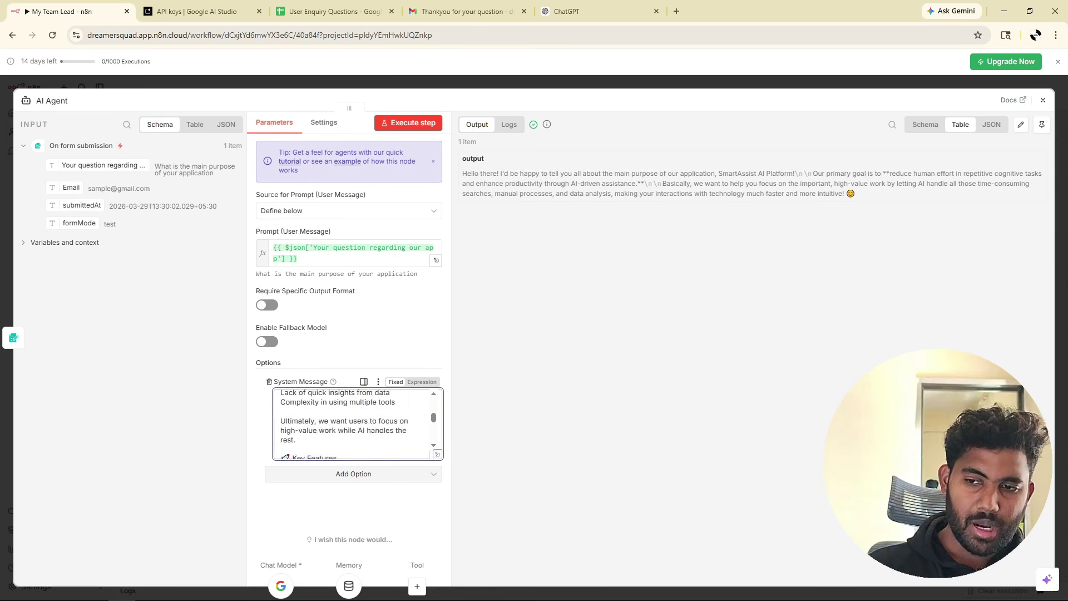
scroll(353, 423, "down", 5)
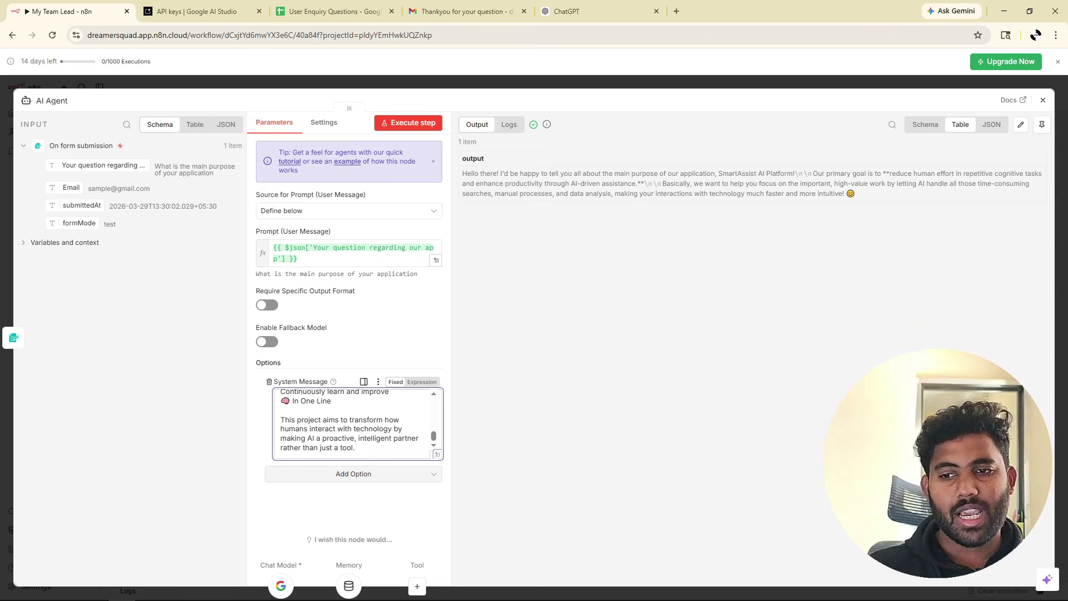
left_click(1043, 100)
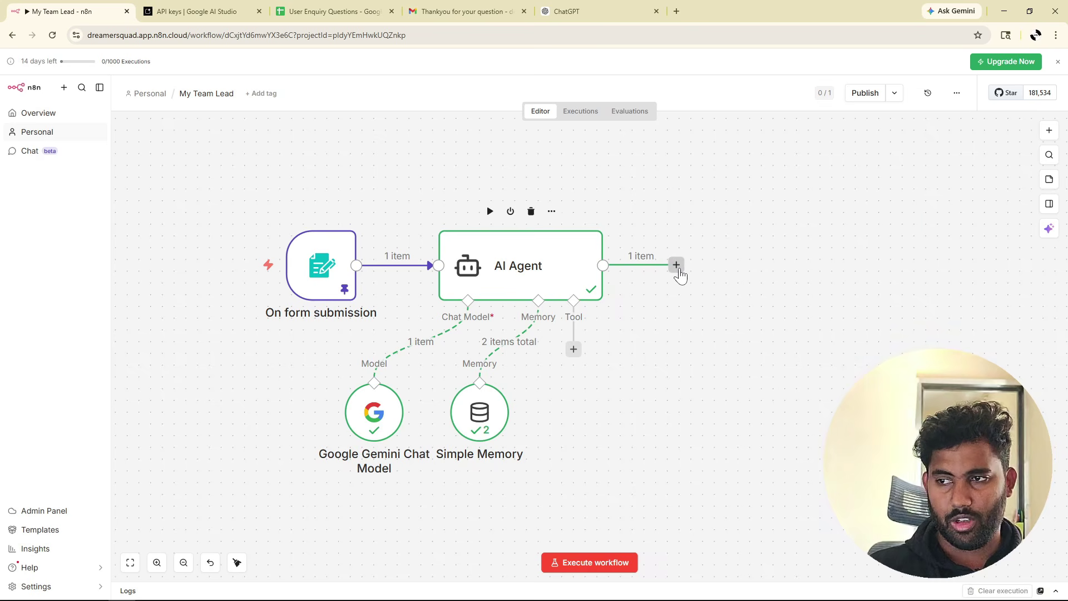
Add a Gmail 'Send a message' node after the AI Agent.
left_click(677, 267)
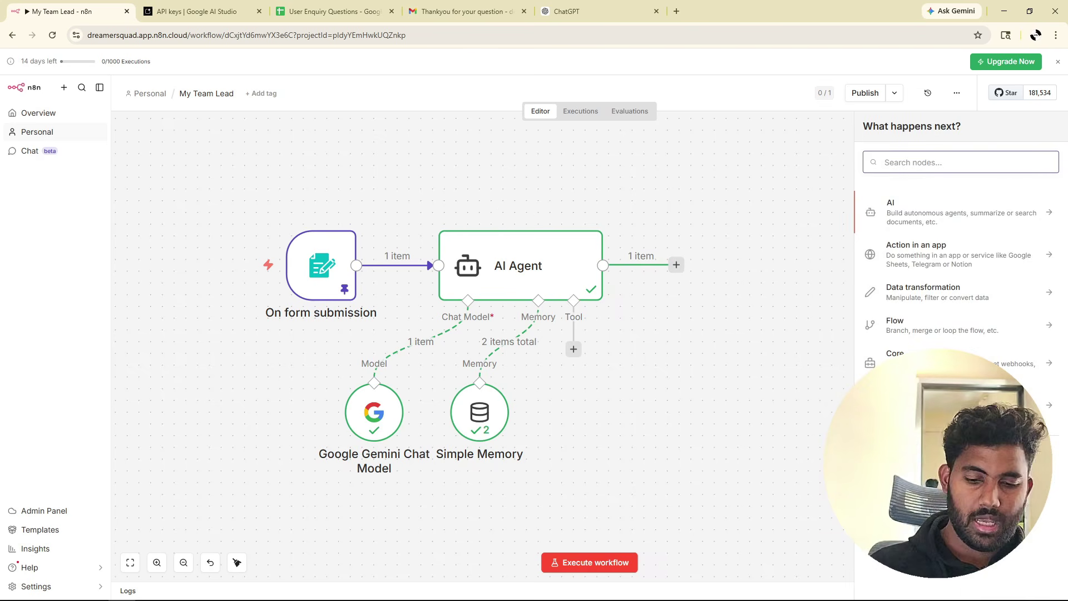
type("mai")
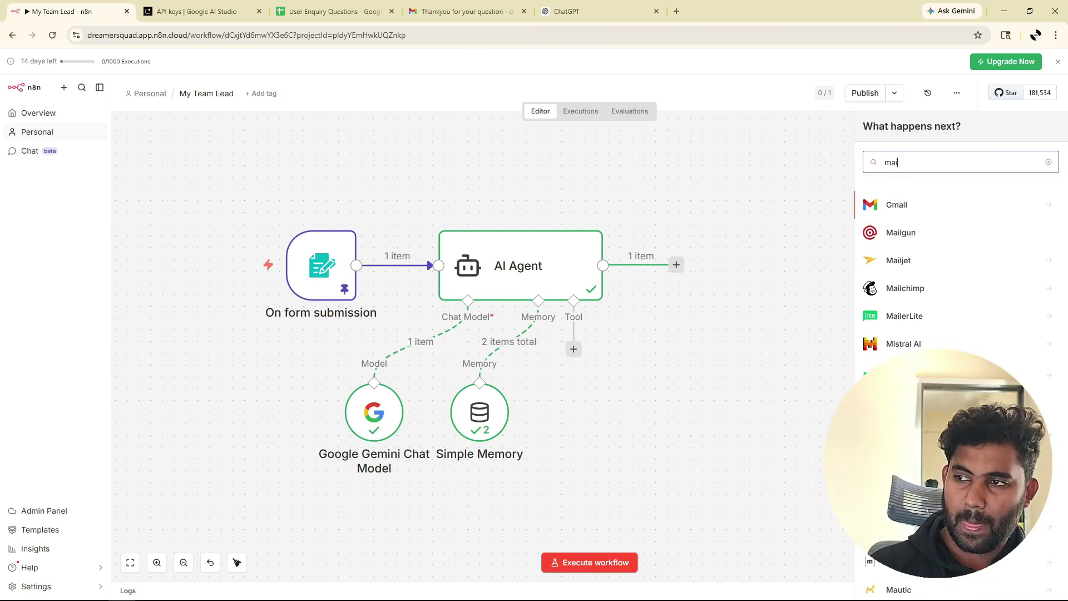
left_click(896, 205)
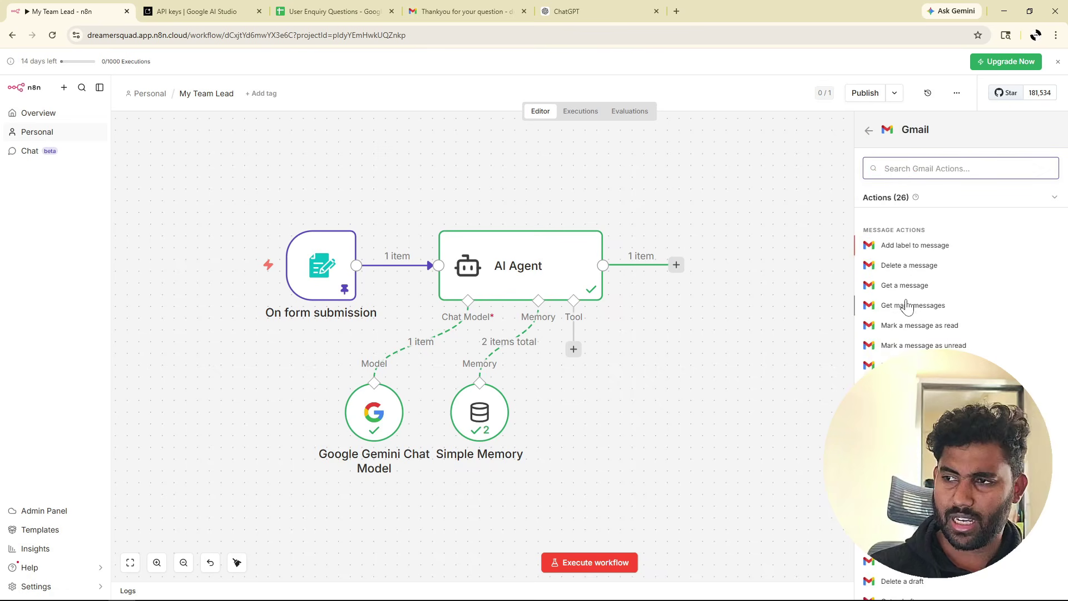
scroll(916, 323, "down", 5)
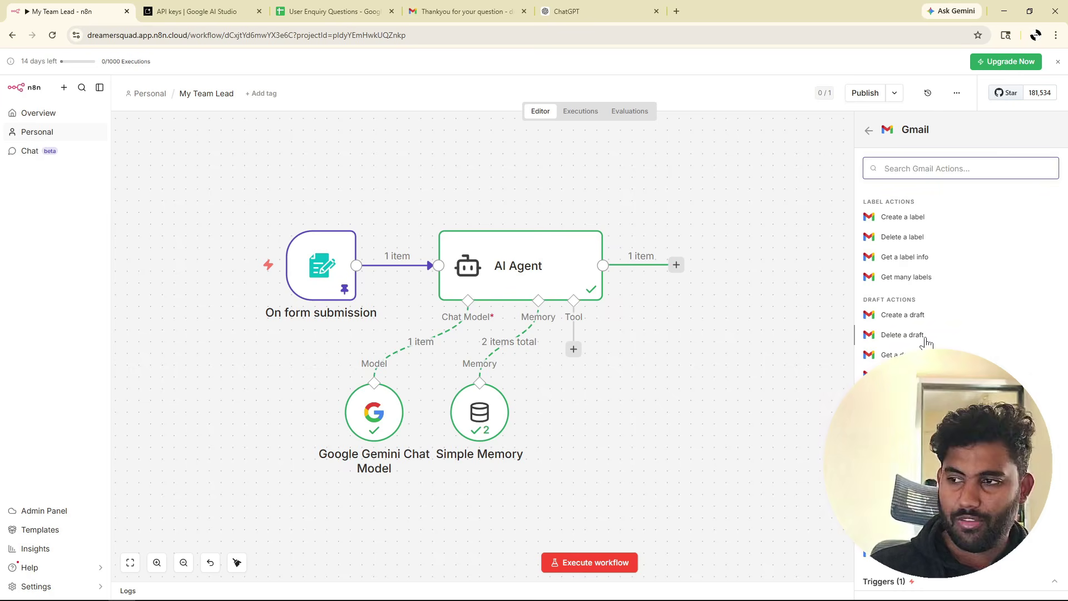
scroll(915, 278, "up", 4)
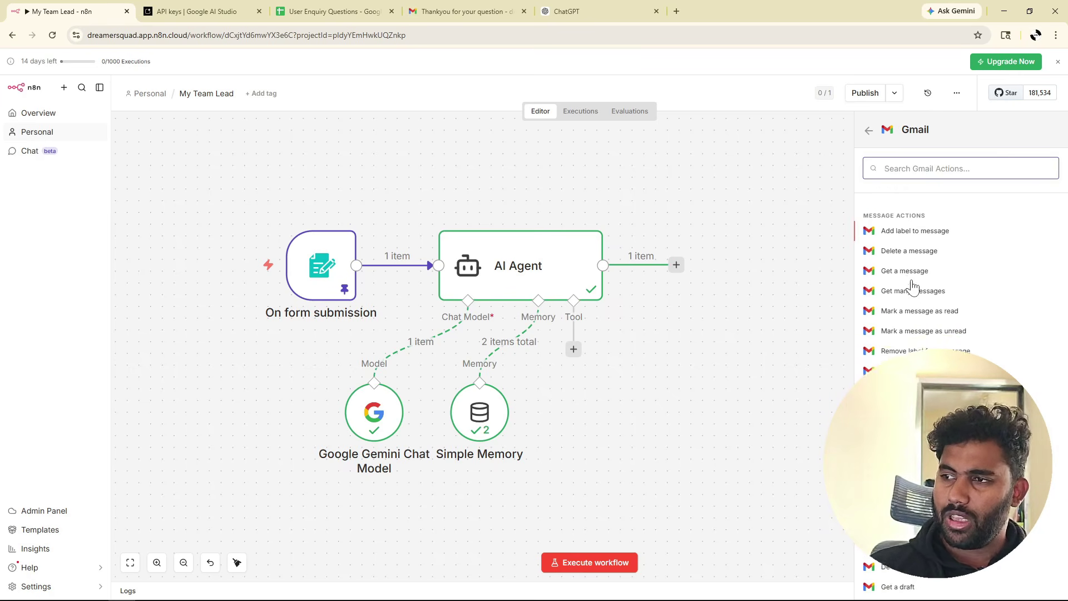
scroll(912, 281, "up", 1)
type("send")
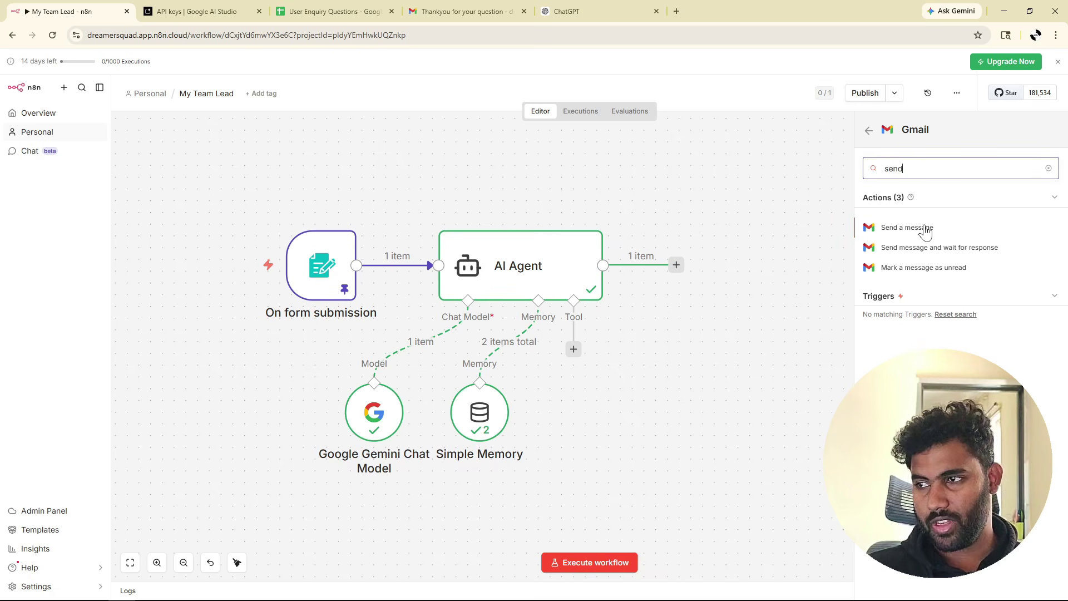
left_click(925, 229)
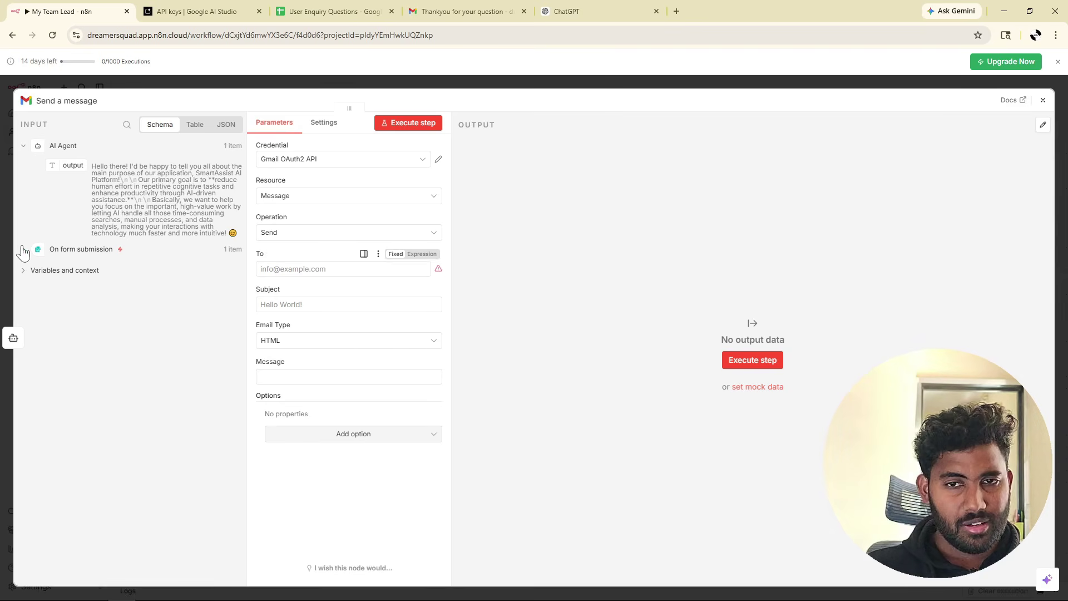
Address the email to the form's Email and start the body with an <h1>Answer to your question heading.
left_click(23, 249)
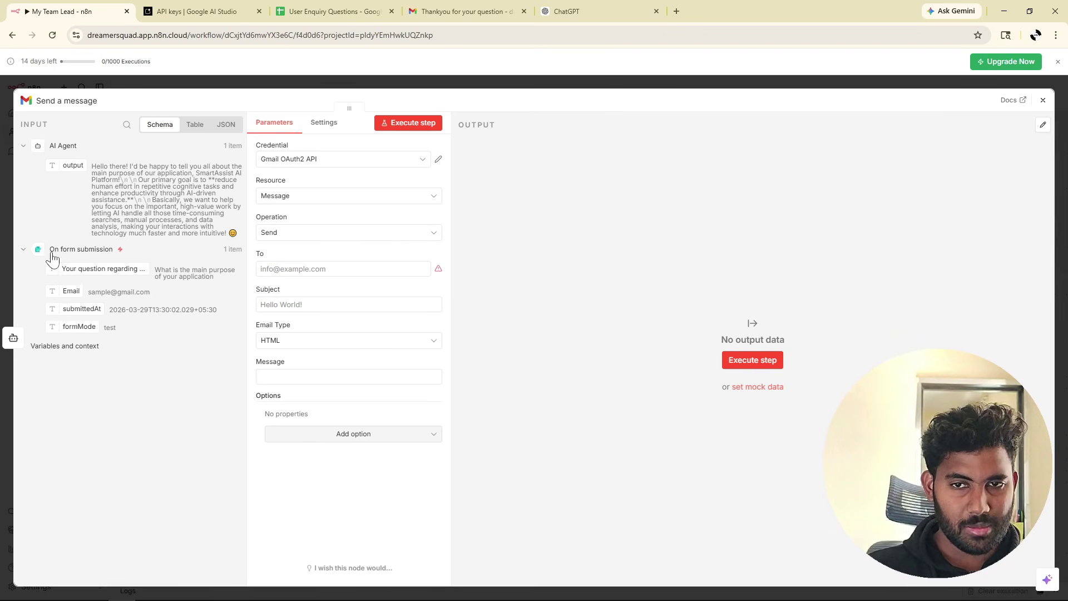
left_click_drag(66, 292, 310, 269)
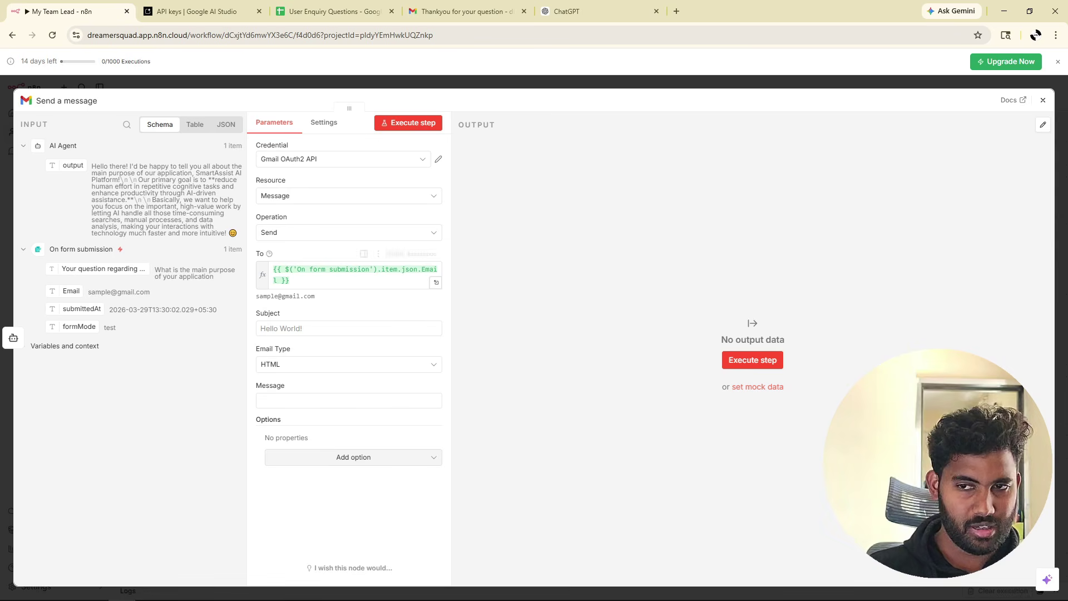
left_click(294, 400)
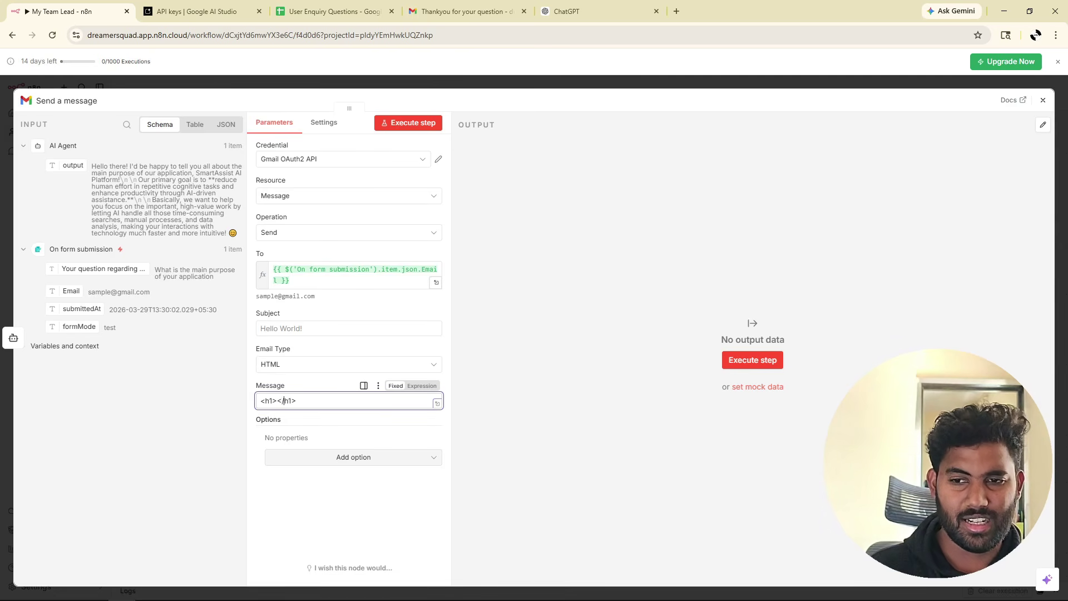
type("<h1>Answ")
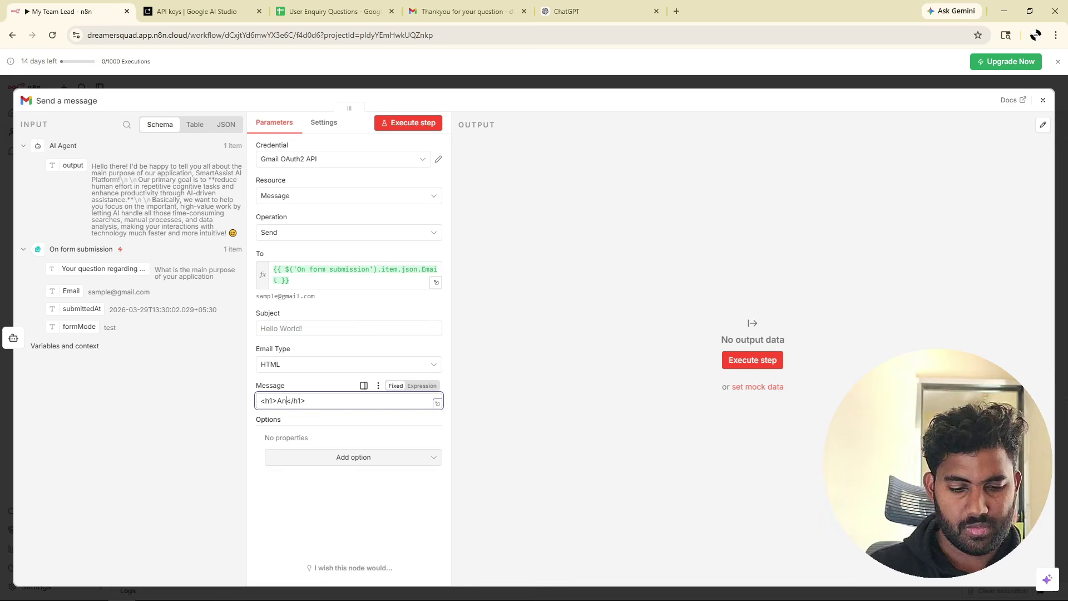
type("er to your que")
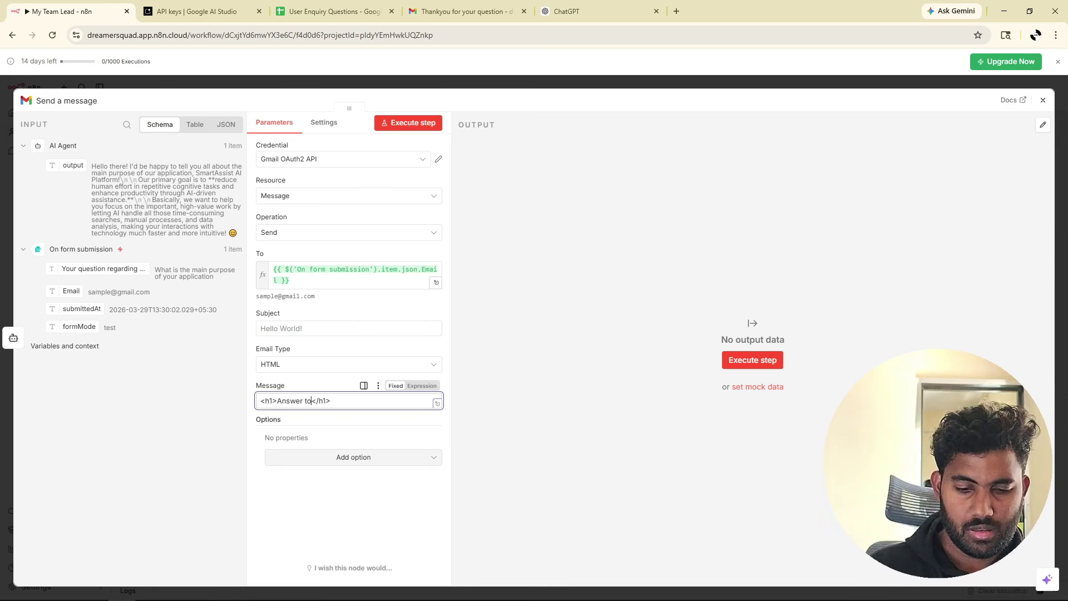
type("stion")
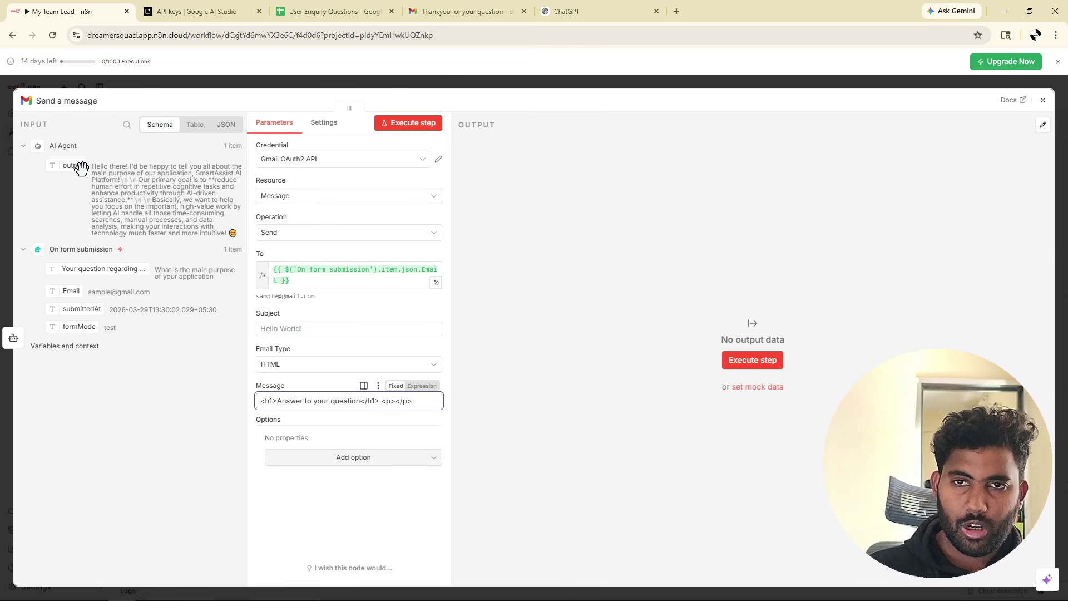
Insert the AI Agent's output inside the <p></p> paragraph and close the Gmail node.
left_click_drag(73, 165, 217, 239)
left_click_drag(371, 388, 394, 405)
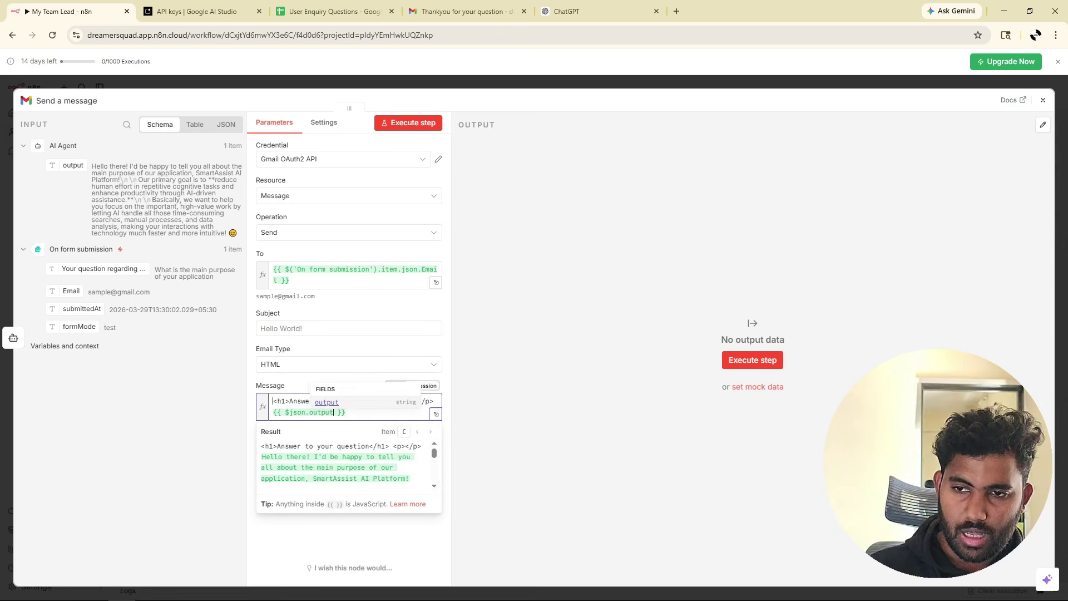
left_click(348, 412)
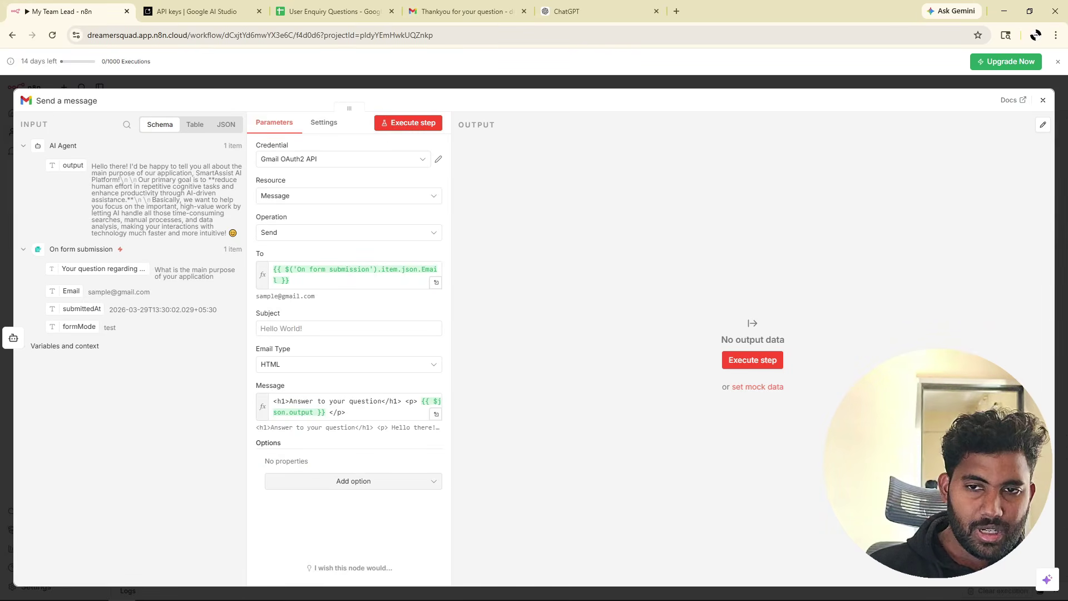
left_click_drag(87, 291, 158, 298)
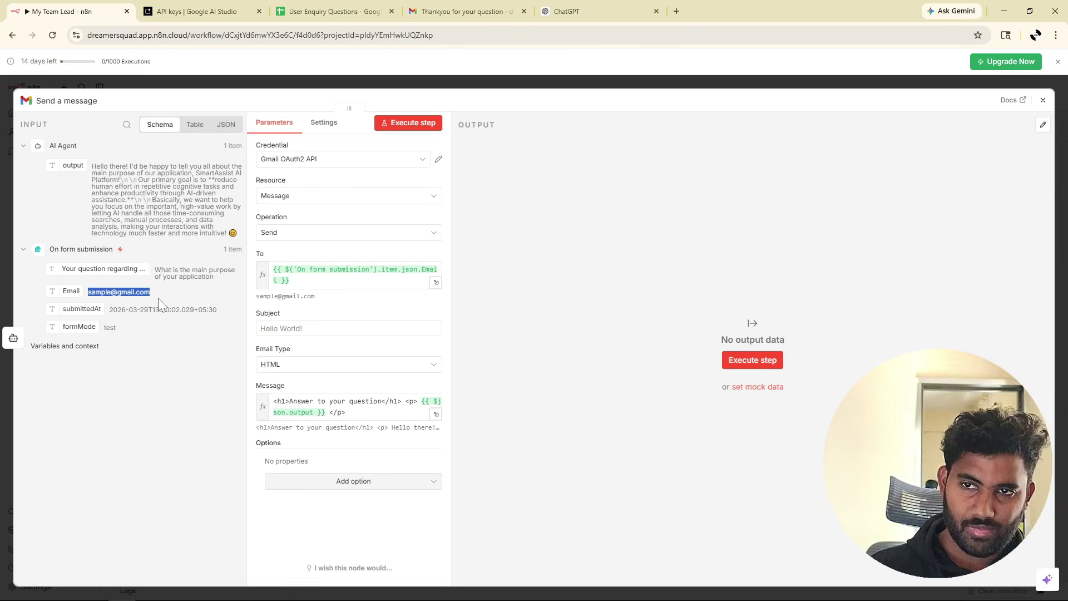
left_click(1042, 100)
Edit the form trigger's pinned data, replacing the sample Email with your own inbox address.
left_click(331, 272)
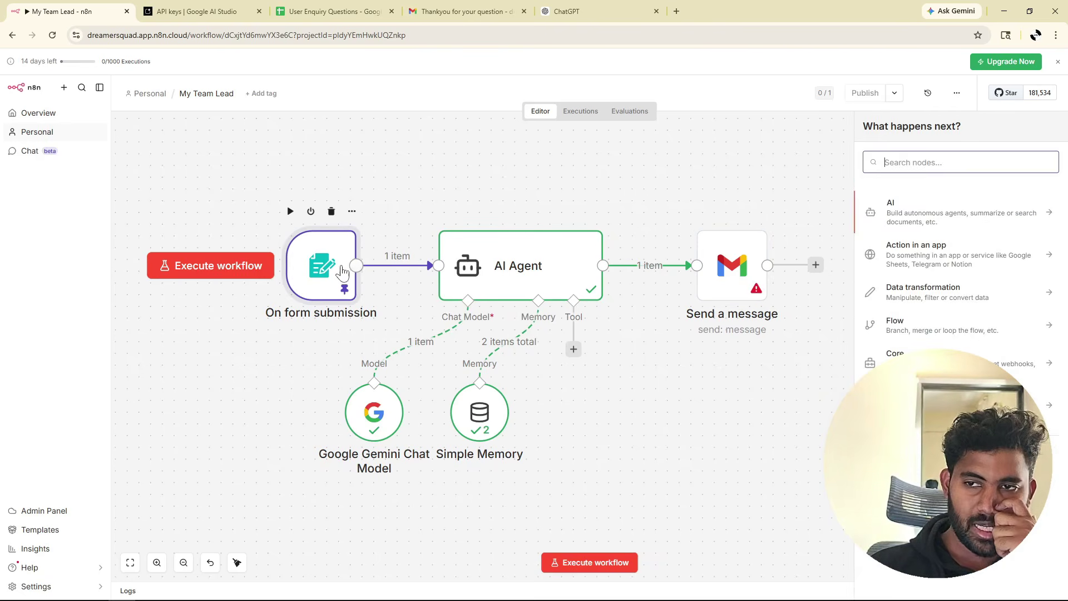
double_click(330, 271)
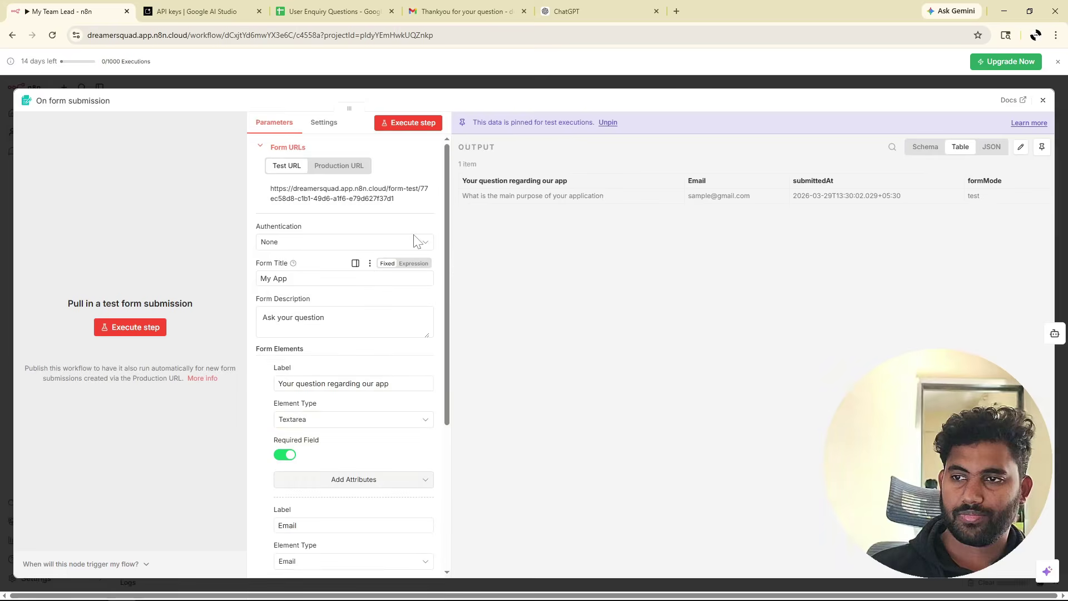
left_click(1020, 149)
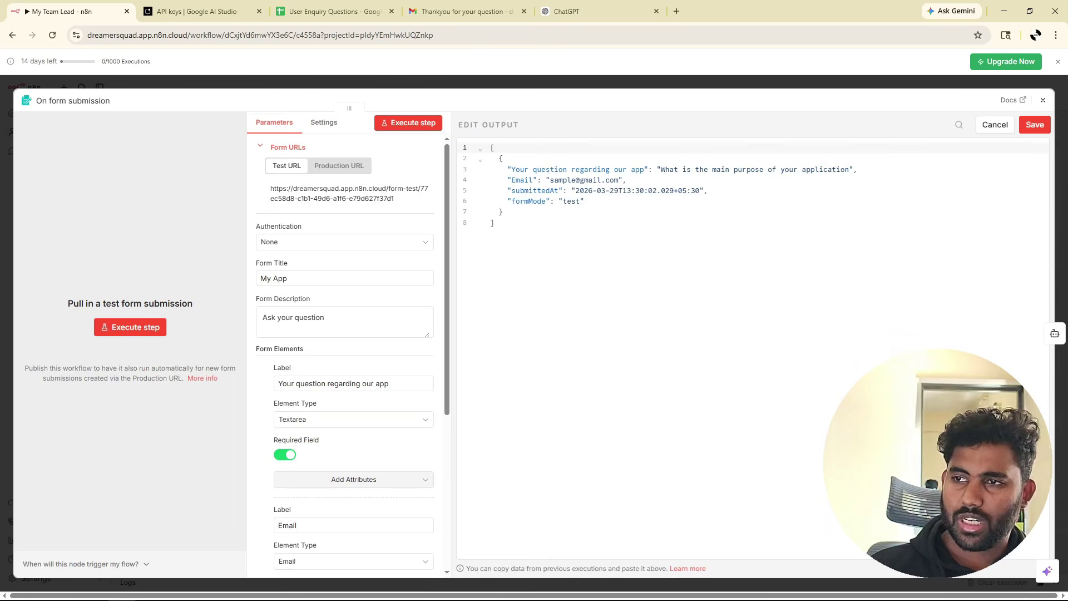
left_click_drag(618, 180, 550, 180)
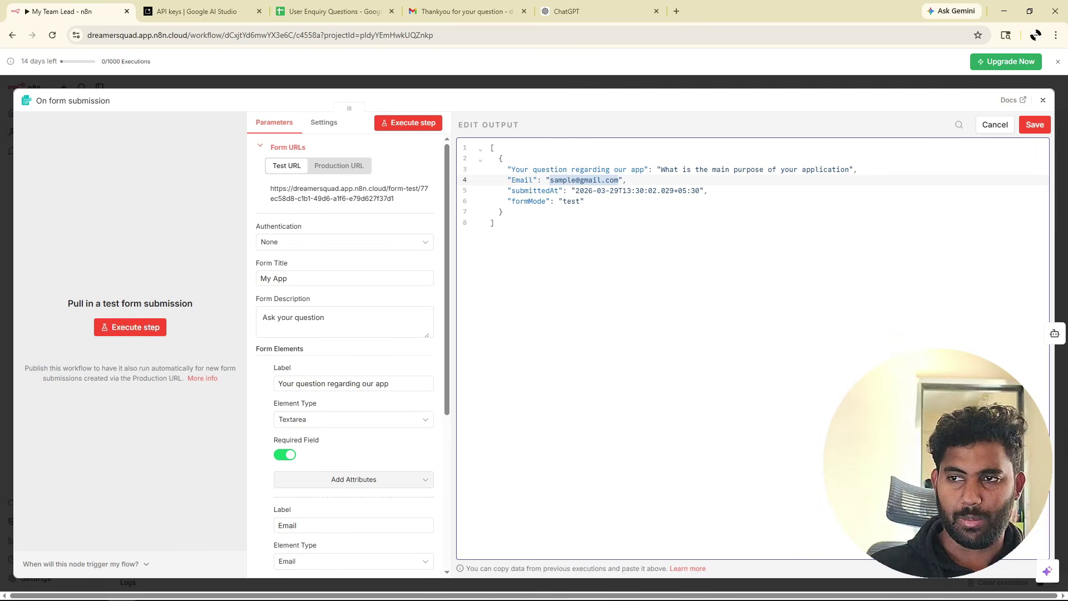
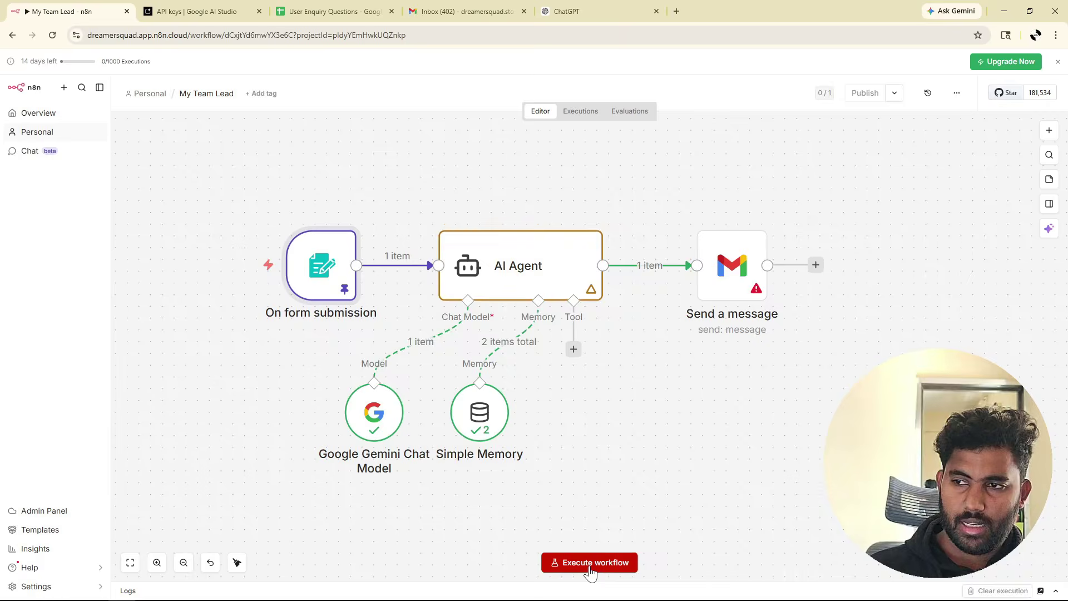
Run the workflow and set the Gmail subject to 'Answer to your question'.
left_click(589, 563)
double_click(690, 289)
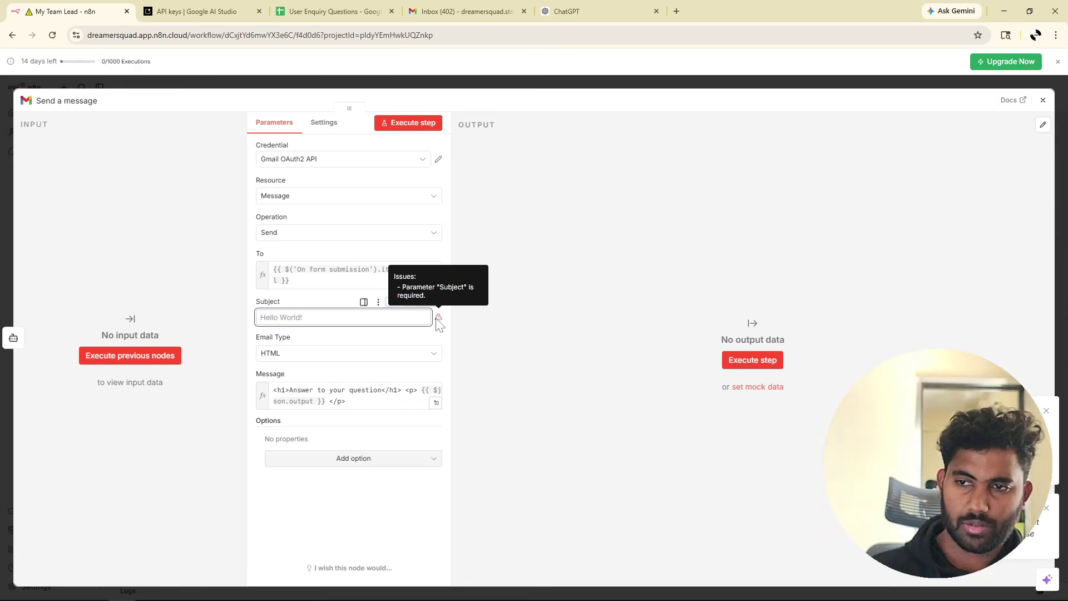
mouse_move(443, 325)
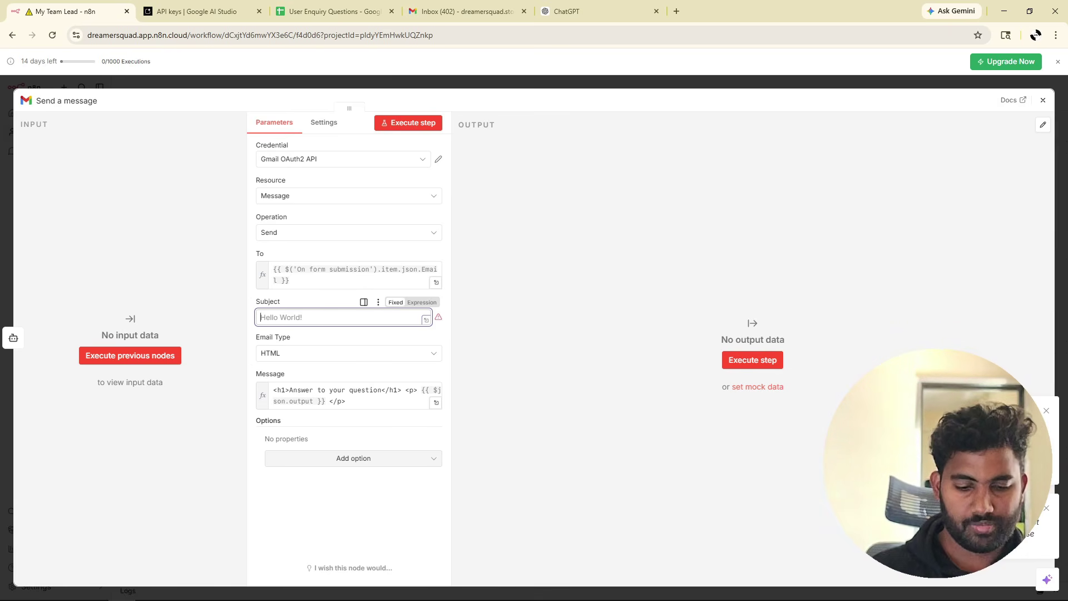
type("Answer to yo")
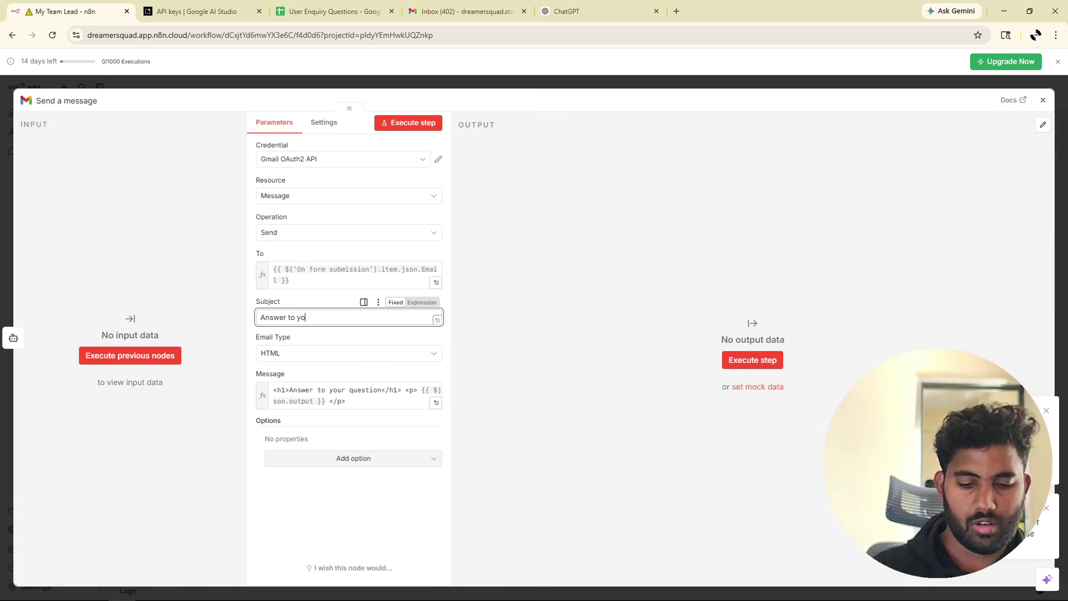
type("ur question")
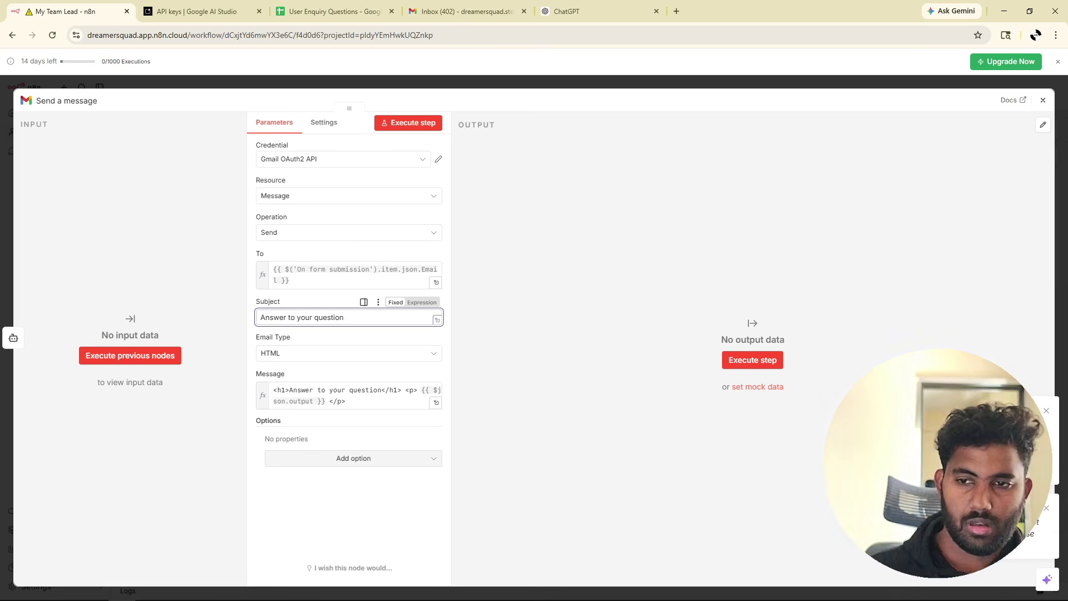
Execute the previous nodes, then execute the Gmail step to send a test email.
left_click(351, 400)
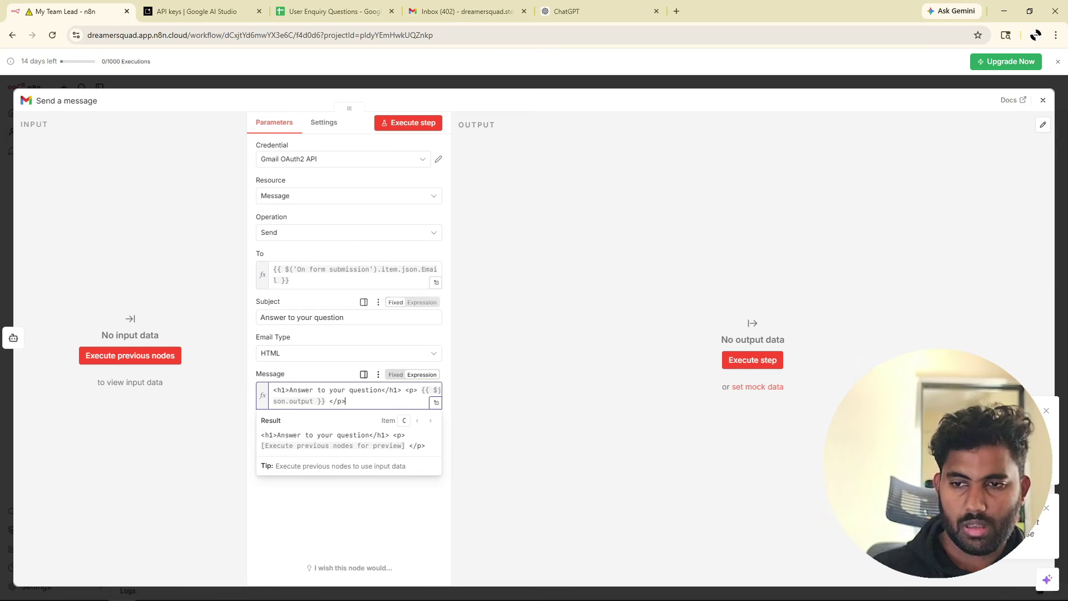
left_click(166, 363)
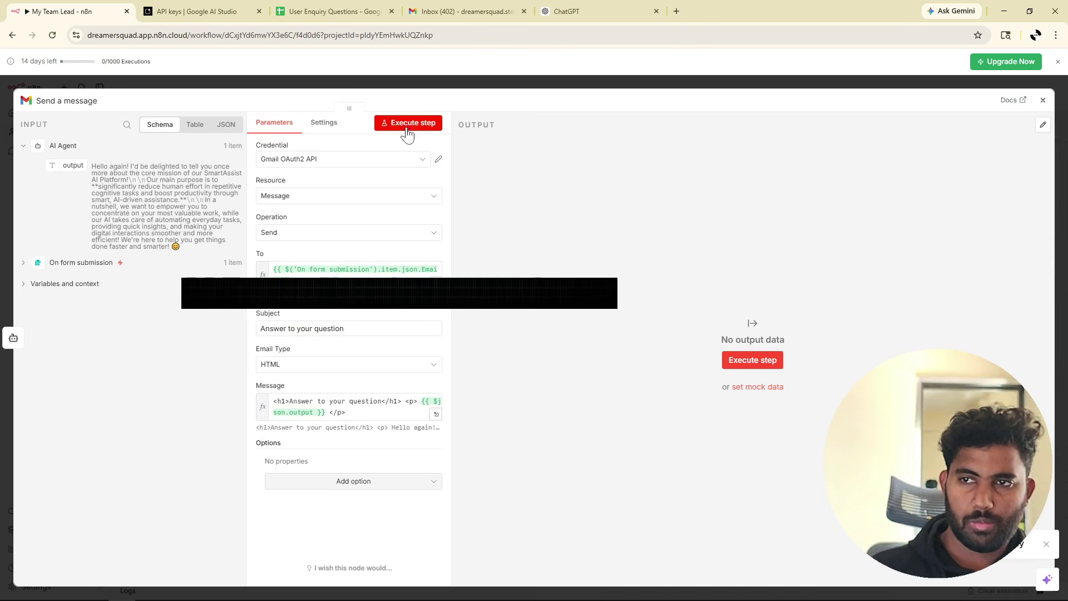
left_click(409, 124)
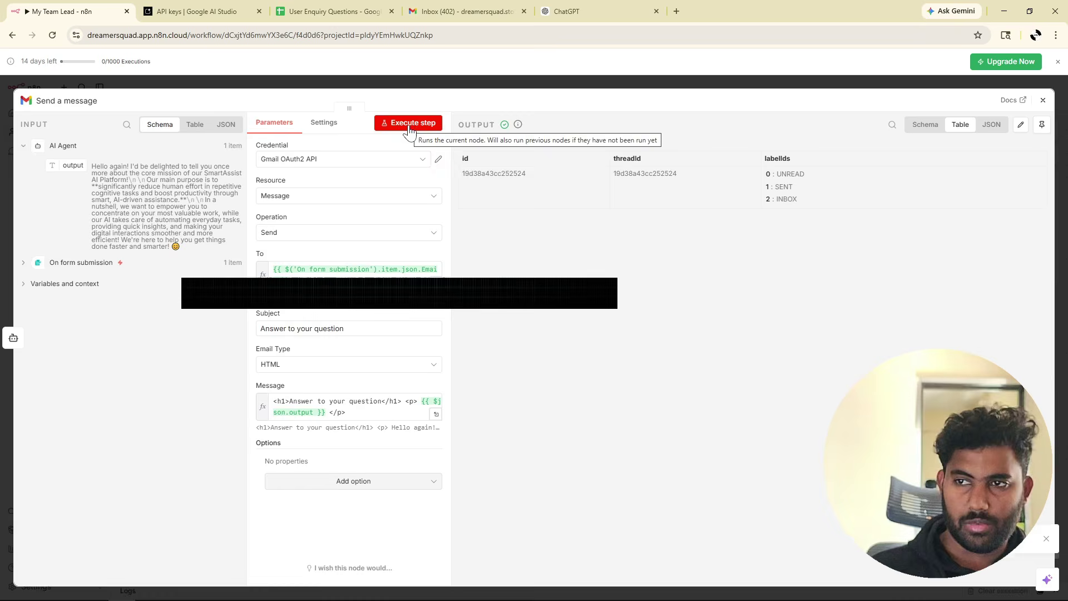
left_click(1043, 100)
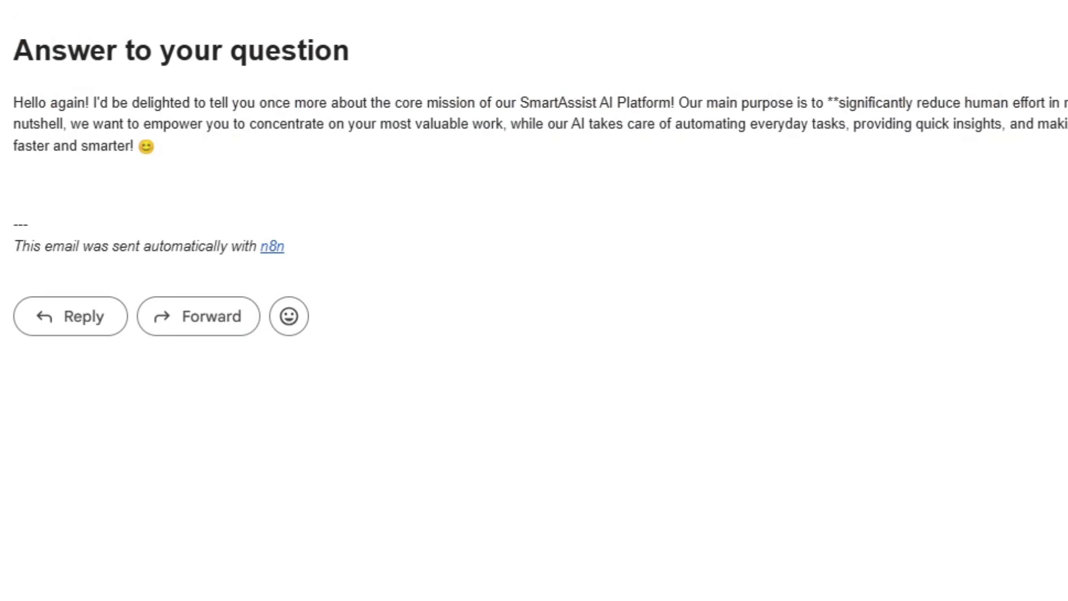
Inspect the received email's 'Answer to your question' heading and AI-generated body text.
left_click_drag(12, 50, 365, 75)
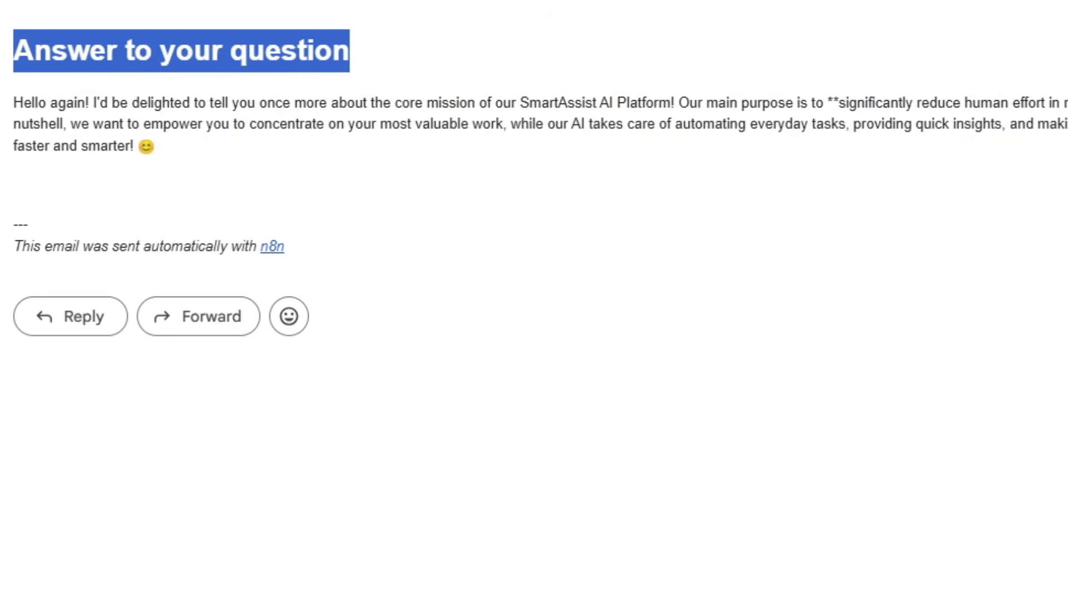
left_click(10, 106)
left_click_drag(10, 105, 205, 154)
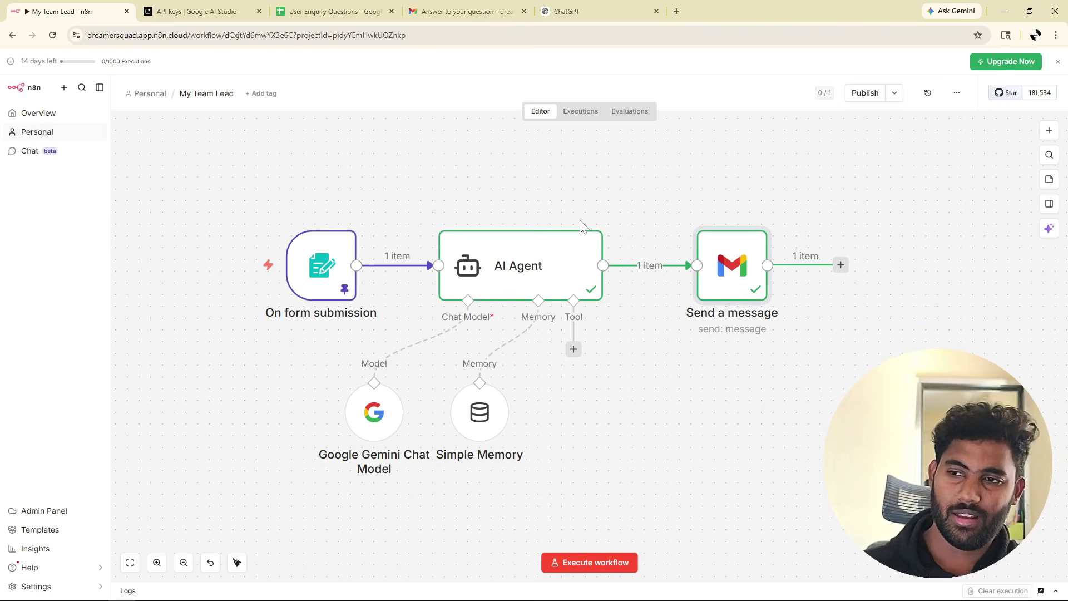
mouse_move(188, 217)
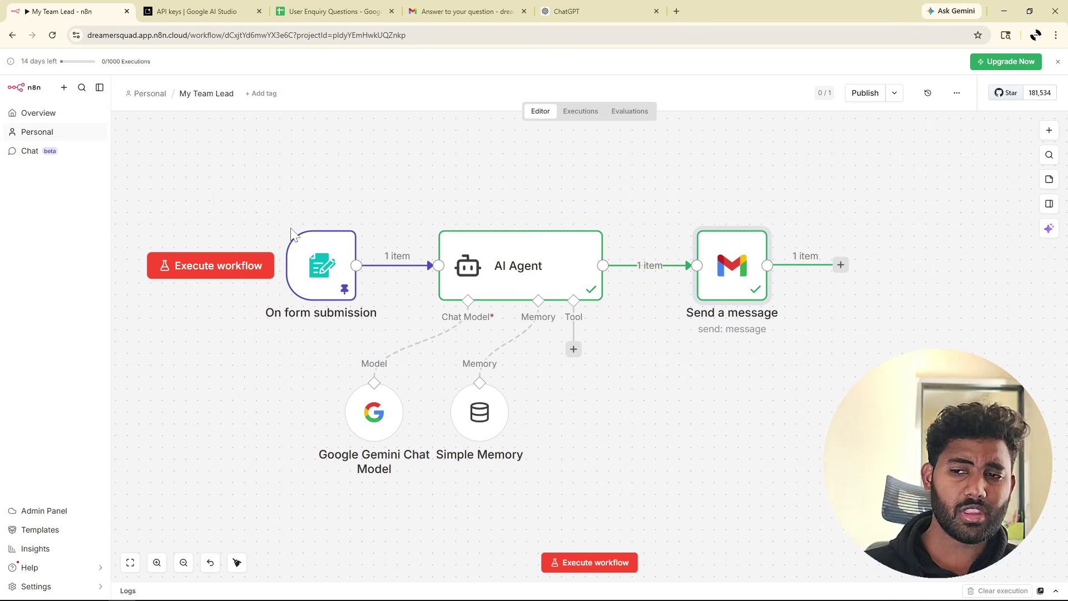
mouse_move(306, 272)
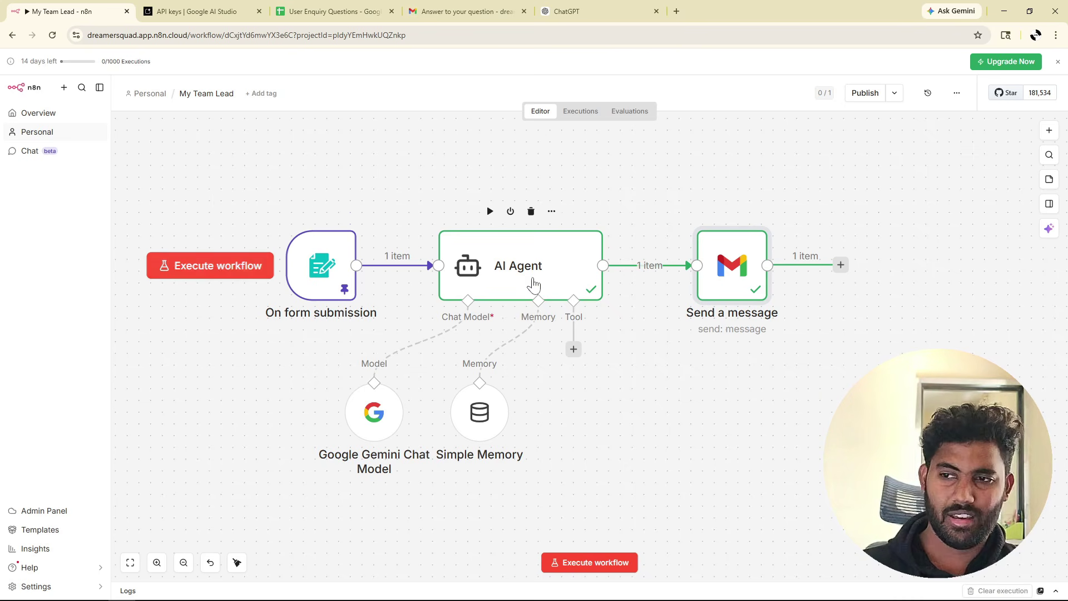
mouse_move(371, 438)
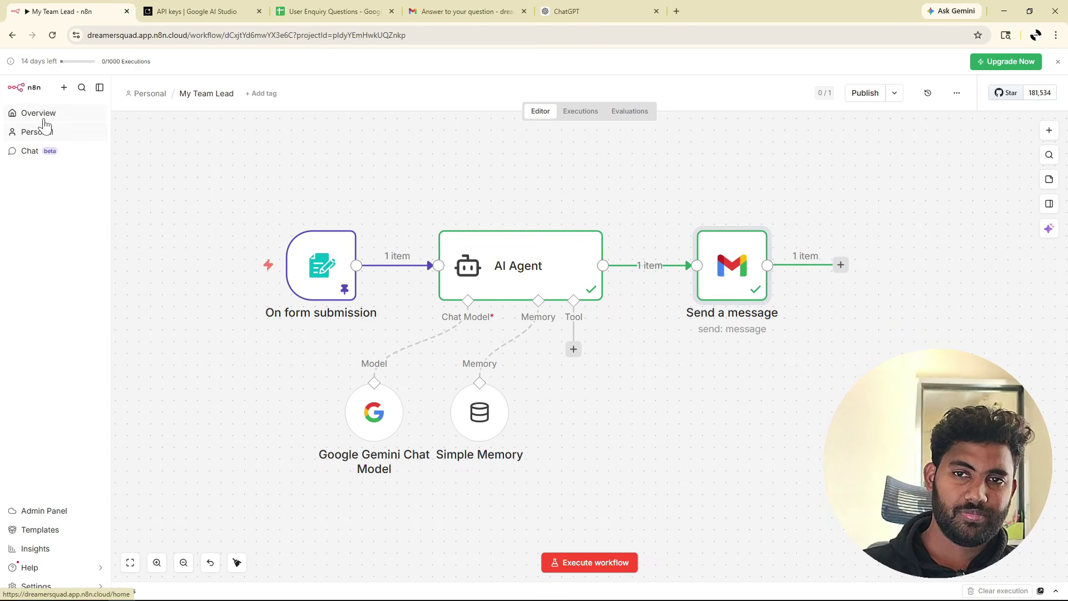
Open 'My workflow' from the Overview's Workflows list.
left_click(44, 120)
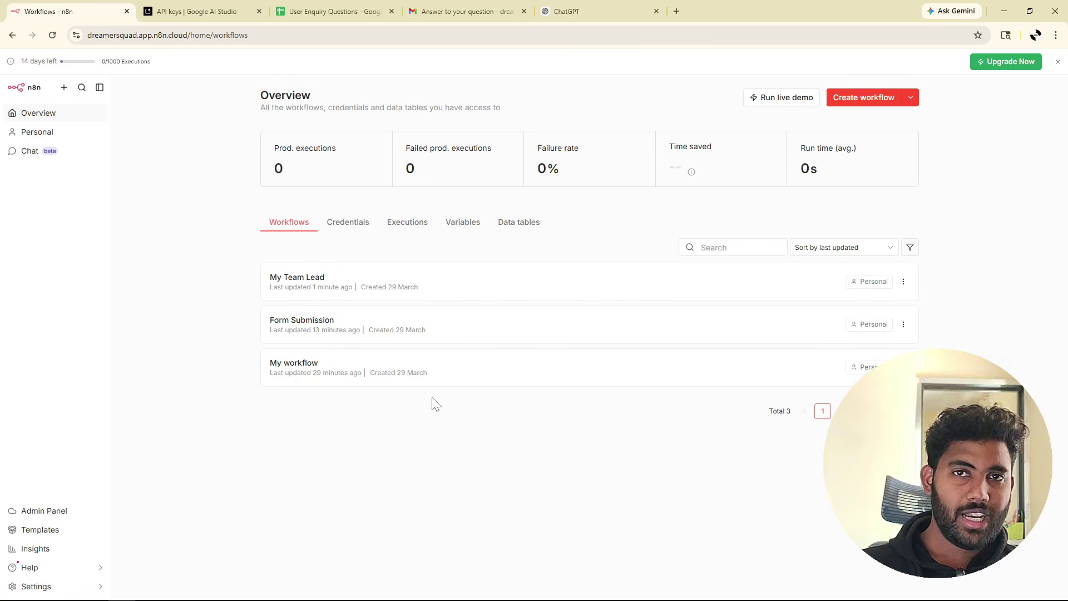
left_click(326, 371)
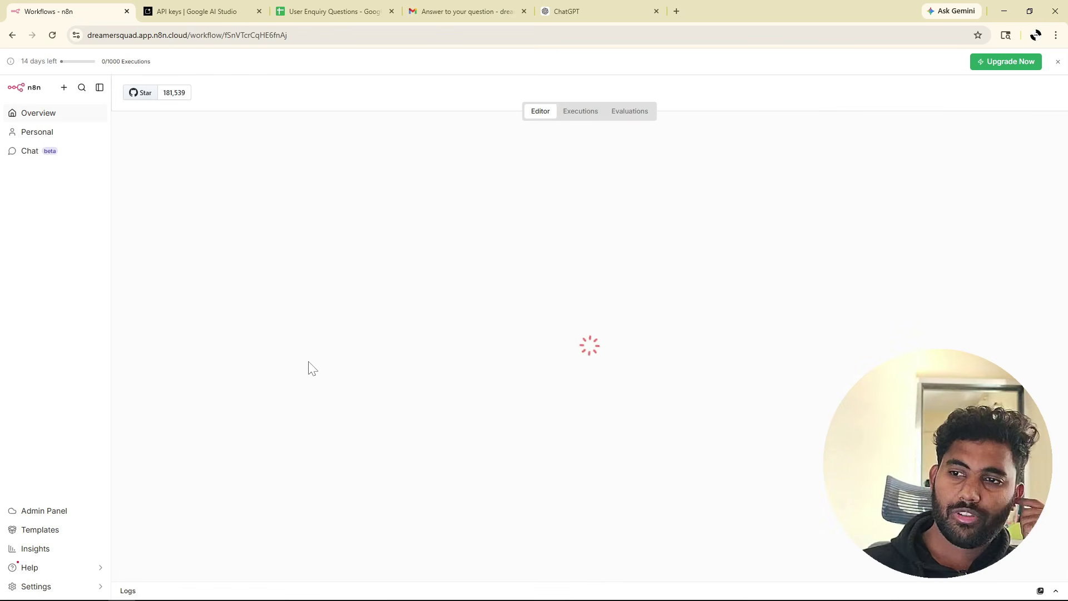